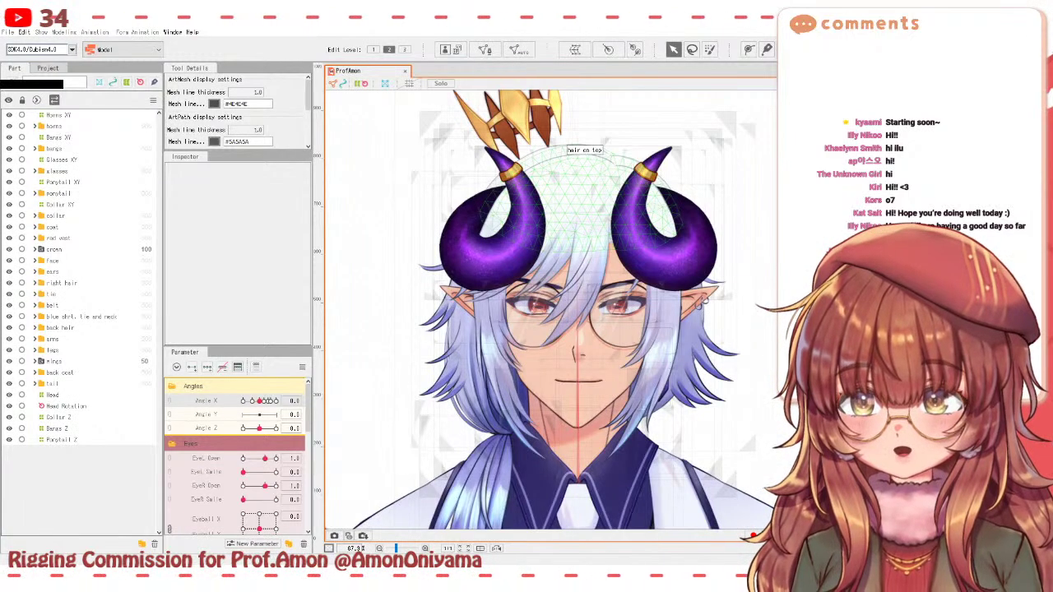
# - Open the Physics/Scene Blending Settings for the model
pyautogui.moveTo(260, 401)
pyautogui.mouseDown()
pyautogui.moveTo(272, 400)
pyautogui.moveTo(260, 401)
pyautogui.mouseUp()
pyautogui.click(65, 32)
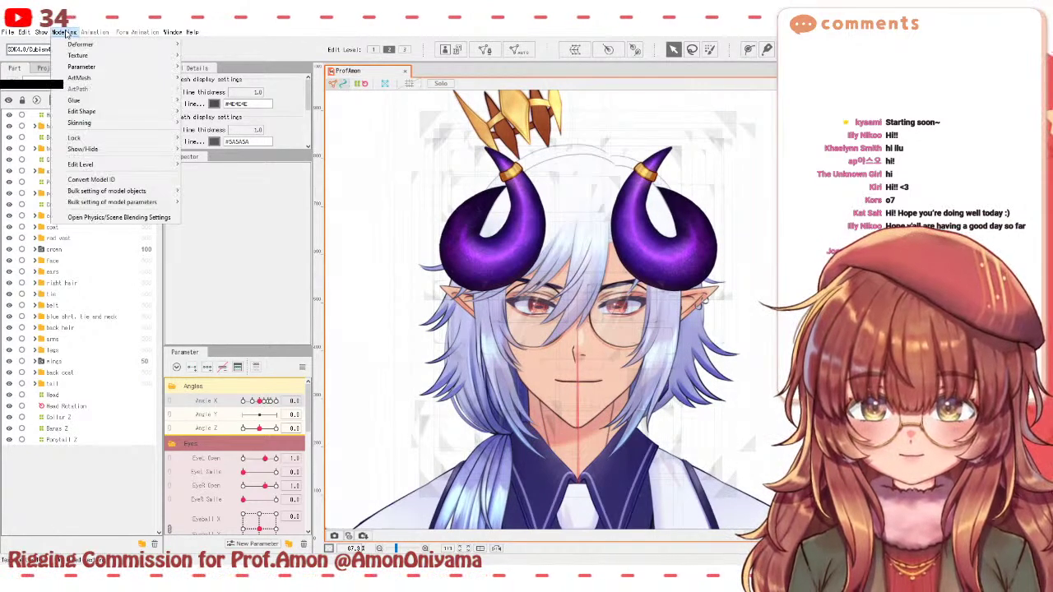
pyautogui.click(112, 219)
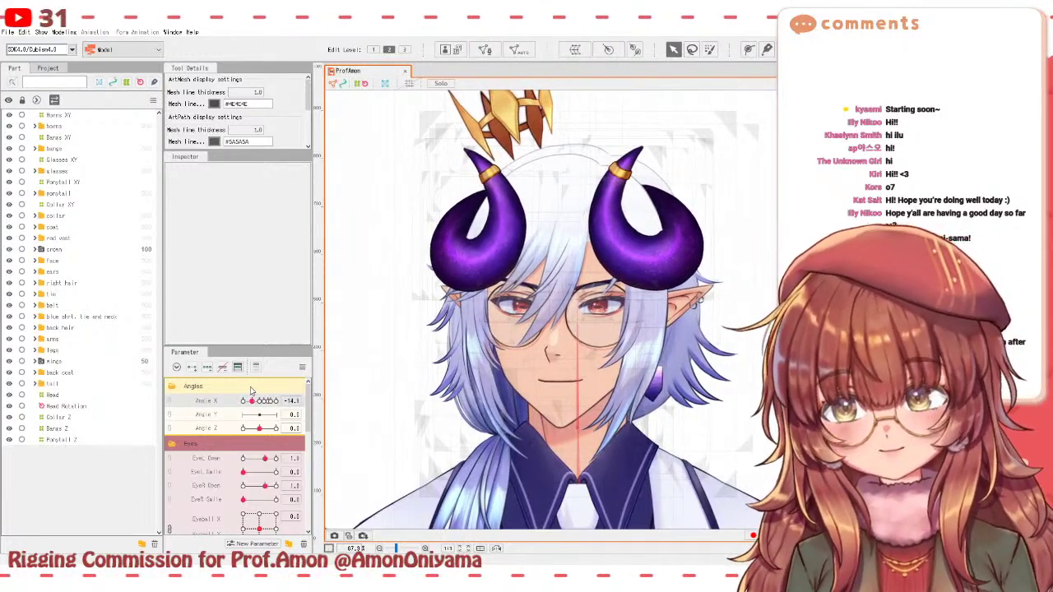
# - Preview the head turn by sweeping Angle X between its negative and positive sides, ending at 30
pyautogui.moveTo(275, 388); pyautogui.dragTo(245, 390)
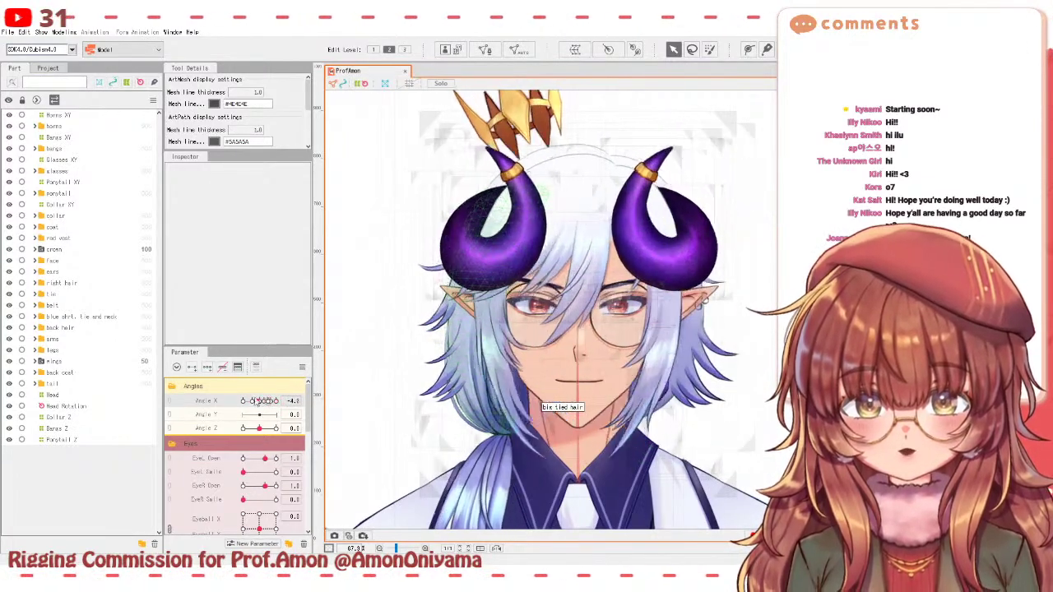
pyautogui.click(257, 369)
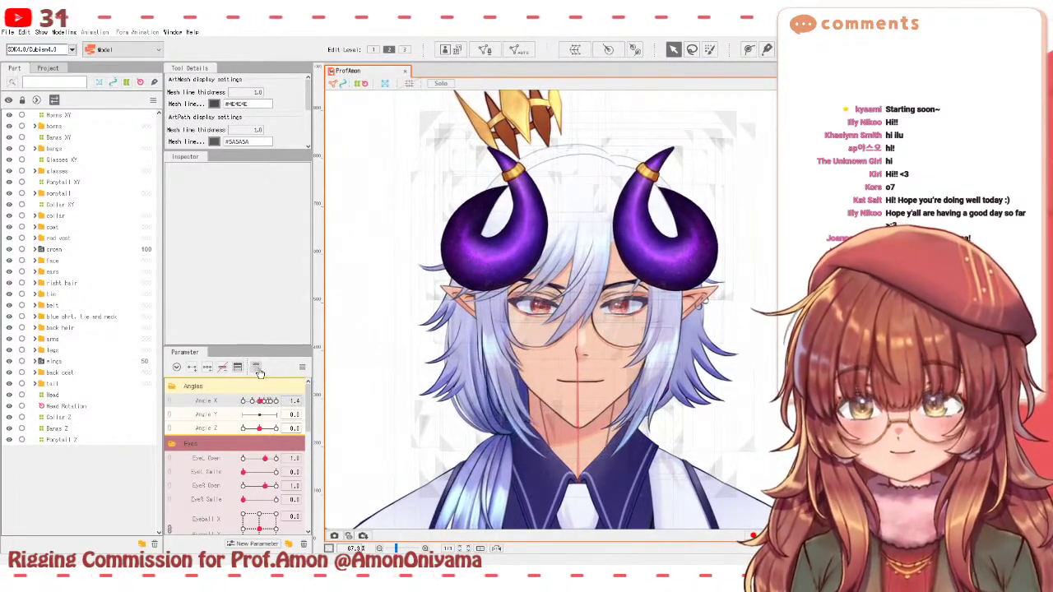
pyautogui.moveTo(262, 401)
pyautogui.mouseDown()
pyautogui.moveTo(256, 417)
pyautogui.moveTo(262, 401)
pyautogui.moveTo(279, 401)
pyautogui.mouseUp()
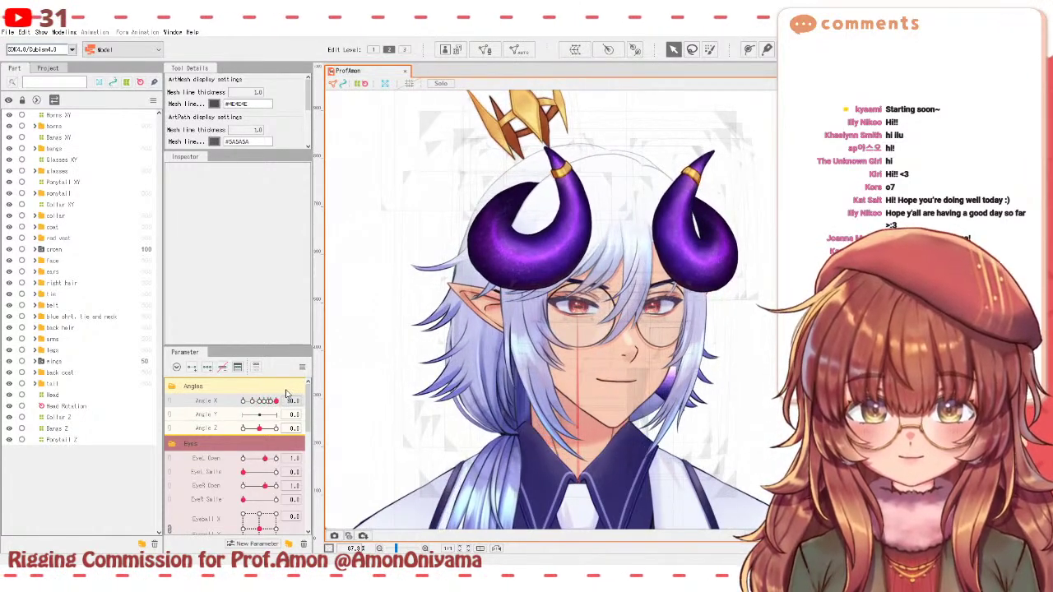
# - Create a warp deformer named Right Hair Strand XY for the outer right-hair strands, parented to Right Hair XY
pyautogui.click(445, 385)
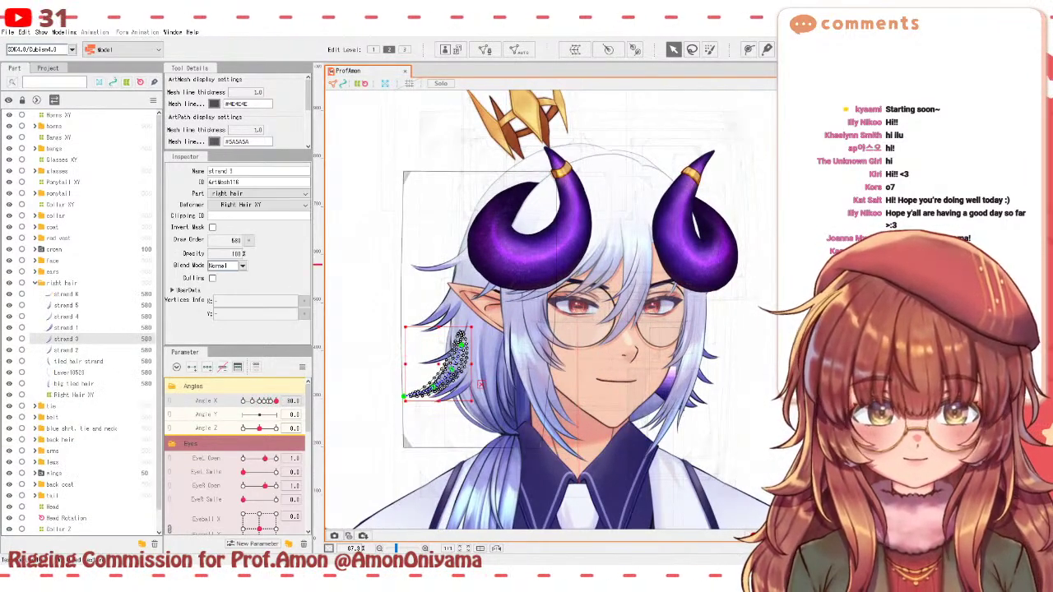
pyautogui.click(461, 329)
pyautogui.scroll(2, 457, 321)
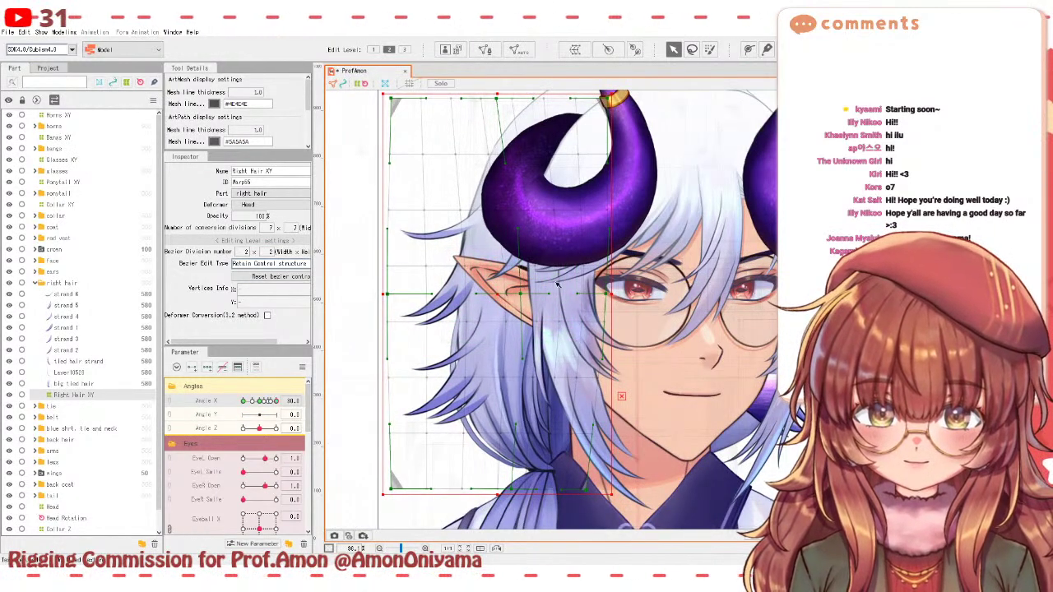
pyautogui.click(436, 230)
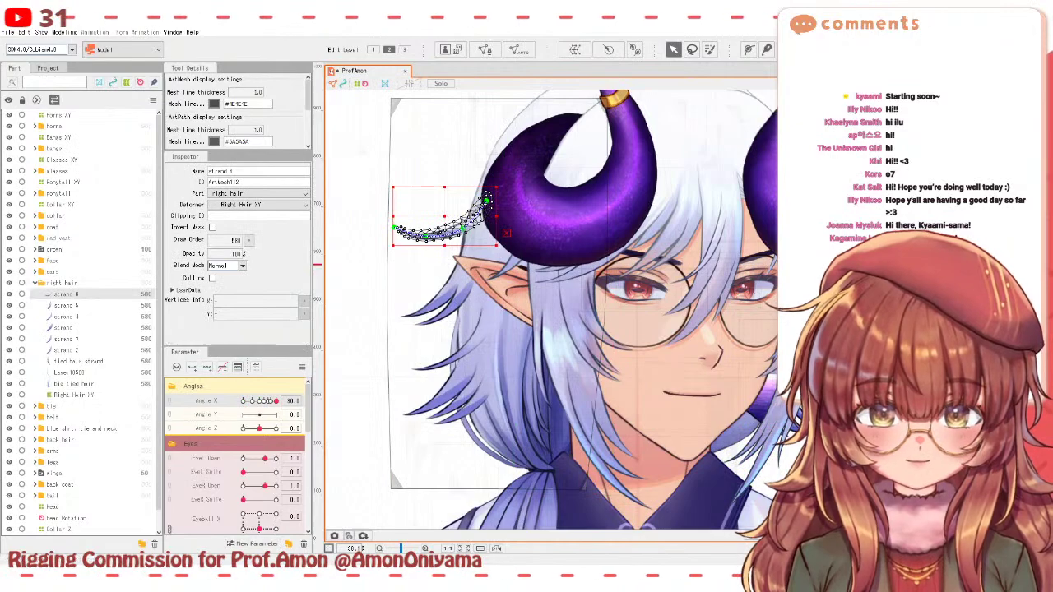
pyautogui.click(452, 391)
pyautogui.keyDown('shift'); pyautogui.click(66, 293); pyautogui.keyUp('shift')
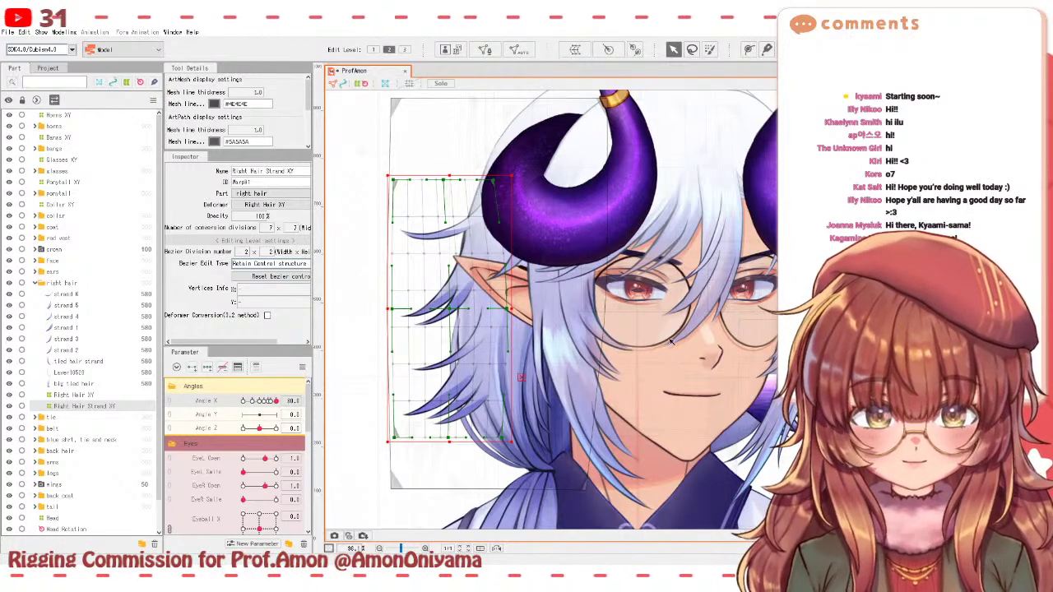
# - Add three Angle X keys to Right Hair Strand XY and shift its middle-row control points sideways at Angle X 30
pyautogui.click(260, 401)
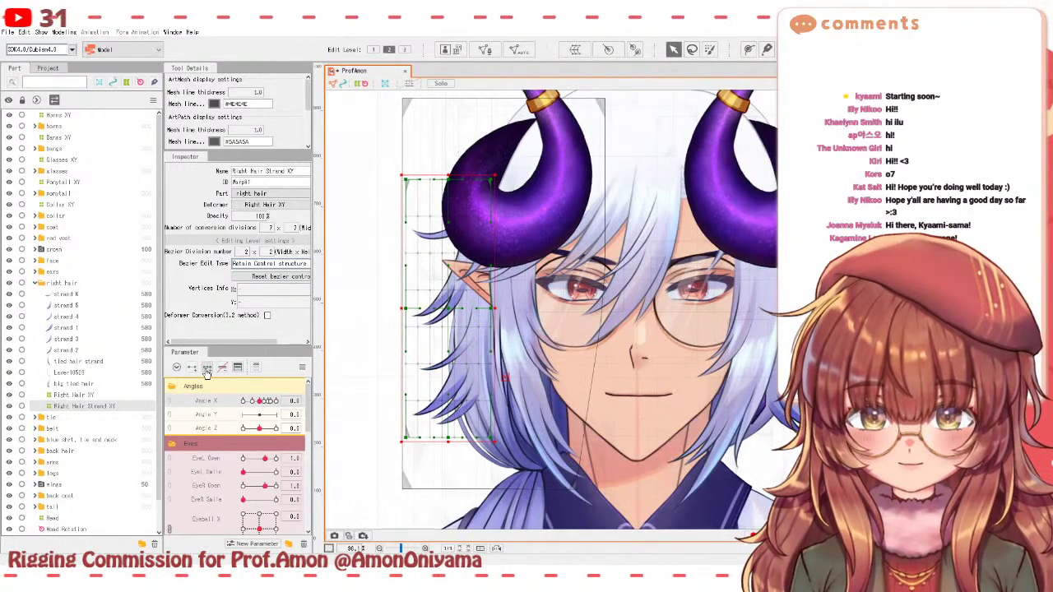
pyautogui.click(276, 400)
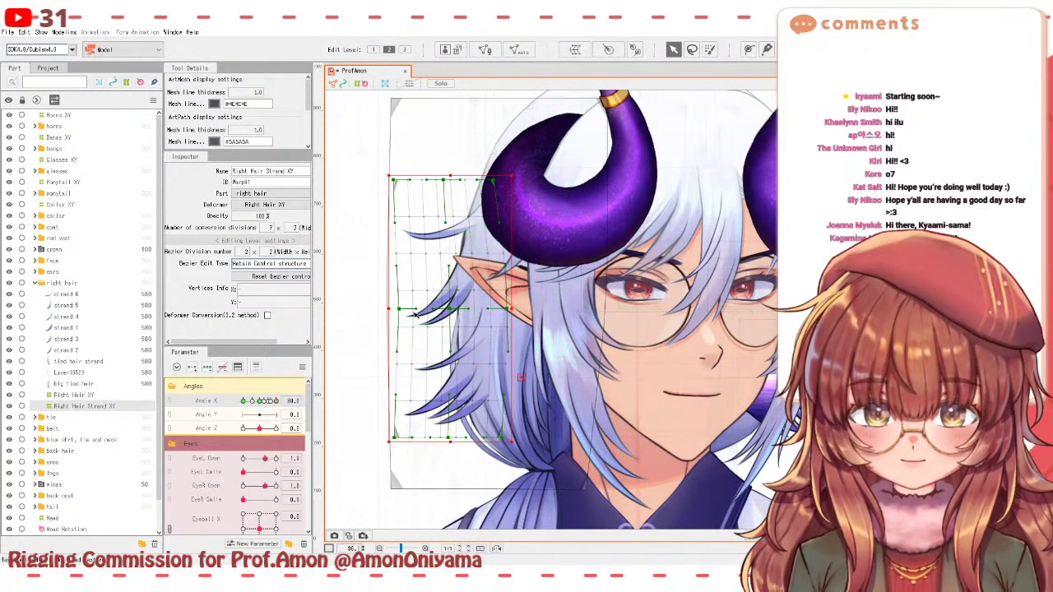
pyautogui.moveTo(450, 310); pyautogui.dragTo(454, 311)
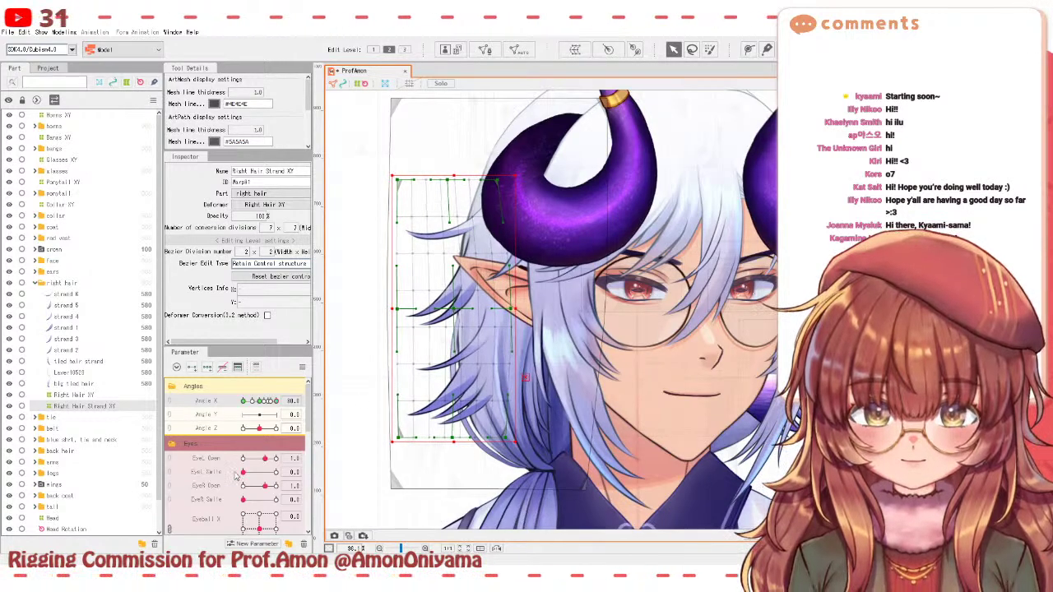
pyautogui.moveTo(276, 401)
pyautogui.mouseDown()
pyautogui.moveTo(267, 403)
pyautogui.moveTo(279, 403)
pyautogui.mouseUp()
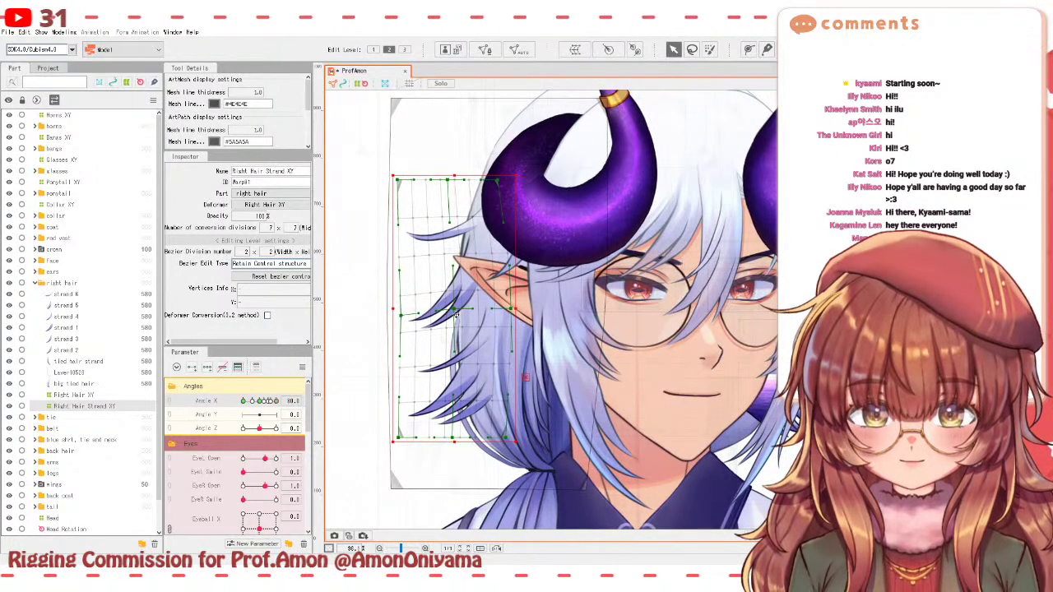
pyautogui.moveTo(511, 310); pyautogui.dragTo(520, 311)
pyautogui.moveTo(275, 400)
pyautogui.mouseDown()
pyautogui.moveTo(260, 401)
pyautogui.moveTo(281, 402)
pyautogui.mouseUp()
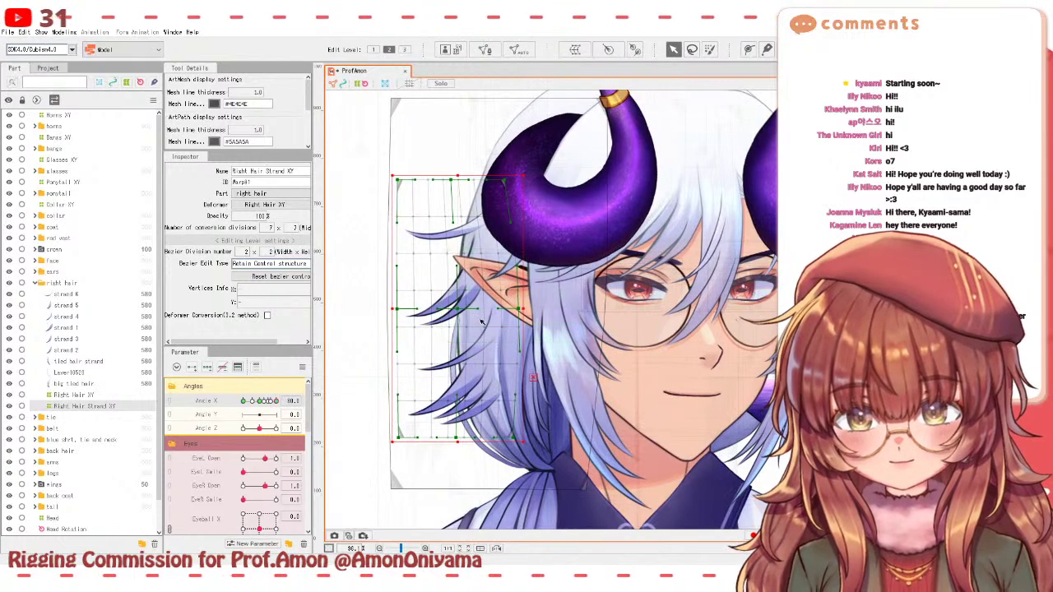
pyautogui.moveTo(460, 309); pyautogui.dragTo(454, 309)
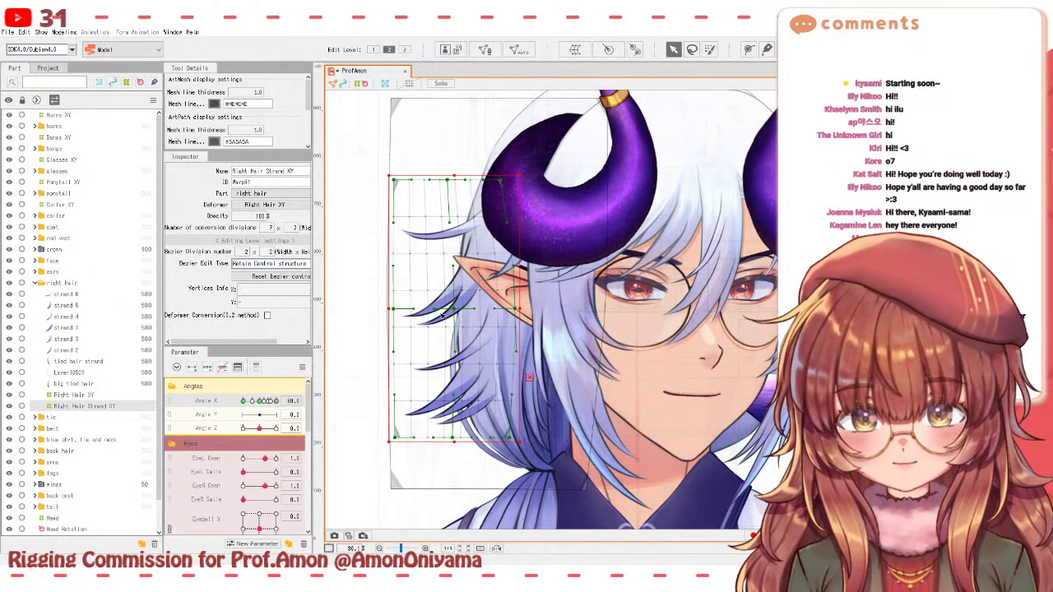
pyautogui.moveTo(277, 402)
pyautogui.mouseDown()
pyautogui.moveTo(261, 400)
pyautogui.moveTo(280, 403)
pyautogui.mouseUp()
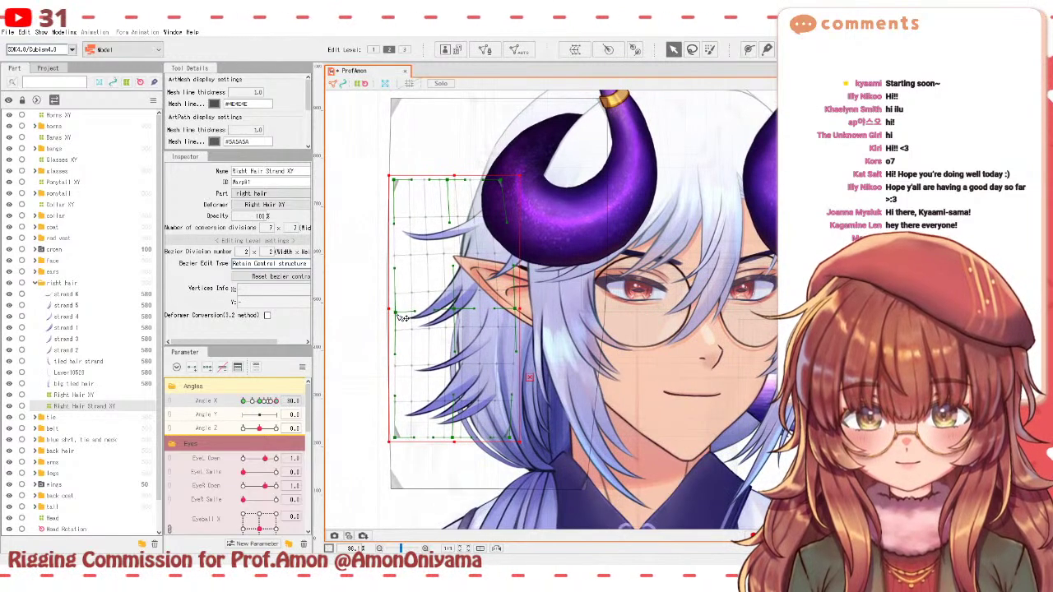
# - At Angle X 30, move the deformer's outer-edge and top-centre control points slightly toward the head
pyautogui.moveTo(397, 182); pyautogui.dragTo(404, 182)
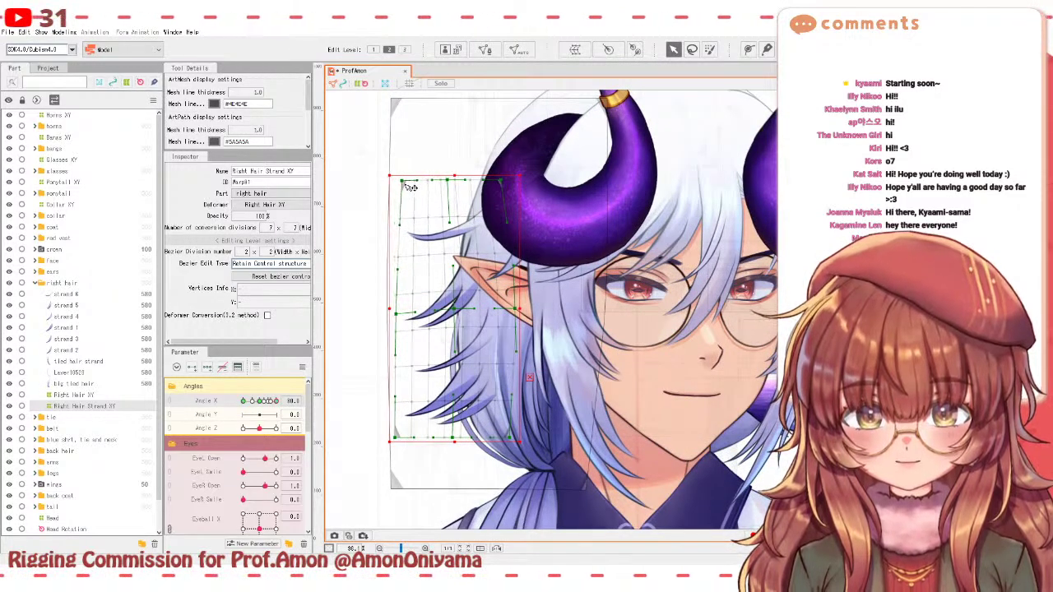
pyautogui.moveTo(398, 314); pyautogui.dragTo(405, 314)
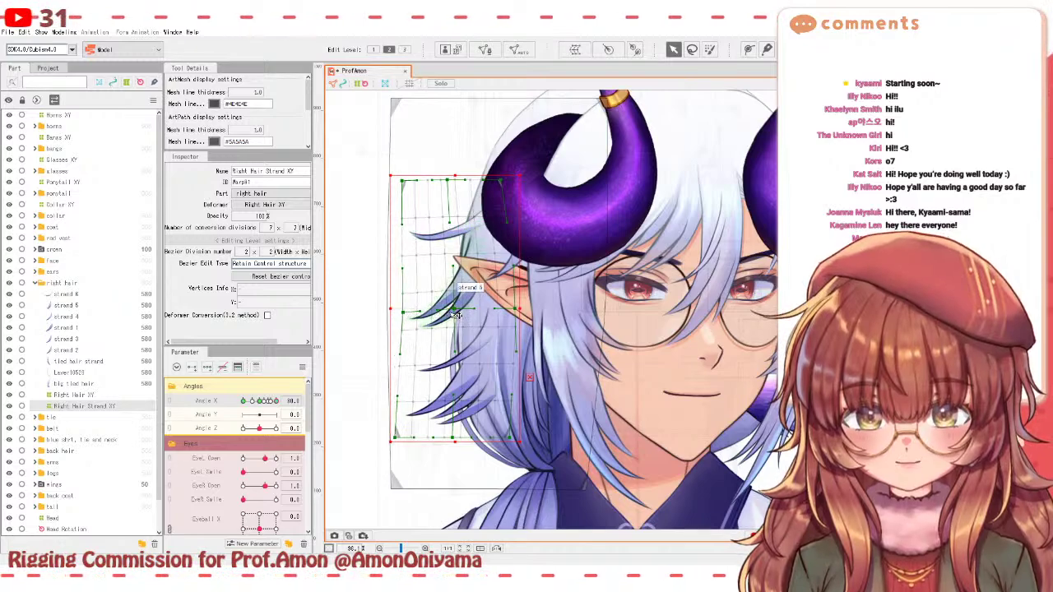
pyautogui.moveTo(450, 181); pyautogui.dragTo(455, 179)
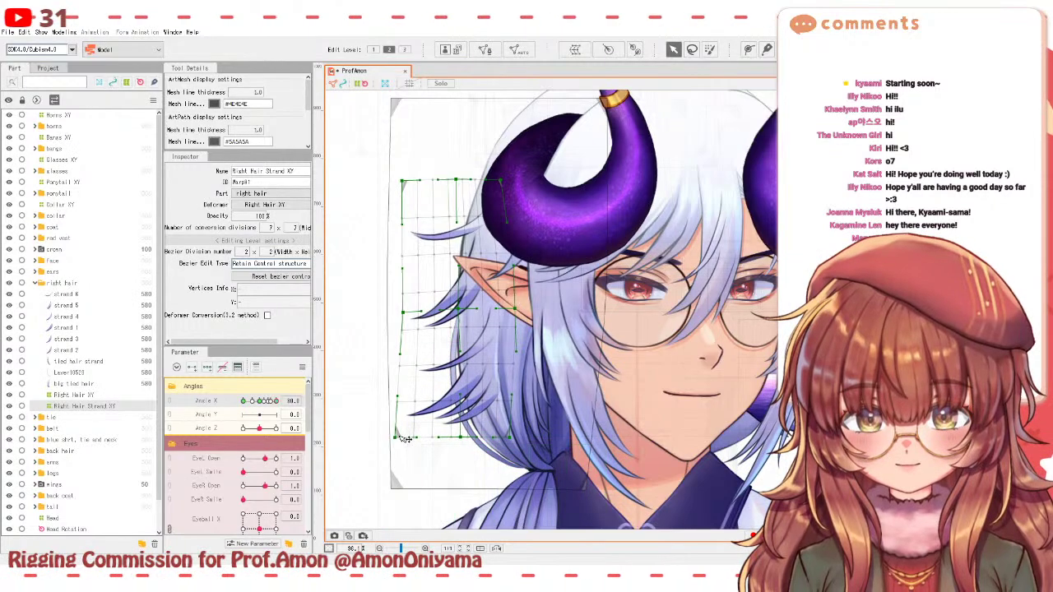
pyautogui.moveTo(400, 438); pyautogui.dragTo(406, 439)
# - At Angle X -30, push the outer side of Right Hair Strand XY away from the face so the strands spread outward
pyautogui.moveTo(276, 401); pyautogui.dragTo(241, 398)
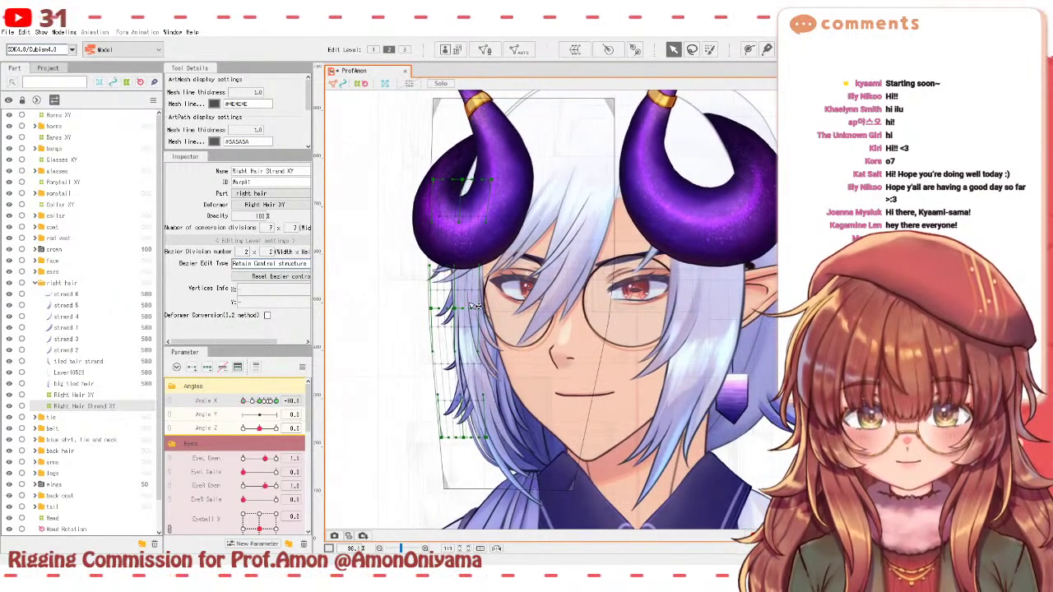
pyautogui.click(260, 403)
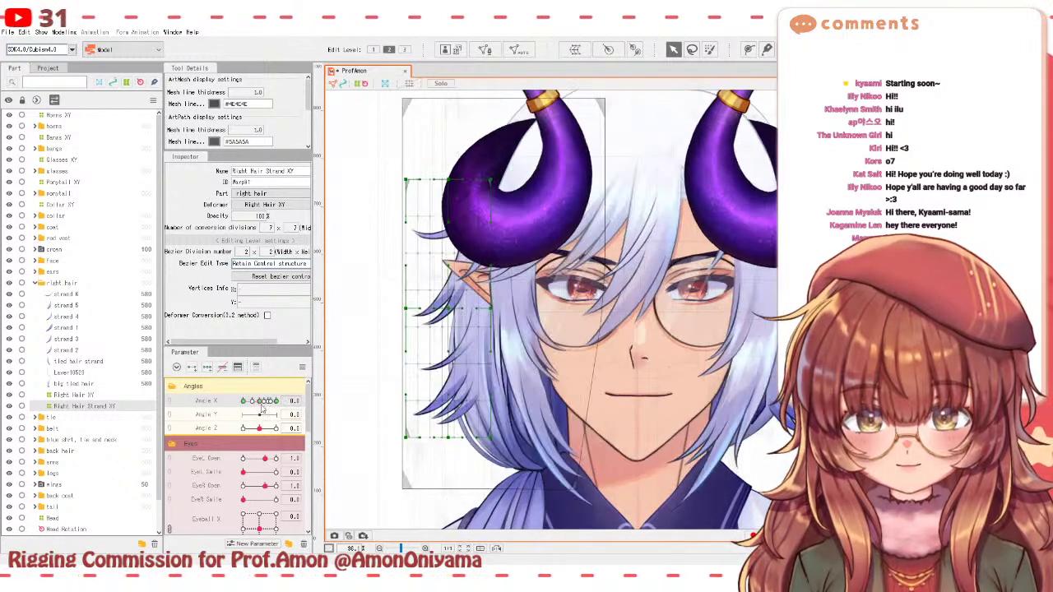
pyautogui.click(74, 396)
pyautogui.click(74, 406)
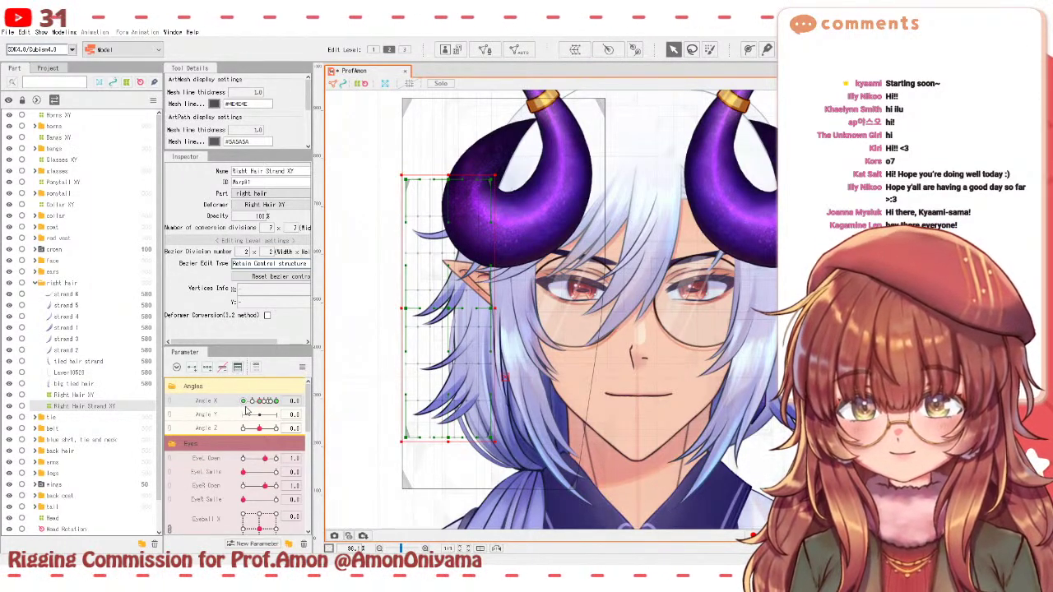
pyautogui.moveTo(261, 405); pyautogui.dragTo(237, 404)
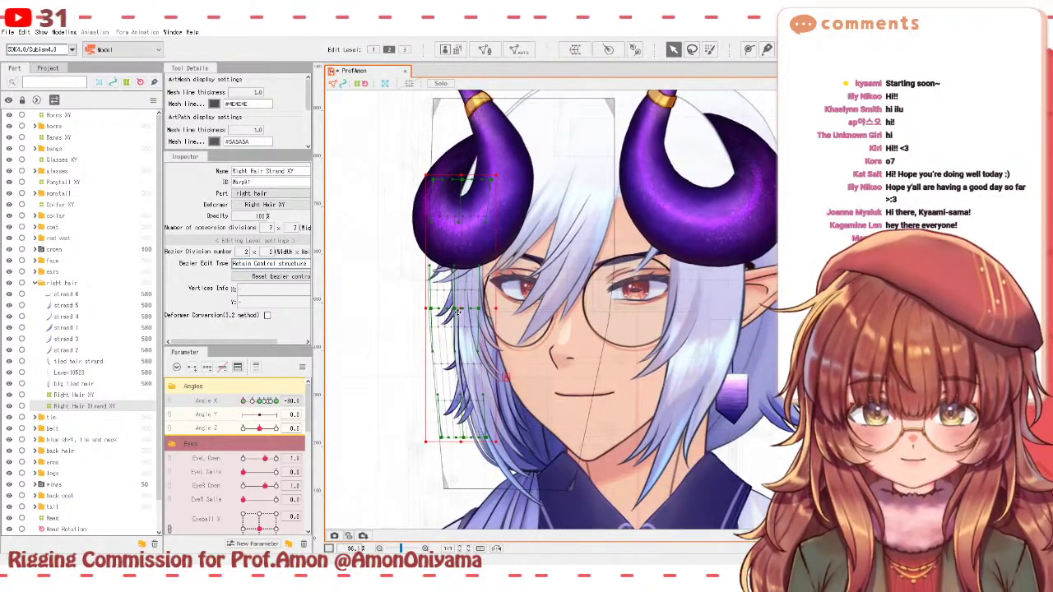
pyautogui.moveTo(439, 313); pyautogui.dragTo(434, 313)
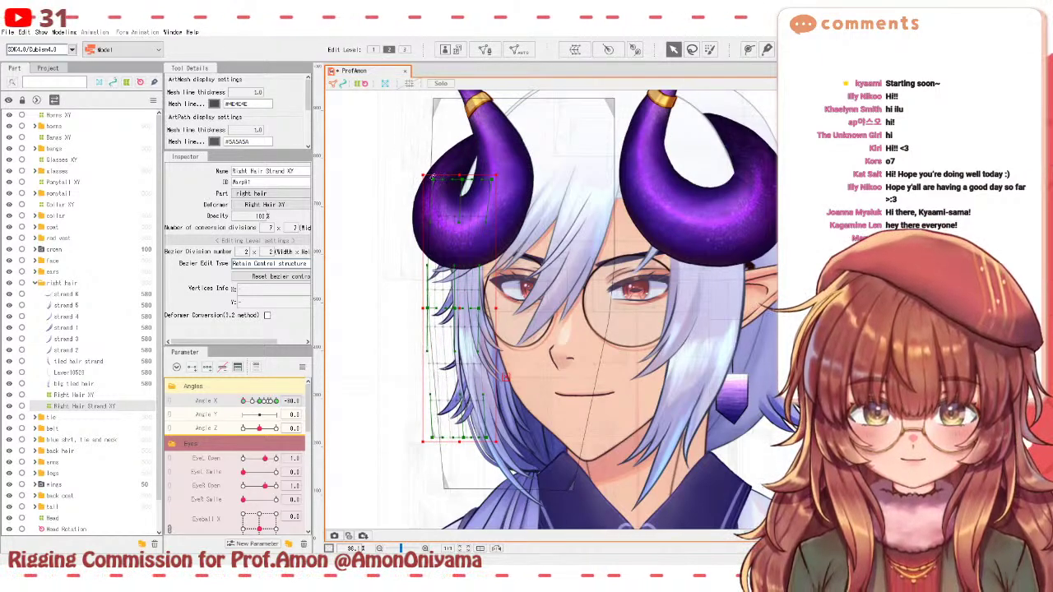
pyautogui.moveTo(440, 183); pyautogui.dragTo(437, 183)
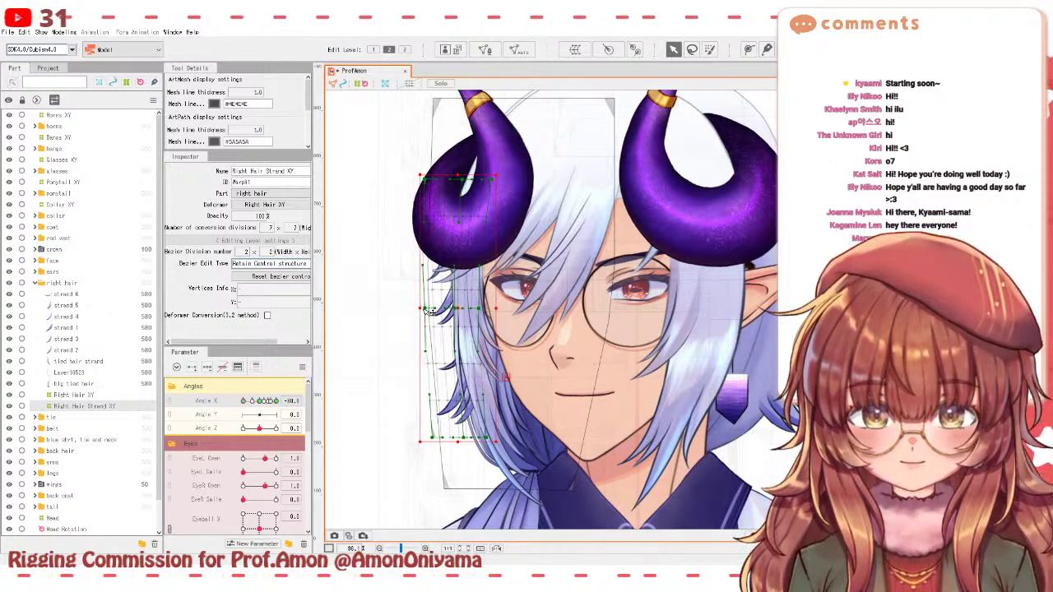
pyautogui.moveTo(432, 312); pyautogui.dragTo(428, 312)
pyautogui.moveTo(436, 441); pyautogui.dragTo(433, 442)
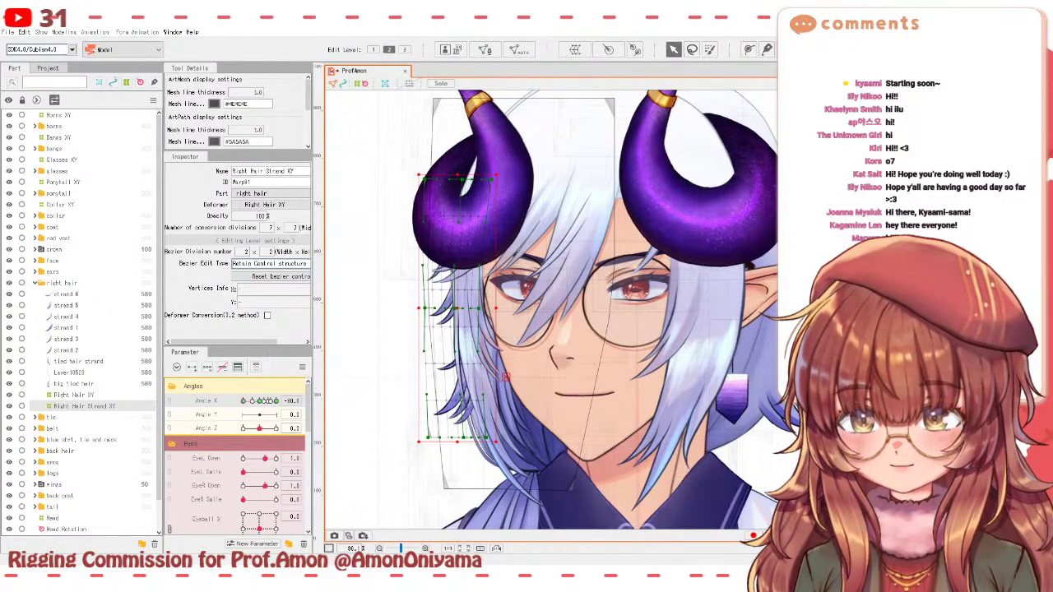
pyautogui.moveTo(246, 401)
pyautogui.mouseDown()
pyautogui.moveTo(270, 401)
pyautogui.moveTo(235, 406)
pyautogui.mouseUp()
pyautogui.moveTo(416, 308); pyautogui.dragTo(406, 310)
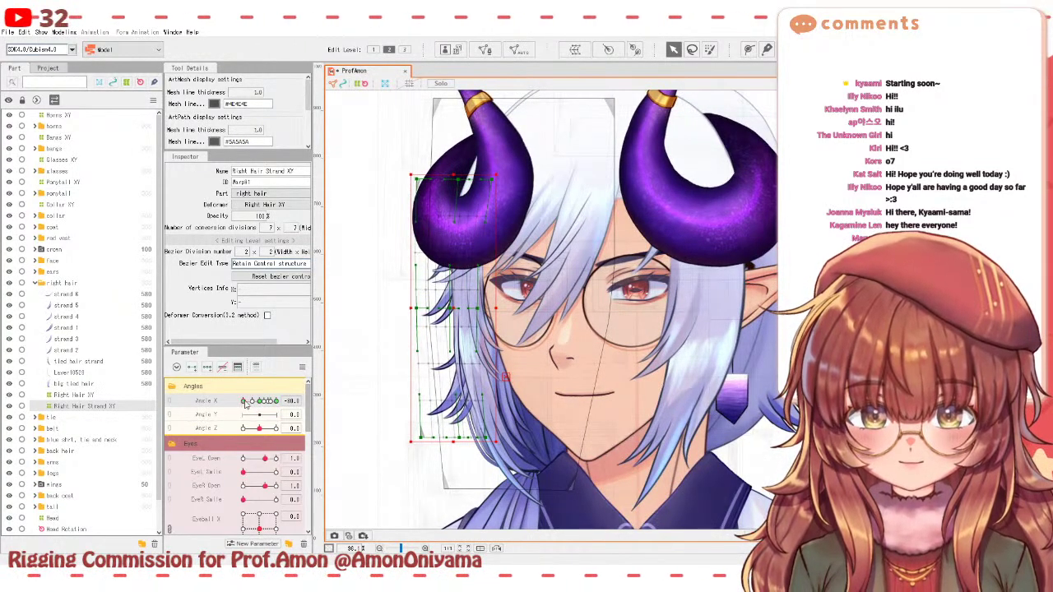
# - At Angle X 30, even out the deformer's outer edge and shift the strands slightly away from the head
pyautogui.moveTo(245, 401); pyautogui.dragTo(278, 402)
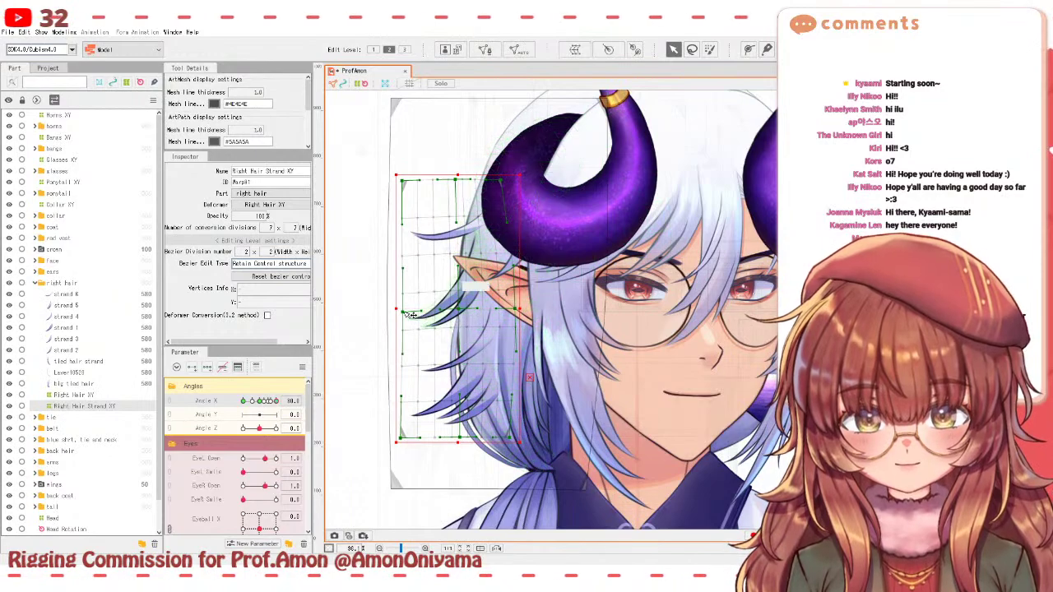
pyautogui.moveTo(411, 315); pyautogui.dragTo(406, 310)
pyautogui.moveTo(276, 401)
pyautogui.mouseDown()
pyautogui.moveTo(252, 401)
pyautogui.moveTo(277, 397)
pyautogui.mouseUp()
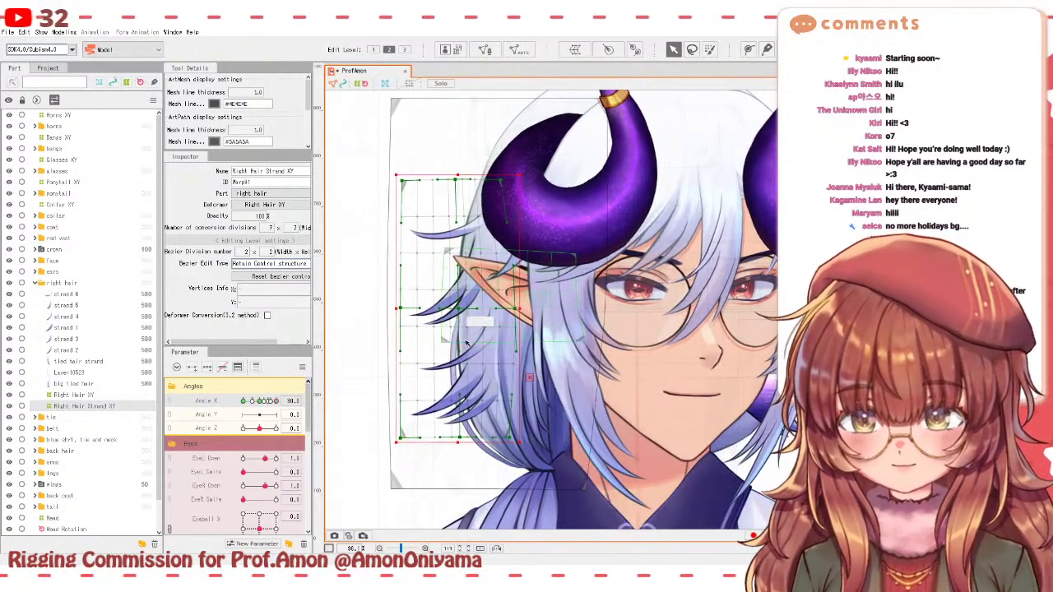
pyautogui.moveTo(461, 313); pyautogui.dragTo(459, 312)
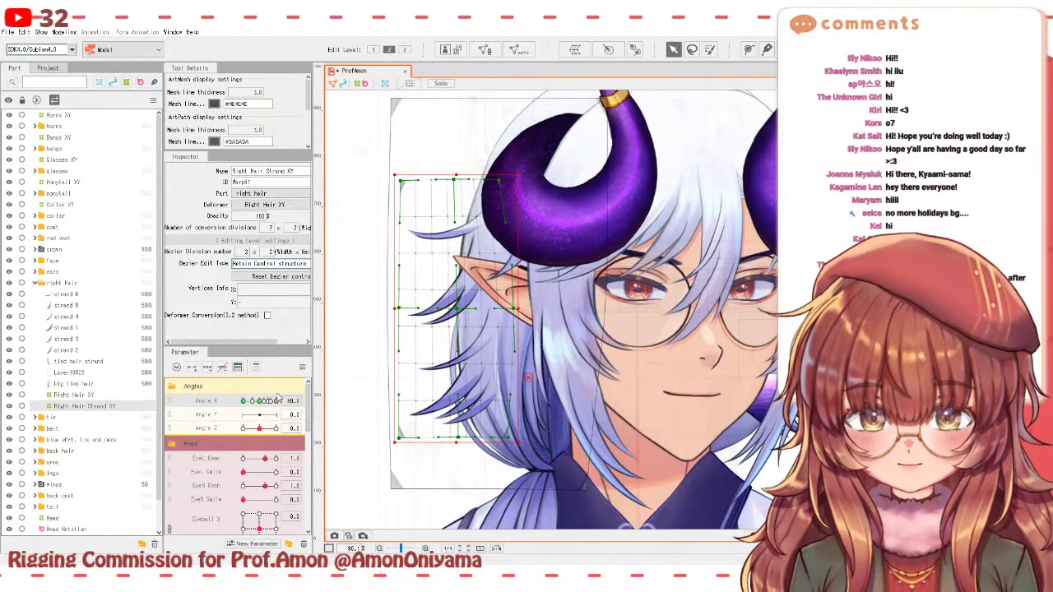
# - Nudge the deformer's inner-edge control points at Angle X -30 and check the strands across the Angle X range
pyautogui.moveTo(278, 399); pyautogui.dragTo(243, 400)
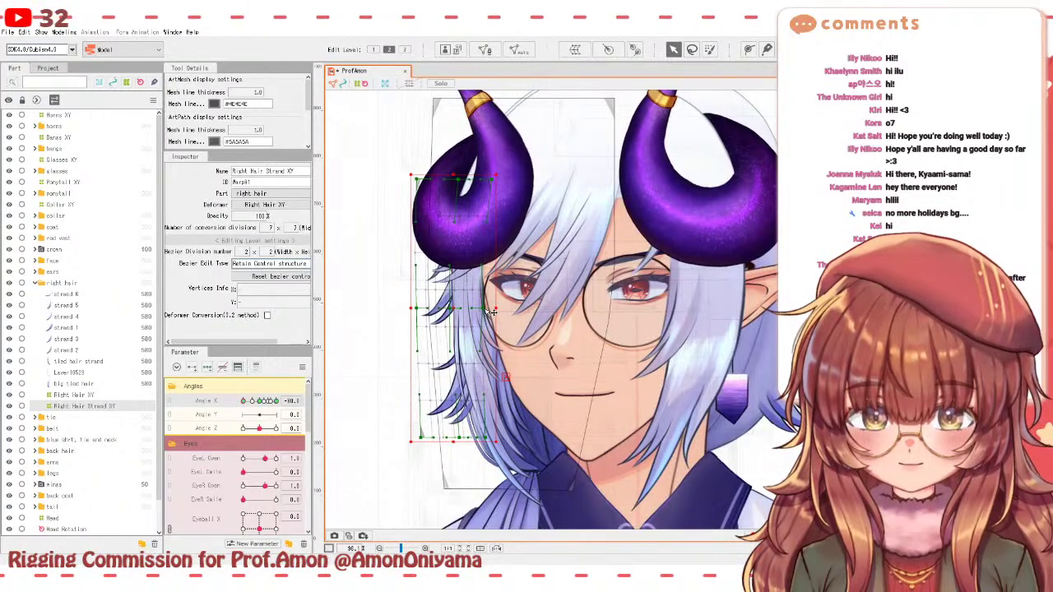
pyautogui.moveTo(491, 313); pyautogui.dragTo(496, 308)
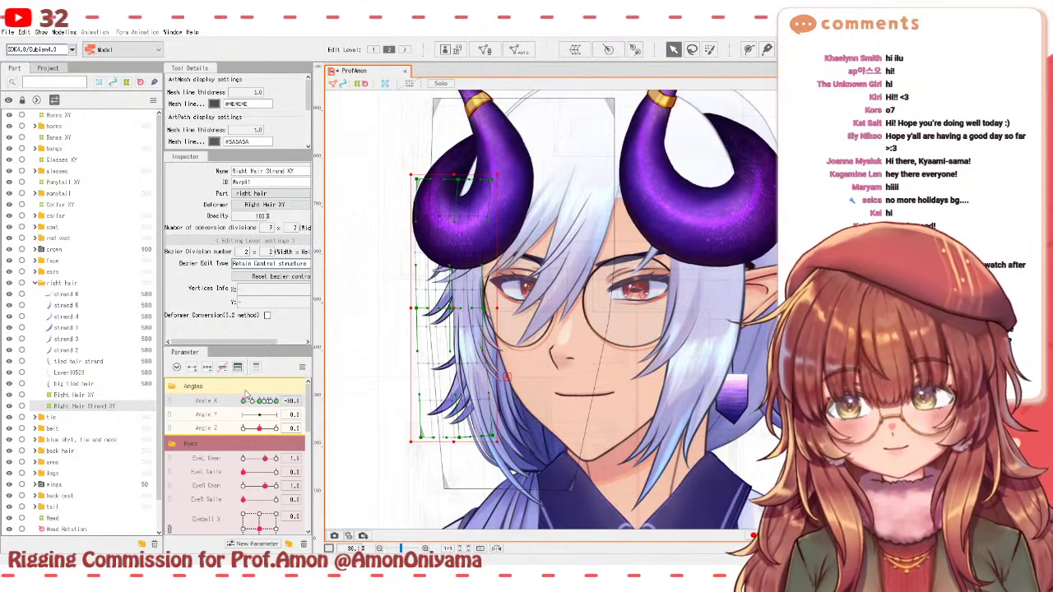
pyautogui.moveTo(245, 406); pyautogui.dragTo(274, 400)
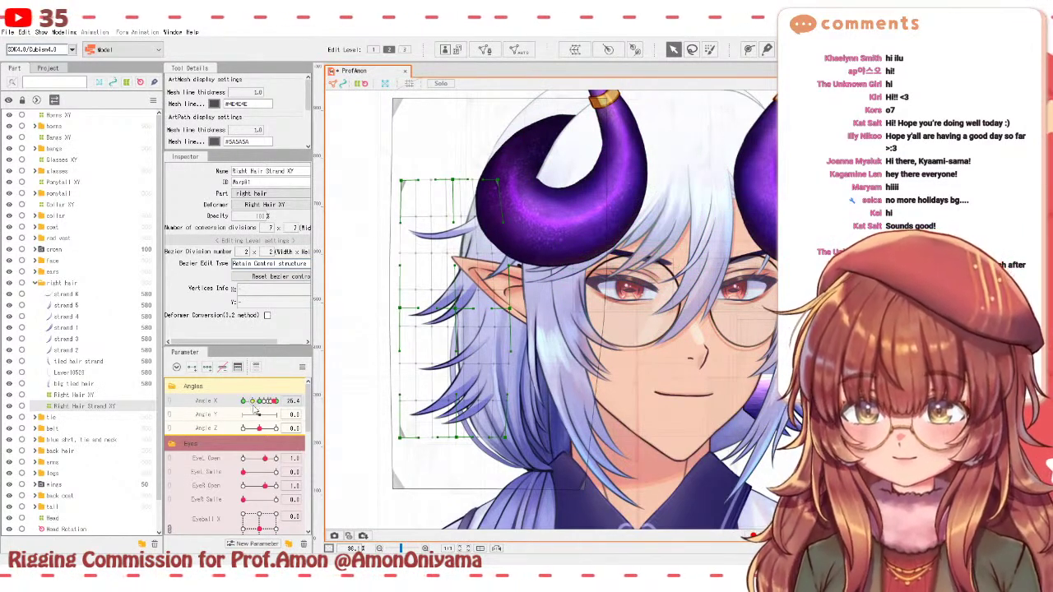
pyautogui.moveTo(275, 400); pyautogui.dragTo(243, 397)
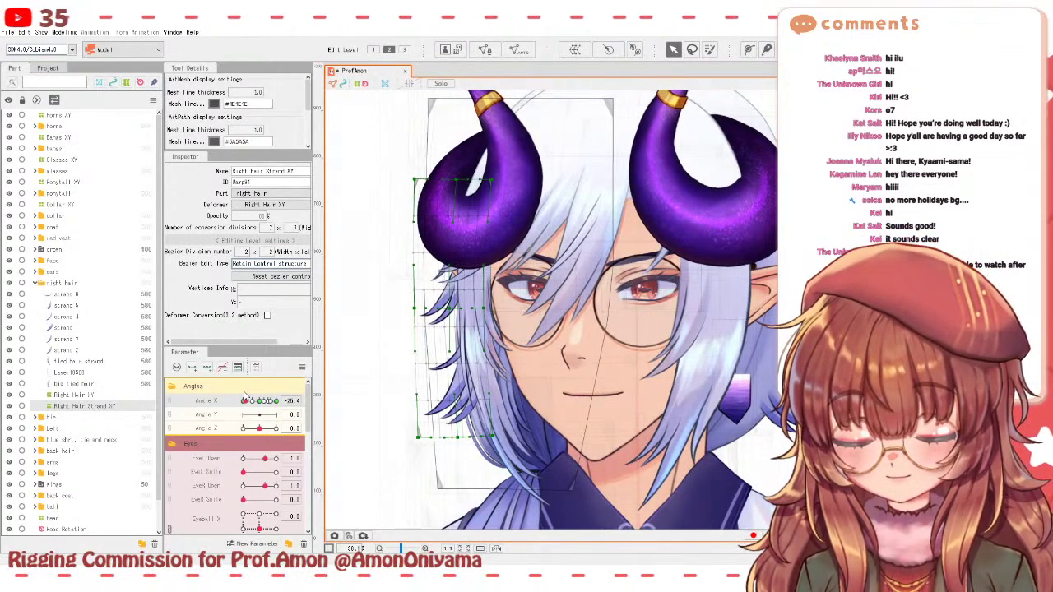
pyautogui.moveTo(244, 398); pyautogui.dragTo(237, 391)
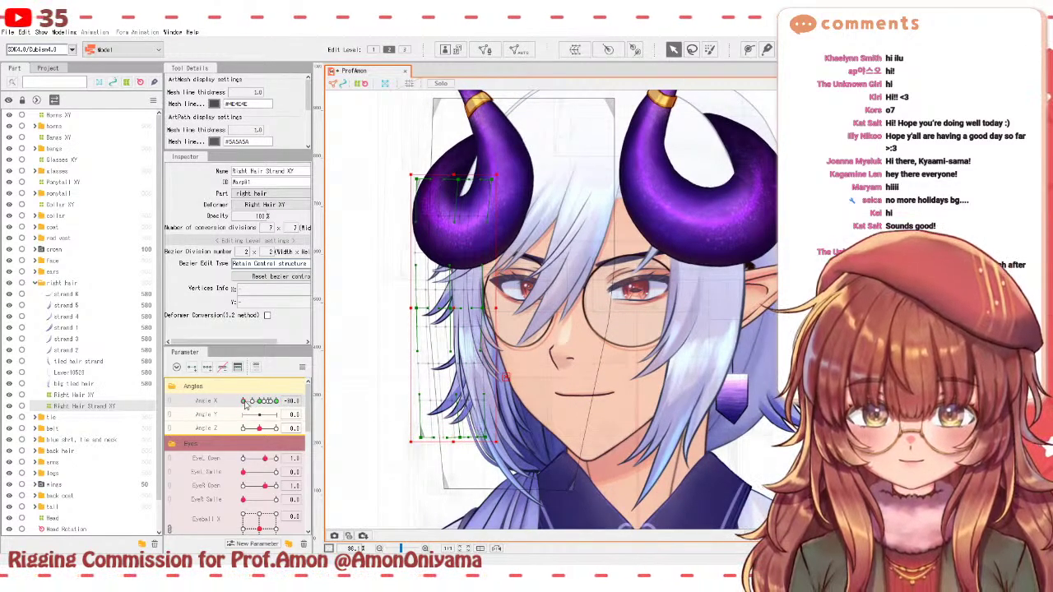
# - At Angle X 30, adjust the outer edge of the Right Hair XY deformer around its middle control point
pyautogui.moveTo(244, 403); pyautogui.dragTo(278, 402)
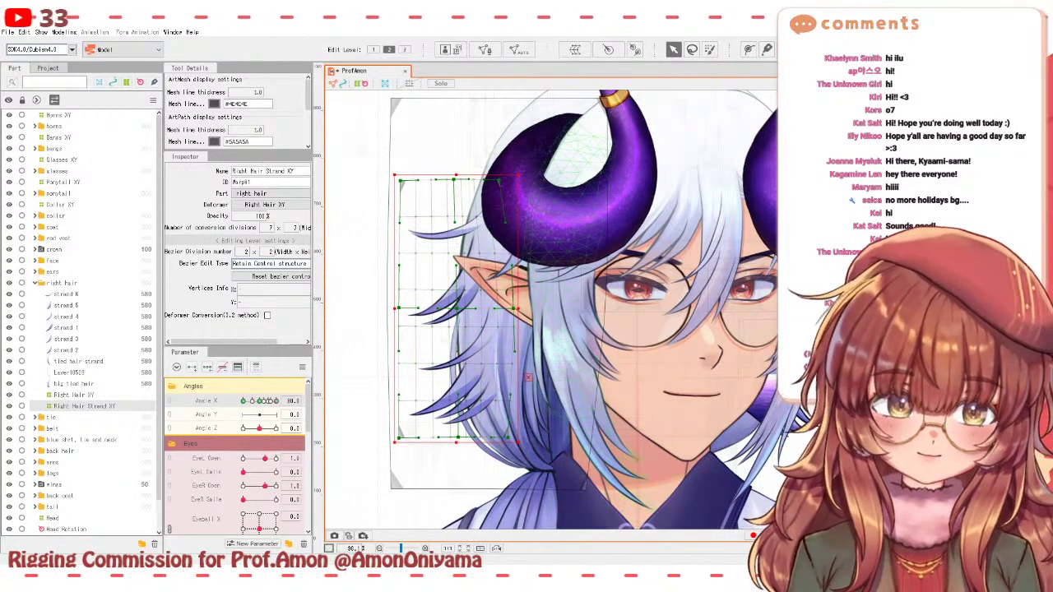
pyautogui.click(487, 197)
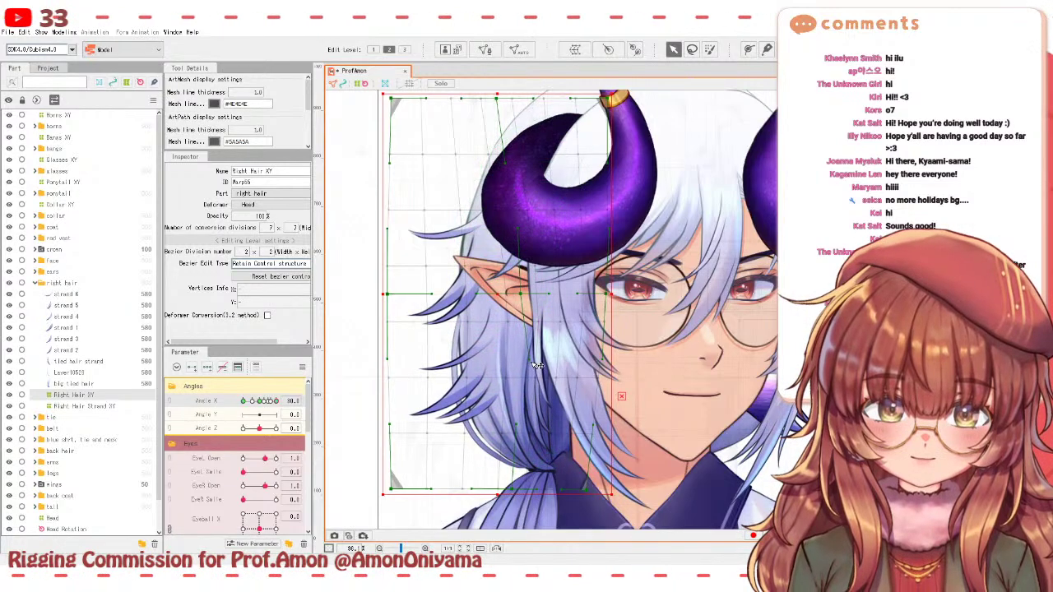
pyautogui.scroll(-4, 432, 349)
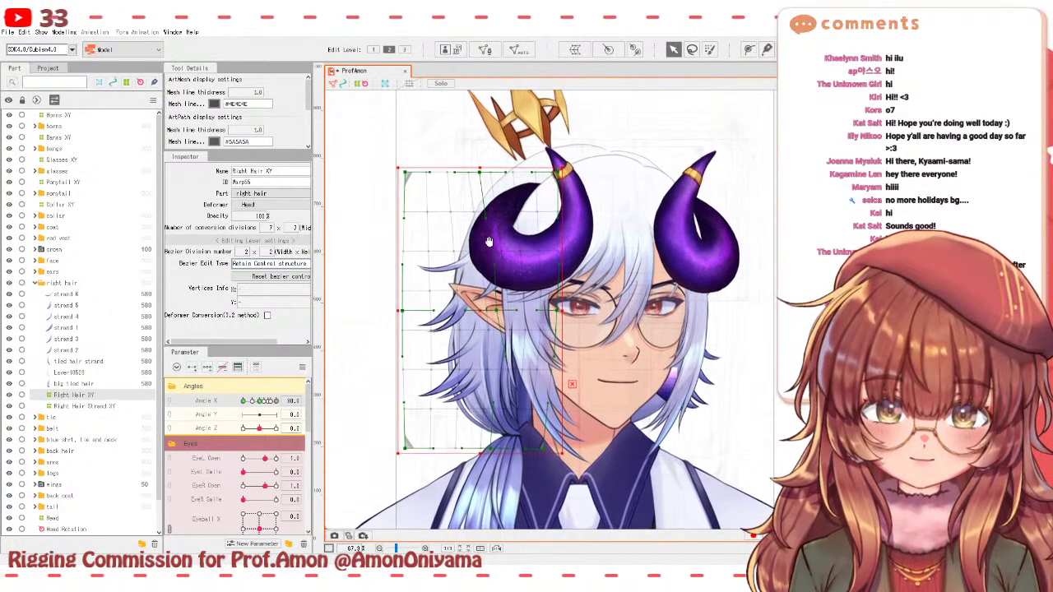
pyautogui.moveTo(401, 313); pyautogui.dragTo(407, 313)
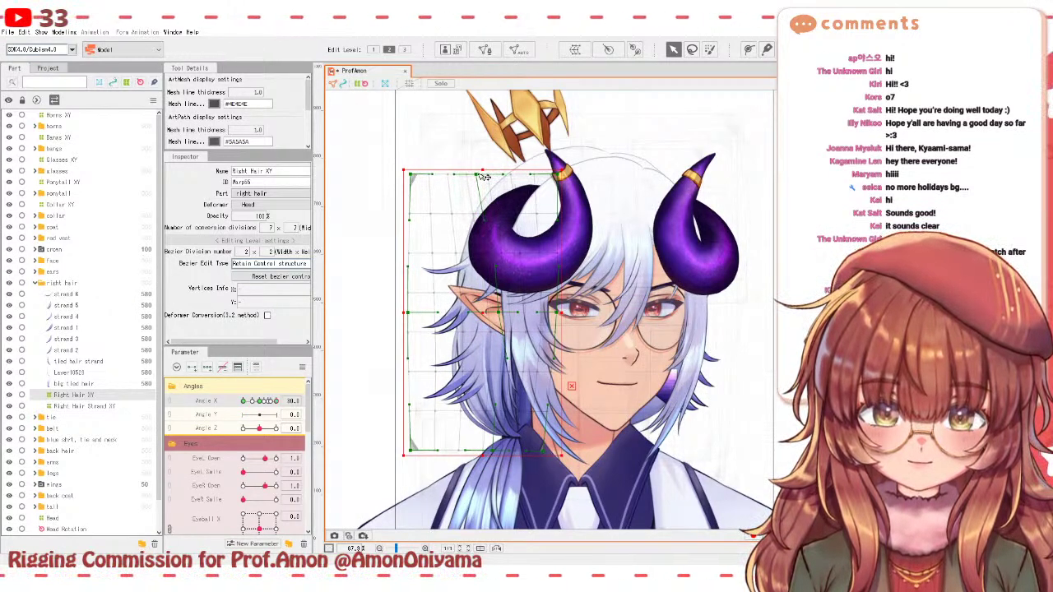
pyautogui.moveTo(406, 313); pyautogui.dragTo(398, 313)
# - Check the right hair's movement across the Angle X range and return Angle X to 0
pyautogui.moveTo(276, 401); pyautogui.dragTo(247, 399)
pyautogui.moveTo(241, 399); pyautogui.dragTo(262, 401)
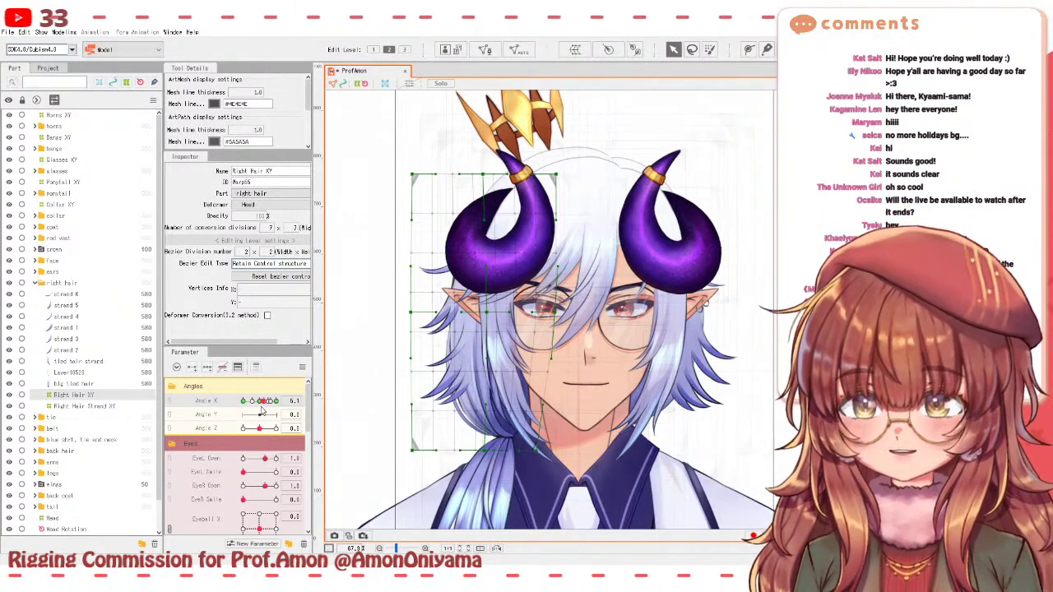
pyautogui.moveTo(262, 408)
pyautogui.mouseDown()
pyautogui.moveTo(272, 407)
pyautogui.moveTo(243, 407)
pyautogui.moveTo(268, 405)
pyautogui.mouseUp()
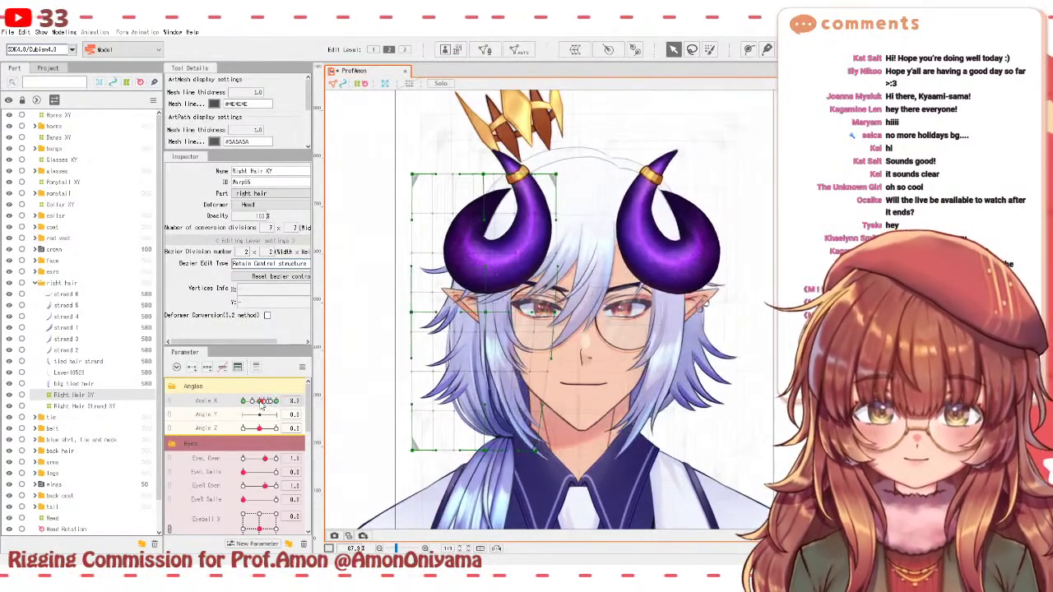
pyautogui.moveTo(276, 405); pyautogui.dragTo(230, 405)
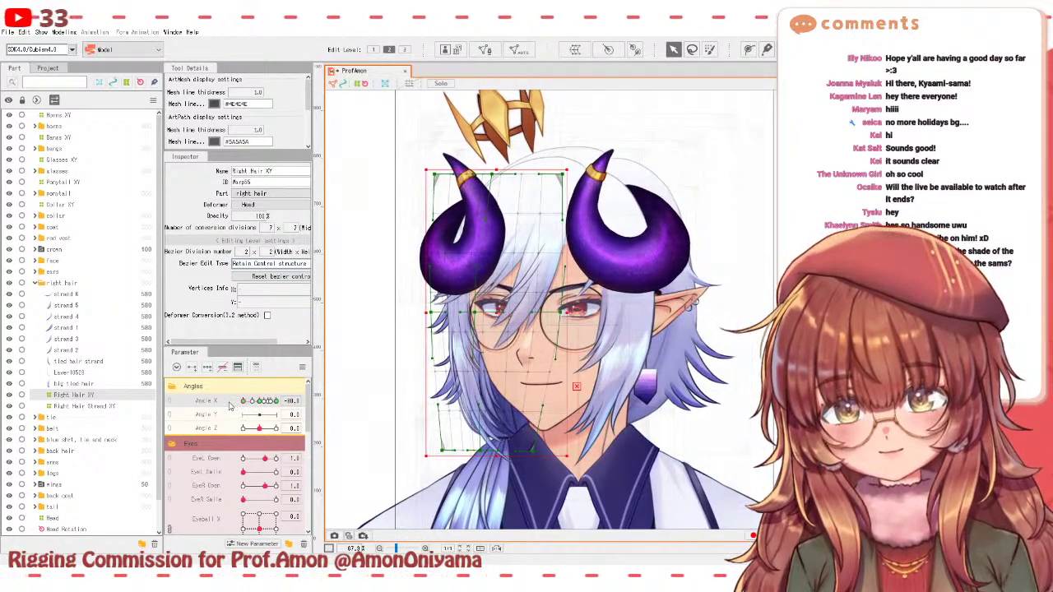
pyautogui.click(259, 401)
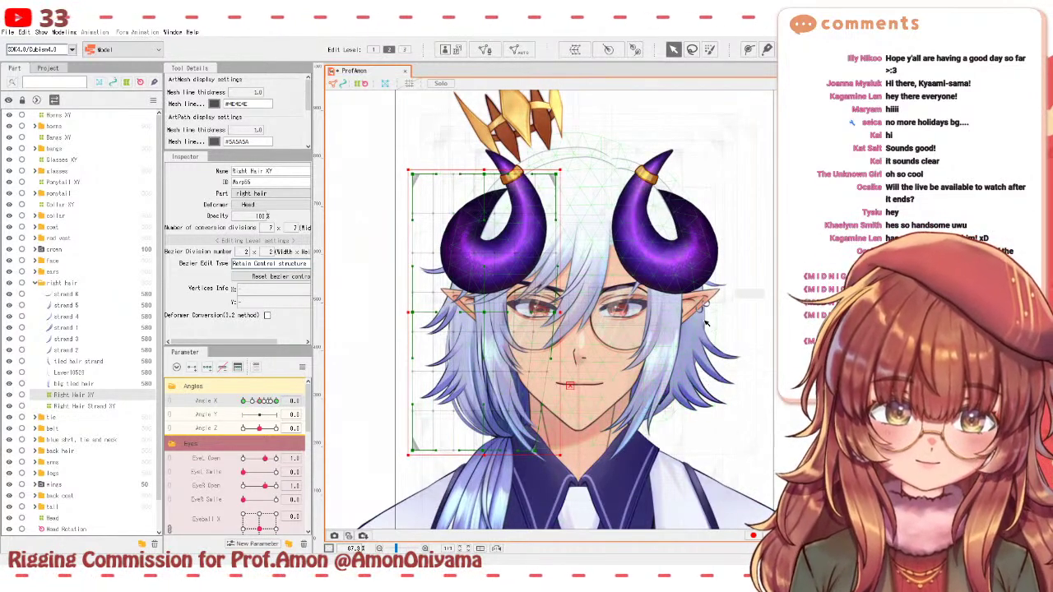
# - Select the Back Hair Strands XY deformer and shift it slightly toward the head at Angle X -30
pyautogui.click(724, 296)
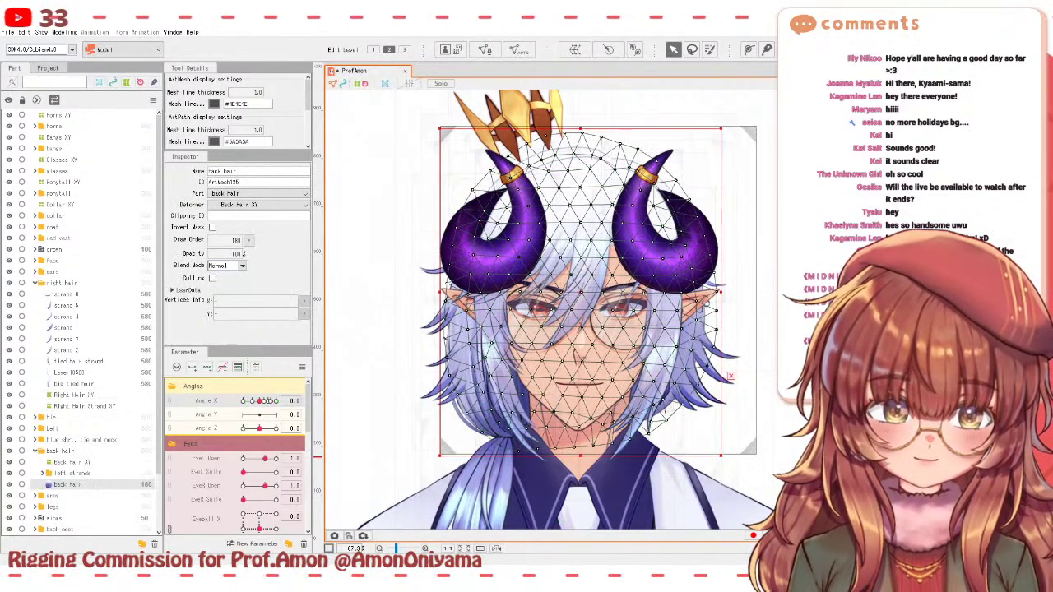
pyautogui.click(703, 305)
pyautogui.click(704, 305)
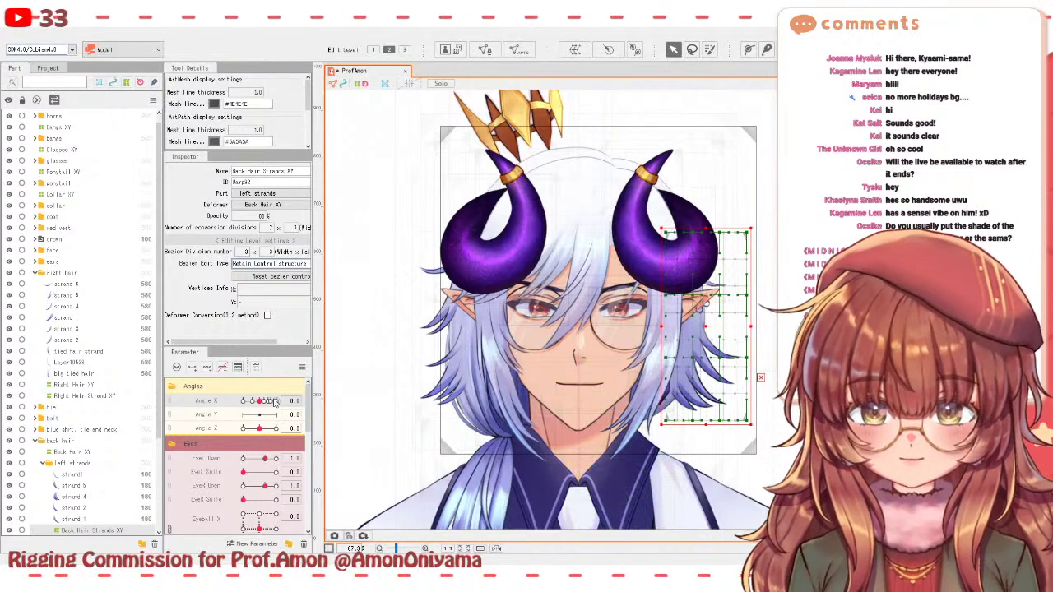
pyautogui.moveTo(260, 401)
pyautogui.mouseDown()
pyautogui.moveTo(243, 402)
pyautogui.moveTo(282, 404)
pyautogui.moveTo(250, 403)
pyautogui.mouseUp()
pyautogui.scroll(3, 712, 314)
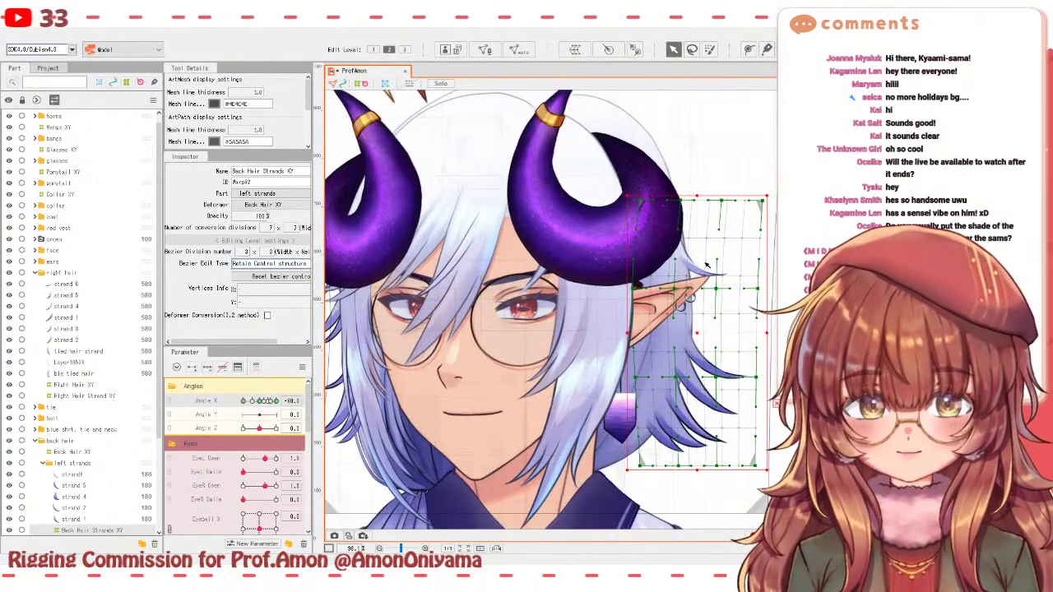
pyautogui.moveTo(698, 336); pyautogui.dragTo(693, 334)
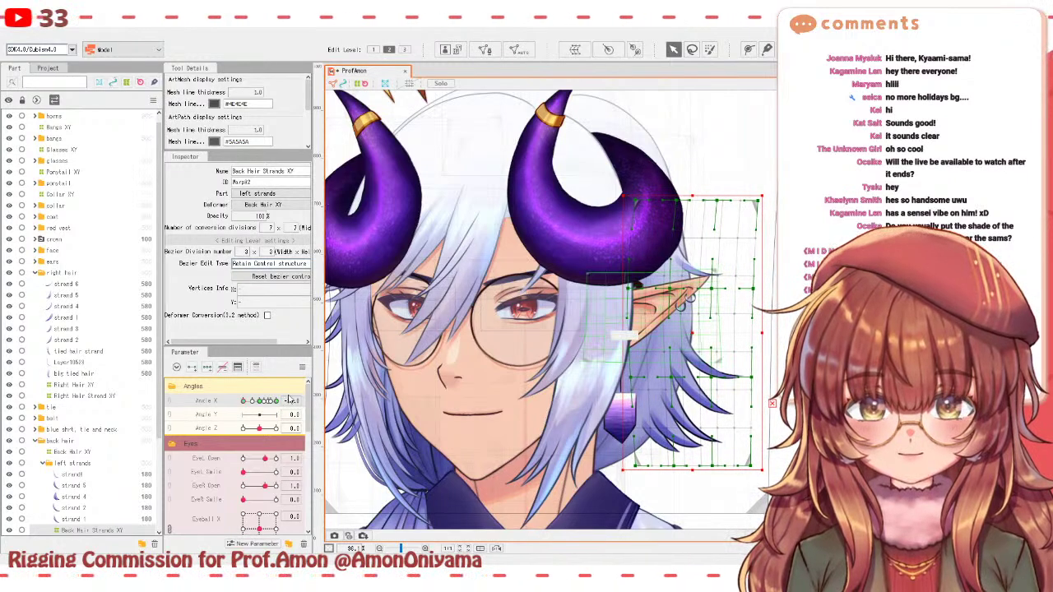
pyautogui.moveTo(255, 402); pyautogui.dragTo(250, 401)
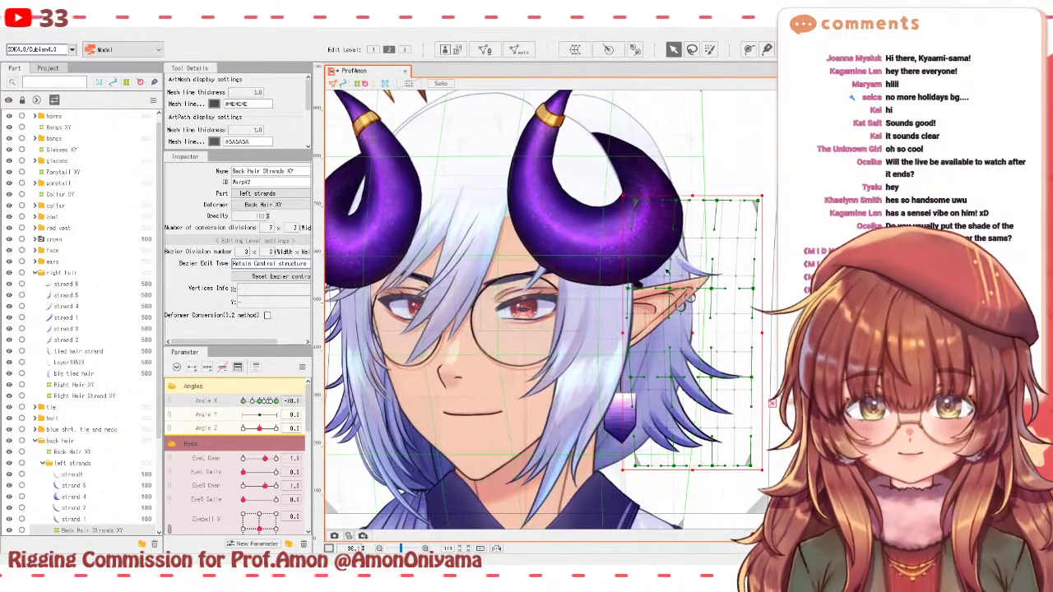
pyautogui.click(695, 332)
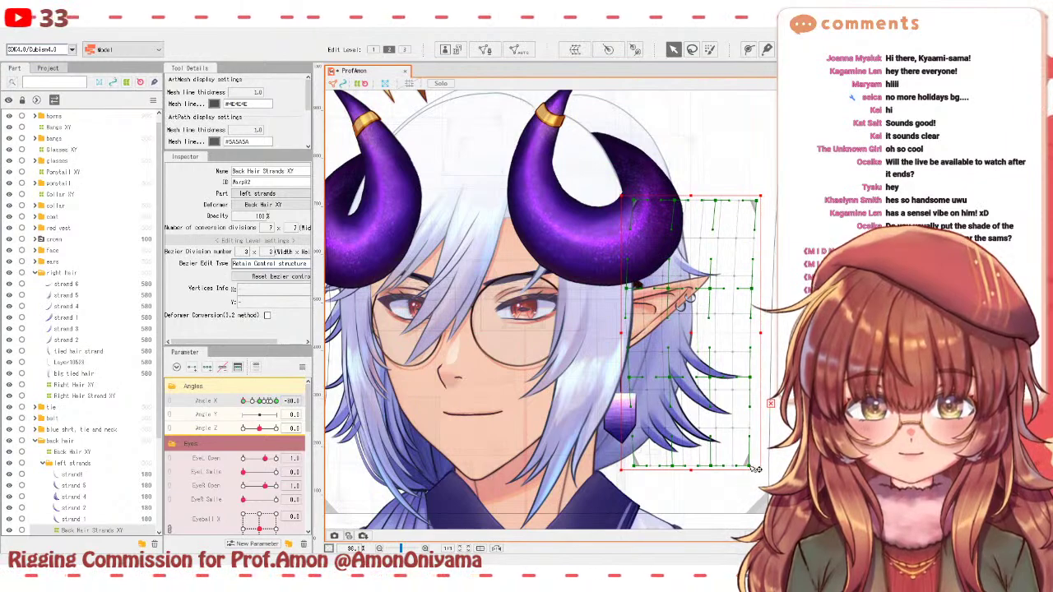
# - At Angle X -30, pull in the lower outer corner of Back Hair Strands XY and shift the deformer further toward the head
pyautogui.moveTo(755, 468); pyautogui.dragTo(748, 469)
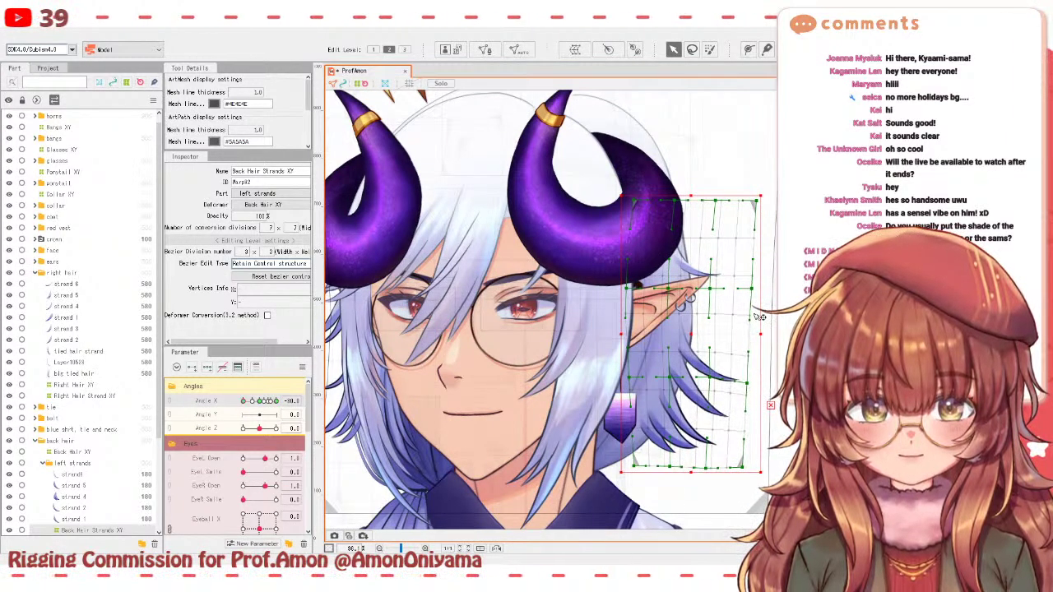
pyautogui.moveTo(758, 293); pyautogui.dragTo(755, 295)
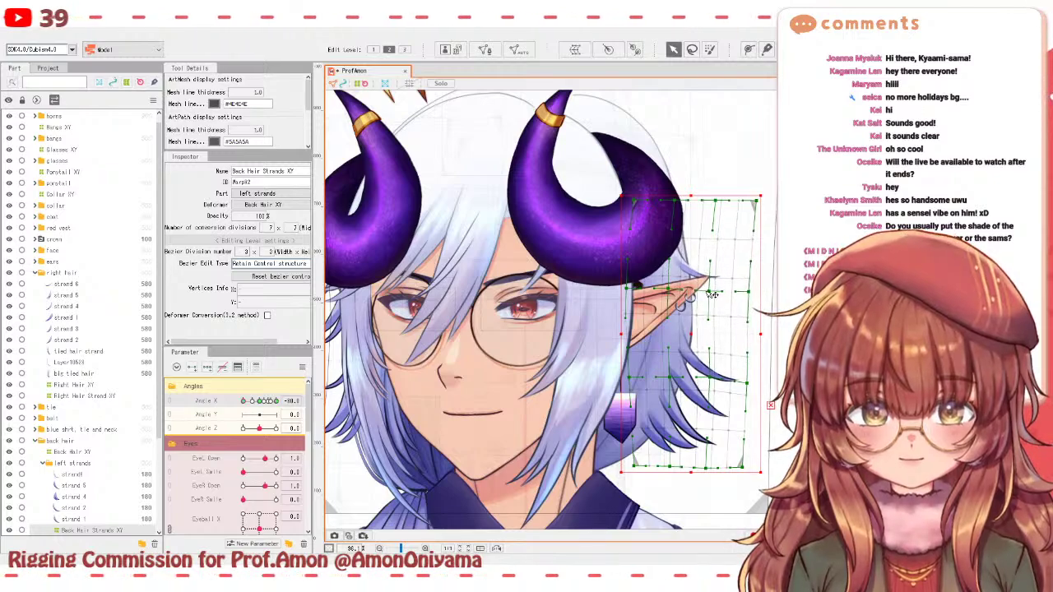
pyautogui.moveTo(250, 401)
pyautogui.mouseDown()
pyautogui.moveTo(263, 401)
pyautogui.moveTo(243, 403)
pyautogui.mouseUp()
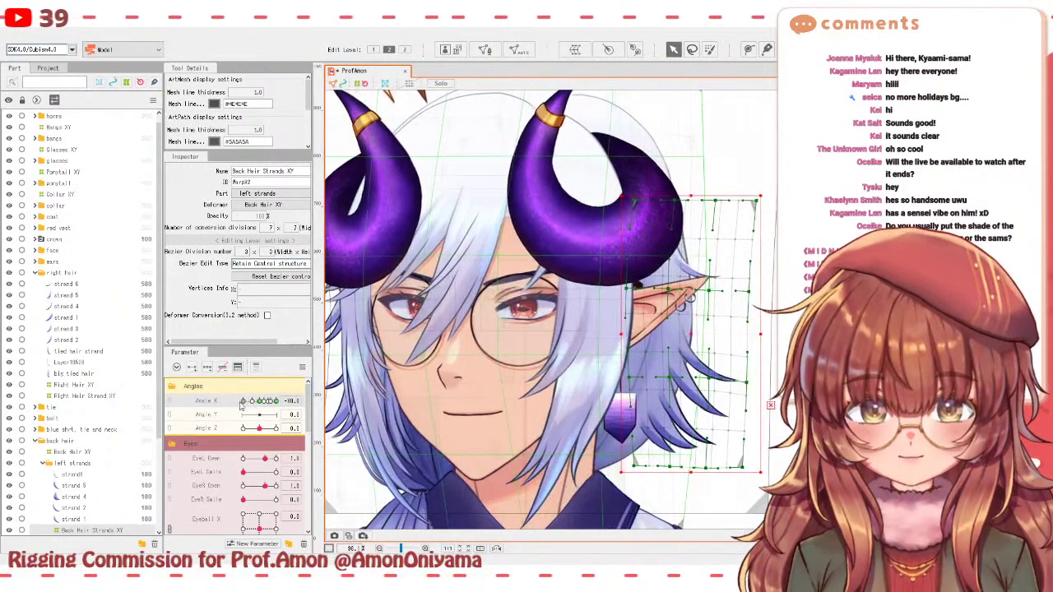
pyautogui.moveTo(693, 333); pyautogui.dragTo(689, 333)
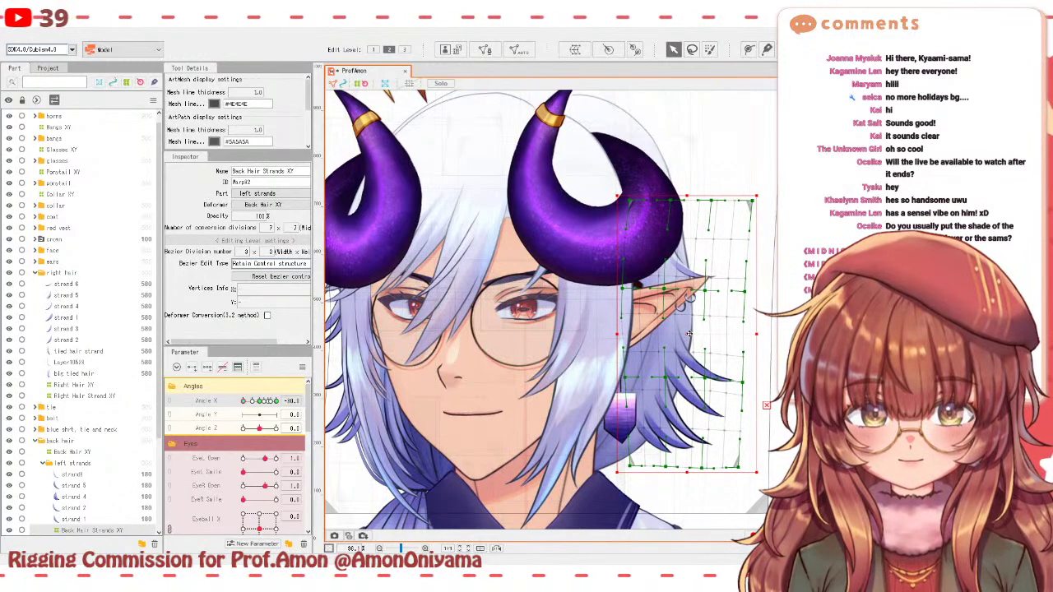
# - Check how the back hair strands move between Angle X -30 and 30
pyautogui.moveTo(246, 401); pyautogui.dragTo(284, 392)
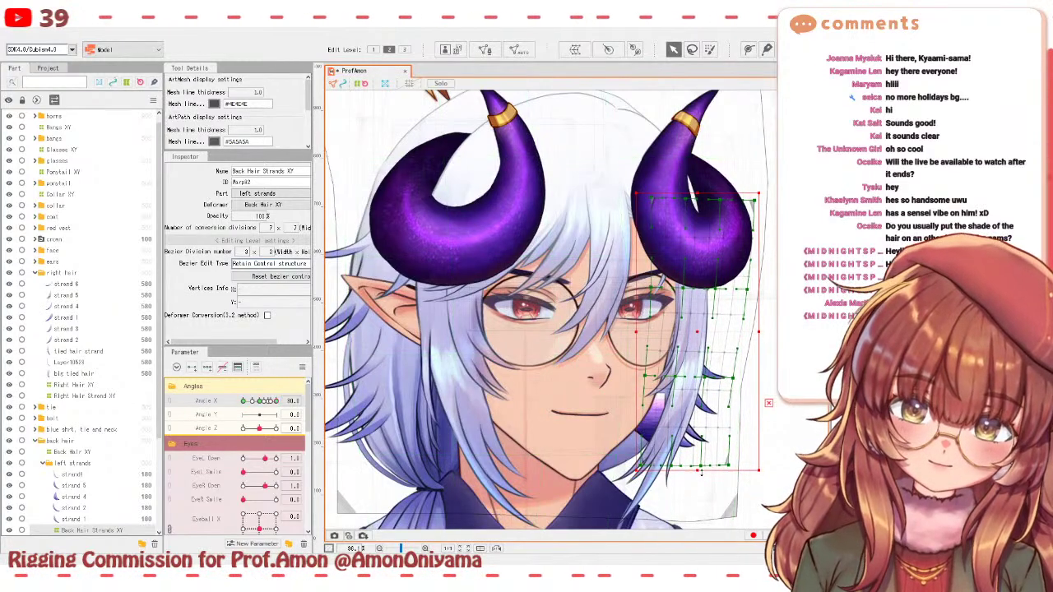
pyautogui.moveTo(280, 401)
pyautogui.mouseDown()
pyautogui.moveTo(233, 409)
pyautogui.moveTo(265, 408)
pyautogui.mouseUp()
pyautogui.scroll(-3, 535, 336)
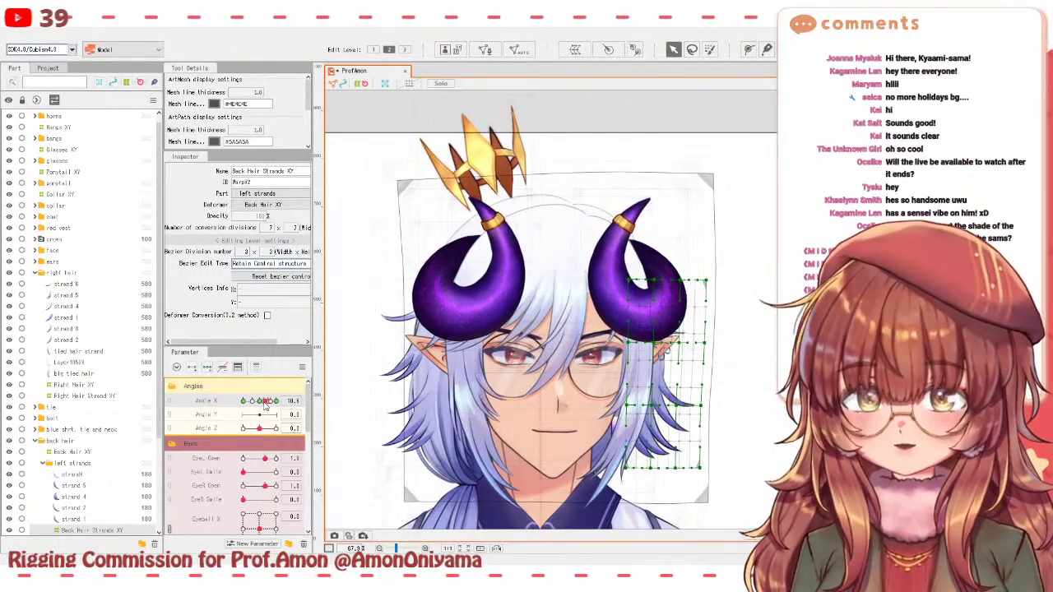
pyautogui.moveTo(264, 402); pyautogui.dragTo(265, 402)
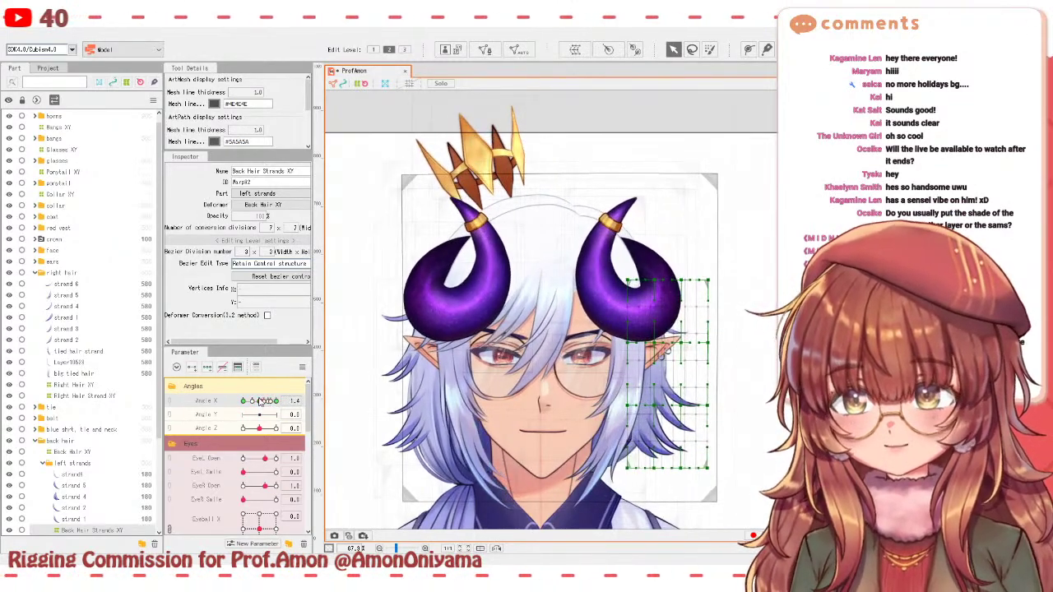
# - At Angle X 30, nudge the lower outer corner of Back Hair Strands XY slightly outward
pyautogui.moveTo(260, 401); pyautogui.dragTo(281, 403)
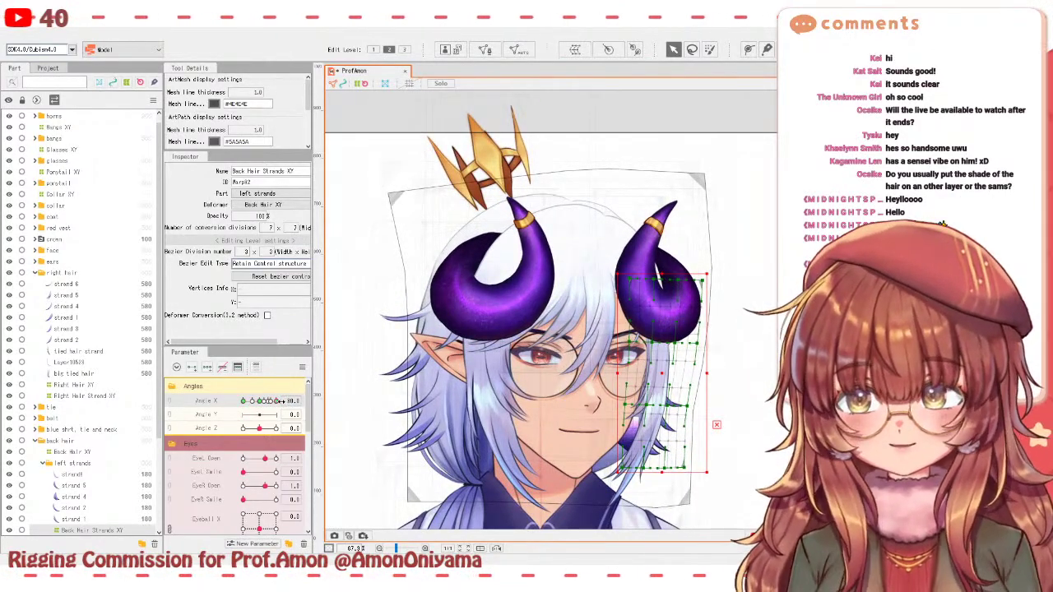
pyautogui.moveTo(276, 406)
pyautogui.mouseDown()
pyautogui.moveTo(258, 404)
pyautogui.moveTo(280, 403)
pyautogui.mouseUp()
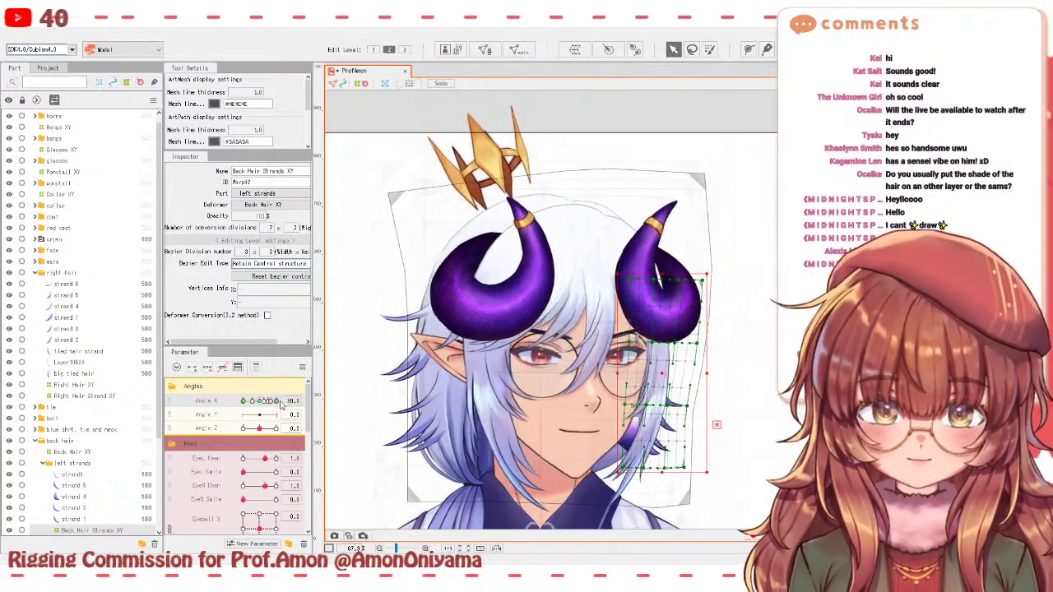
pyautogui.click(695, 468)
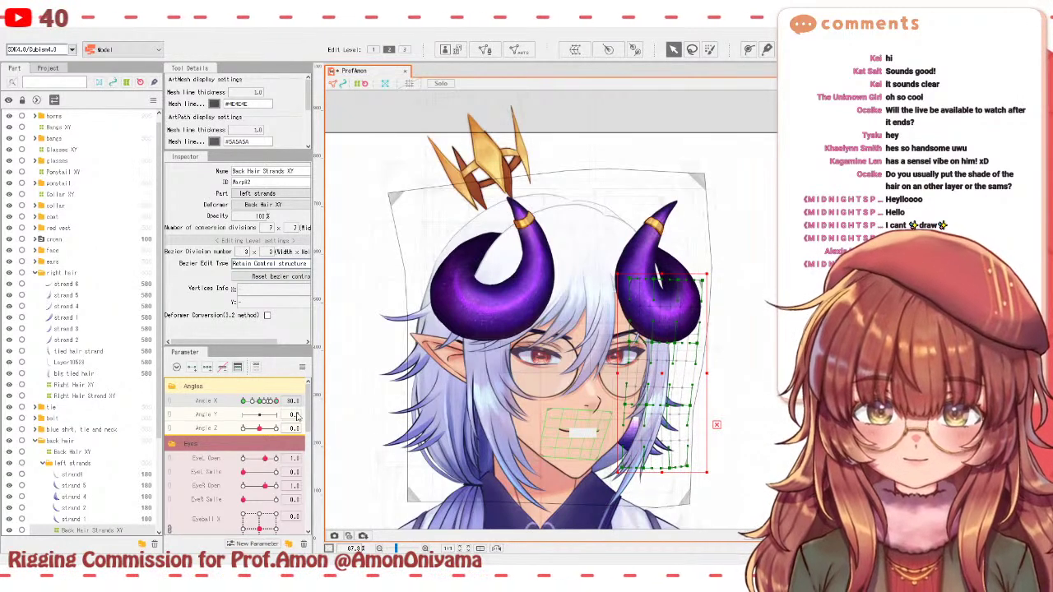
# - At Angle X -30, adjust the lower outer side of Back Hair Strands XY and shift the deformer slightly away from the head
pyautogui.moveTo(278, 403); pyautogui.dragTo(250, 401)
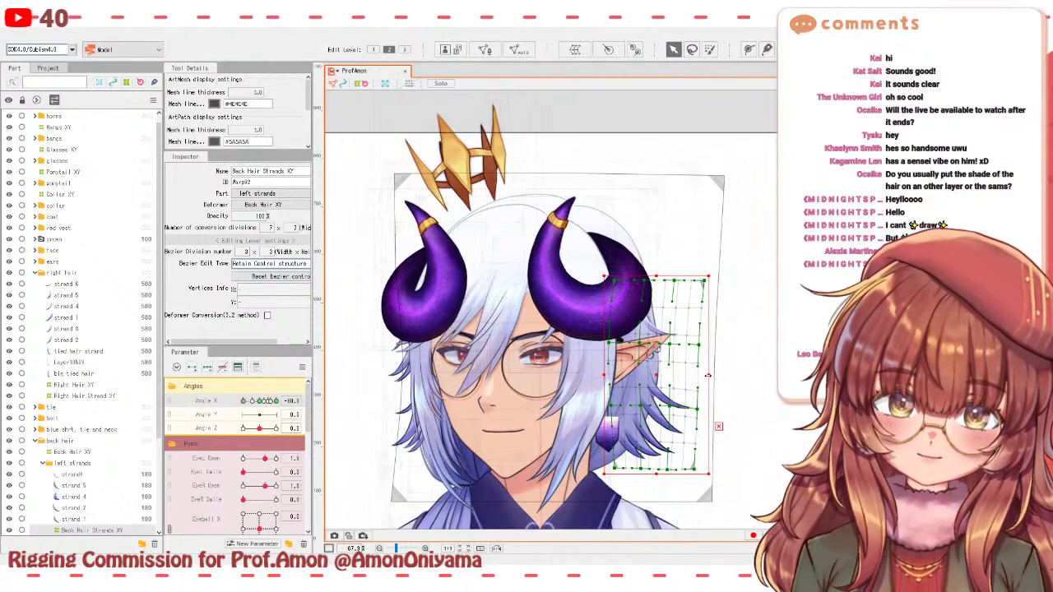
pyautogui.moveTo(250, 401)
pyautogui.mouseDown()
pyautogui.moveTo(274, 401)
pyautogui.moveTo(243, 398)
pyautogui.mouseUp()
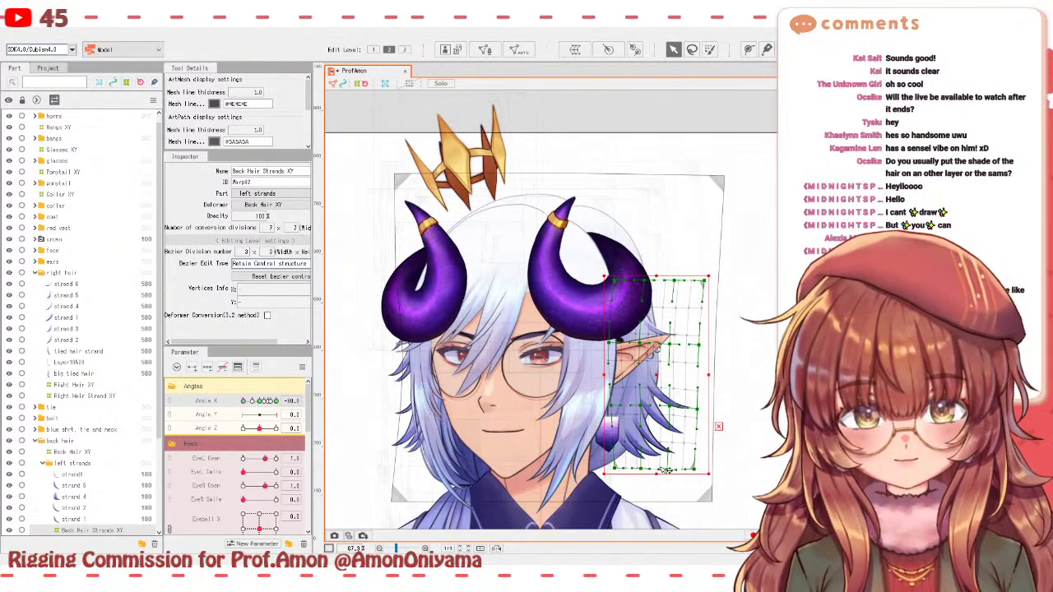
pyautogui.moveTo(667, 471); pyautogui.dragTo(670, 470)
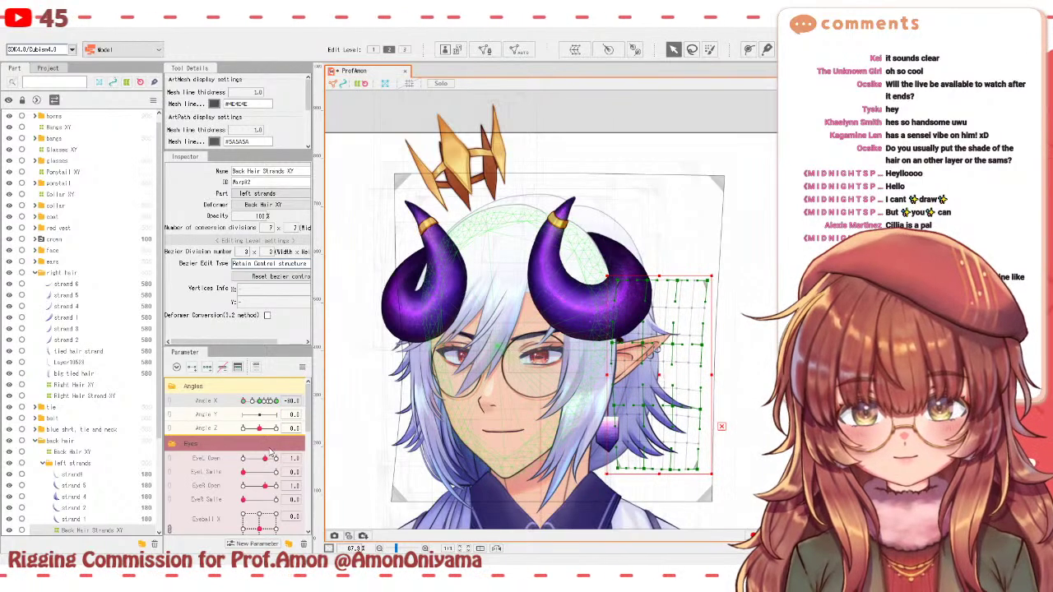
# - At Angle X 30, narrow Back Hair Strands XY from its outer side toward the head and check the turn to -30
pyautogui.moveTo(247, 403); pyautogui.dragTo(276, 401)
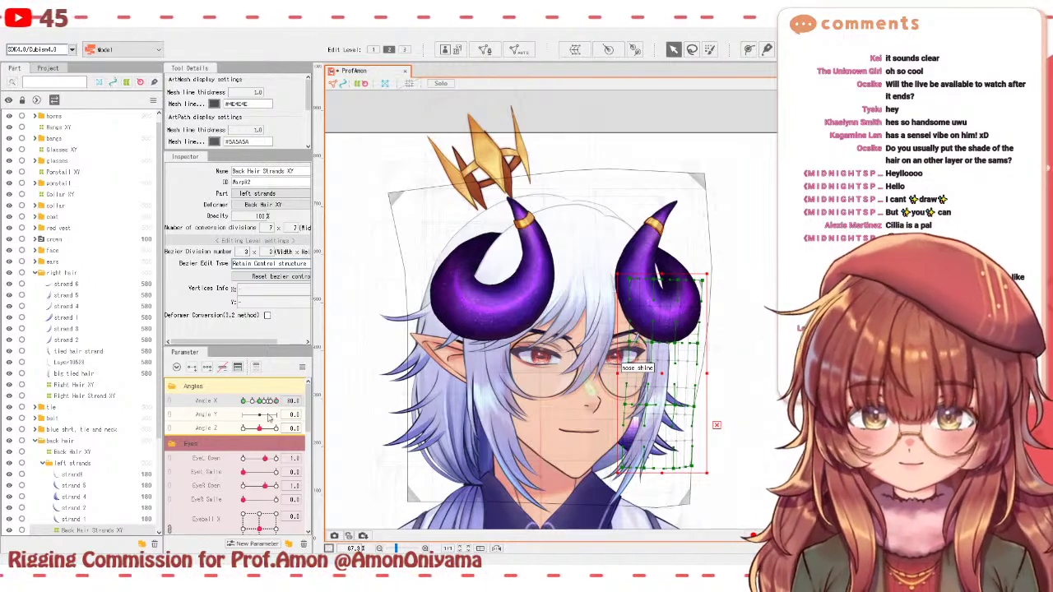
pyautogui.moveTo(278, 401); pyautogui.dragTo(381, 387)
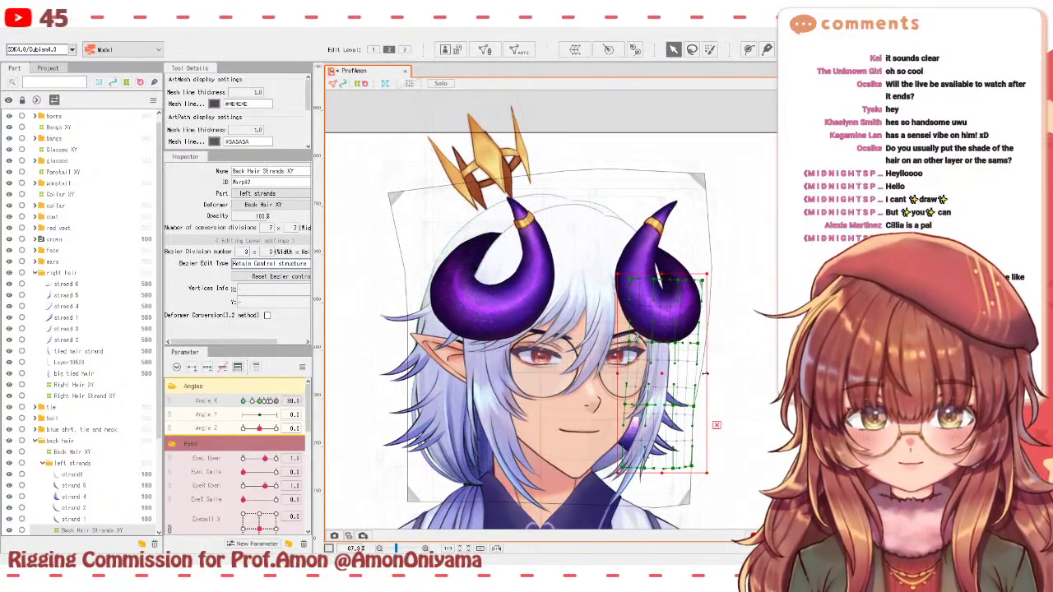
pyautogui.moveTo(705, 374); pyautogui.dragTo(696, 374)
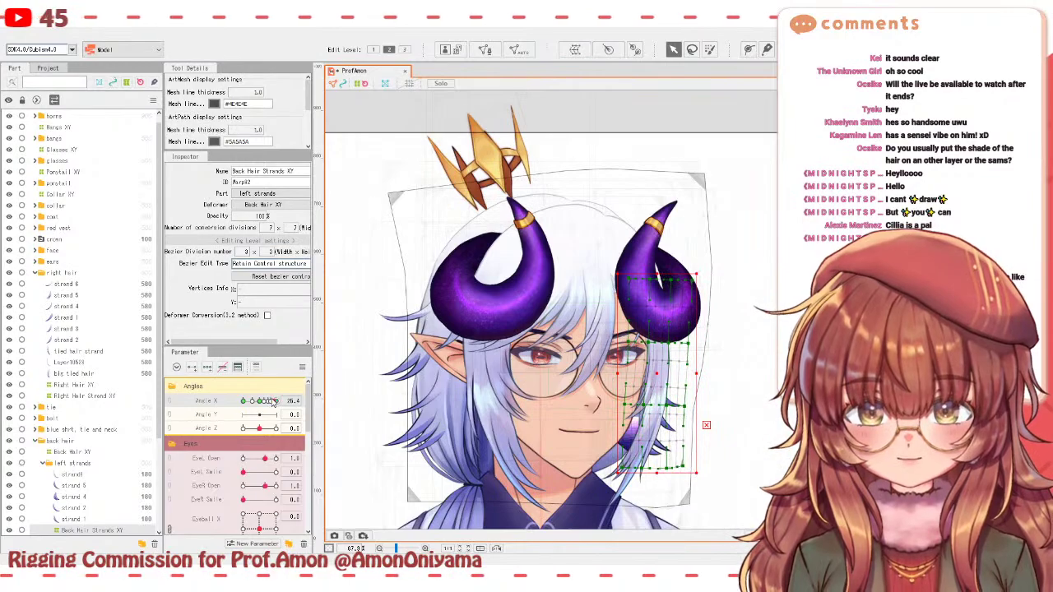
pyautogui.moveTo(273, 400); pyautogui.dragTo(240, 398)
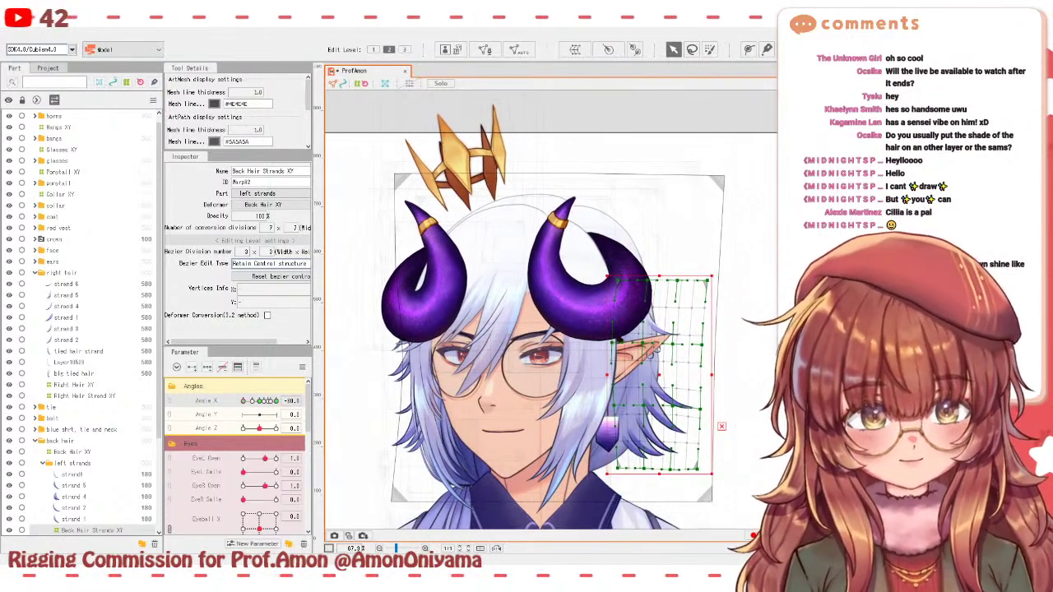
# - At Angle X -30, shift the lower inner control point of Back Hair Solo XY on the tied-hair side toward the face
pyautogui.click(663, 390)
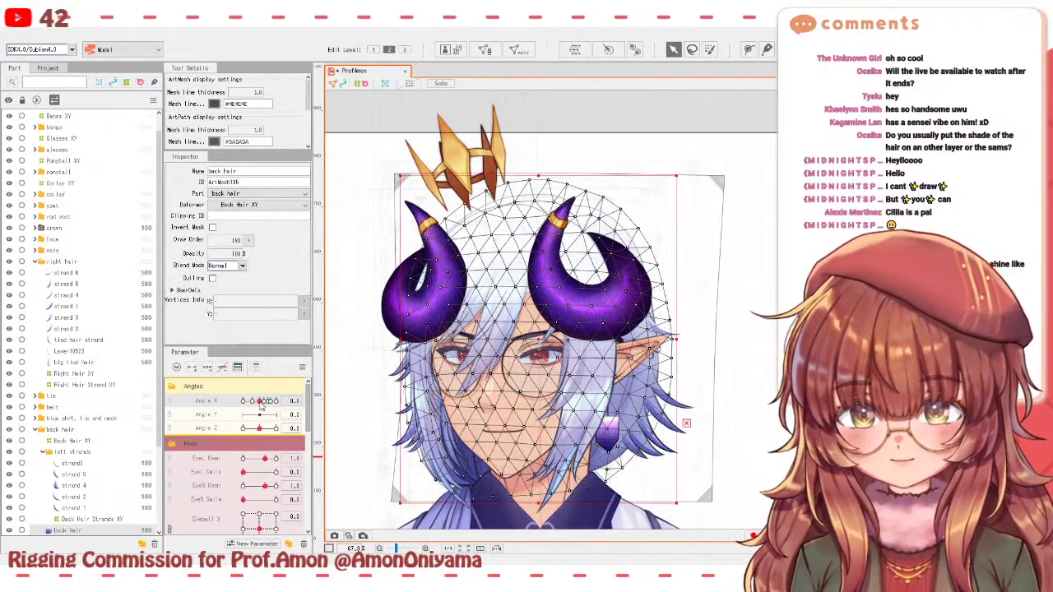
pyautogui.click(259, 400)
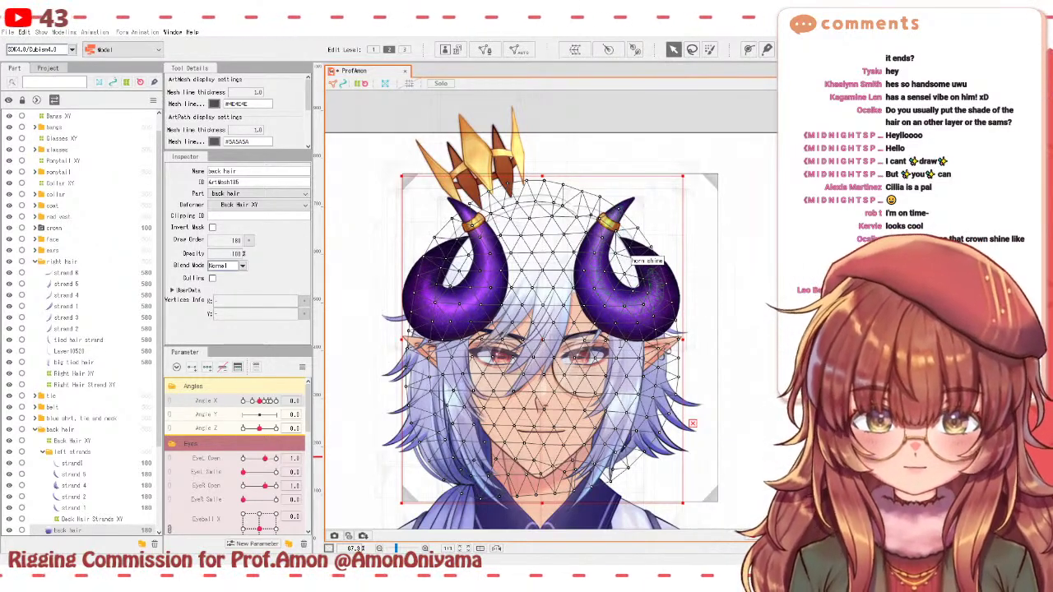
pyautogui.click(616, 472)
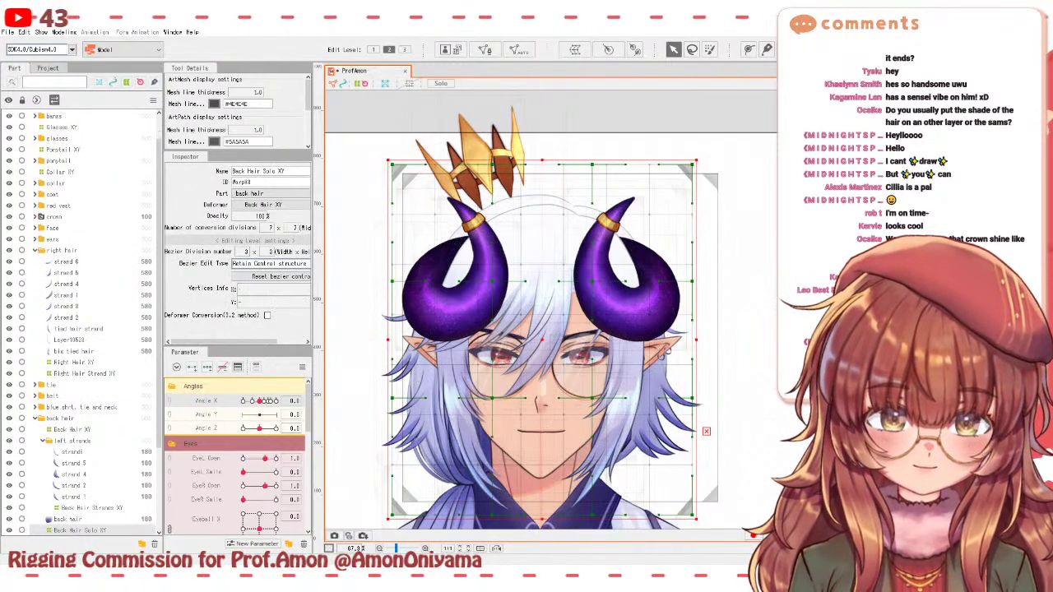
pyautogui.moveTo(262, 401); pyautogui.dragTo(233, 407)
pyautogui.scroll(3, 497, 484)
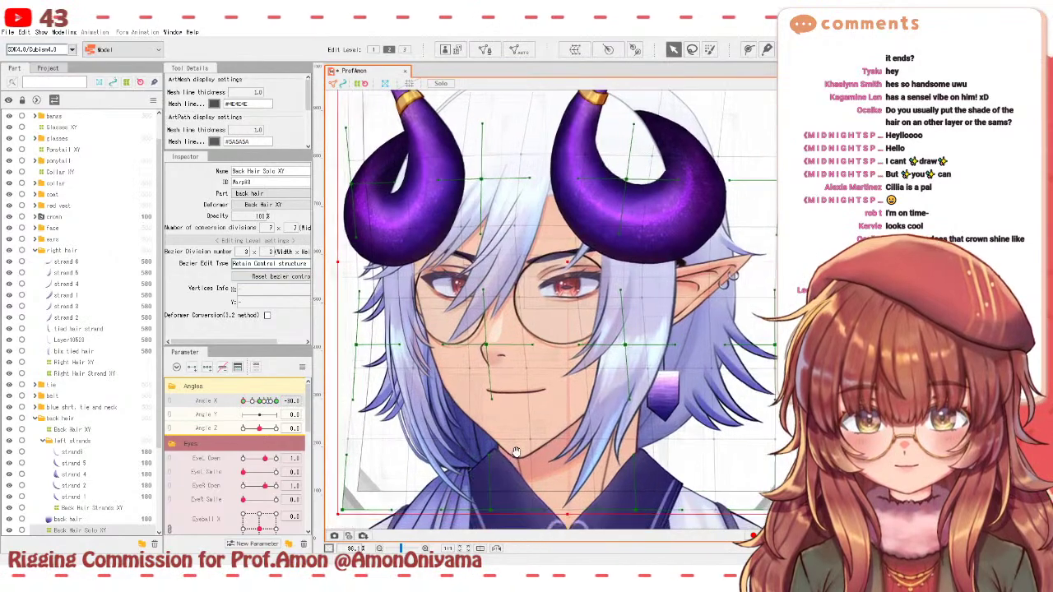
pyautogui.click(262, 401)
pyautogui.moveTo(262, 400); pyautogui.dragTo(235, 400)
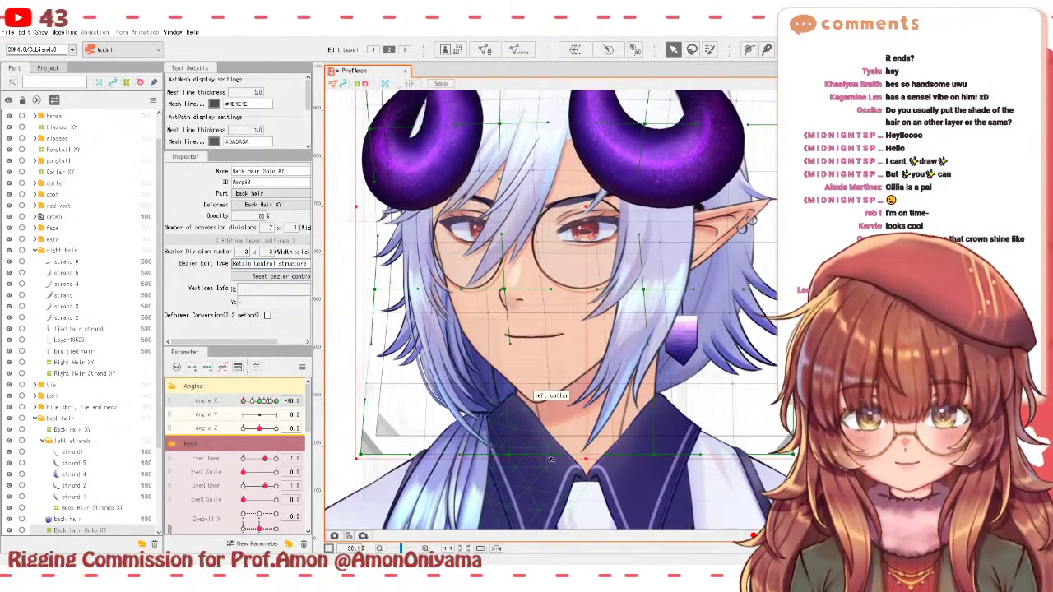
pyautogui.moveTo(508, 303); pyautogui.dragTo(534, 290)
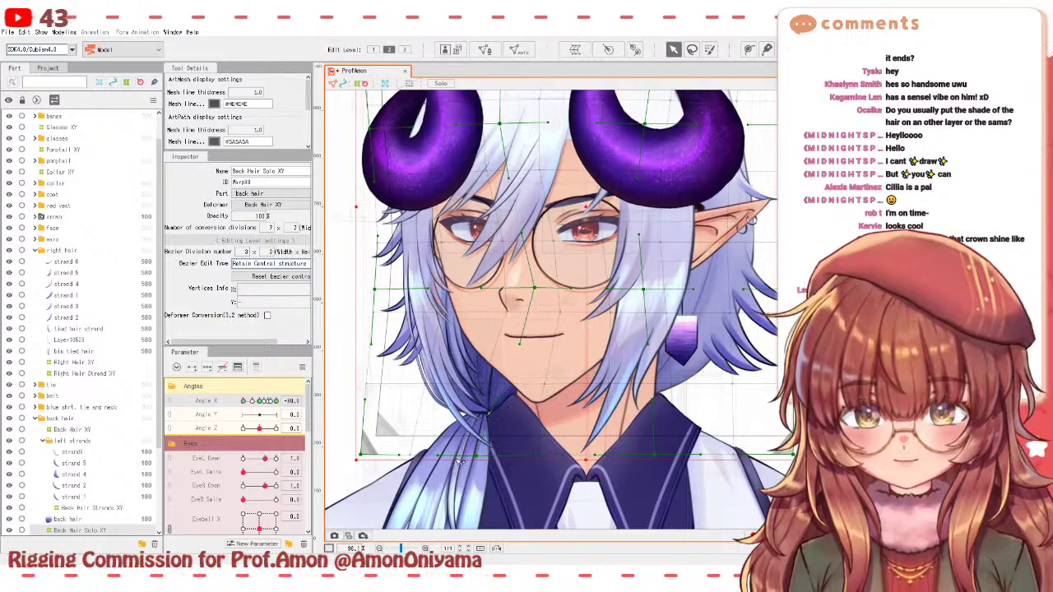
# - Review how Back Hair Solo XY deforms as Angle X moves between -30, 0 and 30
pyautogui.moveTo(244, 401); pyautogui.dragTo(259, 402)
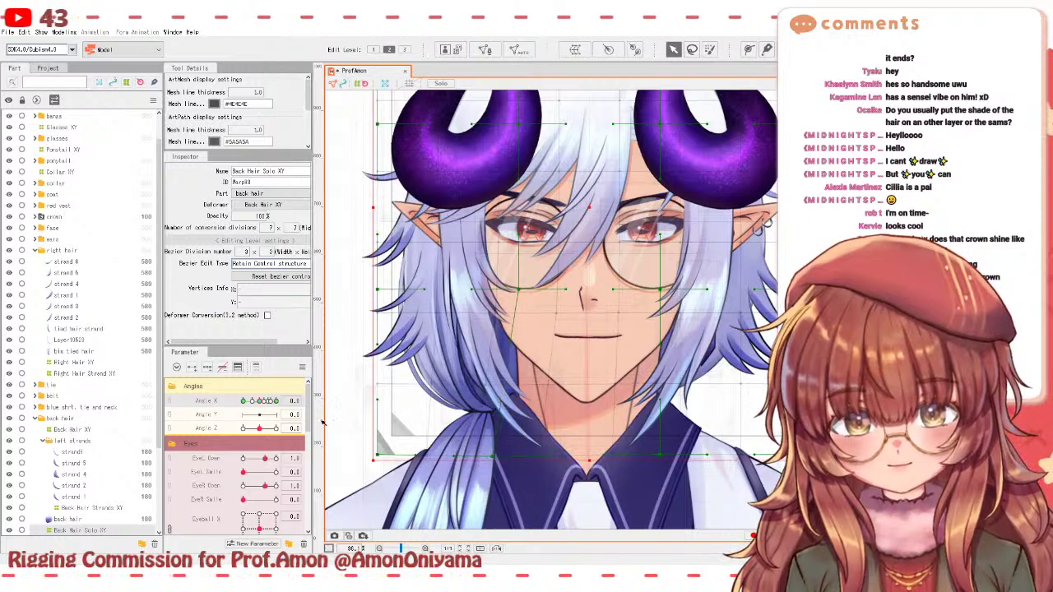
pyautogui.moveTo(260, 401); pyautogui.dragTo(281, 401)
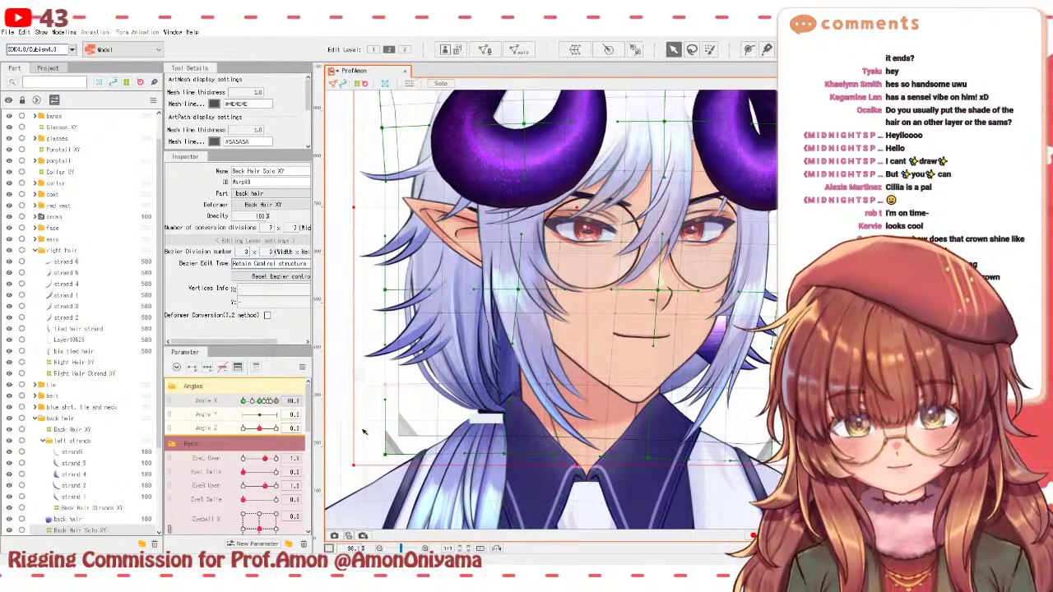
pyautogui.moveTo(270, 401); pyautogui.dragTo(239, 402)
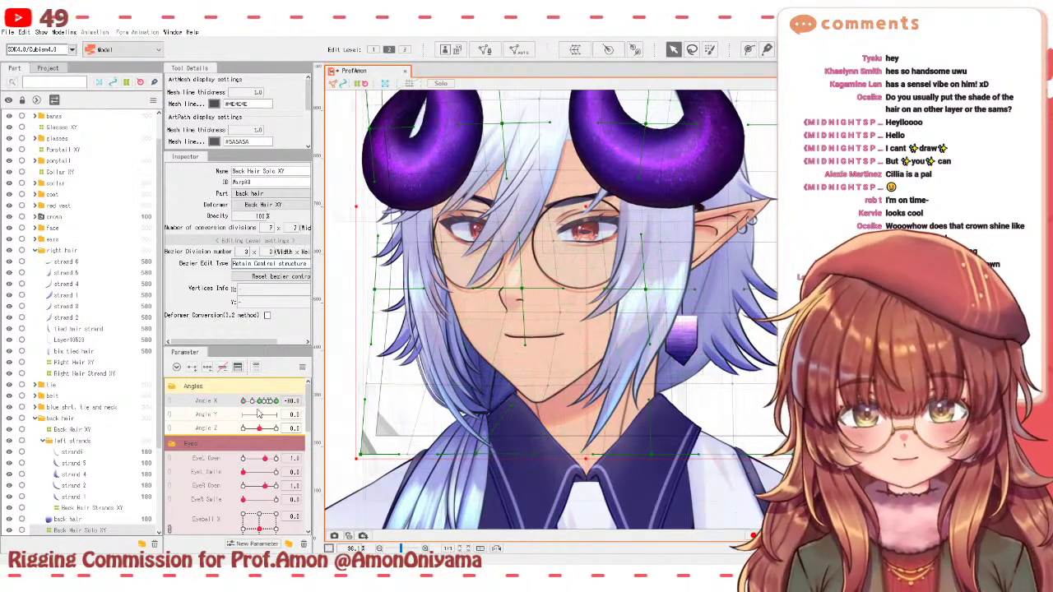
pyautogui.moveTo(253, 401); pyautogui.dragTo(253, 401)
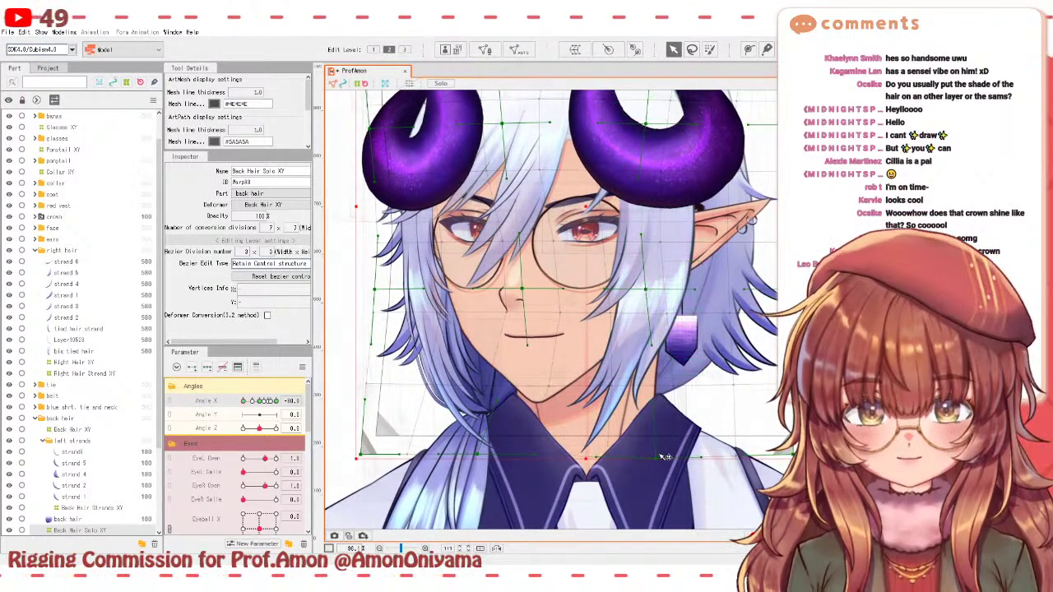
pyautogui.moveTo(255, 402); pyautogui.dragTo(252, 400)
pyautogui.scroll(-2, 682, 212)
pyautogui.moveTo(681, 212); pyautogui.dragTo(656, 269)
pyautogui.moveTo(253, 401); pyautogui.dragTo(254, 402)
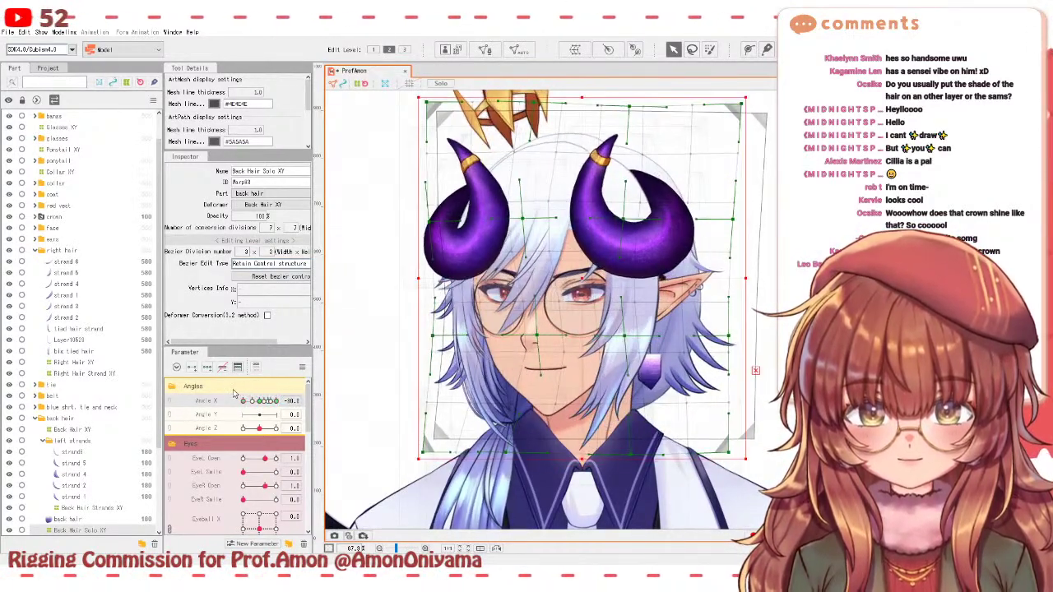
pyautogui.moveTo(233, 395); pyautogui.dragTo(288, 368)
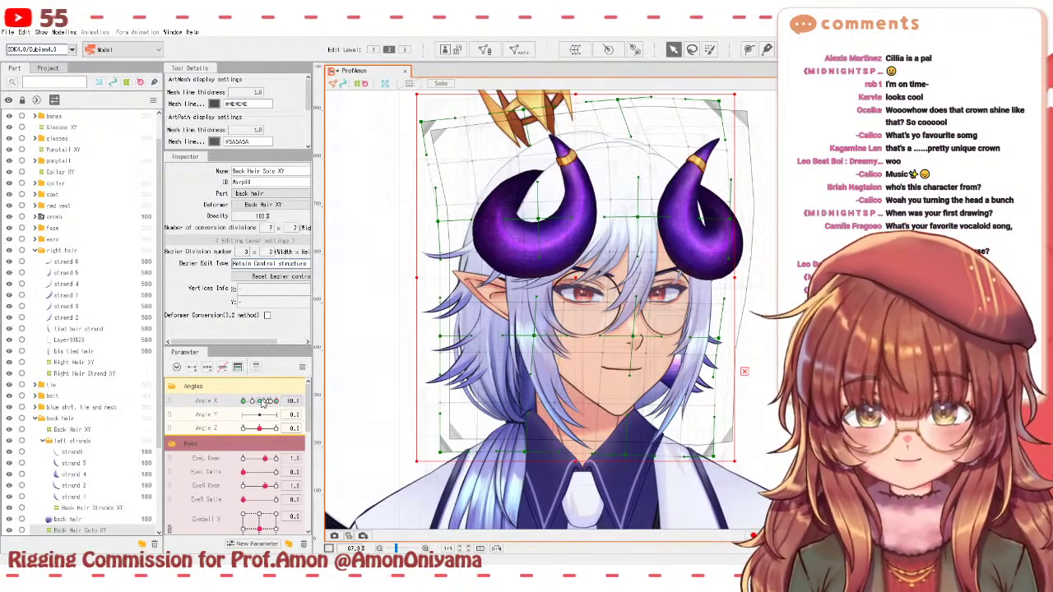
pyautogui.moveTo(261, 400); pyautogui.dragTo(284, 388)
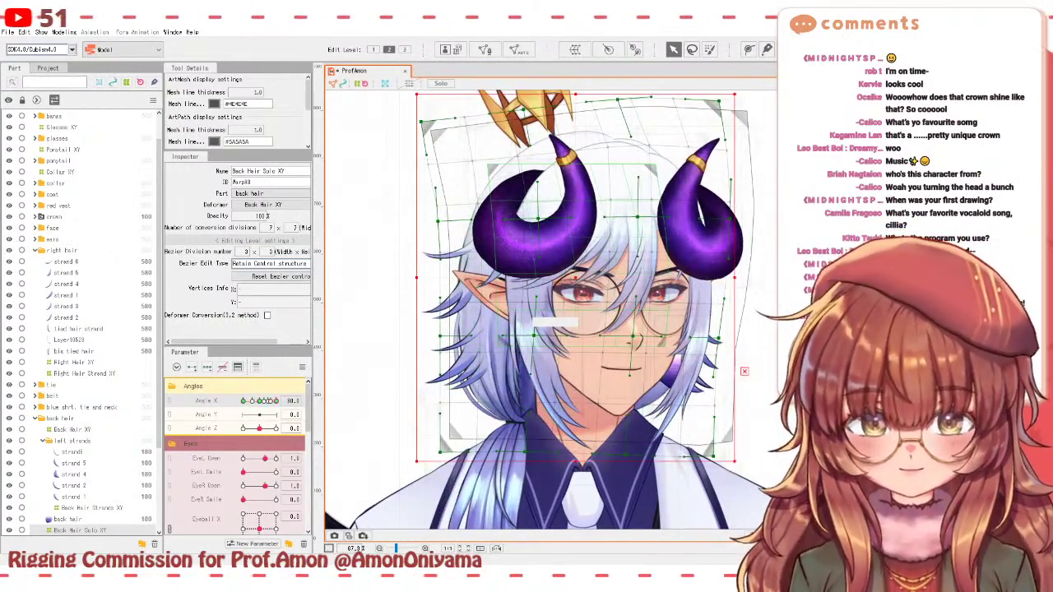
# - At Angle X 30, fine-tune the lower middle point, lower outer corner and middle outer point of Right Hair XY
pyautogui.click(513, 358)
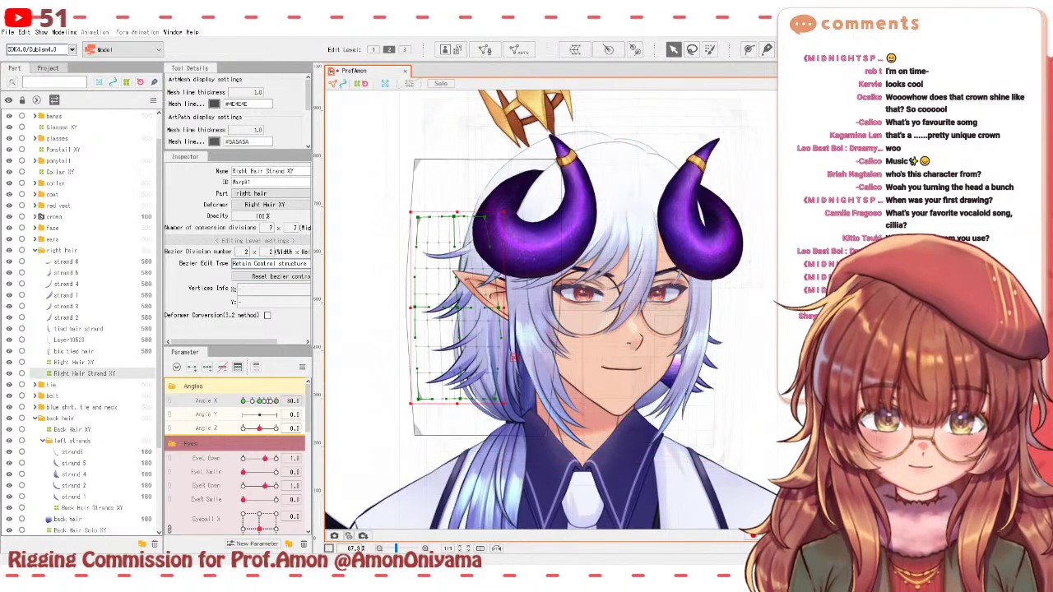
pyautogui.click(502, 386)
pyautogui.scroll(2, 500, 389)
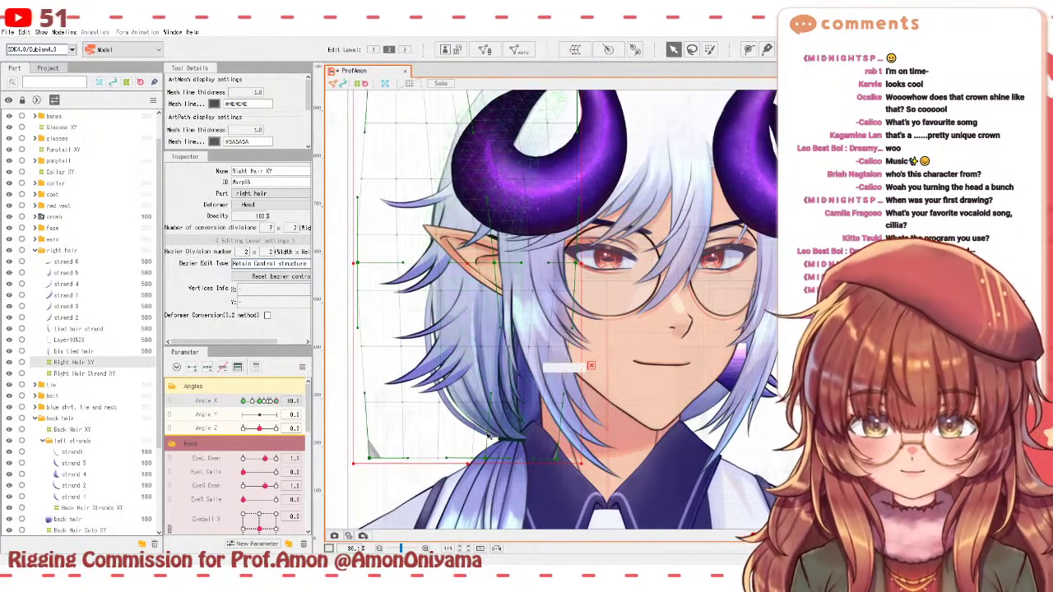
pyautogui.moveTo(486, 459); pyautogui.dragTo(493, 454)
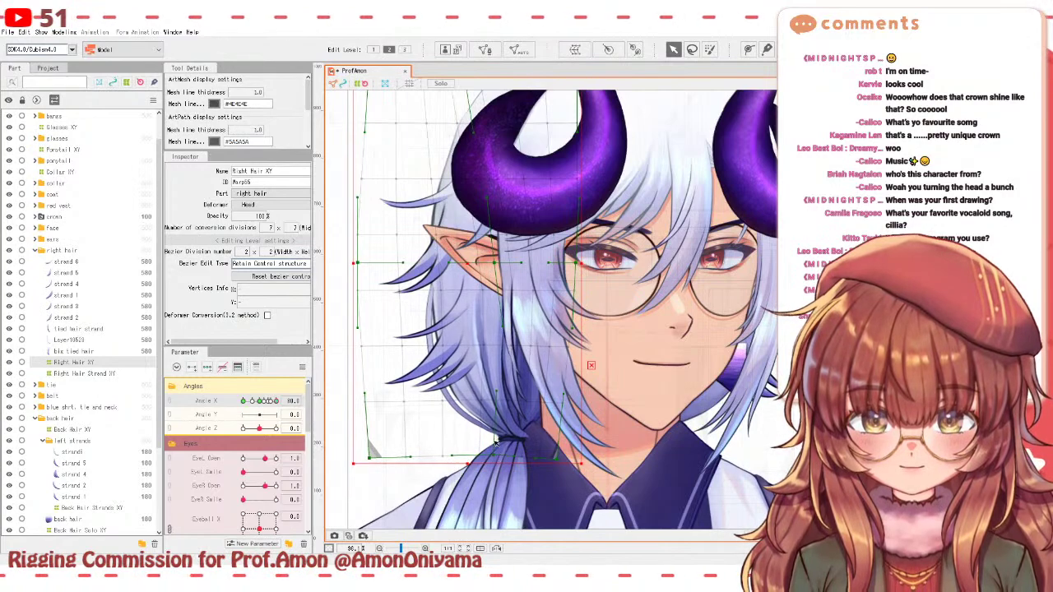
pyautogui.moveTo(373, 453); pyautogui.dragTo(378, 453)
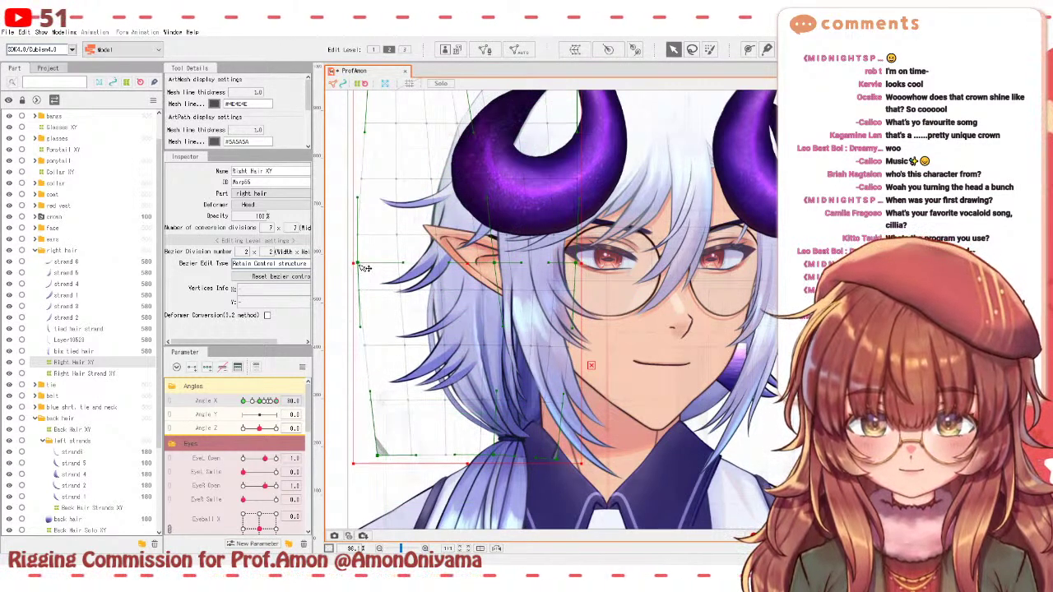
pyautogui.moveTo(363, 264); pyautogui.dragTo(355, 262)
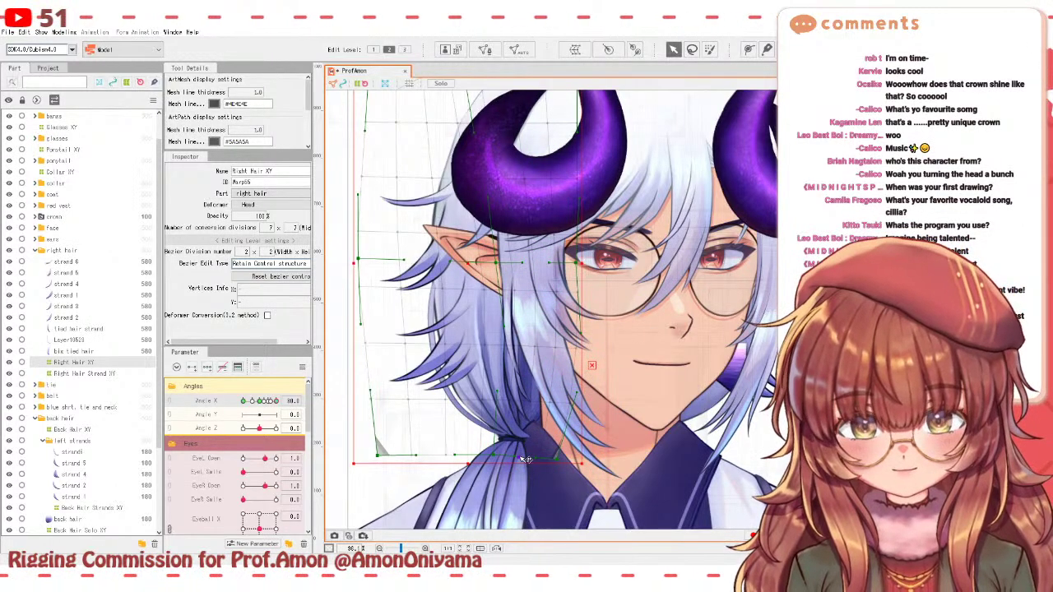
# - At Angle X 30, pull the lower-edge handle of Right Hair XY beside the hair tie slightly downward
pyautogui.scroll(3, 519, 459)
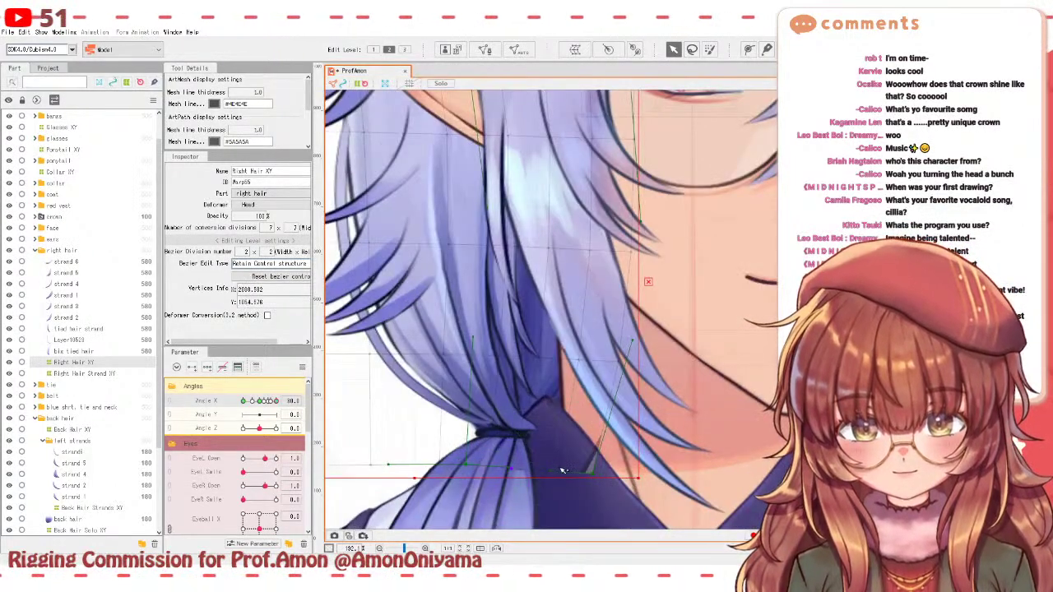
pyautogui.moveTo(555, 471); pyautogui.dragTo(521, 477)
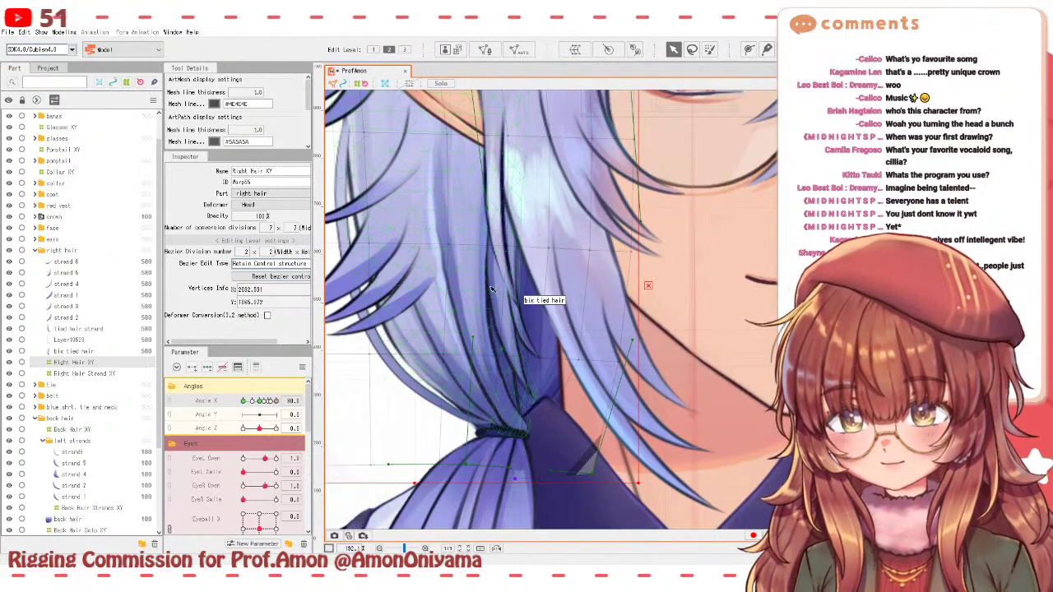
pyautogui.scroll(-3, 535, 210)
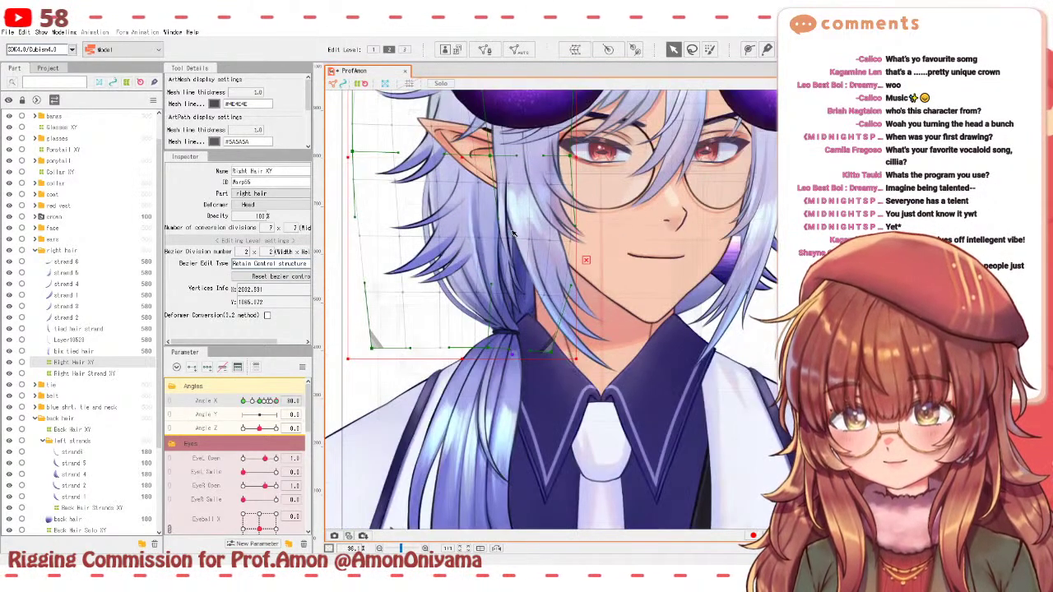
pyautogui.moveTo(535, 235); pyautogui.dragTo(516, 290)
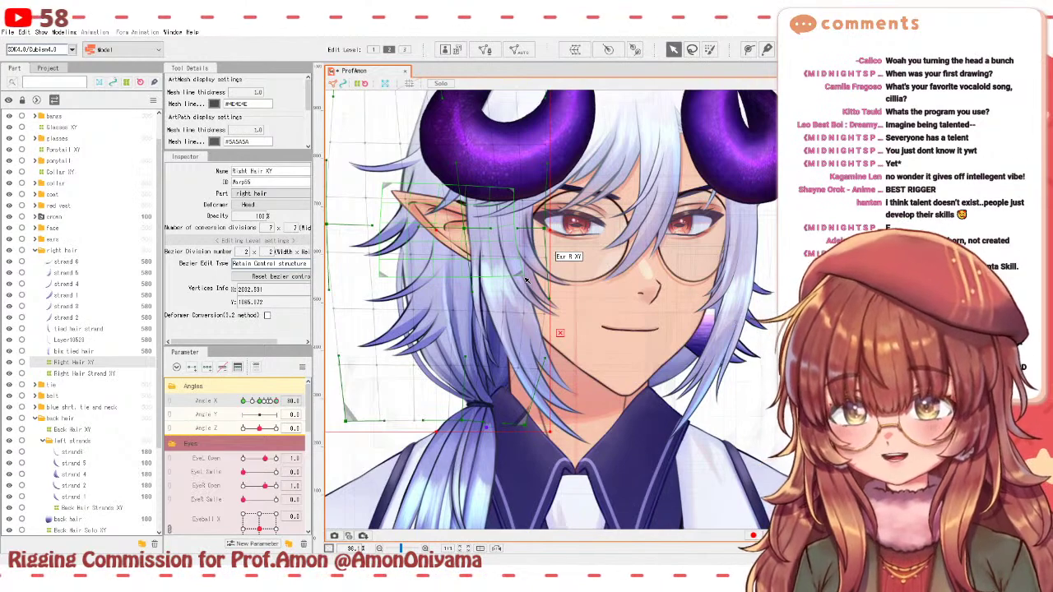
pyautogui.scroll(-2, 527, 280)
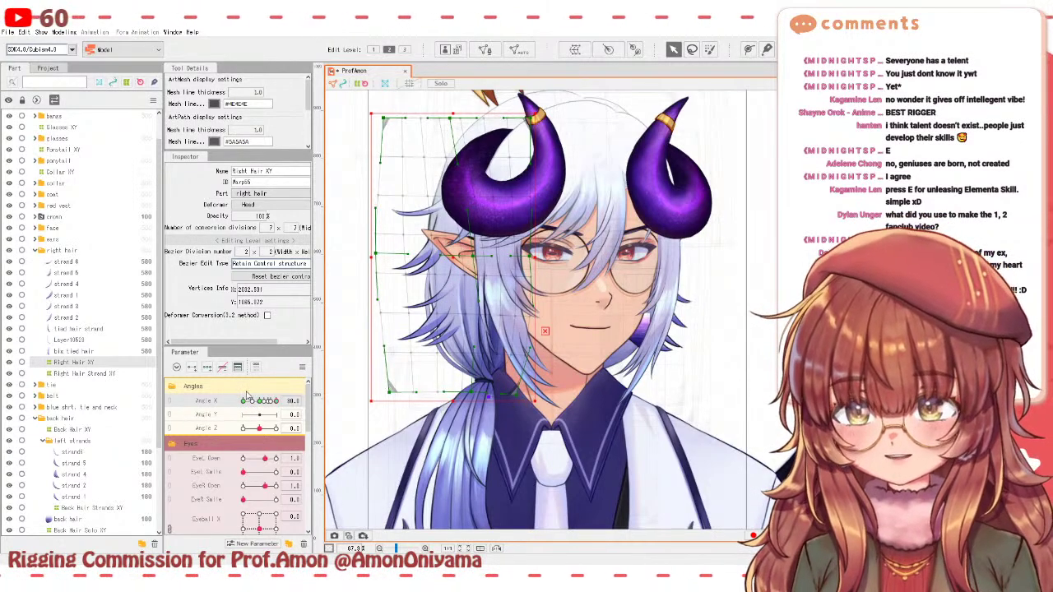
# - At Angle X -30, nudge the lower-edge handle of Right Hair XY near the hair tie and check the result at Angle X 0
pyautogui.moveTo(261, 401); pyautogui.dragTo(235, 402)
pyautogui.scroll(4, 448, 383)
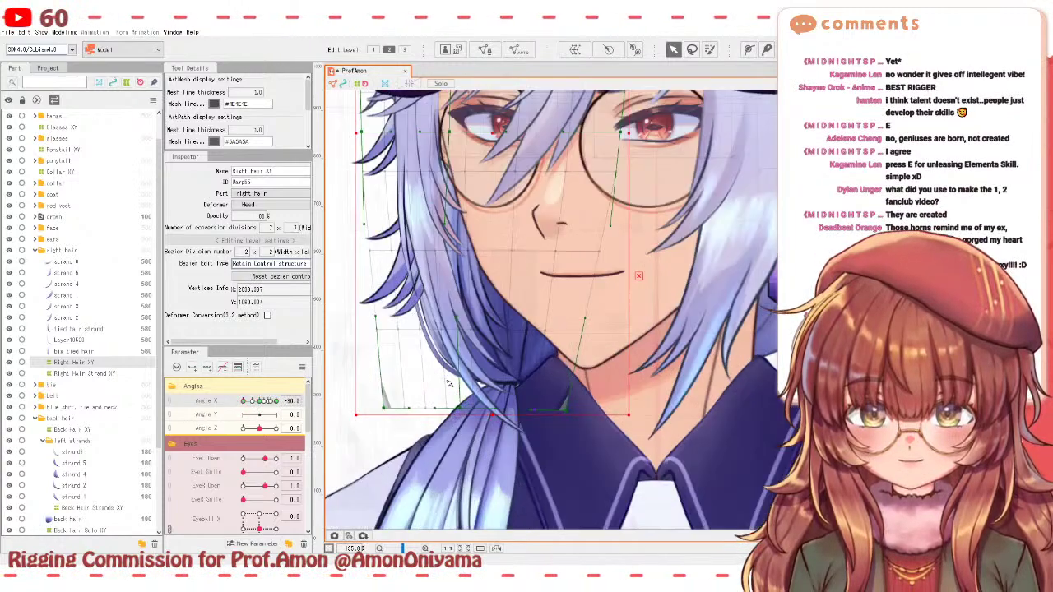
pyautogui.scroll(2, 448, 384)
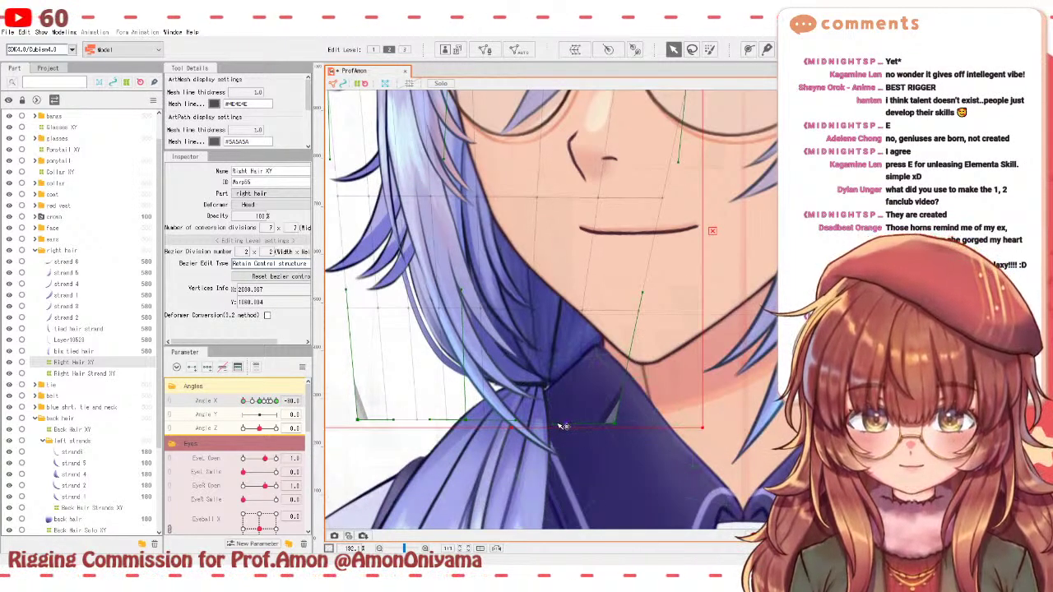
pyautogui.moveTo(247, 402)
pyautogui.mouseDown()
pyautogui.moveTo(277, 400)
pyautogui.moveTo(242, 401)
pyautogui.mouseUp()
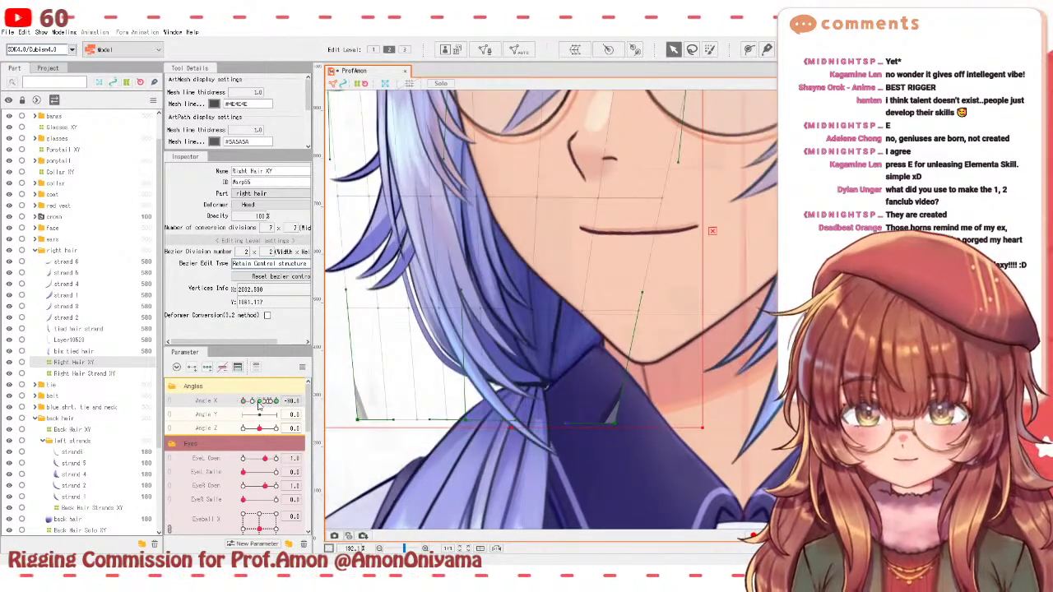
pyautogui.click(260, 401)
pyautogui.scroll(-3, 642, 276)
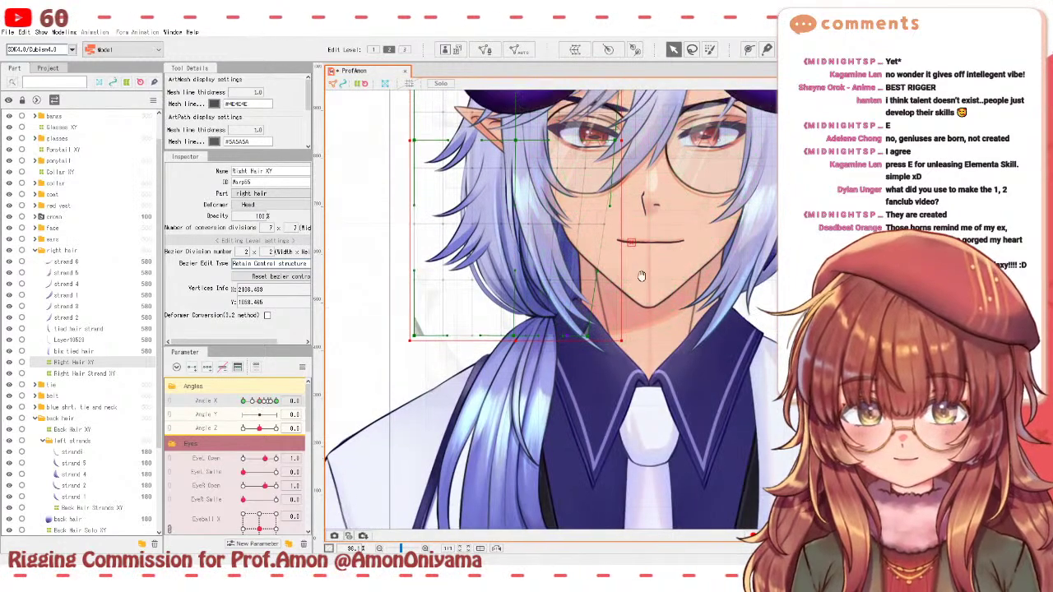
pyautogui.scroll(-2, 642, 276)
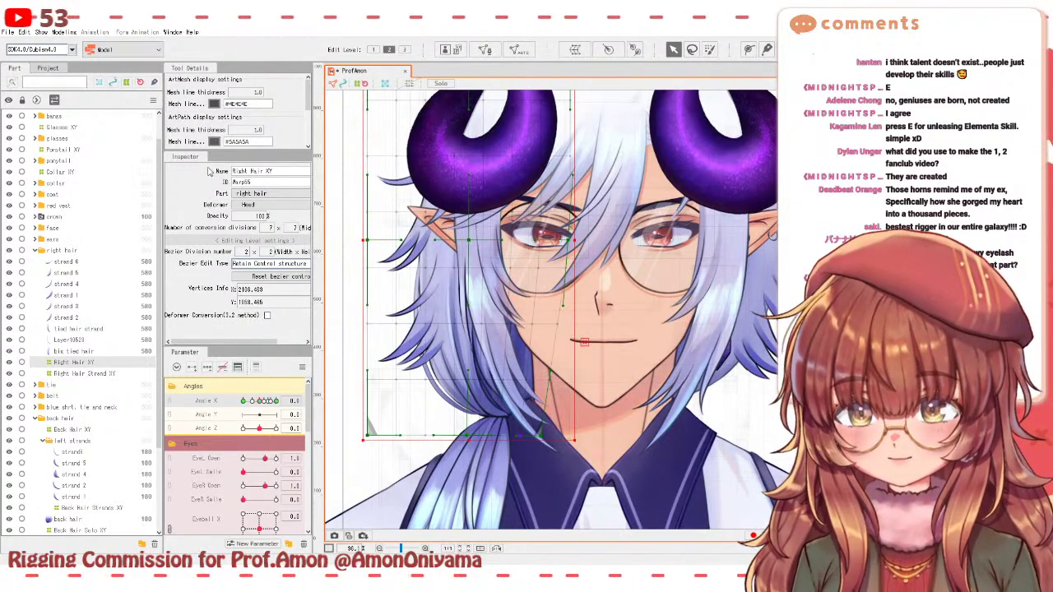
pyautogui.moveTo(263, 401)
pyautogui.mouseDown()
pyautogui.moveTo(242, 399)
pyautogui.moveTo(284, 390)
pyautogui.moveTo(235, 393)
pyautogui.moveTo(284, 398)
pyautogui.moveTo(259, 401)
pyautogui.moveTo(252, 420)
pyautogui.moveTo(271, 420)
pyautogui.mouseUp()
# - Expand the Eye Physics parameter group, test R Eyelid Bounce and reset the parameters to their defaults
pyautogui.scroll(-3, 218, 461)
pyautogui.scroll(1, 212, 435)
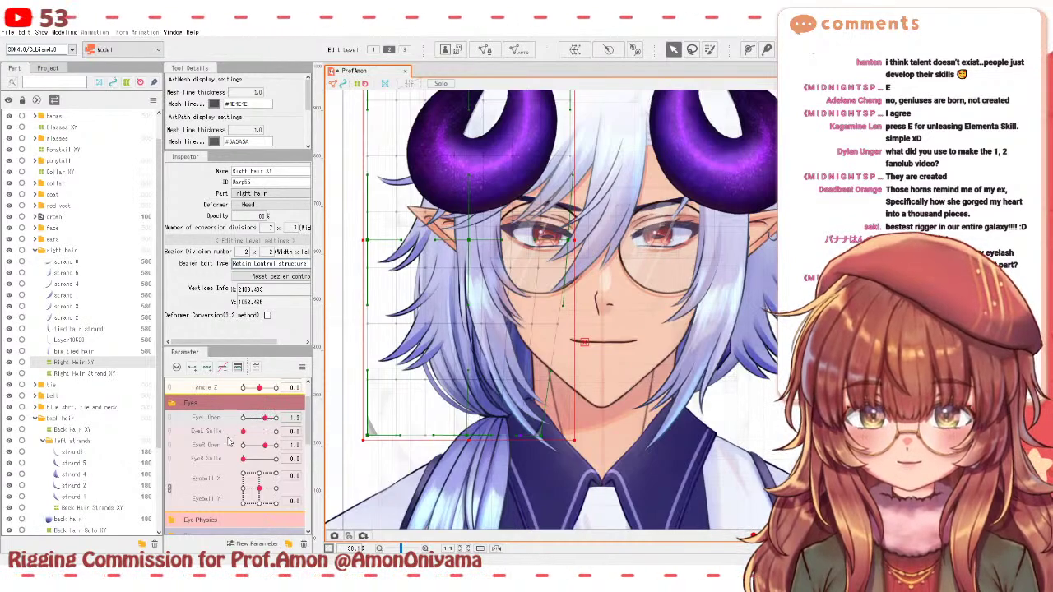
pyautogui.scroll(-1, 220, 440)
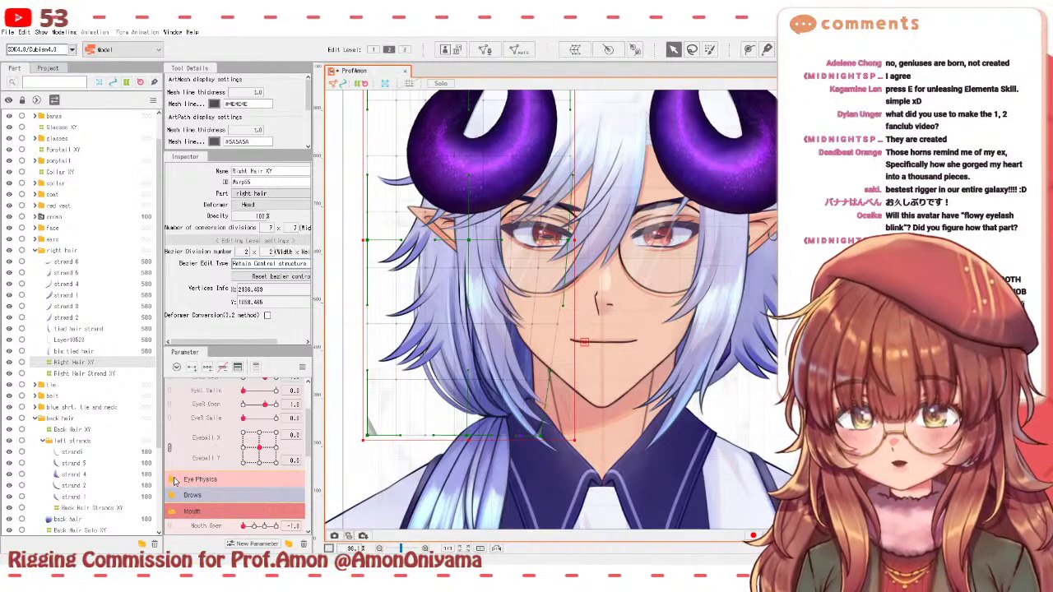
pyautogui.click(173, 480)
pyautogui.scroll(-1, 213, 429)
pyautogui.scroll(-1, 210, 429)
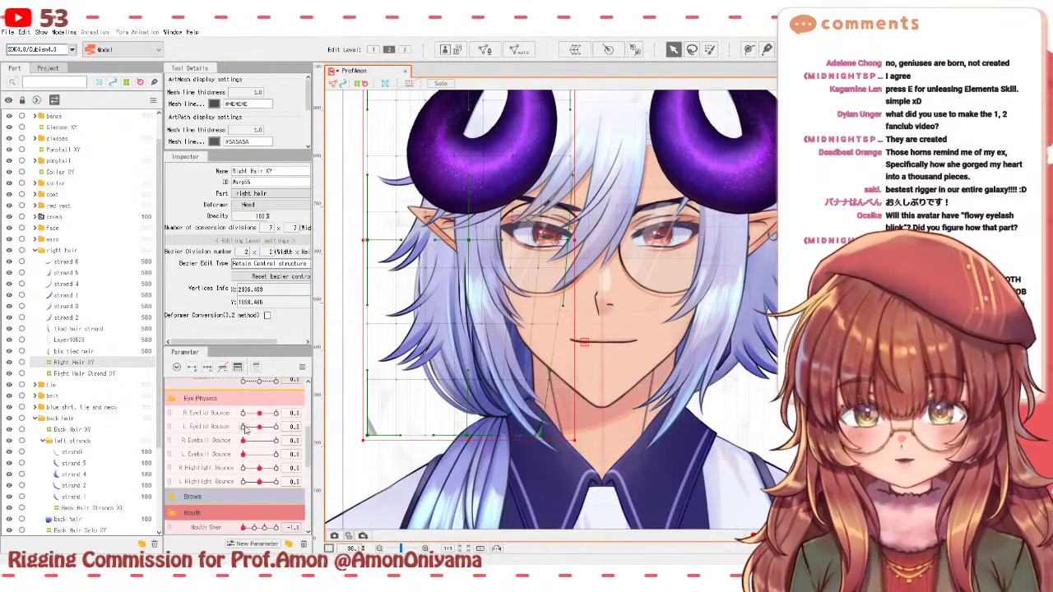
pyautogui.moveTo(259, 413)
pyautogui.mouseDown()
pyautogui.moveTo(242, 416)
pyautogui.moveTo(251, 416)
pyautogui.mouseUp()
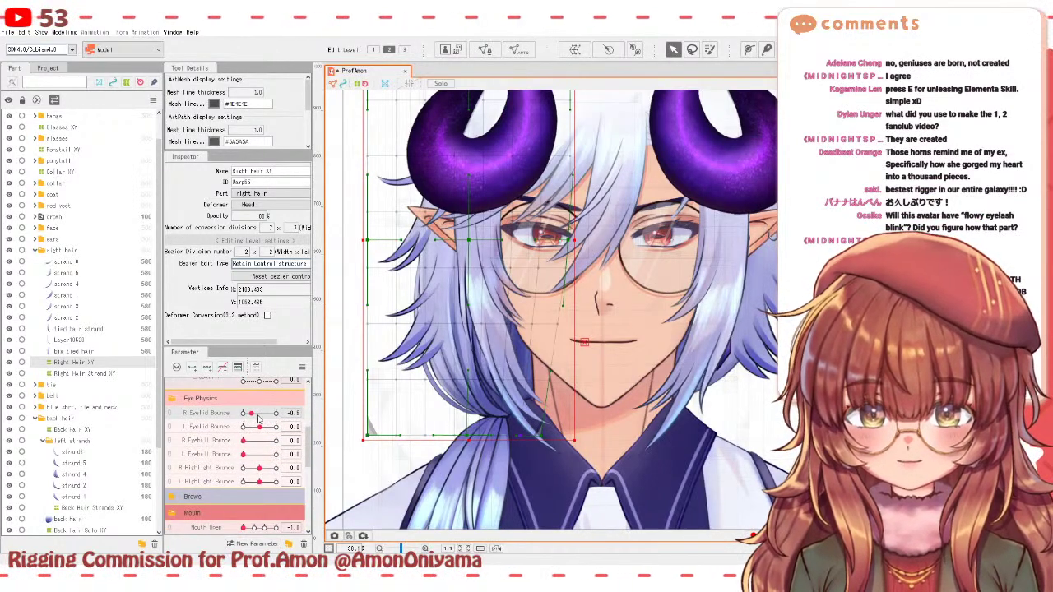
pyautogui.click(302, 366)
pyautogui.click(329, 367)
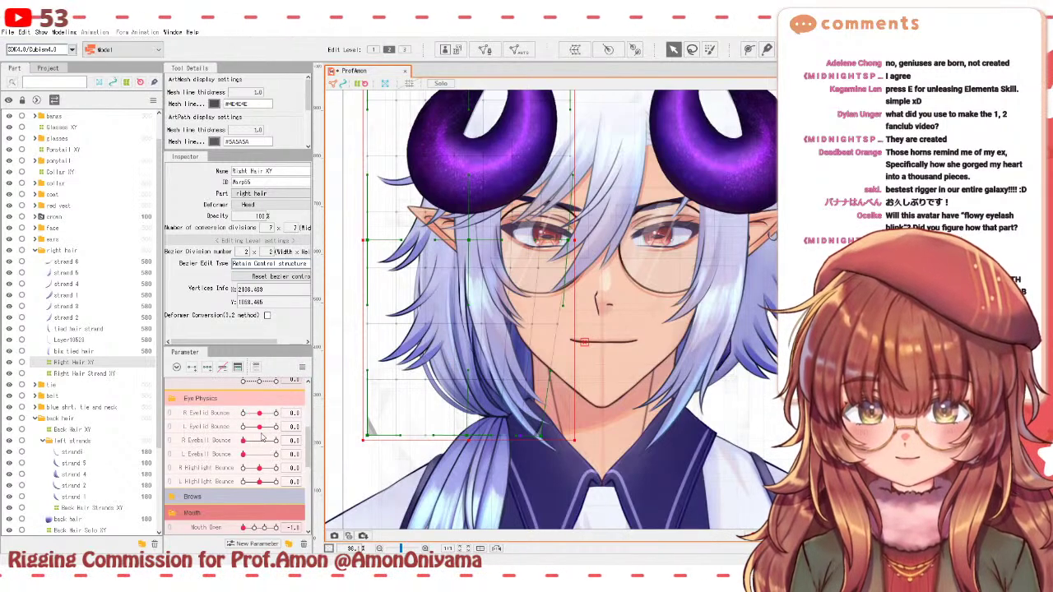
# - Test the R Eyeball Bounce and R Highlight Bounce parameters for the eye physics
pyautogui.click(247, 444)
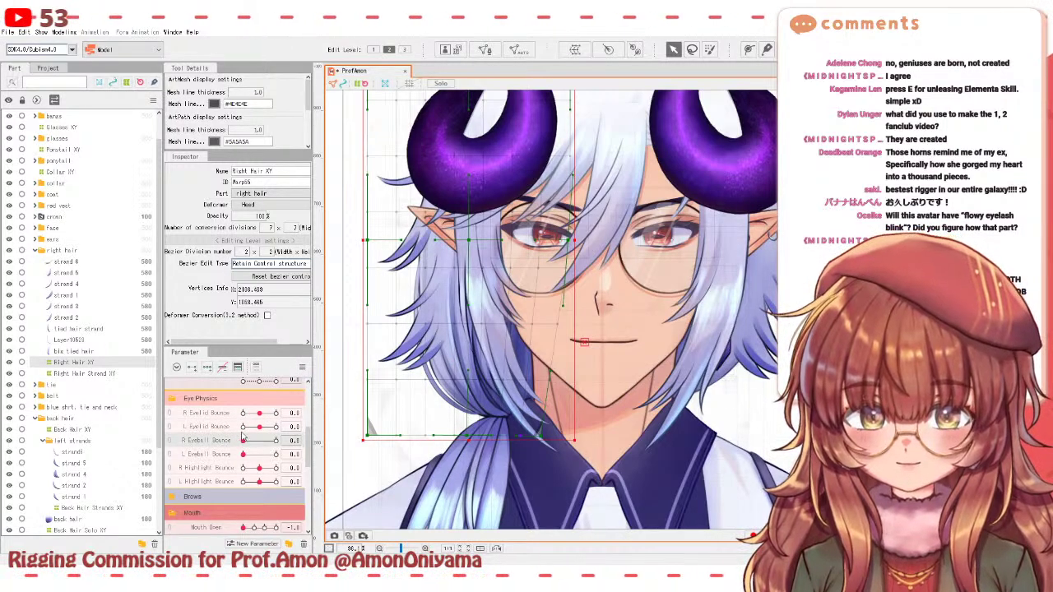
pyautogui.click(260, 468)
pyautogui.moveTo(262, 468)
pyautogui.mouseDown()
pyautogui.moveTo(278, 467)
pyautogui.moveTo(260, 471)
pyautogui.mouseUp()
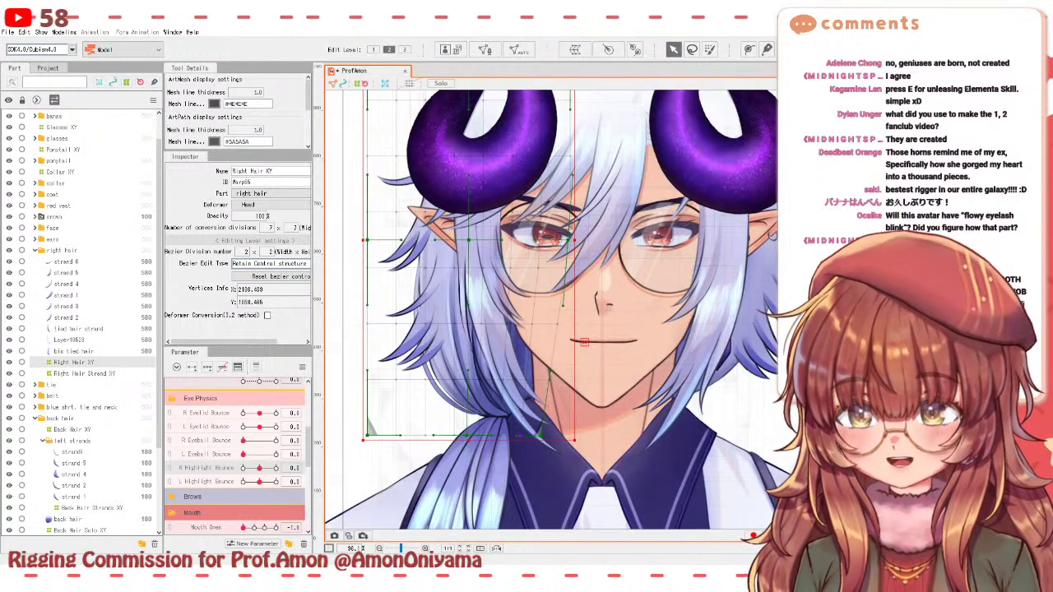
# - Open the Physics/Scene Blending settings and select the window to be shown in Streamlabs OBS's Window Capture settings
pyautogui.click(80, 33)
pyautogui.click(72, 217)
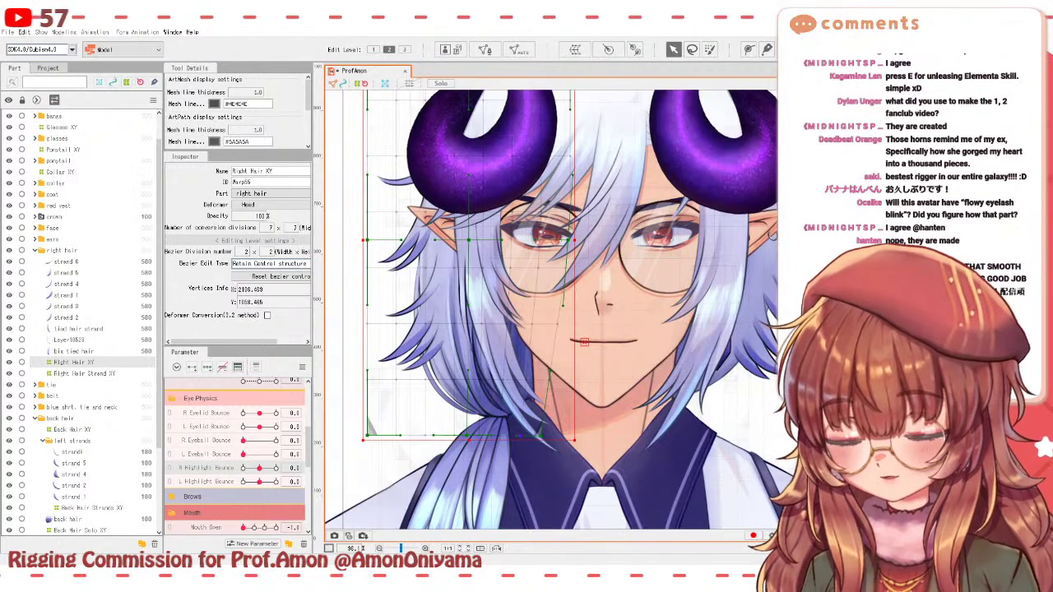
pyautogui.click(277, 214)
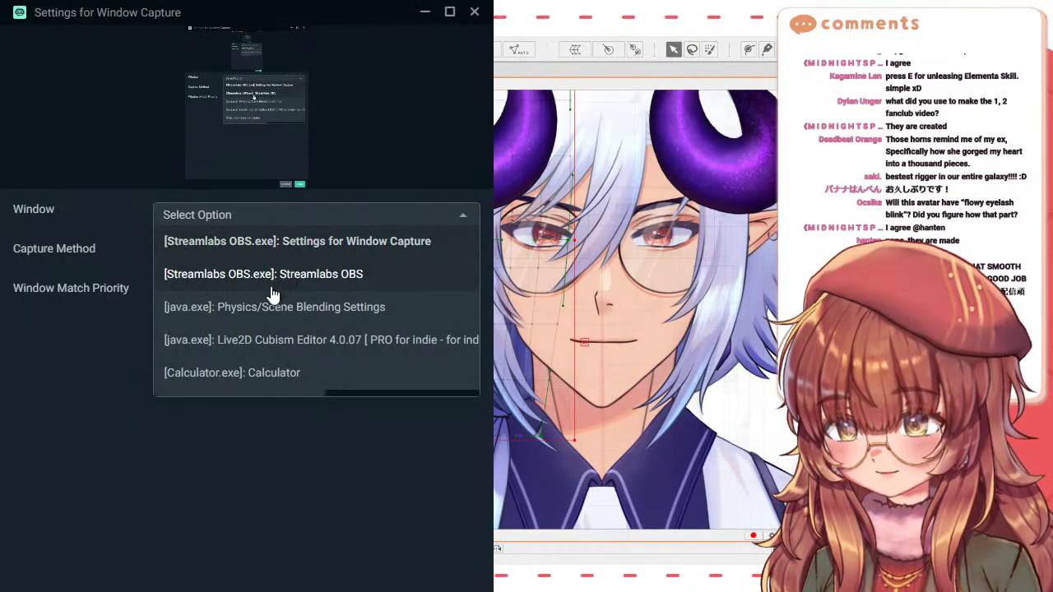
pyautogui.click(240, 349)
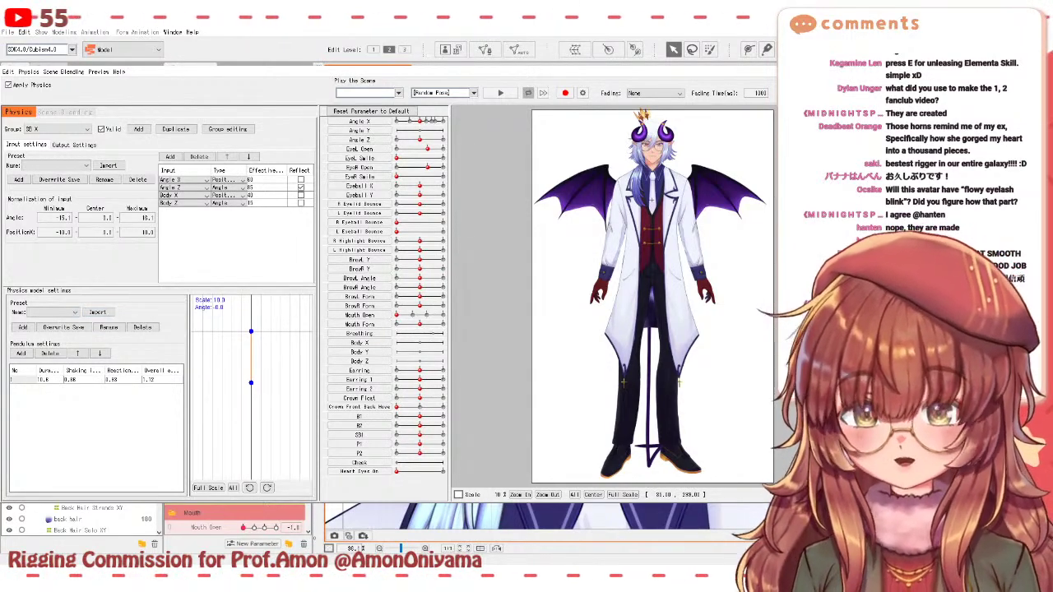
# - Examine the head movement up close in the physics preview, then reset the parameters to their defaults
pyautogui.scroll(3, 636, 336)
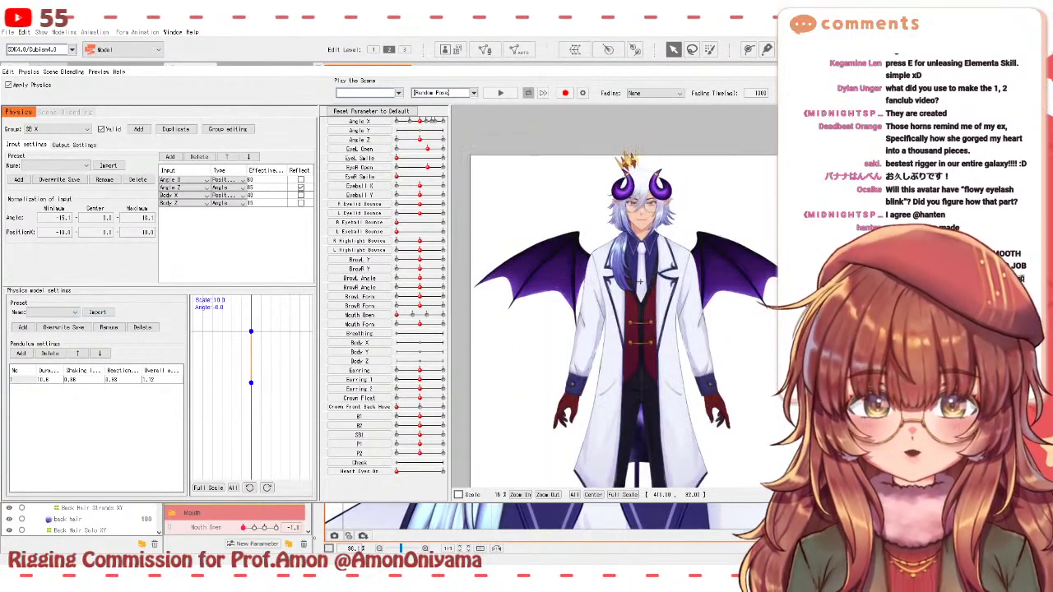
pyautogui.scroll(3, 636, 336)
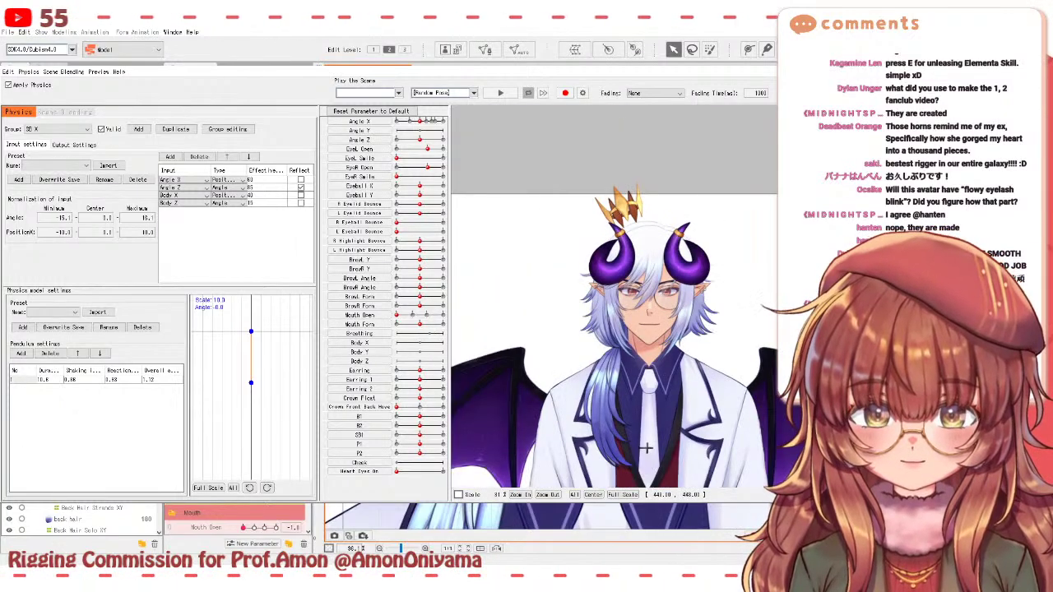
pyautogui.scroll(3, 656, 329)
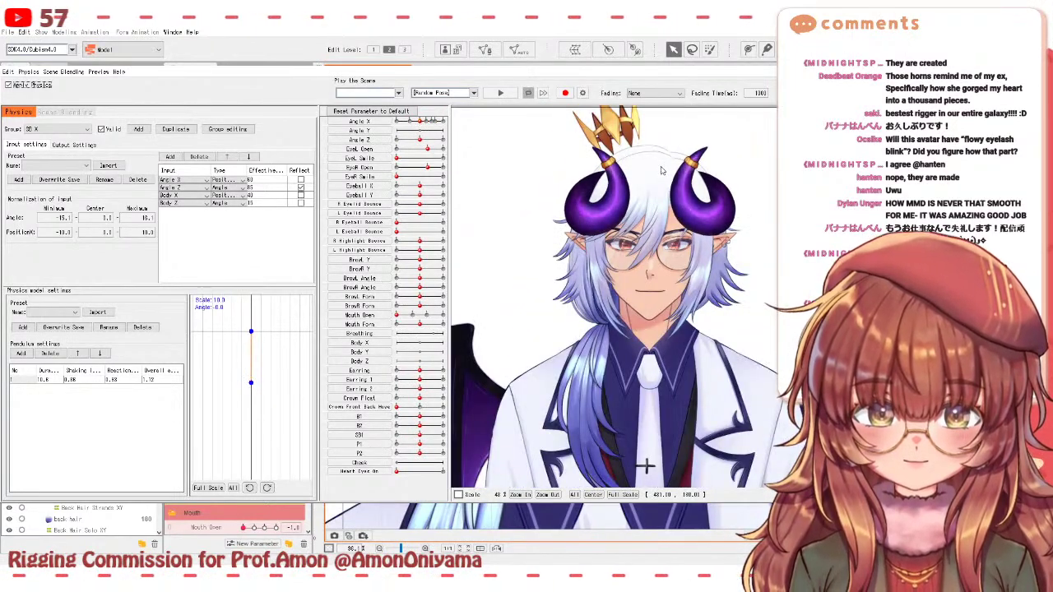
pyautogui.scroll(2, 662, 170)
pyautogui.scroll(-2, 662, 145)
pyautogui.scroll(2, 593, 146)
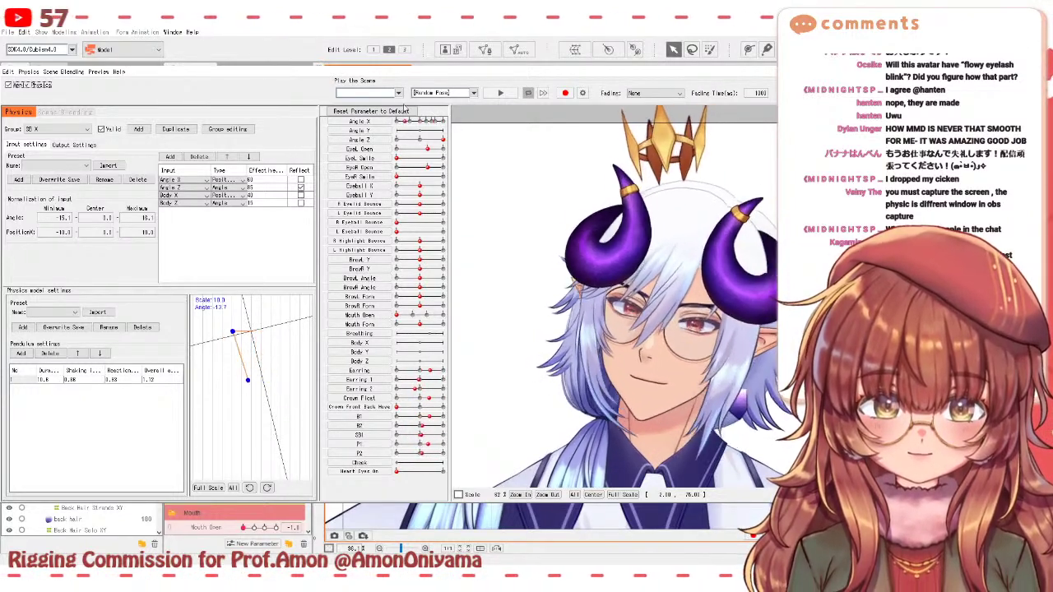
pyautogui.click(386, 110)
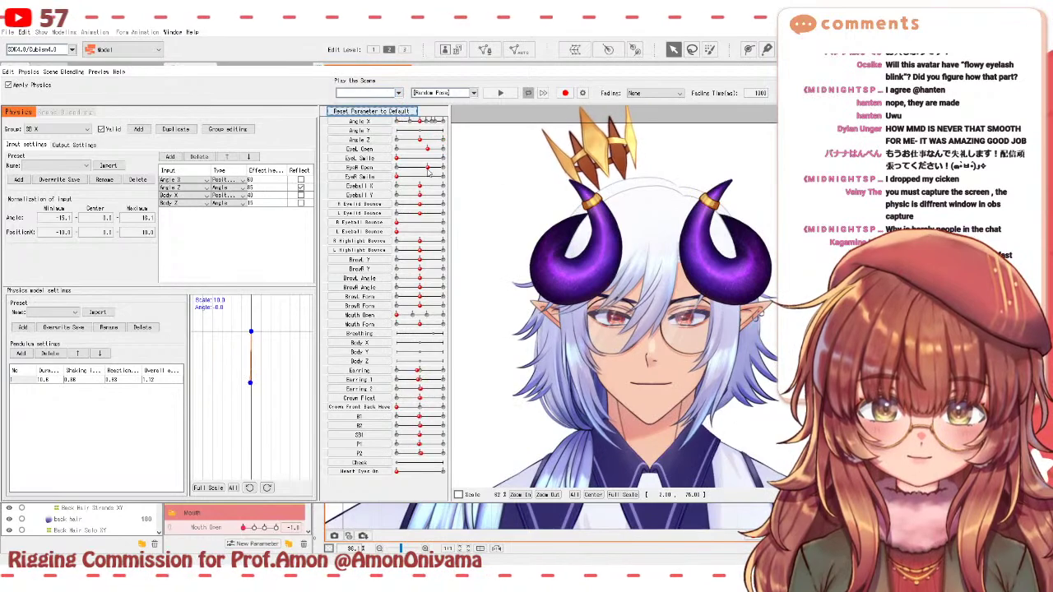
# - Swing EyeL Open in the physics preview to examine the left eye's eyelid, eyeball and highlight bounce
pyautogui.scroll(5, 675, 303)
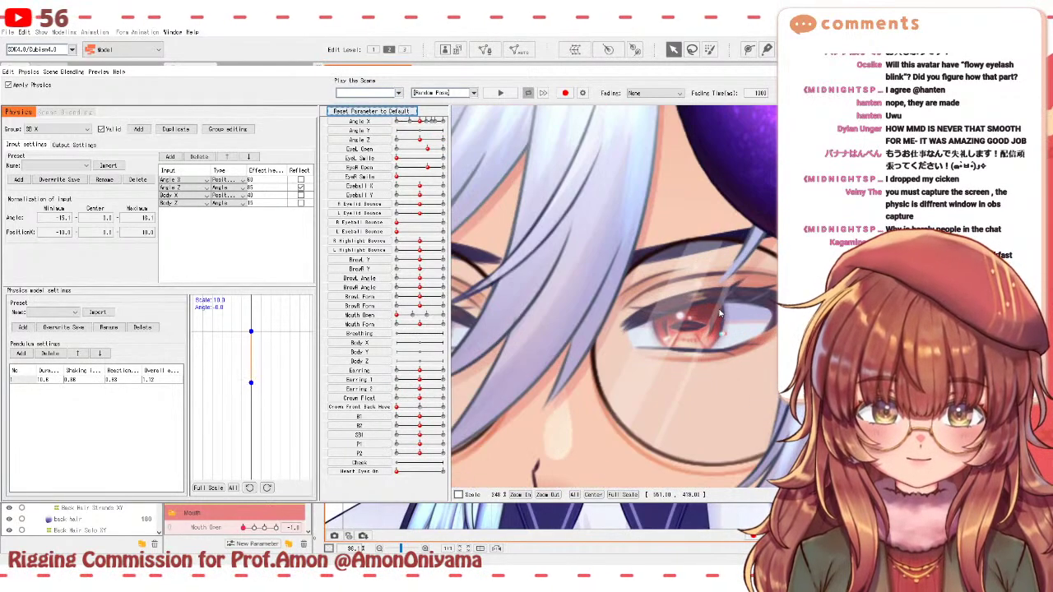
pyautogui.scroll(-2, 552, 329)
pyautogui.scroll(2, 653, 339)
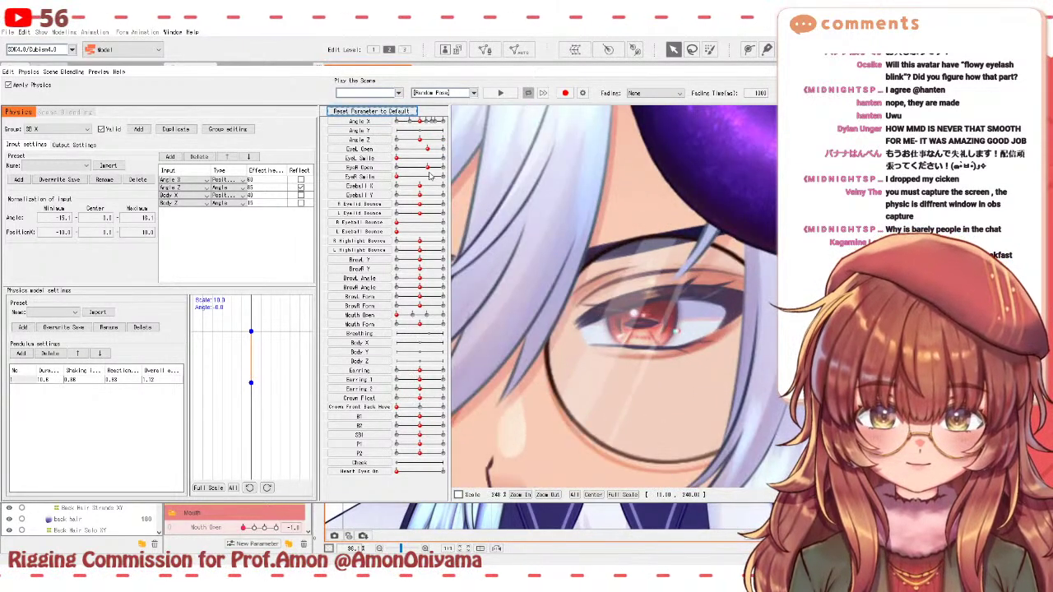
pyautogui.moveTo(426, 153); pyautogui.dragTo(436, 176)
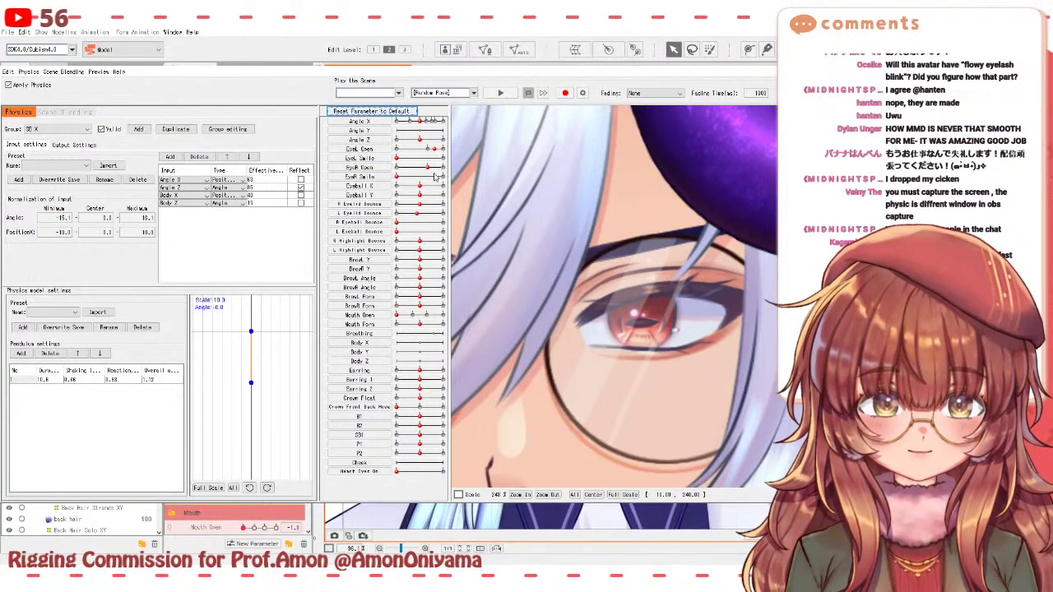
pyautogui.scroll(5, 738, 327)
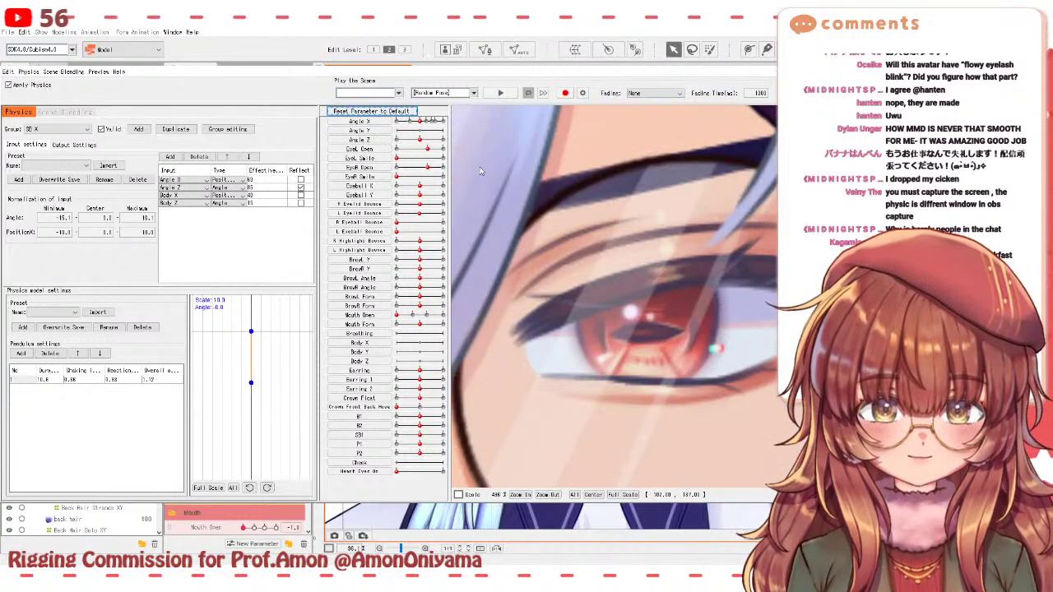
pyautogui.moveTo(427, 153); pyautogui.dragTo(452, 155)
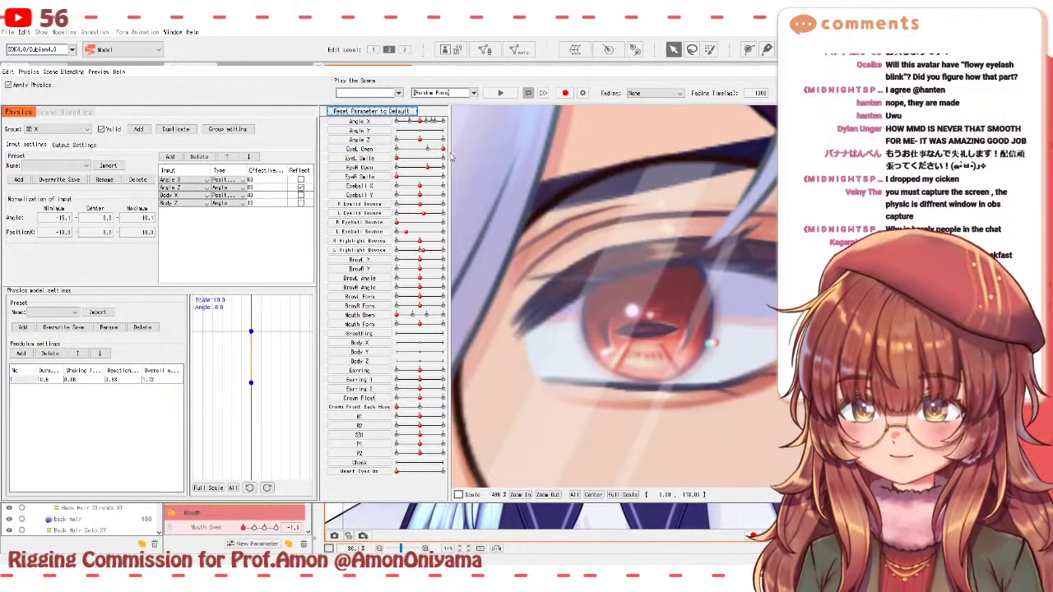
pyautogui.moveTo(452, 155); pyautogui.dragTo(427, 164)
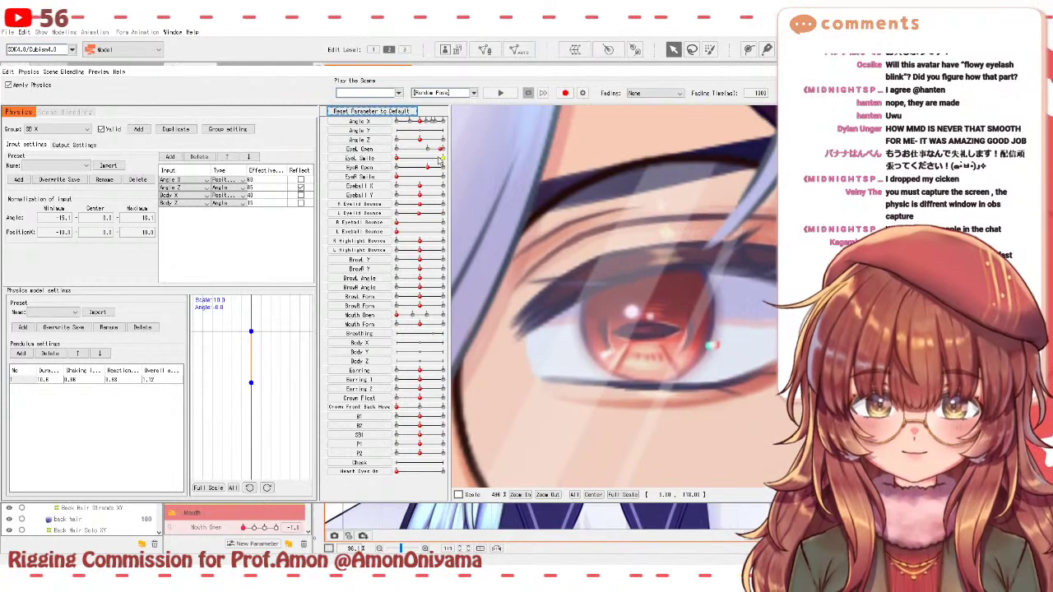
# - Test the EyeL Smile parameter in the physics preview with both eyes in view
pyautogui.scroll(-3, 651, 206)
pyautogui.scroll(-2, 633, 209)
pyautogui.scroll(1, 599, 210)
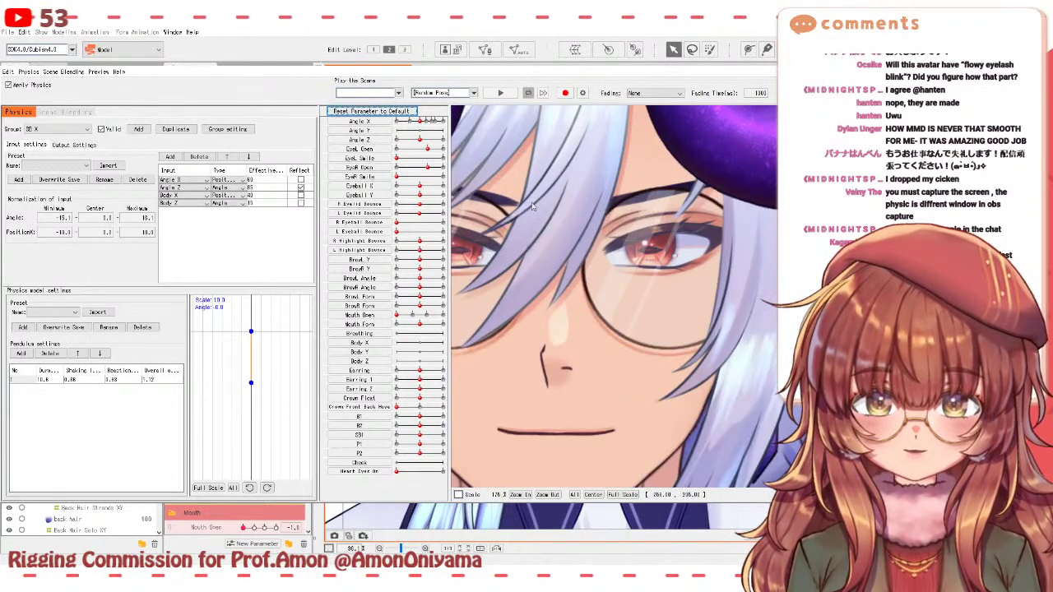
pyautogui.moveTo(395, 157); pyautogui.dragTo(458, 167)
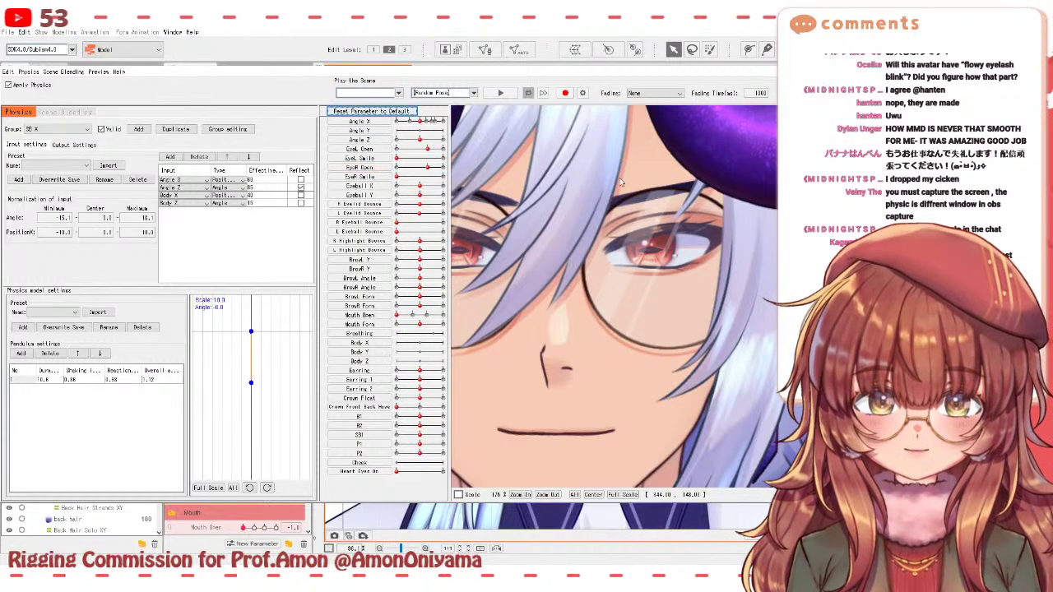
# - Swing Angle X in the physics preview to check how the hair follows the head, then close the physics settings
pyautogui.scroll(-2, 498, 179)
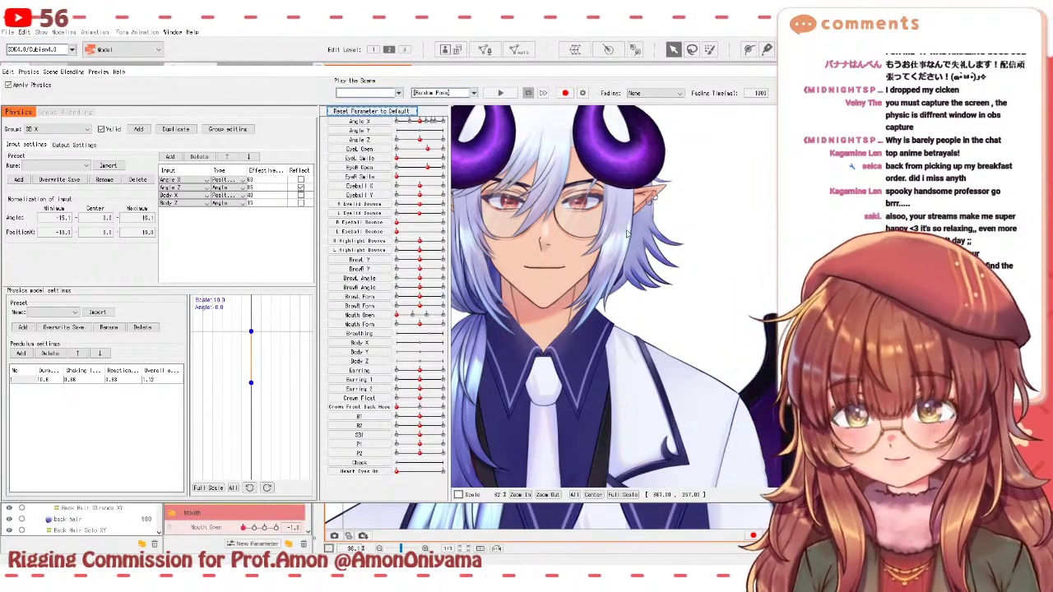
pyautogui.moveTo(627, 233); pyautogui.dragTo(574, 215)
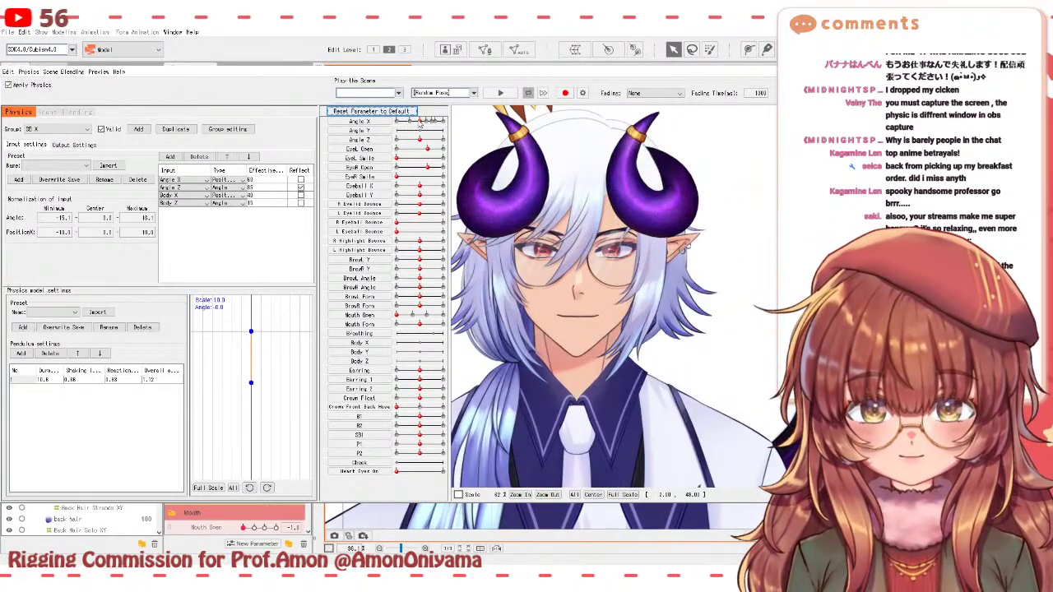
pyautogui.moveTo(419, 122); pyautogui.dragTo(437, 142)
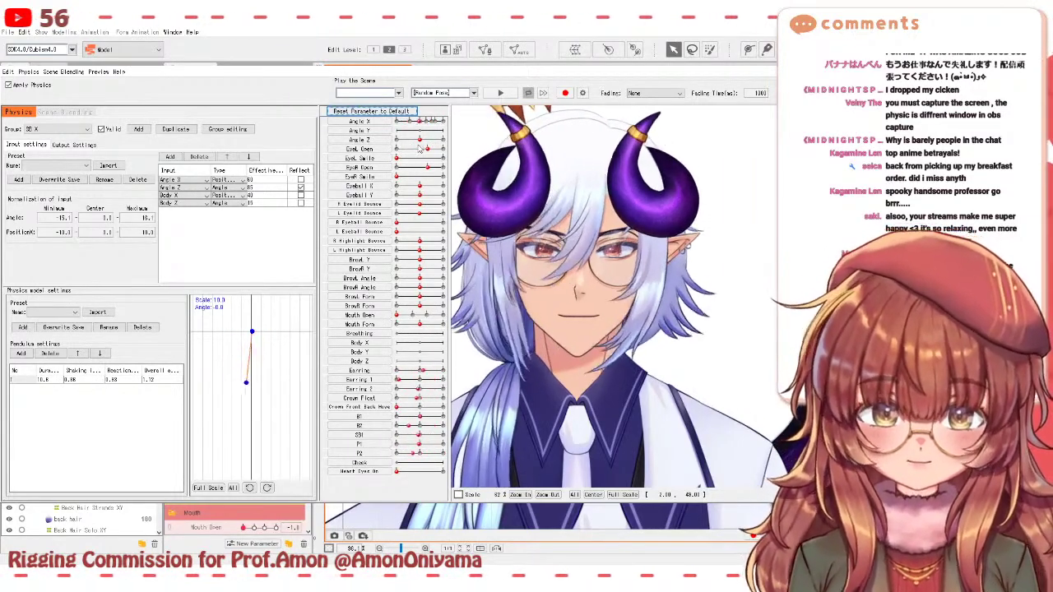
pyautogui.moveTo(434, 148); pyautogui.dragTo(443, 154)
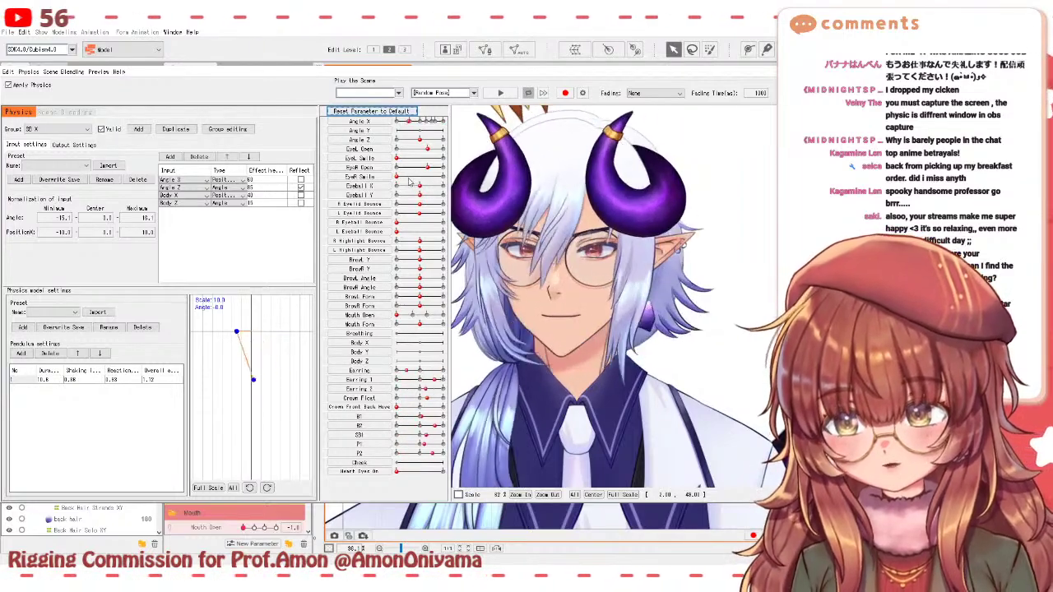
pyautogui.scroll(-3, 571, 311)
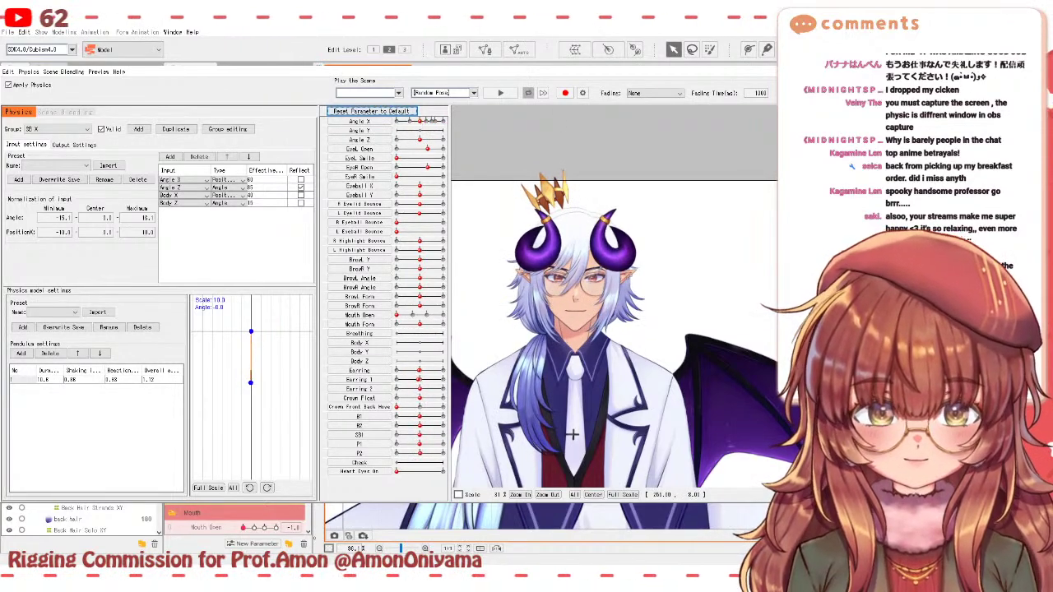
pyautogui.press('Escape')
# - Separate the combined P1 and P2 parameters in the Hair group into individual sliders
pyautogui.scroll(-4, 617, 359)
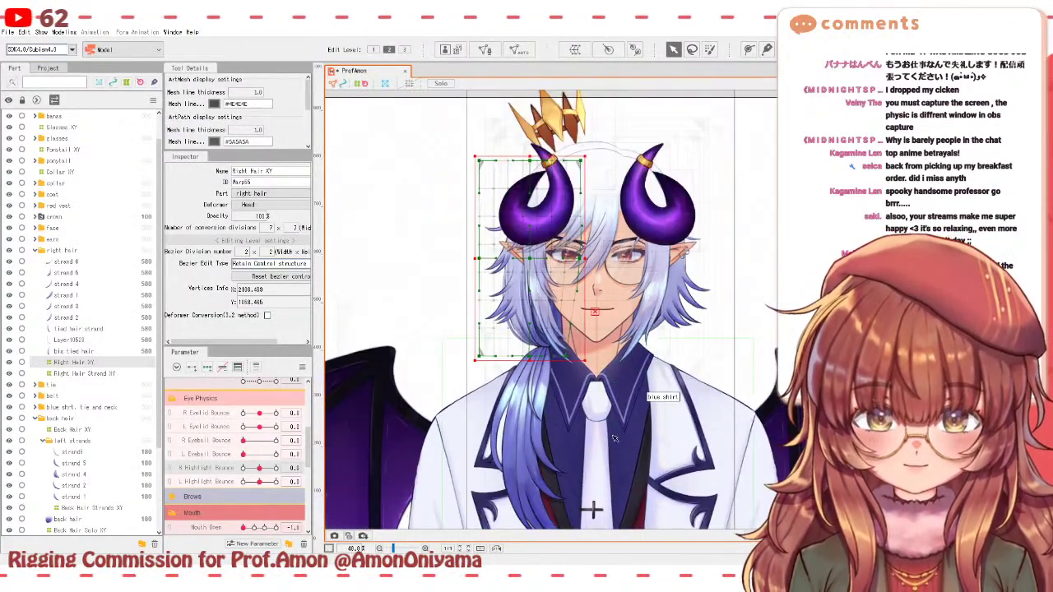
pyautogui.scroll(-5, 239, 485)
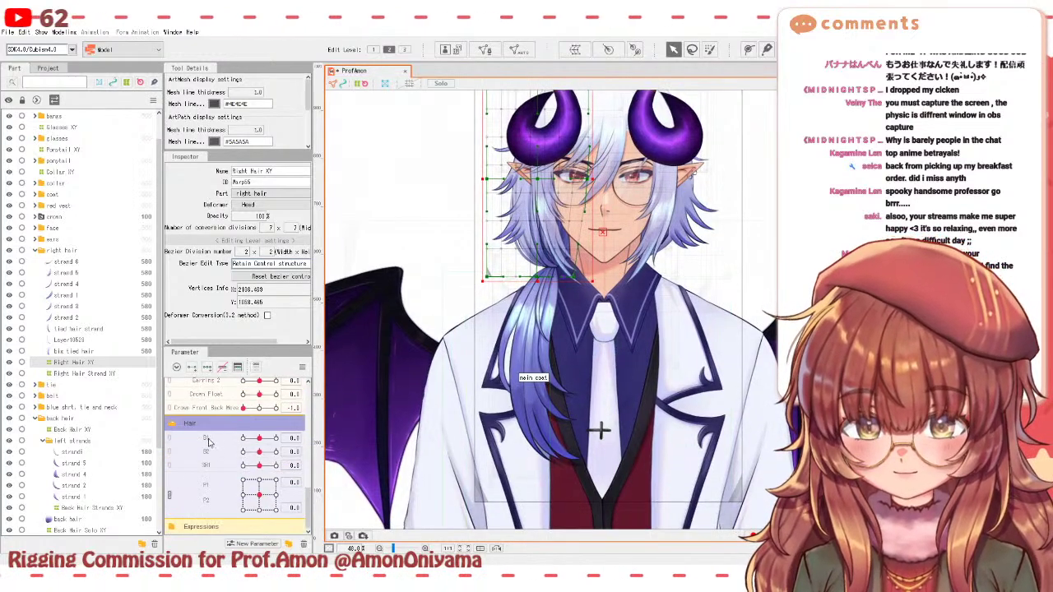
pyautogui.moveTo(260, 494)
pyautogui.mouseDown()
pyautogui.moveTo(261, 485)
pyautogui.moveTo(251, 500)
pyautogui.mouseUp()
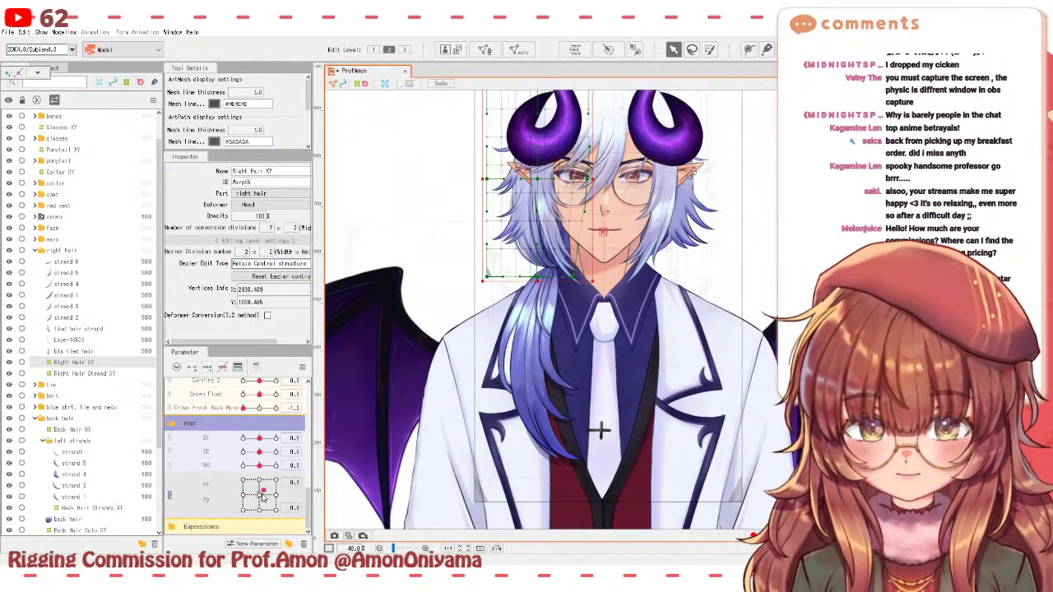
pyautogui.click(172, 496)
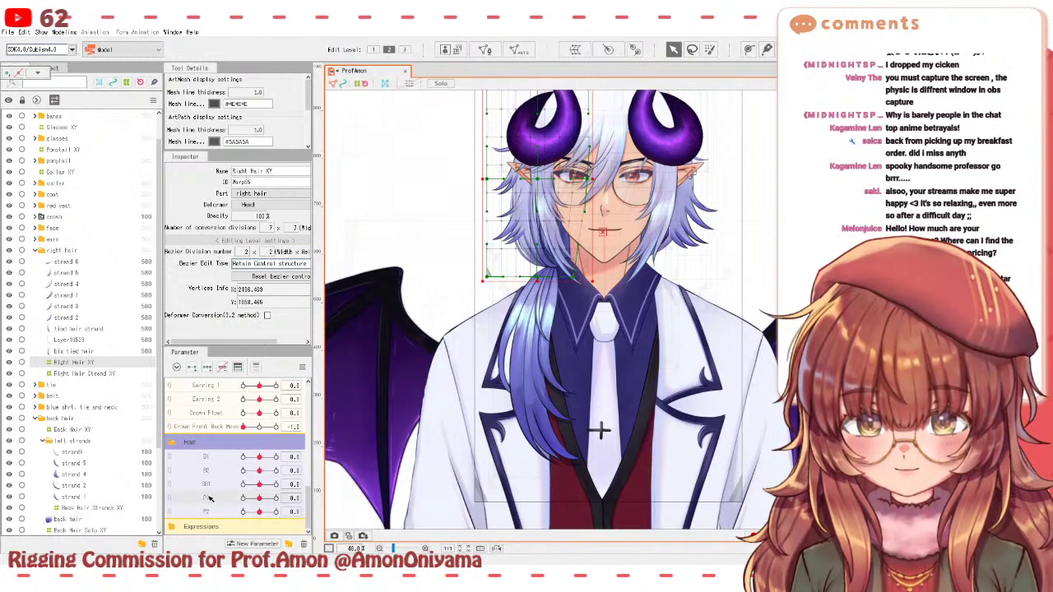
# - Select the ponytail's left strand and test the P1 parameter on the ponytail
pyautogui.click(513, 329)
pyautogui.scroll(3, 535, 333)
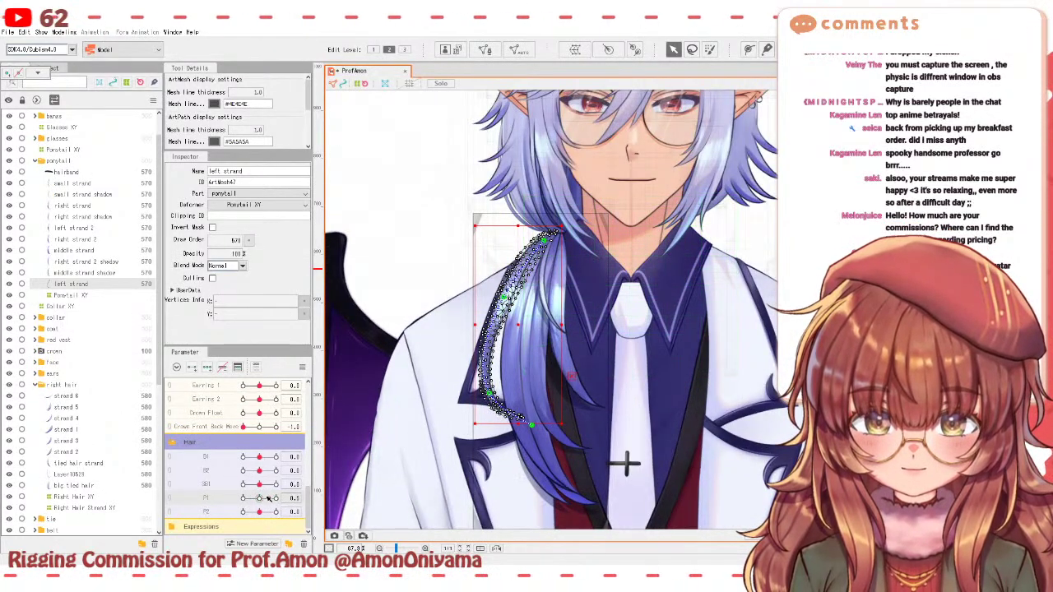
pyautogui.moveTo(268, 499); pyautogui.dragTo(275, 499)
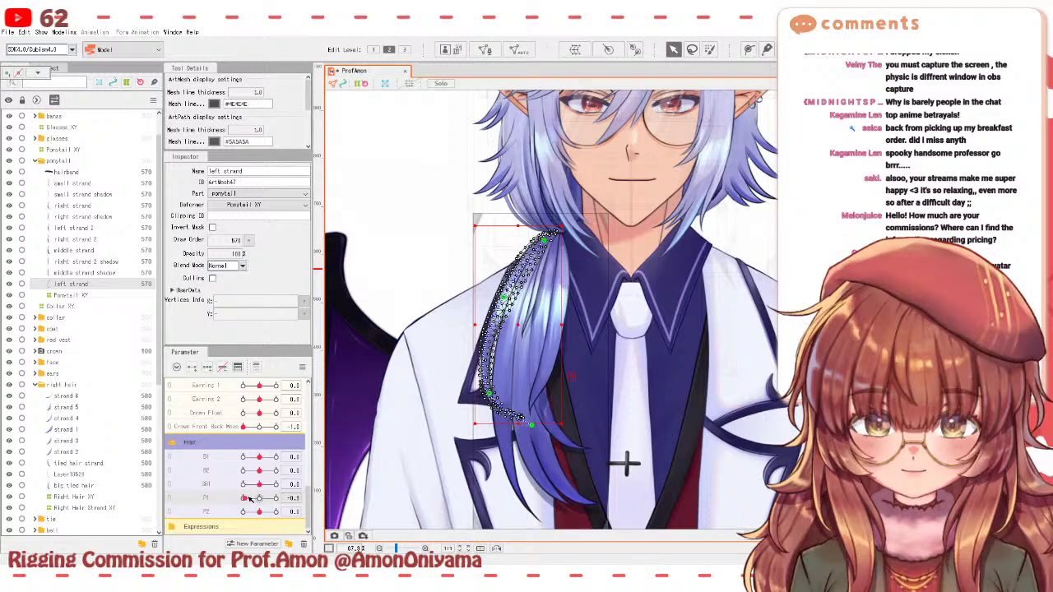
# - Add three keyforms on P1 to the ponytail's right strand 2
pyautogui.click(555, 374)
pyautogui.moveTo(276, 498); pyautogui.dragTo(259, 498)
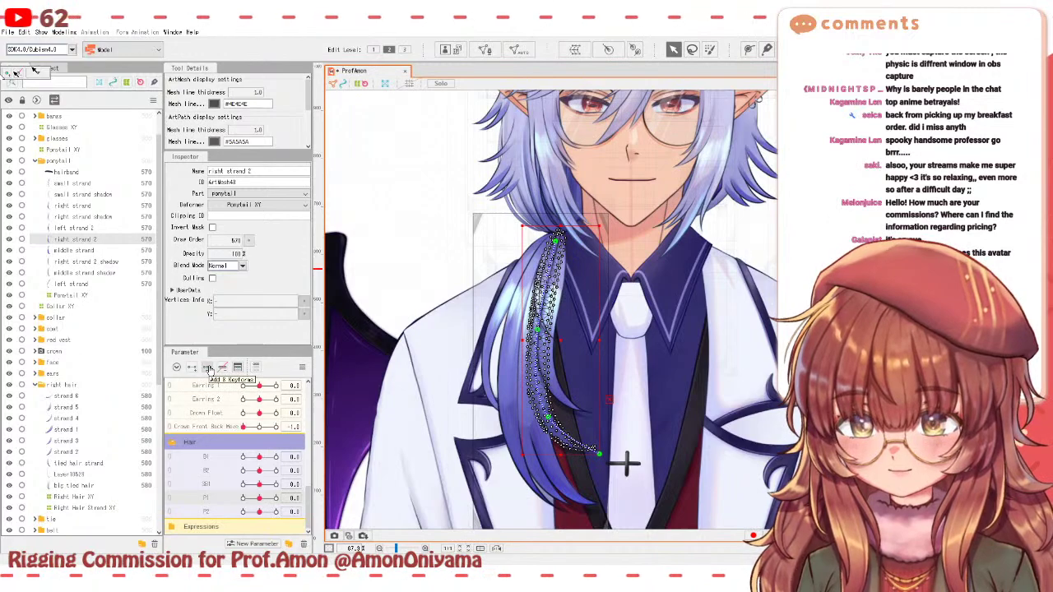
pyautogui.click(208, 367)
# - At P1 1, bend the lower half of right strand 2 toward the necktie with its deform path points
pyautogui.click(277, 499)
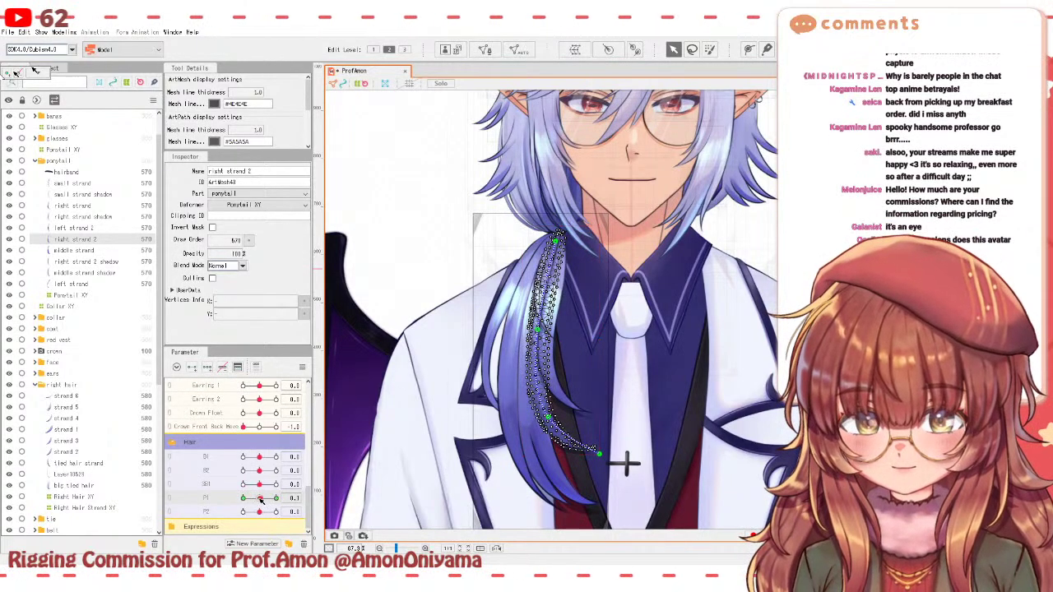
pyautogui.scroll(2, 560, 385)
pyautogui.moveTo(566, 423); pyautogui.dragTo(539, 392)
pyautogui.moveTo(491, 427); pyautogui.dragTo(512, 422)
pyautogui.click(559, 476)
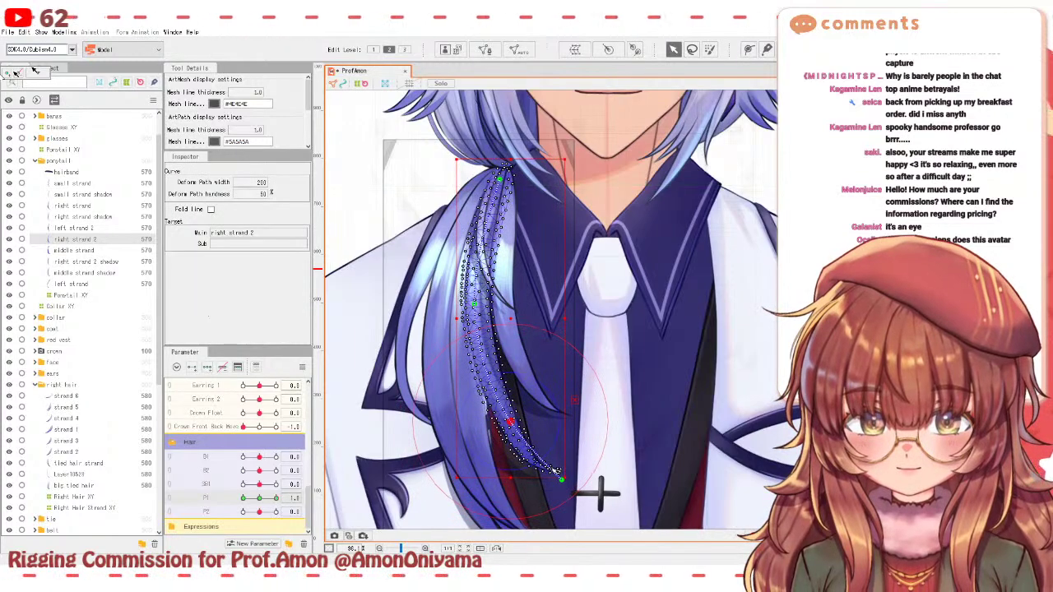
pyautogui.moveTo(560, 475); pyautogui.dragTo(575, 464)
pyautogui.click(283, 498)
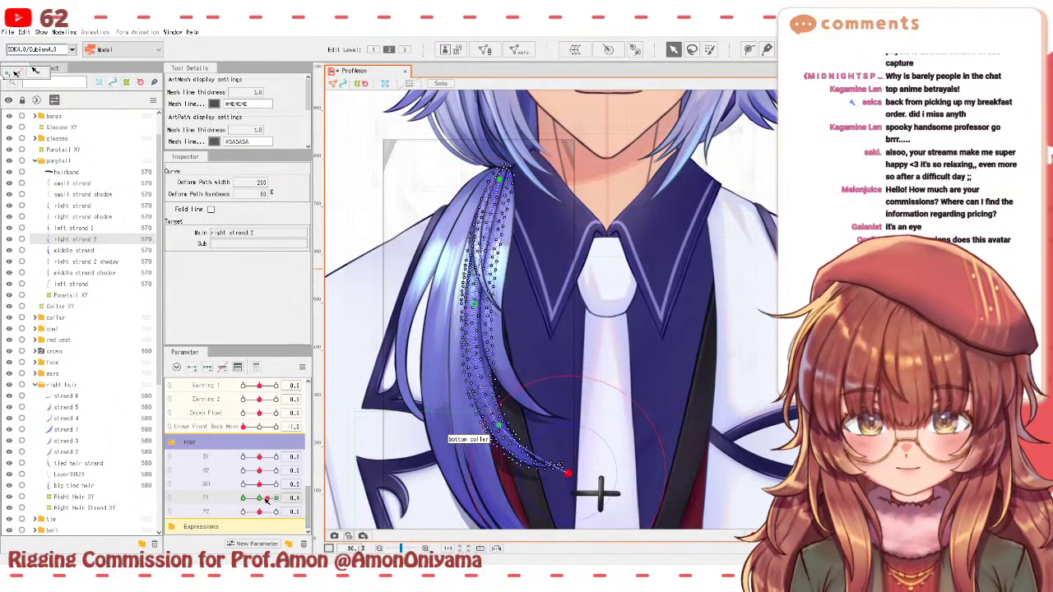
pyautogui.moveTo(473, 306); pyautogui.dragTo(515, 418)
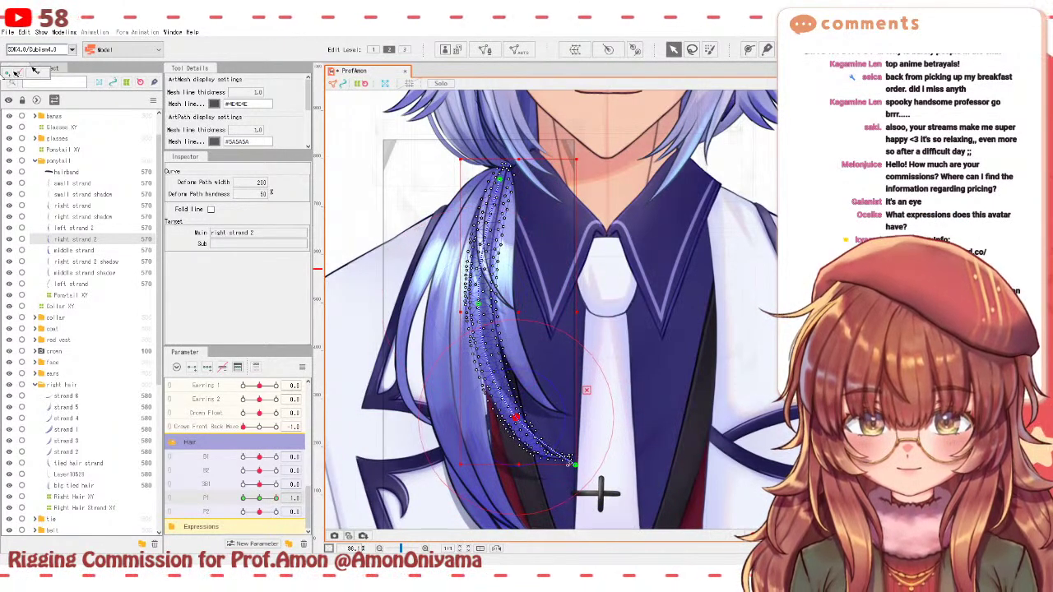
pyautogui.moveTo(573, 462); pyautogui.dragTo(582, 457)
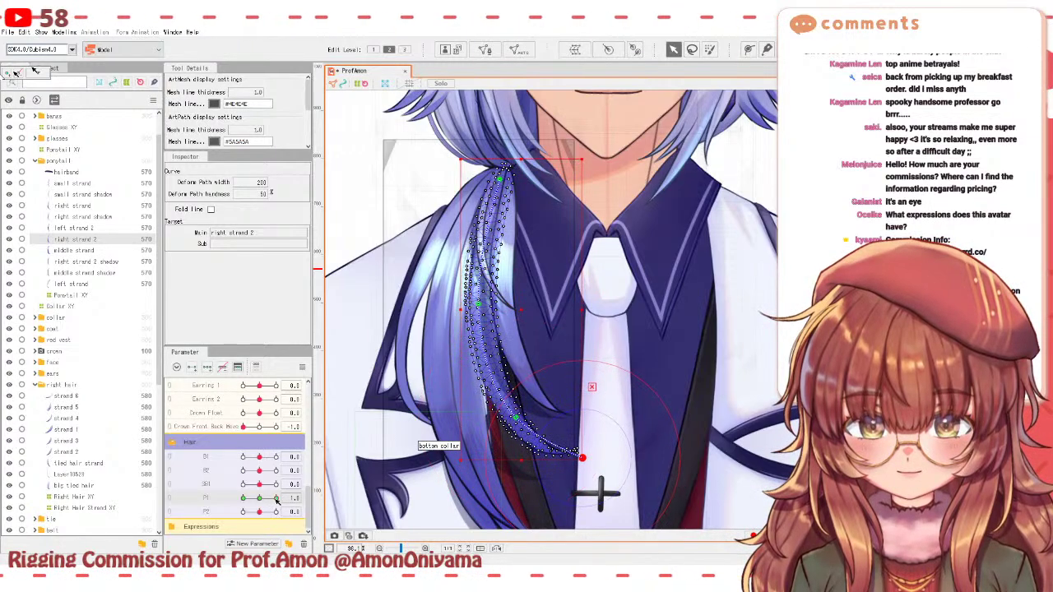
# - At P1 -1, bend the lower half of right strand 2 away from the necktie with its deform path points
pyautogui.moveTo(277, 499); pyautogui.dragTo(243, 489)
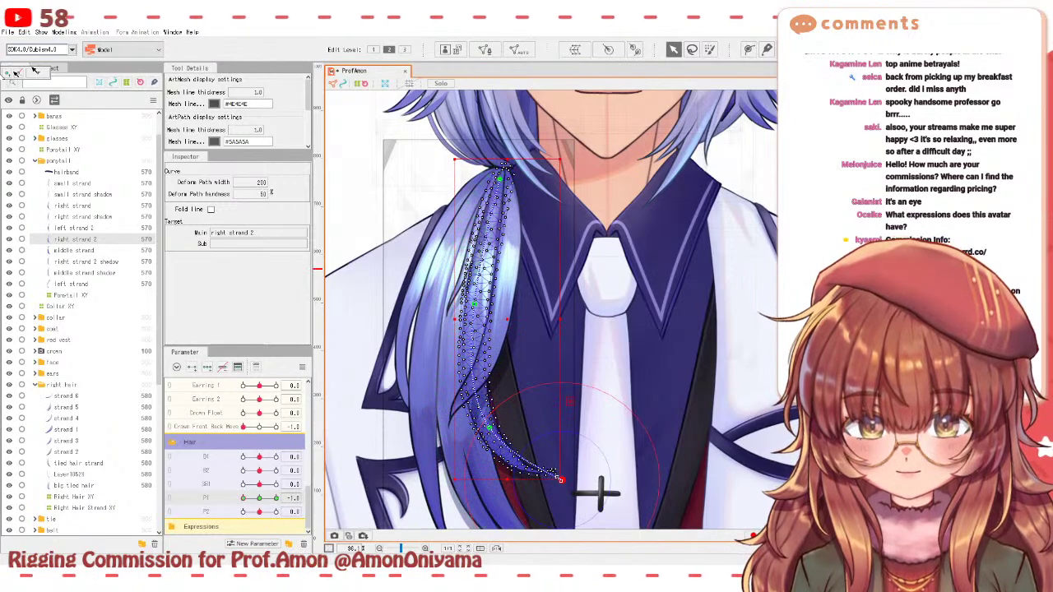
pyautogui.moveTo(559, 487)
pyautogui.mouseDown()
pyautogui.moveTo(519, 506)
pyautogui.moveTo(474, 430)
pyautogui.mouseUp()
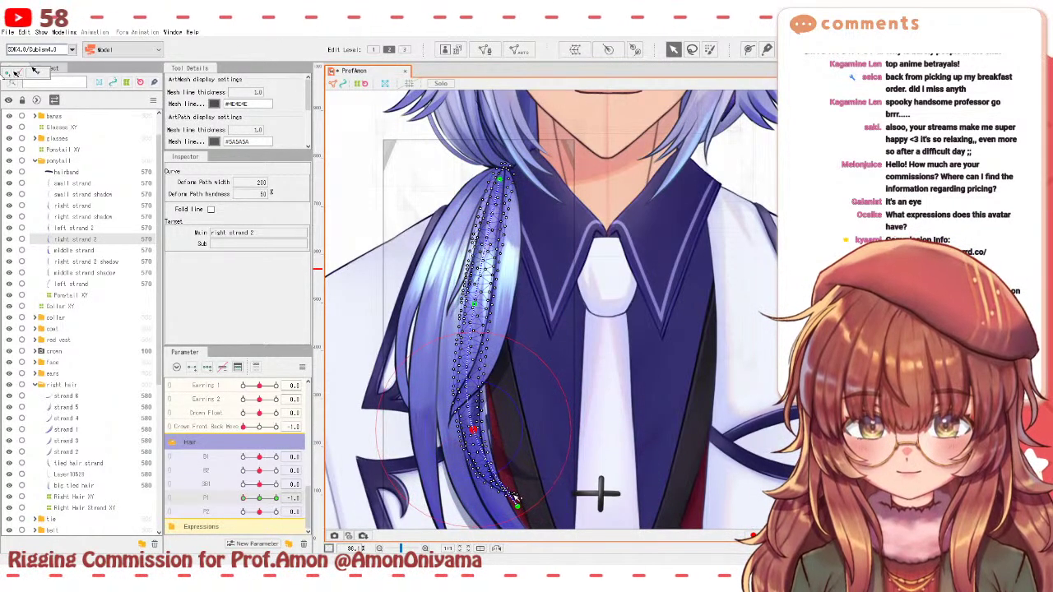
pyautogui.moveTo(514, 498); pyautogui.dragTo(503, 508)
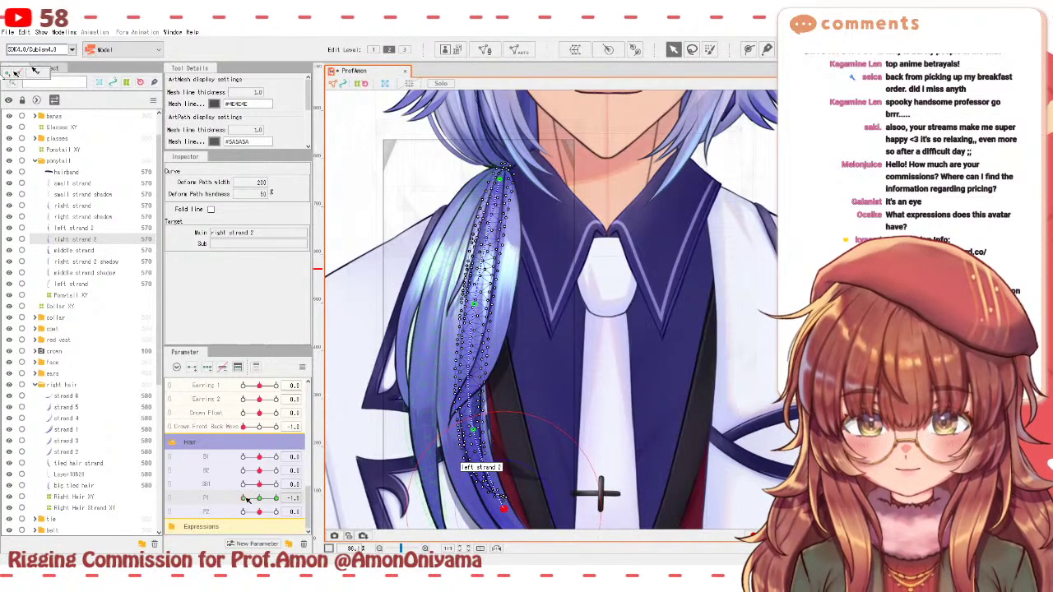
pyautogui.moveTo(246, 500)
pyautogui.mouseDown()
pyautogui.moveTo(276, 498)
pyautogui.moveTo(235, 497)
pyautogui.mouseUp()
pyautogui.click(475, 304)
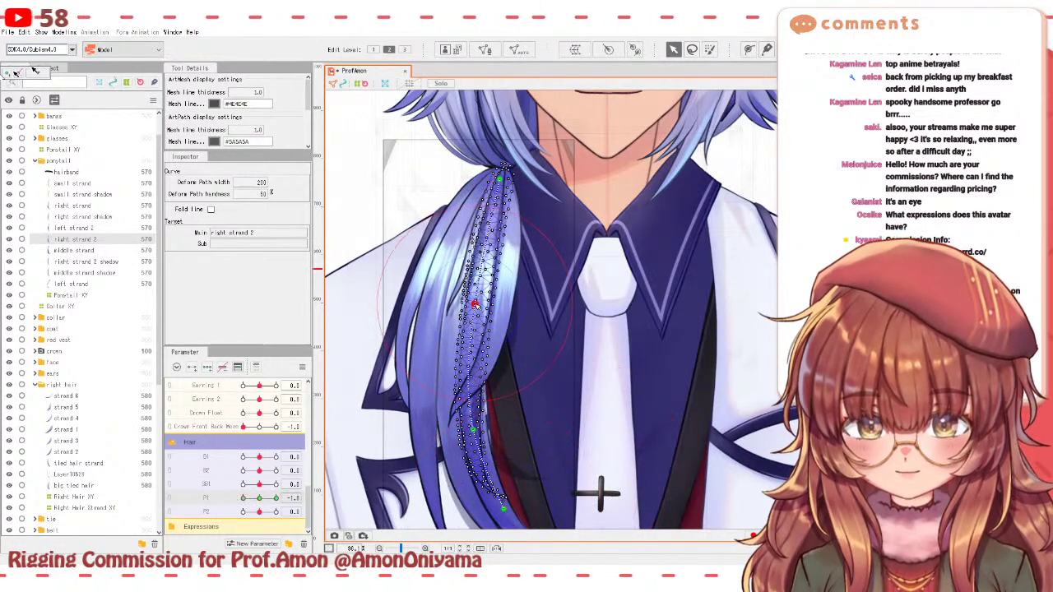
pyautogui.moveTo(475, 305); pyautogui.dragTo(478, 304)
pyautogui.moveTo(473, 429); pyautogui.dragTo(467, 428)
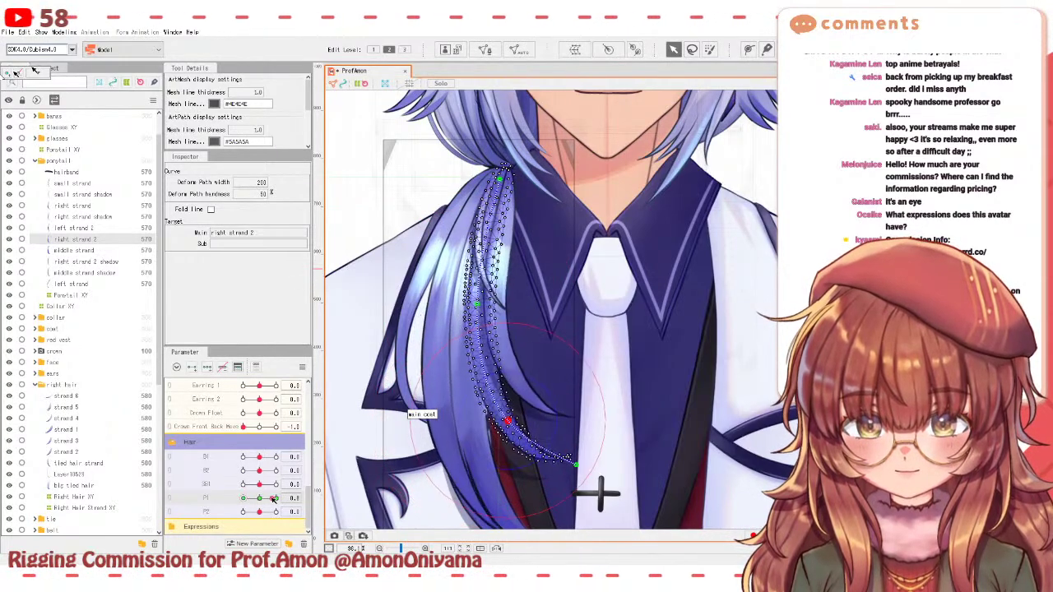
# - Add three keyforms on P2 to right strand 2, curling its tip toward the necktie at 1 and lowering it at -1
pyautogui.moveTo(246, 498); pyautogui.dragTo(276, 511)
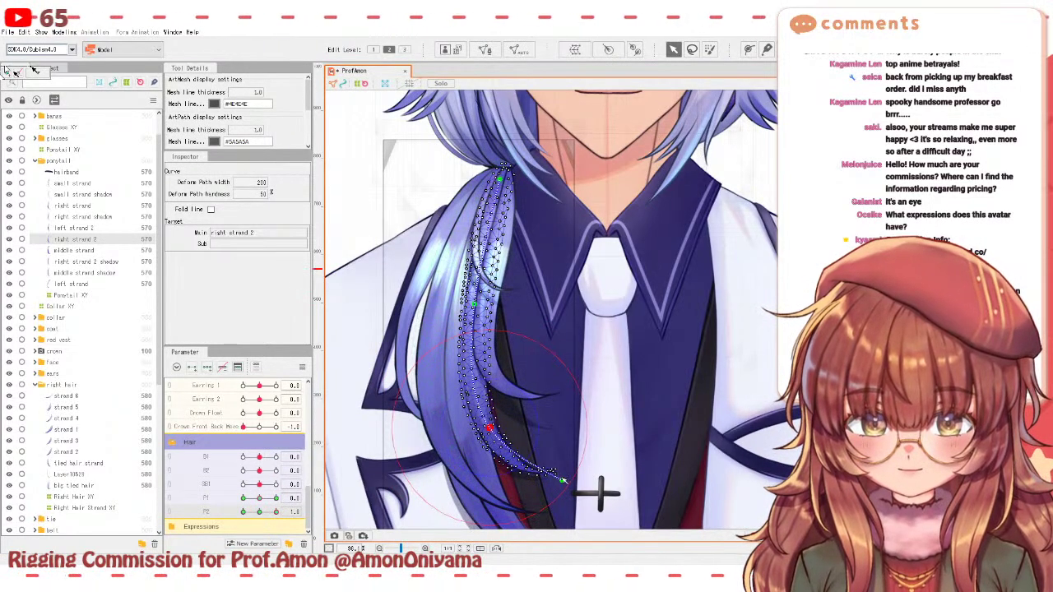
pyautogui.moveTo(561, 477); pyautogui.dragTo(568, 467)
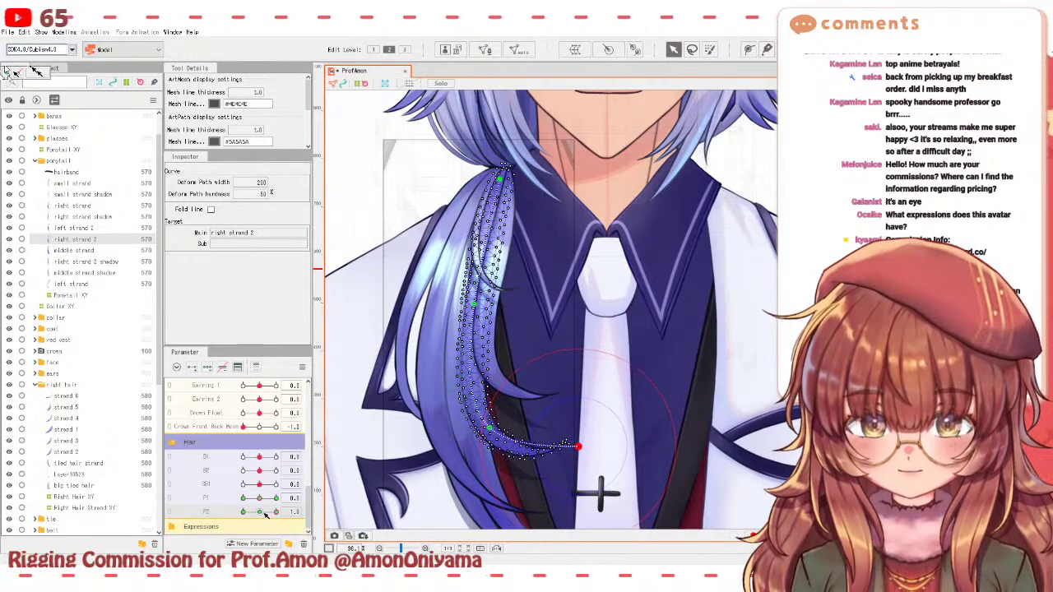
pyautogui.moveTo(258, 513); pyautogui.dragTo(244, 513)
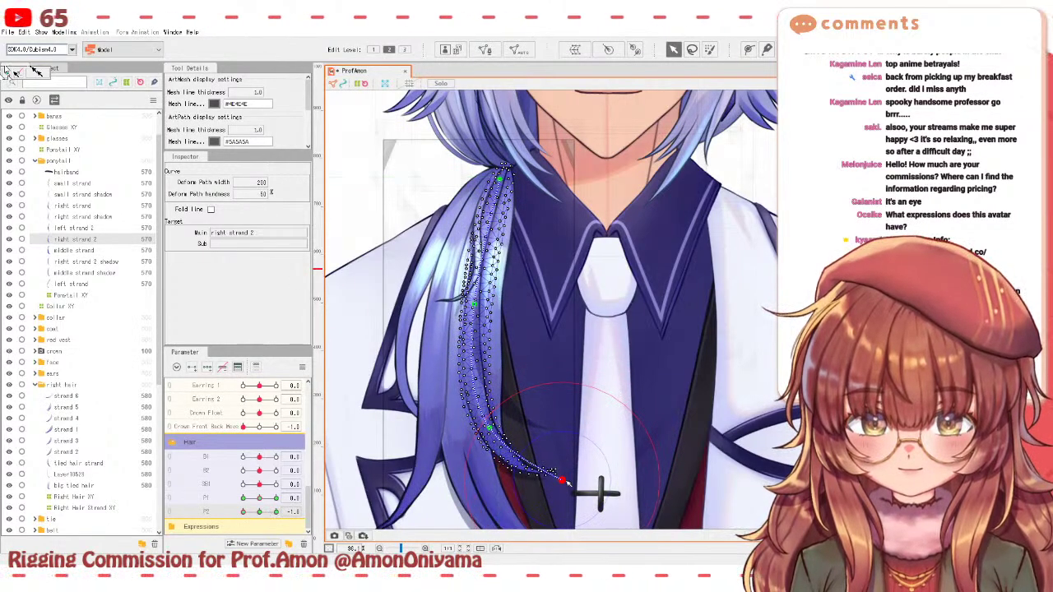
pyautogui.moveTo(574, 485)
pyautogui.mouseDown()
pyautogui.moveTo(516, 510)
pyautogui.moveTo(533, 508)
pyautogui.moveTo(493, 461)
pyautogui.mouseUp()
# - Brush-select the tip vertices of right strand 2 and refine the tip's curve at P2 -1 and P2 1
pyautogui.press('b')
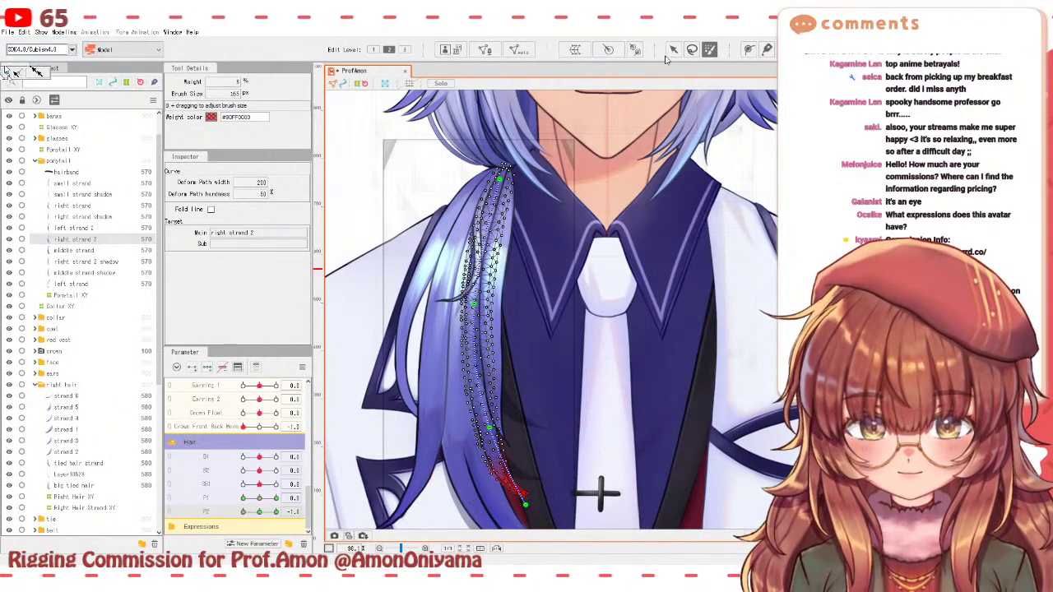
pyautogui.press('v')
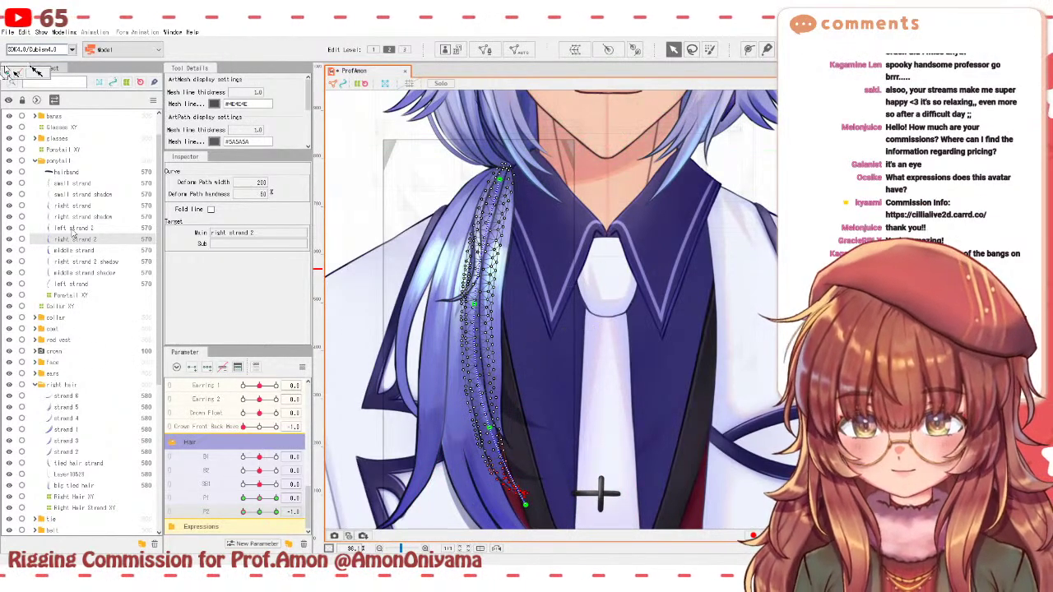
pyautogui.click(74, 239)
pyautogui.scroll(3, 548, 423)
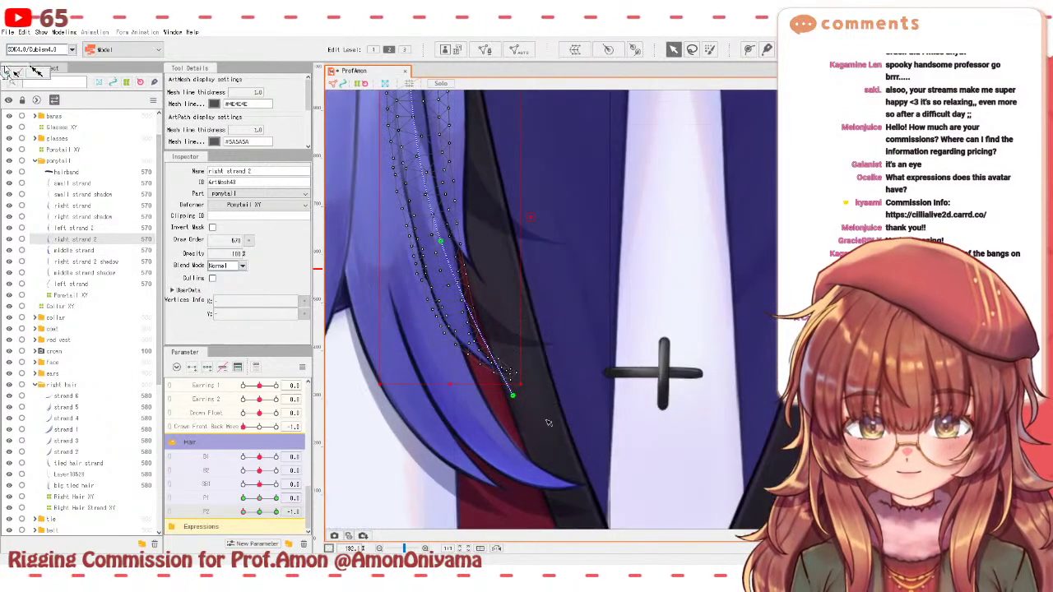
pyautogui.press('b')
pyautogui.moveTo(530, 354)
pyautogui.mouseDown()
pyautogui.moveTo(493, 372)
pyautogui.moveTo(498, 308)
pyautogui.moveTo(469, 280)
pyautogui.moveTo(492, 249)
pyautogui.mouseUp()
pyautogui.click(672, 50)
pyautogui.click(286, 508)
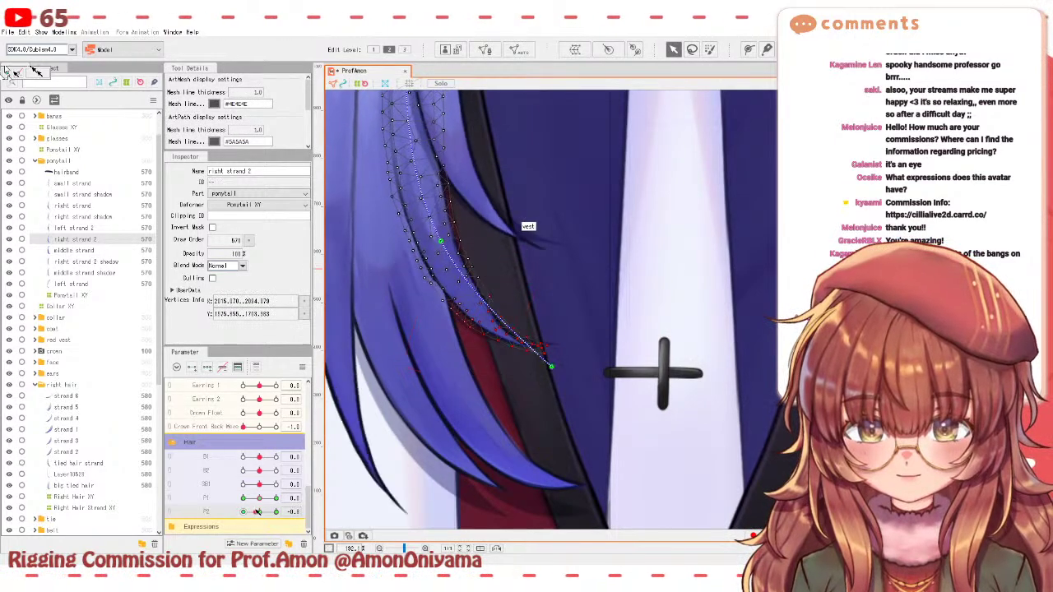
pyautogui.moveTo(519, 236); pyautogui.dragTo(530, 275)
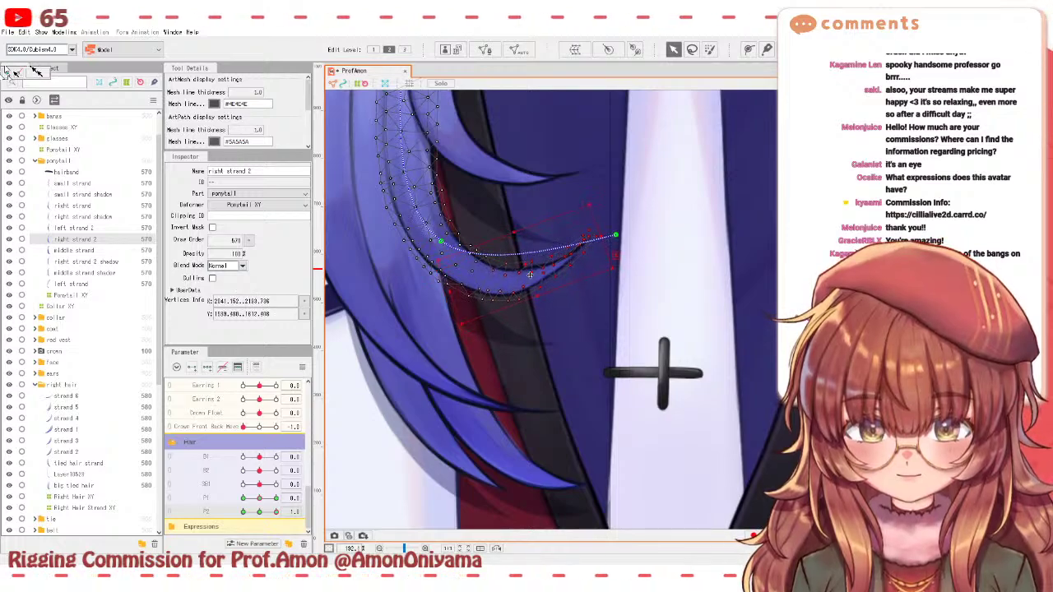
# - With P1 and P2 both at 1, curl the tip of right strand 2 upward over the necktie
pyautogui.scroll(-3, 523, 302)
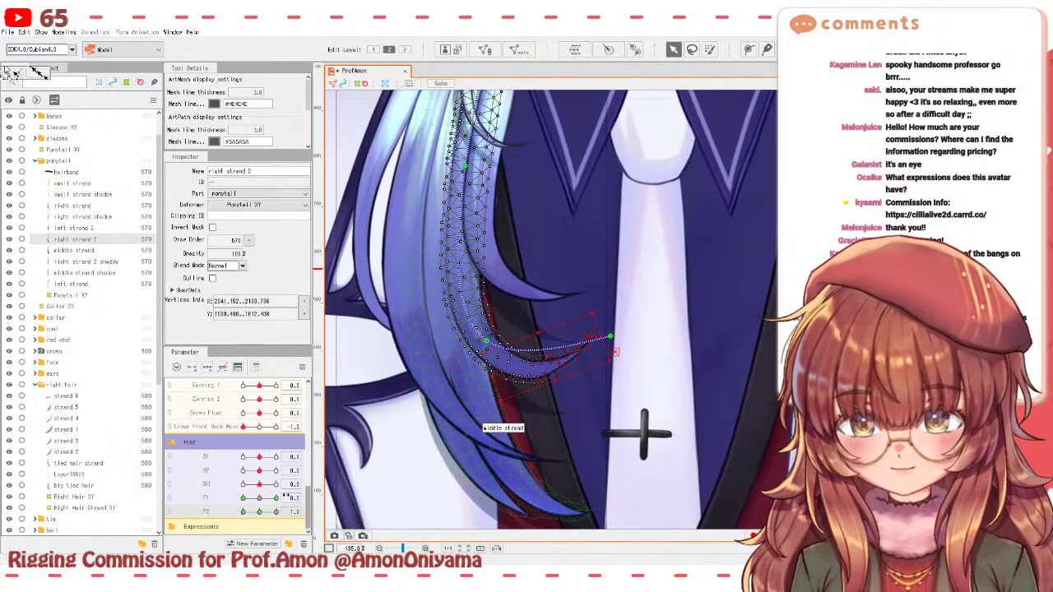
pyautogui.click(271, 512)
pyautogui.moveTo(271, 512)
pyautogui.mouseDown()
pyautogui.moveTo(234, 513)
pyautogui.moveTo(251, 497)
pyautogui.moveTo(237, 495)
pyautogui.moveTo(273, 500)
pyautogui.moveTo(275, 512)
pyautogui.mouseUp()
pyautogui.click(265, 499)
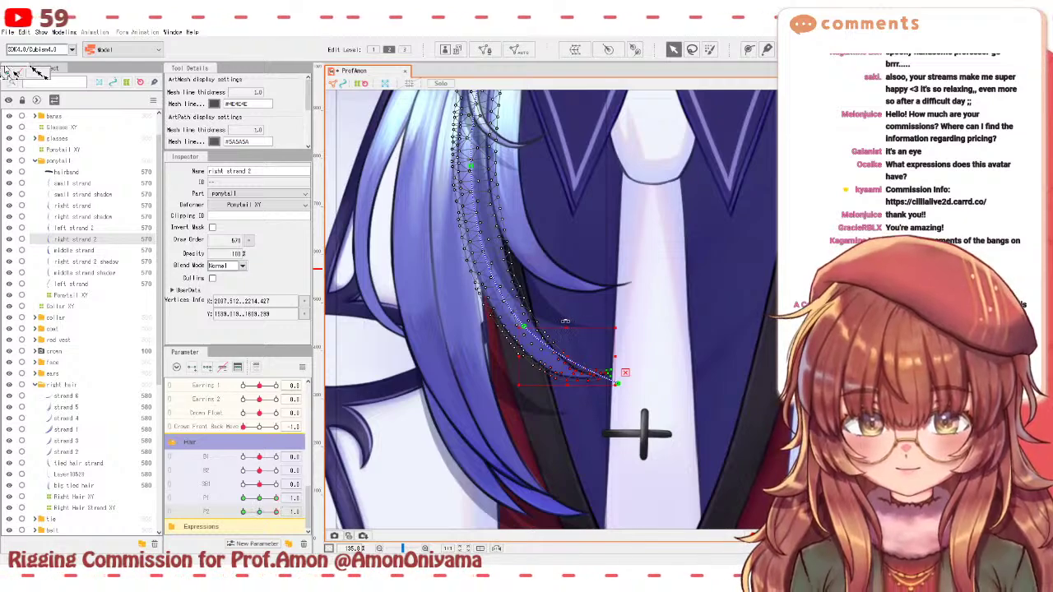
pyautogui.moveTo(565, 322); pyautogui.dragTo(641, 321)
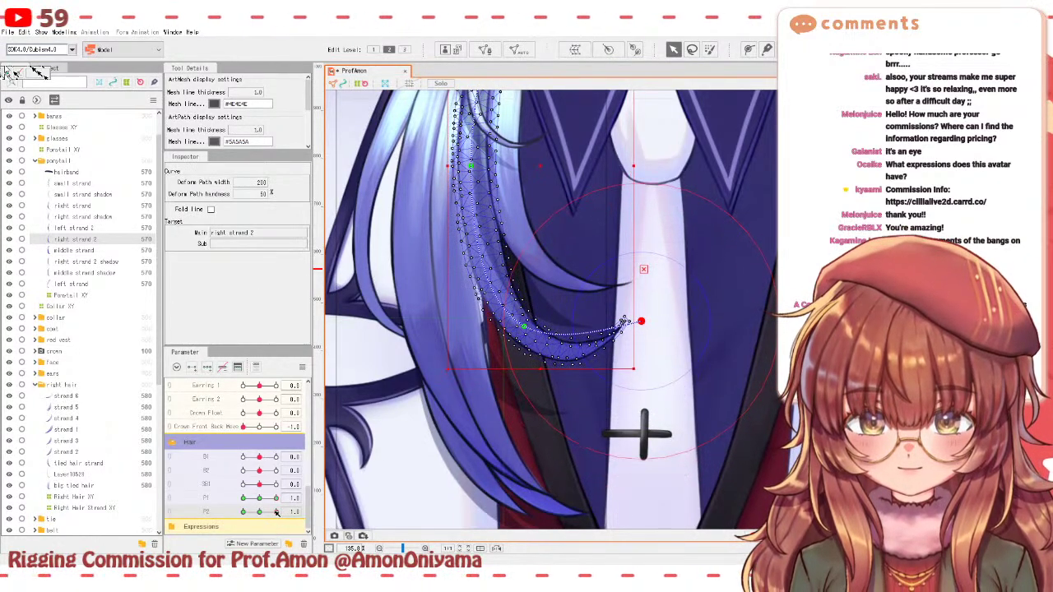
# - With P1 at 1 and P2 at -1, swing the tip of right strand 2 down and reshape its brush-selected vertices
pyautogui.moveTo(276, 511); pyautogui.dragTo(244, 511)
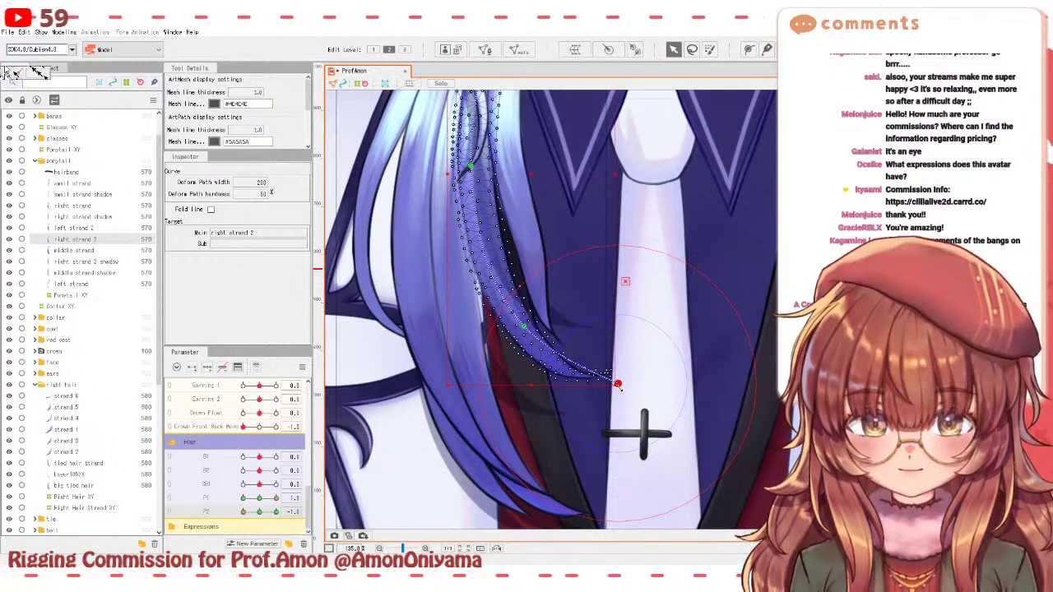
pyautogui.scroll(1, 630, 385)
pyautogui.moveTo(622, 386)
pyautogui.mouseDown()
pyautogui.moveTo(583, 427)
pyautogui.moveTo(515, 448)
pyautogui.moveTo(529, 454)
pyautogui.moveTo(537, 447)
pyautogui.moveTo(508, 415)
pyautogui.mouseUp()
pyautogui.press('b')
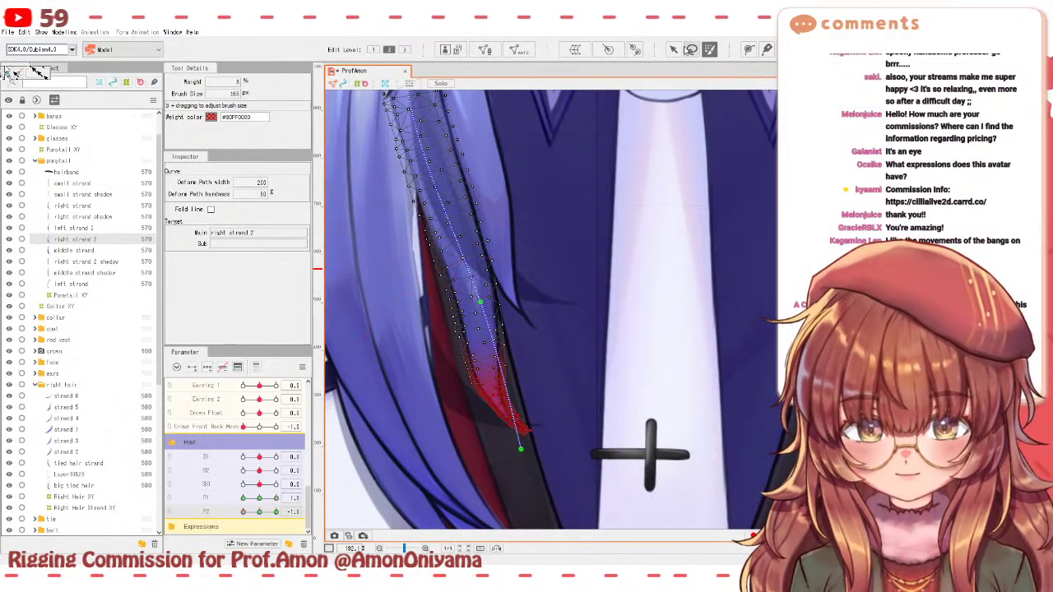
pyautogui.press('v')
pyautogui.moveTo(497, 319); pyautogui.dragTo(511, 317)
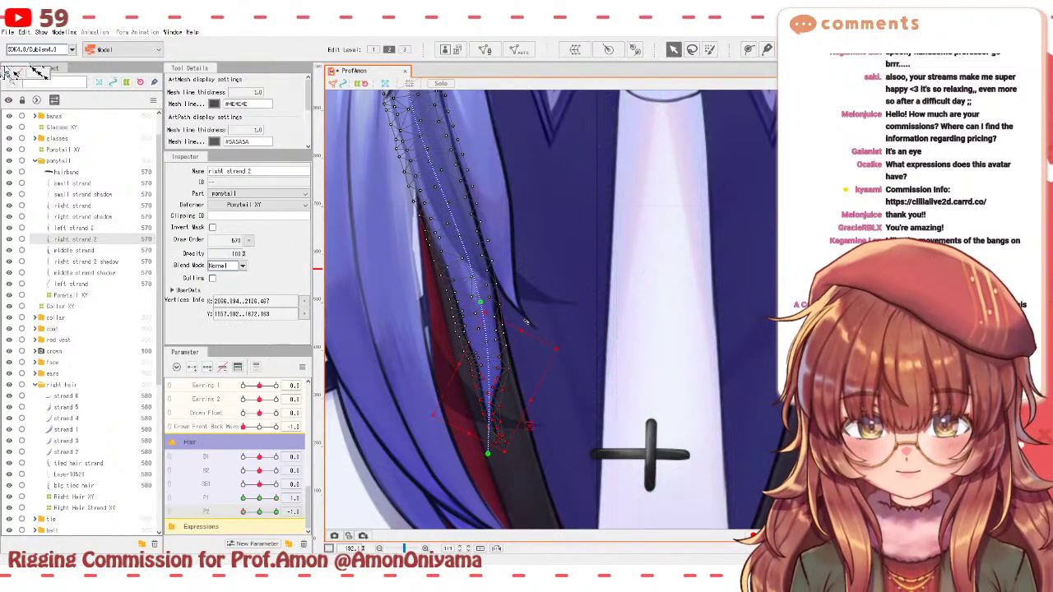
pyautogui.moveTo(501, 404); pyautogui.dragTo(486, 423)
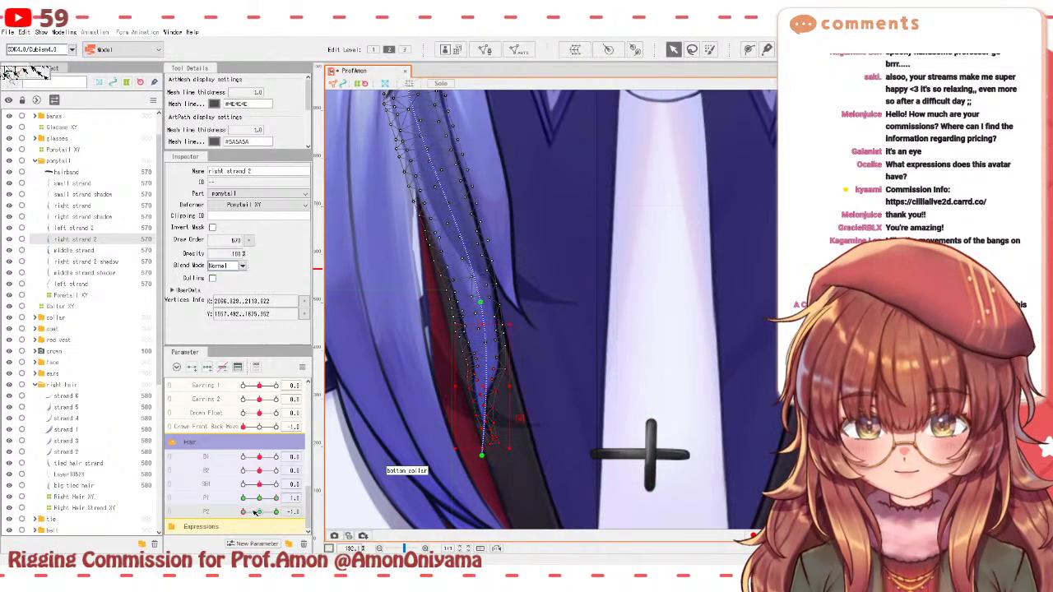
# - With P1 at -1 and P2 at 1, curl the selected tip vertices of right strand 2 up toward the necktie
pyautogui.moveTo(257, 512); pyautogui.dragTo(229, 496)
pyautogui.moveTo(539, 291); pyautogui.dragTo(671, 239)
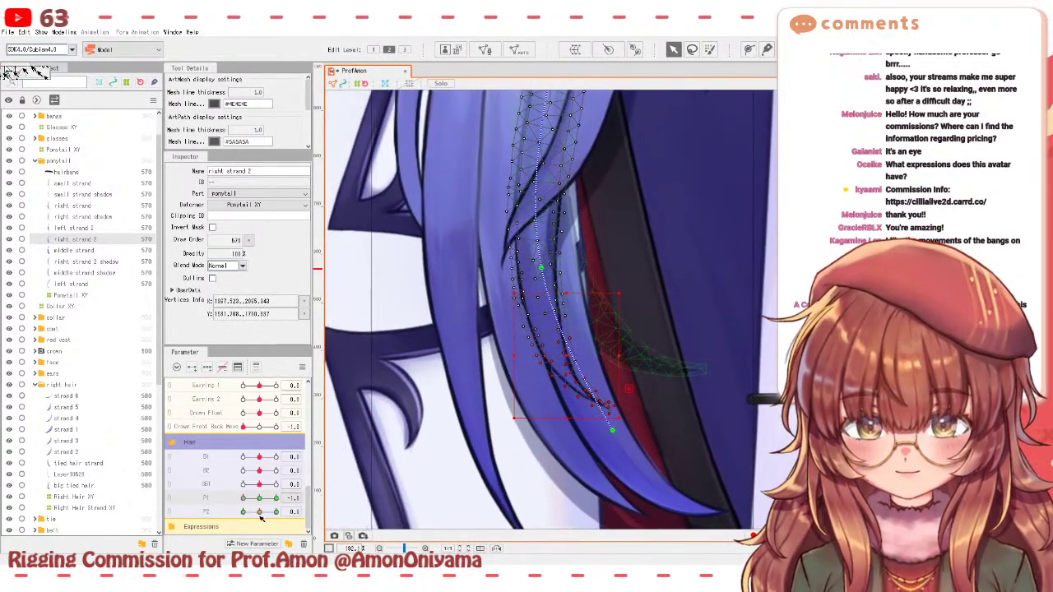
pyautogui.moveTo(259, 511); pyautogui.dragTo(279, 510)
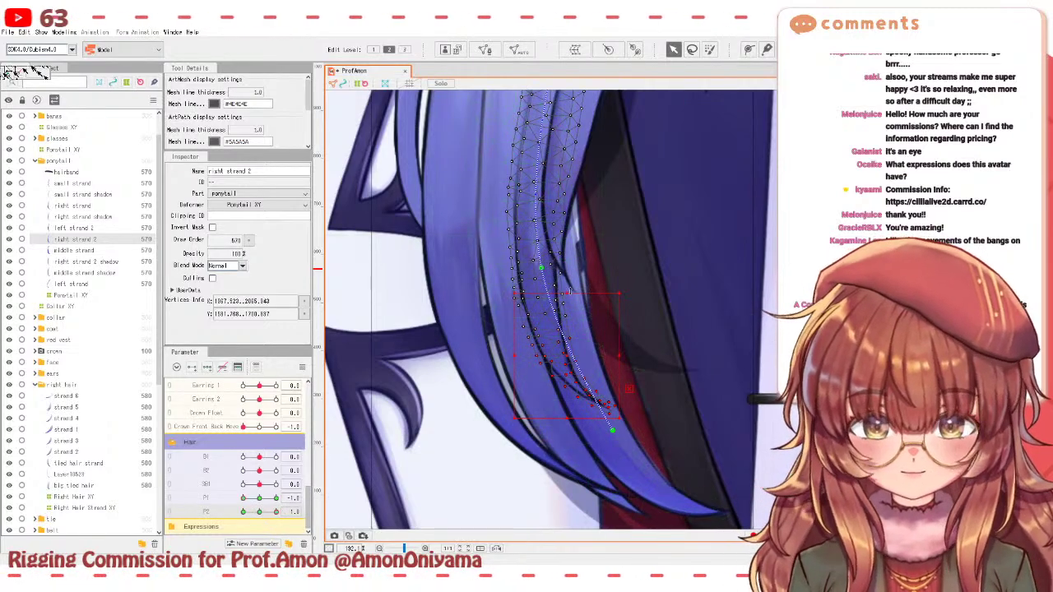
pyautogui.moveTo(567, 286); pyautogui.dragTo(594, 357)
pyautogui.moveTo(660, 407); pyautogui.dragTo(685, 378)
# - With P1 and P2 both at -1, brush-select the tip of right strand 2 and bend it away from the necktie
pyautogui.moveTo(276, 511); pyautogui.dragTo(220, 518)
pyautogui.click(709, 50)
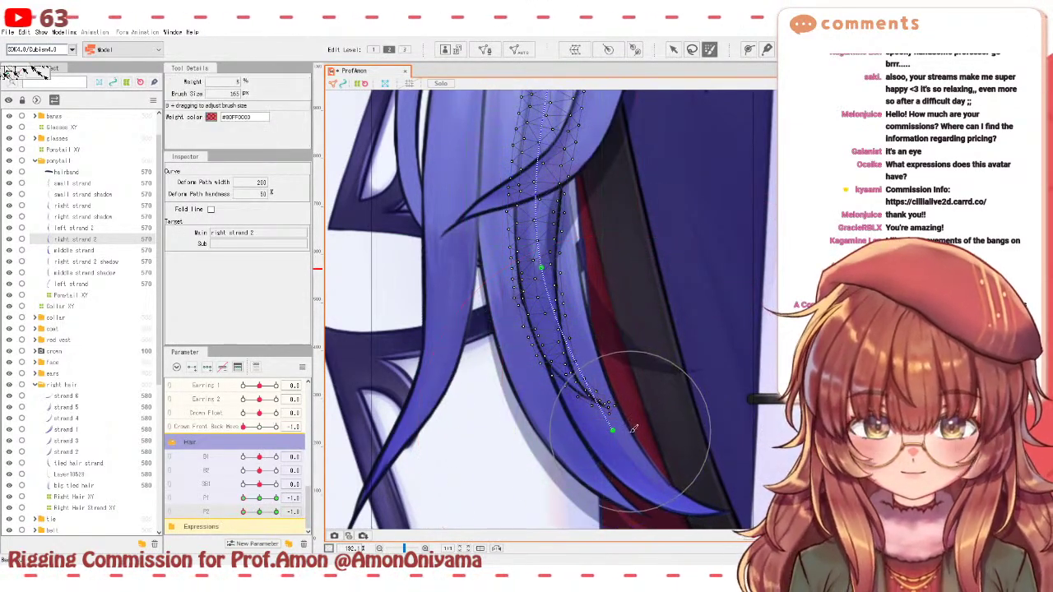
pyautogui.moveTo(634, 388); pyautogui.dragTo(576, 345)
pyautogui.click(673, 49)
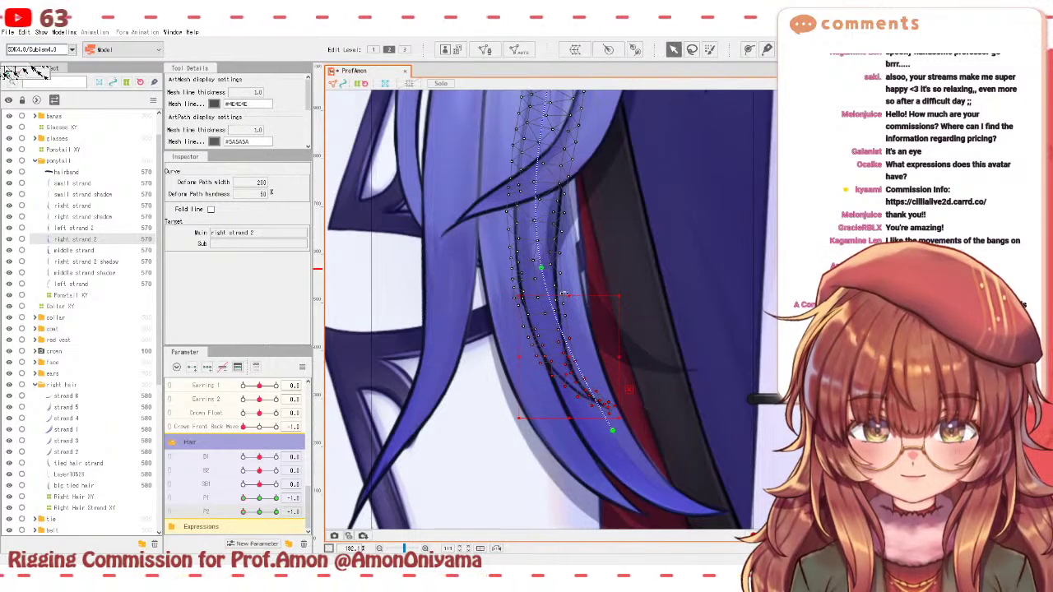
pyautogui.click(565, 293)
pyautogui.moveTo(567, 354); pyautogui.dragTo(560, 360)
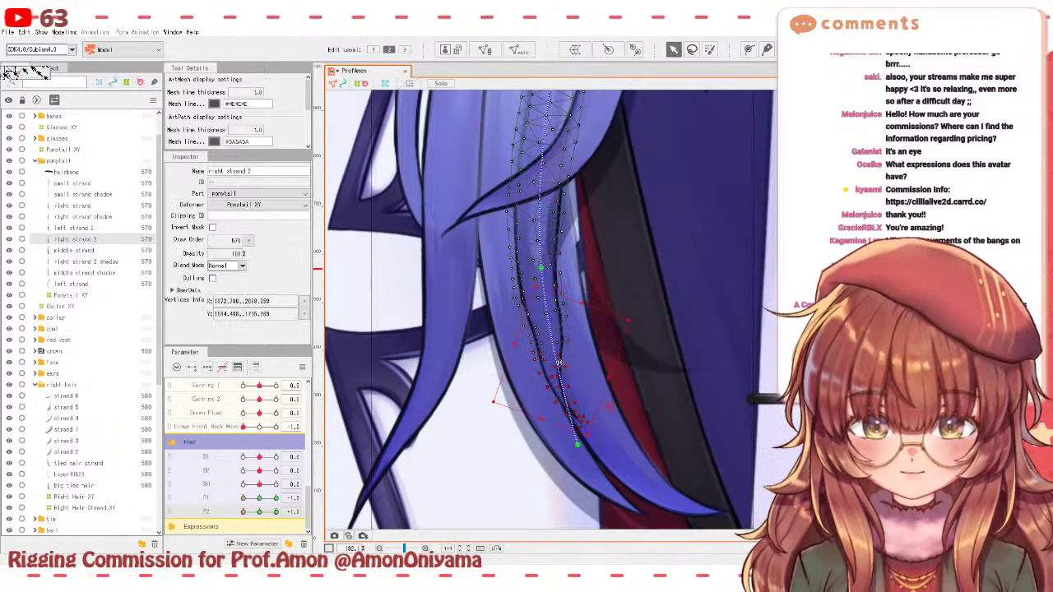
pyautogui.moveTo(576, 445); pyautogui.dragTo(511, 440)
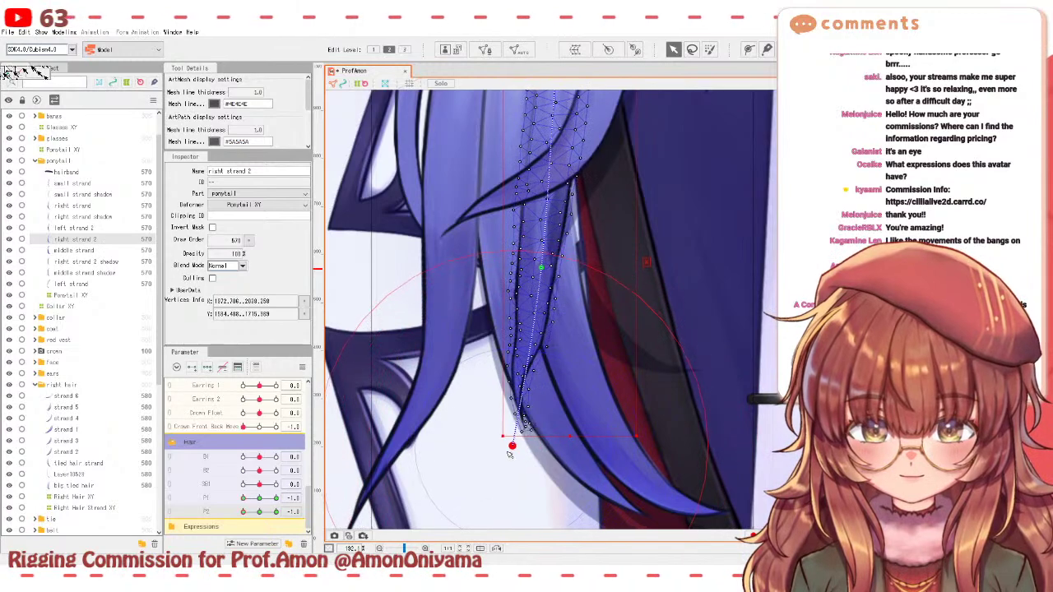
# - Return P1 and P2 to neutral and combine them into one two-axis parameter to review right strand 2
pyautogui.click(260, 511)
pyautogui.click(259, 498)
pyautogui.click(170, 500)
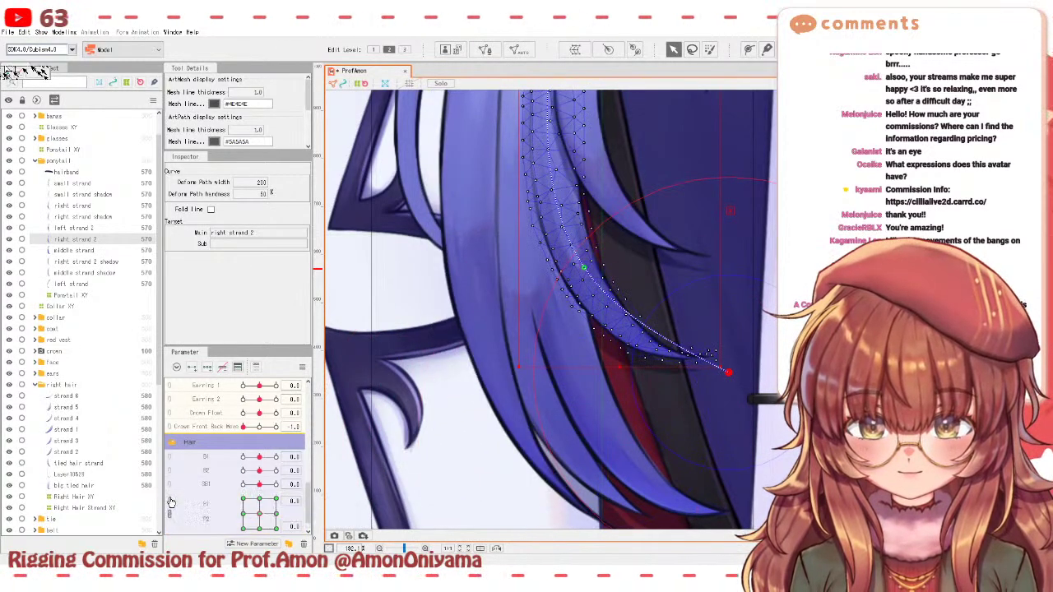
pyautogui.scroll(-3, 536, 268)
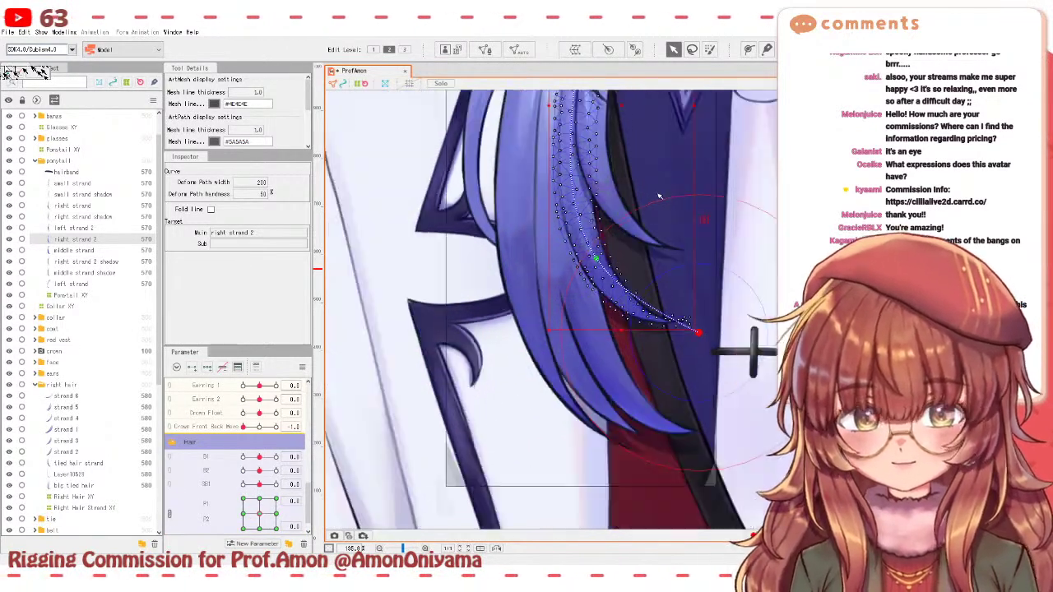
pyautogui.moveTo(691, 216); pyautogui.dragTo(547, 279)
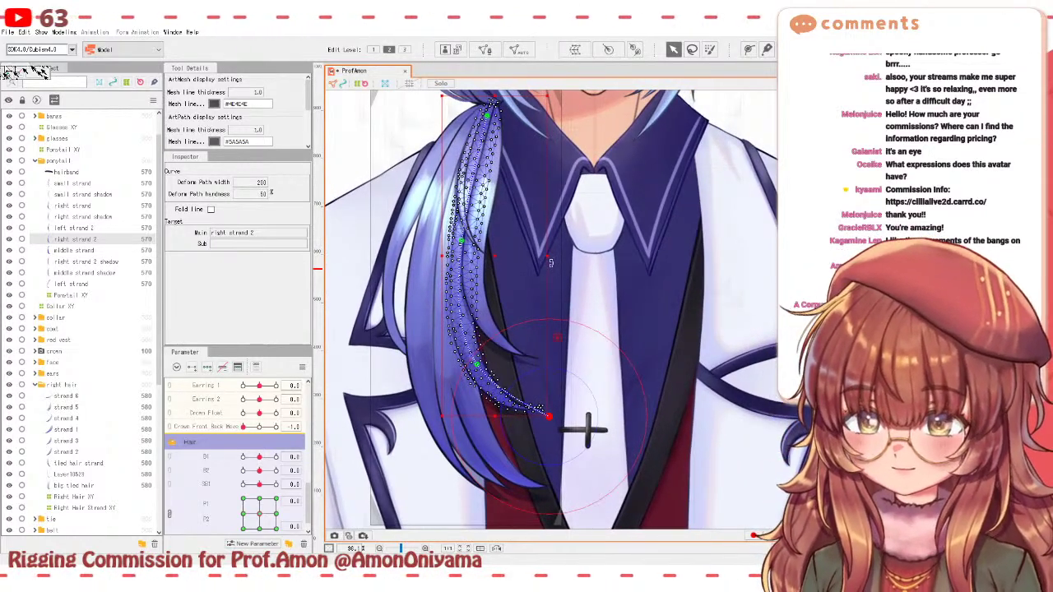
pyautogui.click(63, 33)
pyautogui.click(119, 217)
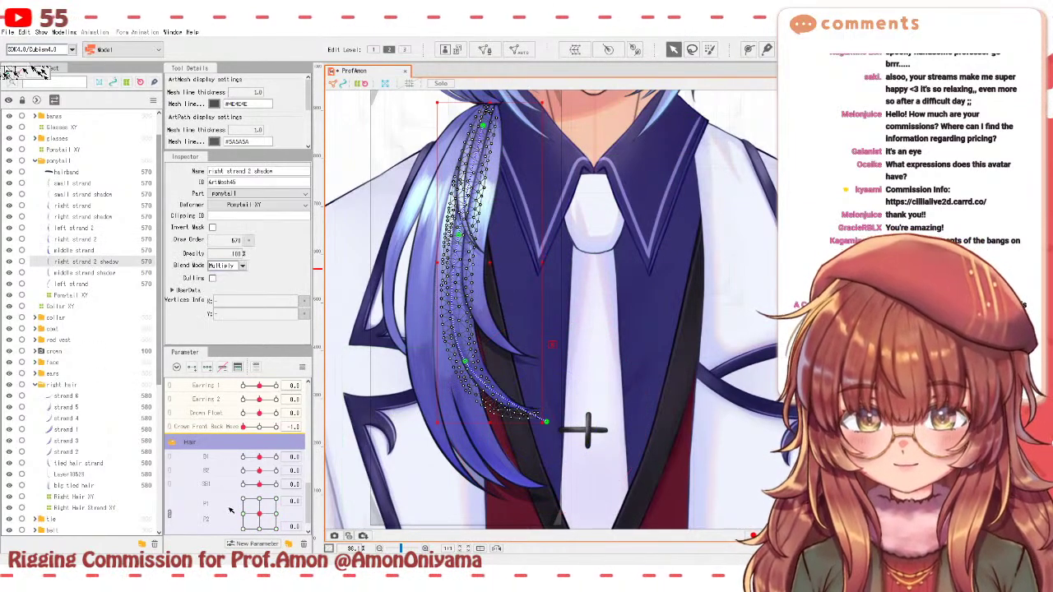
# - Separate P1 and P2, add three P1 keyforms to right strand 2 shadow, and at P1 1 bend it to follow right strand 2
pyautogui.click(171, 514)
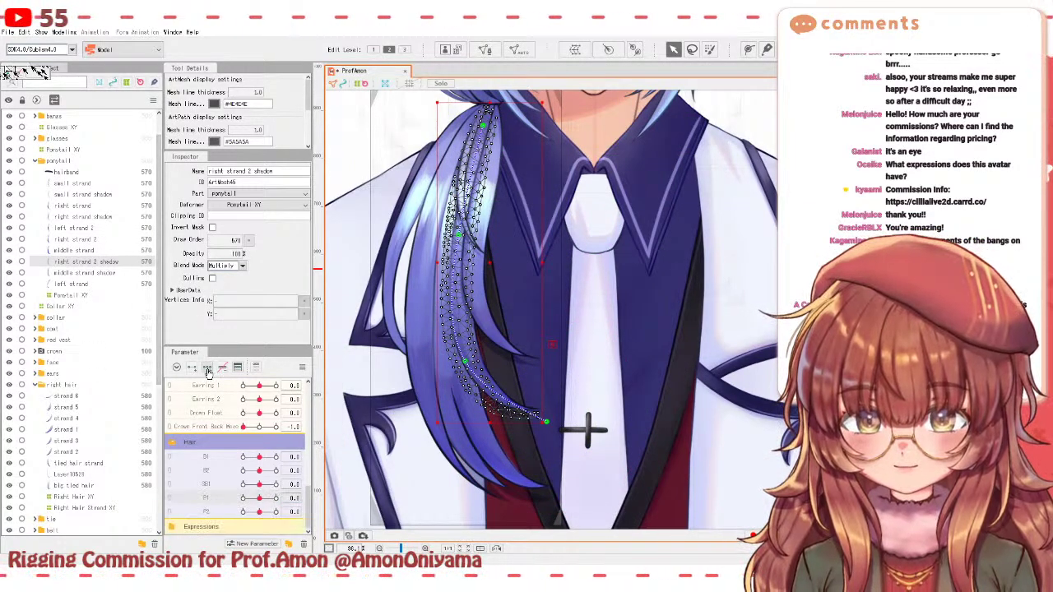
pyautogui.moveTo(259, 499); pyautogui.dragTo(274, 499)
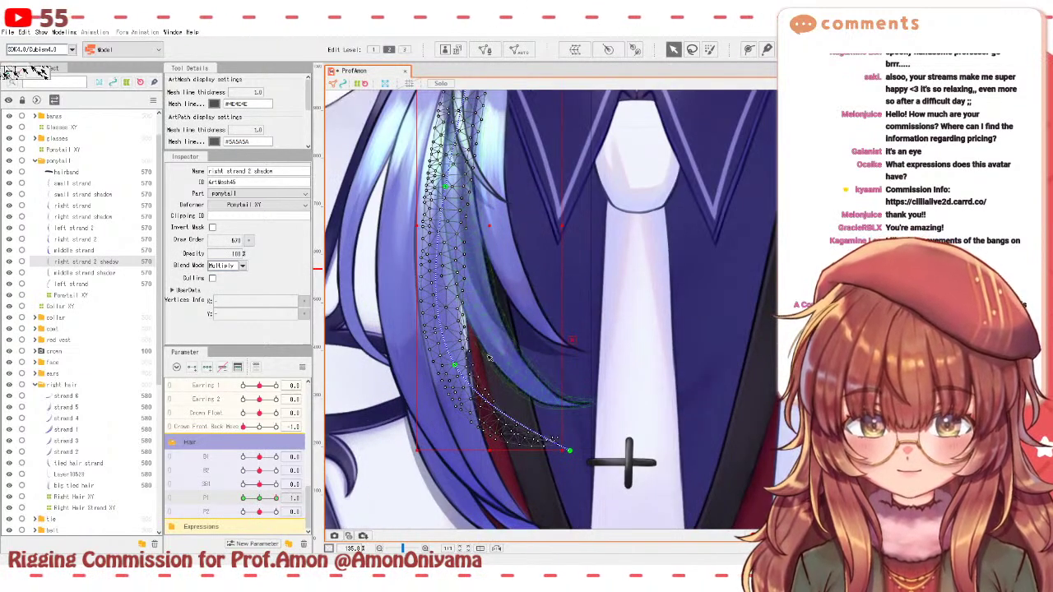
pyautogui.scroll(3, 497, 357)
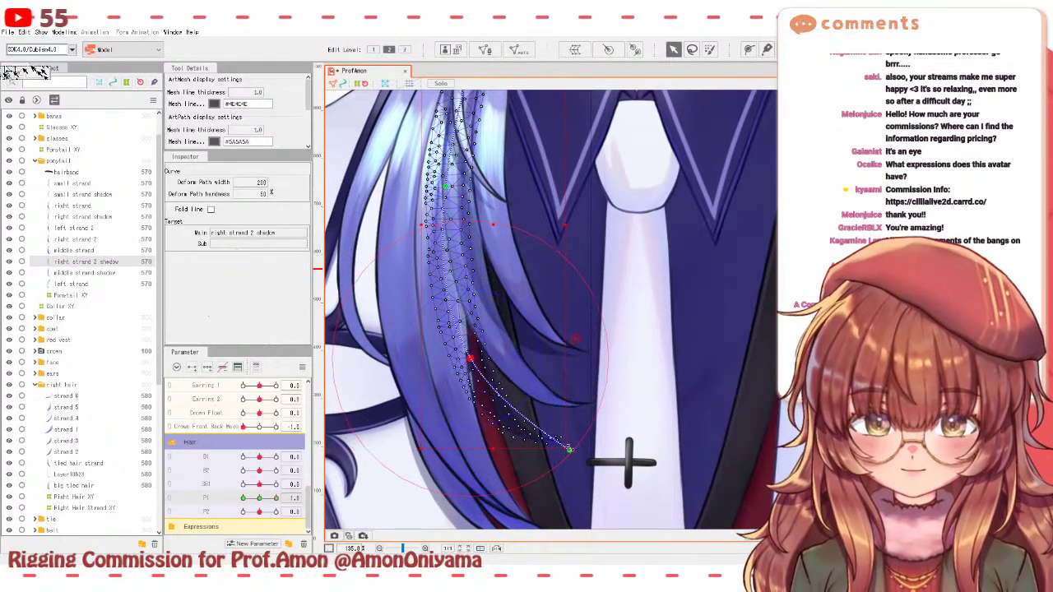
pyautogui.moveTo(568, 453); pyautogui.dragTo(592, 420)
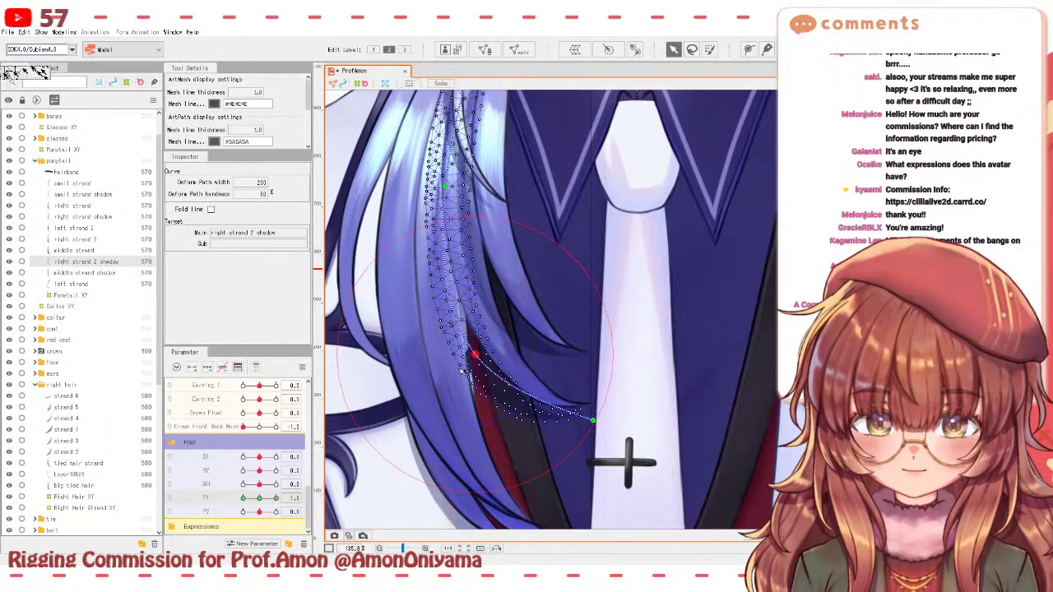
# - At P1 -1, bend the lower part and tip of right strand 2 shadow downward, away from the necktie
pyautogui.moveTo(275, 498); pyautogui.dragTo(241, 498)
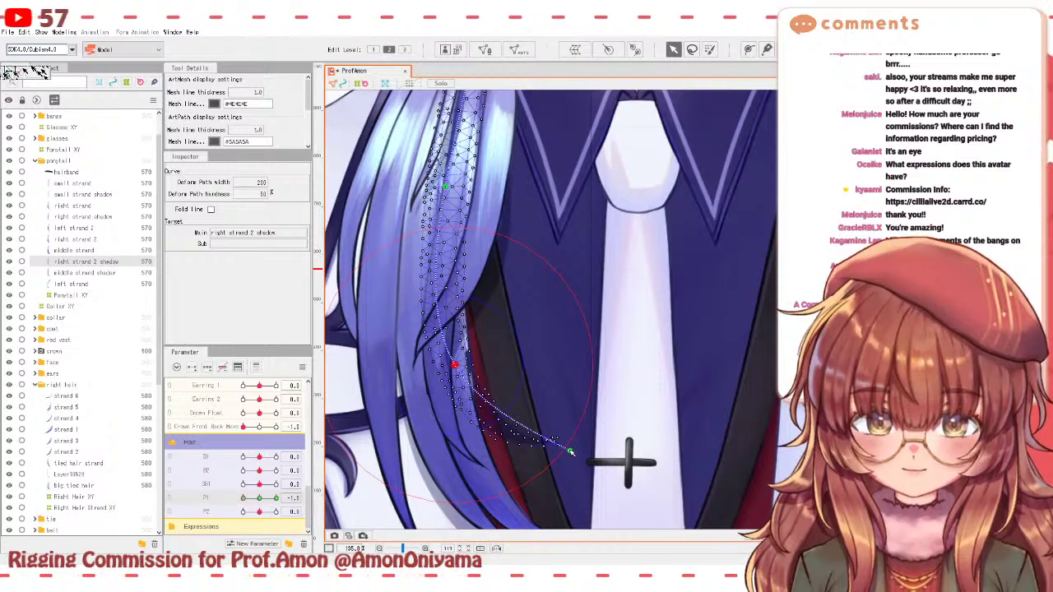
pyautogui.moveTo(570, 452); pyautogui.dragTo(480, 475)
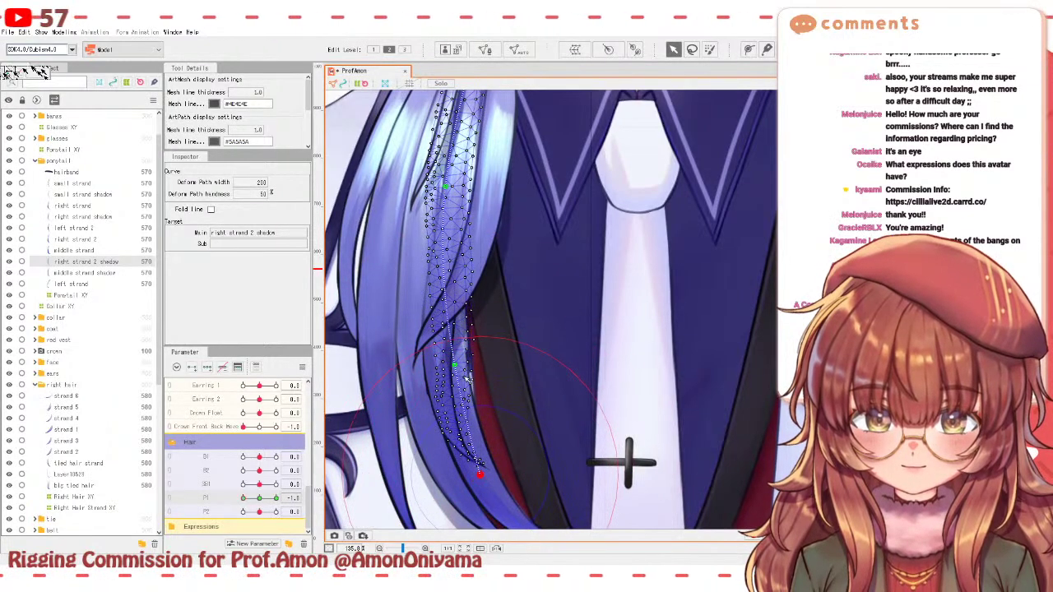
pyautogui.moveTo(453, 365); pyautogui.dragTo(445, 365)
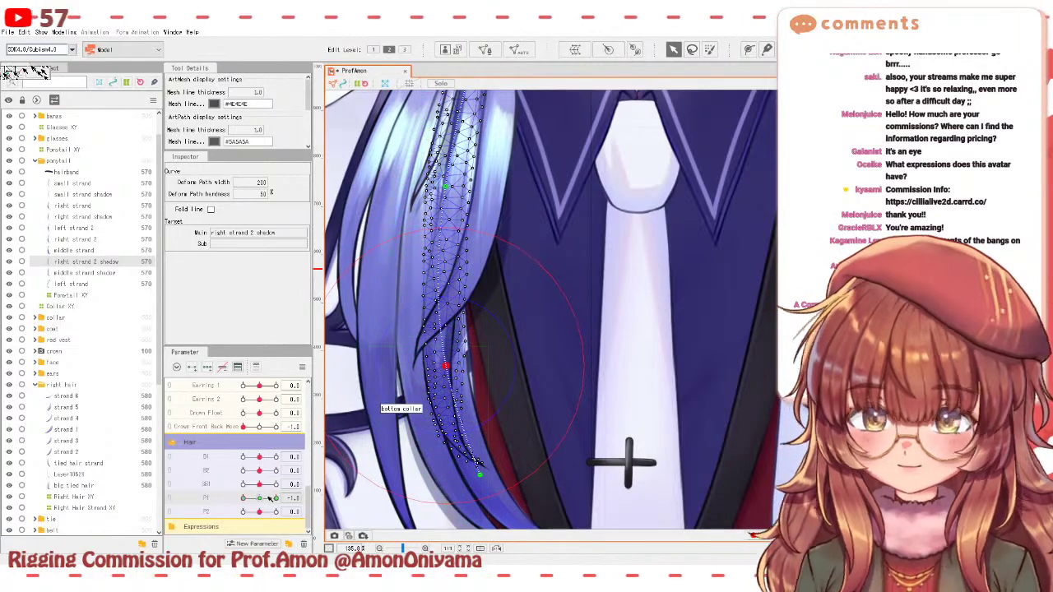
# - Return P1 to neutral, add three P2 keyforms to right strand 2 shadow, and bend its tip to follow right strand 2
pyautogui.moveTo(268, 499)
pyautogui.mouseDown()
pyautogui.moveTo(247, 498)
pyautogui.moveTo(275, 497)
pyautogui.moveTo(253, 497)
pyautogui.moveTo(263, 498)
pyautogui.moveTo(255, 487)
pyautogui.moveTo(267, 493)
pyautogui.moveTo(261, 509)
pyautogui.moveTo(280, 510)
pyautogui.moveTo(260, 510)
pyautogui.moveTo(277, 511)
pyautogui.mouseUp()
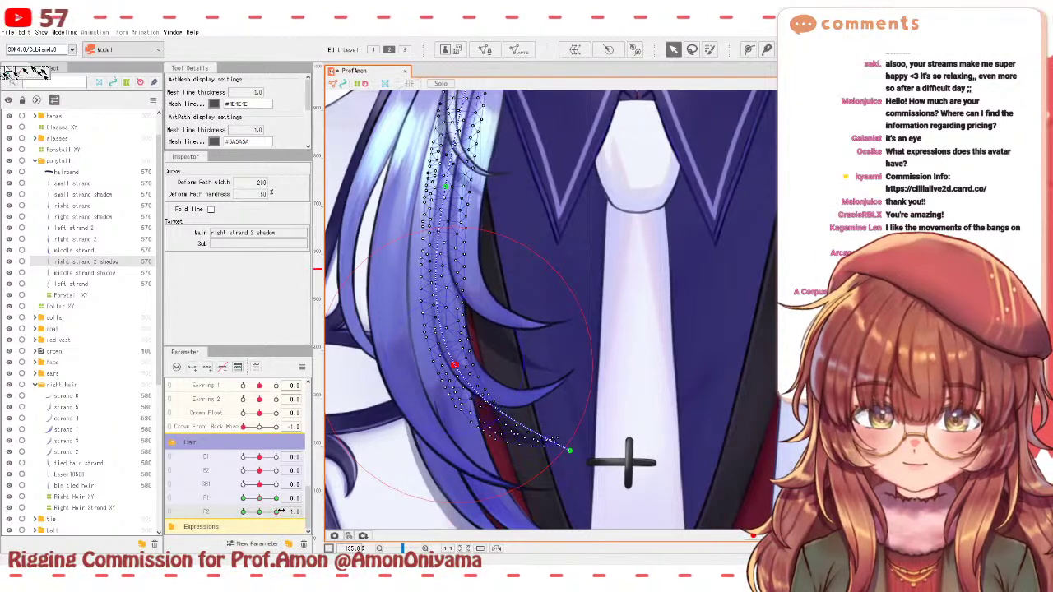
pyautogui.moveTo(569, 450); pyautogui.dragTo(534, 471)
pyautogui.moveTo(256, 514); pyautogui.dragTo(275, 512)
# - With P1 at 1 and P2 at -1, bend the lower part and tip of right strand 2 shadow to hang down under right strand 2
pyautogui.moveTo(599, 417); pyautogui.dragTo(527, 462)
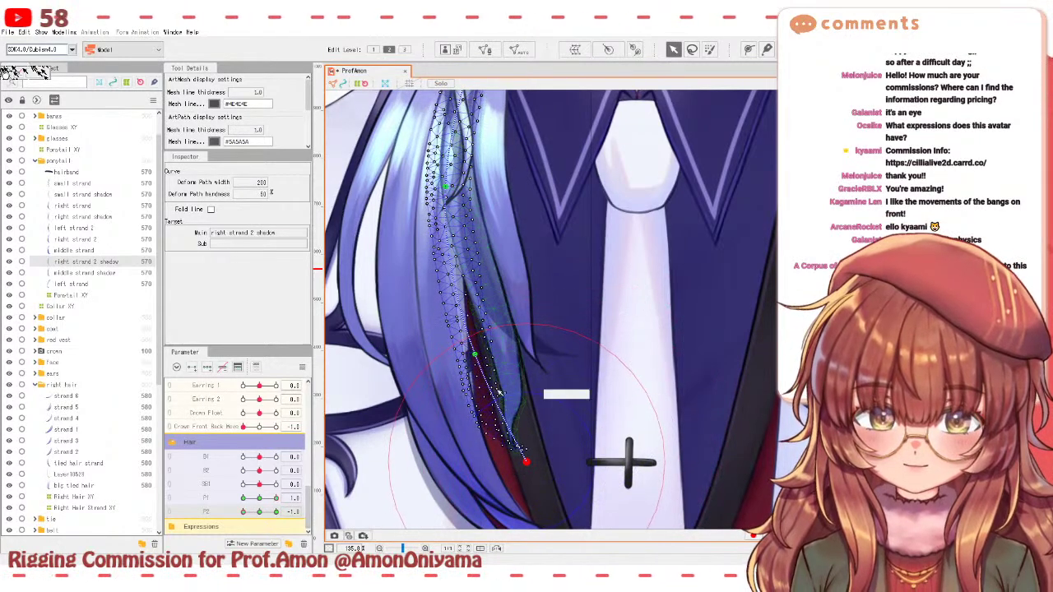
pyautogui.moveTo(483, 352); pyautogui.dragTo(497, 350)
pyautogui.moveTo(527, 462); pyautogui.dragTo(506, 462)
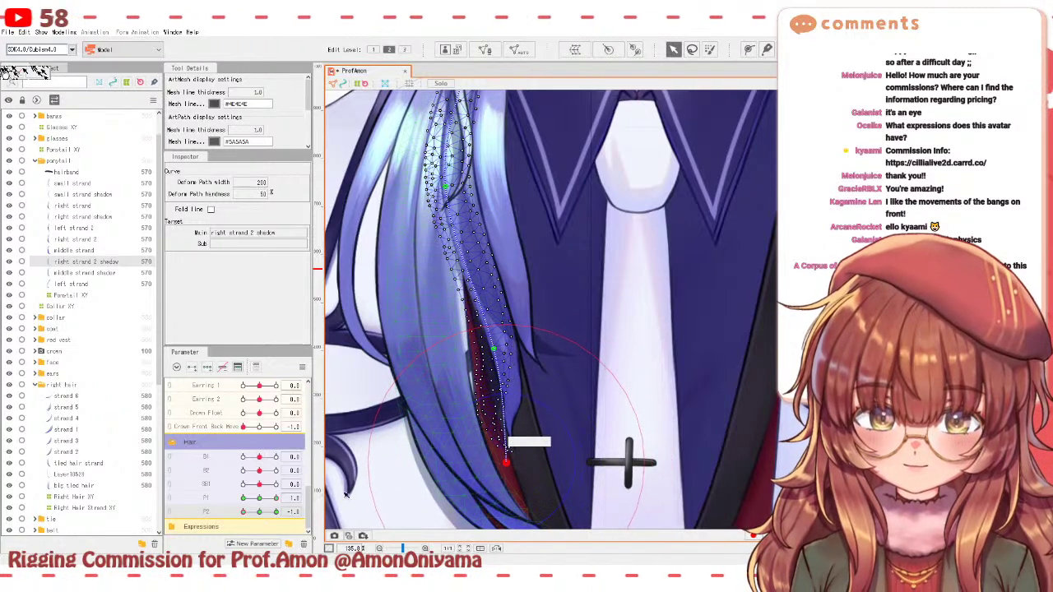
# - With P1 at -1 and P2 at 1, bend the tip of right strand 2 shadow toward the necktie, and return both parameters to neutral
pyautogui.click(259, 511)
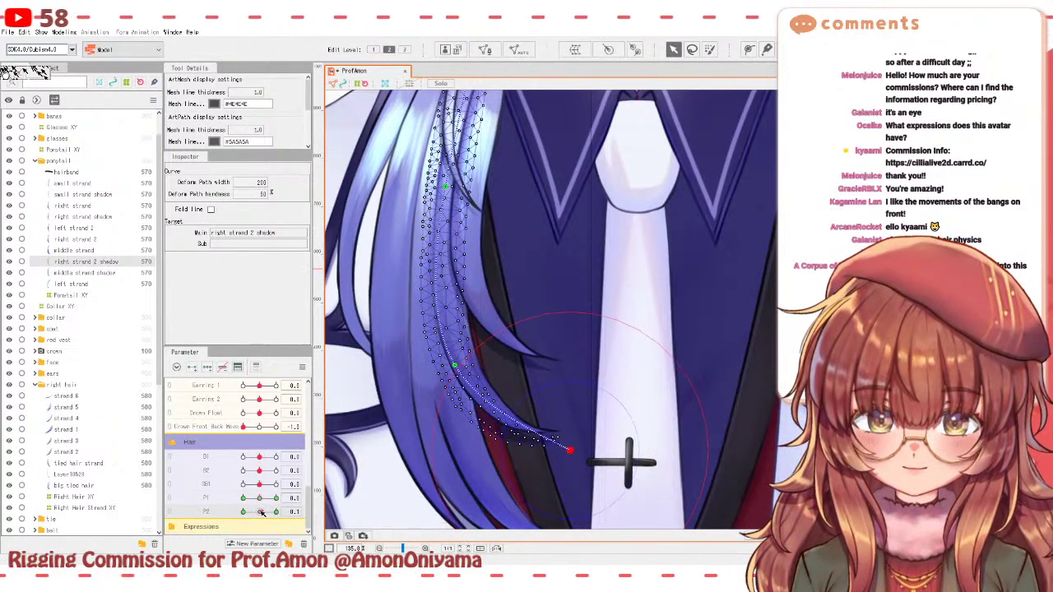
pyautogui.moveTo(265, 513)
pyautogui.mouseDown()
pyautogui.moveTo(247, 512)
pyautogui.moveTo(276, 512)
pyautogui.mouseUp()
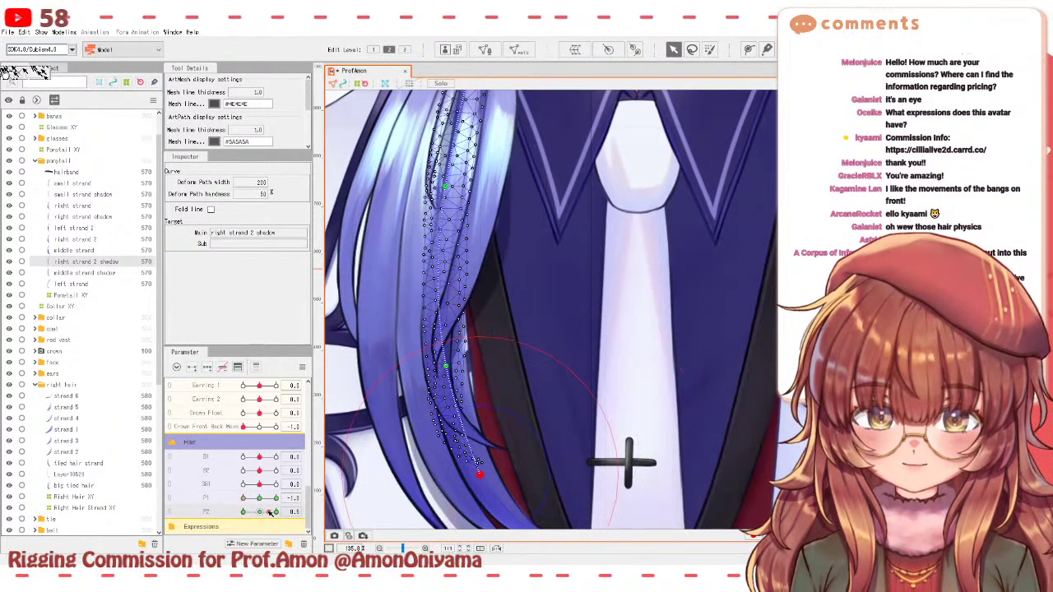
pyautogui.moveTo(487, 466); pyautogui.dragTo(503, 459)
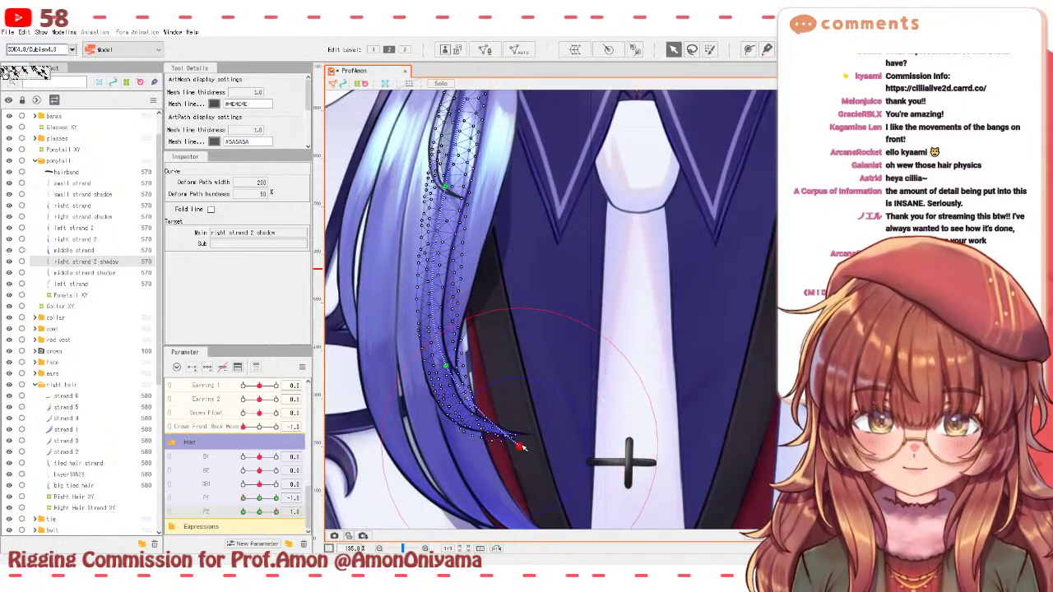
pyautogui.moveTo(274, 513)
pyautogui.mouseDown()
pyautogui.moveTo(254, 510)
pyautogui.moveTo(262, 512)
pyautogui.mouseUp()
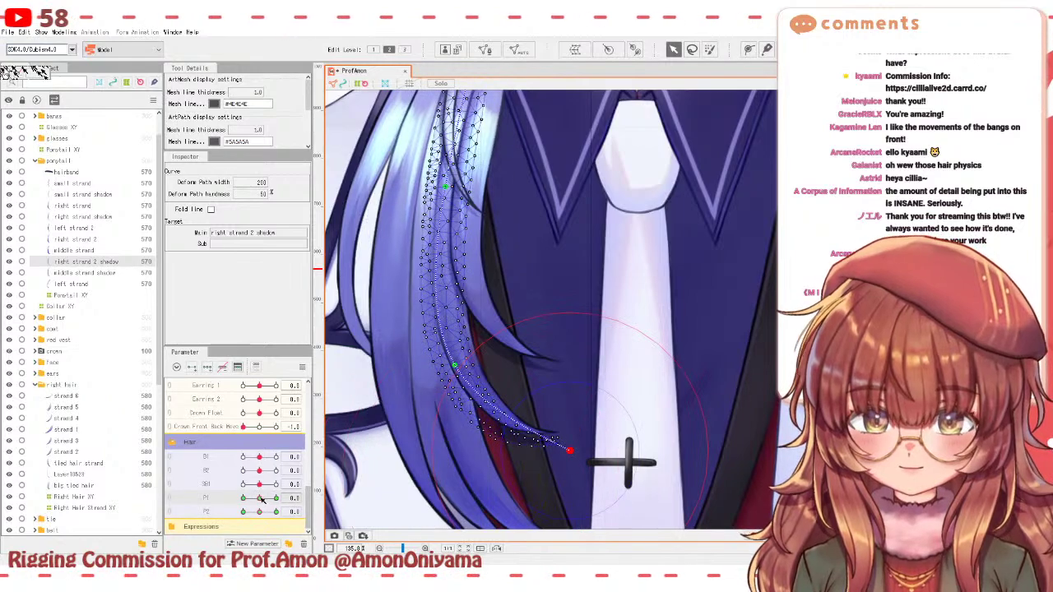
# - Select the middle strand of the ponytail and give it three P1 keyforms
pyautogui.scroll(-3, 510, 249)
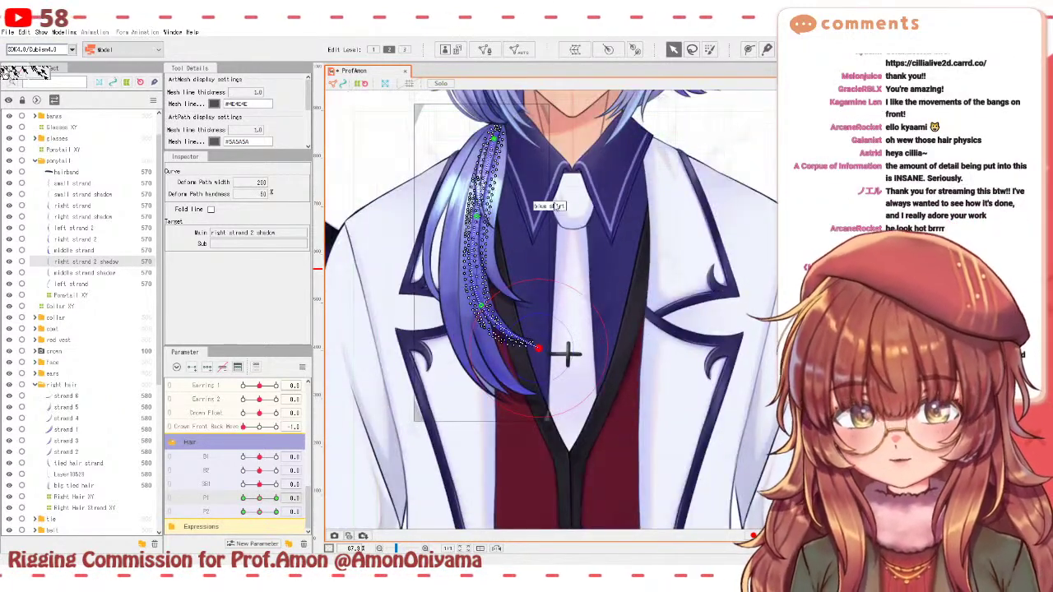
pyautogui.scroll(2, 551, 210)
pyautogui.scroll(-2, 609, 197)
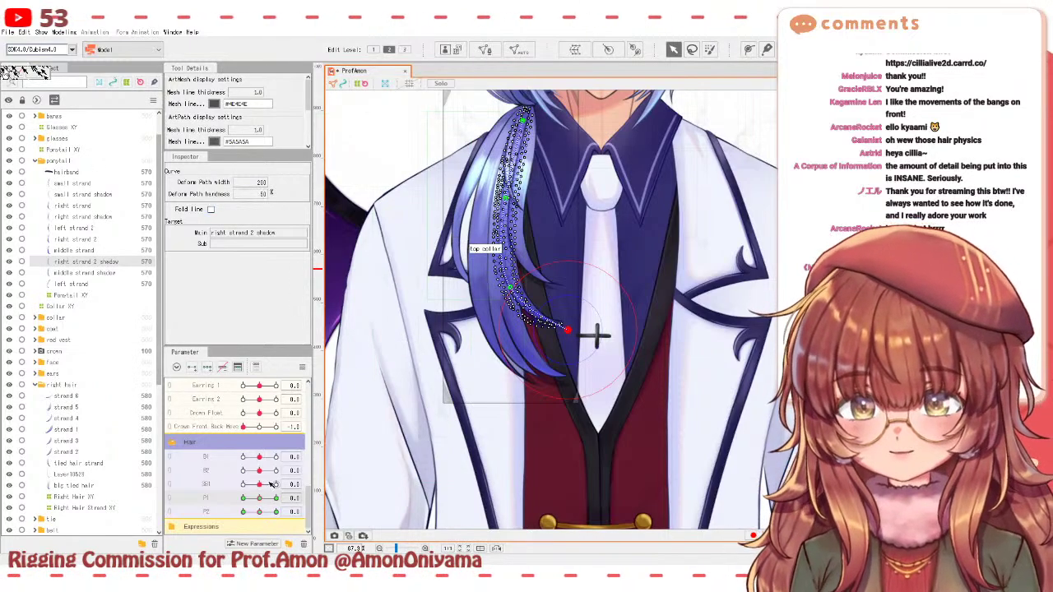
pyautogui.moveTo(259, 498); pyautogui.dragTo(261, 498)
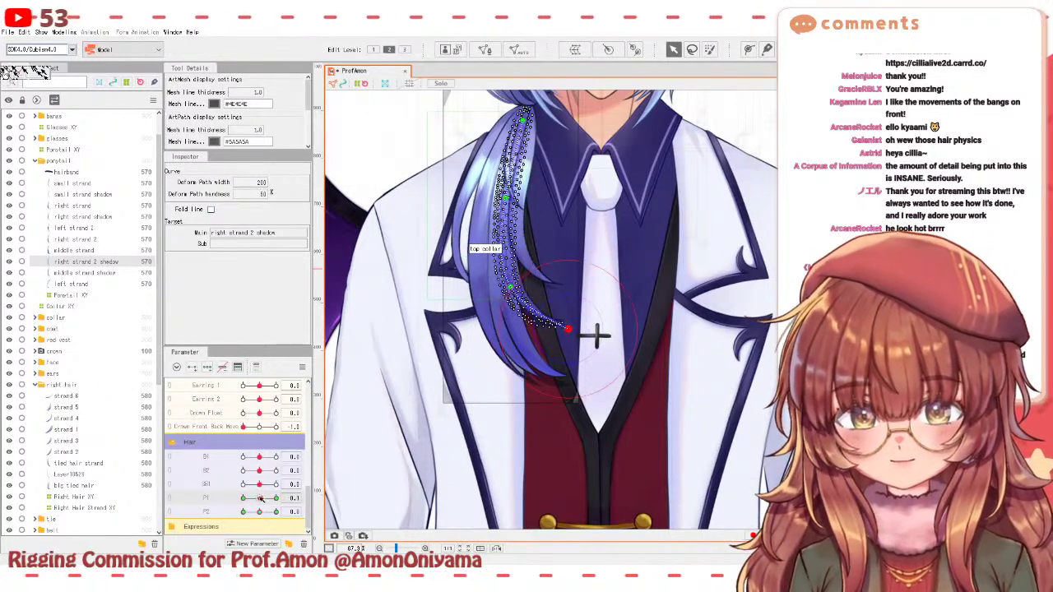
pyautogui.click(78, 252)
pyautogui.moveTo(260, 499)
pyautogui.mouseDown()
pyautogui.moveTo(244, 498)
pyautogui.moveTo(275, 498)
pyautogui.mouseUp()
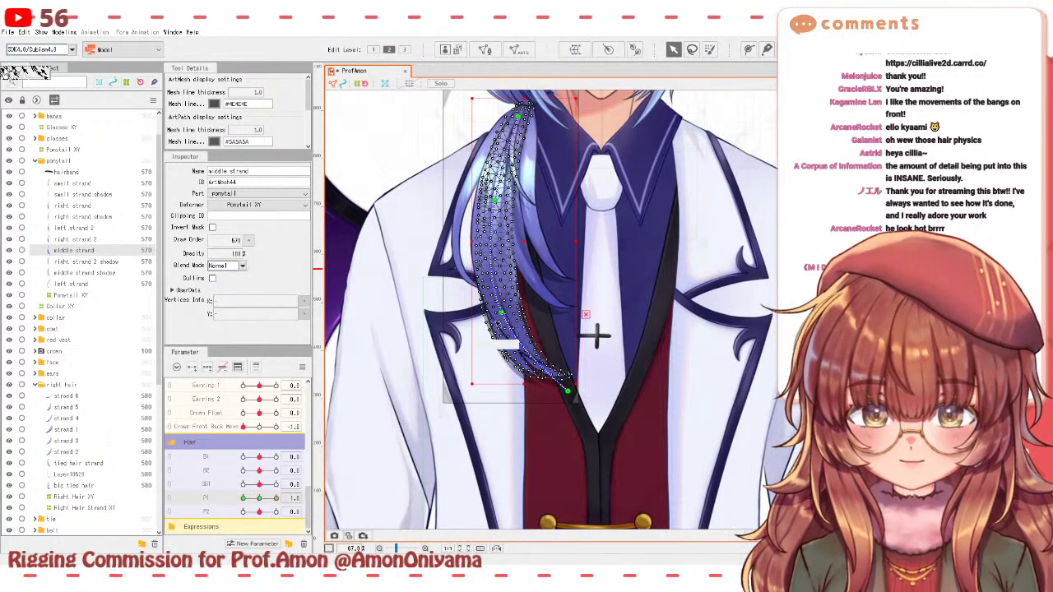
# - At P1 1, bend the middle strand's lower part and tip up toward the necktie's cross
pyautogui.scroll(2, 488, 357)
pyautogui.click(583, 351)
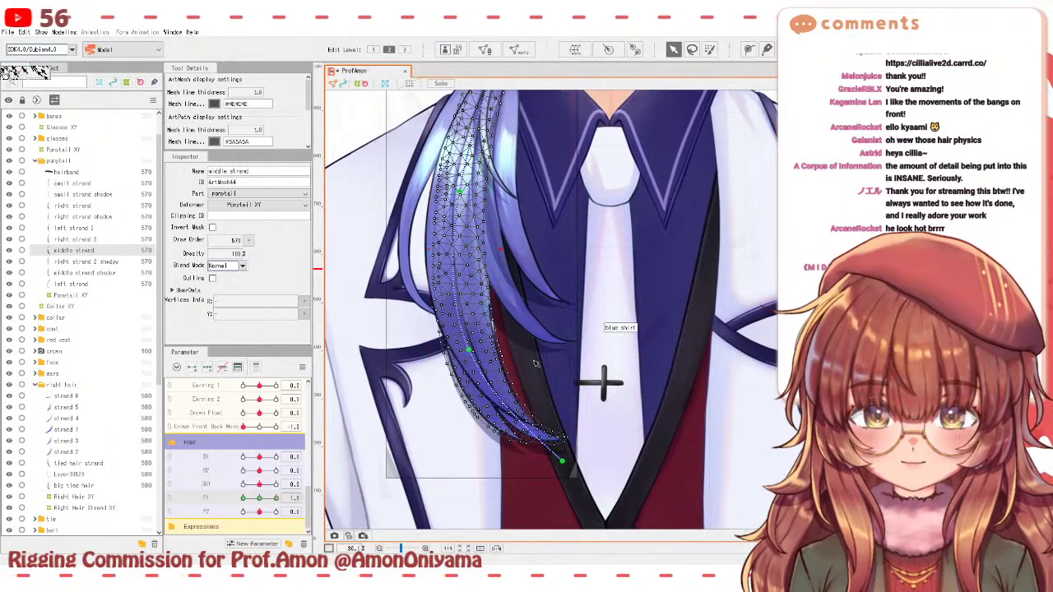
pyautogui.moveTo(469, 351); pyautogui.dragTo(486, 348)
pyautogui.moveTo(564, 463); pyautogui.dragTo(599, 424)
pyautogui.moveTo(485, 347); pyautogui.dragTo(493, 343)
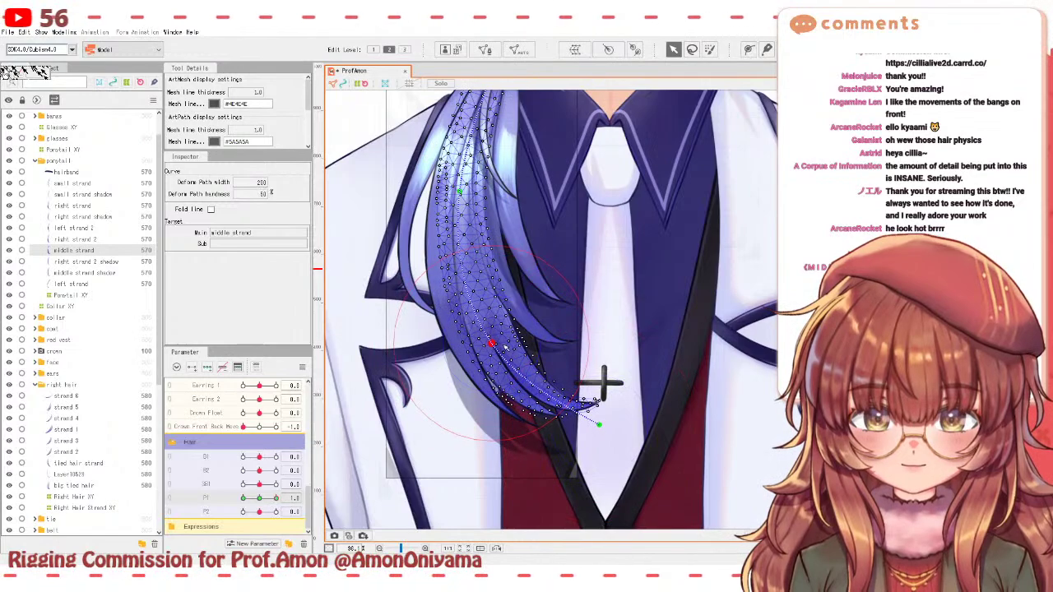
pyautogui.moveTo(599, 425); pyautogui.dragTo(612, 409)
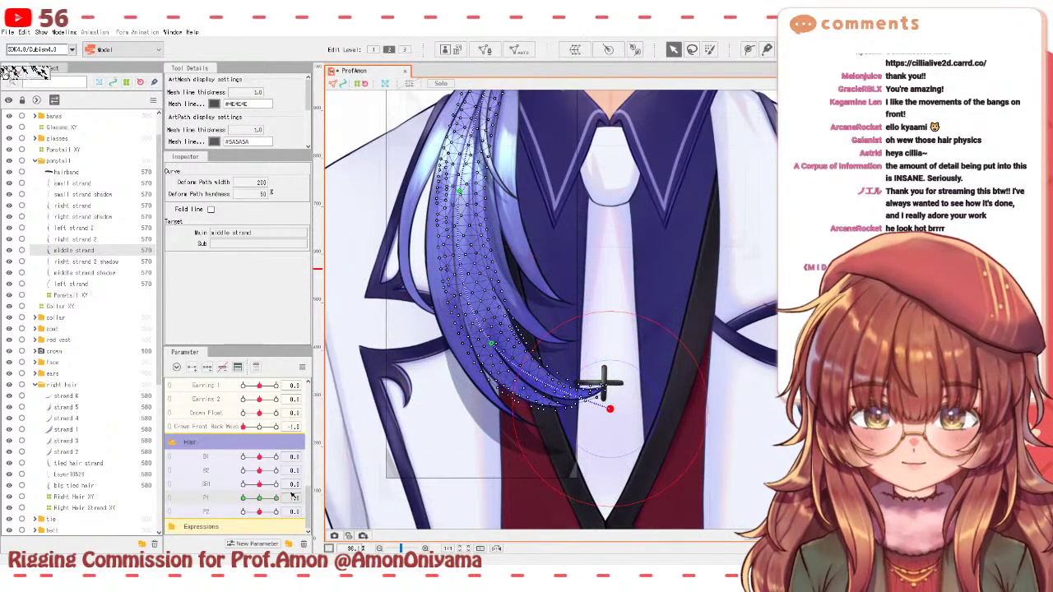
# - At P1 -1, bend the middle strand's lower part and tip straight down, away from the necktie, and return P1 to neutral
pyautogui.hotkey('ctrl', 'z')
pyautogui.hotkey('ctrl', 'z')
pyautogui.hotkey('ctrl', 'z')
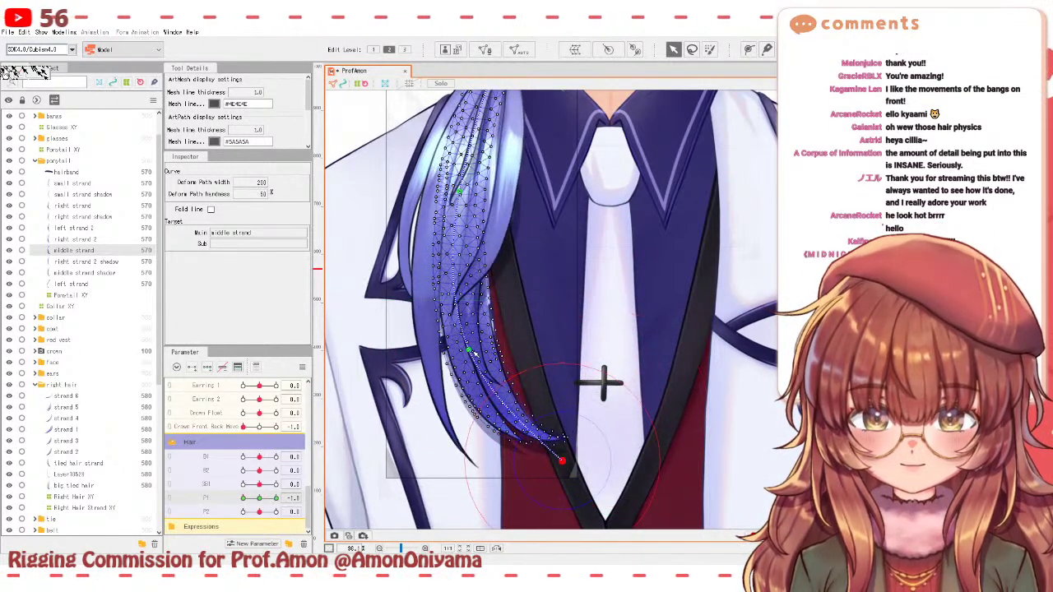
pyautogui.moveTo(562, 461); pyautogui.dragTo(454, 489)
pyautogui.moveTo(462, 349); pyautogui.dragTo(456, 349)
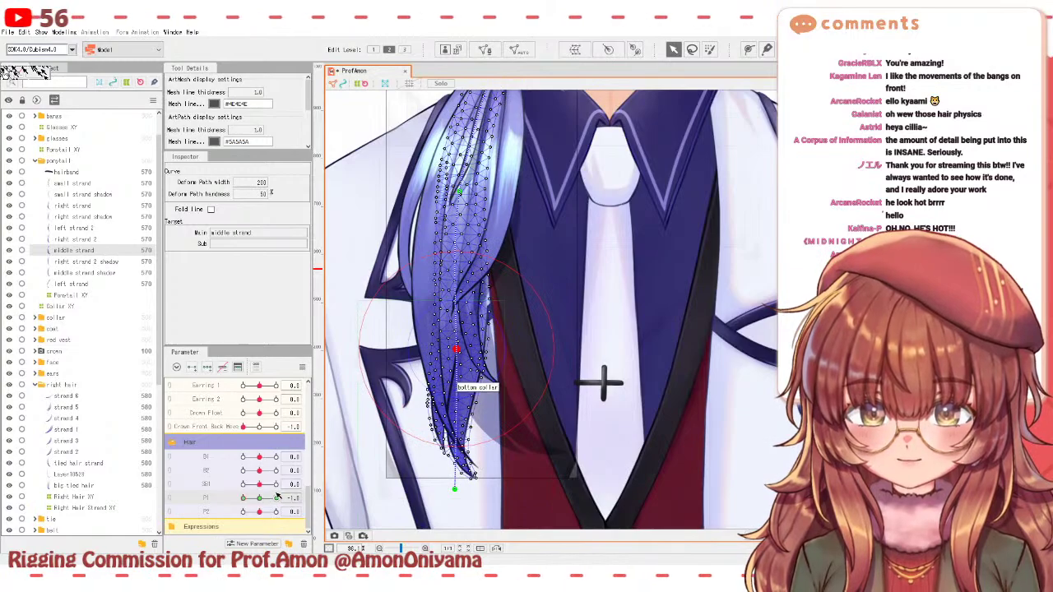
pyautogui.moveTo(251, 498)
pyautogui.mouseDown()
pyautogui.moveTo(273, 498)
pyautogui.moveTo(237, 497)
pyautogui.mouseUp()
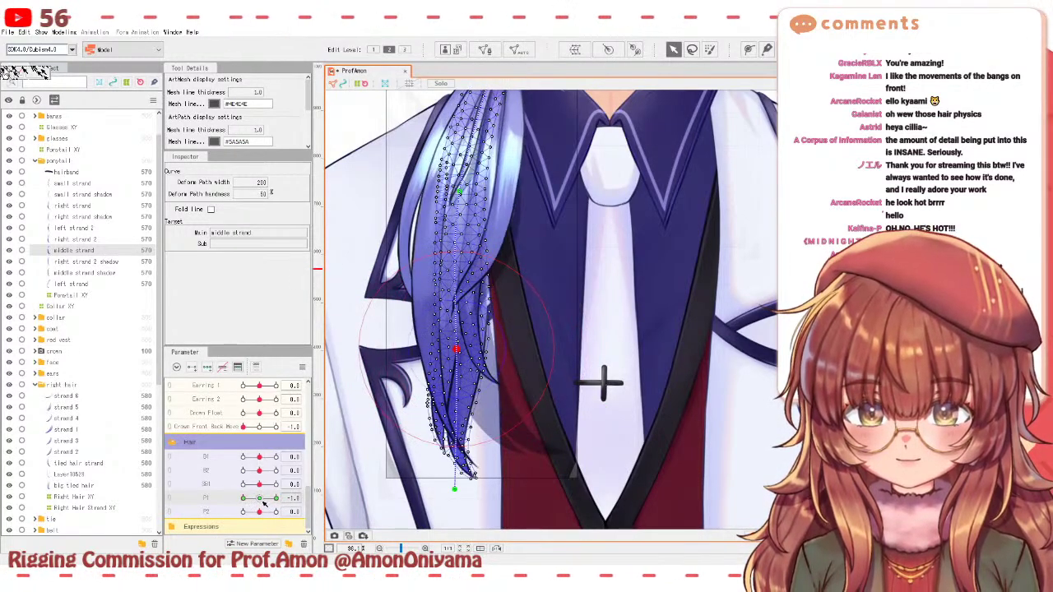
pyautogui.click(264, 504)
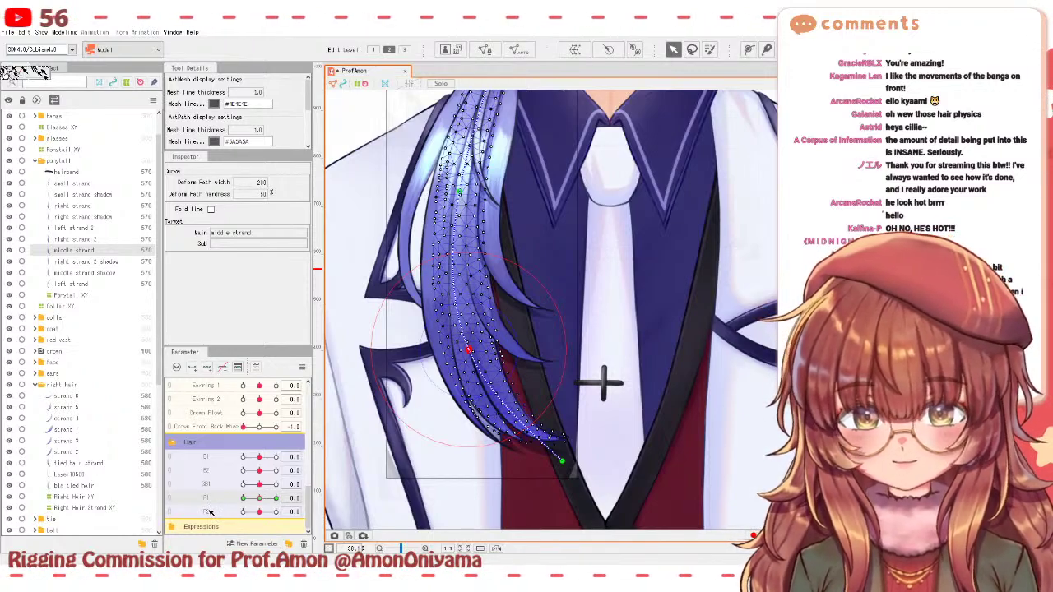
# - Add three P2 keyforms to the middle strand, curling its tip up to the necktie at 1 and pointing it down at -1
pyautogui.click(207, 369)
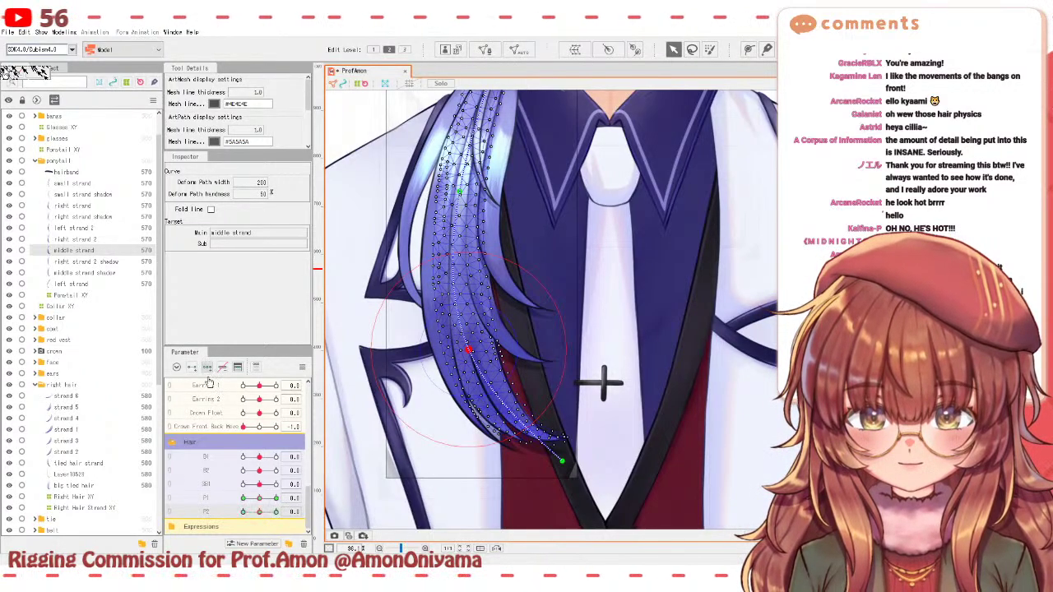
pyautogui.moveTo(259, 511); pyautogui.dragTo(280, 511)
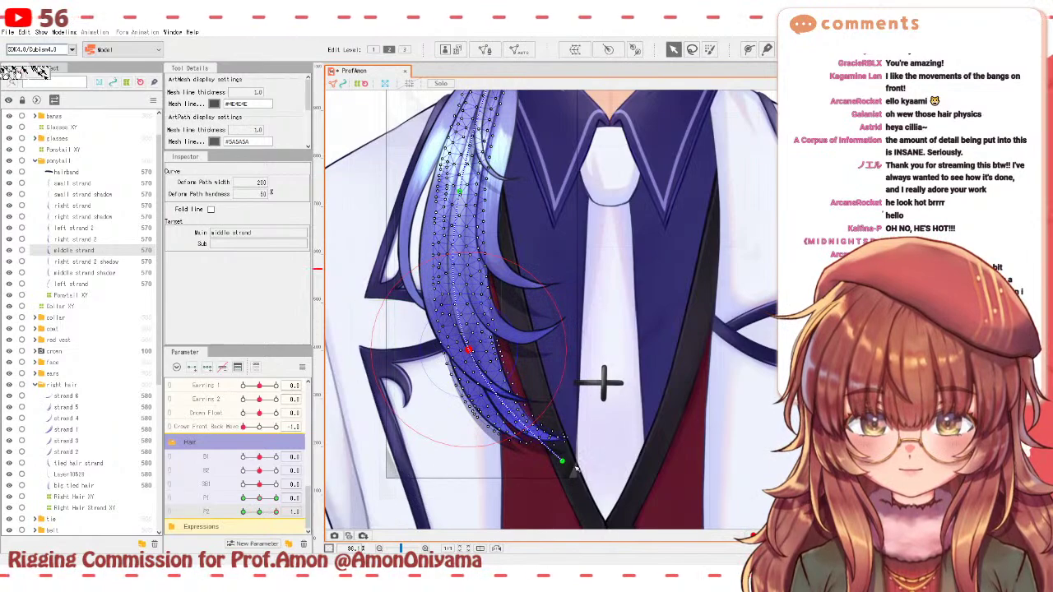
pyautogui.moveTo(562, 459); pyautogui.dragTo(607, 397)
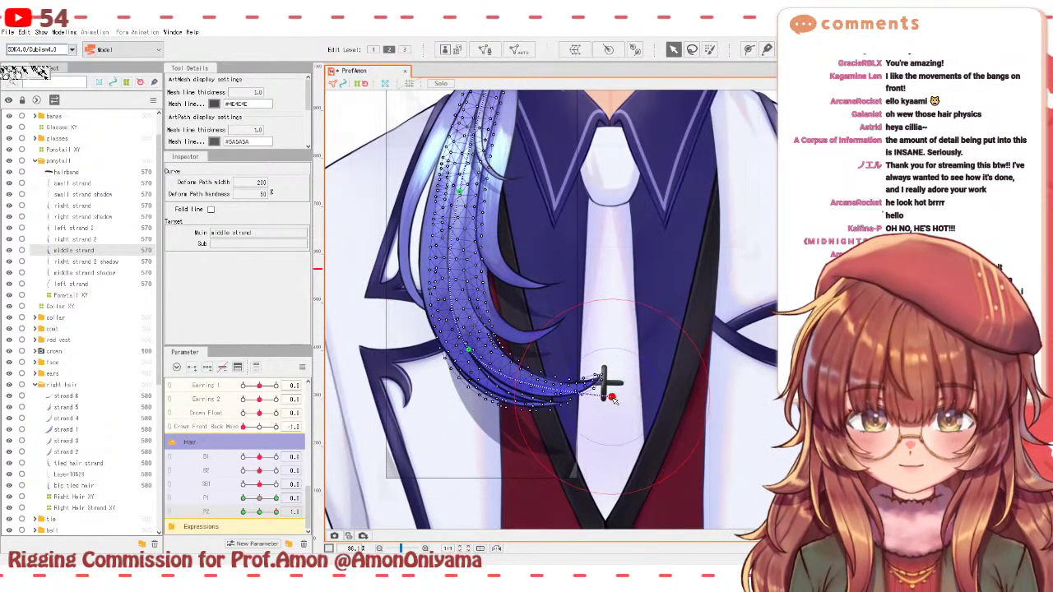
pyautogui.moveTo(280, 511); pyautogui.dragTo(244, 511)
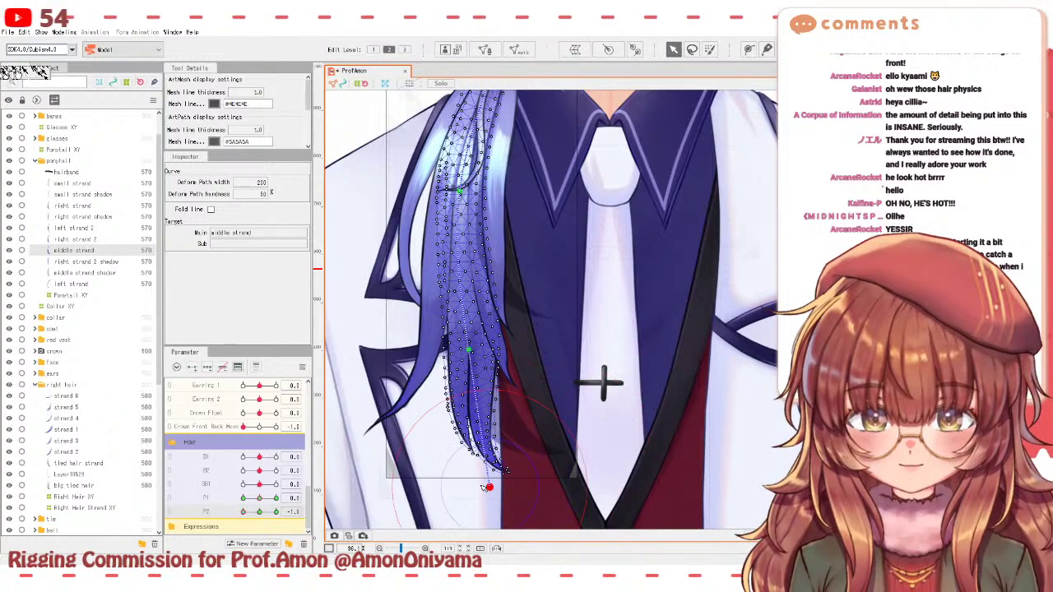
# - With P1 at -1, bend the middle strand's tip away from the necktie at P2 -1 and toward it at P2 1
pyautogui.moveTo(247, 511)
pyautogui.mouseDown()
pyautogui.moveTo(278, 511)
pyautogui.moveTo(233, 511)
pyautogui.moveTo(251, 498)
pyautogui.moveTo(234, 512)
pyautogui.mouseUp()
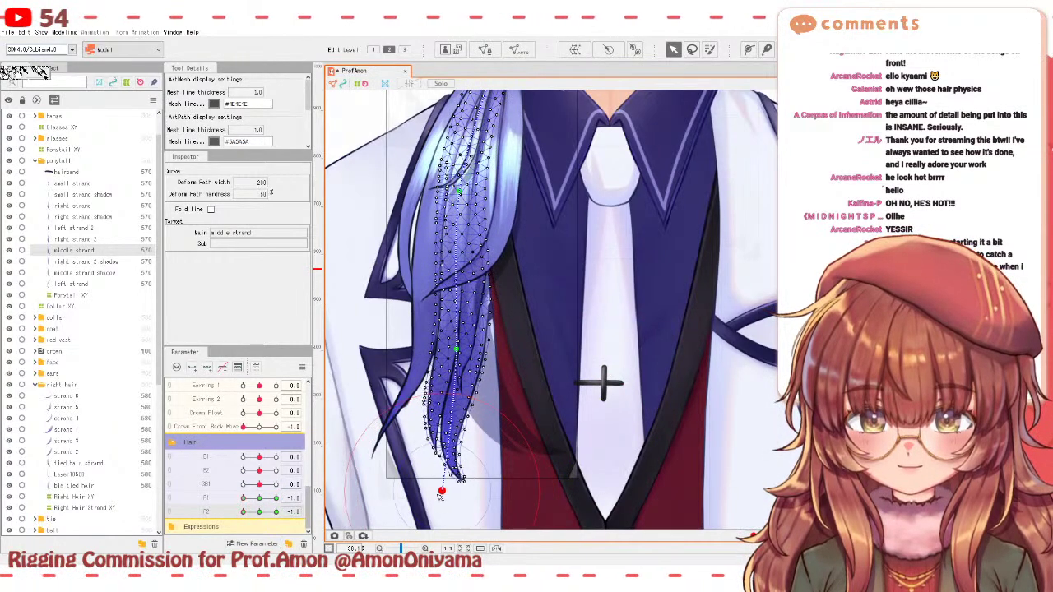
pyautogui.moveTo(440, 493)
pyautogui.mouseDown()
pyautogui.moveTo(413, 486)
pyautogui.moveTo(456, 491)
pyautogui.moveTo(530, 471)
pyautogui.mouseUp()
pyautogui.moveTo(264, 514); pyautogui.dragTo(235, 512)
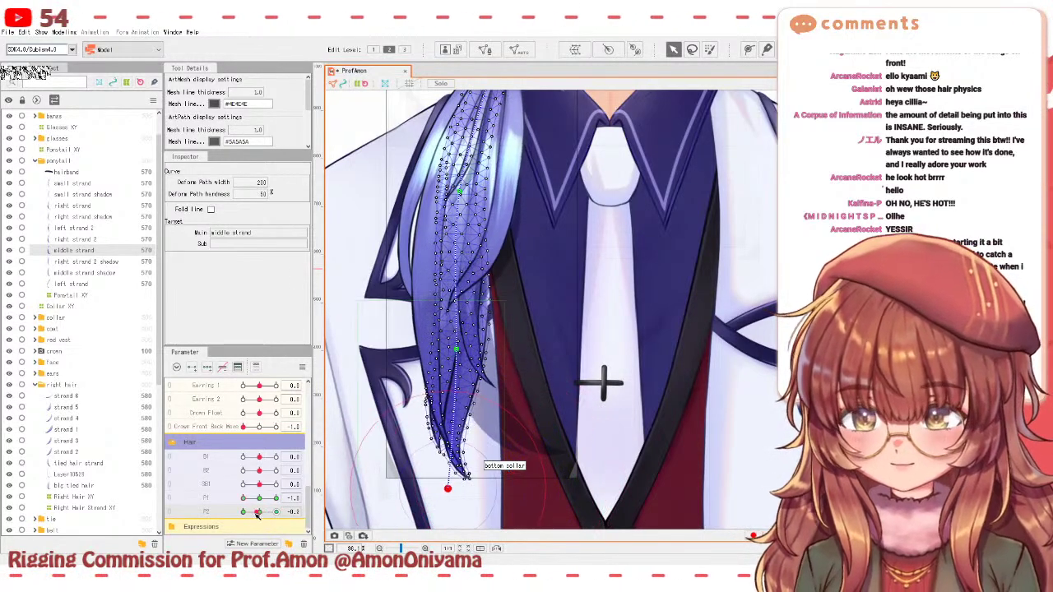
pyautogui.moveTo(276, 512); pyautogui.dragTo(260, 511)
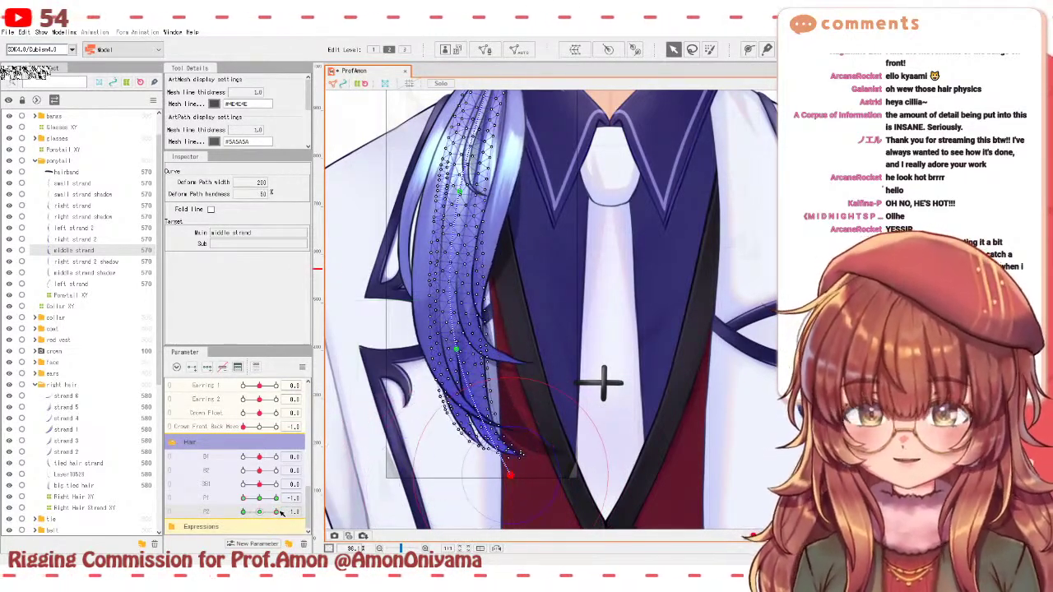
# - With P1 at 1 and P2 at -1, bend the middle strand's tip down away from the necktie, and return both parameters to neutral
pyautogui.click(259, 498)
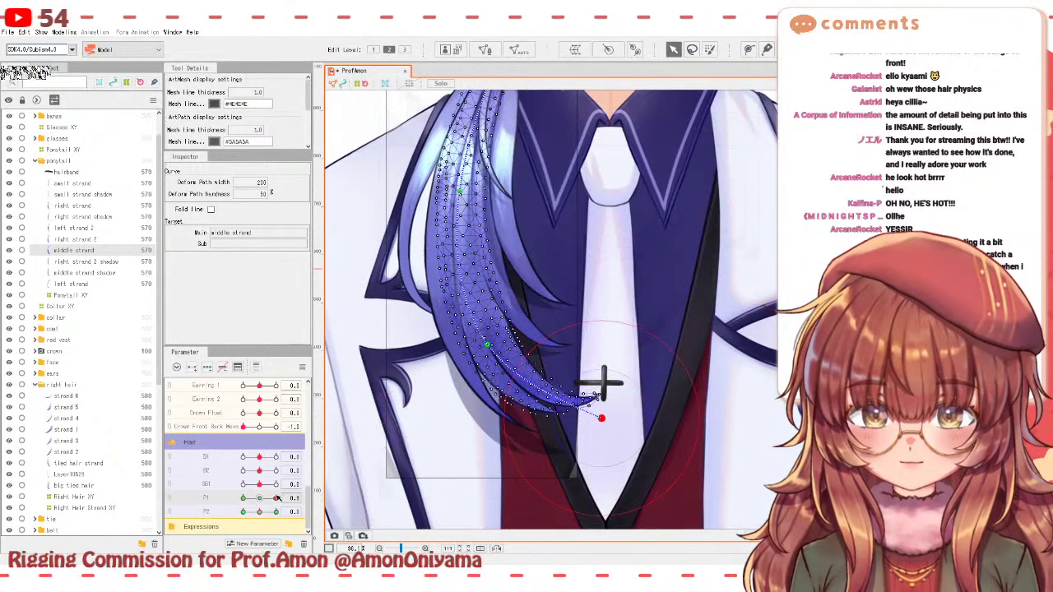
pyautogui.moveTo(260, 498)
pyautogui.mouseDown()
pyautogui.moveTo(234, 495)
pyautogui.moveTo(278, 497)
pyautogui.mouseUp()
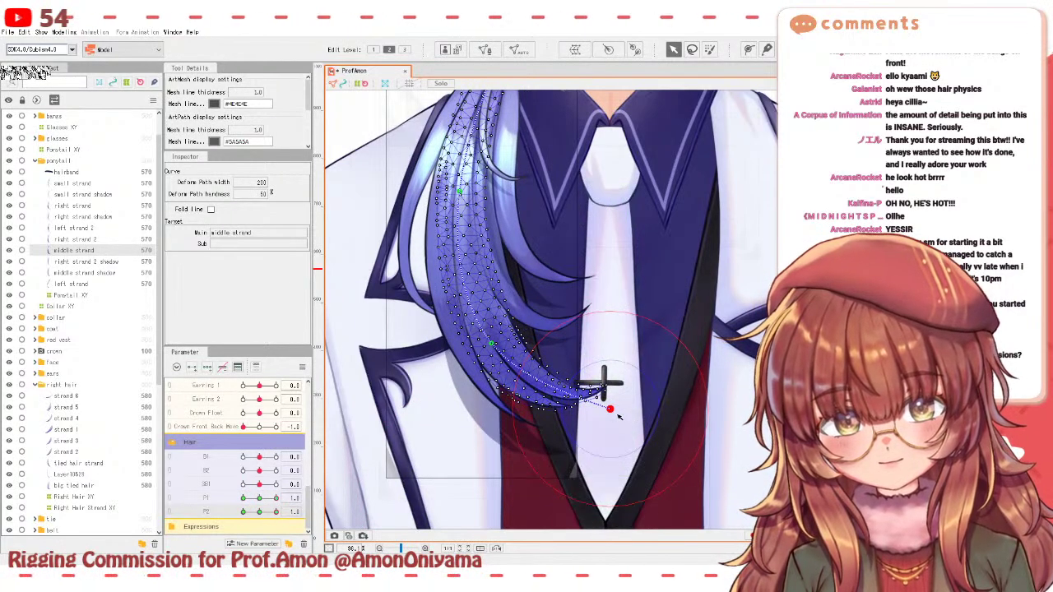
pyautogui.moveTo(613, 414); pyautogui.dragTo(537, 455)
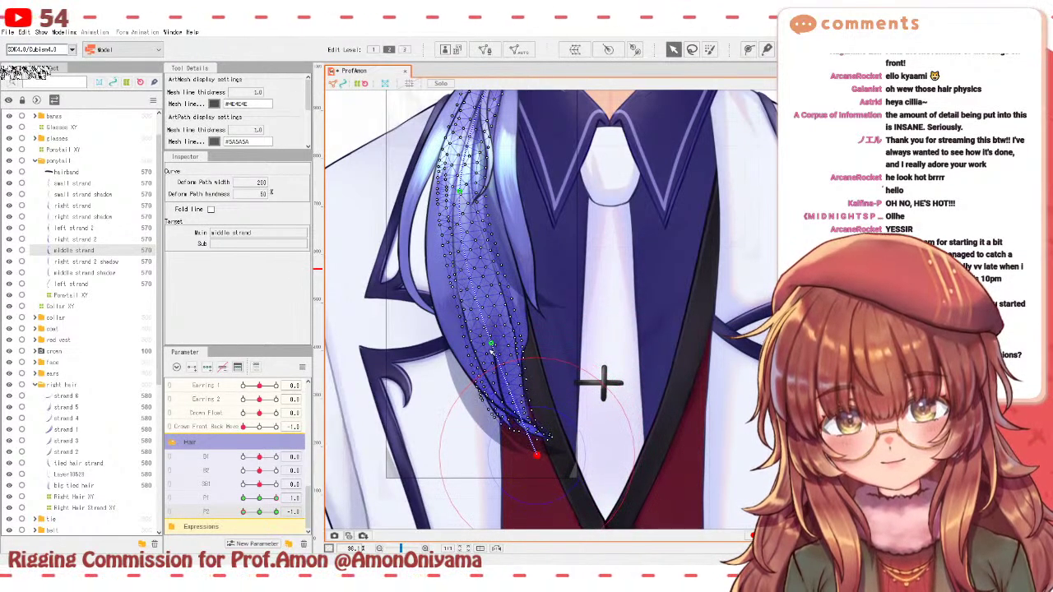
pyautogui.click(259, 512)
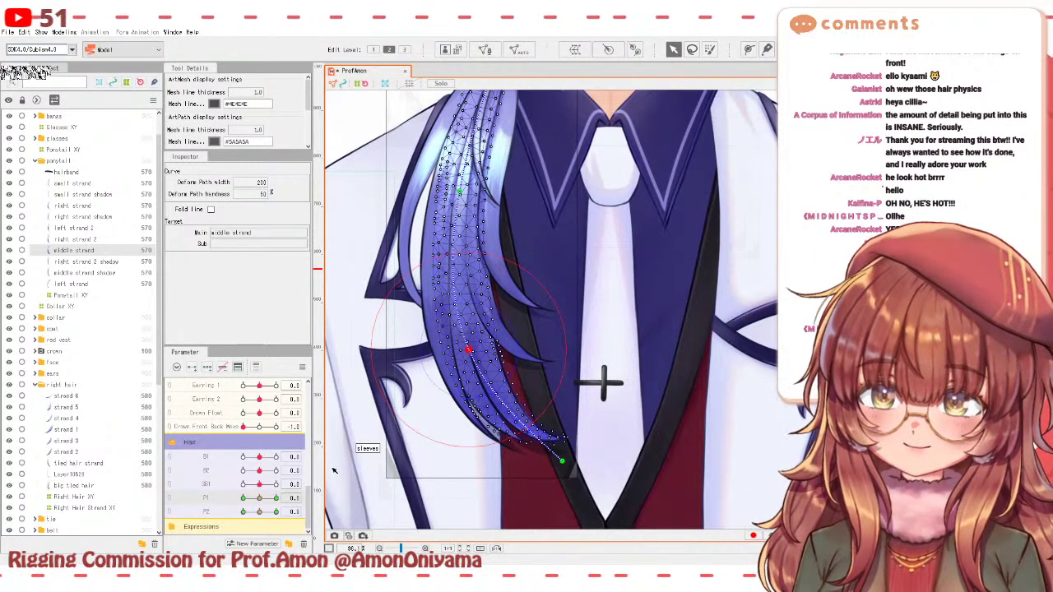
pyautogui.click(64, 31)
pyautogui.click(94, 217)
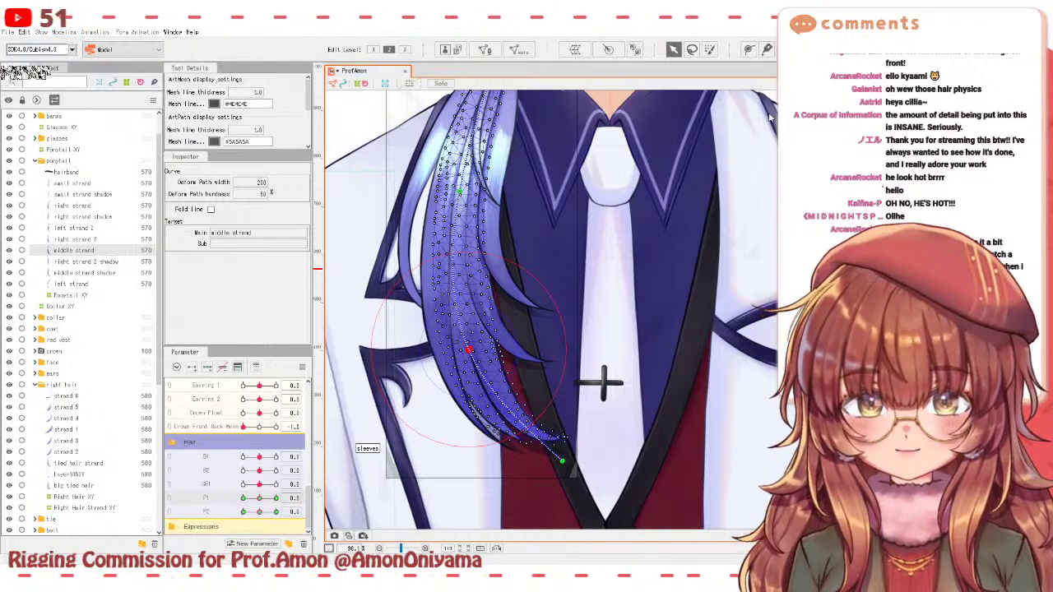
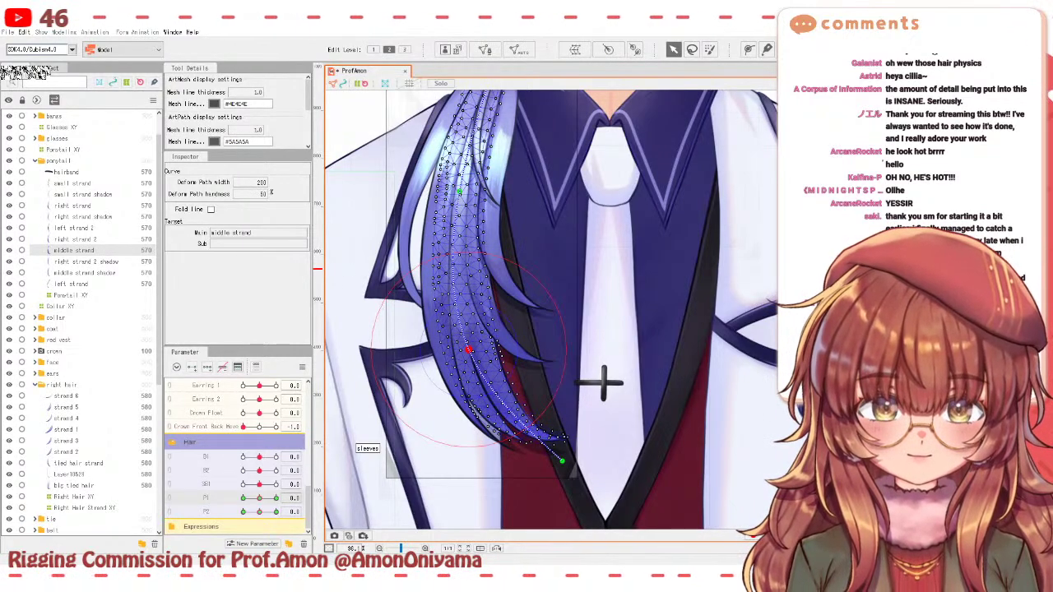
# - Reshape left strand 2's tip at P2 -1 with P1 at 0 and at -1, and return both parameters to neutral
pyautogui.click(457, 206)
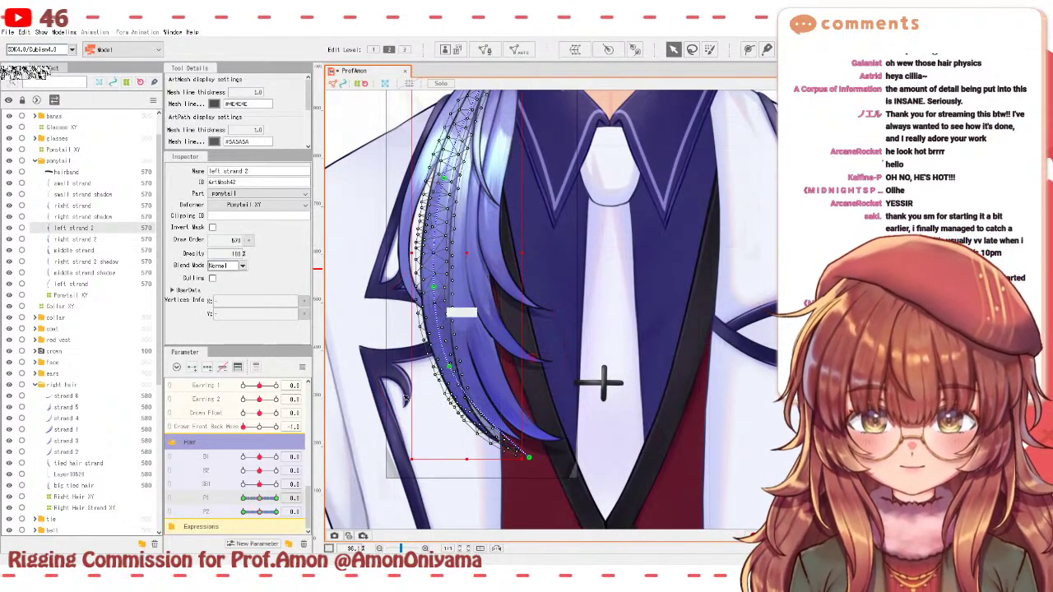
pyautogui.click(269, 500)
pyautogui.moveTo(270, 499); pyautogui.dragTo(239, 515)
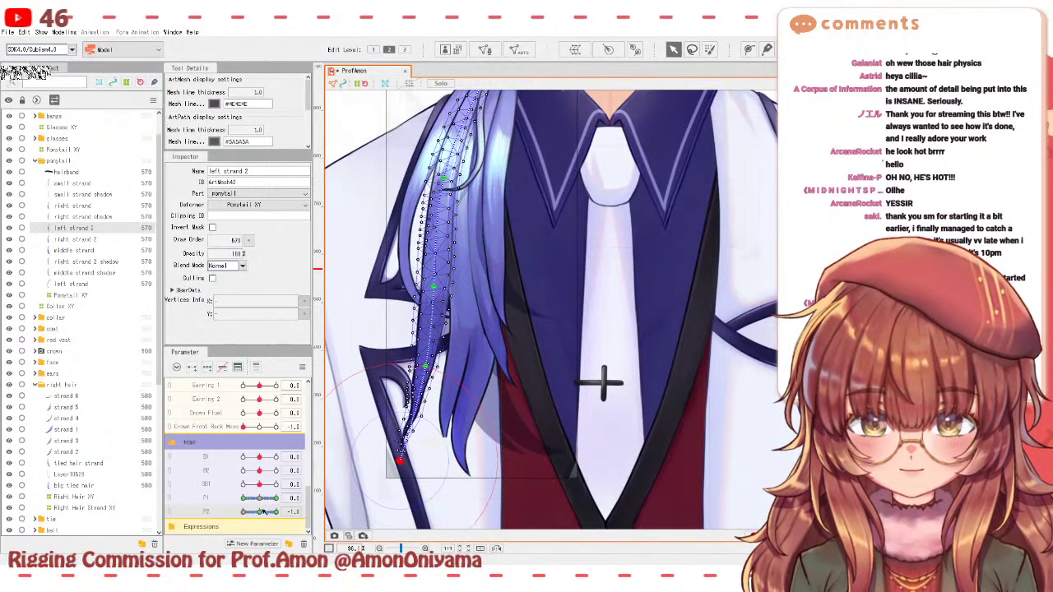
pyautogui.moveTo(243, 512)
pyautogui.mouseDown()
pyautogui.moveTo(257, 508)
pyautogui.moveTo(244, 512)
pyautogui.mouseUp()
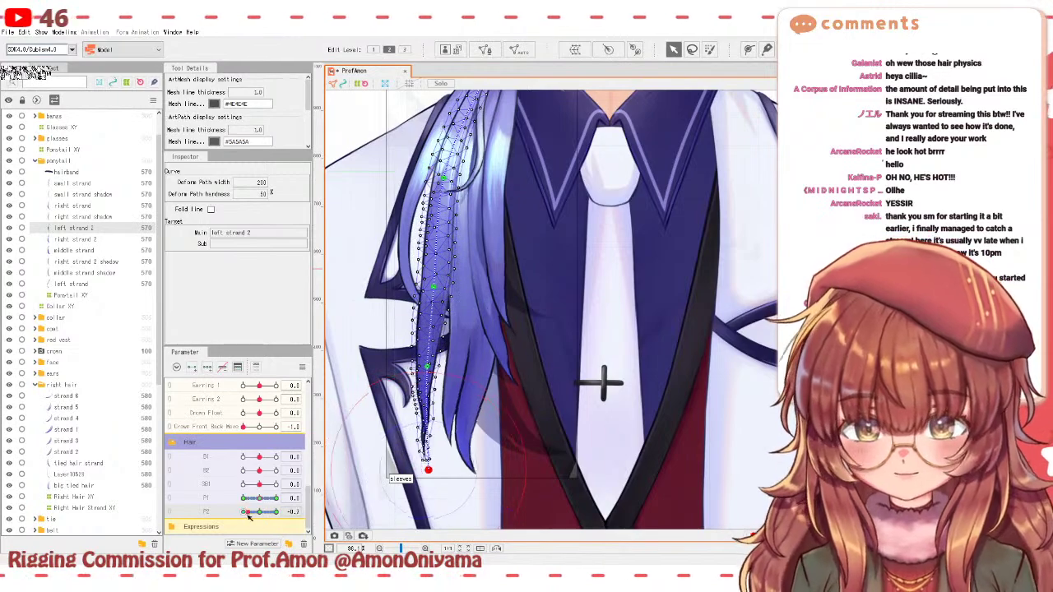
pyautogui.moveTo(244, 512); pyautogui.dragTo(292, 500)
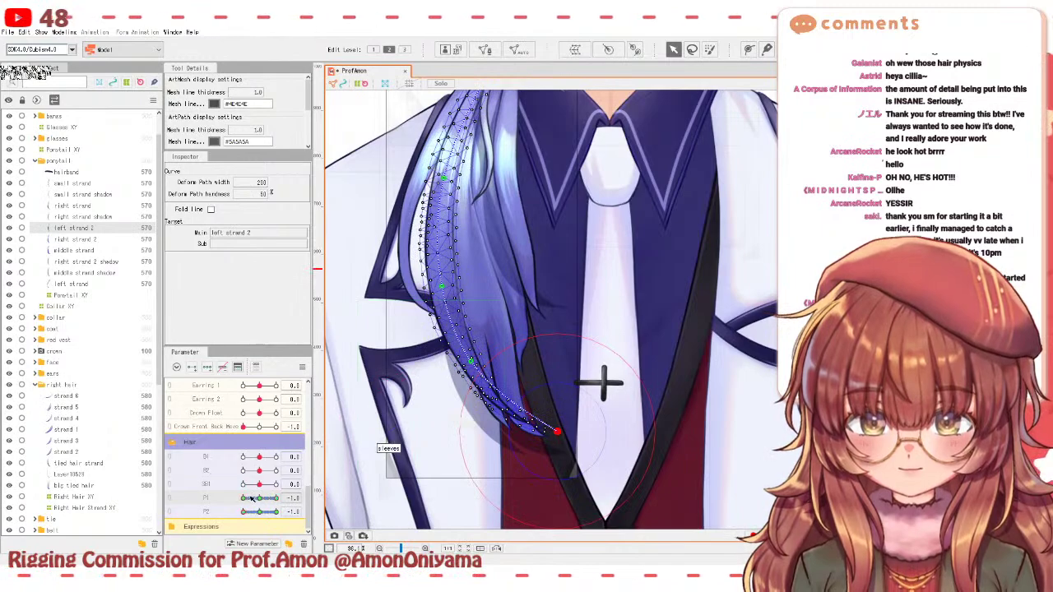
pyautogui.click(246, 499)
pyautogui.moveTo(390, 473); pyautogui.dragTo(394, 475)
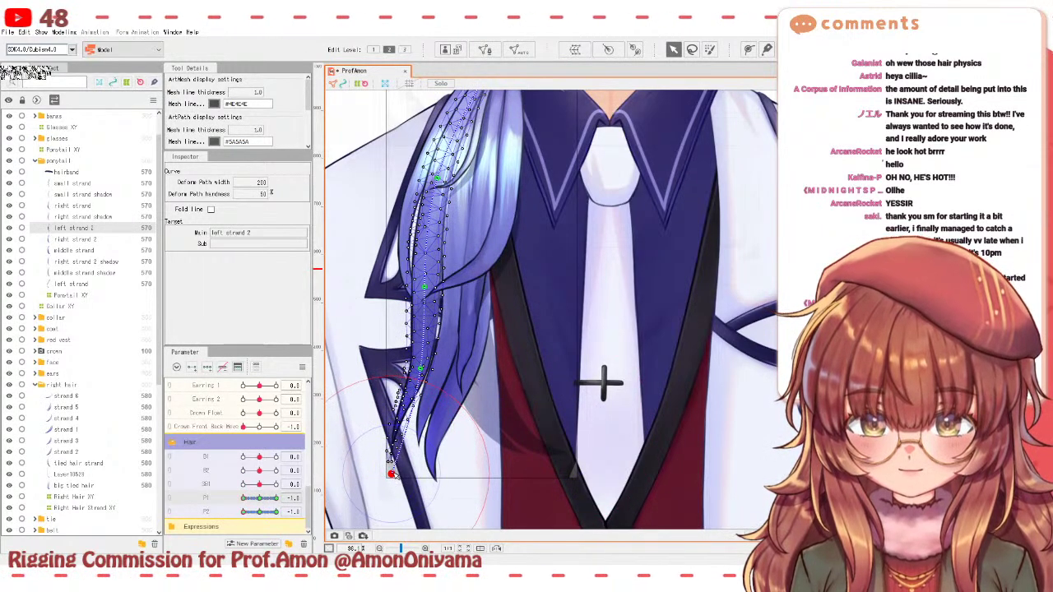
pyautogui.moveTo(244, 504); pyautogui.dragTo(259, 499)
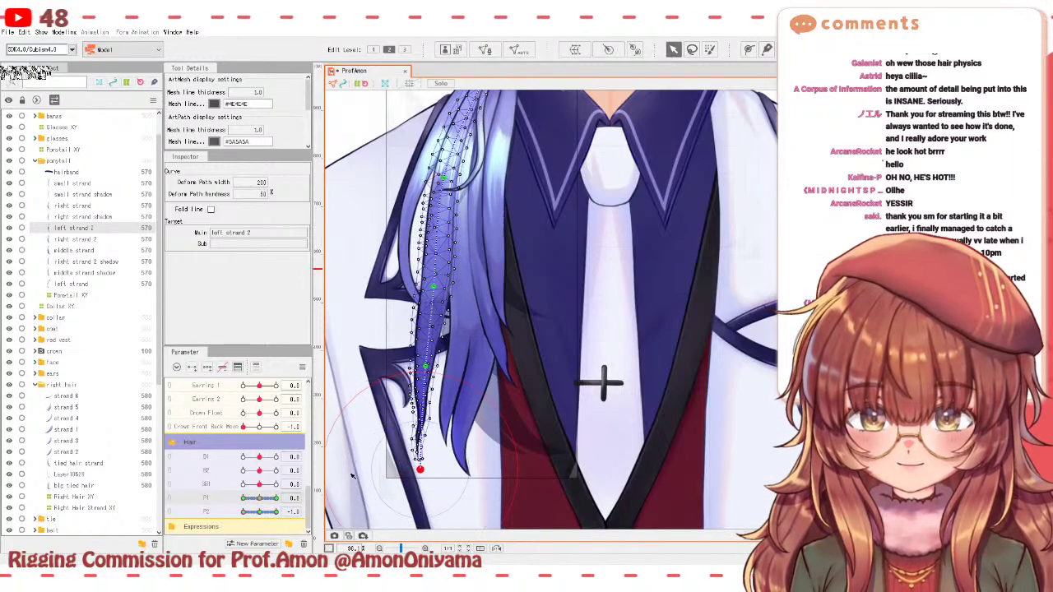
pyautogui.click(260, 510)
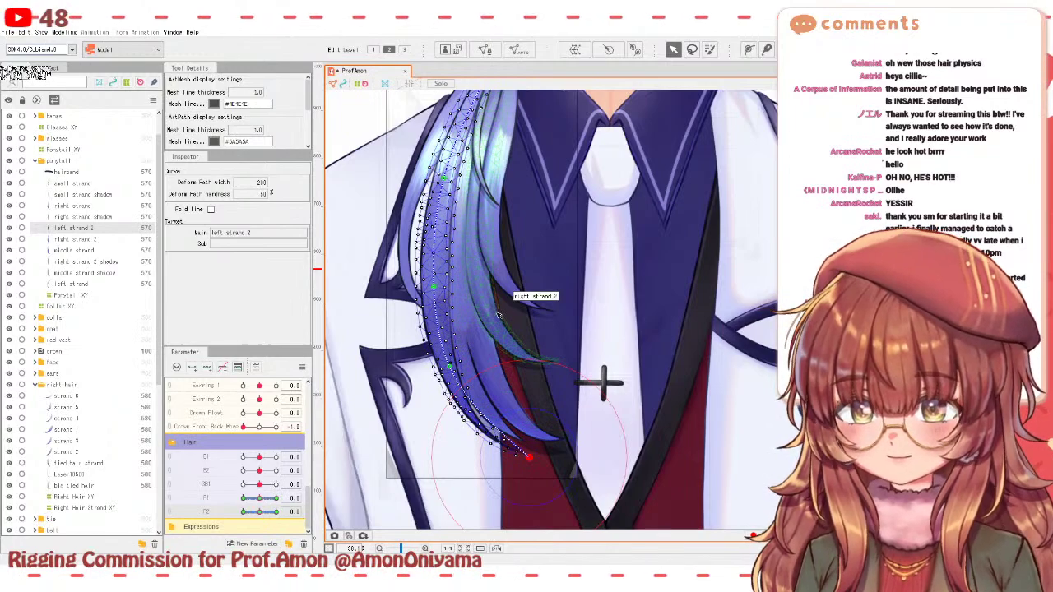
# - Add three P1 keyforms to the left strand and bend its lower part and tip toward the necktie at P1 1
pyautogui.scroll(-3, 514, 301)
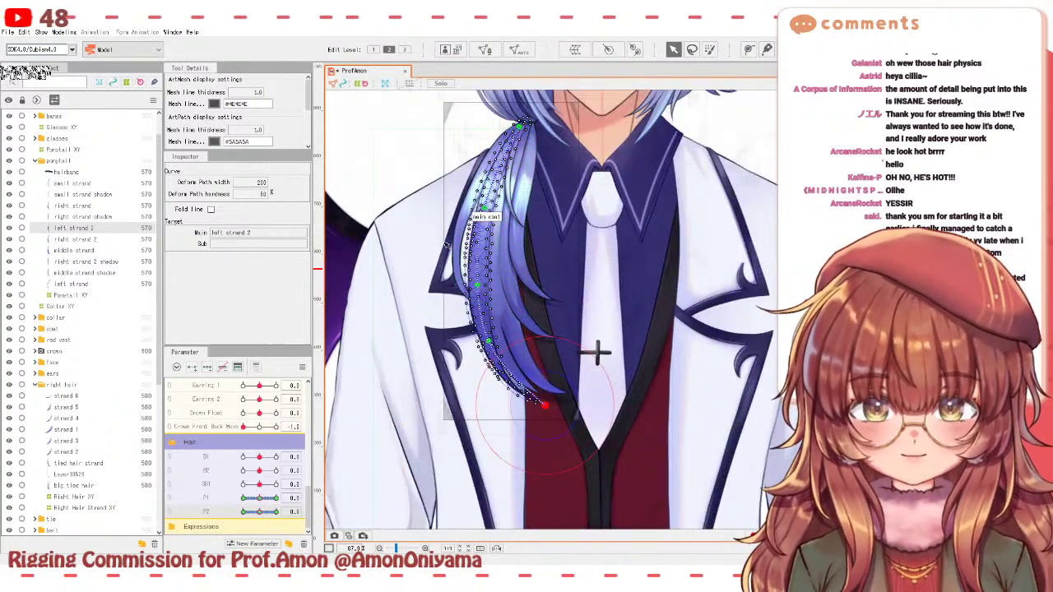
pyautogui.click(460, 230)
pyautogui.scroll(2, 490, 279)
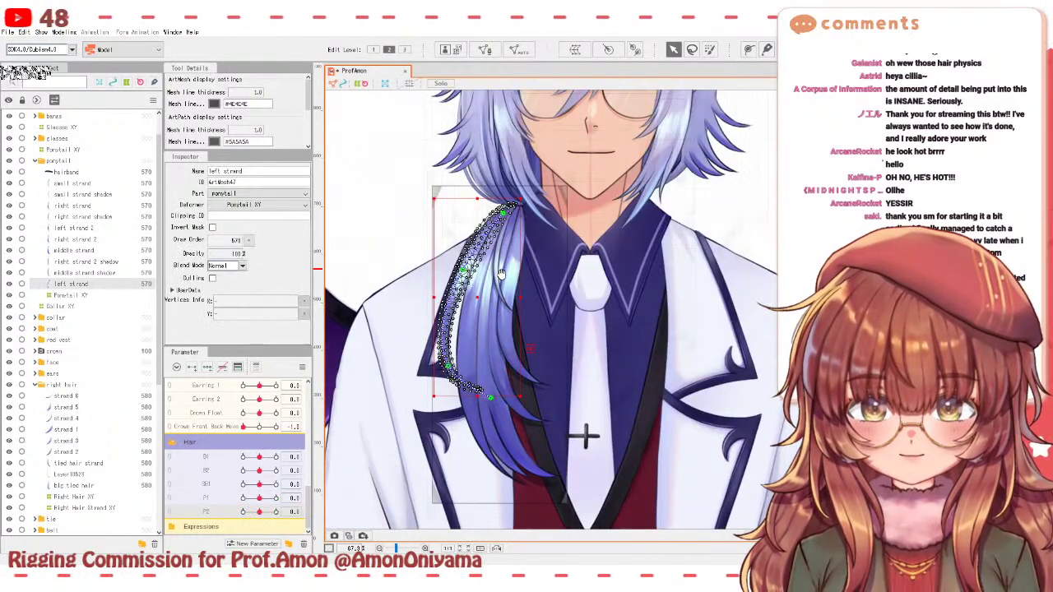
pyautogui.scroll(2, 492, 286)
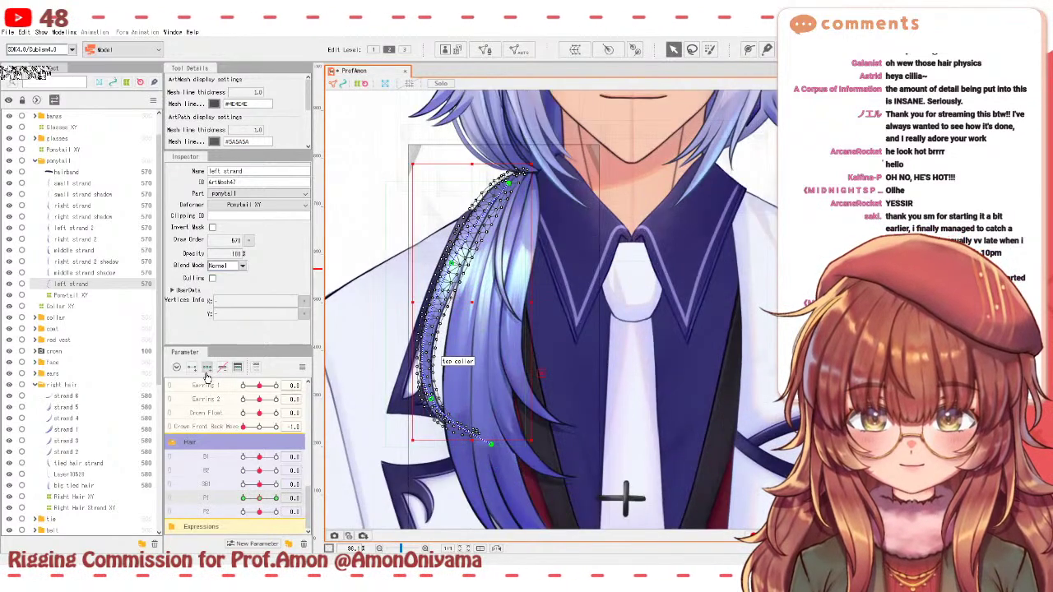
pyautogui.moveTo(259, 499); pyautogui.dragTo(280, 500)
pyautogui.moveTo(431, 399); pyautogui.dragTo(451, 398)
pyautogui.moveTo(491, 443); pyautogui.dragTo(515, 437)
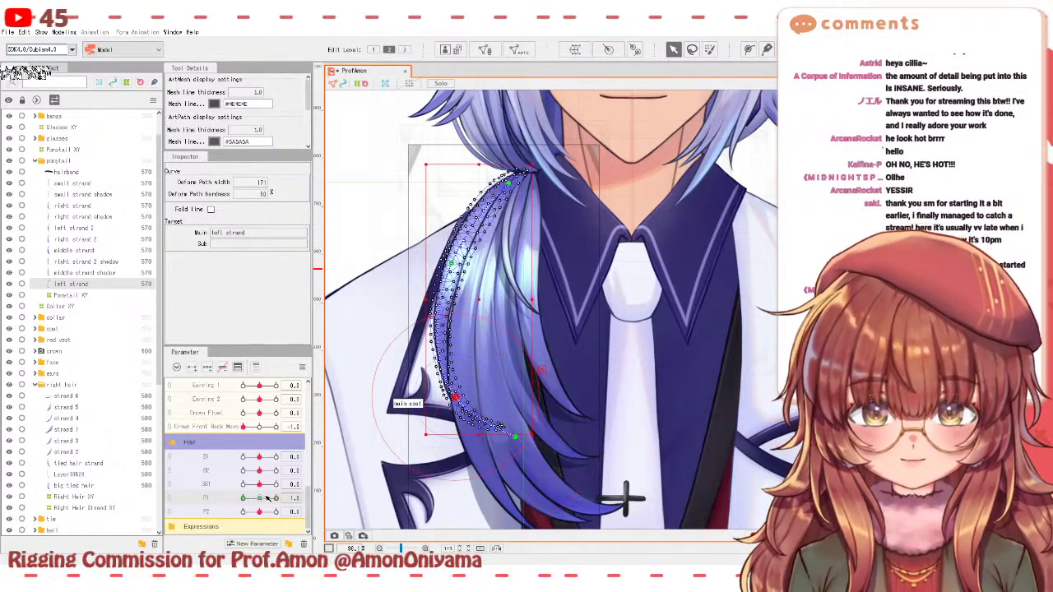
# - At P1 -1, bend the left strand's lower part and tip outward, away from the necktie, and return P1 to neutral
pyautogui.moveTo(262, 498); pyautogui.dragTo(224, 497)
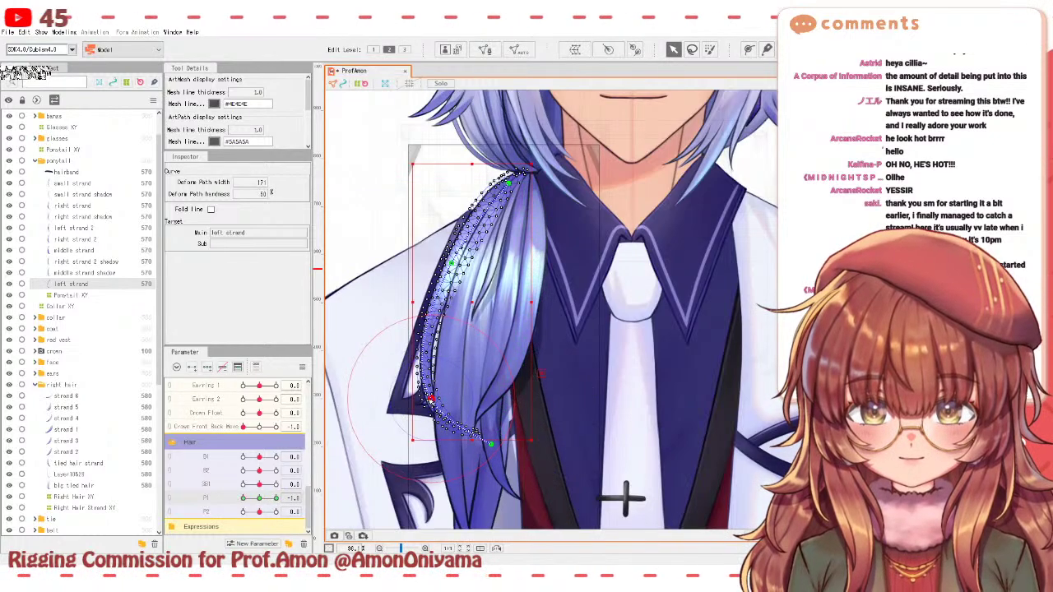
pyautogui.hotkey('ctrl', 'z')
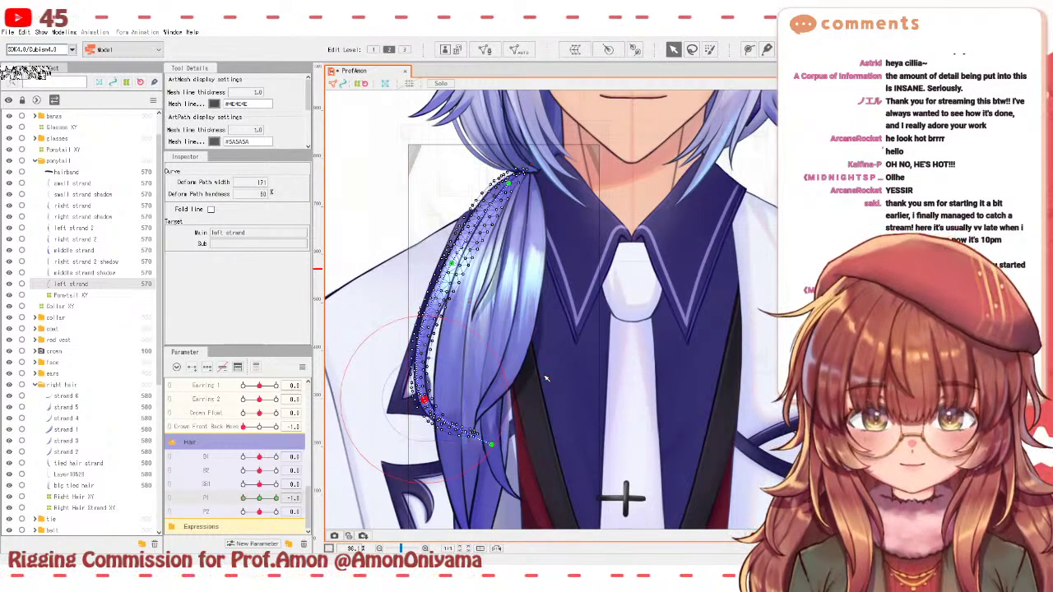
pyautogui.moveTo(483, 440); pyautogui.dragTo(441, 462)
pyautogui.click(416, 398)
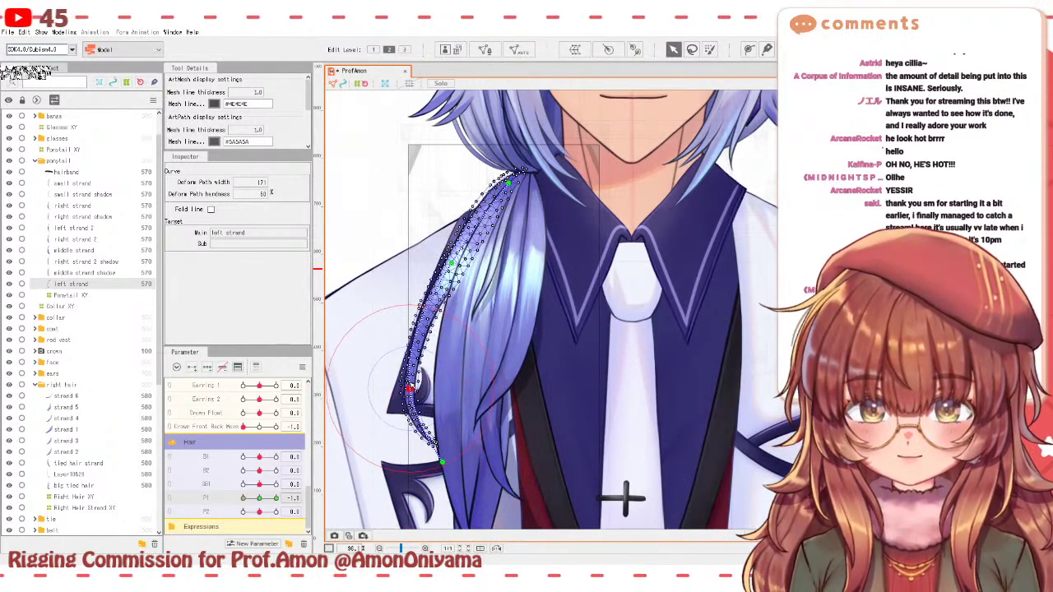
pyautogui.click(276, 497)
pyautogui.click(240, 496)
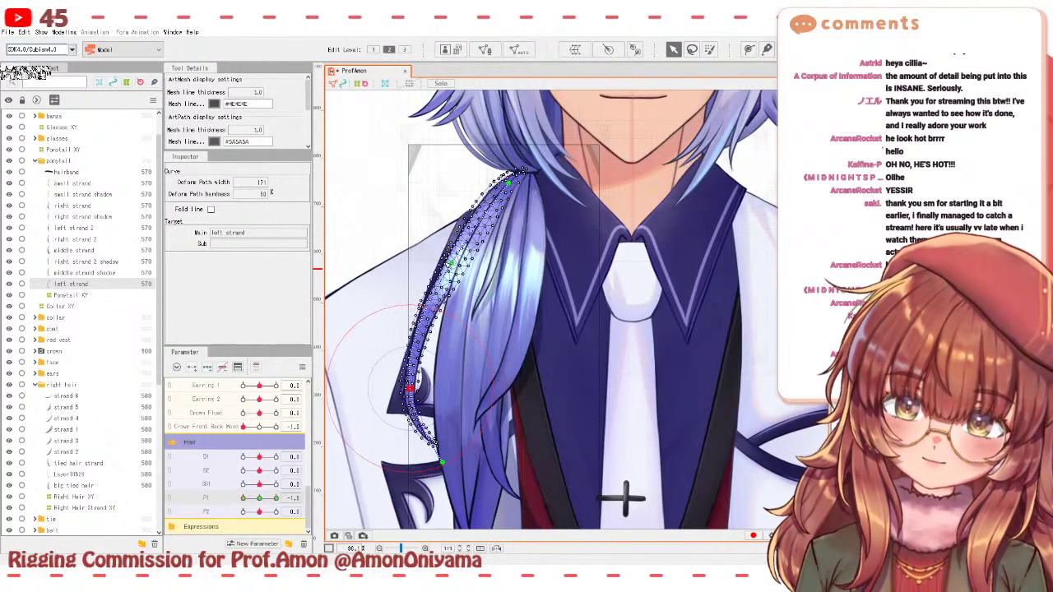
pyautogui.moveTo(275, 498); pyautogui.dragTo(230, 489)
pyautogui.click(258, 497)
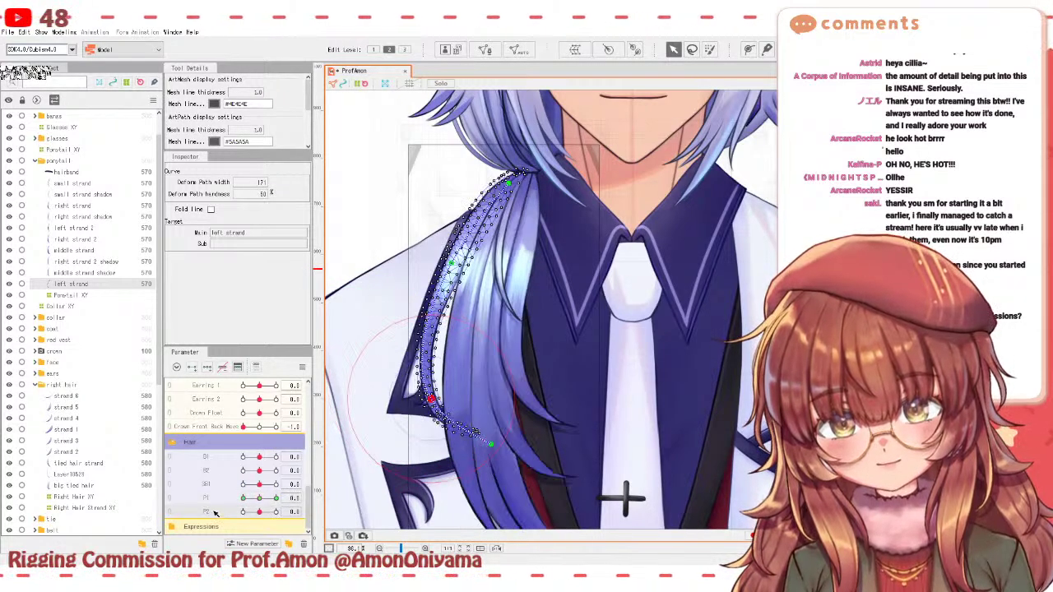
# - Add three P2 keyforms to the left strand, curling its tip up toward the necktie at 1 and bending it down and away at -1
pyautogui.moveTo(266, 514); pyautogui.dragTo(284, 502)
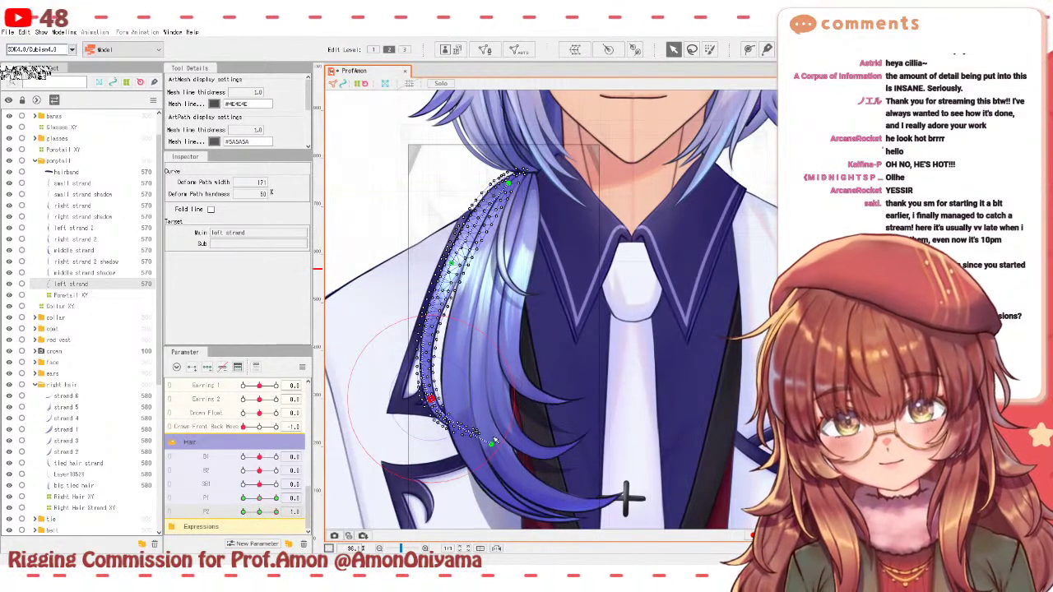
pyautogui.moveTo(493, 442); pyautogui.dragTo(507, 425)
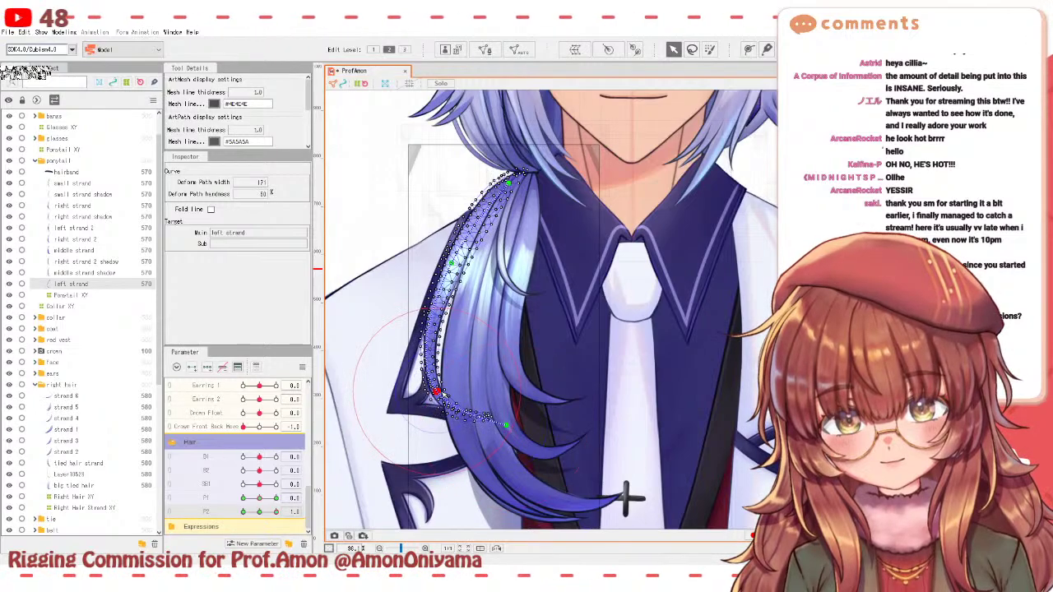
pyautogui.click(258, 511)
pyautogui.moveTo(257, 512); pyautogui.dragTo(259, 512)
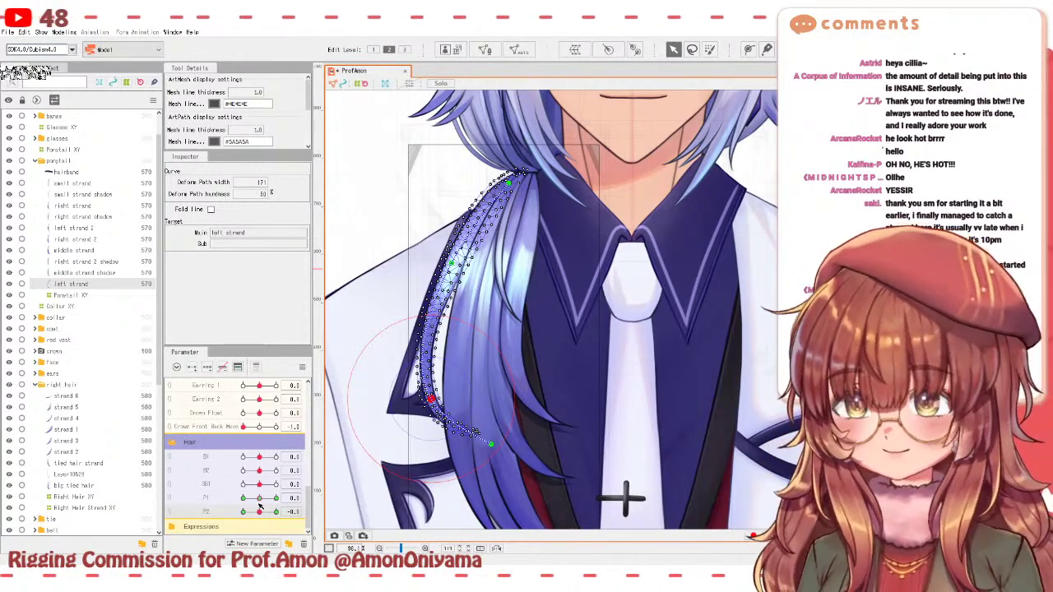
pyautogui.moveTo(259, 512)
pyautogui.mouseDown()
pyautogui.moveTo(246, 511)
pyautogui.moveTo(259, 512)
pyautogui.mouseUp()
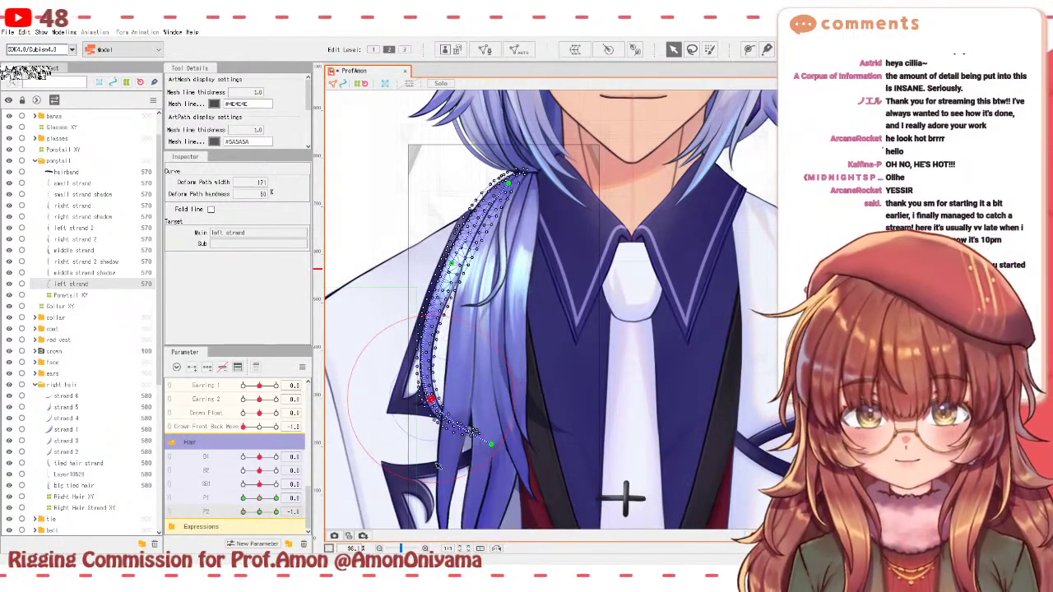
pyautogui.moveTo(492, 448); pyautogui.dragTo(444, 461)
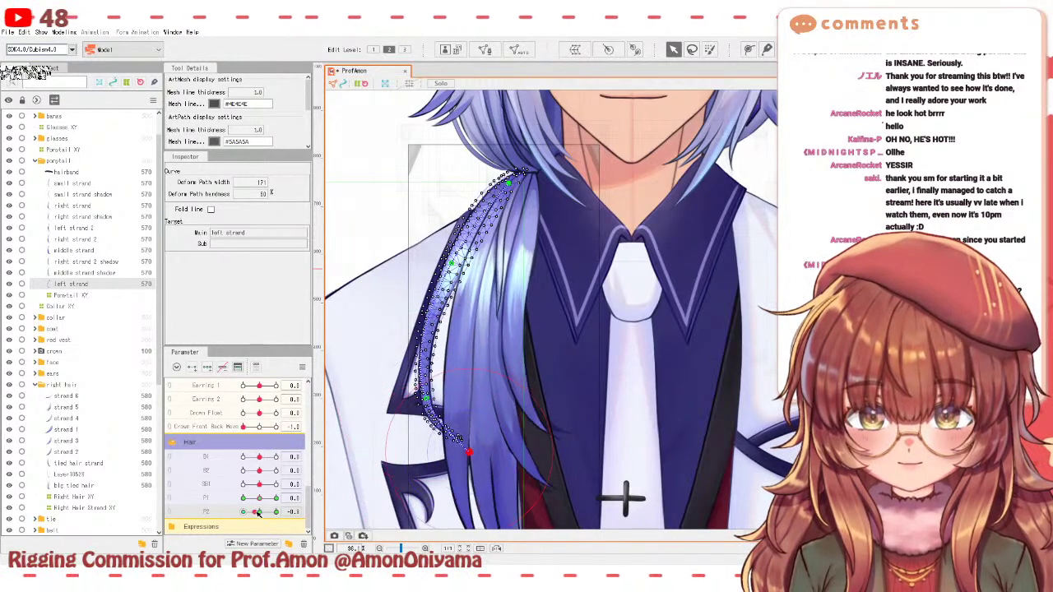
# - With P1 at 1, curl the left strand's tip up toward the necktie at P2 1 and bend it down and away at P2 -1
pyautogui.moveTo(259, 498); pyautogui.dragTo(298, 507)
pyautogui.moveTo(515, 436); pyautogui.dragTo(534, 419)
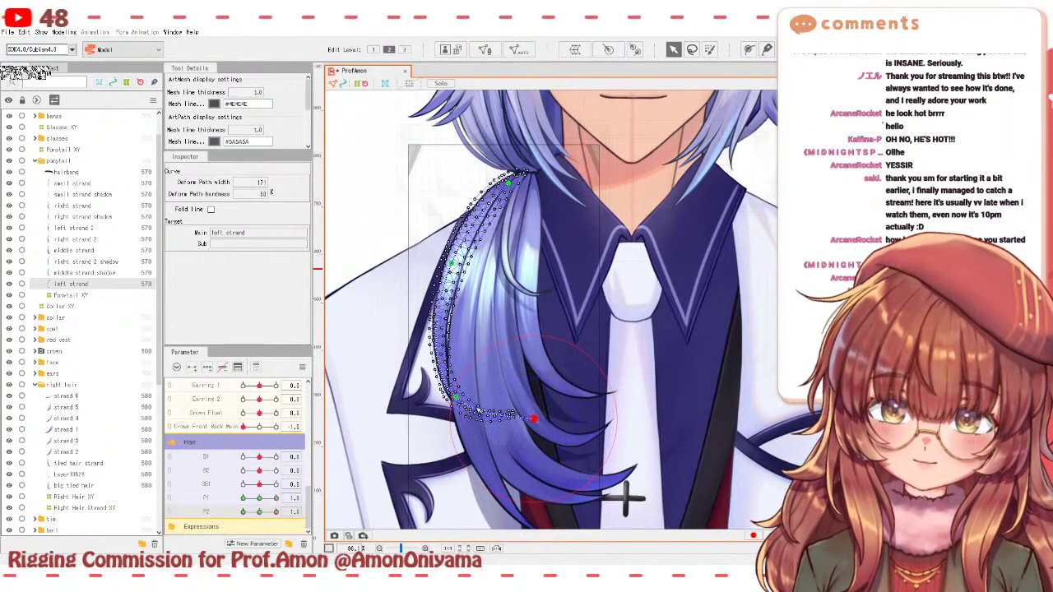
pyautogui.moveTo(456, 398); pyautogui.dragTo(459, 389)
pyautogui.moveTo(276, 512); pyautogui.dragTo(243, 512)
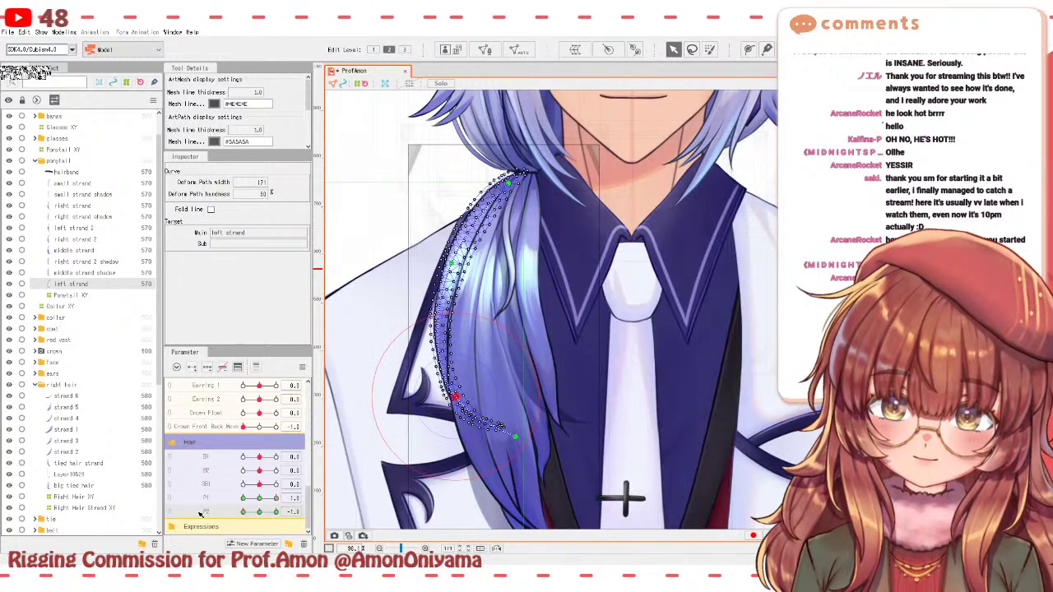
pyautogui.moveTo(520, 441); pyautogui.dragTo(479, 452)
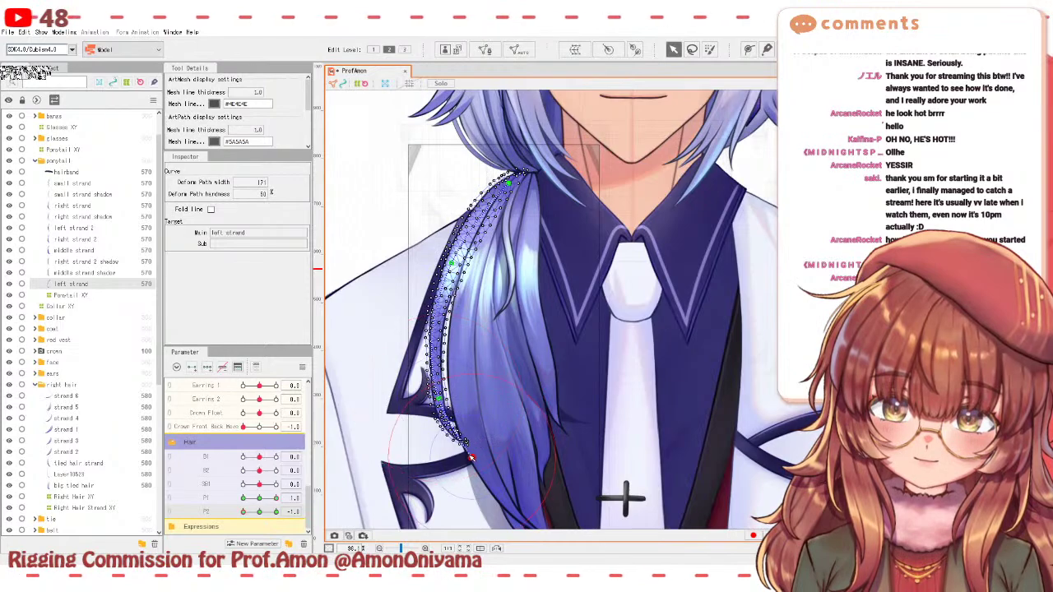
pyautogui.click(241, 512)
pyautogui.moveTo(239, 511); pyautogui.dragTo(276, 512)
pyautogui.click(260, 511)
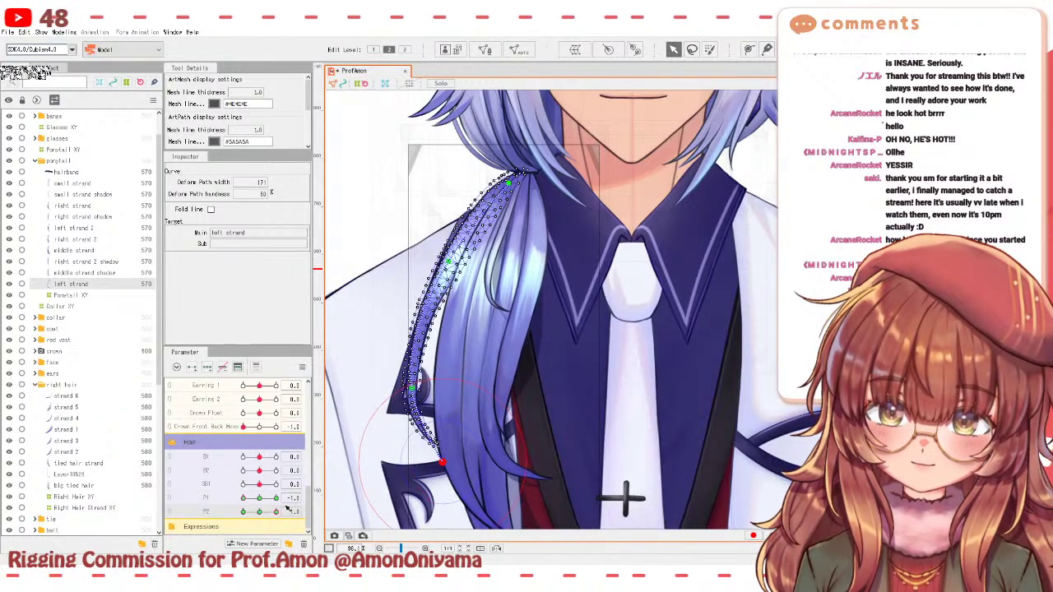
# - With P1 at -1, shift the left strand's lower part toward the necktie at P2 1 and outward at P2 -1, and return both parameters to neutral
pyautogui.moveTo(412, 387); pyautogui.dragTo(419, 389)
pyautogui.moveTo(276, 512); pyautogui.dragTo(240, 512)
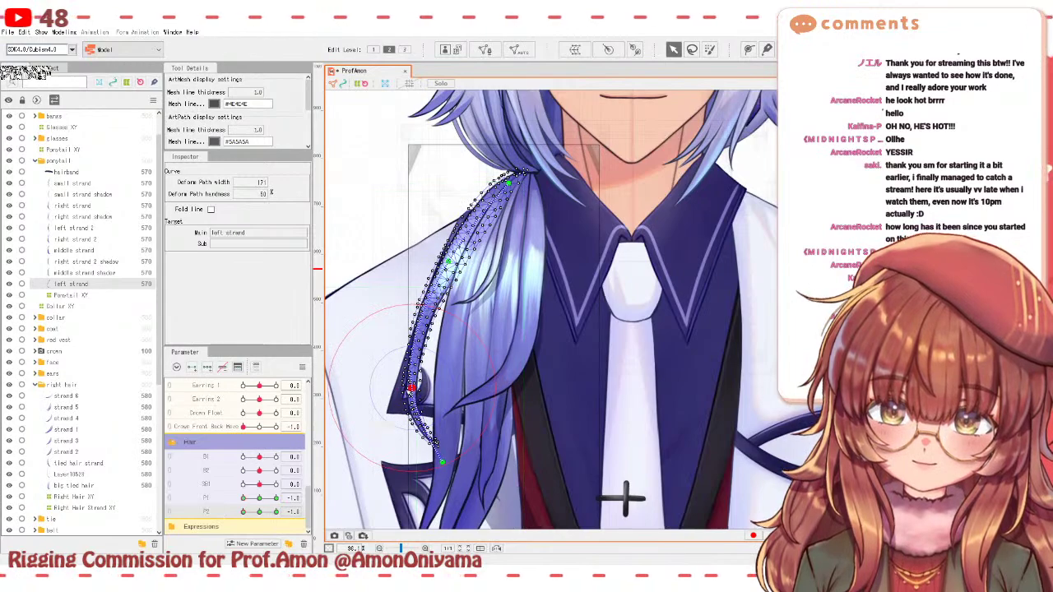
pyautogui.moveTo(412, 388); pyautogui.dragTo(403, 382)
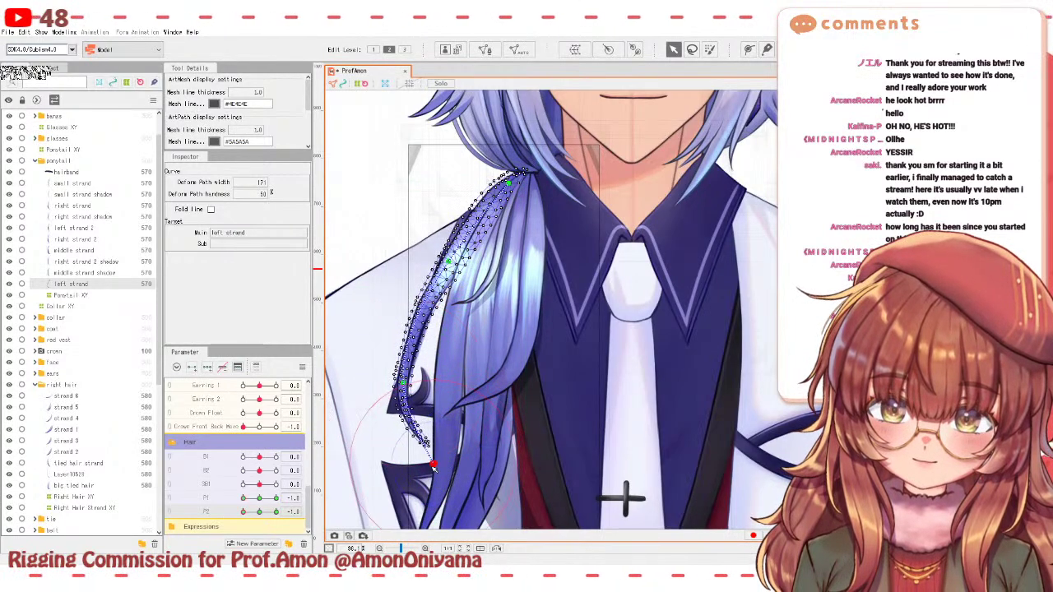
pyautogui.click(259, 511)
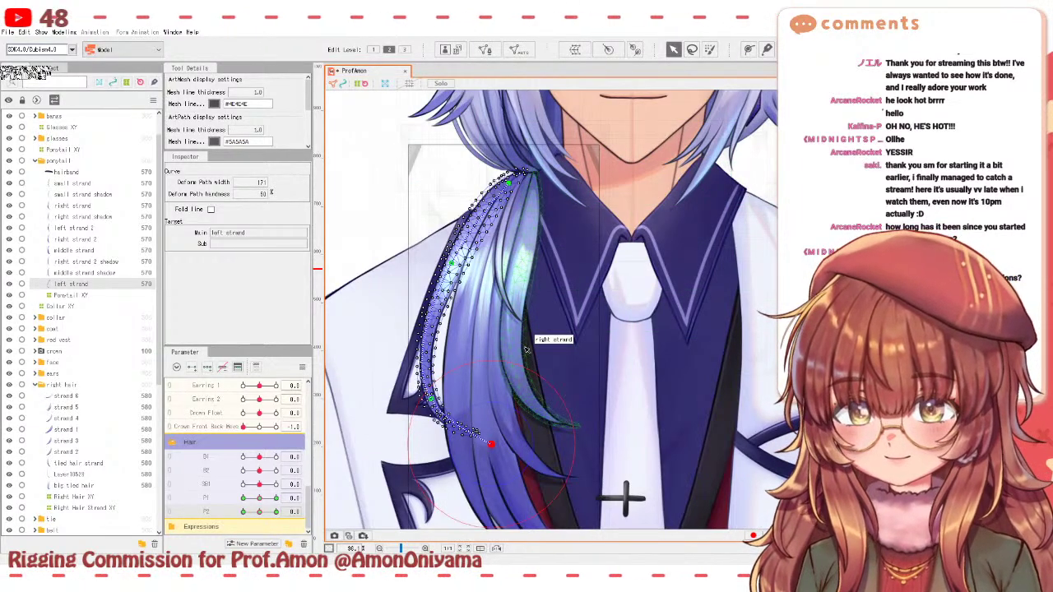
# - Preview the head turn by moving Angle X to -30, through an intermediate position, and back to neutral
pyautogui.scroll(-3, 554, 370)
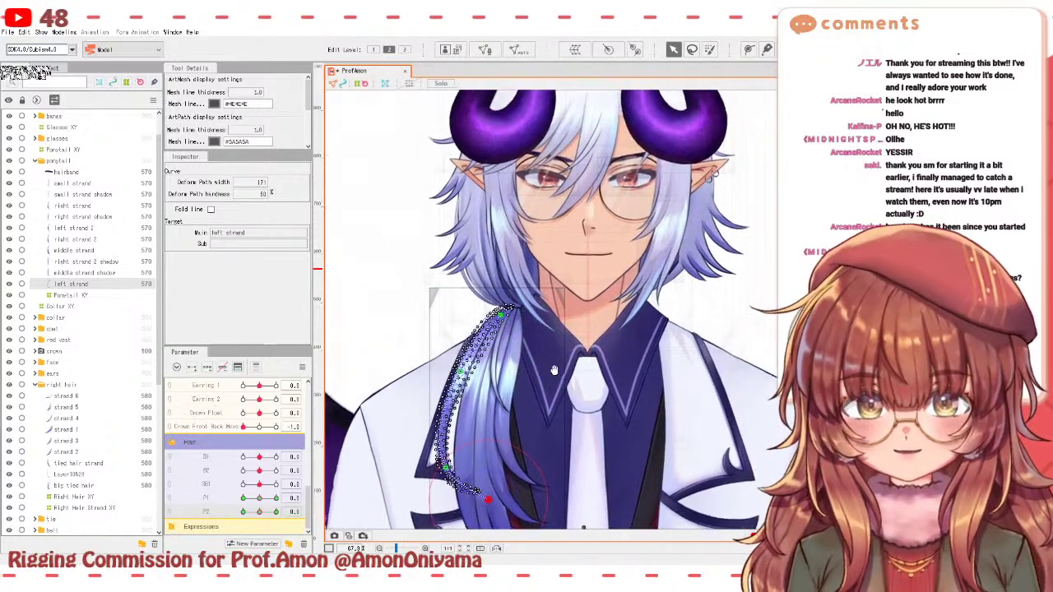
pyautogui.click(247, 388)
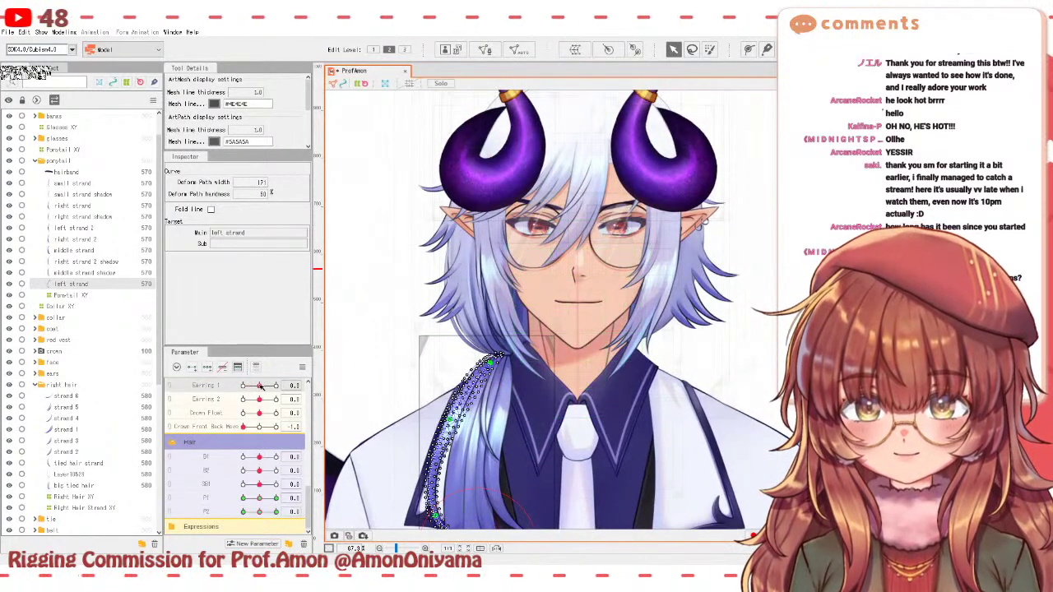
pyautogui.scroll(5, 247, 428)
pyautogui.scroll(2, 589, 212)
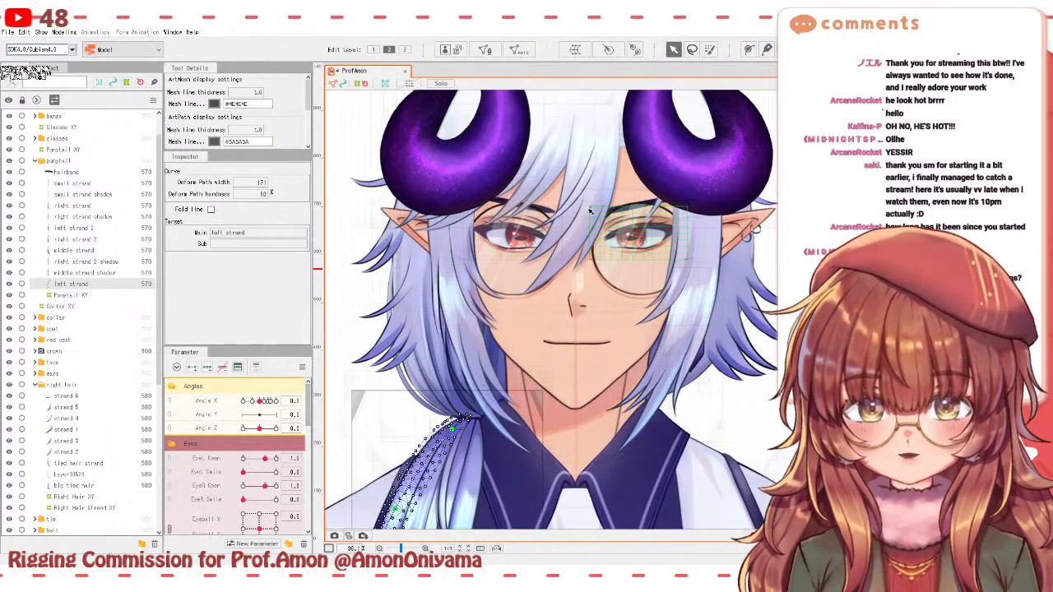
pyautogui.scroll(-2, 589, 211)
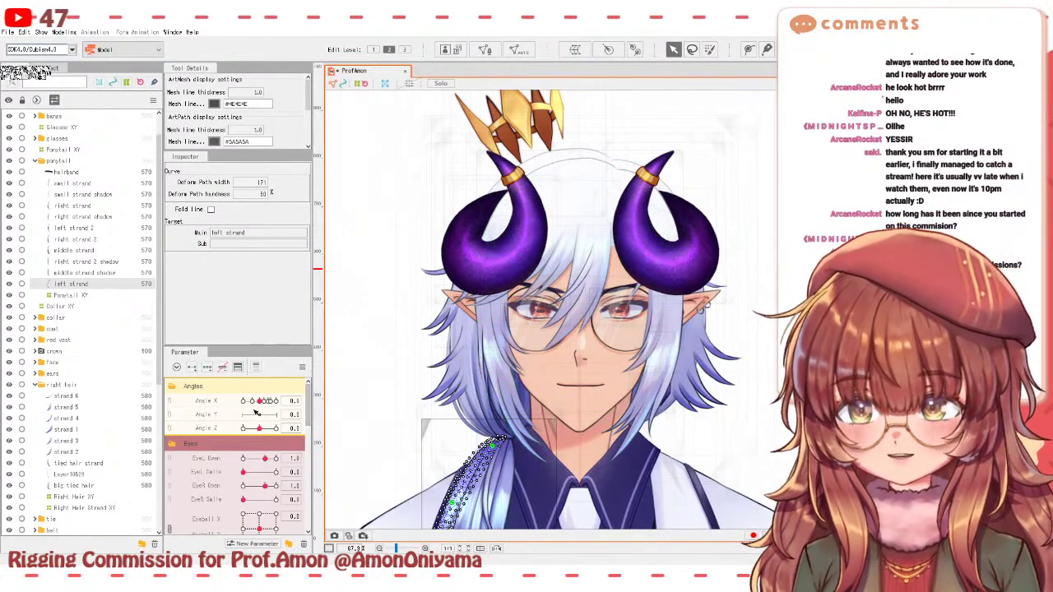
pyautogui.scroll(2, 560, 350)
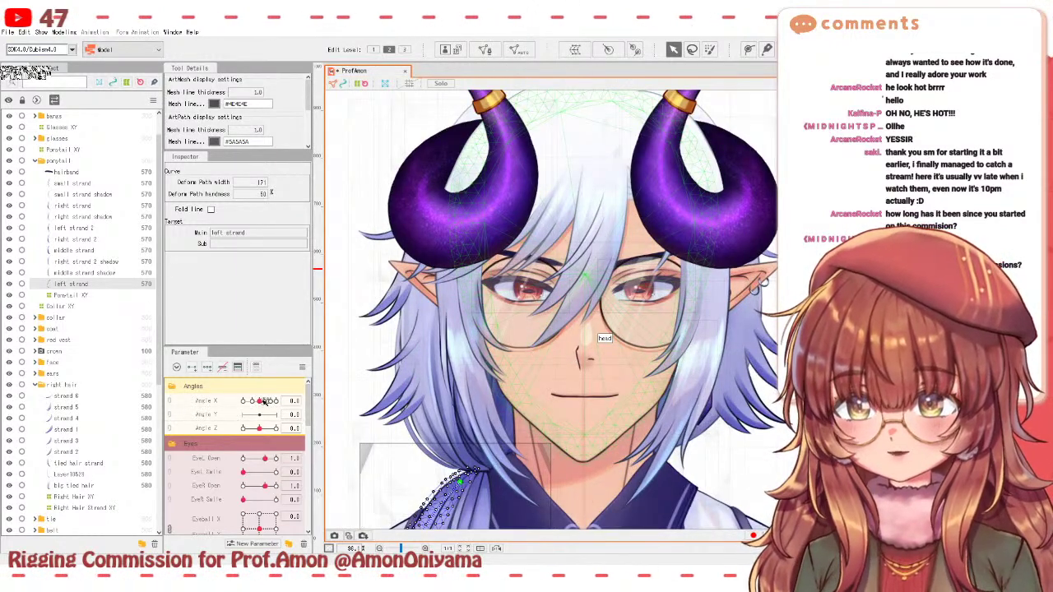
pyautogui.moveTo(264, 401)
pyautogui.mouseDown()
pyautogui.moveTo(248, 400)
pyautogui.moveTo(281, 391)
pyautogui.moveTo(243, 401)
pyautogui.mouseUp()
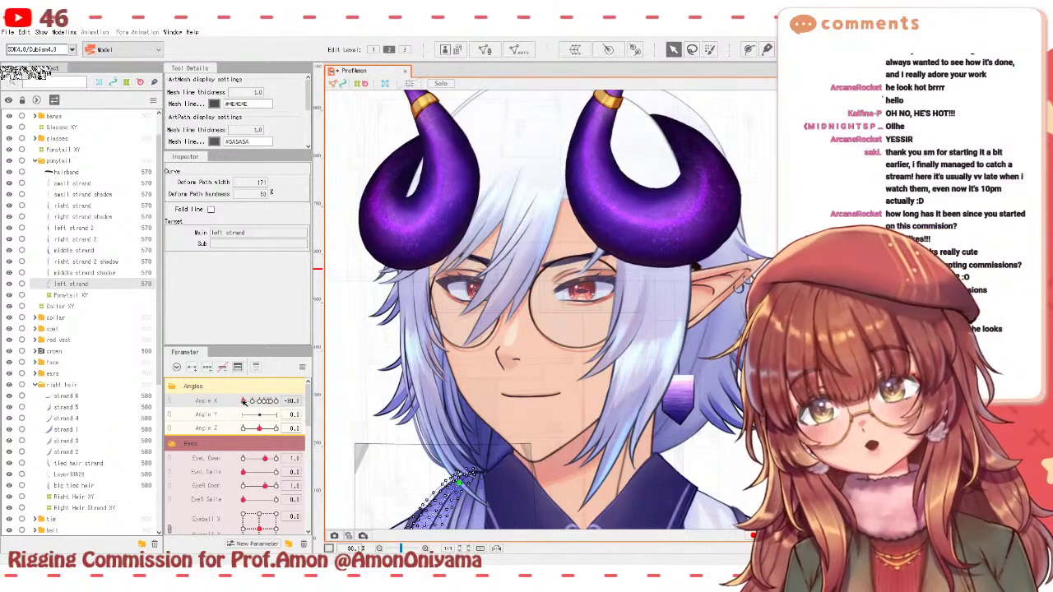
pyautogui.moveTo(244, 401)
pyautogui.mouseDown()
pyautogui.moveTo(261, 401)
pyautogui.moveTo(250, 401)
pyautogui.mouseUp()
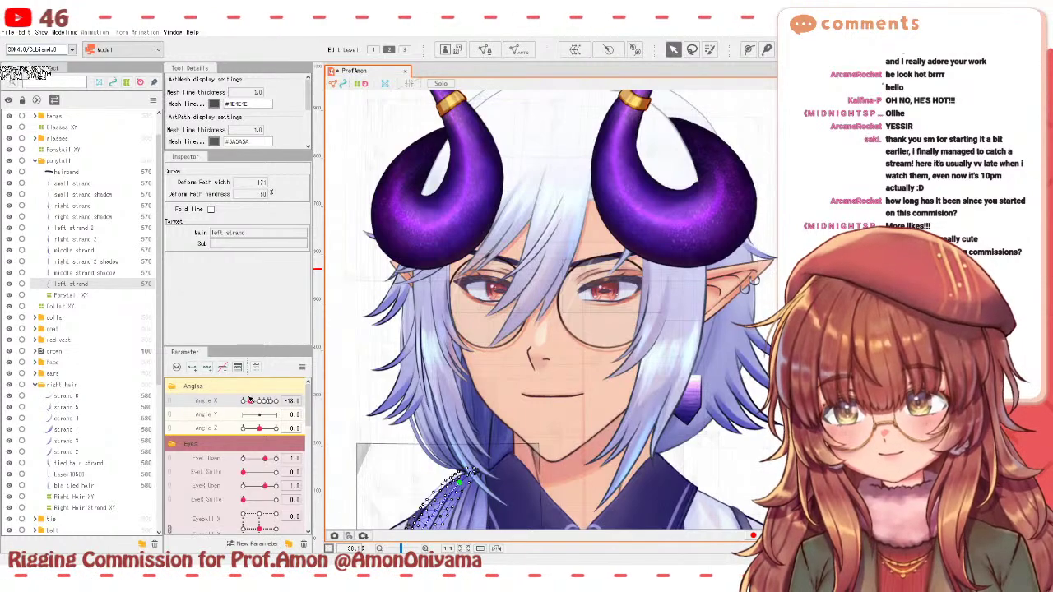
pyautogui.moveTo(250, 400); pyautogui.dragTo(260, 402)
# - Deselect the left strand and turn the head to Angle X -30 to check the ponytail and hair from that side
pyautogui.scroll(-4, 534, 303)
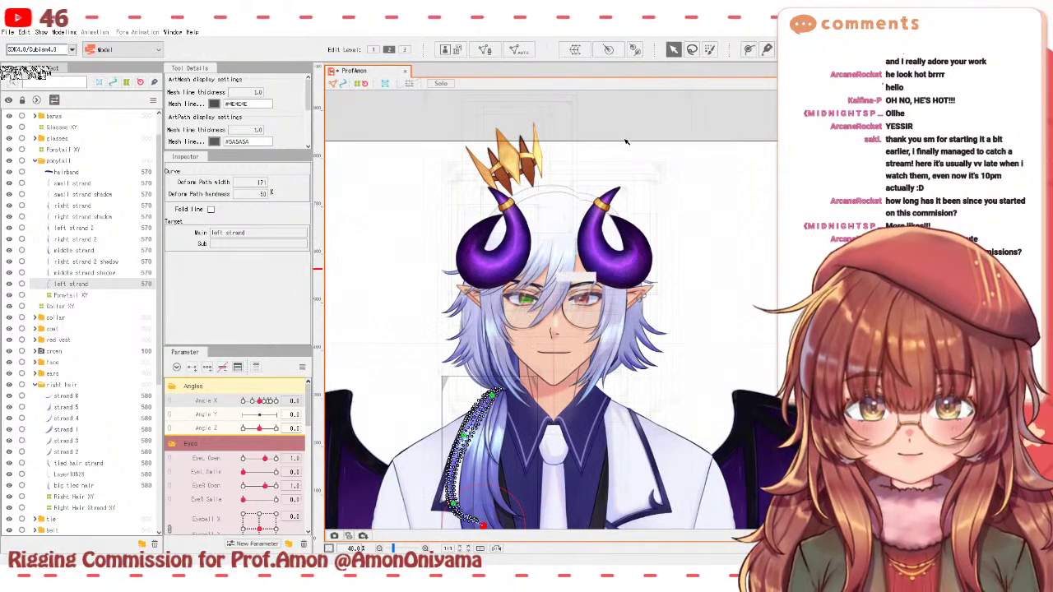
pyautogui.click(502, 438)
pyautogui.scroll(1, 560, 296)
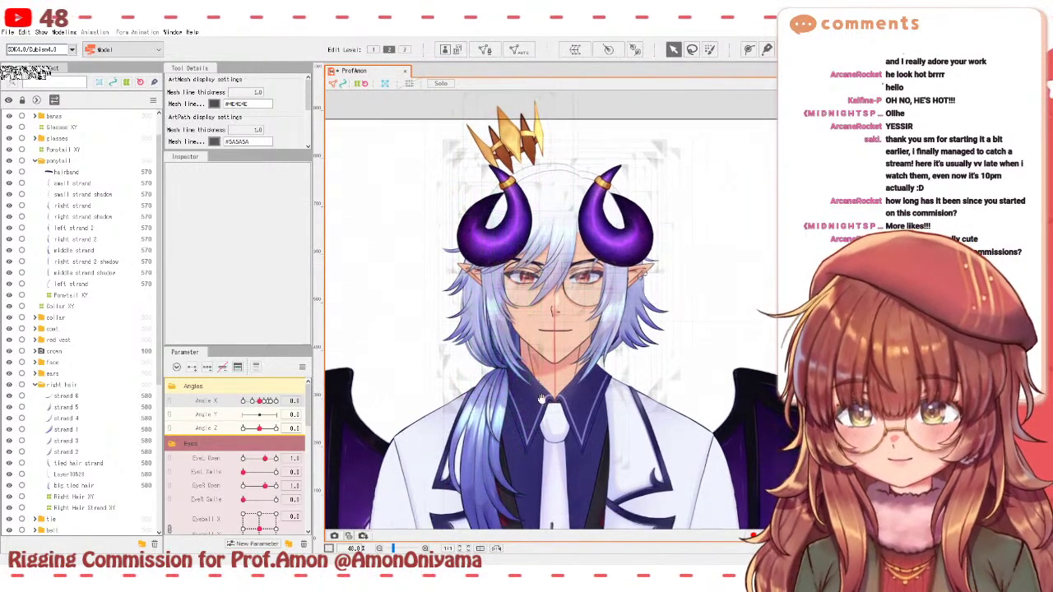
pyautogui.scroll(2, 566, 271)
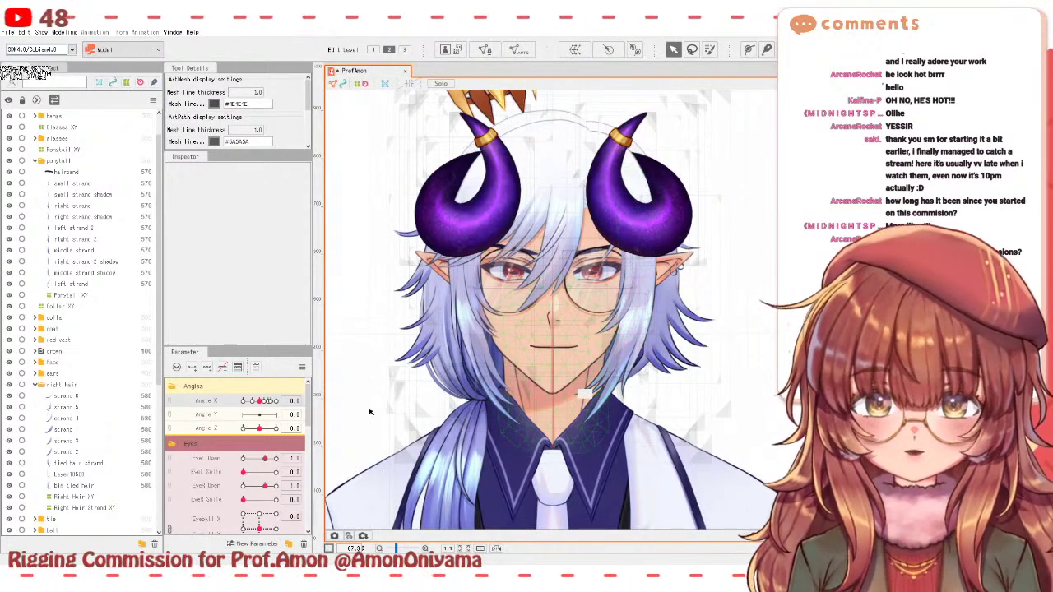
pyautogui.moveTo(268, 401); pyautogui.dragTo(240, 401)
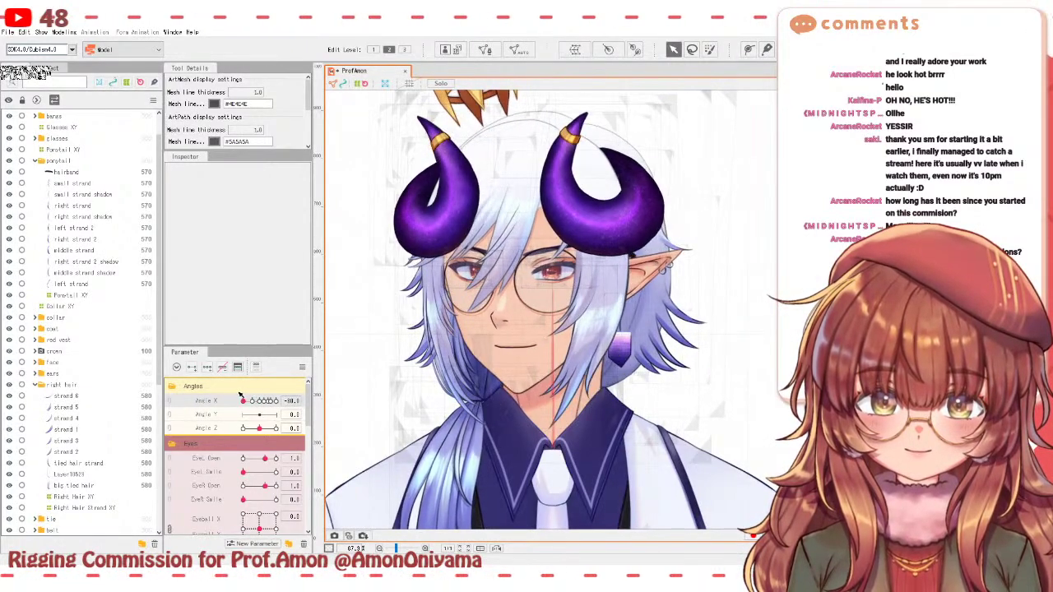
pyautogui.moveTo(241, 396); pyautogui.dragTo(236, 391)
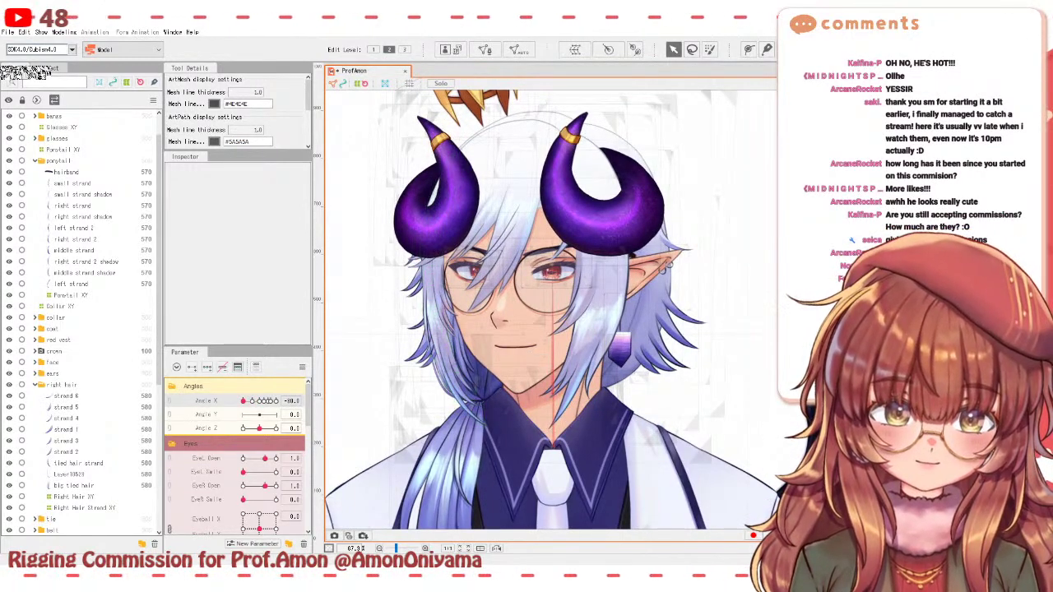
# - At Angle X -30, examine the nose meshes one by one: top line, nose shading, small nose, big nose and nose shine
pyautogui.click(679, 294)
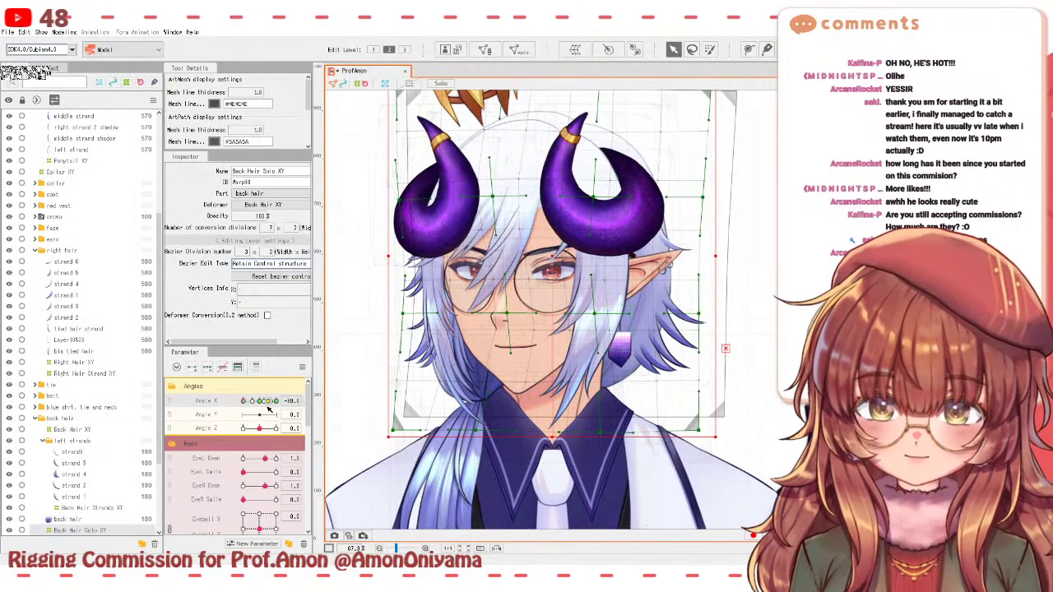
pyautogui.scroll(2, 679, 294)
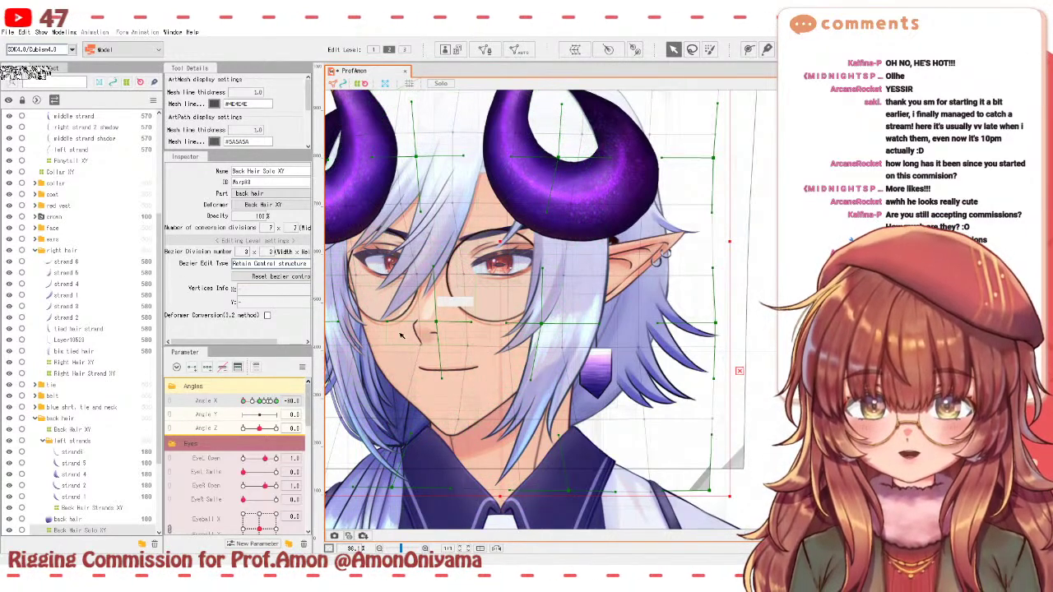
pyautogui.scroll(4, 431, 323)
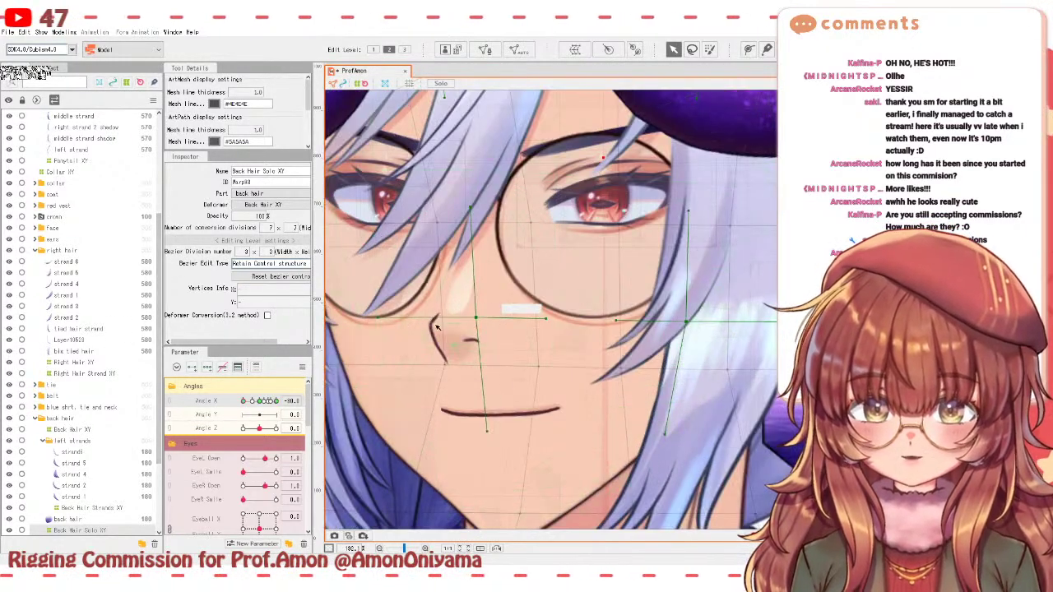
pyautogui.click(432, 322)
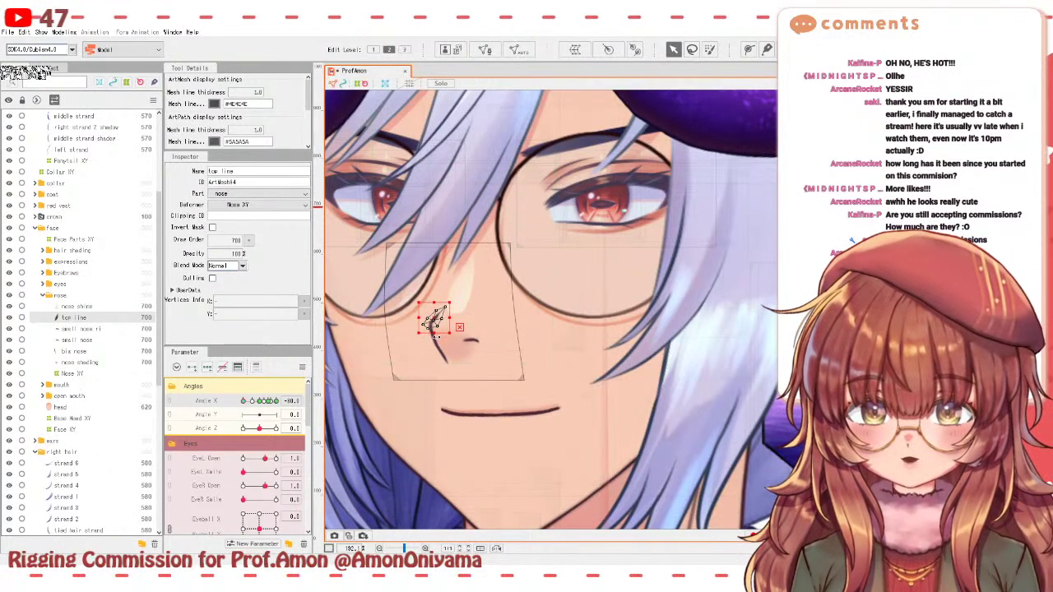
pyautogui.click(438, 350)
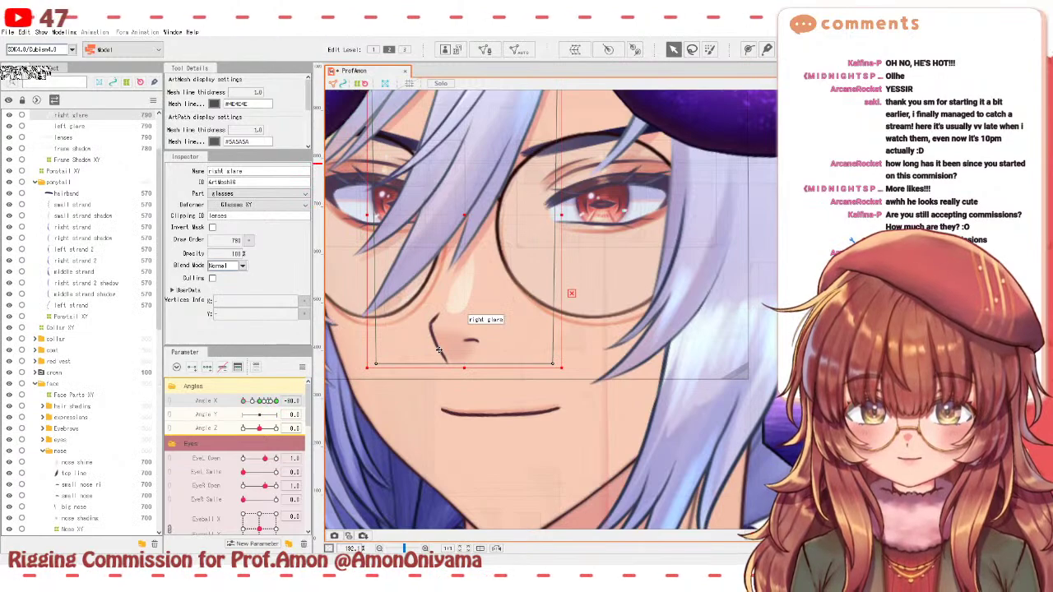
pyautogui.click(475, 340)
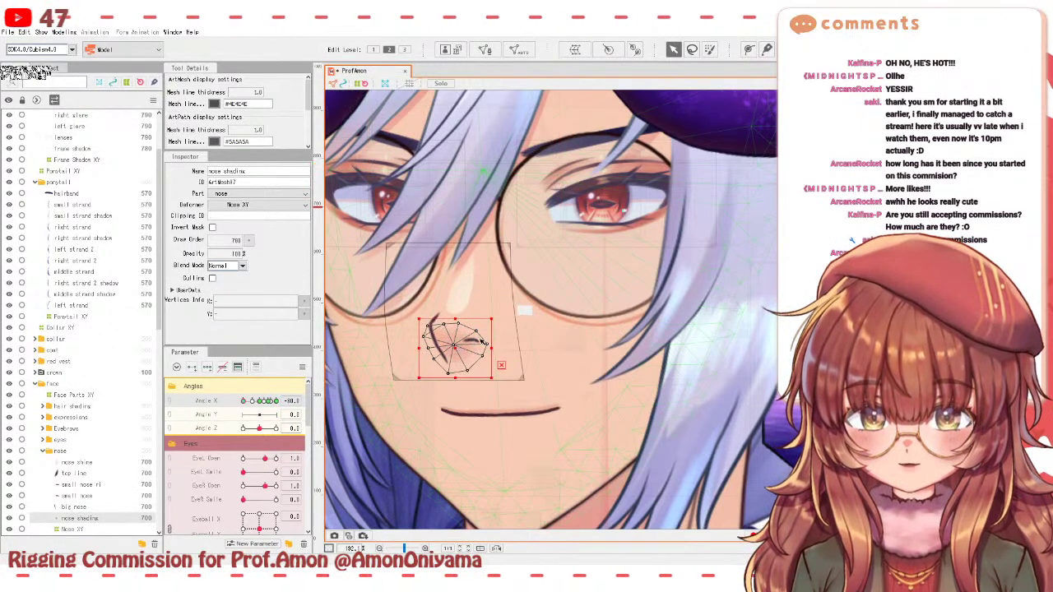
pyautogui.click(472, 341)
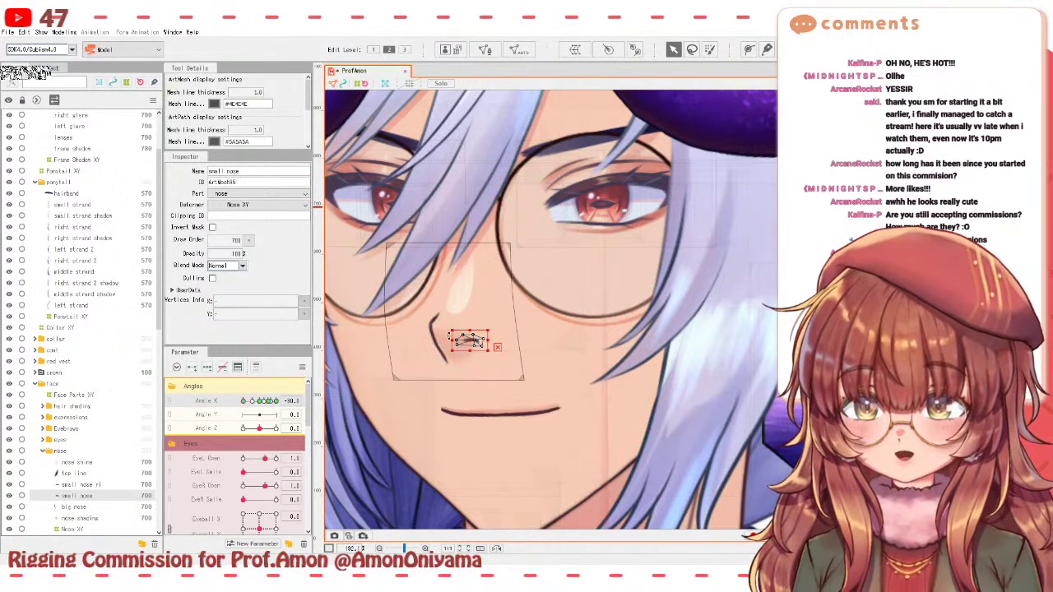
pyautogui.click(436, 343)
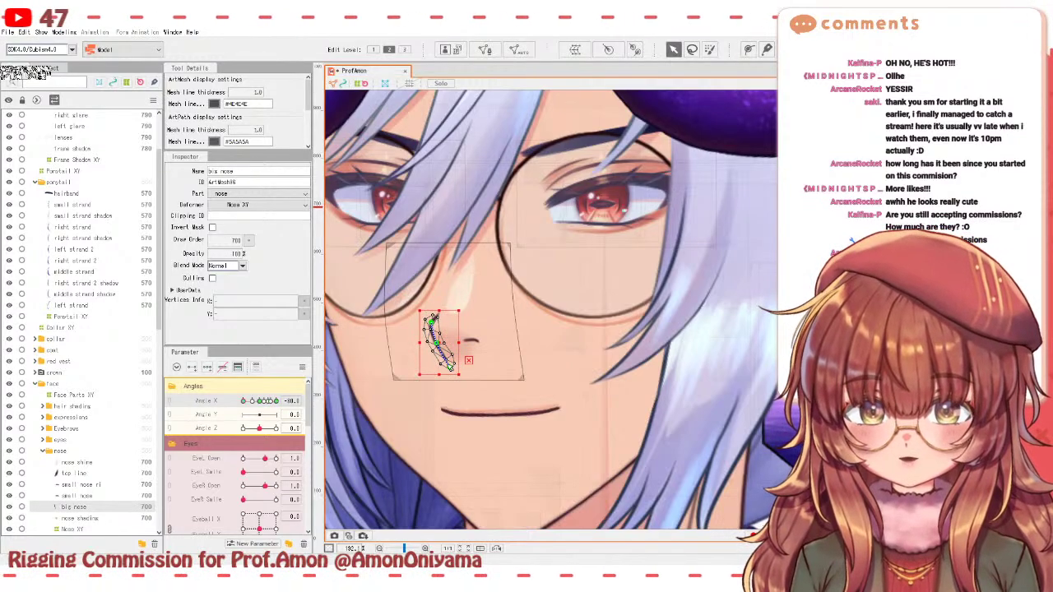
pyautogui.click(464, 296)
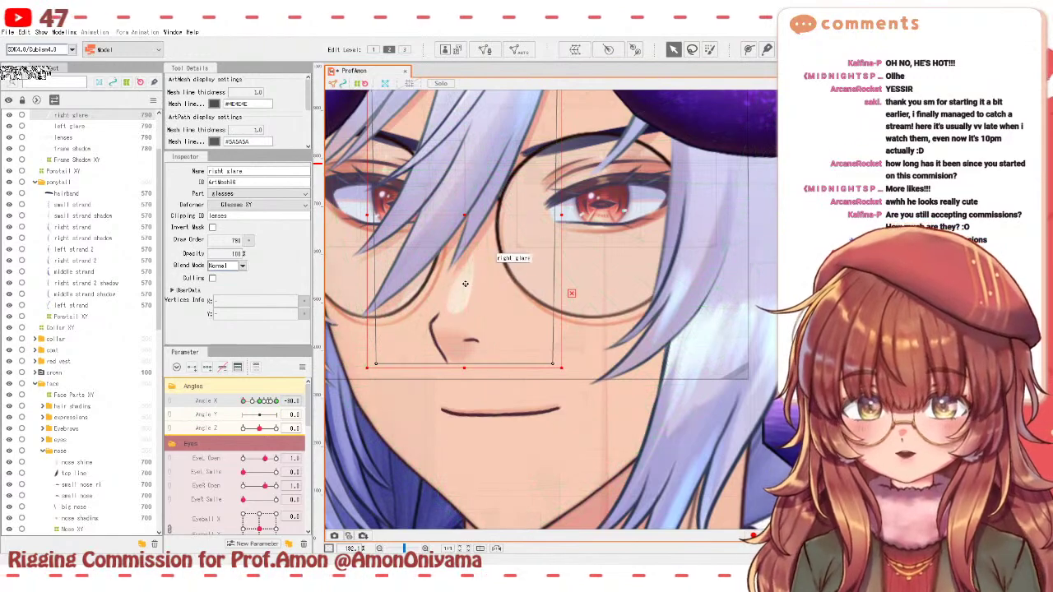
pyautogui.click(88, 462)
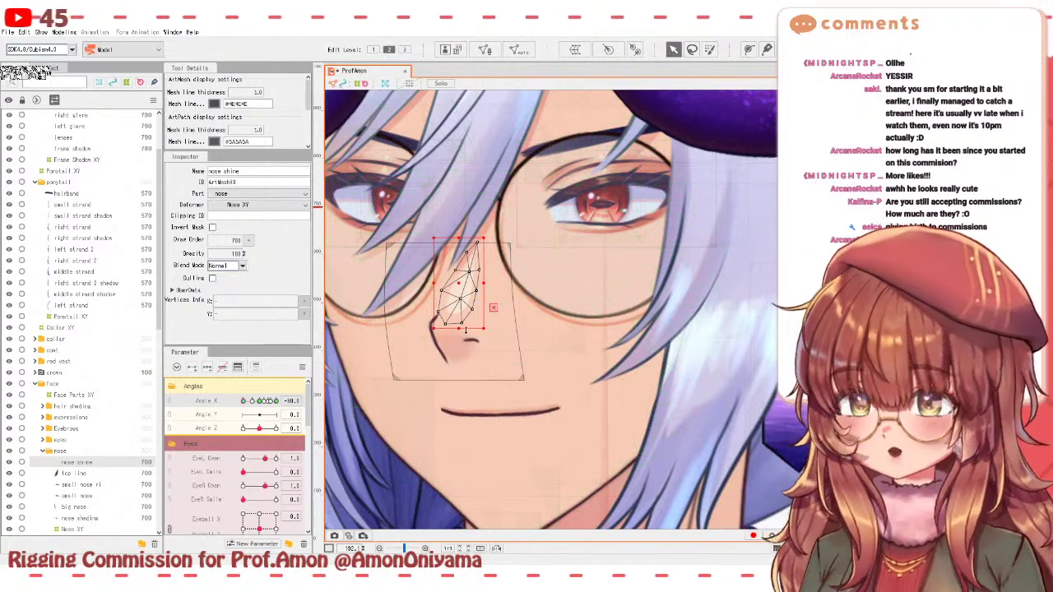
# - Check the nose shine at Angle X 30, return Angle X to neutral and clear the selection
pyautogui.moveTo(265, 401); pyautogui.dragTo(277, 399)
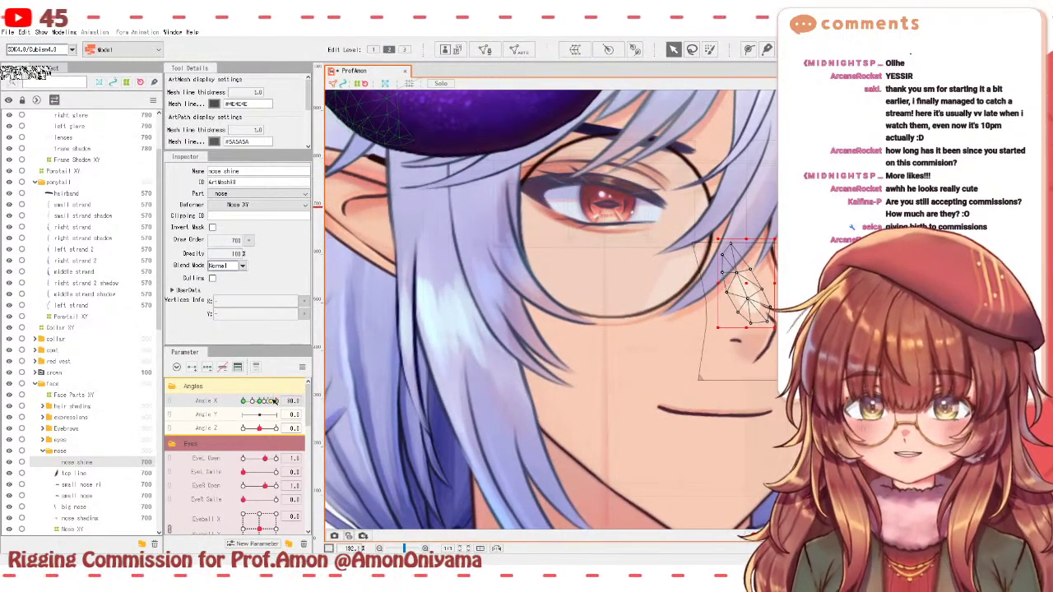
pyautogui.click(262, 402)
pyautogui.moveTo(261, 402)
pyautogui.mouseDown()
pyautogui.moveTo(275, 400)
pyautogui.moveTo(260, 403)
pyautogui.mouseUp()
pyautogui.scroll(-5, 568, 247)
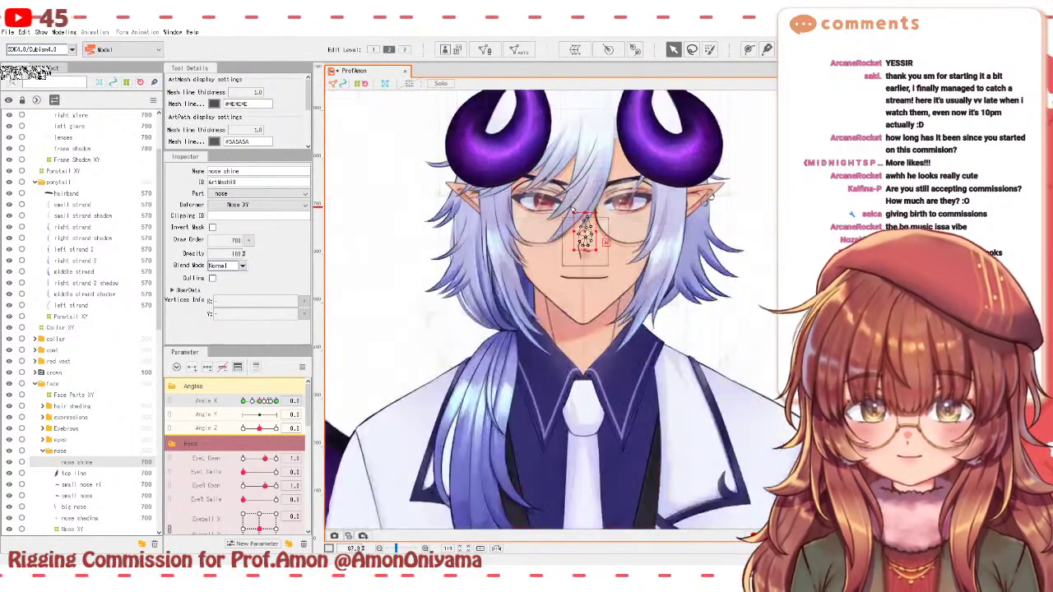
pyautogui.click(655, 123)
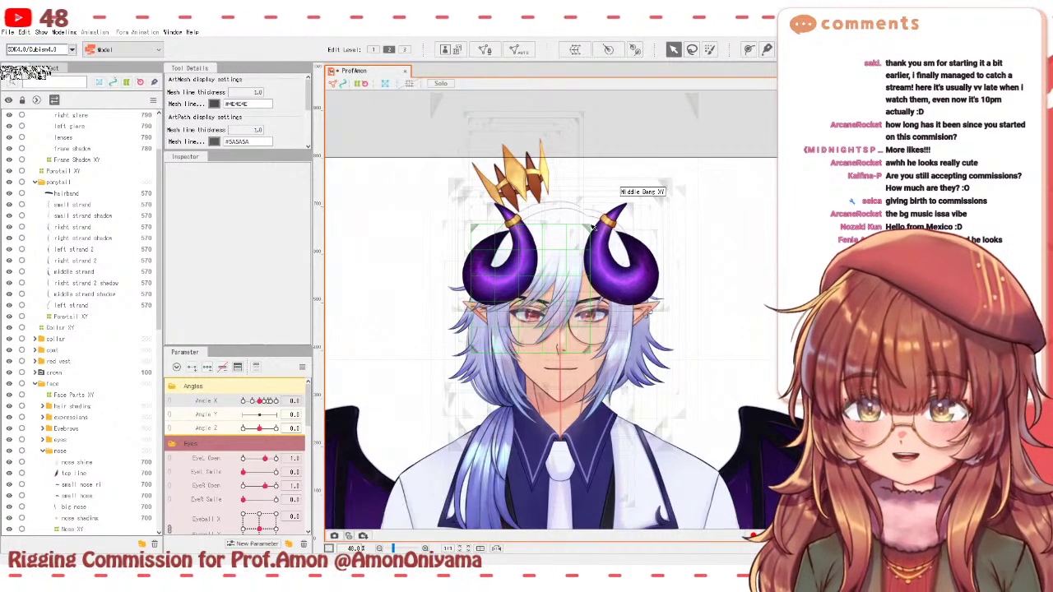
pyautogui.scroll(5, 626, 263)
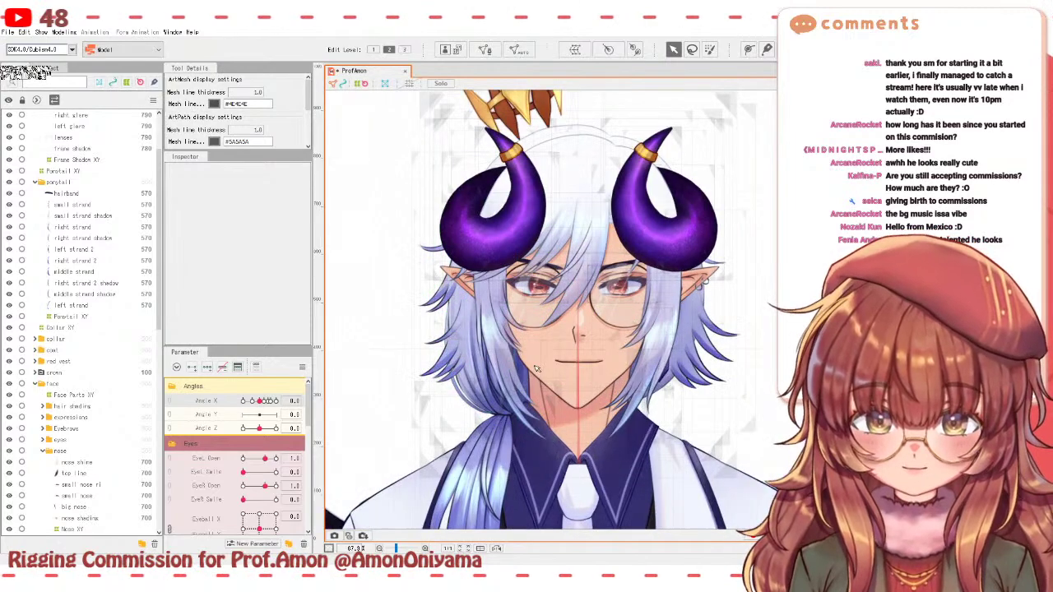
pyautogui.moveTo(643, 278); pyautogui.dragTo(597, 322)
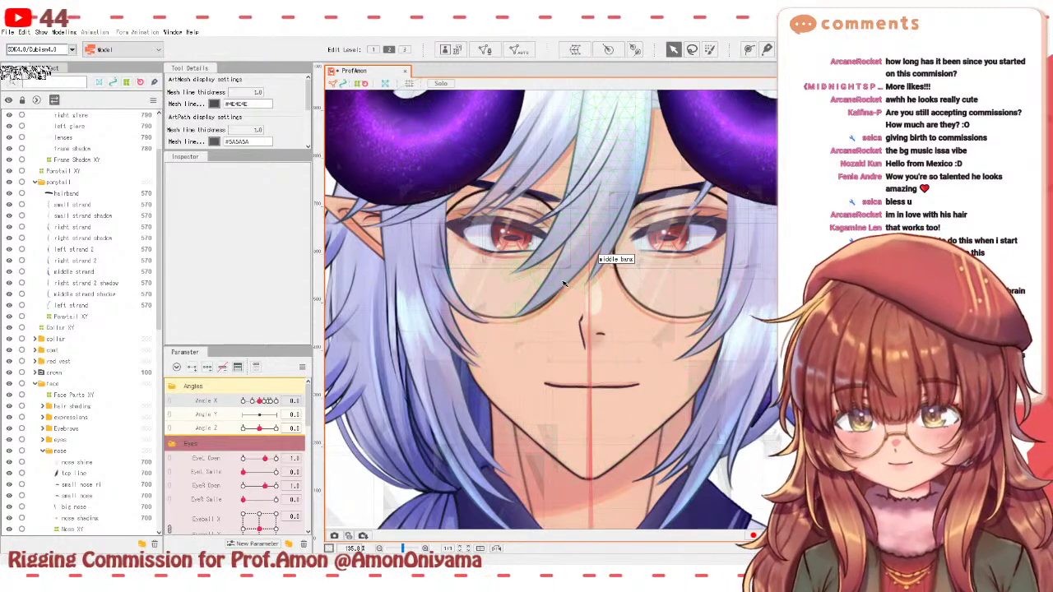
pyautogui.scroll(-2, 527, 331)
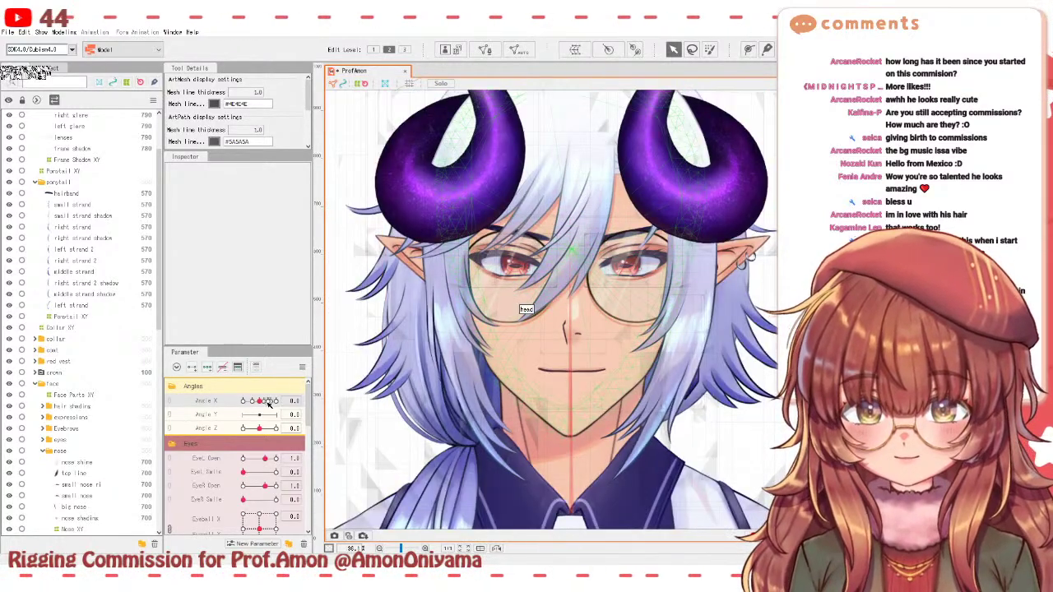
pyautogui.scroll(2, 472, 400)
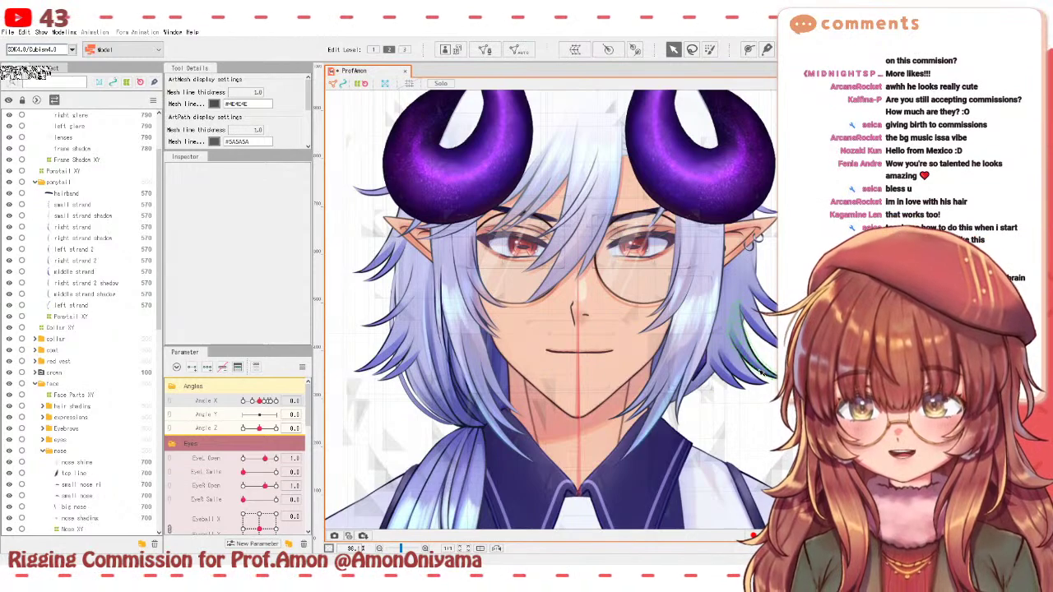
pyautogui.scroll(-3, 580, 329)
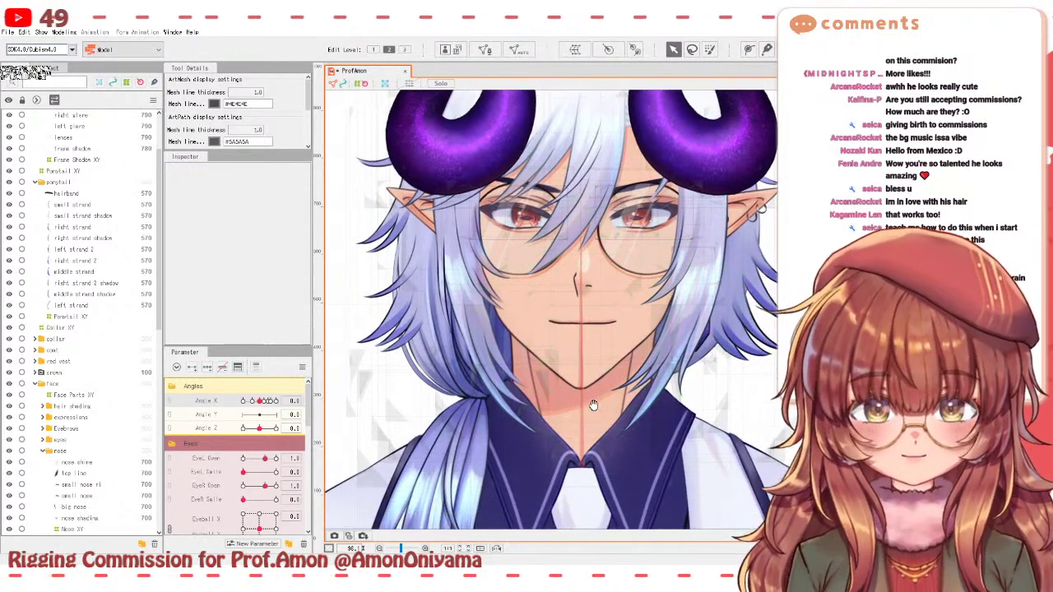
# - Create a warp deformer named Right Hair Z around the Right Hair XY deformer, with 2 × 2 Bezier divisions
pyautogui.moveTo(260, 400); pyautogui.dragTo(269, 430)
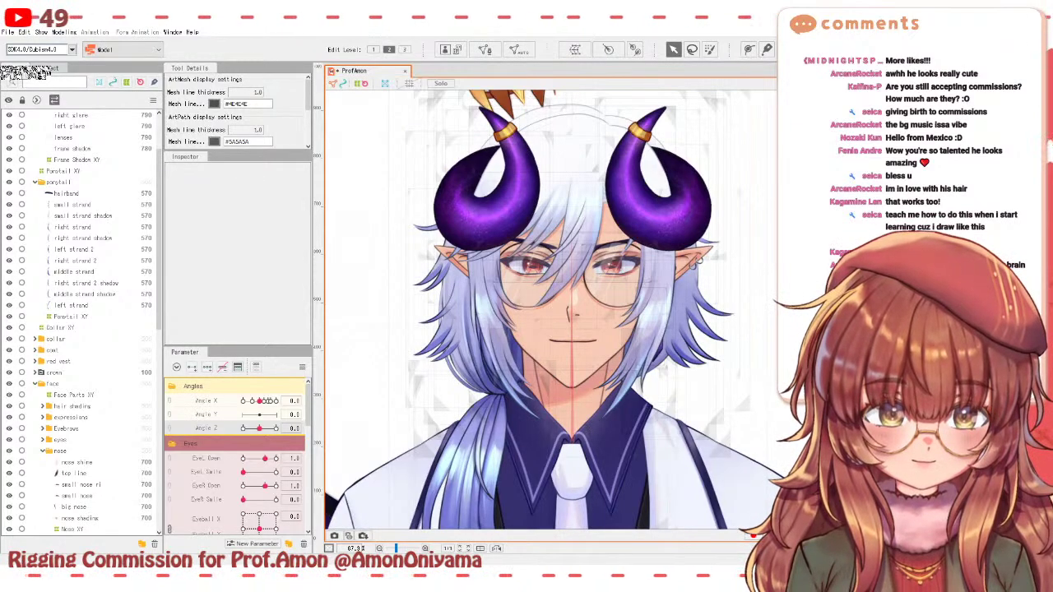
pyautogui.click(461, 329)
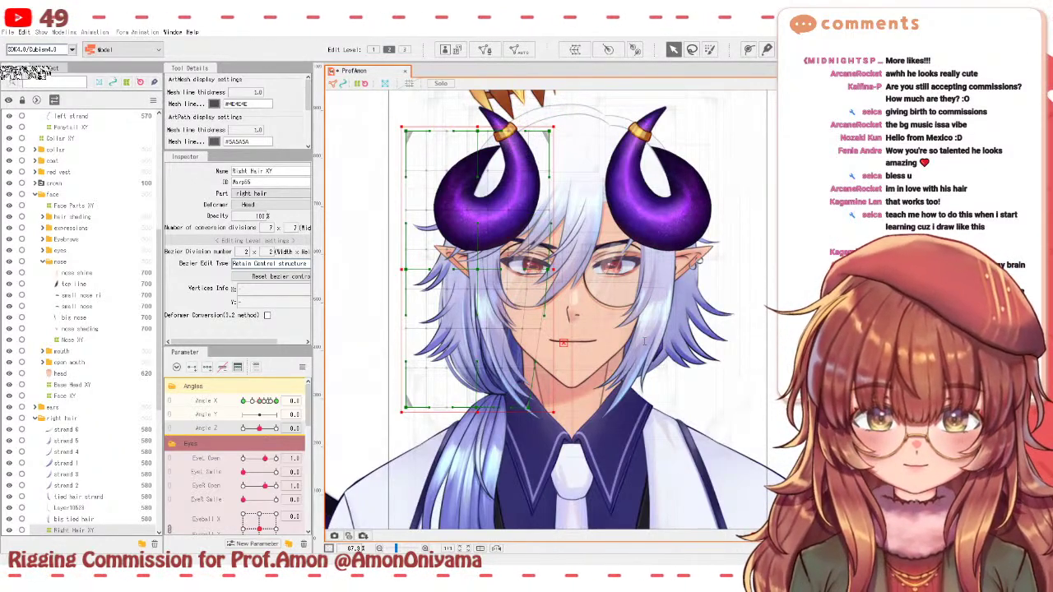
pyautogui.click(611, 467)
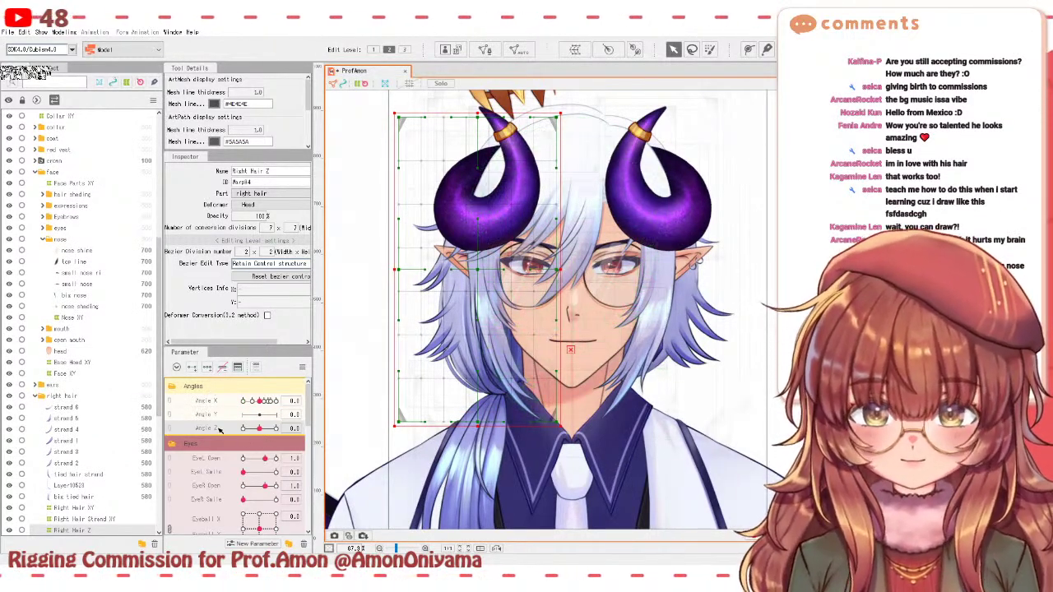
# - Add three Angle Z keys to Right Hair Z, shape it at -30 and 30, and return Angle Z to 0
pyautogui.moveTo(253, 426); pyautogui.dragTo(243, 428)
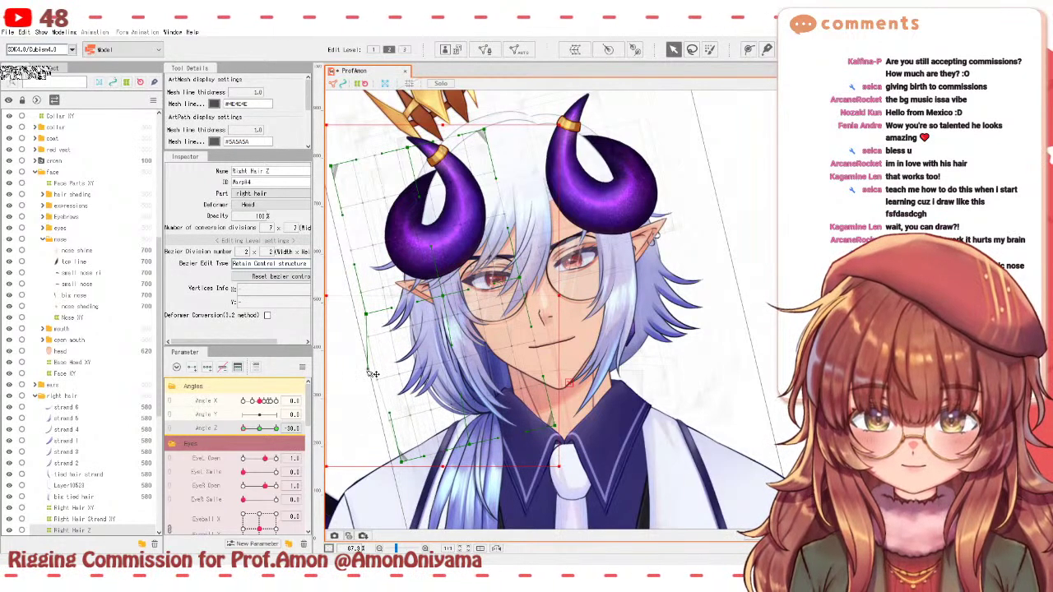
pyautogui.moveTo(251, 429); pyautogui.dragTo(277, 429)
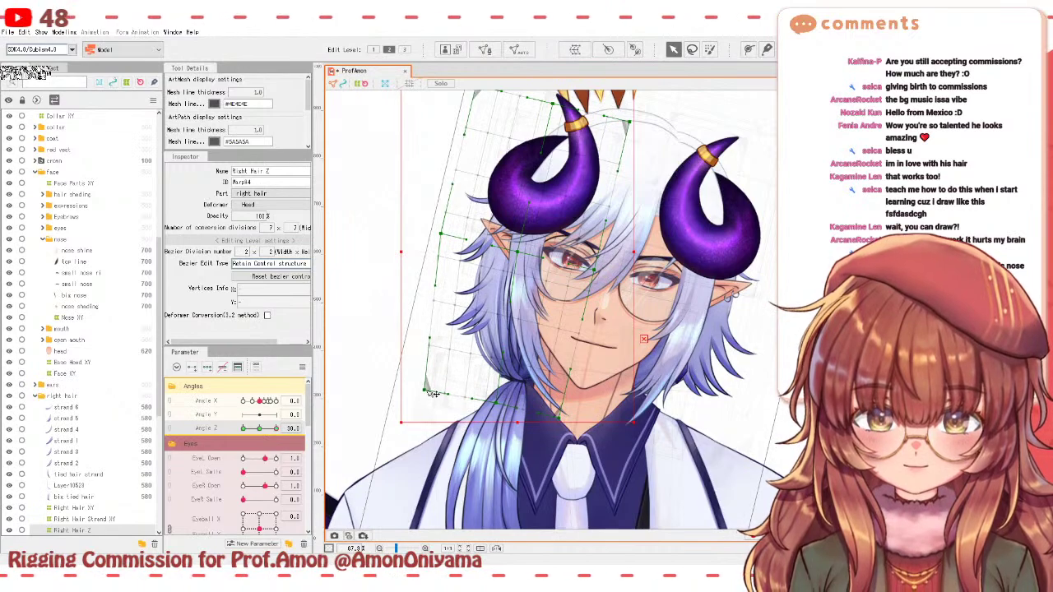
pyautogui.click(434, 393)
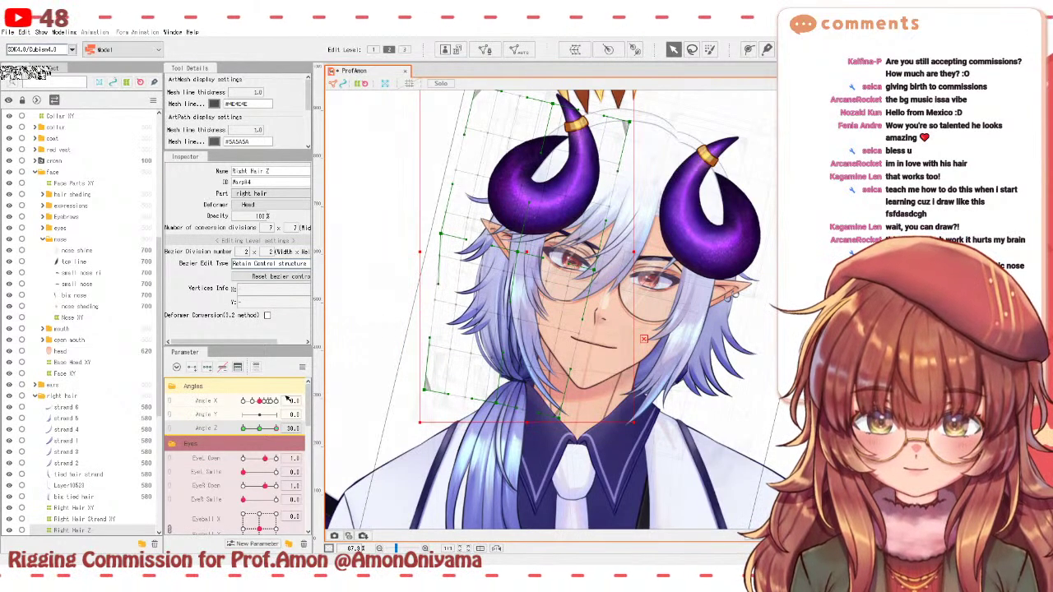
pyautogui.moveTo(277, 429)
pyautogui.mouseDown()
pyautogui.moveTo(244, 428)
pyautogui.moveTo(281, 430)
pyautogui.moveTo(264, 434)
pyautogui.mouseUp()
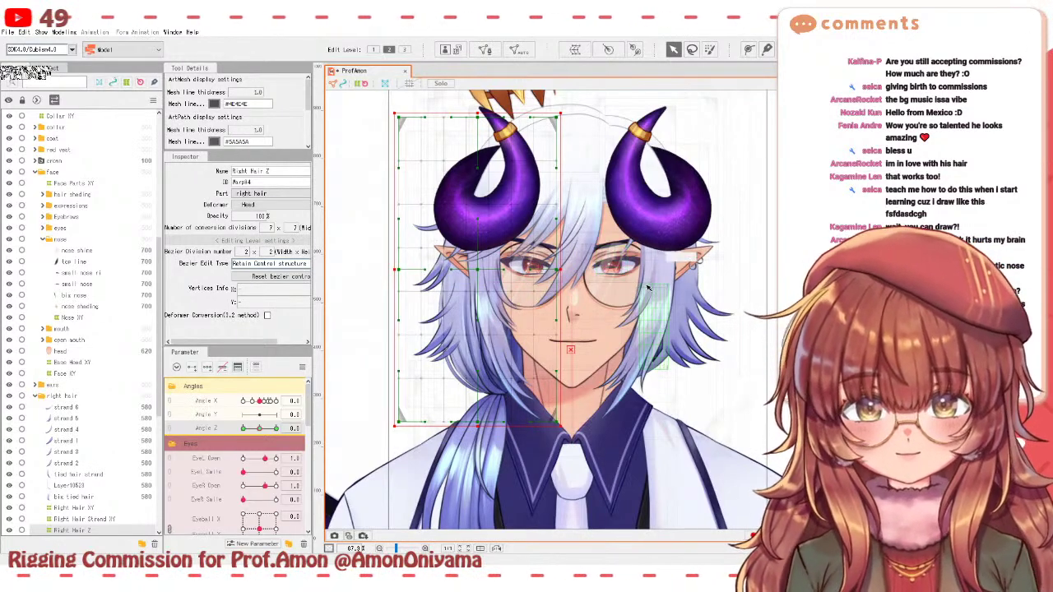
pyautogui.moveTo(259, 428)
pyautogui.mouseDown()
pyautogui.moveTo(273, 433)
pyautogui.moveTo(259, 428)
pyautogui.mouseUp()
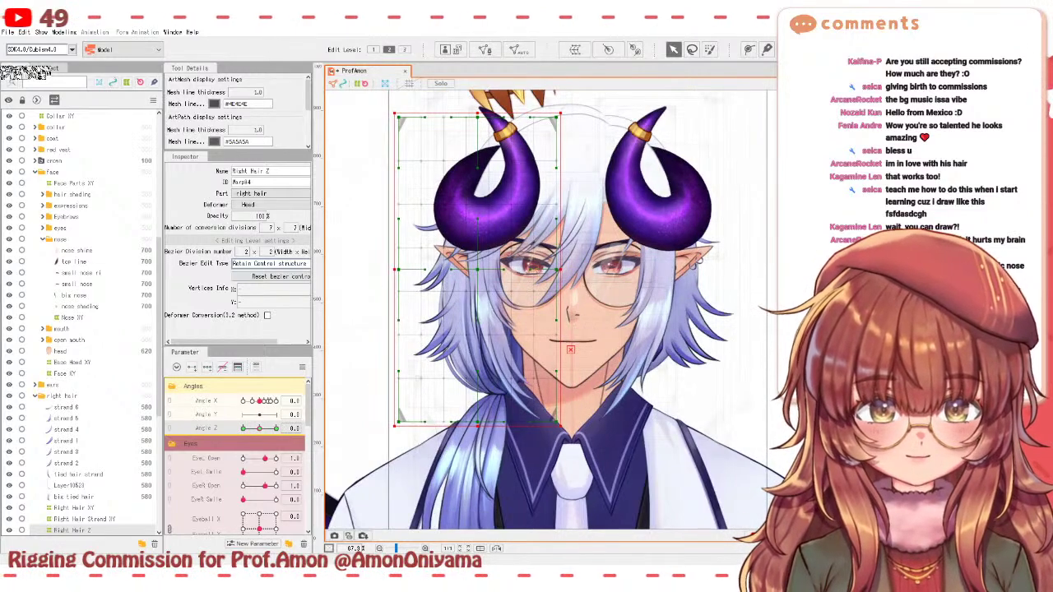
# - Select Back Hair XY and create a warp deformer named Back Hair Z around it, with 3 × 3 Bezier divisions
pyautogui.click(697, 317)
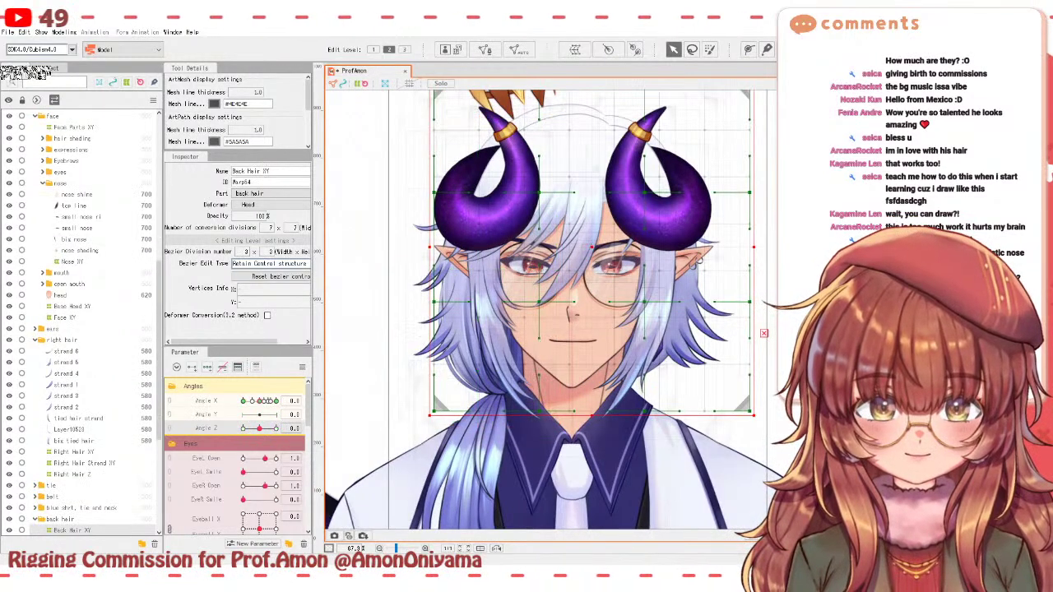
pyautogui.click(695, 263)
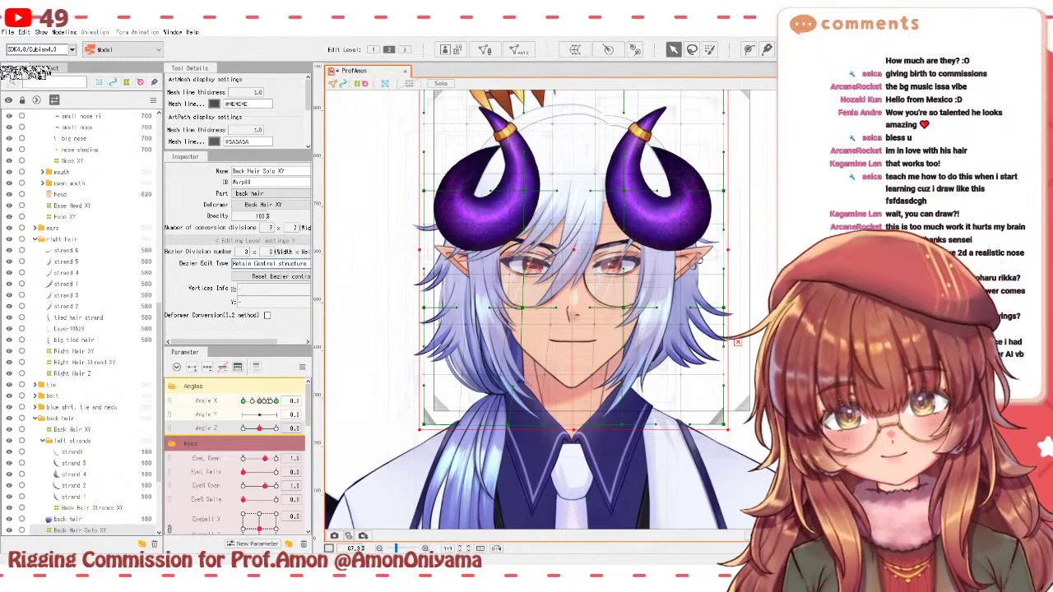
pyautogui.moveTo(260, 429)
pyautogui.mouseDown()
pyautogui.moveTo(243, 429)
pyautogui.moveTo(260, 429)
pyautogui.mouseUp()
pyautogui.click(699, 283)
pyautogui.click(699, 284)
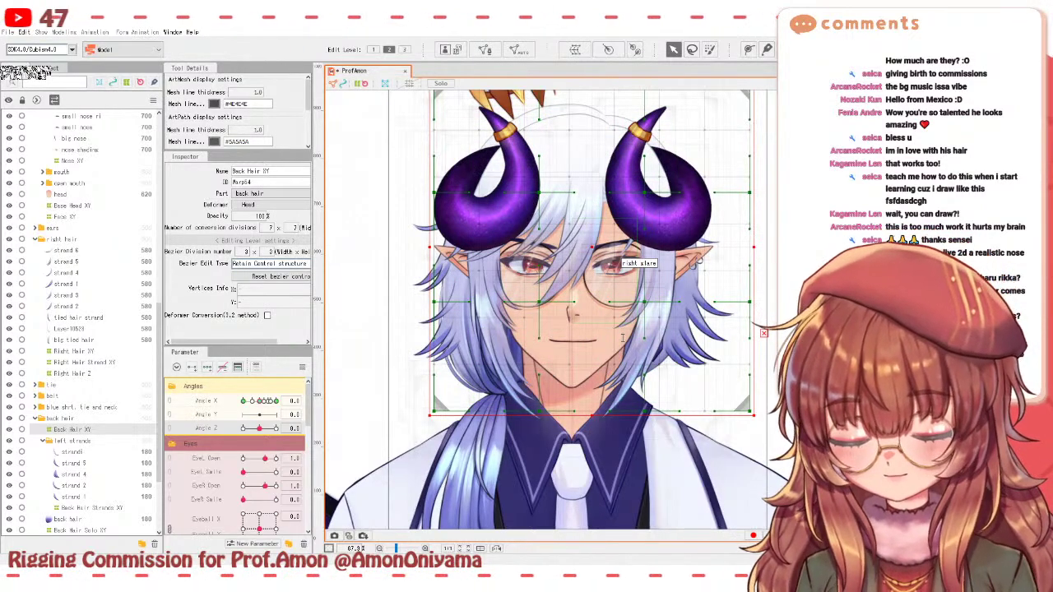
pyautogui.click(617, 466)
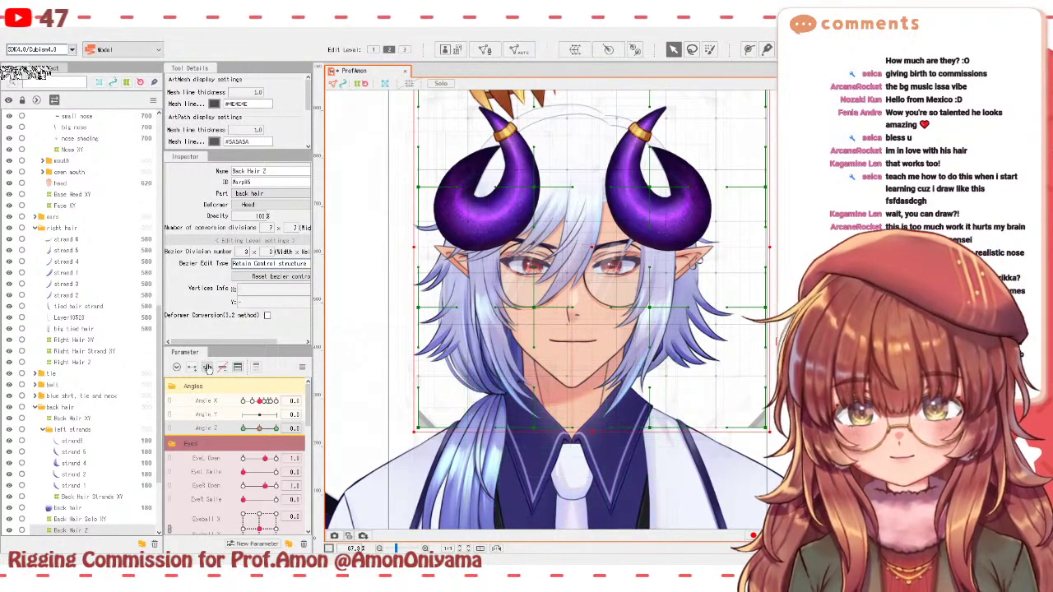
# - Add three Angle Z keys to Back Hair Z and, at -30, reshape its outer edge on the character's left side
pyautogui.moveTo(259, 429); pyautogui.dragTo(254, 430)
pyautogui.moveTo(765, 387); pyautogui.dragTo(741, 395)
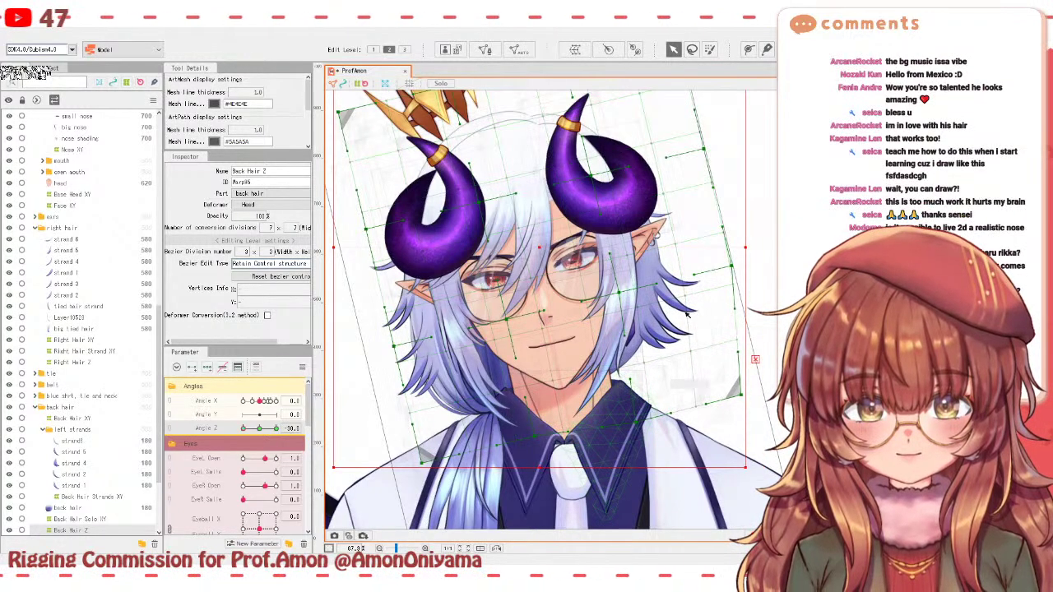
pyautogui.moveTo(731, 267); pyautogui.dragTo(731, 277)
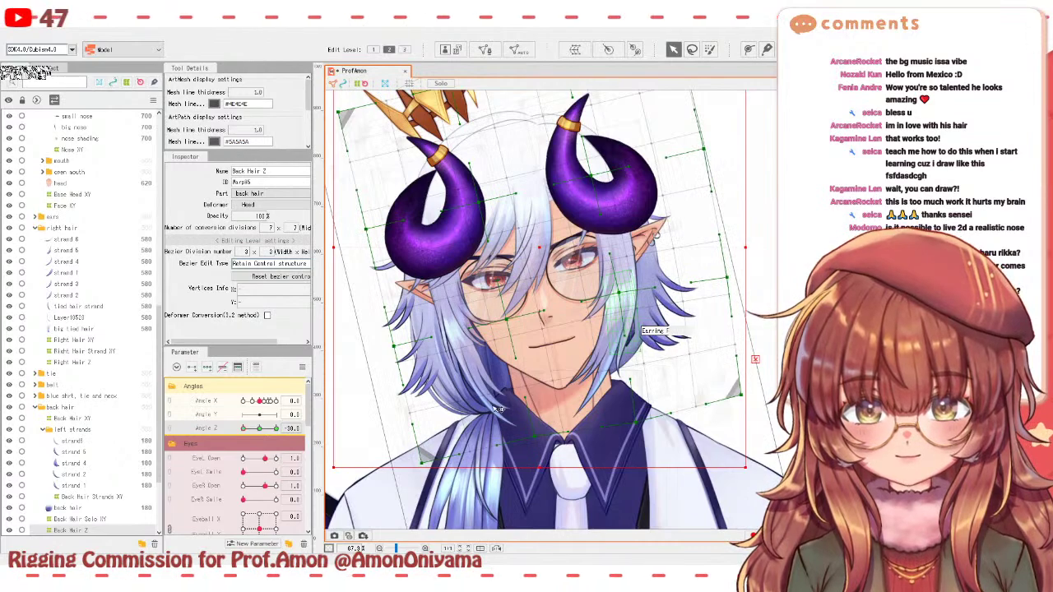
# - At Angle Z 30, pull in Back Hair Z's lower corner by the ponytail, adjust its opposite edge, and preview the tilt back to neutral
pyautogui.scroll(3, 486, 403)
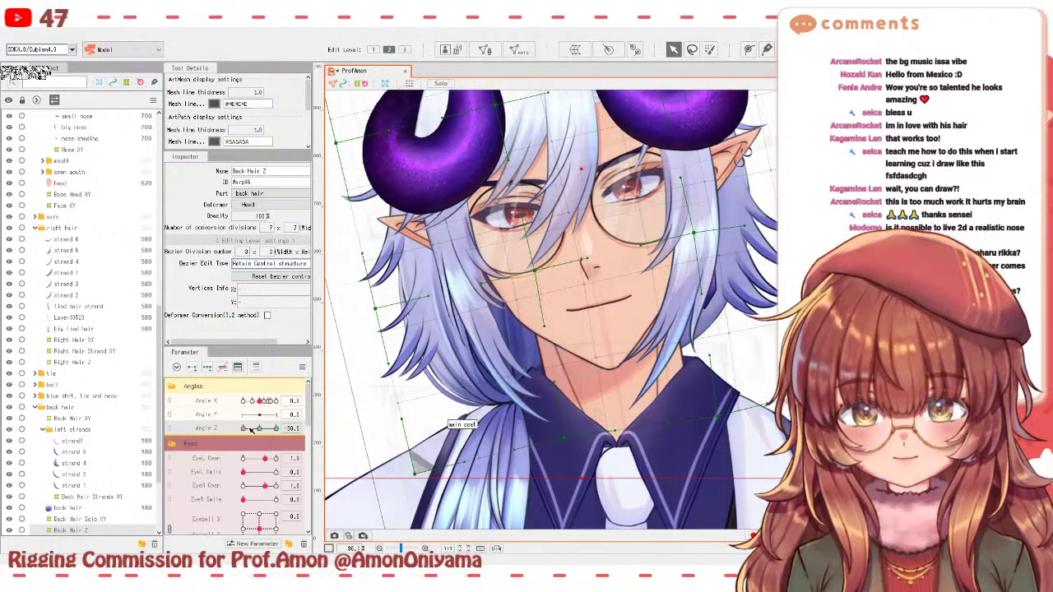
pyautogui.moveTo(260, 428); pyautogui.dragTo(283, 427)
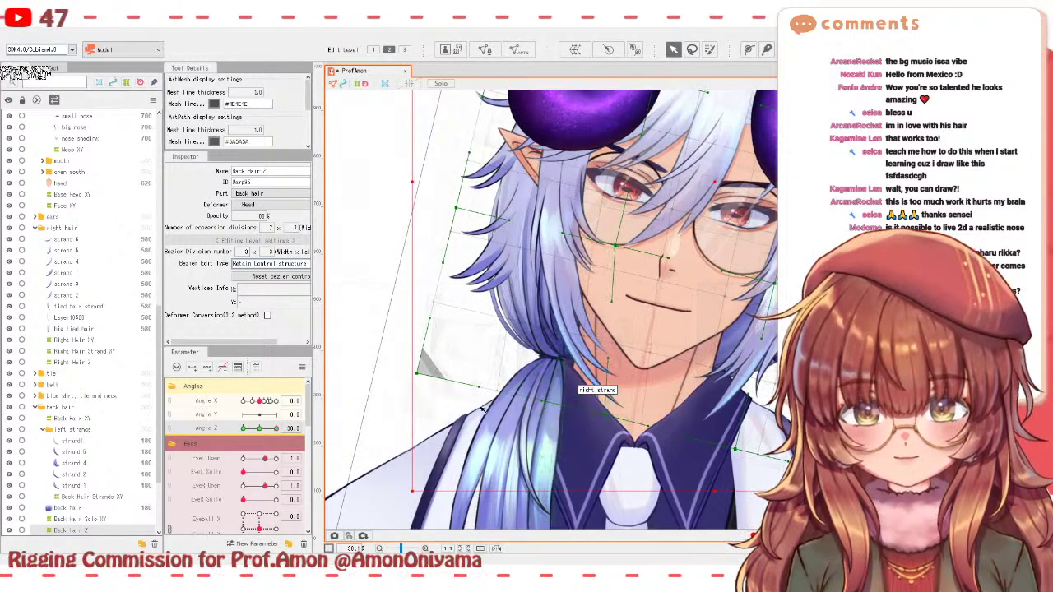
pyautogui.moveTo(417, 374); pyautogui.dragTo(450, 382)
pyautogui.scroll(-3, 450, 383)
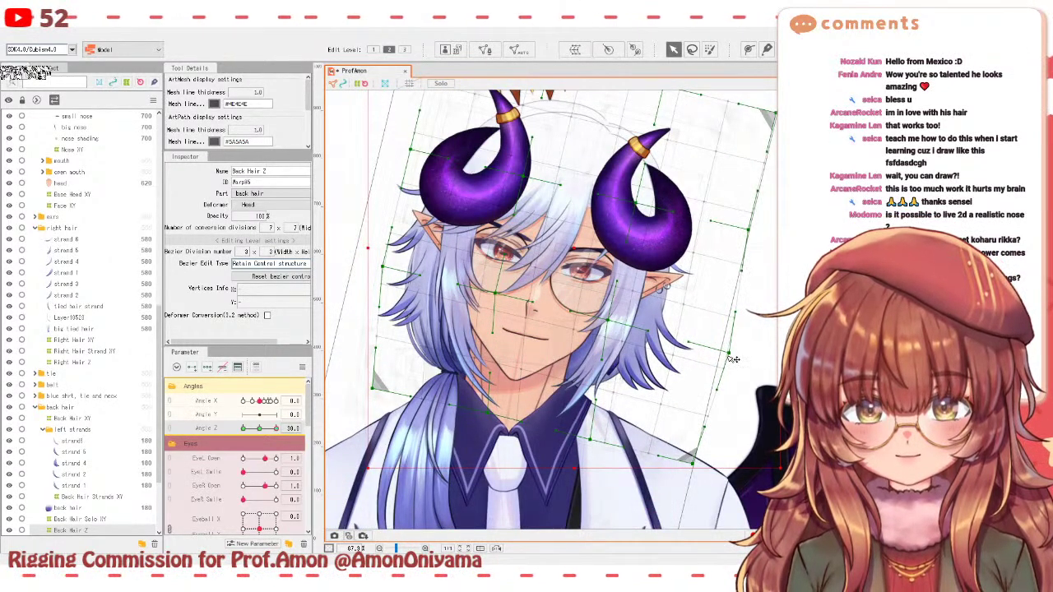
pyautogui.moveTo(747, 230); pyautogui.dragTo(754, 245)
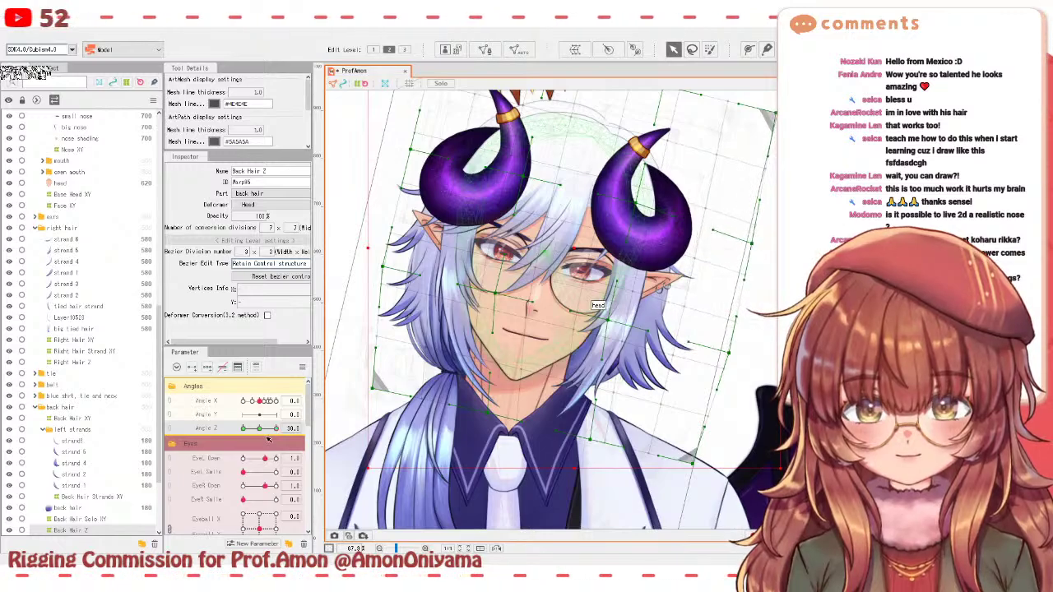
pyautogui.moveTo(274, 429); pyautogui.dragTo(243, 446)
pyautogui.click(260, 429)
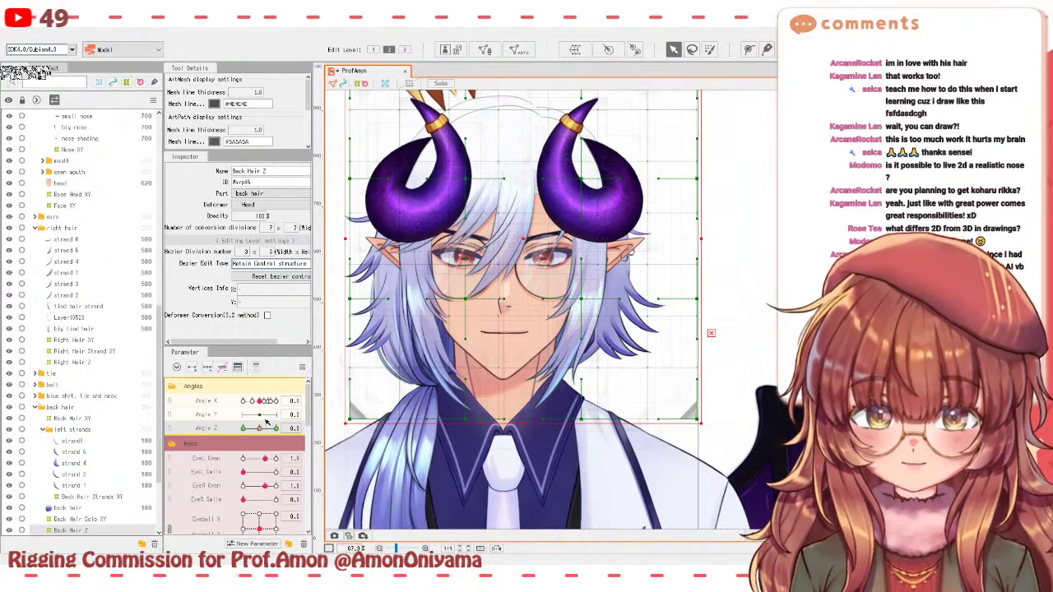
# - Preview the head turn, set Angle X to 30 and select the Ear R XY deformer of the pointed ear
pyautogui.moveTo(264, 428); pyautogui.dragTo(250, 402)
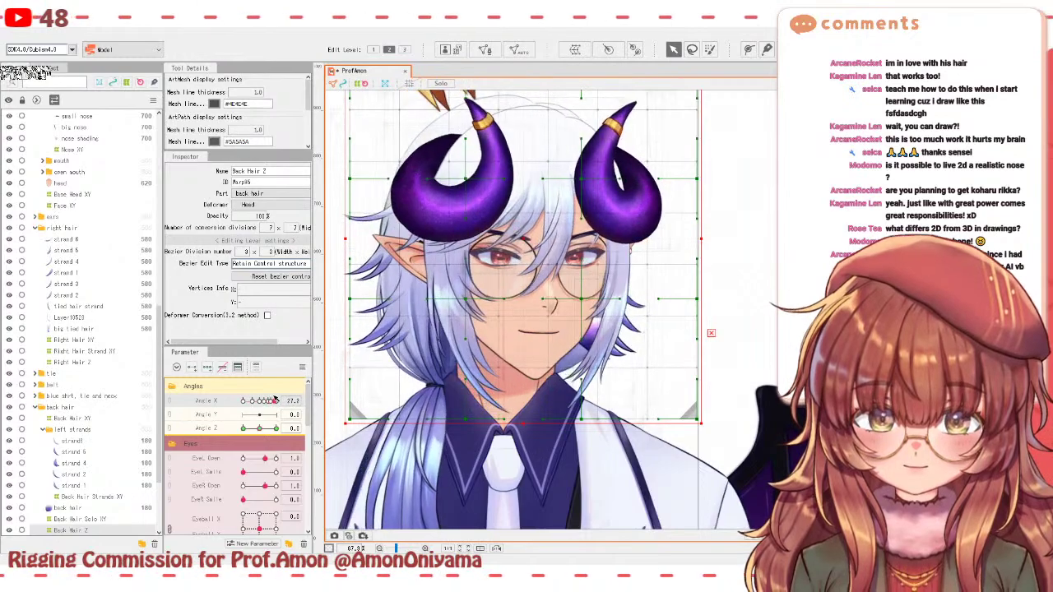
pyautogui.moveTo(270, 398)
pyautogui.mouseDown()
pyautogui.moveTo(239, 399)
pyautogui.moveTo(276, 400)
pyautogui.mouseUp()
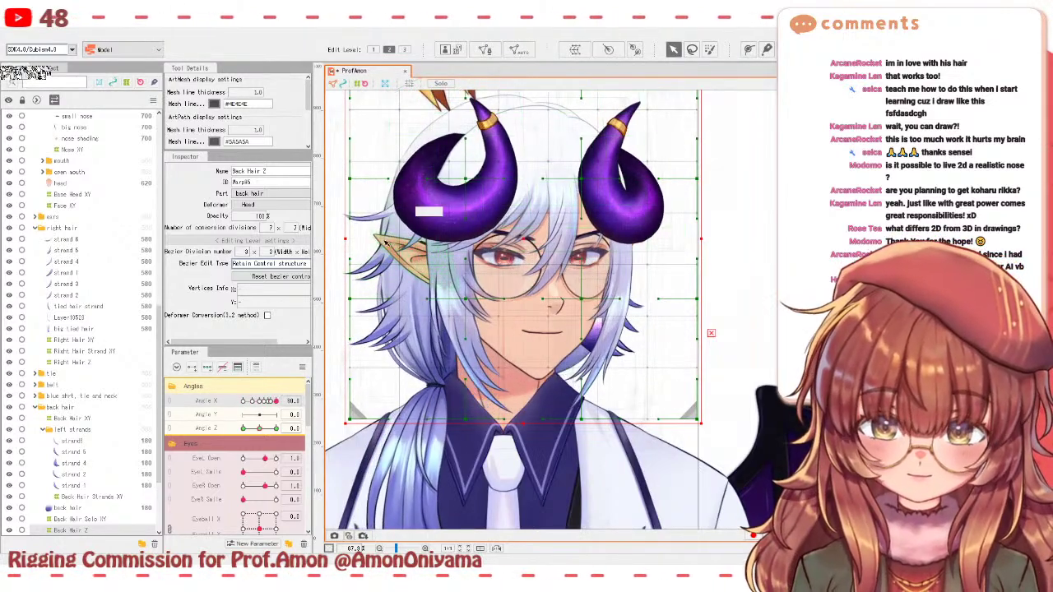
pyautogui.click(385, 242)
pyautogui.click(473, 282)
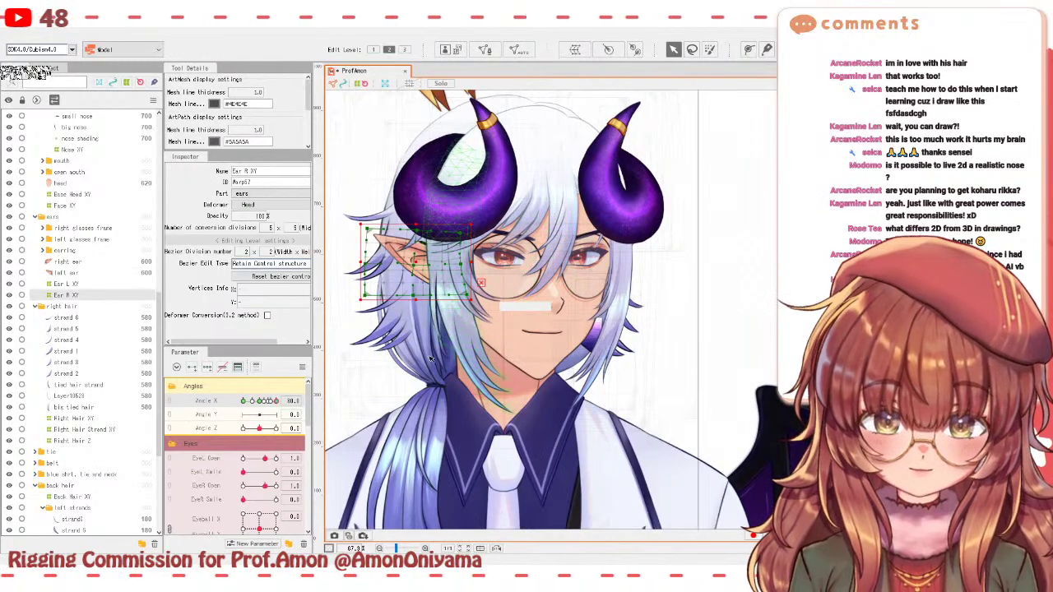
pyautogui.scroll(2, 417, 380)
pyautogui.moveTo(266, 402); pyautogui.dragTo(279, 401)
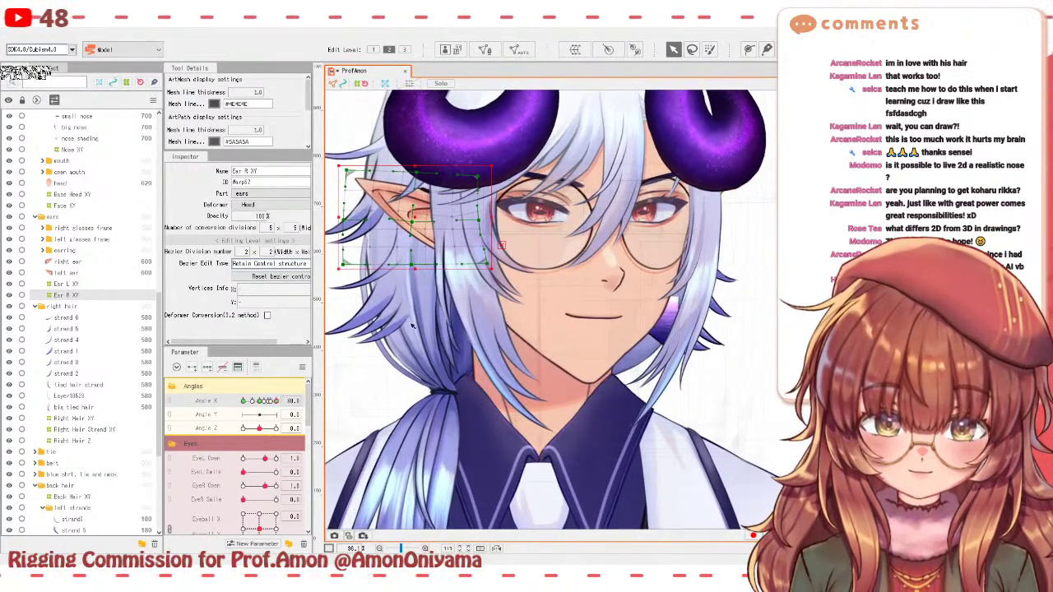
# - At Angle X 30, adjust the Ear R XY deformer's rotation and pull its upper outer corner outward at the ear tip
pyautogui.moveTo(416, 171); pyautogui.dragTo(465, 250)
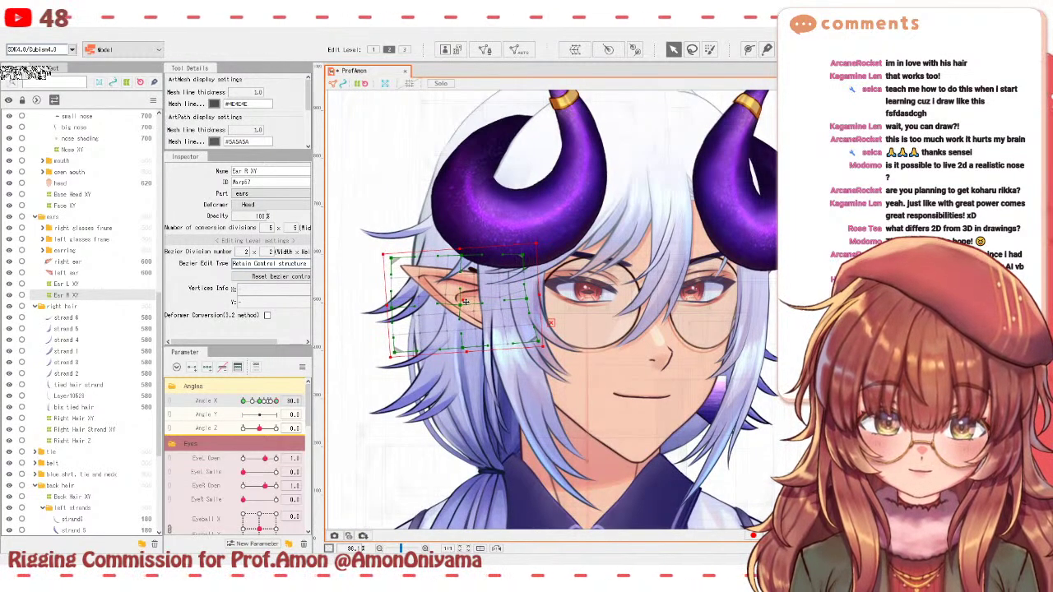
pyautogui.moveTo(277, 400)
pyautogui.mouseDown()
pyautogui.moveTo(262, 401)
pyautogui.moveTo(278, 401)
pyautogui.mouseUp()
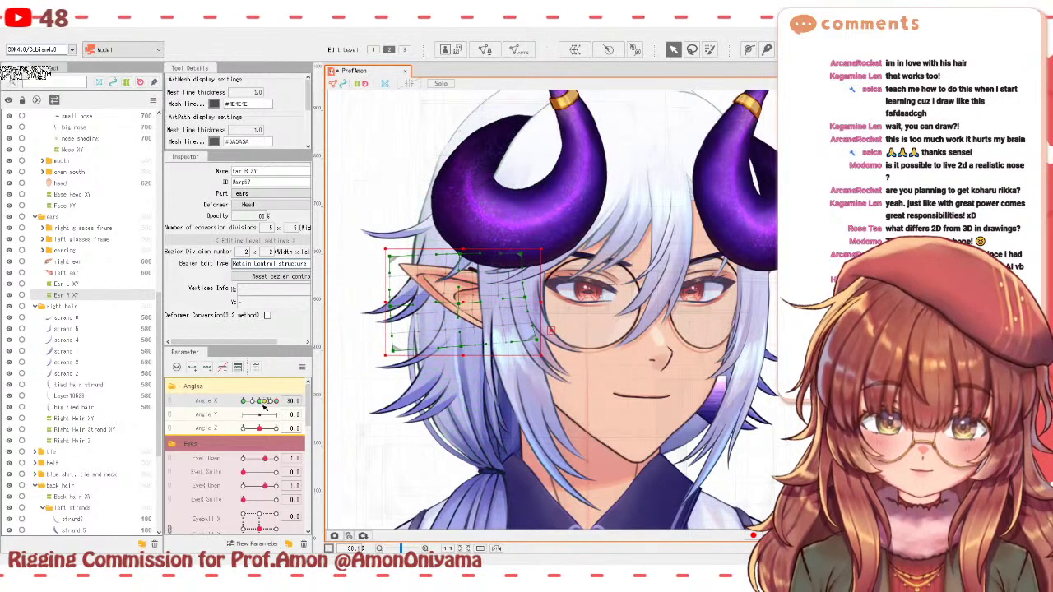
pyautogui.moveTo(277, 401)
pyautogui.mouseDown()
pyautogui.moveTo(265, 402)
pyautogui.moveTo(280, 401)
pyautogui.mouseUp()
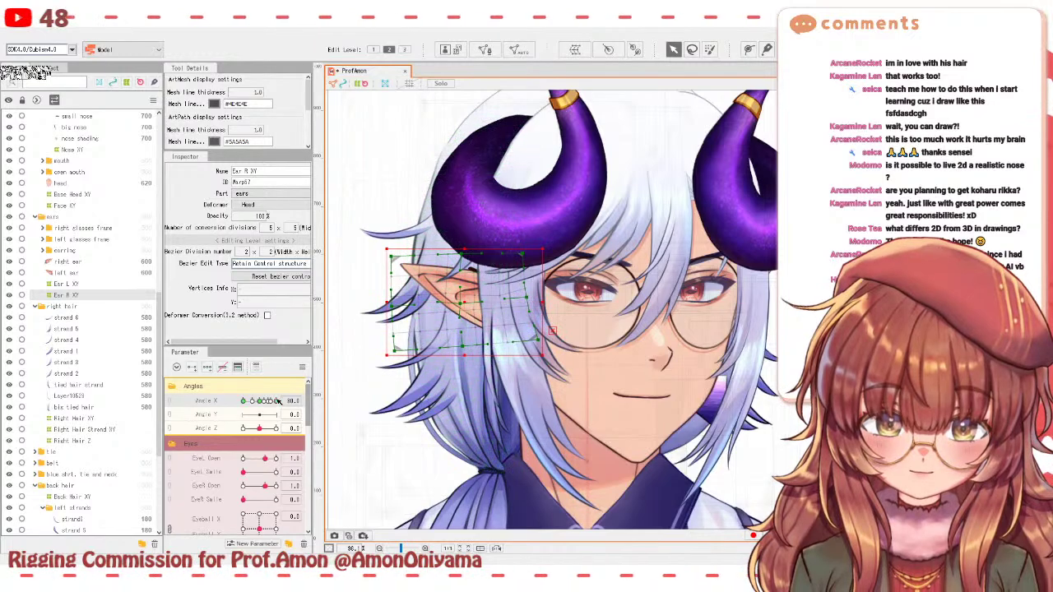
pyautogui.moveTo(278, 400); pyautogui.dragTo(280, 400)
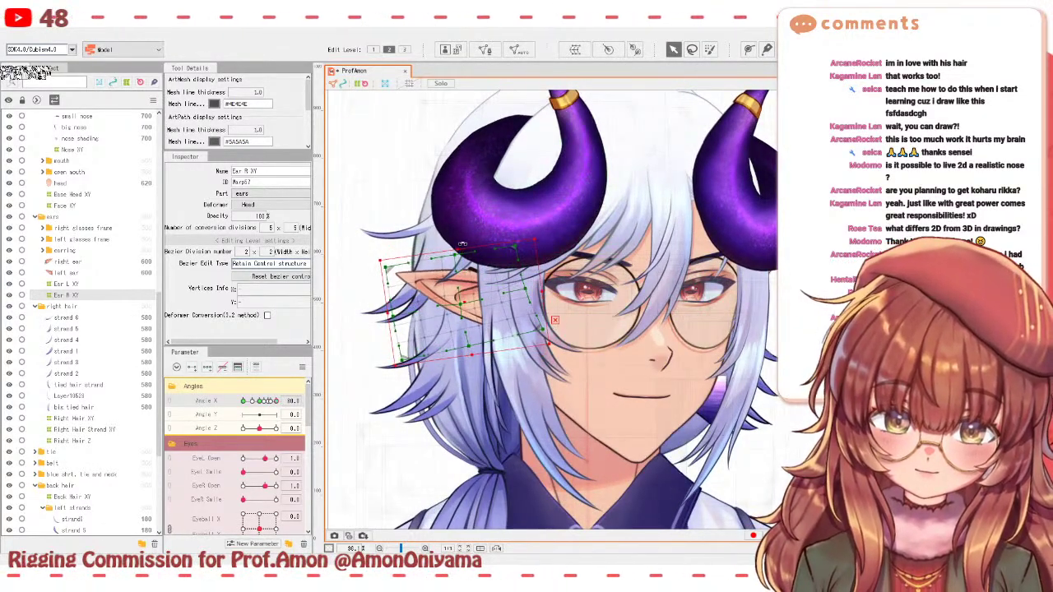
pyautogui.moveTo(280, 400)
pyautogui.mouseDown()
pyautogui.moveTo(240, 401)
pyautogui.moveTo(278, 394)
pyautogui.mouseUp()
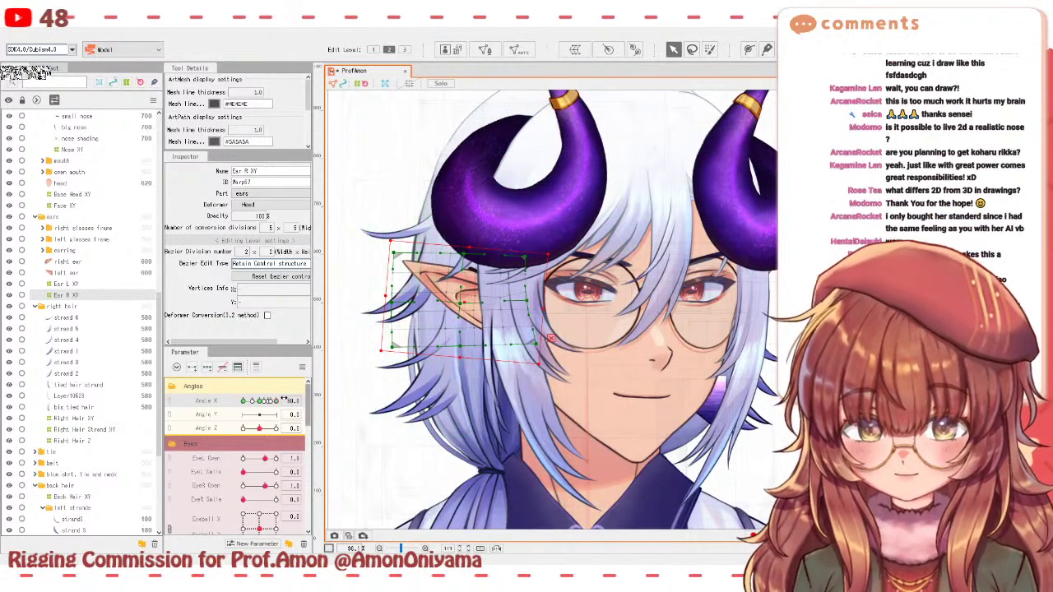
pyautogui.moveTo(278, 400)
pyautogui.mouseDown()
pyautogui.moveTo(249, 401)
pyautogui.moveTo(284, 402)
pyautogui.mouseUp()
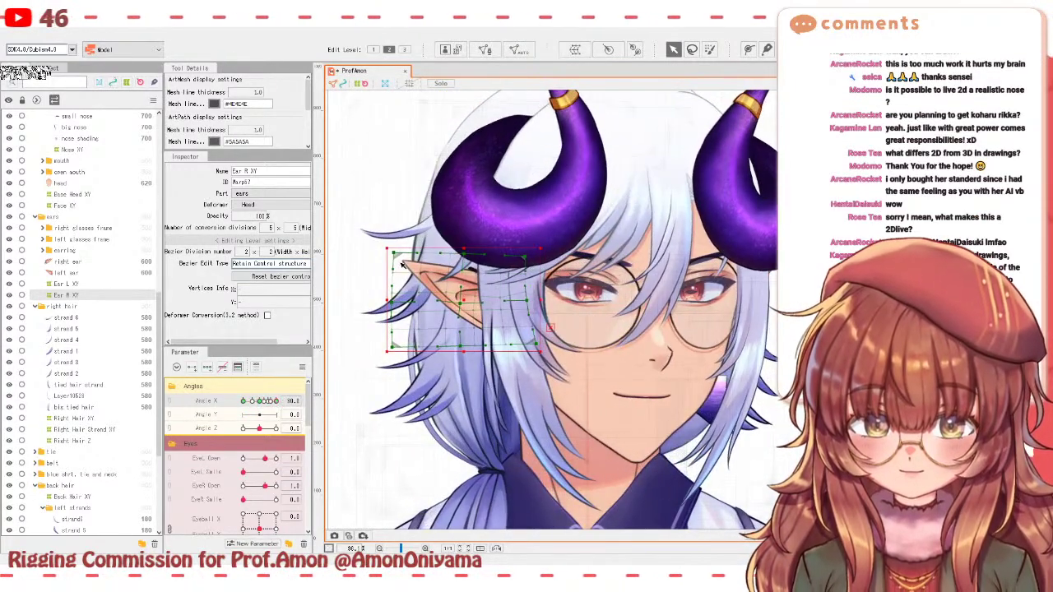
pyautogui.moveTo(402, 264); pyautogui.dragTo(394, 261)
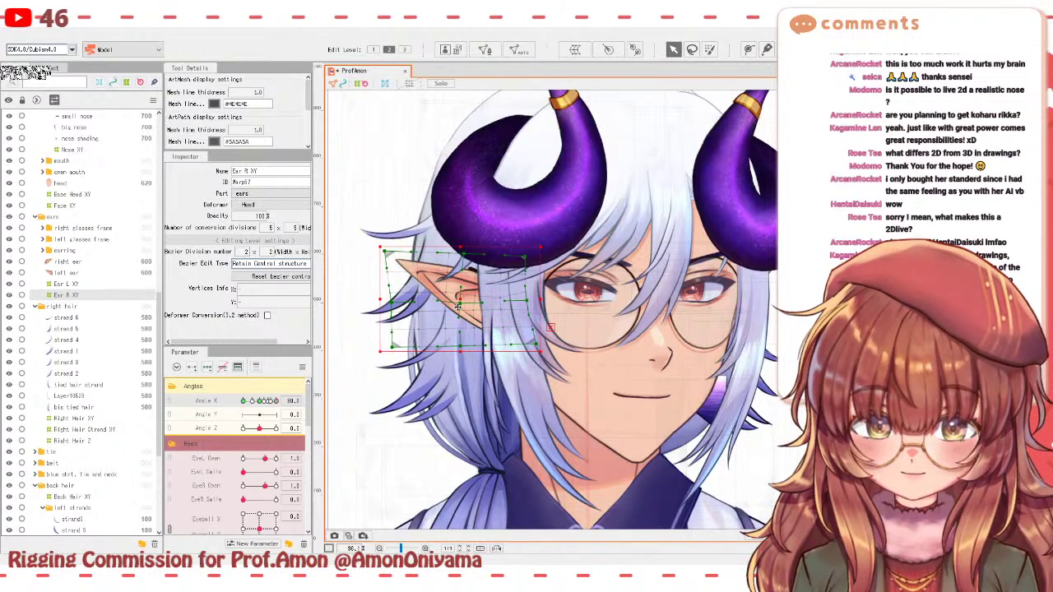
# - Nudge Ear R XY's centre control point at Angle X 30 and check the ear between Angle X 11 and 30
pyautogui.scroll(3, 458, 306)
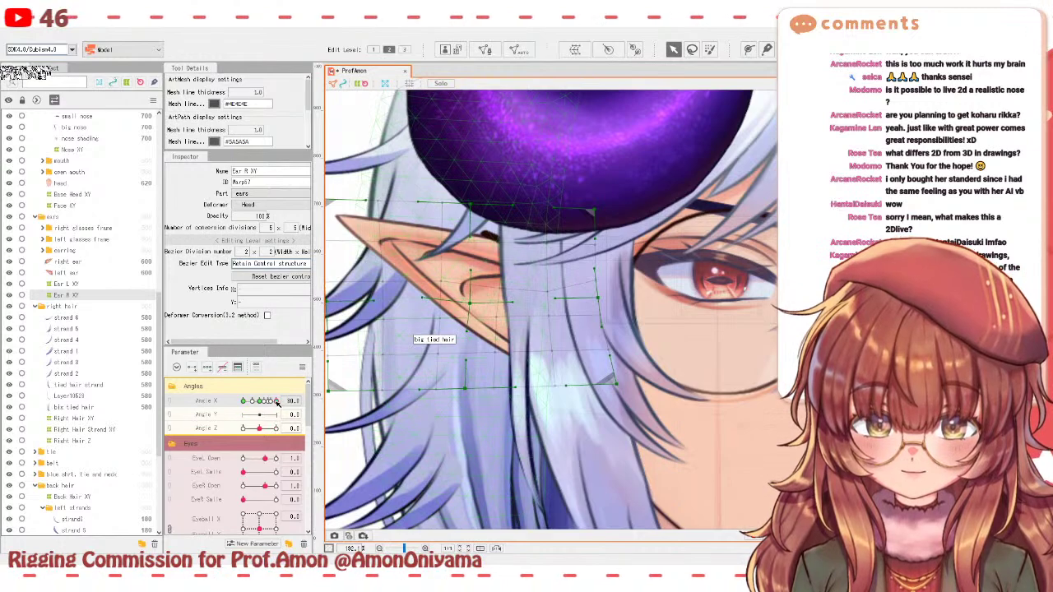
pyautogui.moveTo(277, 400)
pyautogui.mouseDown()
pyautogui.moveTo(260, 400)
pyautogui.moveTo(278, 401)
pyautogui.mouseUp()
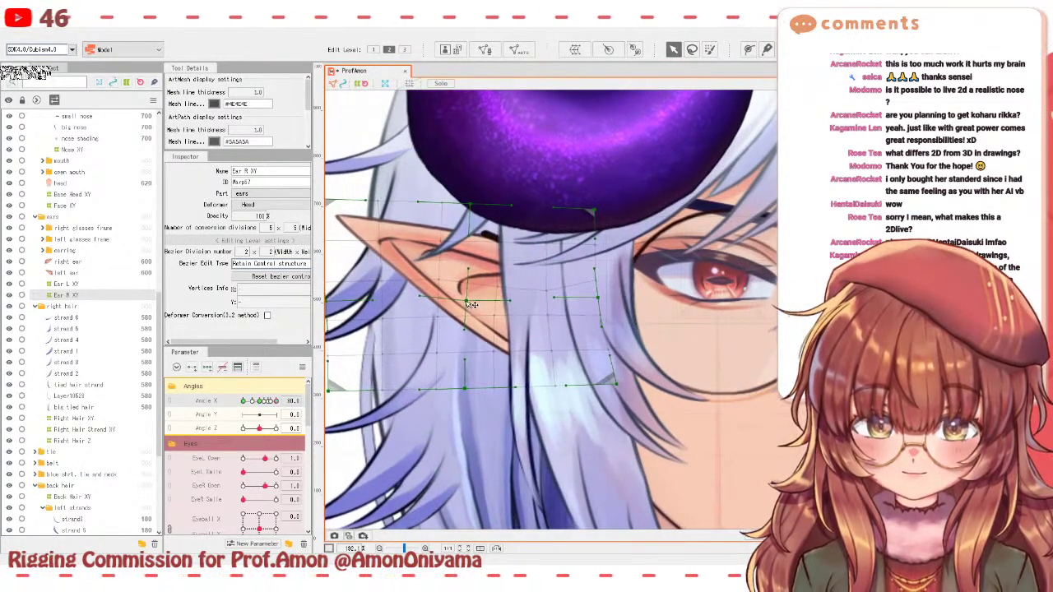
pyautogui.scroll(-2, 469, 306)
pyautogui.click(266, 401)
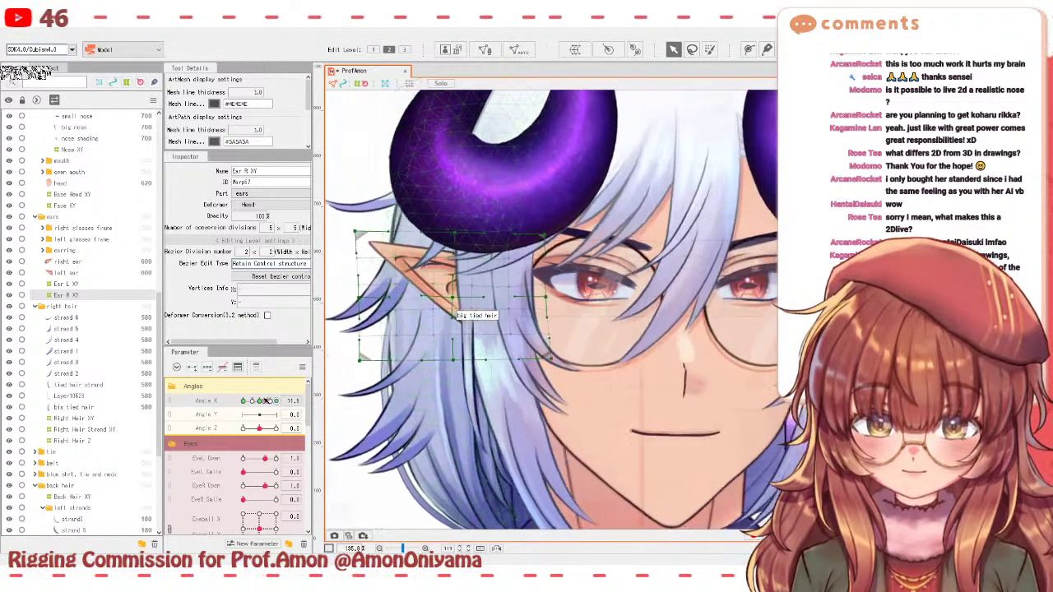
pyautogui.moveTo(267, 401); pyautogui.dragTo(277, 401)
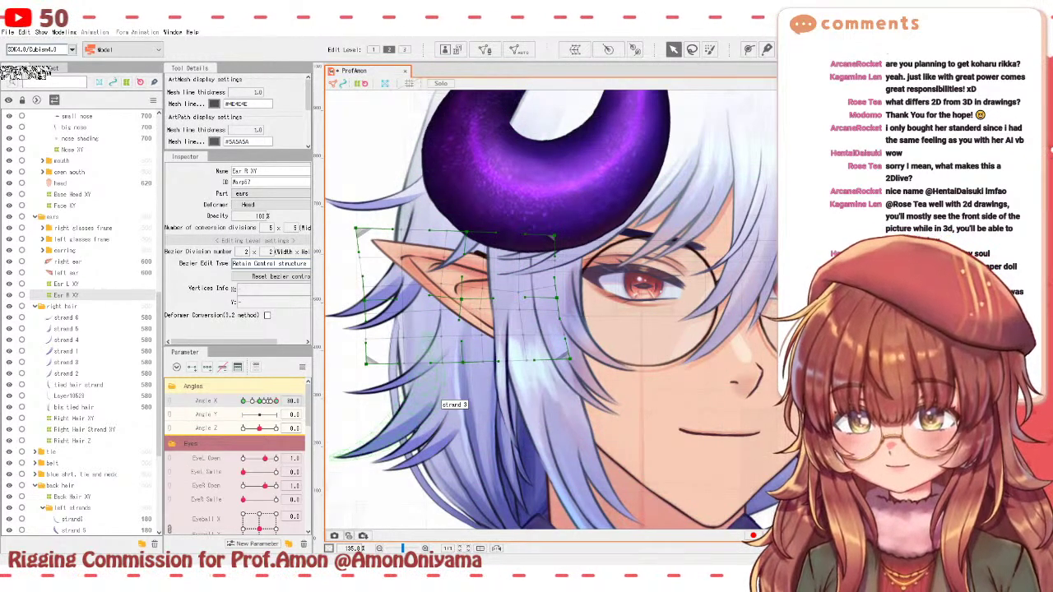
pyautogui.scroll(-2, 700, 317)
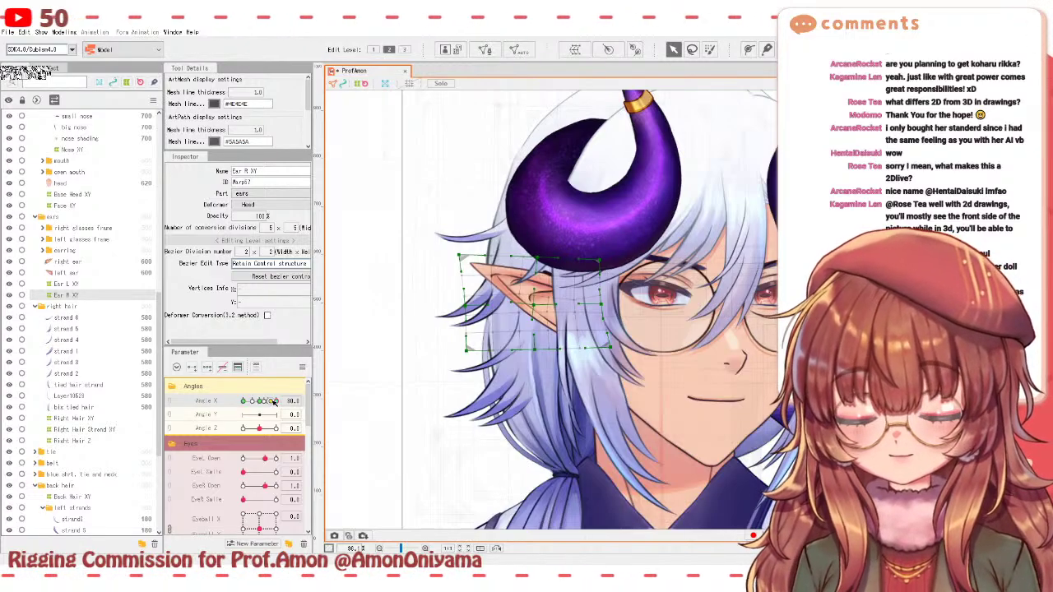
# - At Angle X 30, nudge Ear R XY's centre control point inward and shift the whole deformer slightly outward over the pointed ear
pyautogui.moveTo(275, 401)
pyautogui.mouseDown()
pyautogui.moveTo(256, 401)
pyautogui.moveTo(276, 401)
pyautogui.mouseUp()
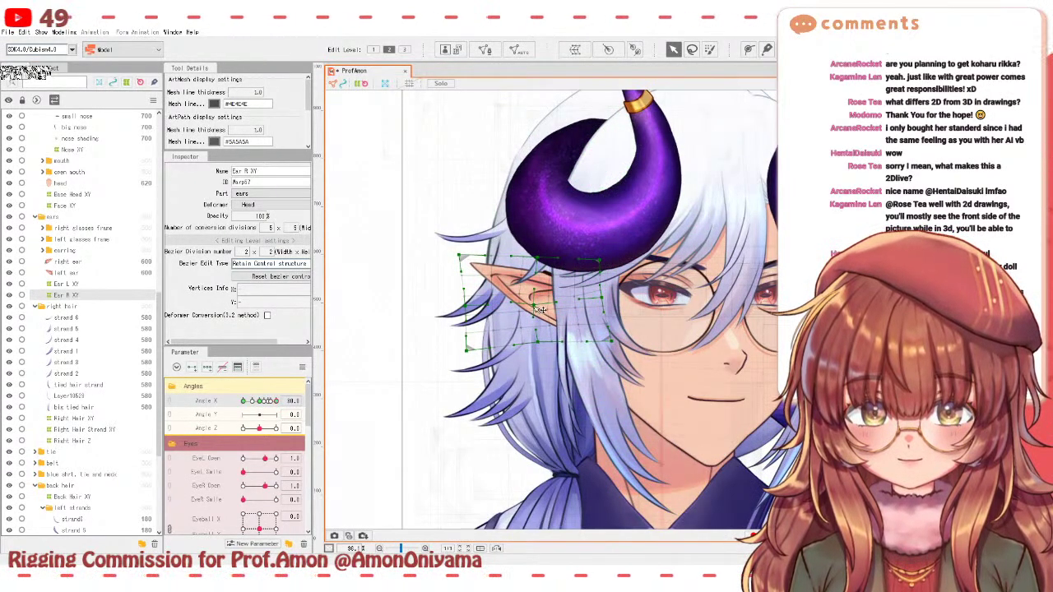
pyautogui.moveTo(272, 428)
pyautogui.mouseDown()
pyautogui.moveTo(246, 429)
pyautogui.moveTo(283, 428)
pyautogui.moveTo(259, 428)
pyautogui.mouseUp()
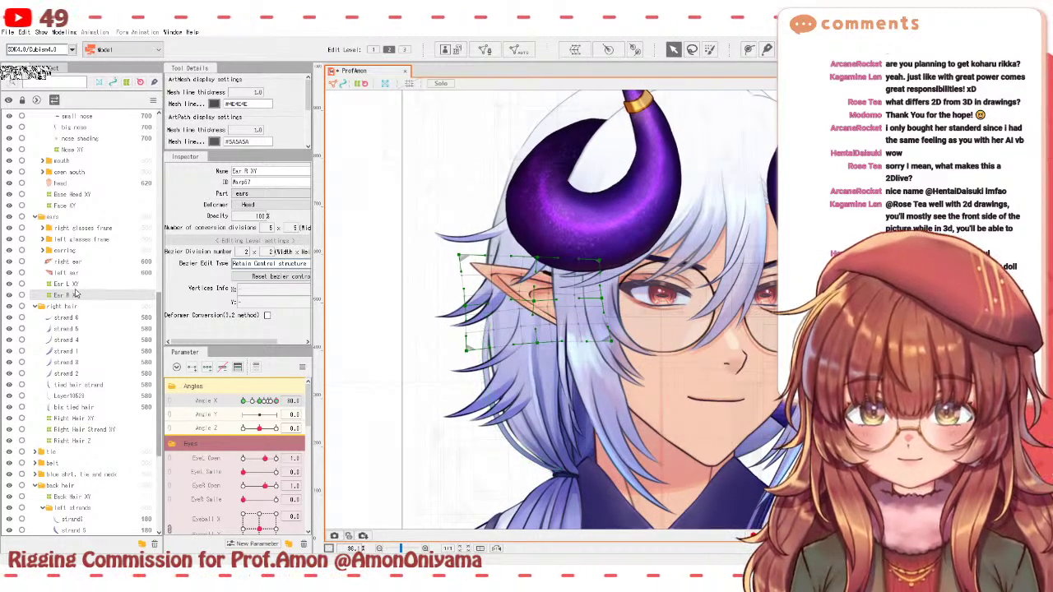
pyautogui.click(527, 299)
pyautogui.moveTo(526, 299); pyautogui.dragTo(536, 305)
pyautogui.moveTo(279, 401)
pyautogui.mouseDown()
pyautogui.moveTo(260, 401)
pyautogui.moveTo(282, 400)
pyautogui.mouseUp()
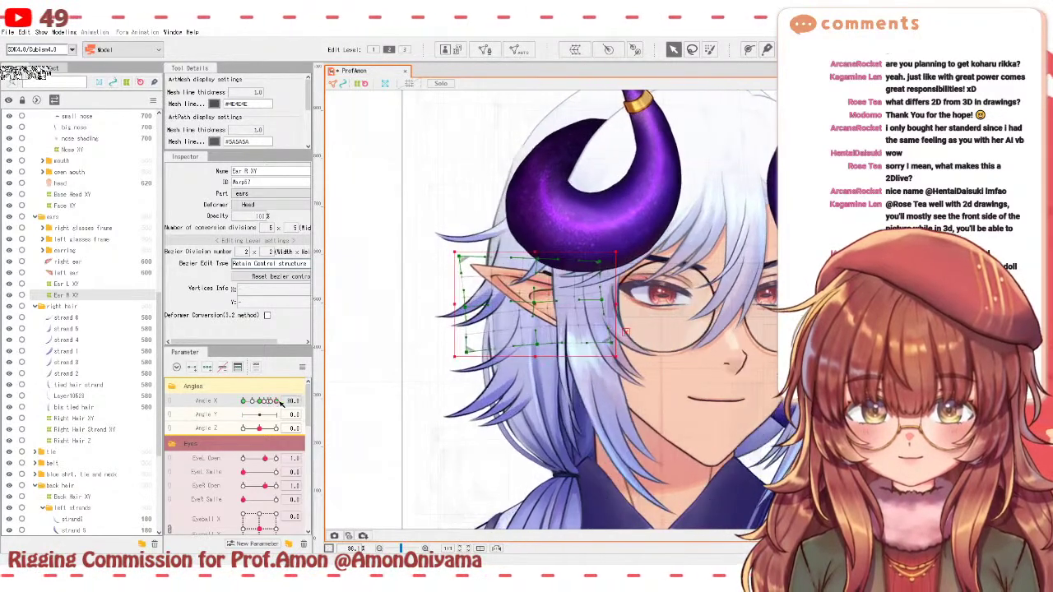
pyautogui.moveTo(536, 306); pyautogui.dragTo(533, 307)
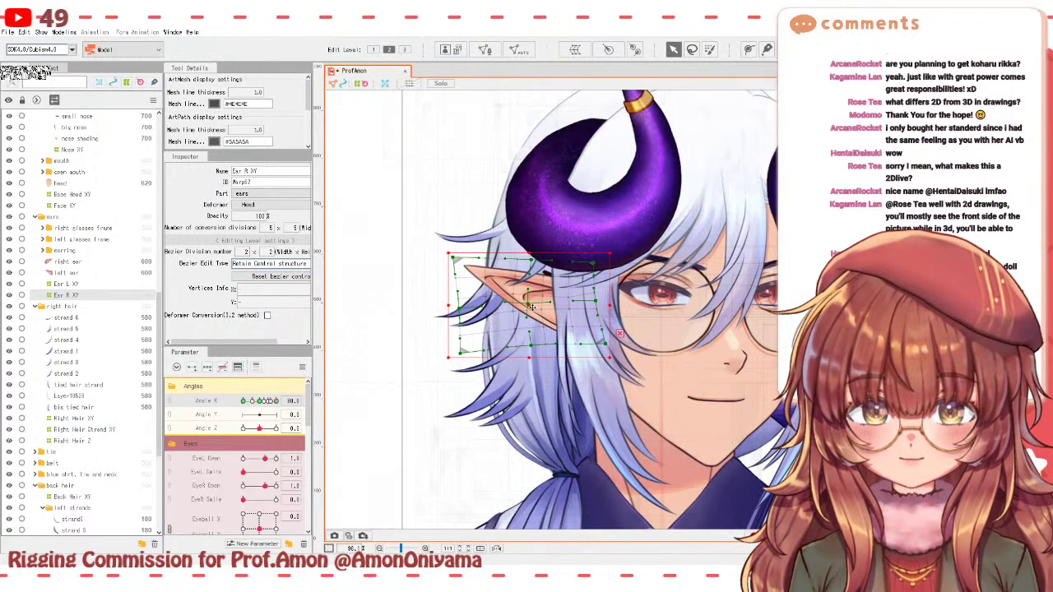
# - At Angle X 30, pull in Ear R XY's outer corners and outer middle point, and preview the head turn against Angle X 0
pyautogui.moveTo(281, 401); pyautogui.dragTo(234, 395)
pyautogui.click(280, 400)
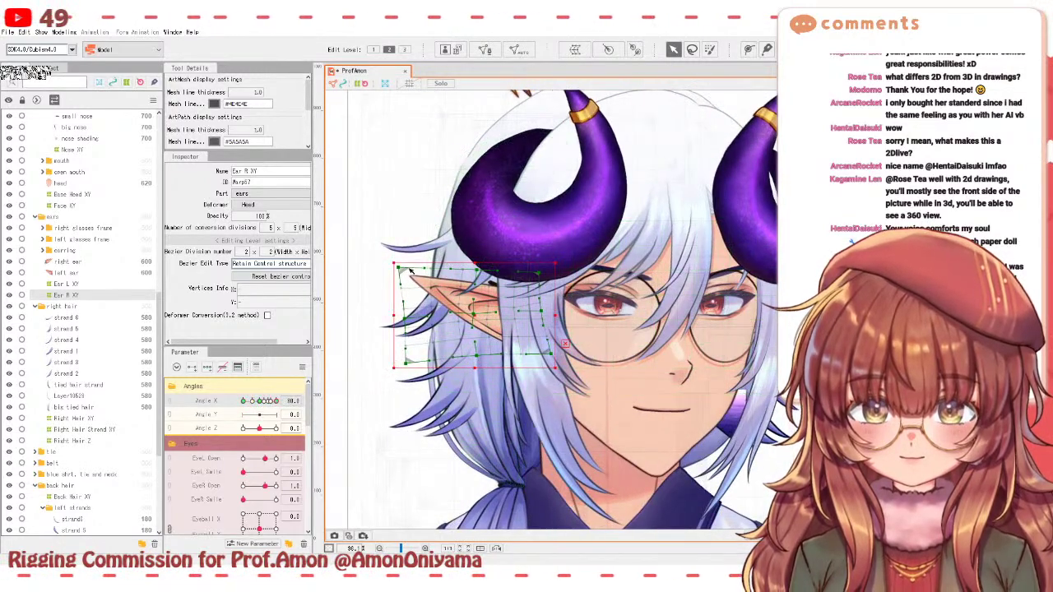
pyautogui.moveTo(400, 269); pyautogui.dragTo(412, 272)
pyautogui.moveTo(278, 402)
pyautogui.mouseDown()
pyautogui.moveTo(260, 402)
pyautogui.moveTo(280, 401)
pyautogui.mouseUp()
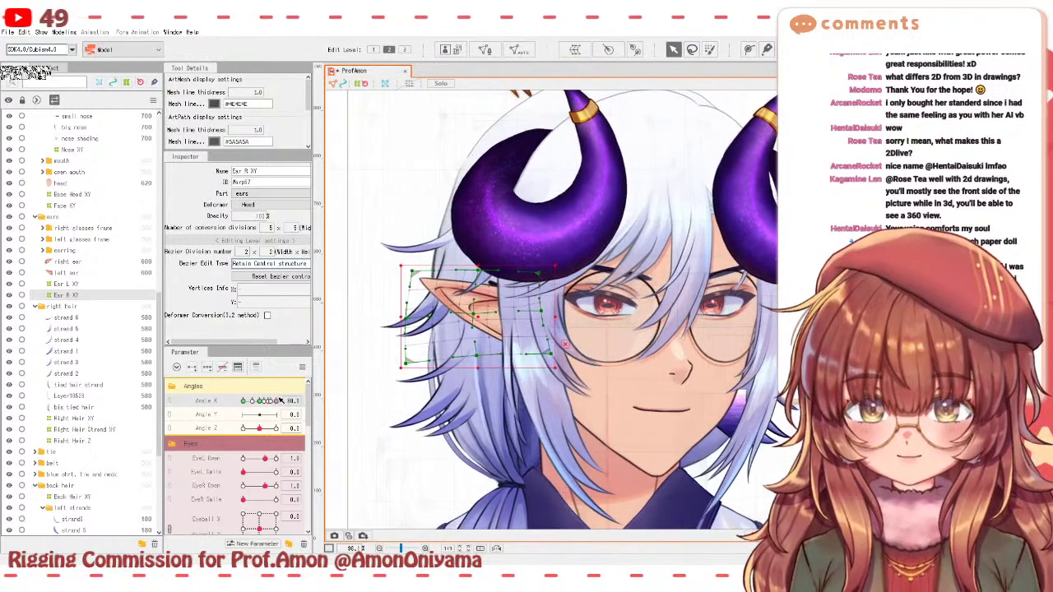
pyautogui.moveTo(407, 363); pyautogui.dragTo(413, 361)
pyautogui.moveTo(405, 318); pyautogui.dragTo(414, 316)
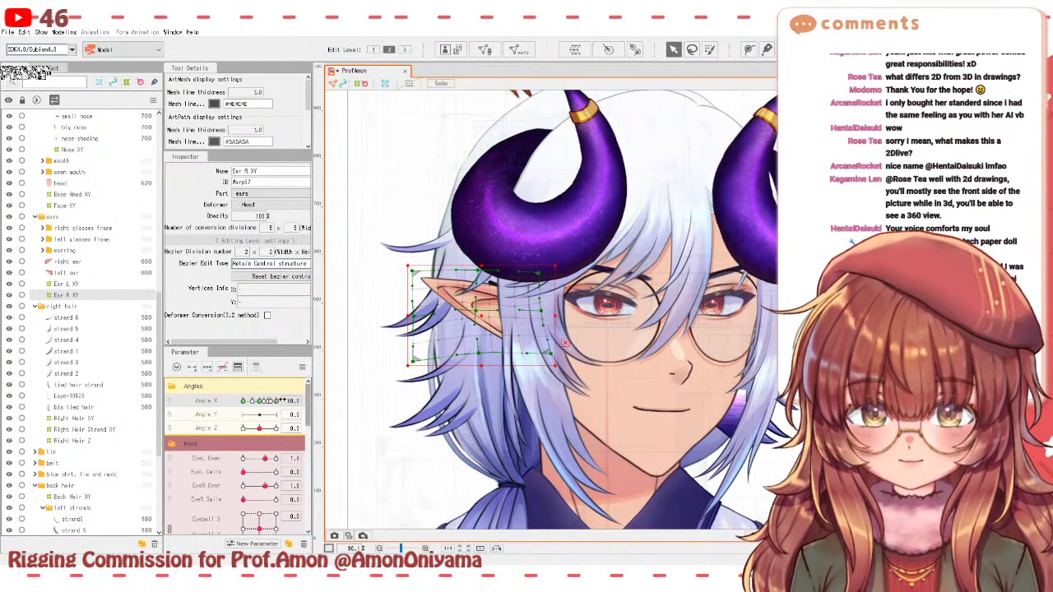
pyautogui.moveTo(275, 401); pyautogui.dragTo(286, 398)
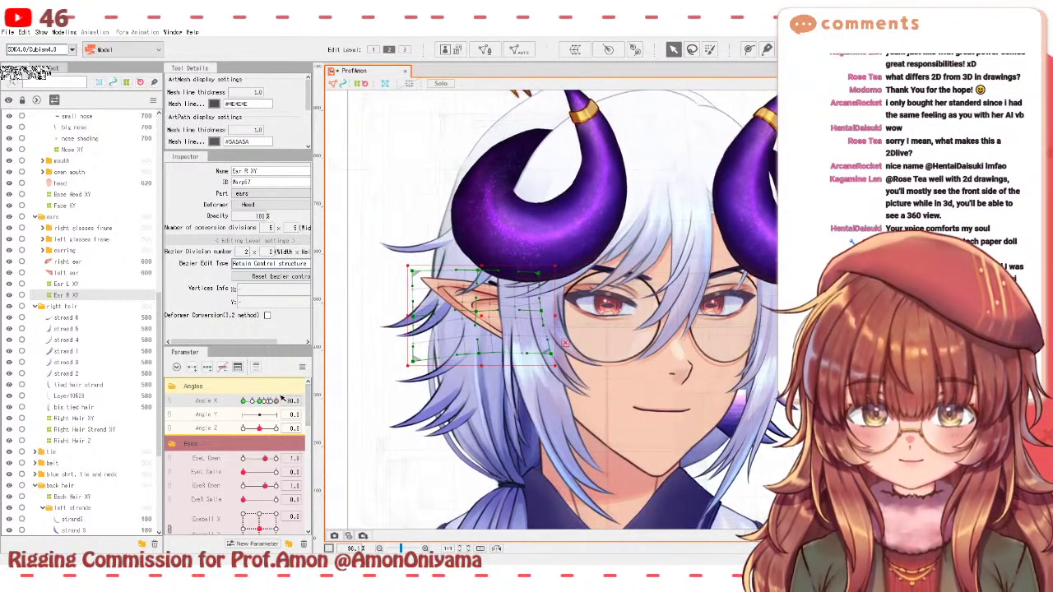
pyautogui.click(264, 401)
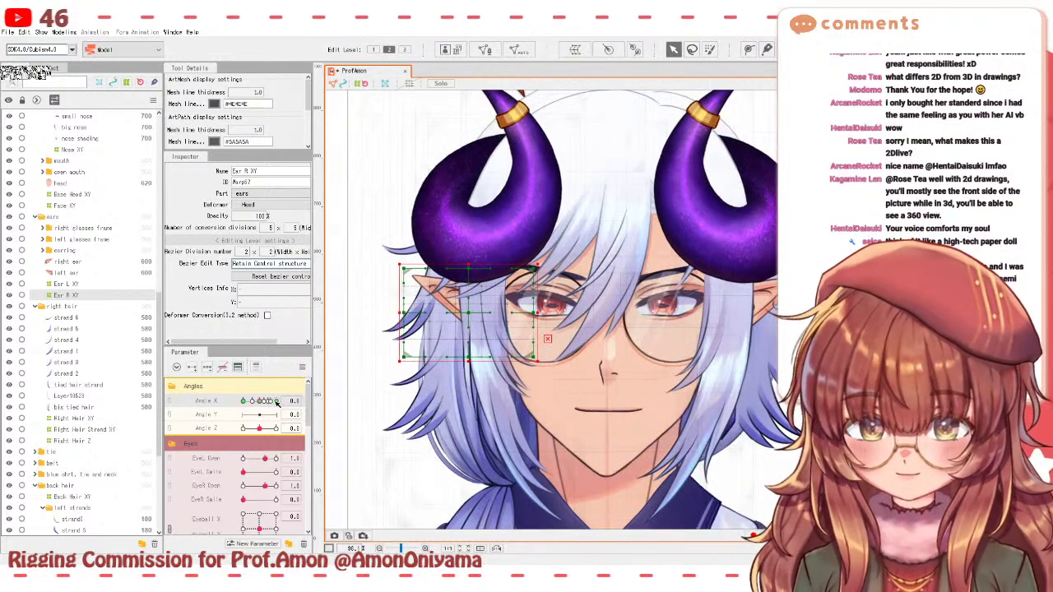
pyautogui.click(283, 401)
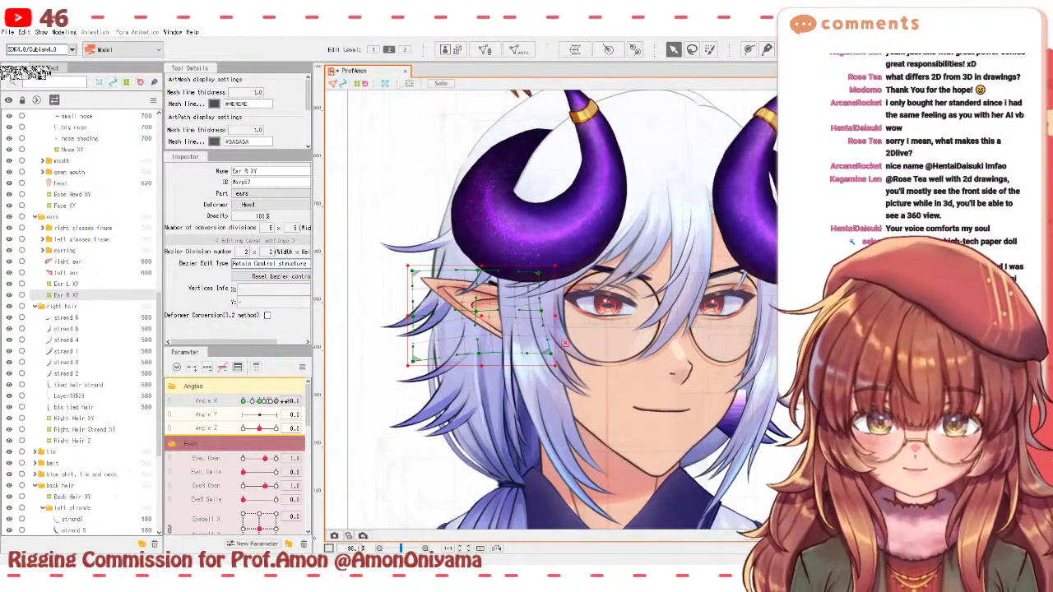
pyautogui.click(286, 412)
pyautogui.moveTo(283, 401)
pyautogui.mouseDown()
pyautogui.moveTo(261, 401)
pyautogui.moveTo(277, 400)
pyautogui.mouseUp()
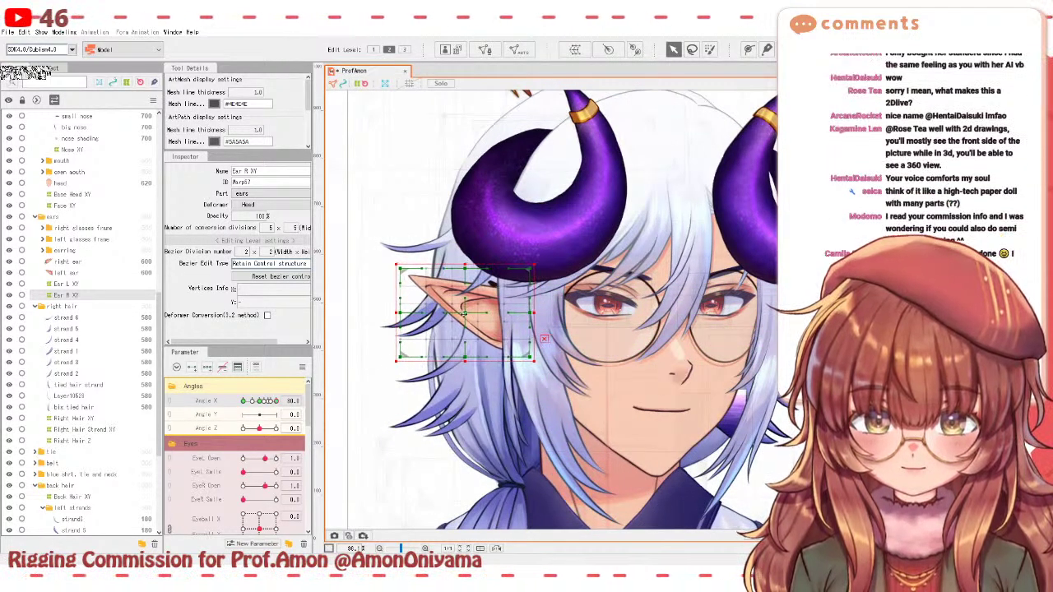
pyautogui.moveTo(276, 400)
pyautogui.mouseDown()
pyautogui.moveTo(263, 401)
pyautogui.moveTo(283, 401)
pyautogui.mouseUp()
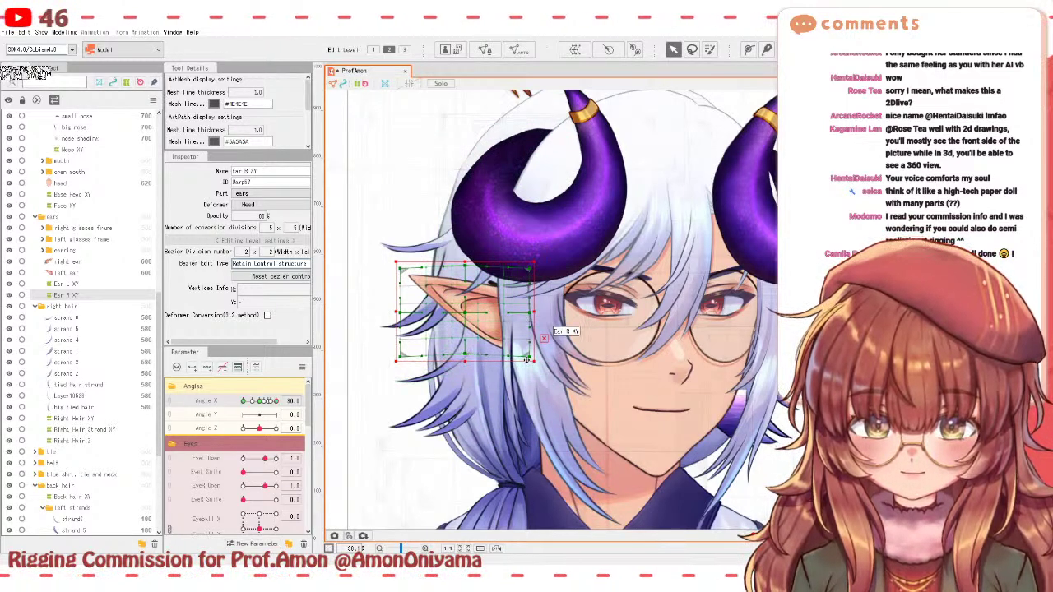
pyautogui.moveTo(529, 356); pyautogui.dragTo(532, 353)
pyautogui.moveTo(277, 403); pyautogui.dragTo(265, 398)
pyautogui.hotkey('ctrl', 'z')
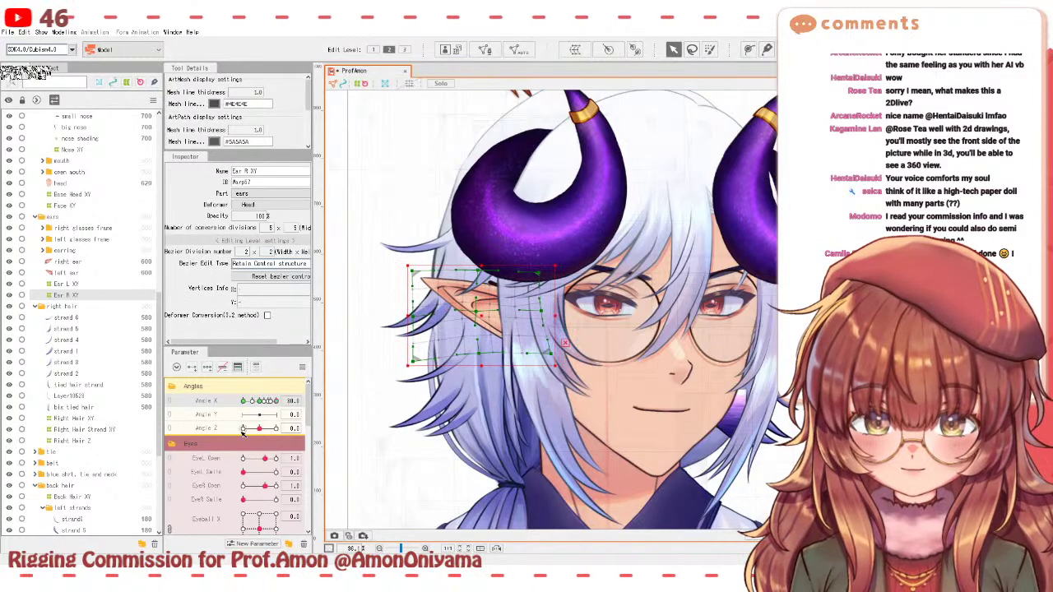
# - At Angle X 30, raise Ear R XY's inner upper corner under the horn, shift the deformer slightly outward, and preview the turn
pyautogui.moveTo(270, 400); pyautogui.dragTo(281, 401)
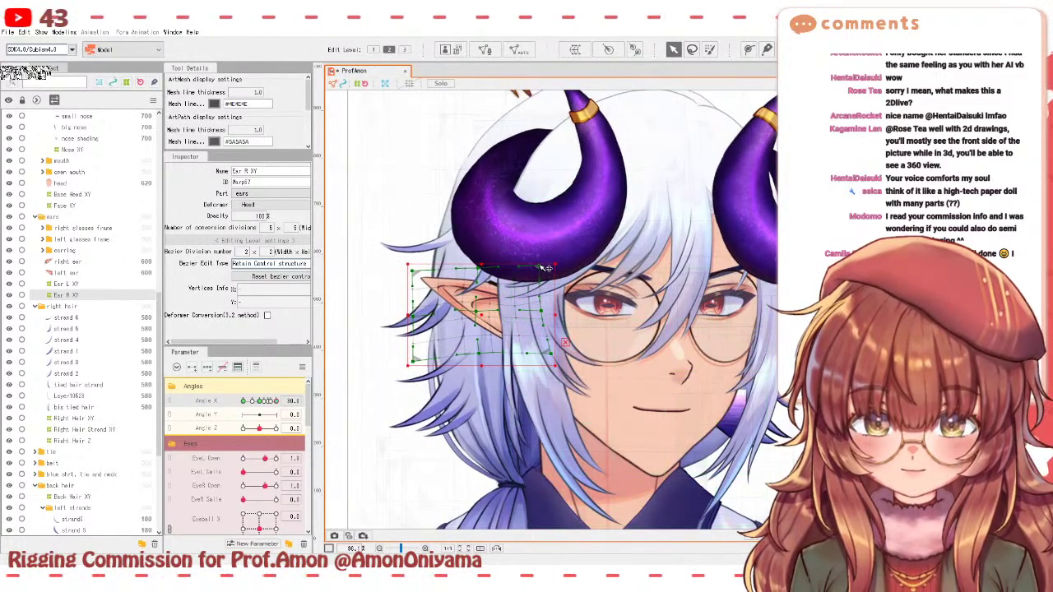
pyautogui.click(475, 318)
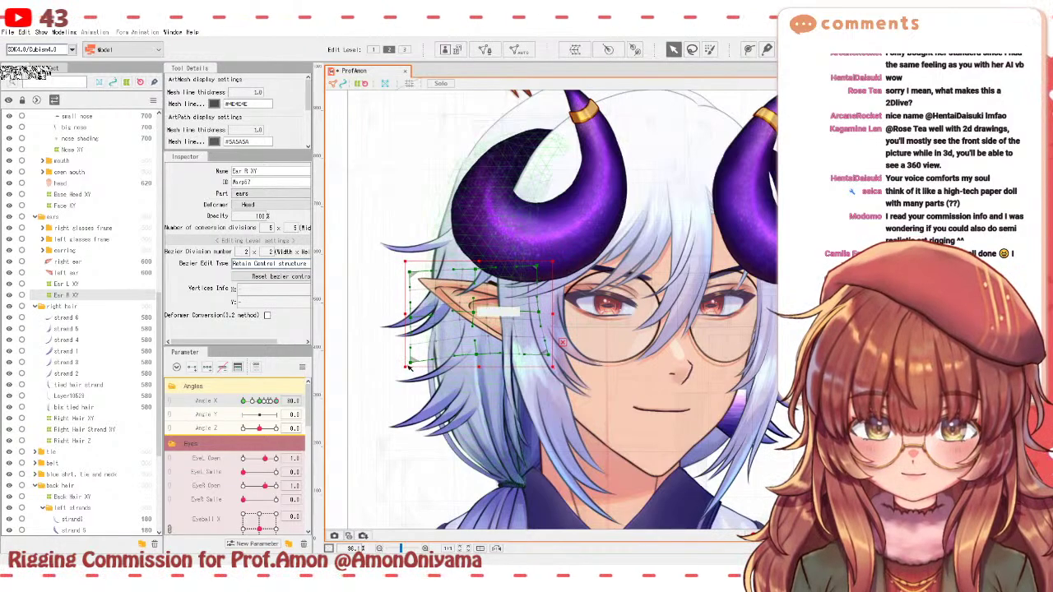
pyautogui.moveTo(260, 401); pyautogui.dragTo(276, 401)
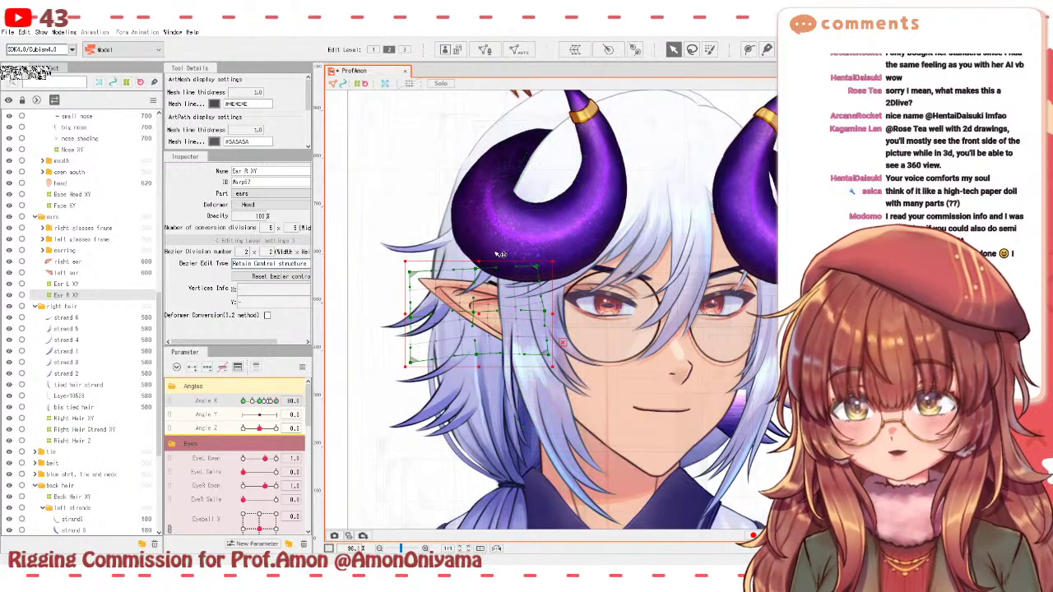
# - Select the additive horn shine mesh on the horn above the pointed ear and examine it up close
pyautogui.scroll(-3, 484, 288)
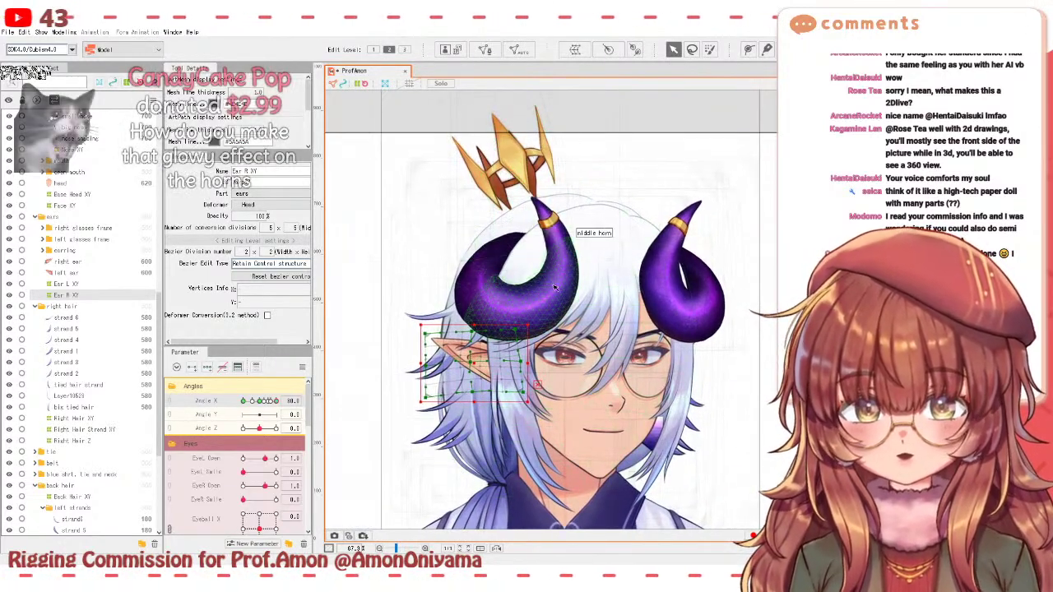
pyautogui.click(556, 297)
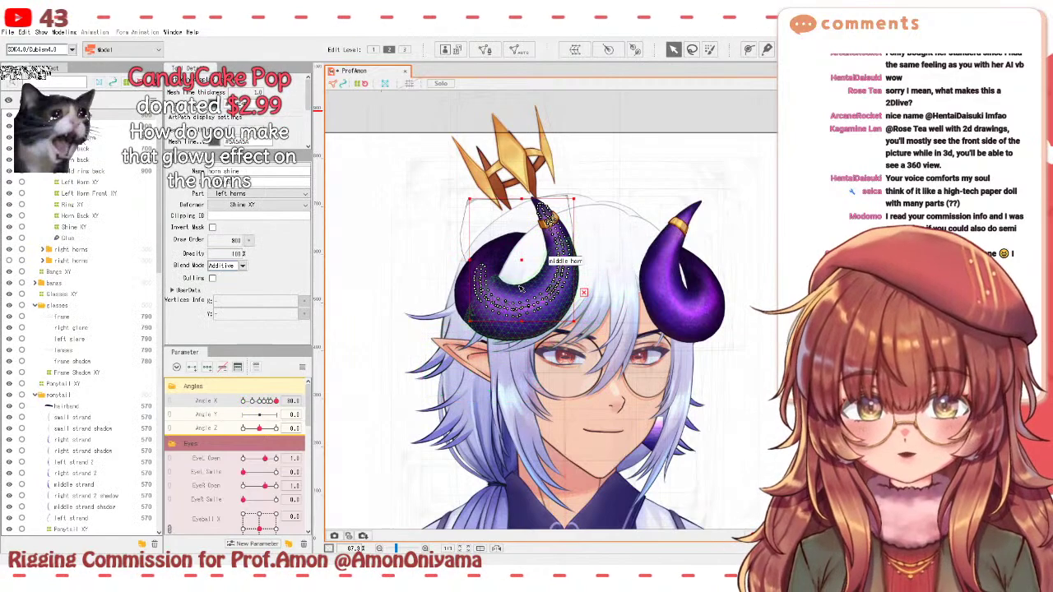
pyautogui.scroll(3, 493, 296)
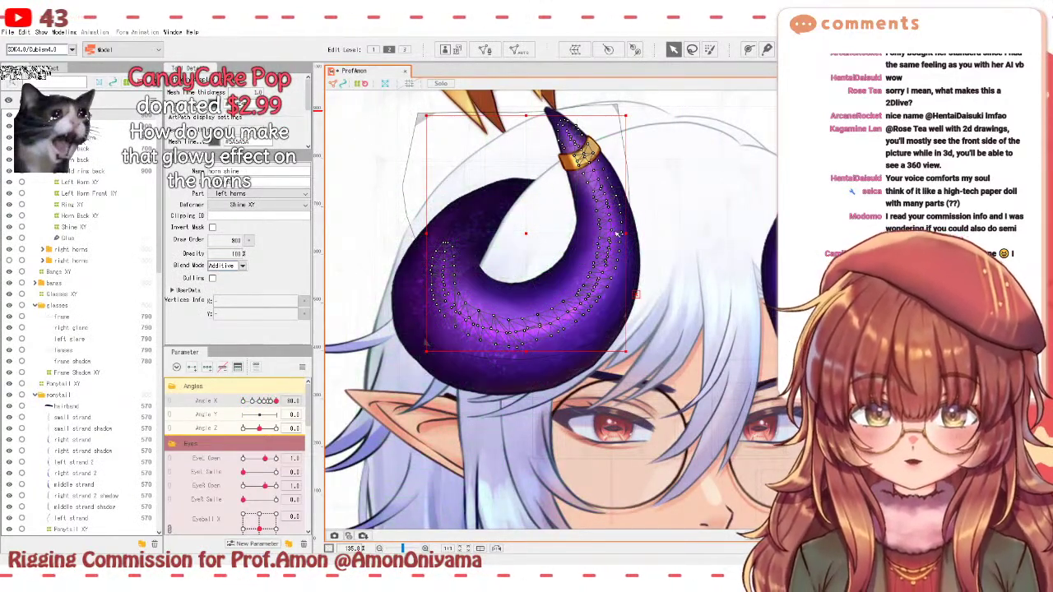
pyautogui.moveTo(575, 244); pyautogui.dragTo(507, 286)
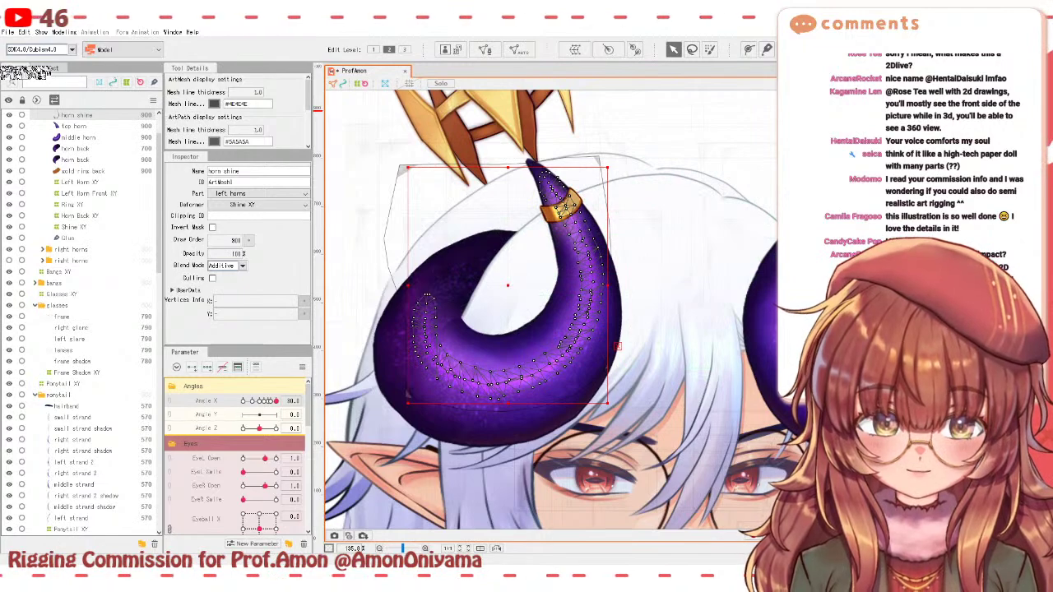
# - Temporarily shift the gold ring's clipped highlight mesh and the top horn mesh to show the separate layers, putting each back
pyautogui.click(567, 209)
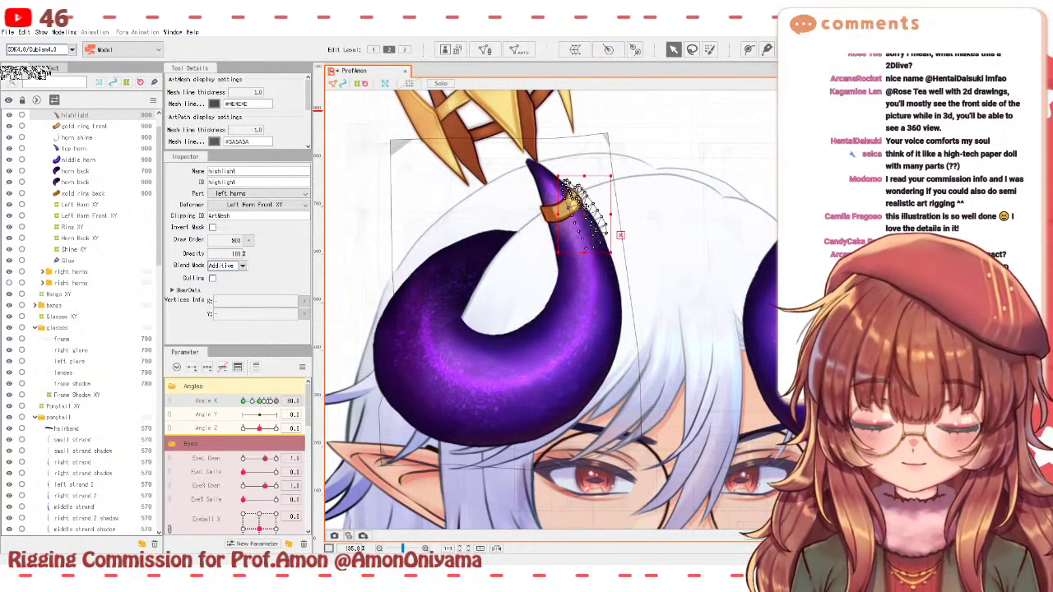
pyautogui.moveTo(567, 209); pyautogui.dragTo(588, 200)
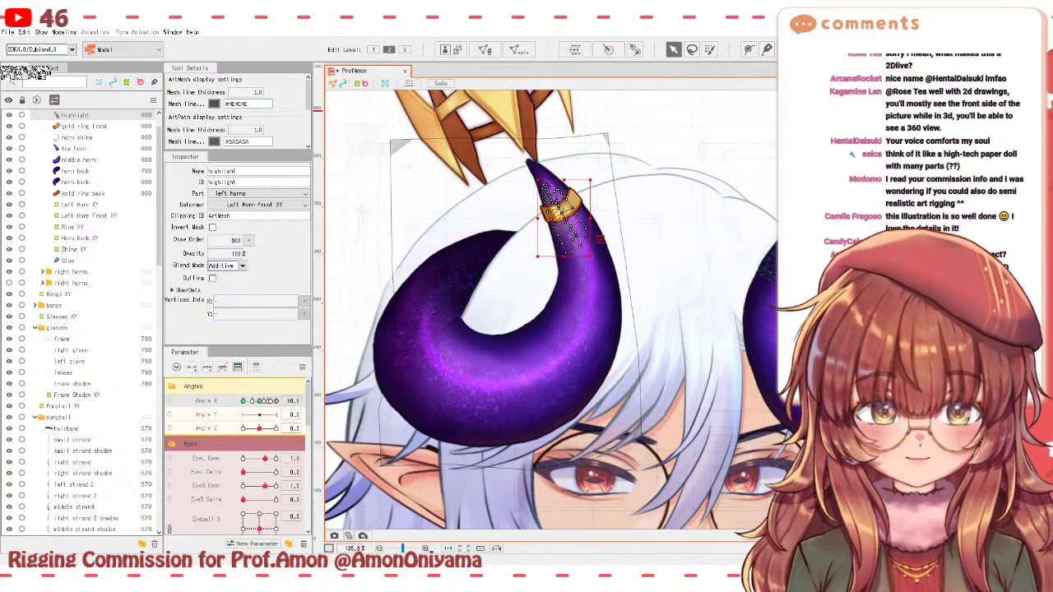
pyautogui.click(572, 235)
pyautogui.click(569, 231)
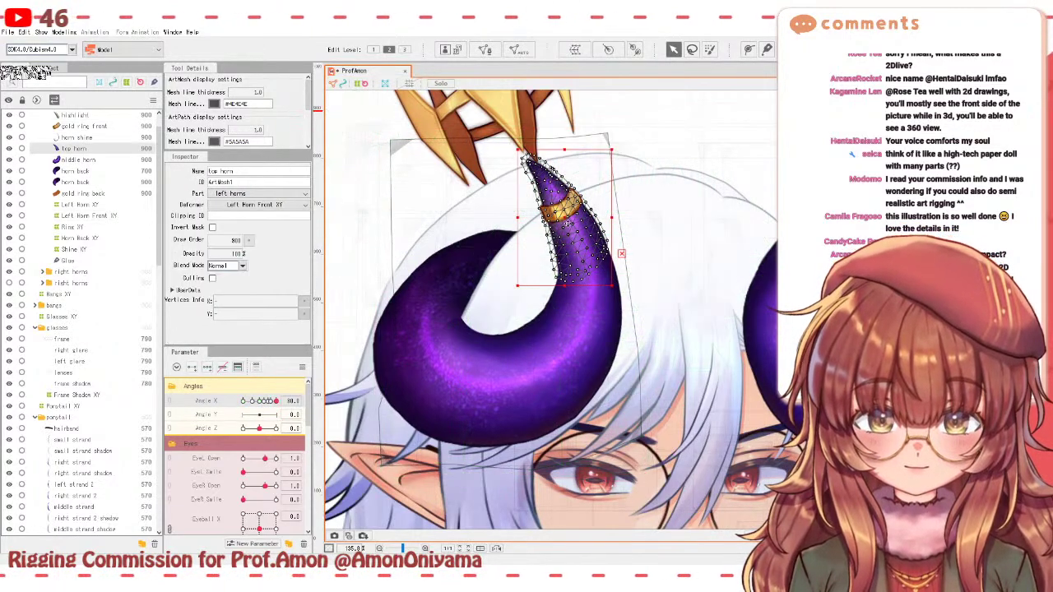
pyautogui.moveTo(569, 231)
pyautogui.mouseDown()
pyautogui.moveTo(593, 220)
pyautogui.moveTo(563, 225)
pyautogui.mouseUp()
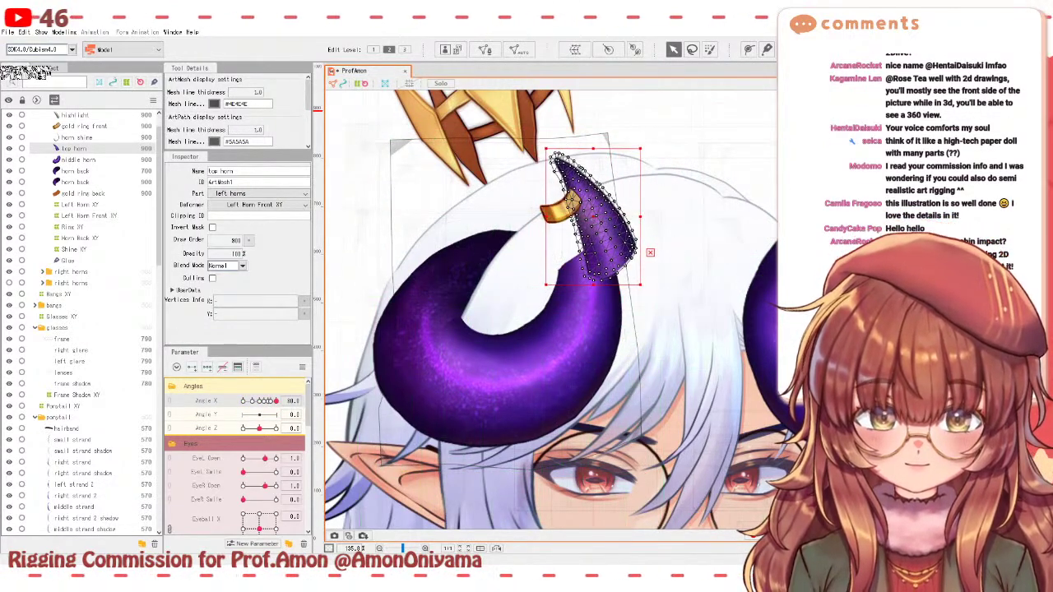
# - Select the horn shine mesh and the Ring XY deformer of the same horn to examine how the parts are layered
pyautogui.click(529, 341)
pyautogui.moveTo(509, 349)
pyautogui.mouseDown()
pyautogui.moveTo(505, 367)
pyautogui.moveTo(525, 374)
pyautogui.moveTo(504, 362)
pyautogui.moveTo(508, 343)
pyautogui.mouseUp()
pyautogui.click(512, 373)
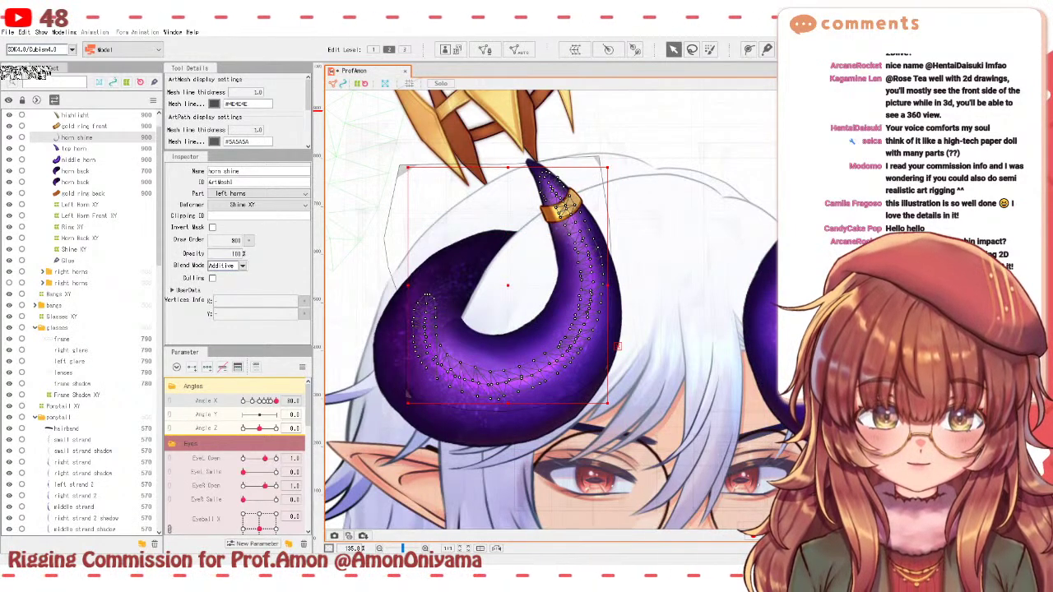
pyautogui.click(72, 226)
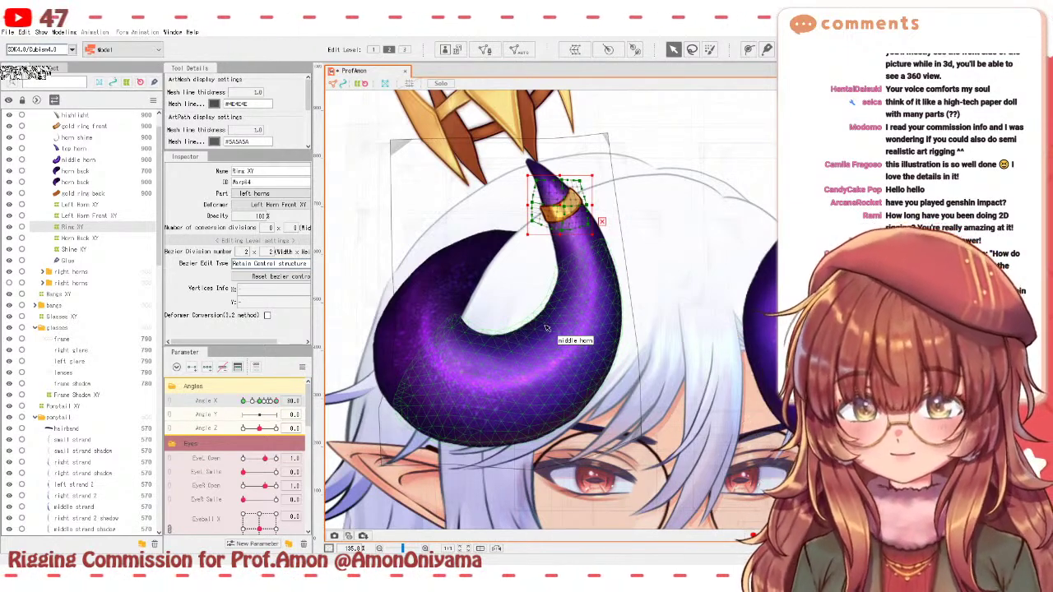
# - Clear the selection, preview the head and horns turning to both sides, and return Angle X to 0
pyautogui.scroll(-3, 576, 246)
pyautogui.click(691, 142)
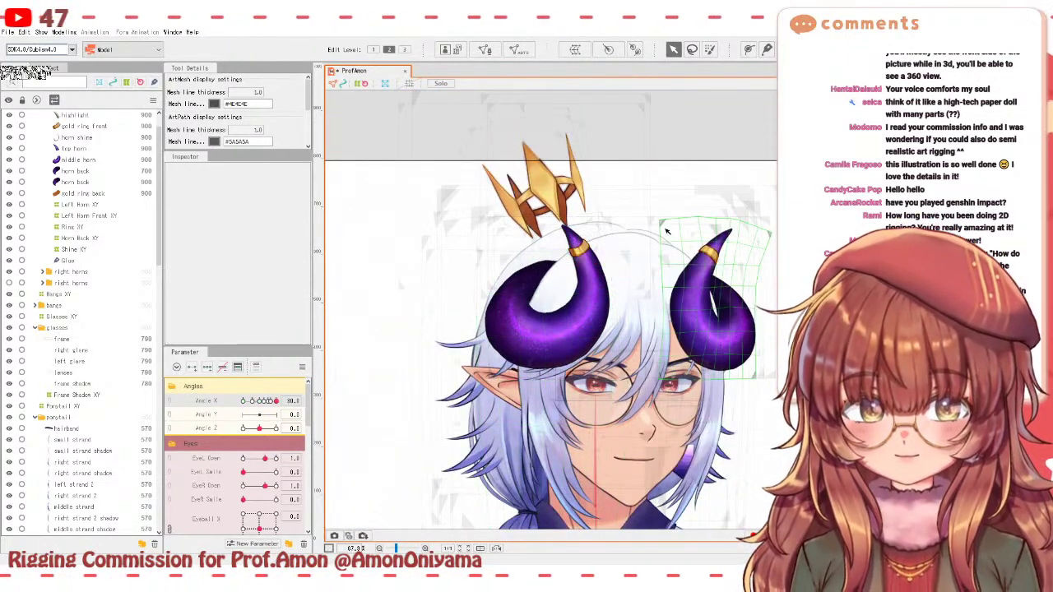
pyautogui.scroll(2, 664, 280)
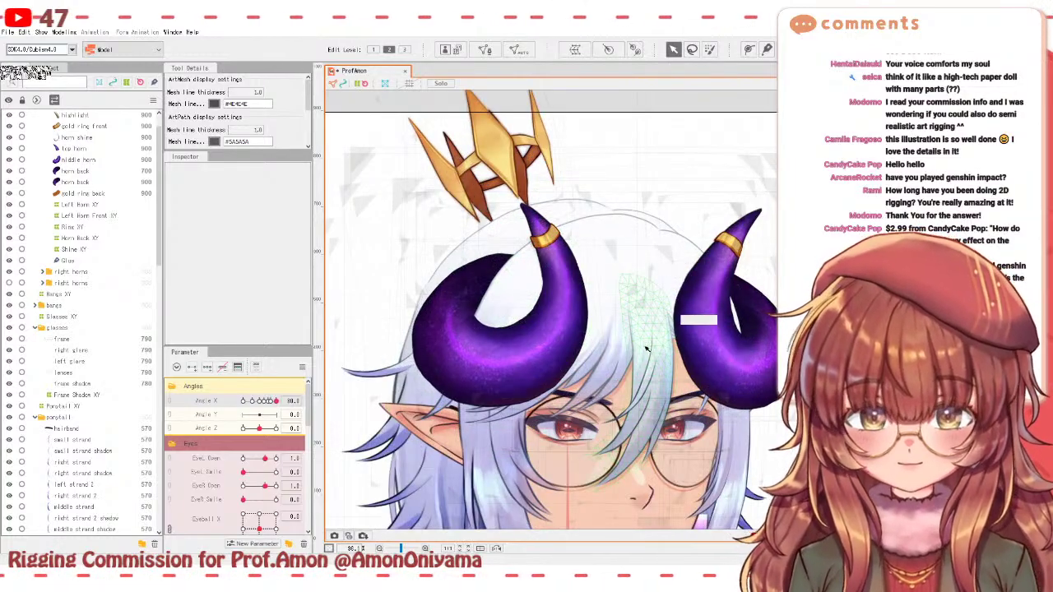
pyautogui.moveTo(276, 401); pyautogui.dragTo(249, 408)
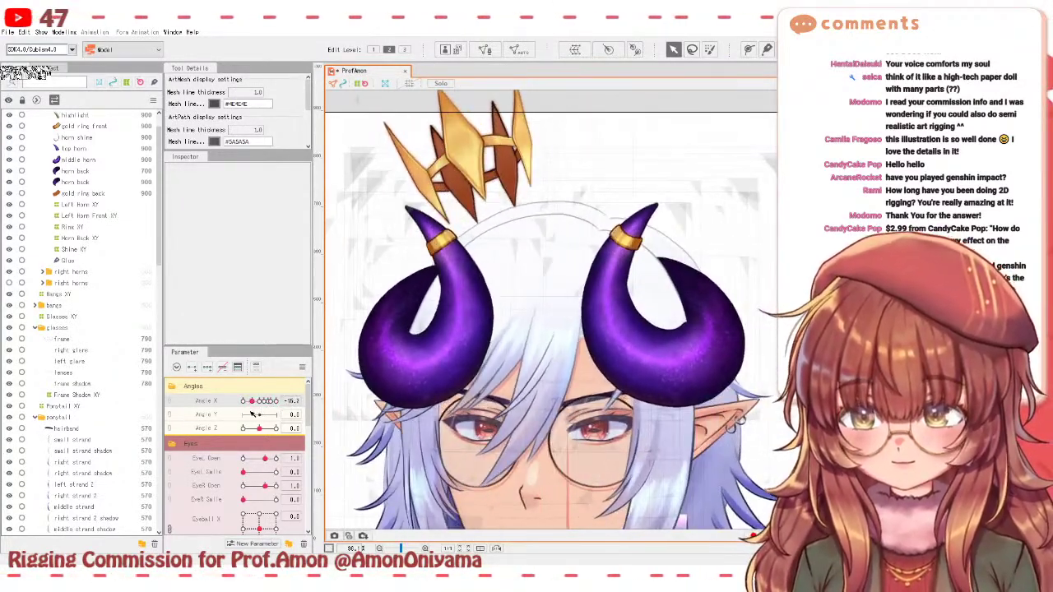
pyautogui.click(265, 408)
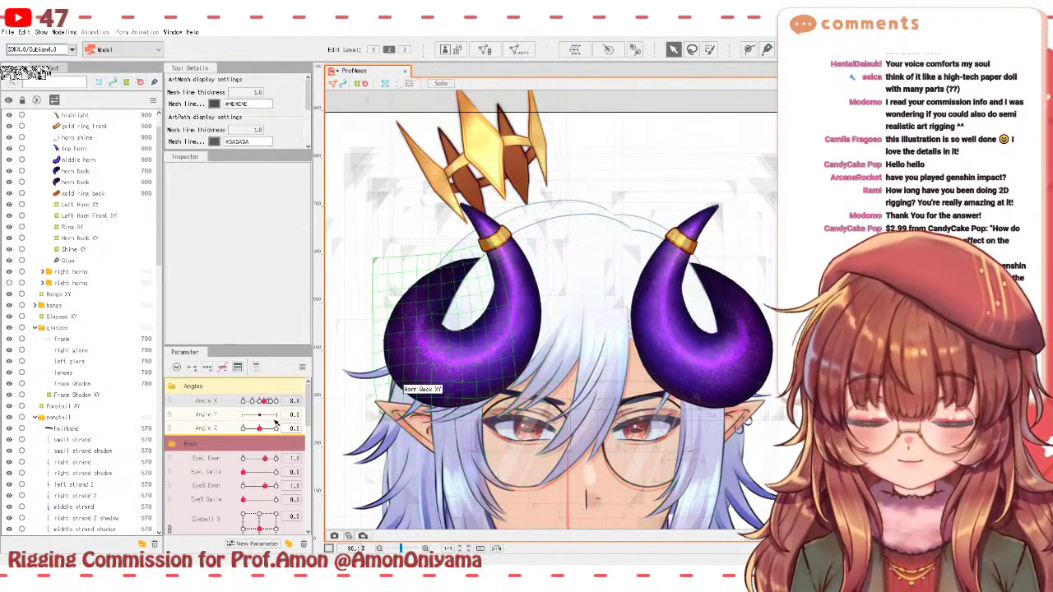
pyautogui.moveTo(264, 403); pyautogui.dragTo(261, 402)
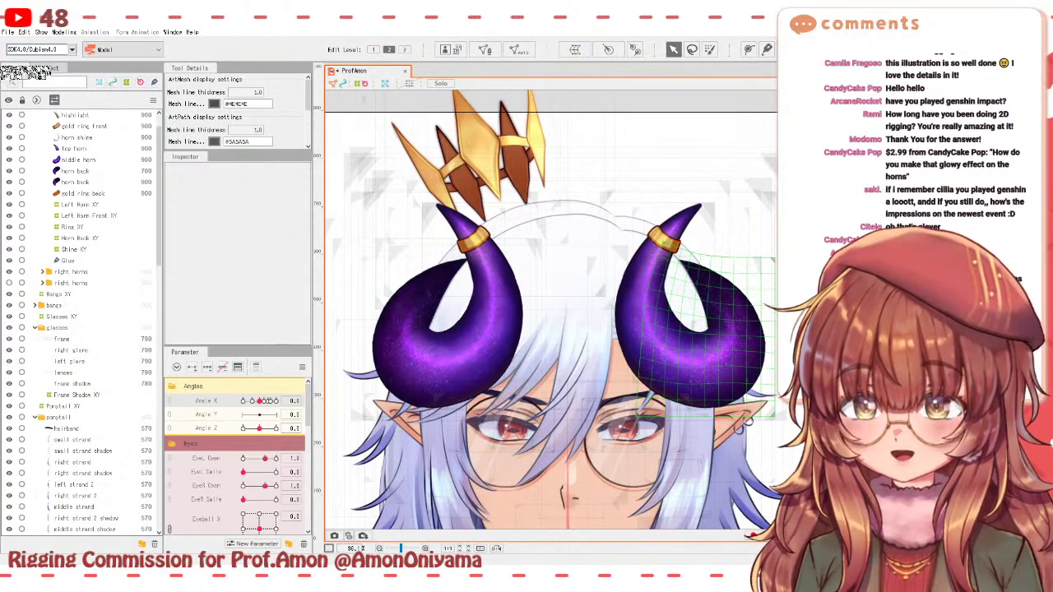
pyautogui.moveTo(648, 382); pyautogui.dragTo(652, 353)
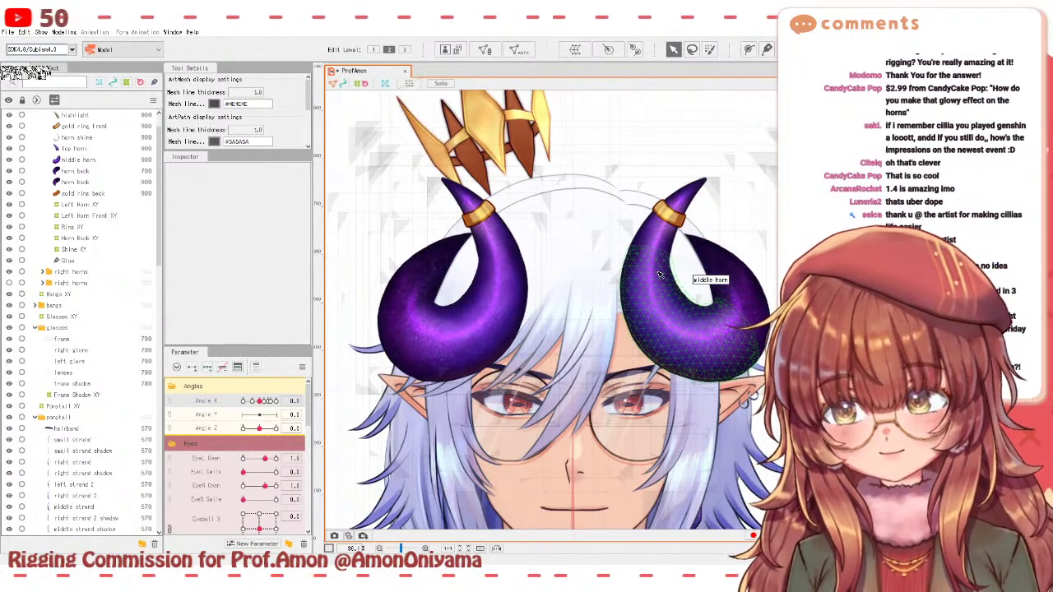
pyautogui.scroll(-2, 634, 282)
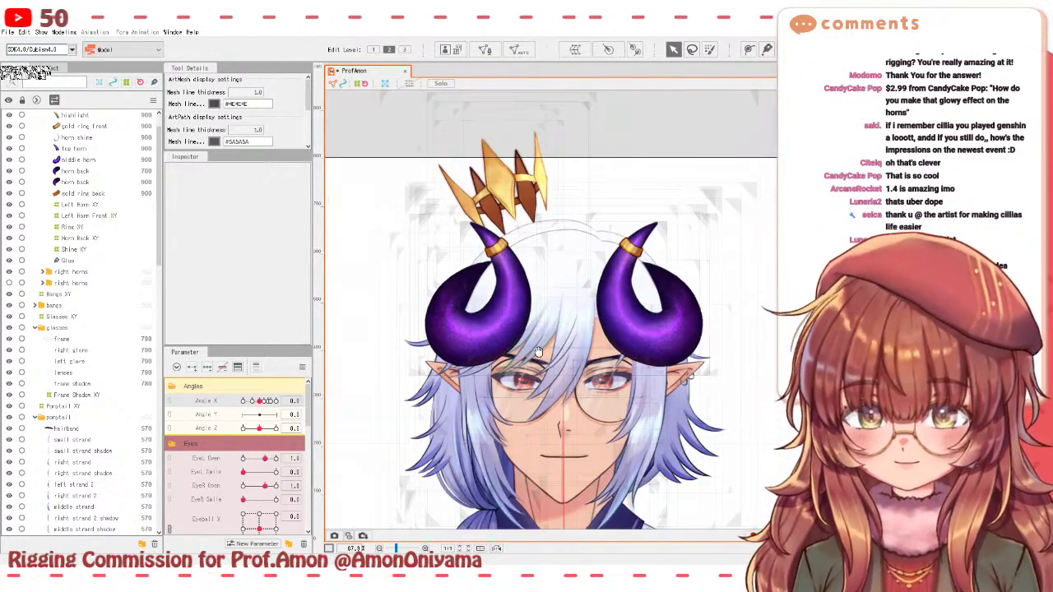
pyautogui.moveTo(271, 408); pyautogui.dragTo(260, 401)
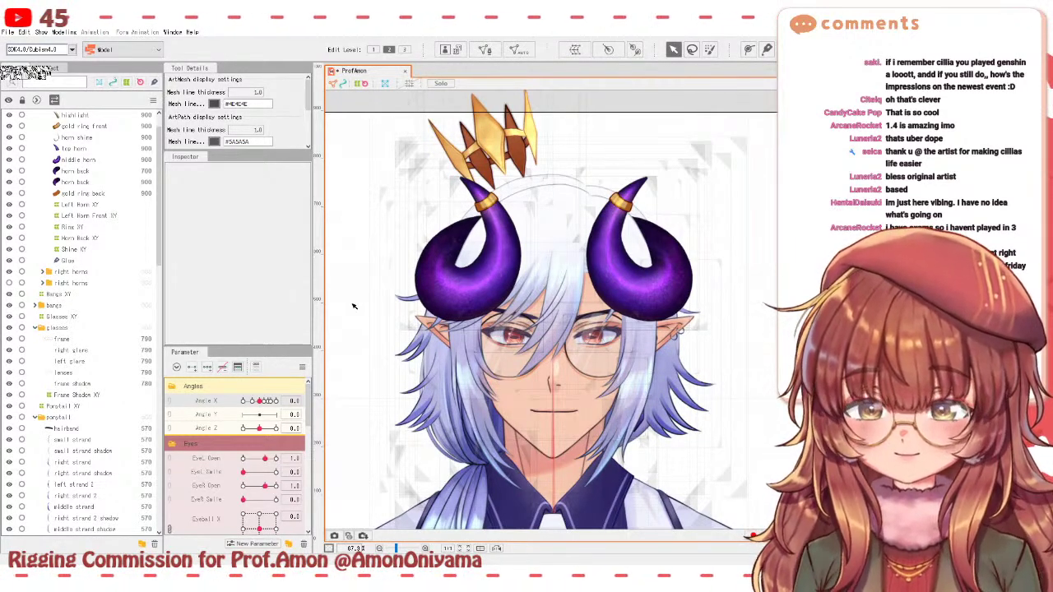
pyautogui.click(465, 401)
pyautogui.scroll(2, 465, 402)
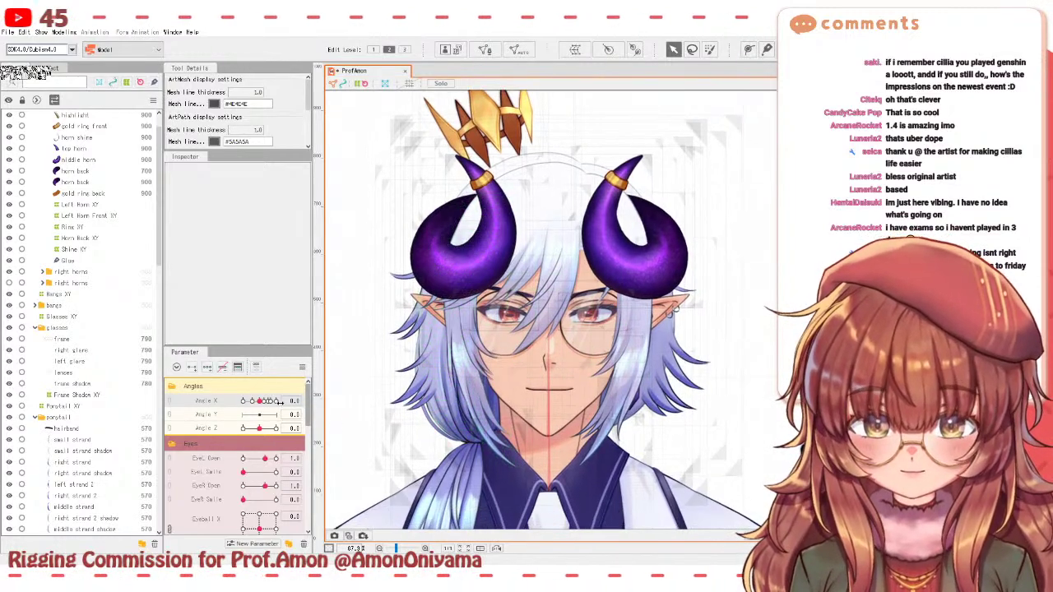
pyautogui.moveTo(259, 427); pyautogui.dragTo(260, 401)
pyautogui.scroll(-3, 448, 379)
# - Collapse the horns part folder and hide the horns to expose the hair and bangs on the head
pyautogui.scroll(2, 66, 180)
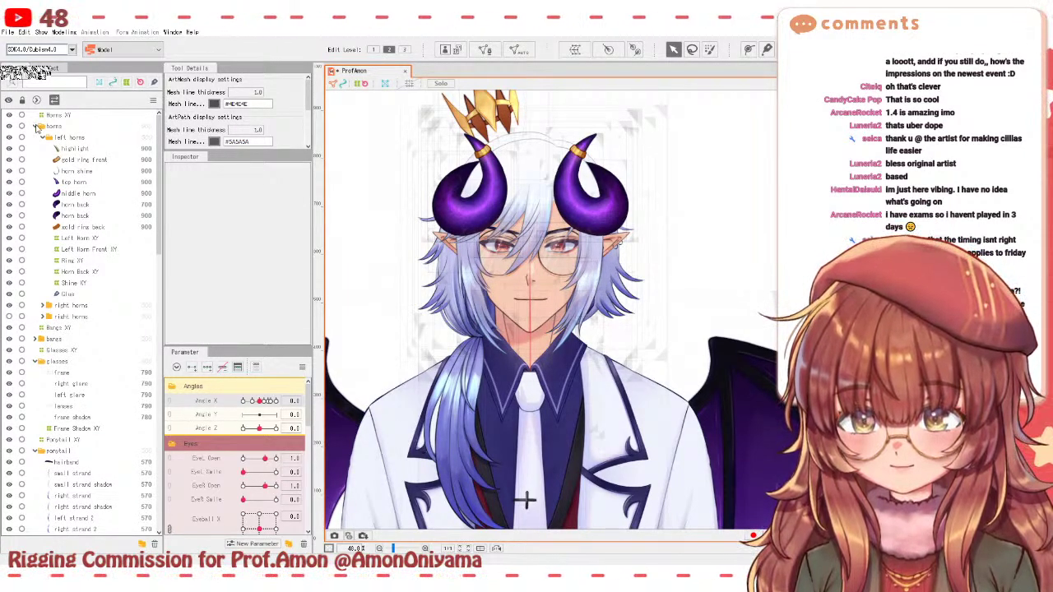
pyautogui.scroll(3, 519, 111)
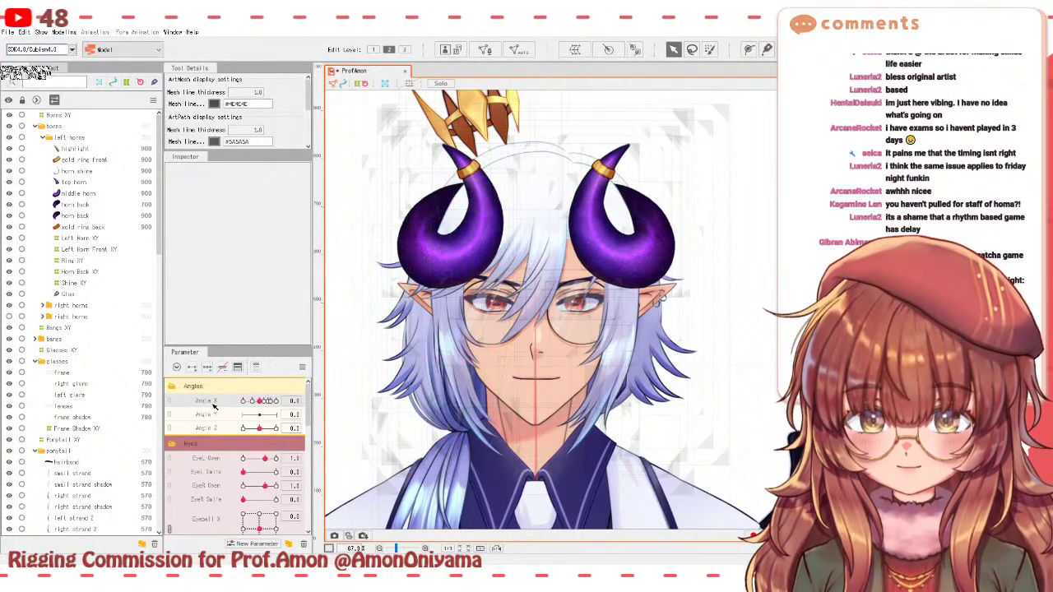
pyautogui.click(36, 127)
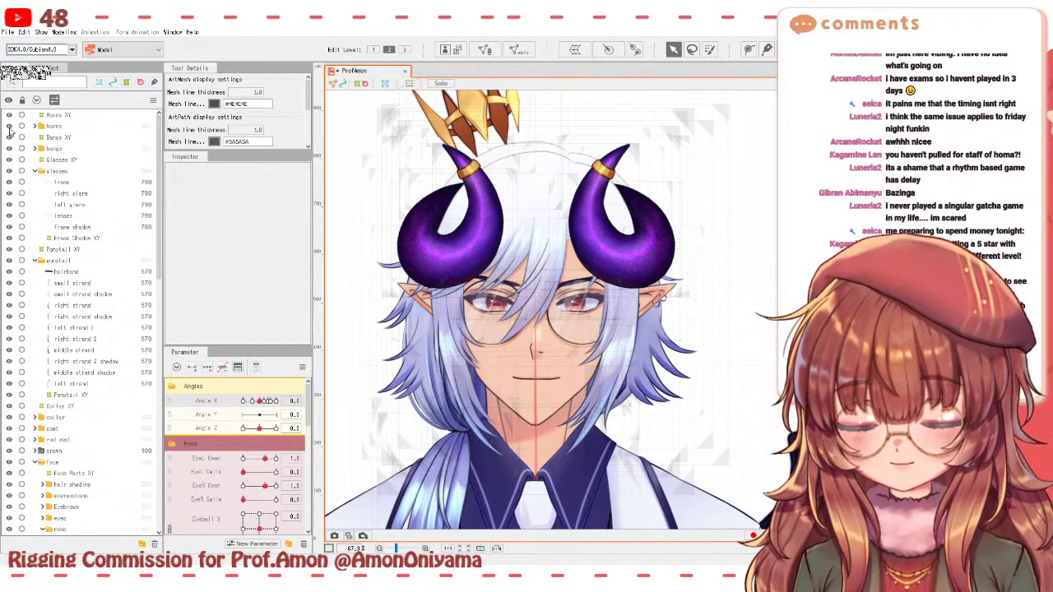
pyautogui.click(9, 127)
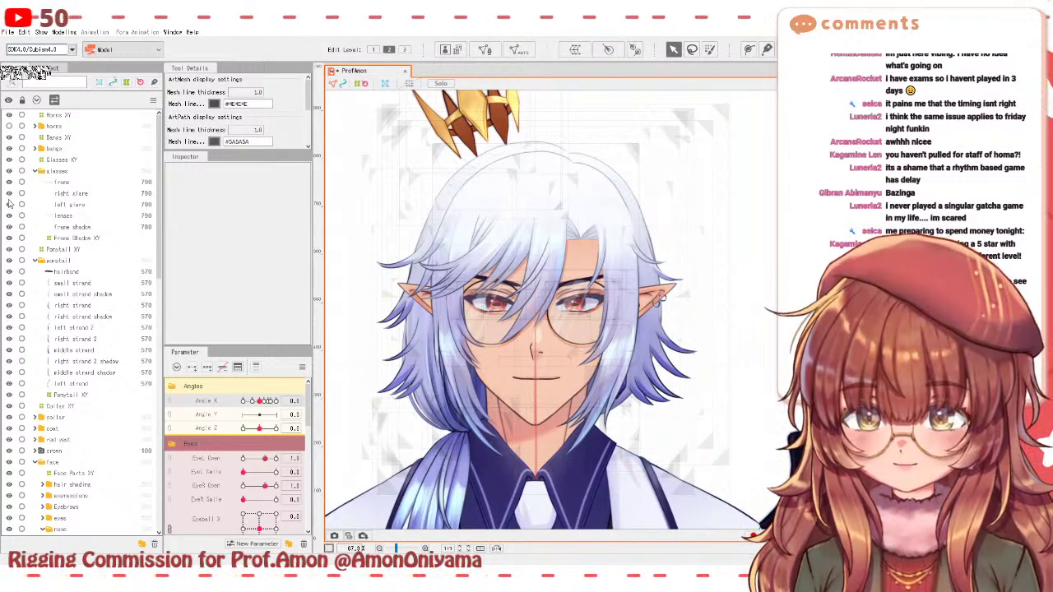
pyautogui.scroll(2, 478, 338)
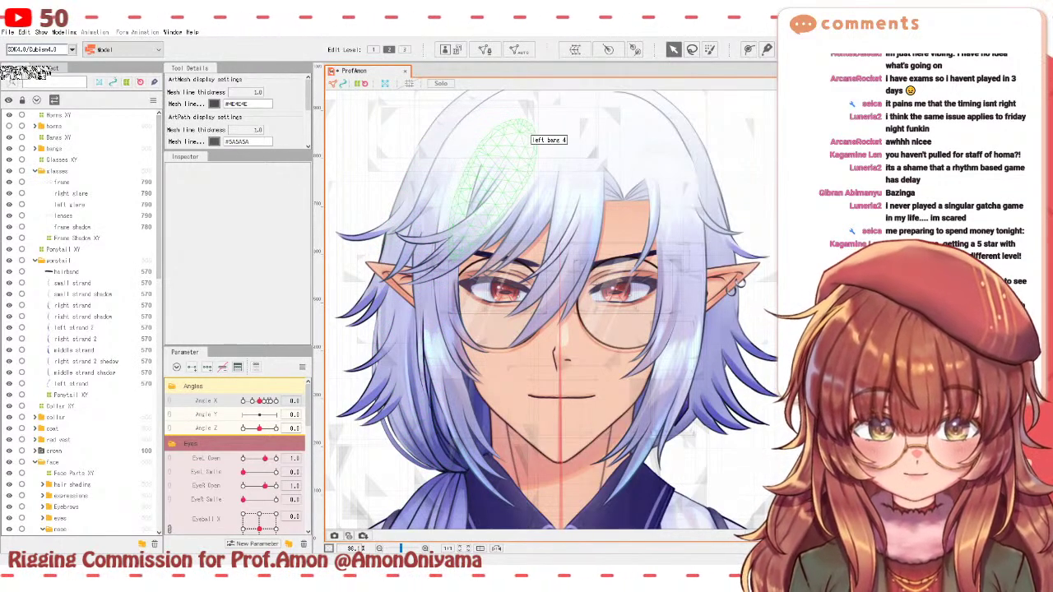
# - Hide the glasses and bangs parts and select the Face XY warp deformer
pyautogui.click(527, 136)
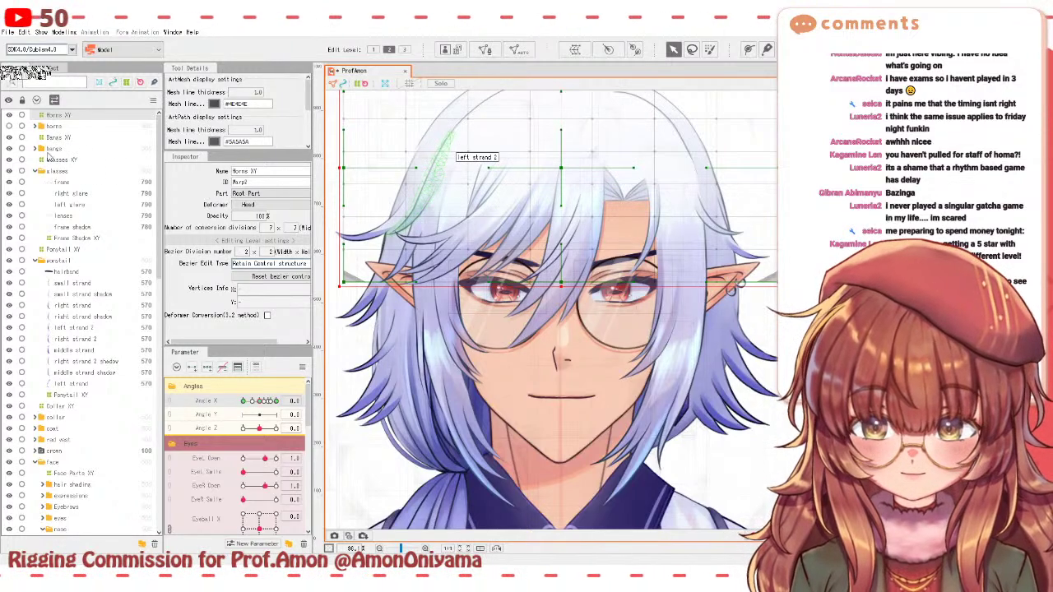
pyautogui.click(9, 172)
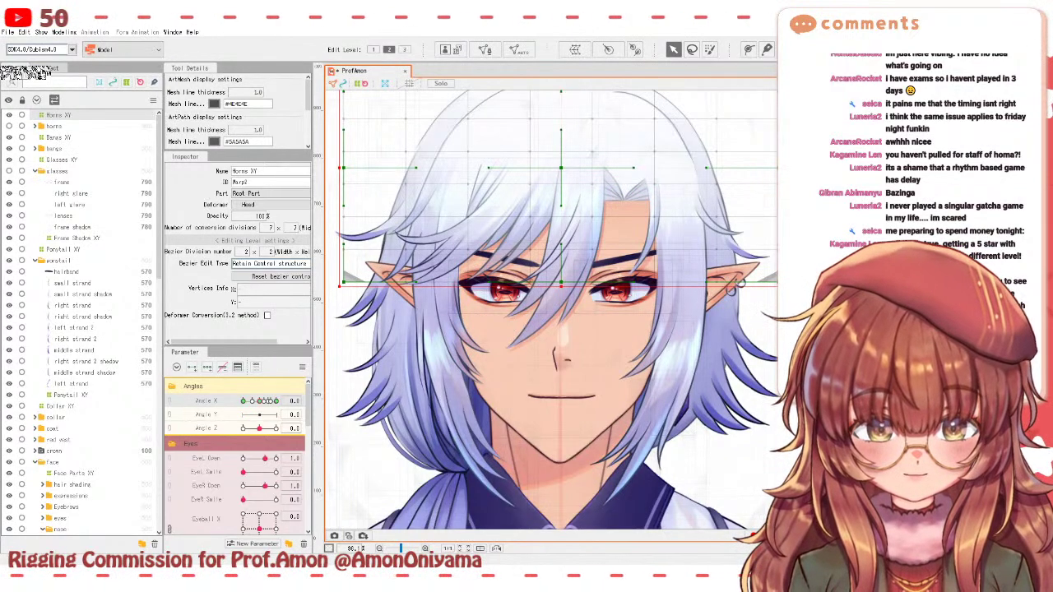
pyautogui.click(570, 262)
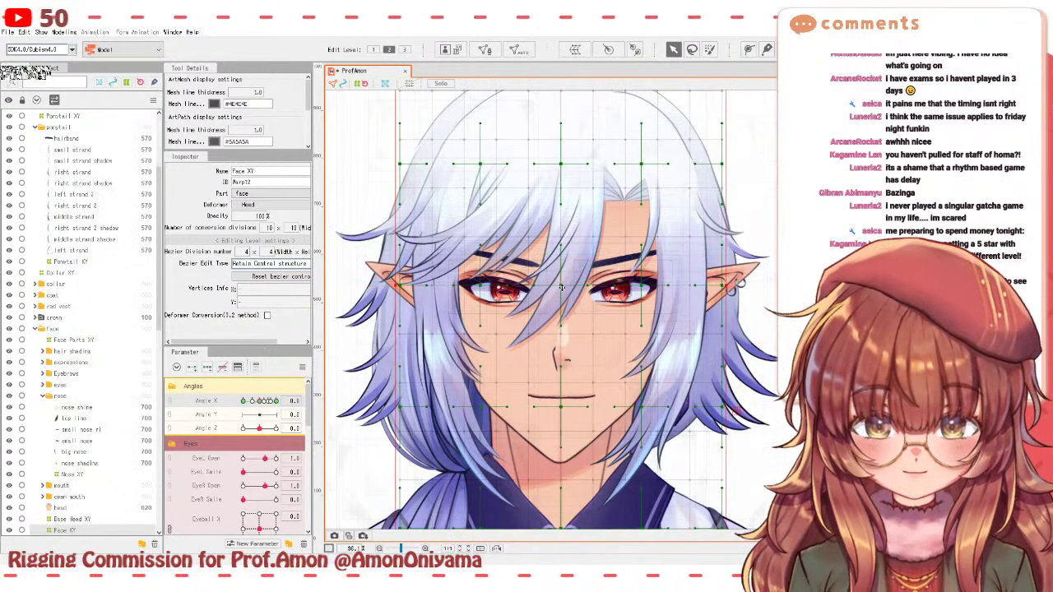
pyautogui.scroll(5, 82, 246)
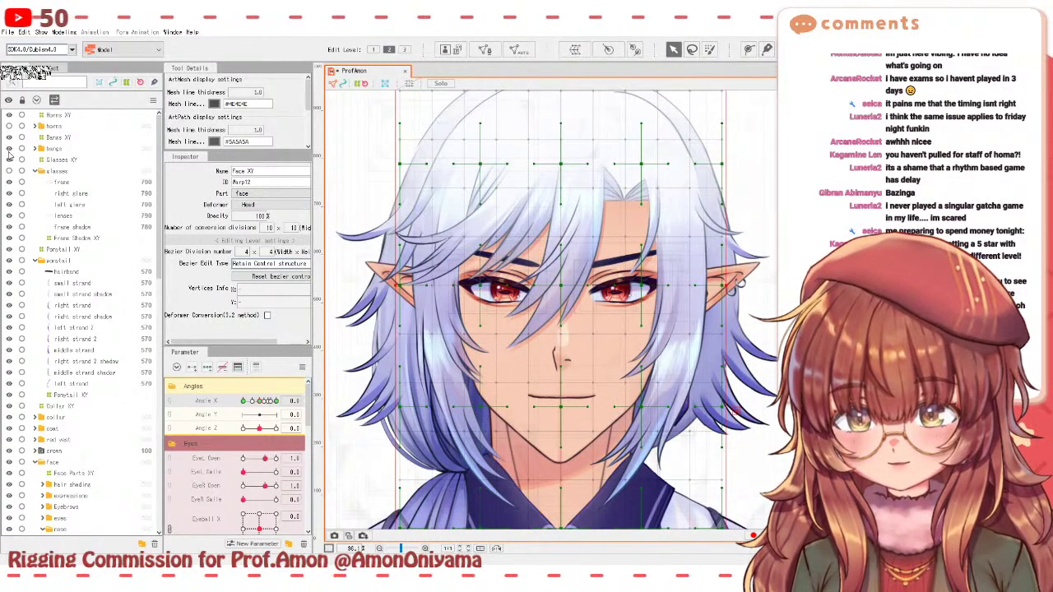
pyautogui.click(9, 149)
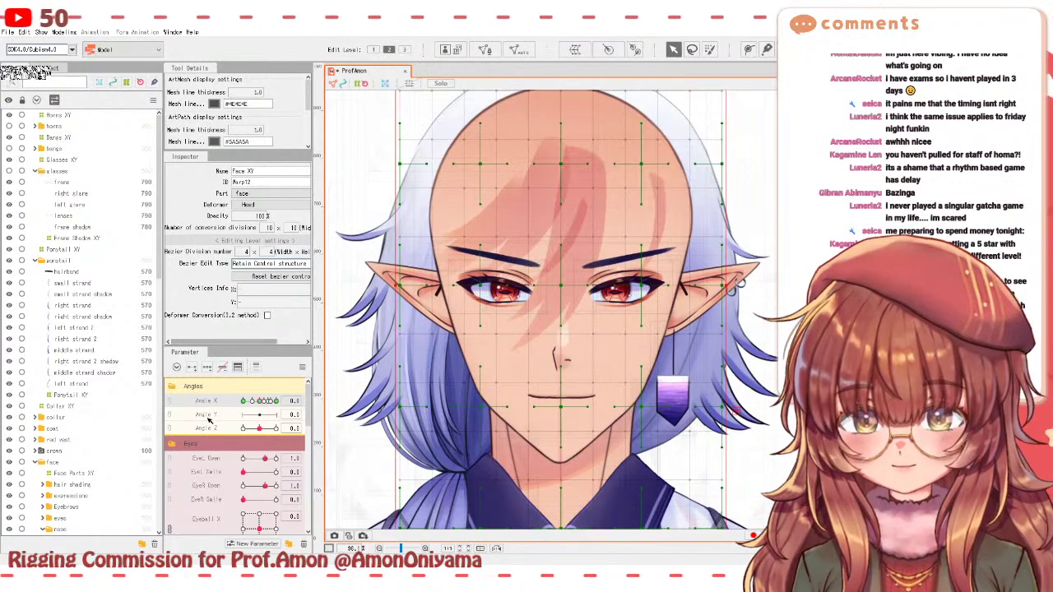
# - Hide the hair shading inside the face part and the whole ears part
pyautogui.scroll(-4, 58, 389)
pyautogui.click(9, 363)
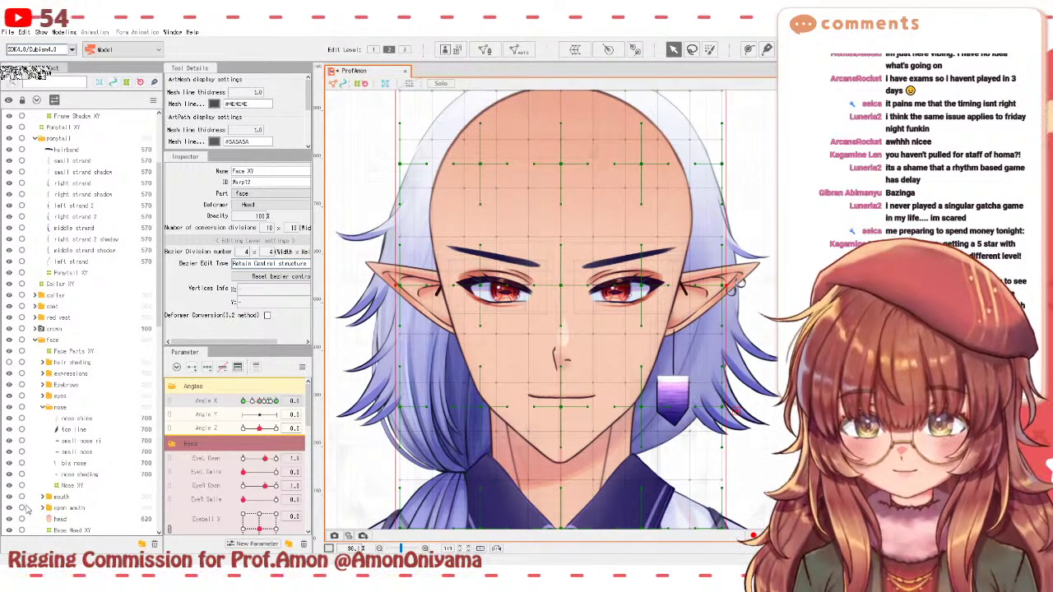
pyautogui.scroll(-1, 36, 471)
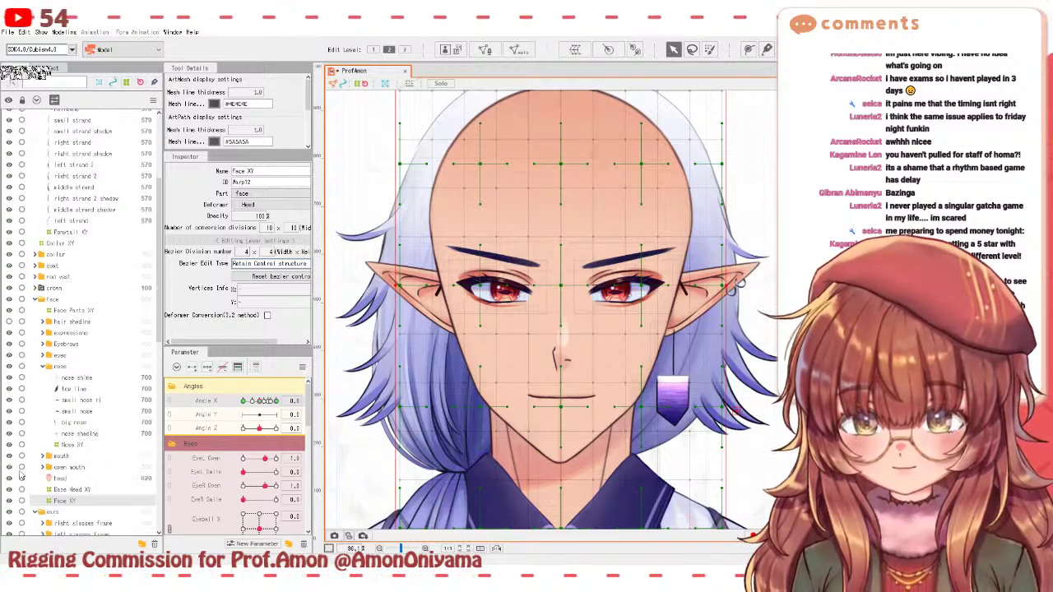
pyautogui.scroll(-1, 25, 494)
pyautogui.click(9, 472)
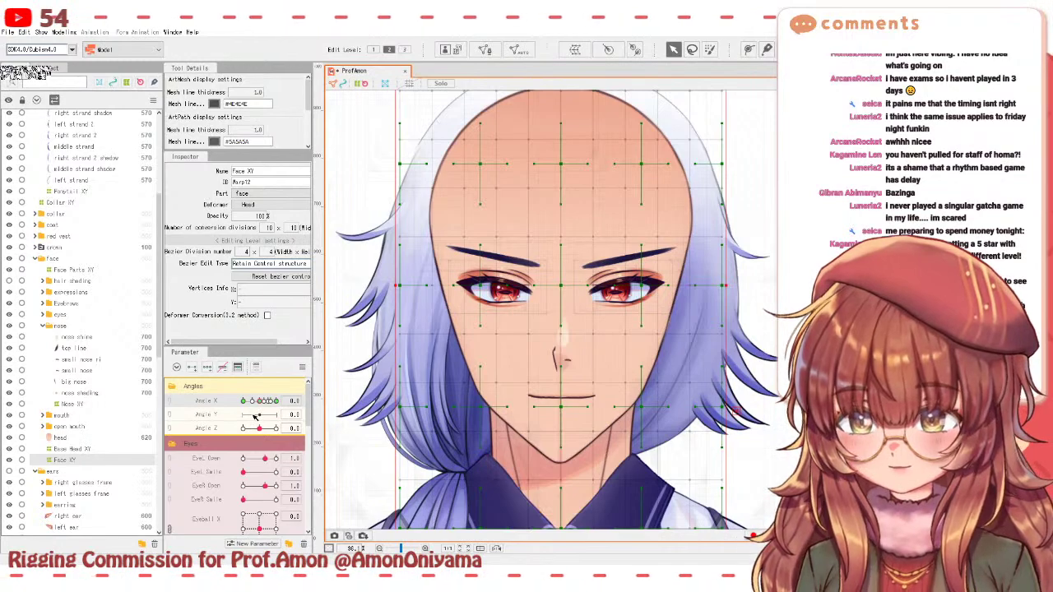
# - Key Face XY at three points on Angle Y, shifting the deformer up at 30 and down at -30
pyautogui.click(217, 418)
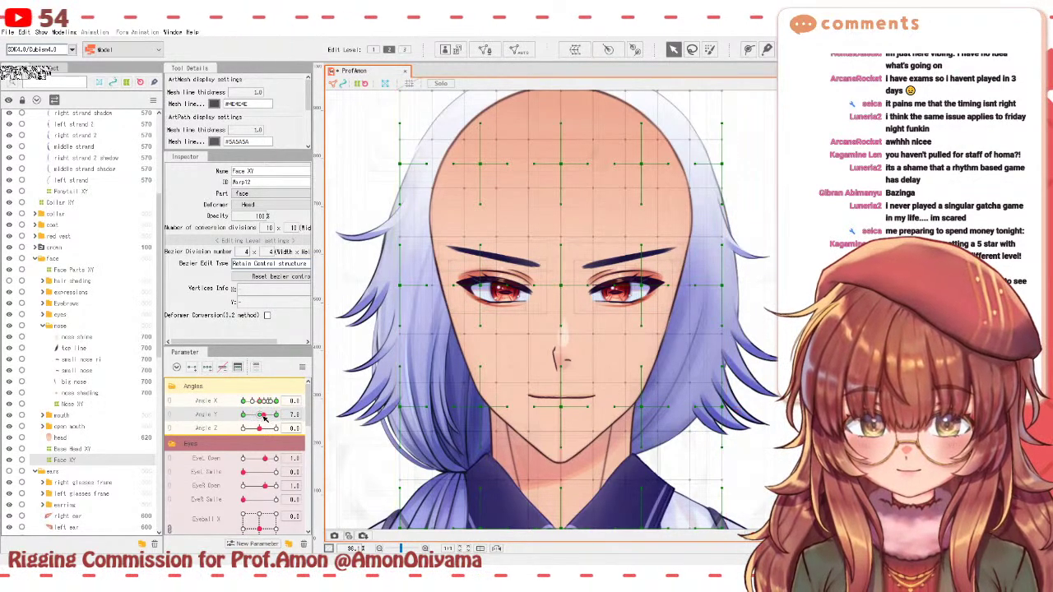
pyautogui.moveTo(261, 417); pyautogui.dragTo(233, 419)
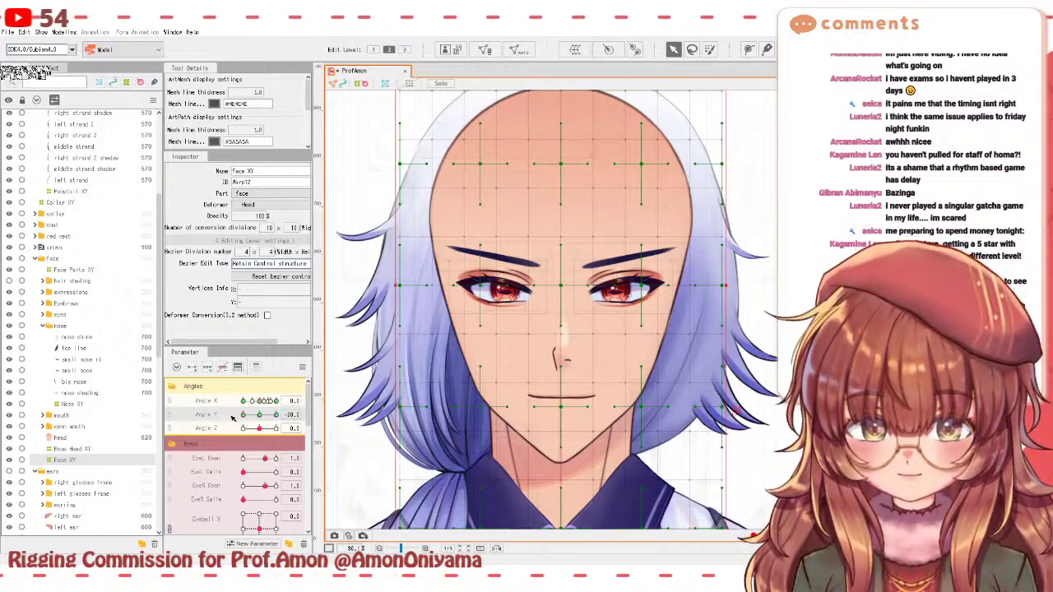
pyautogui.moveTo(563, 288); pyautogui.dragTo(562, 270)
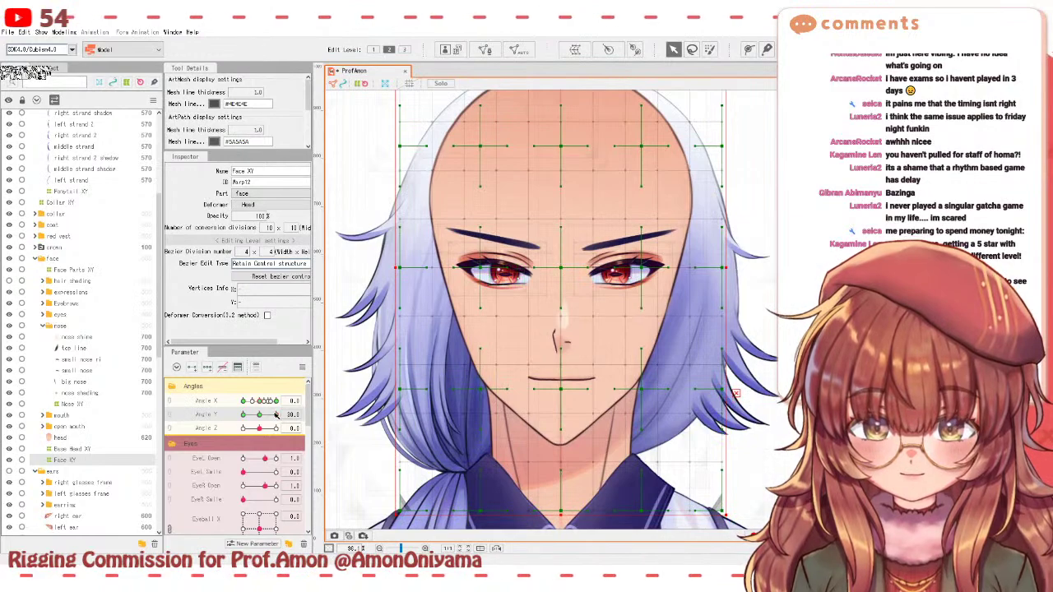
pyautogui.hotkey('ctrl', 'z')
pyautogui.moveTo(561, 288); pyautogui.dragTo(561, 311)
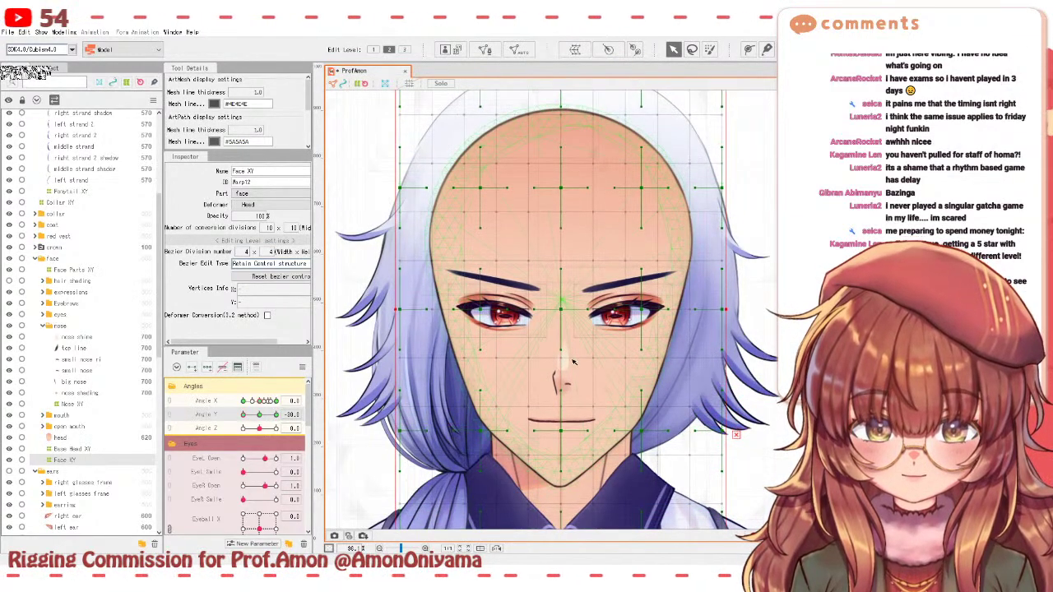
# - Curve Face XY's eye and mouth rows downward at Angle Y -30 by lowering their centre points, then preview the tilt
pyautogui.moveTo(565, 353); pyautogui.dragTo(554, 315)
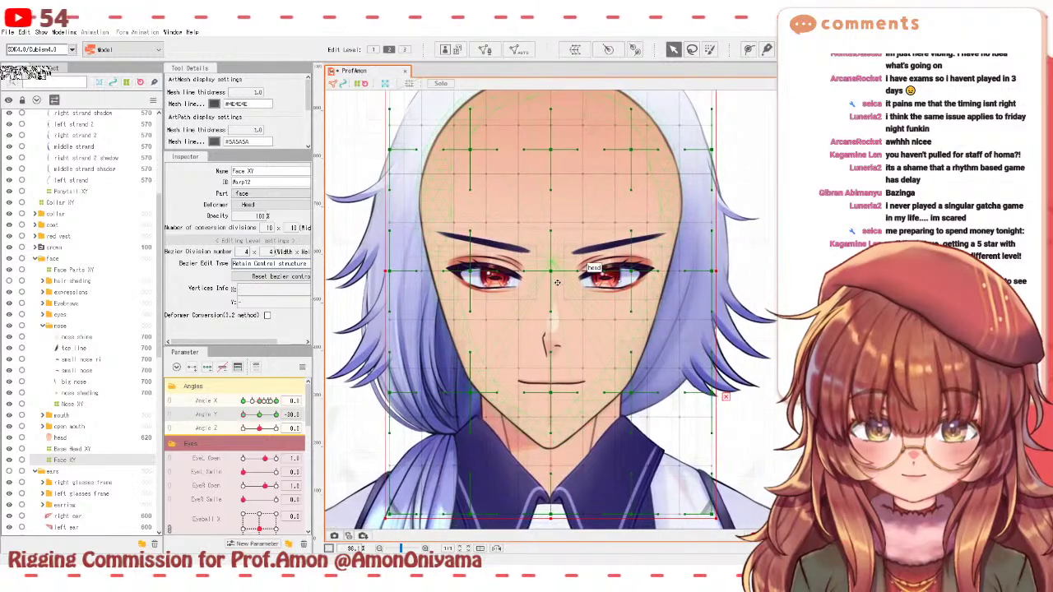
pyautogui.click(726, 401)
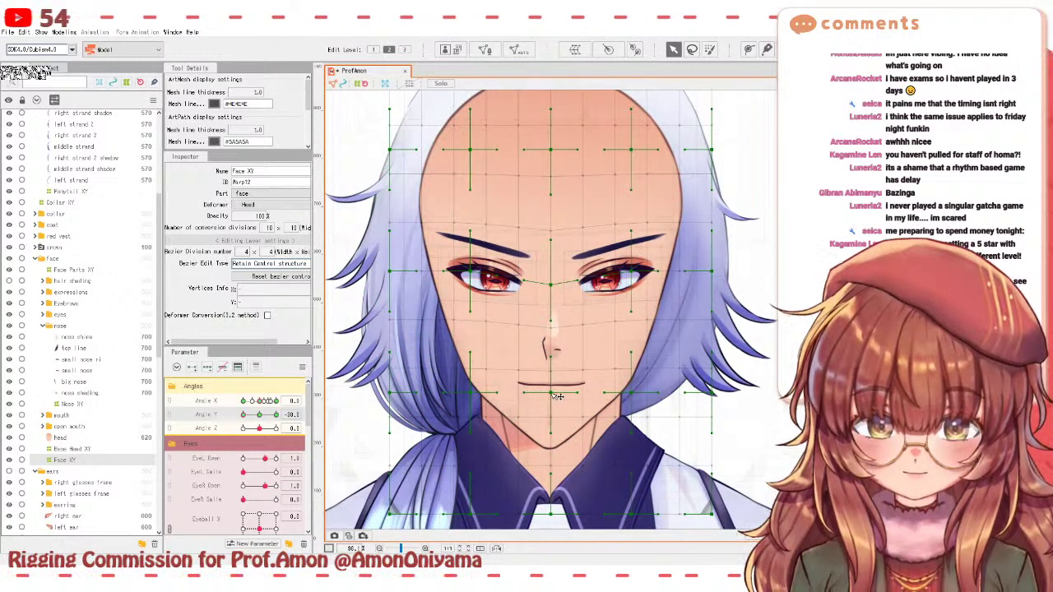
pyautogui.moveTo(557, 396); pyautogui.dragTo(555, 407)
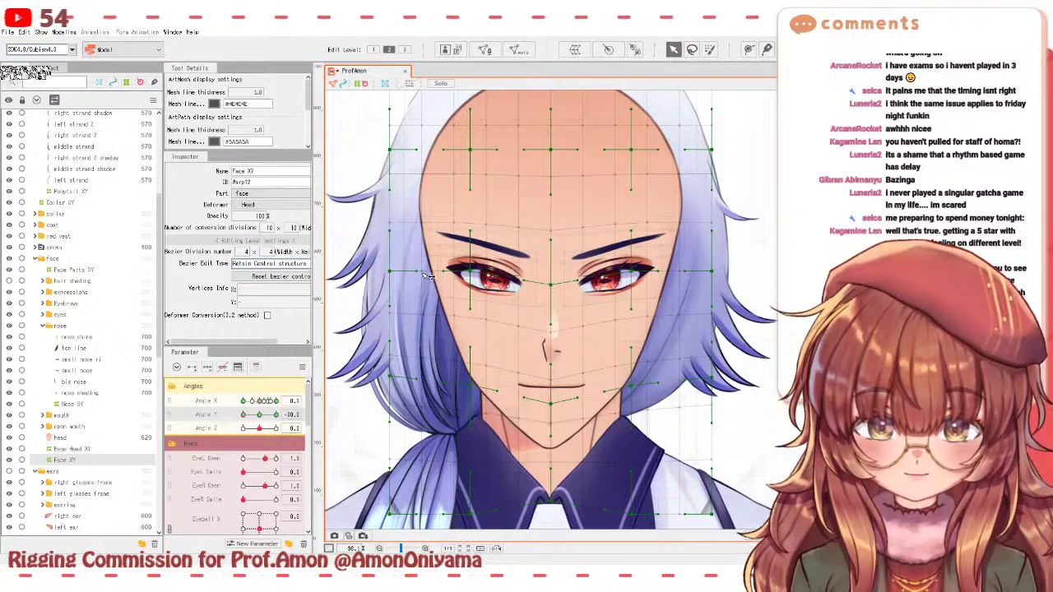
pyautogui.moveTo(243, 418)
pyautogui.mouseDown()
pyautogui.moveTo(257, 416)
pyautogui.moveTo(242, 414)
pyautogui.mouseUp()
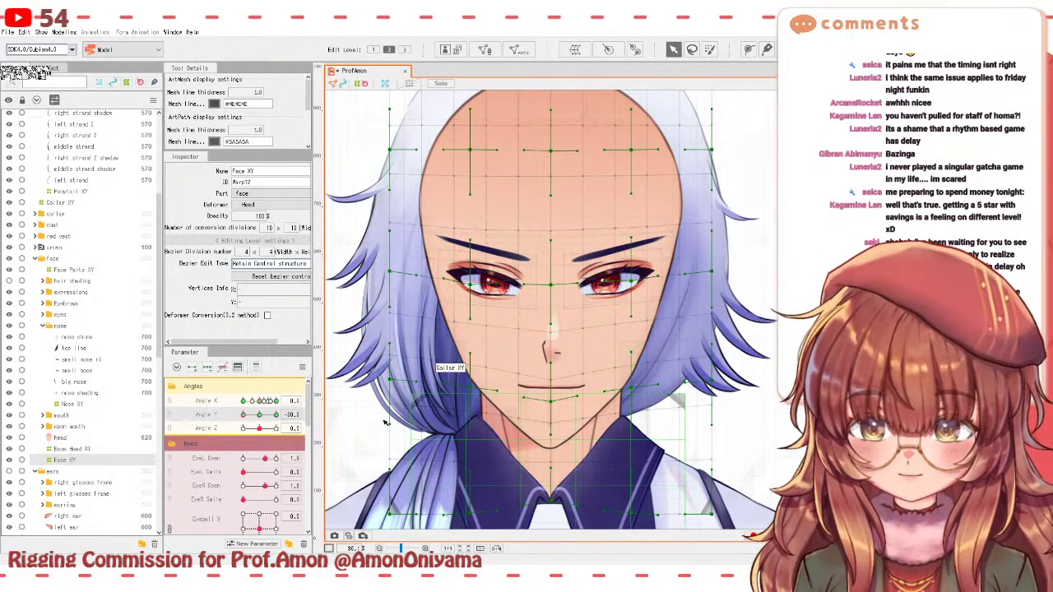
pyautogui.moveTo(244, 415)
pyautogui.mouseDown()
pyautogui.moveTo(256, 414)
pyautogui.moveTo(244, 414)
pyautogui.mouseUp()
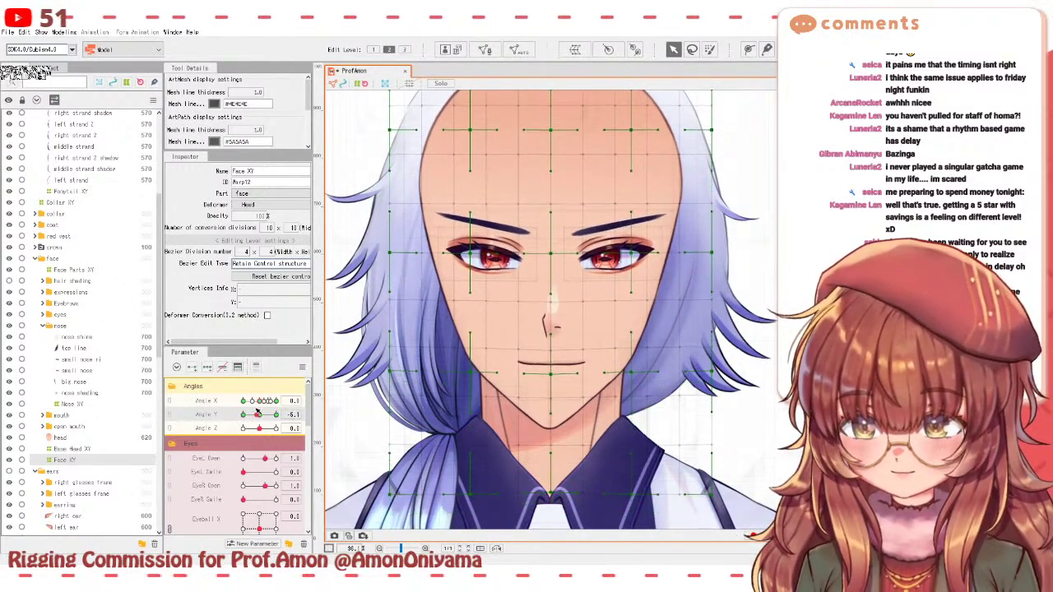
# - Refine the downward bend at Angle Y -30 by raising the outer points of Face XY's lower rows and lowering the mouth row's centre
pyautogui.scroll(3, 411, 288)
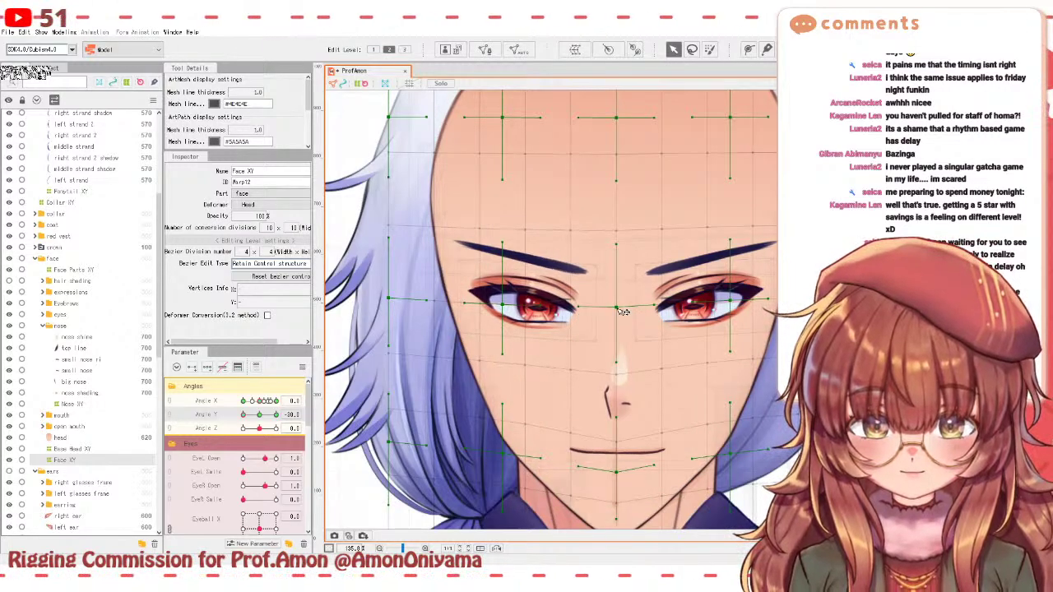
pyautogui.hscroll(2, 649, 304)
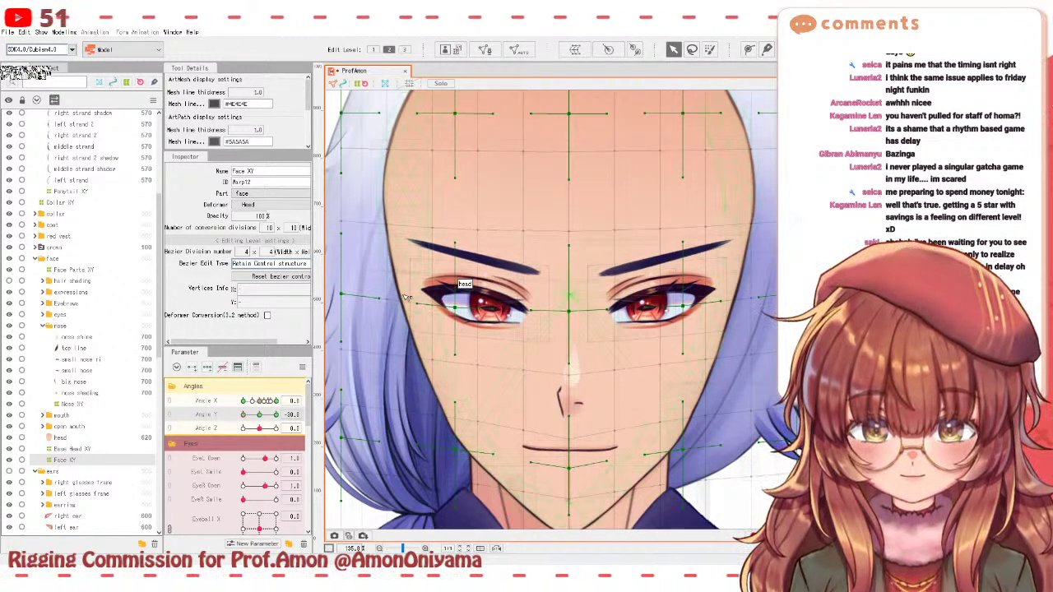
pyautogui.scroll(-2, 473, 322)
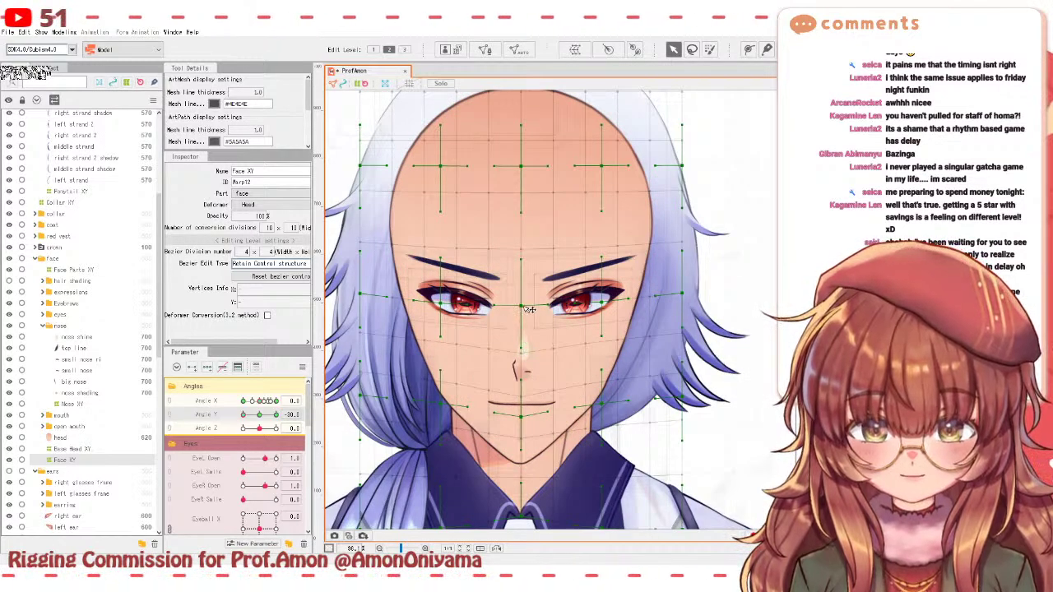
pyautogui.moveTo(244, 414); pyautogui.dragTo(242, 414)
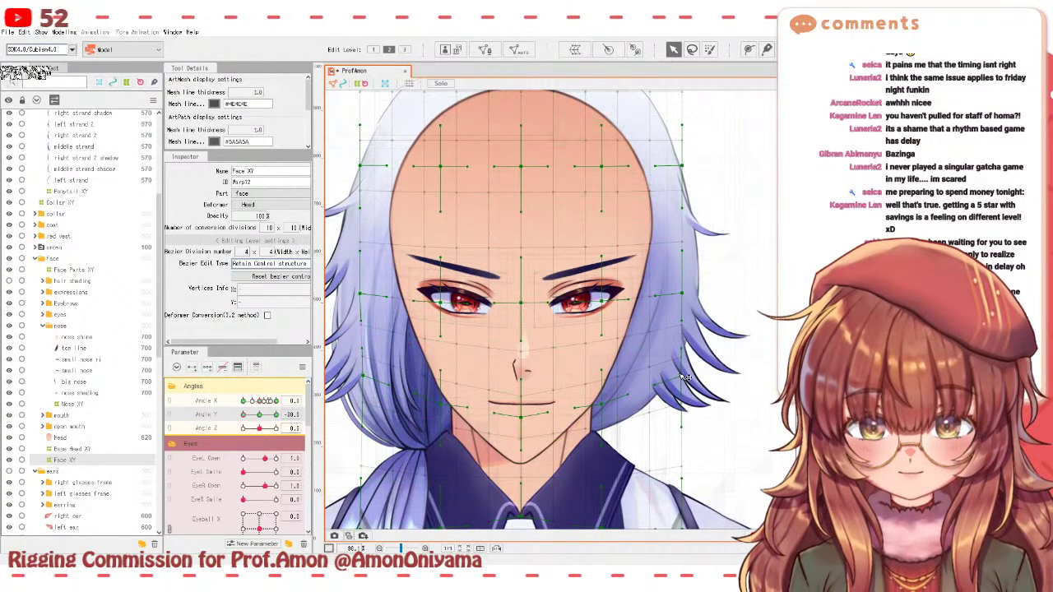
pyautogui.moveTo(243, 414)
pyautogui.mouseDown()
pyautogui.moveTo(261, 414)
pyautogui.moveTo(243, 413)
pyautogui.mouseUp()
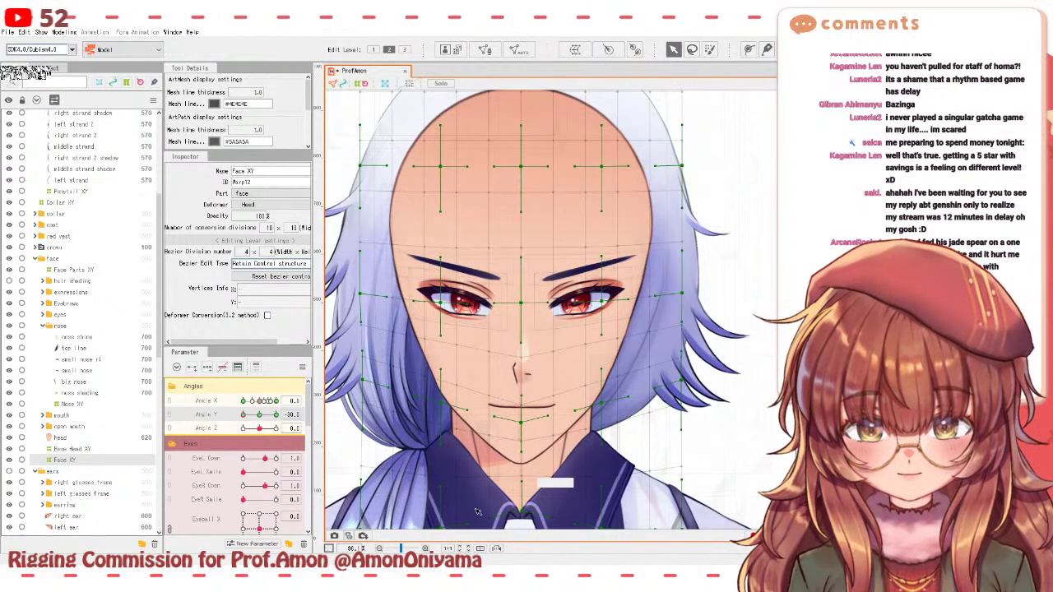
pyautogui.moveTo(243, 415)
pyautogui.mouseDown()
pyautogui.moveTo(255, 420)
pyautogui.moveTo(238, 417)
pyautogui.mouseUp()
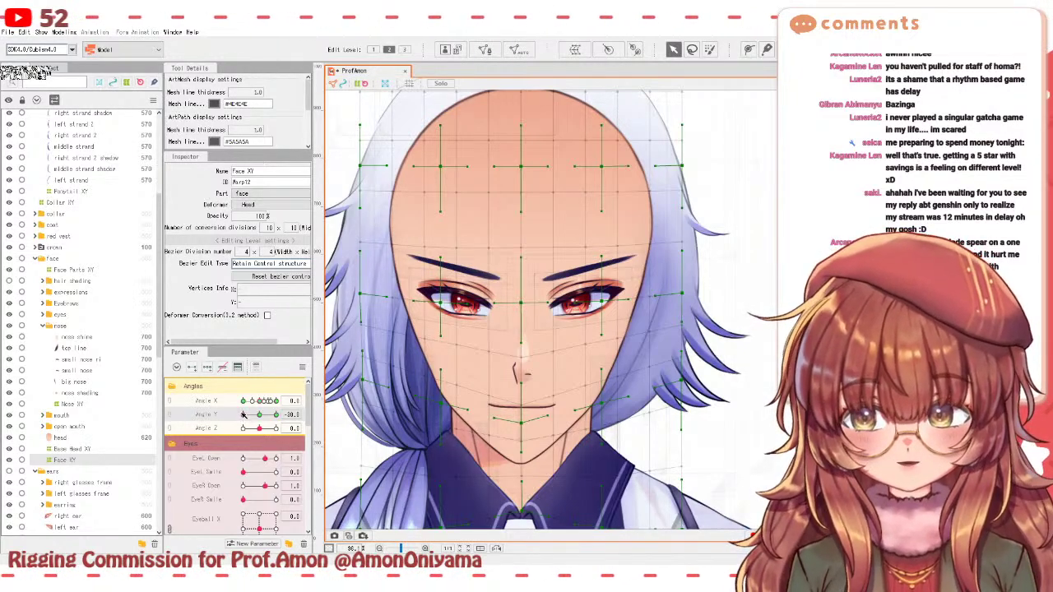
pyautogui.moveTo(243, 415); pyautogui.dragTo(237, 415)
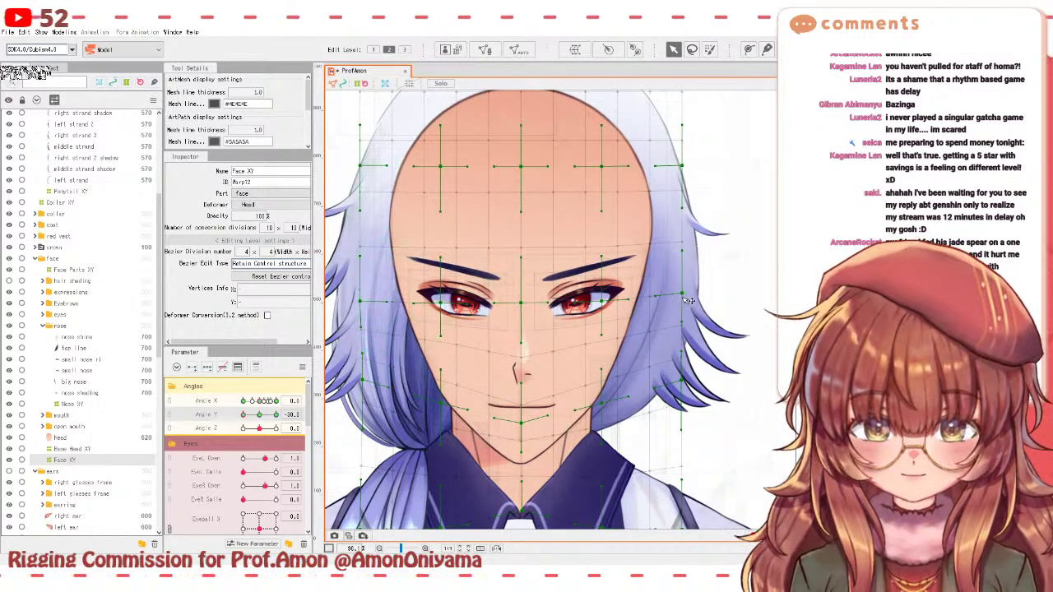
# - Lower the outer forehead points, level the eye row and pull one outer eye-row point inward on Face XY at Angle Y -30
pyautogui.moveTo(690, 300); pyautogui.dragTo(690, 304)
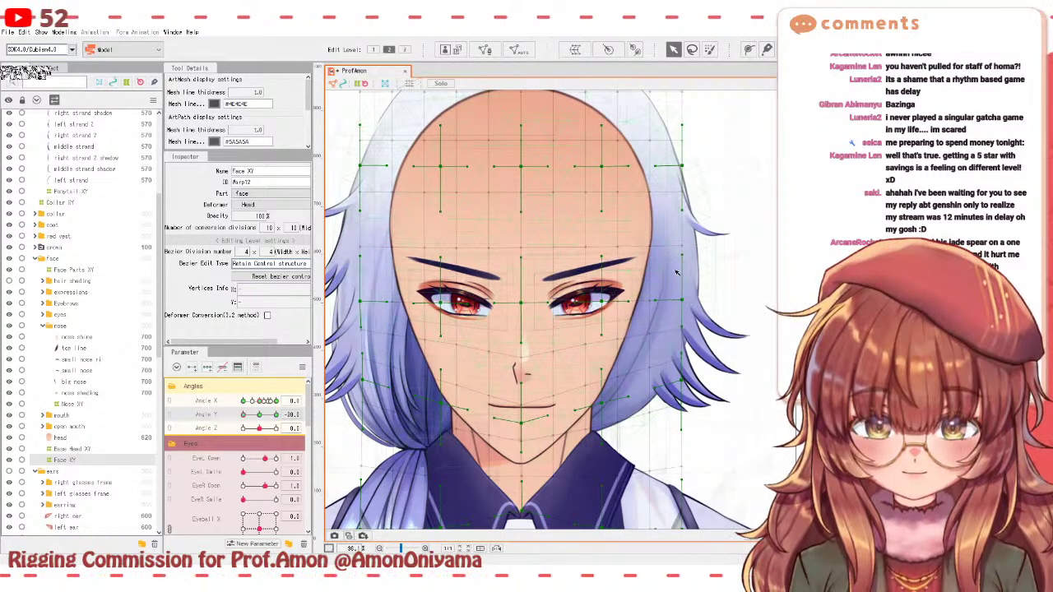
pyautogui.moveTo(686, 169); pyautogui.dragTo(689, 180)
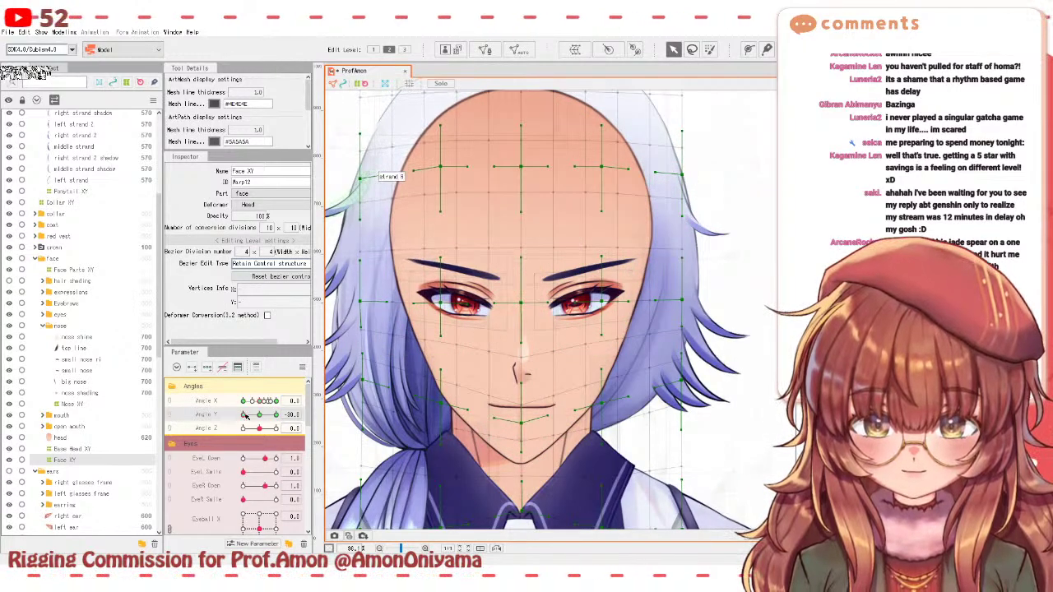
pyautogui.moveTo(244, 416); pyautogui.dragTo(244, 415)
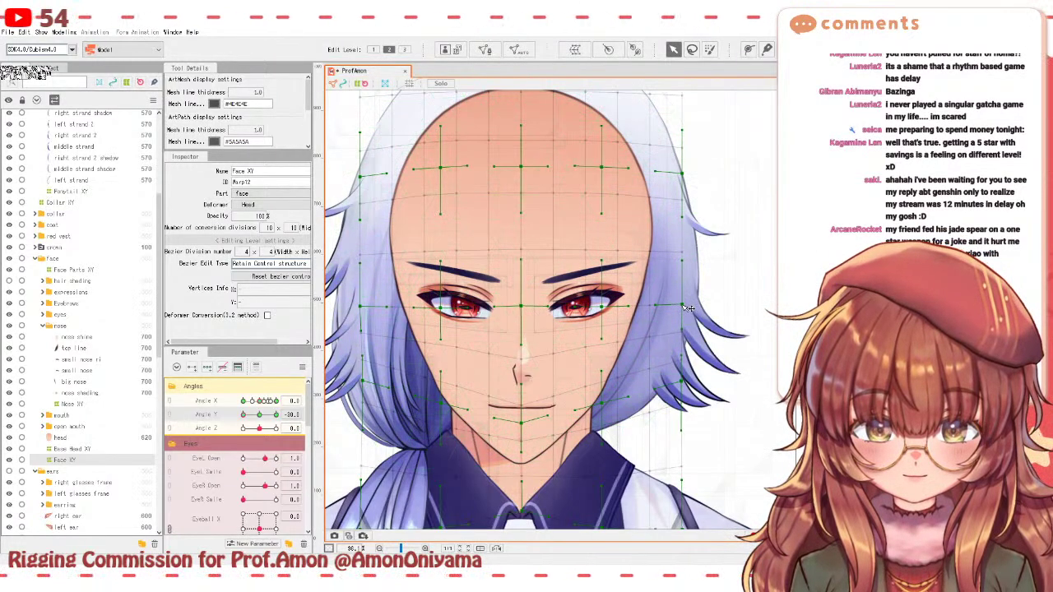
pyautogui.moveTo(244, 417)
pyautogui.mouseDown()
pyautogui.moveTo(258, 417)
pyautogui.moveTo(241, 416)
pyautogui.mouseUp()
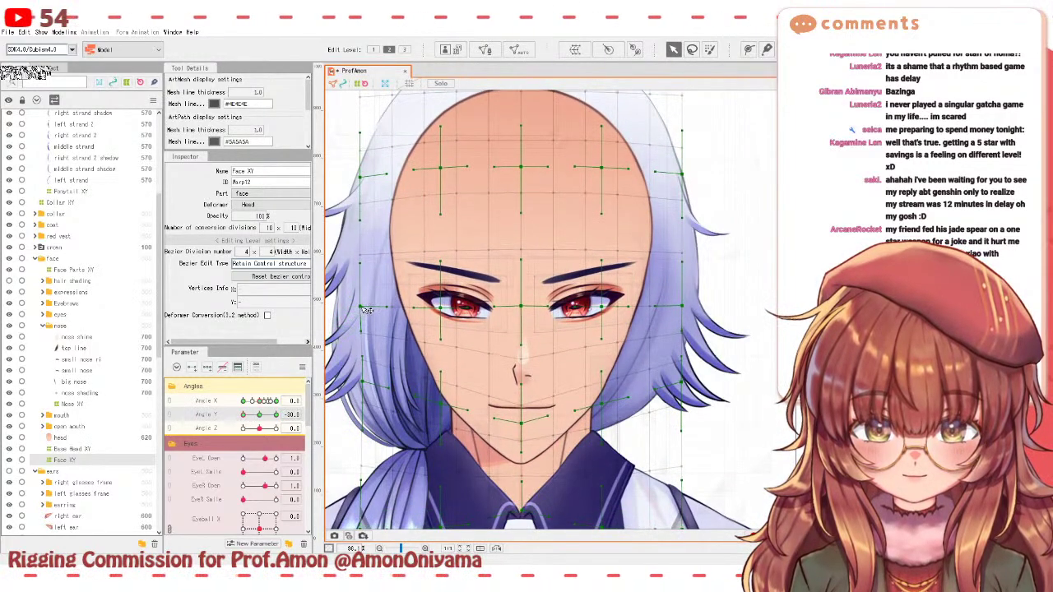
pyautogui.moveTo(364, 308); pyautogui.dragTo(373, 307)
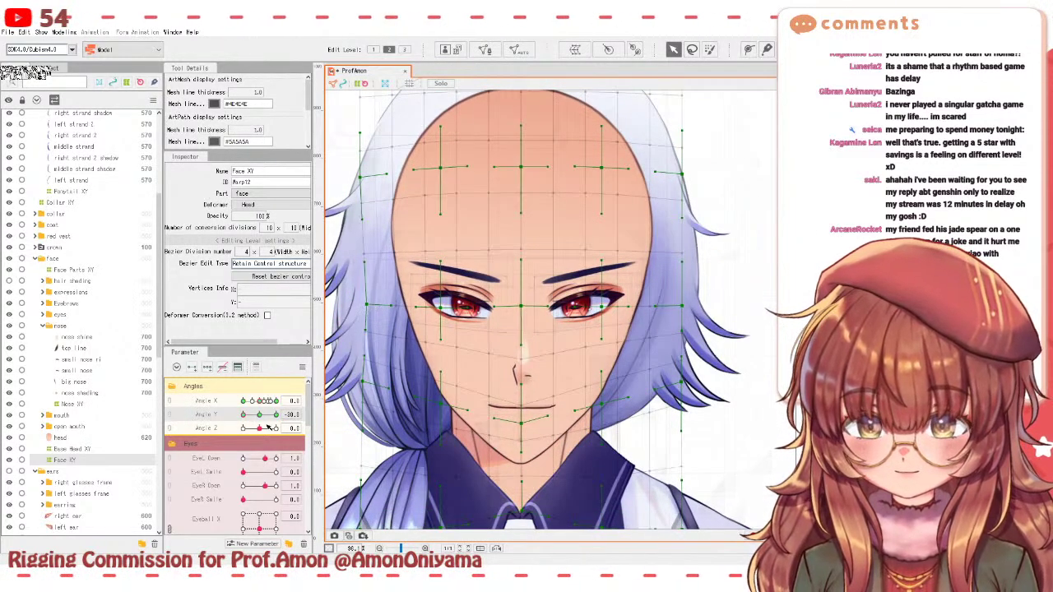
# - Arch Face XY's forehead, eye and mouth rows at Angle Y 30, keeping the outer points lower than the centre
pyautogui.moveTo(244, 415); pyautogui.dragTo(277, 414)
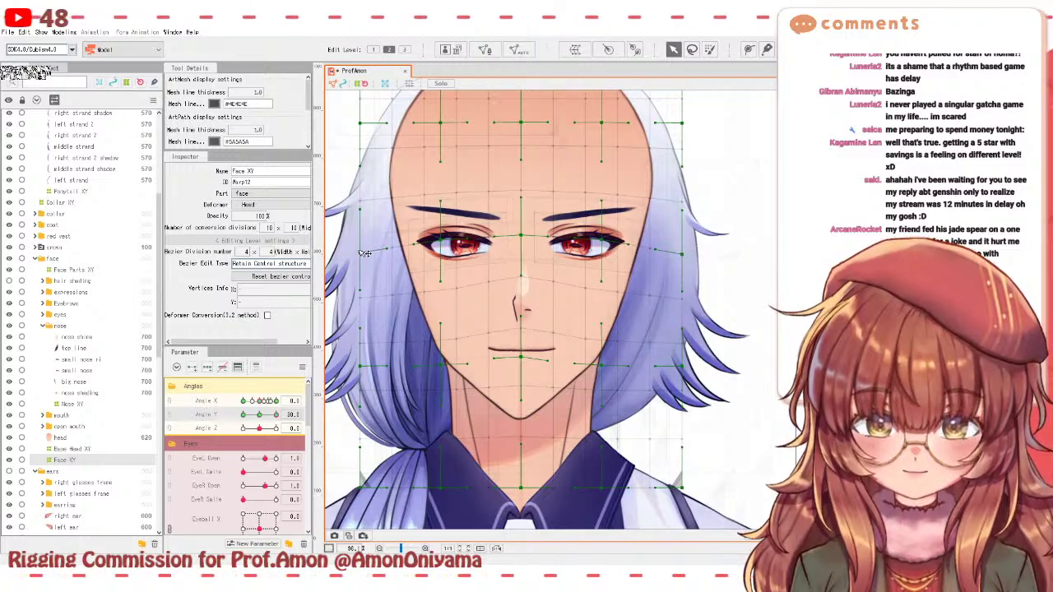
pyautogui.moveTo(276, 415); pyautogui.dragTo(234, 393)
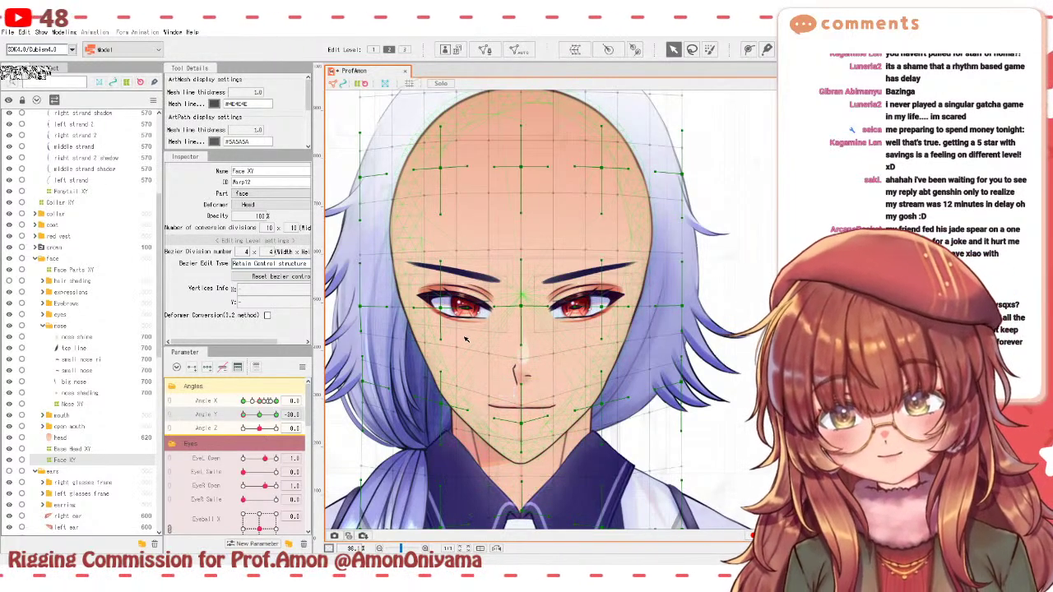
pyautogui.moveTo(257, 415); pyautogui.dragTo(279, 415)
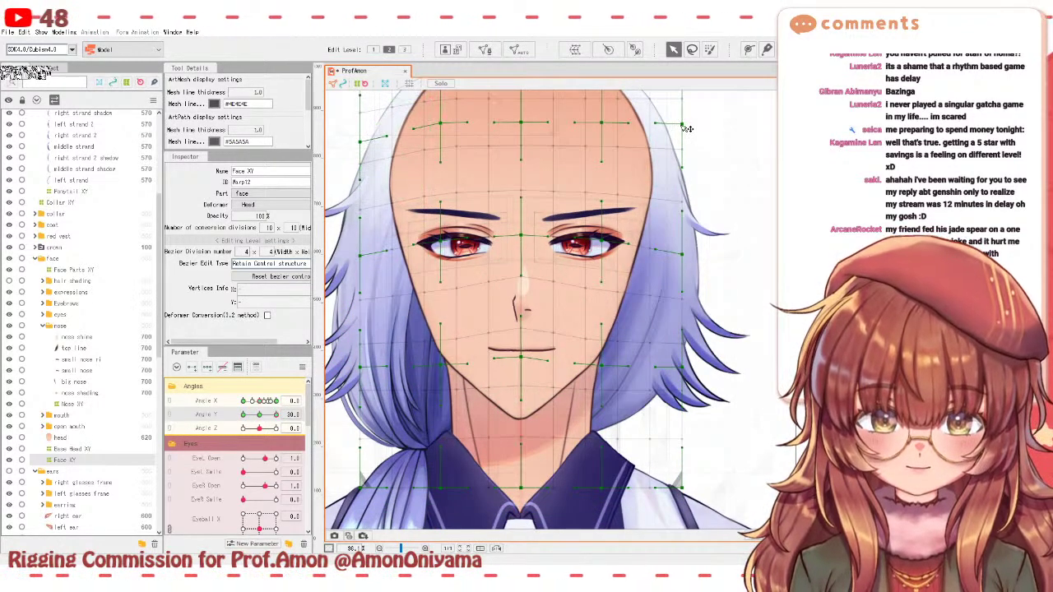
pyautogui.moveTo(688, 128); pyautogui.dragTo(690, 147)
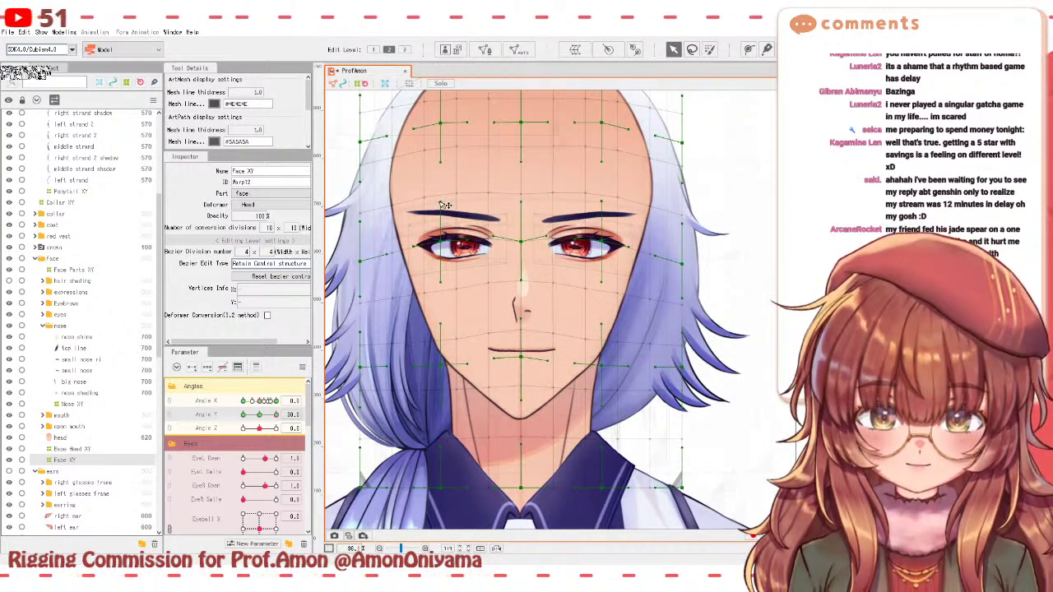
# - Fine-tune Face XY's eye-row points and handles at Angle Y -30, checking the motion along Angle Y
pyautogui.moveTo(277, 414); pyautogui.dragTo(243, 414)
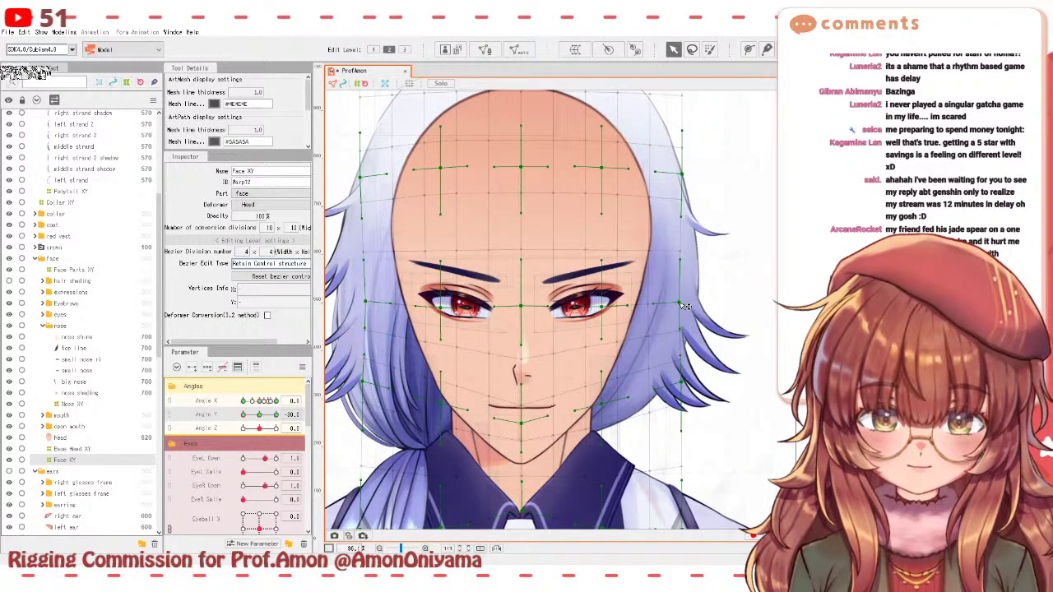
pyautogui.click(267, 414)
pyautogui.moveTo(267, 414); pyautogui.dragTo(238, 409)
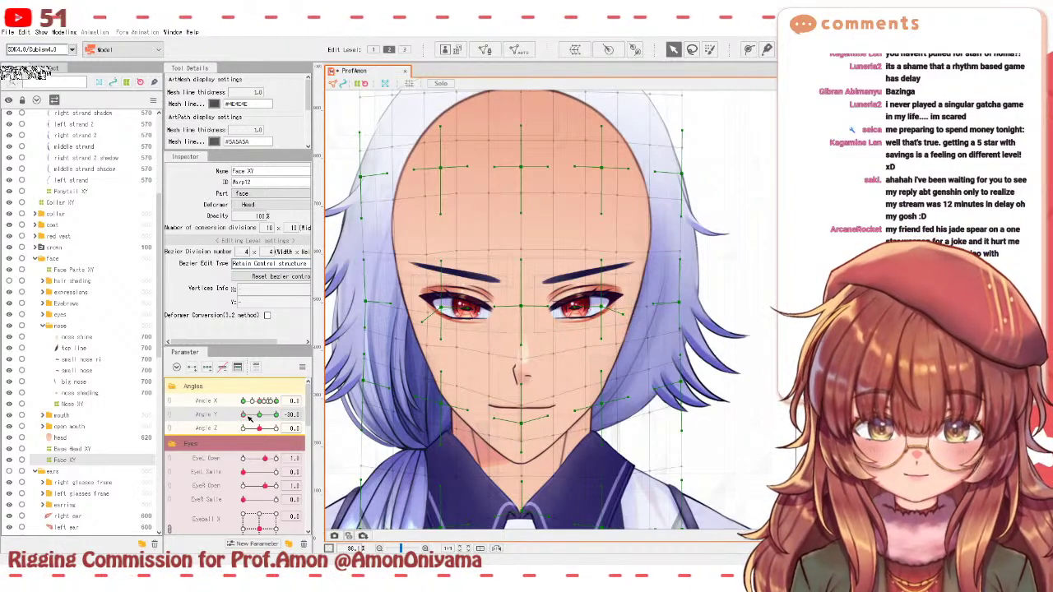
# - Raise the outer points of Face XY's mouth row at Angle Y -30, checking the pose against Angle Y 30
pyautogui.moveTo(249, 418); pyautogui.dragTo(288, 399)
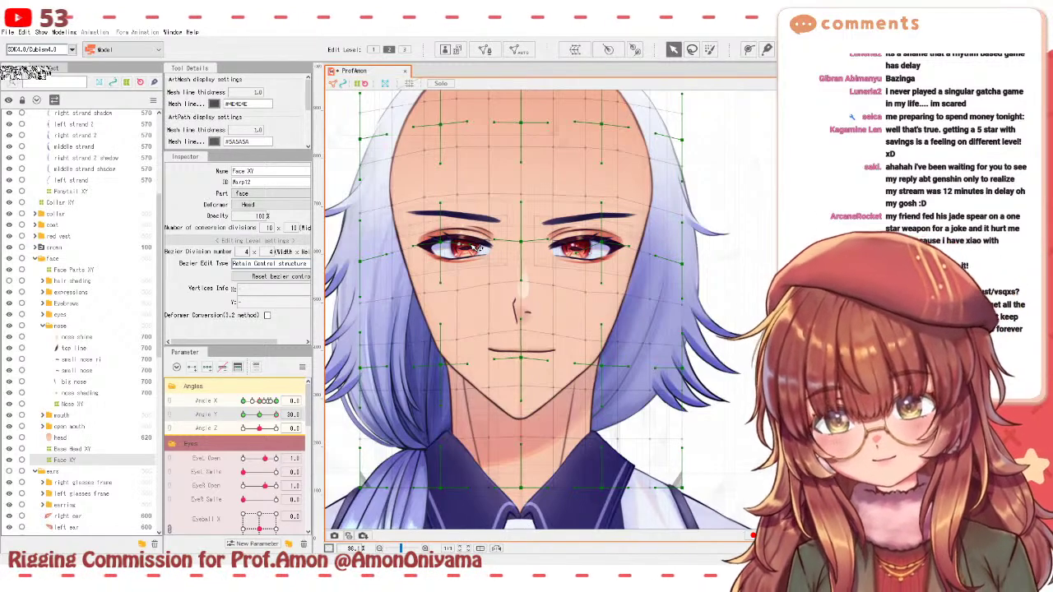
pyautogui.moveTo(277, 415); pyautogui.dragTo(239, 404)
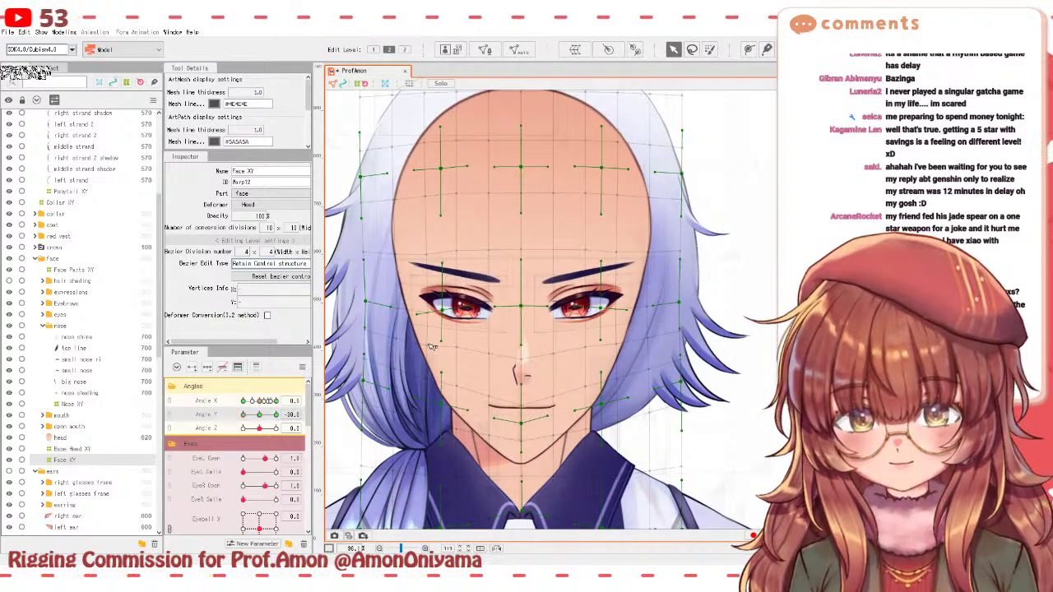
pyautogui.moveTo(441, 340); pyautogui.dragTo(430, 343)
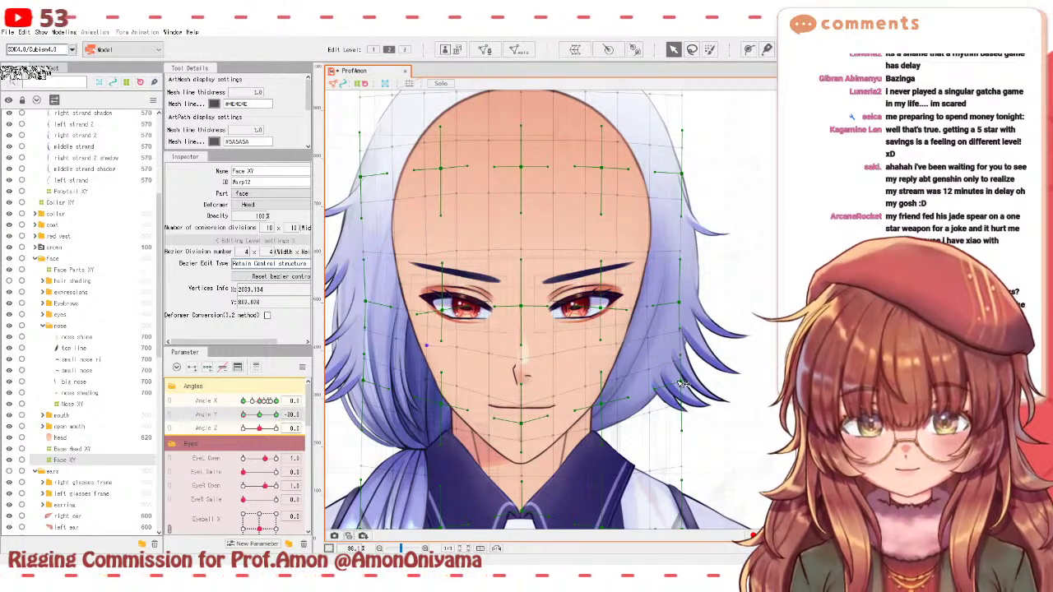
pyautogui.moveTo(681, 384); pyautogui.dragTo(689, 352)
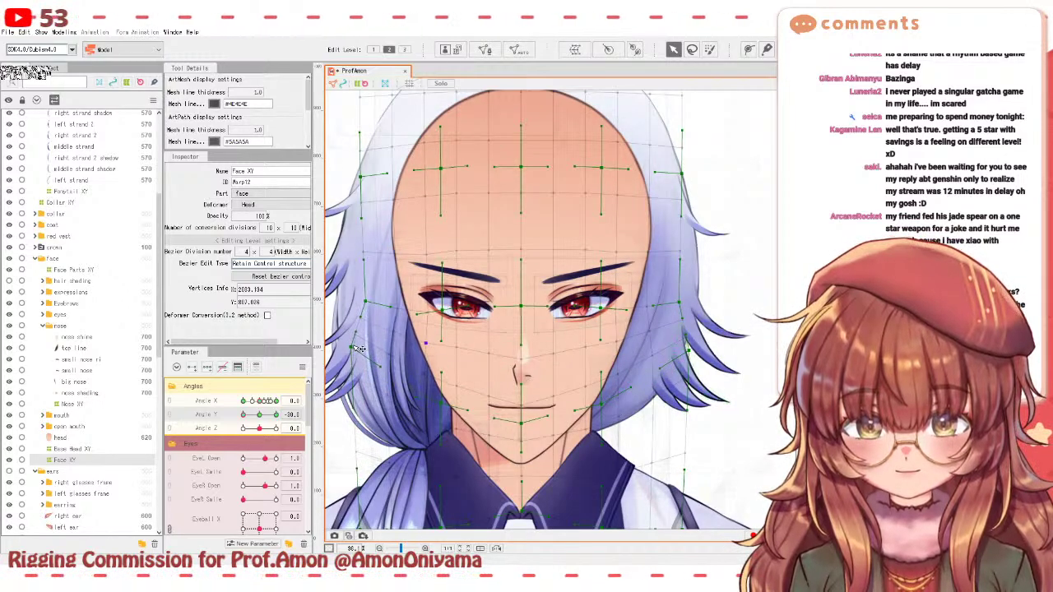
pyautogui.moveTo(359, 348); pyautogui.dragTo(366, 347)
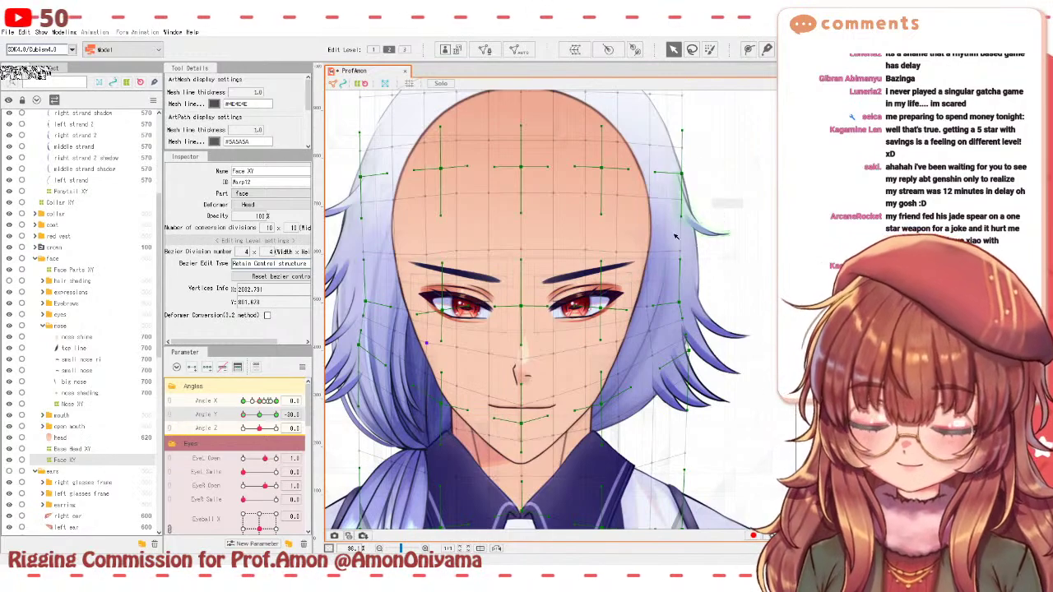
pyautogui.moveTo(245, 414)
pyautogui.mouseDown()
pyautogui.moveTo(257, 415)
pyautogui.moveTo(230, 409)
pyautogui.moveTo(259, 417)
pyautogui.mouseUp()
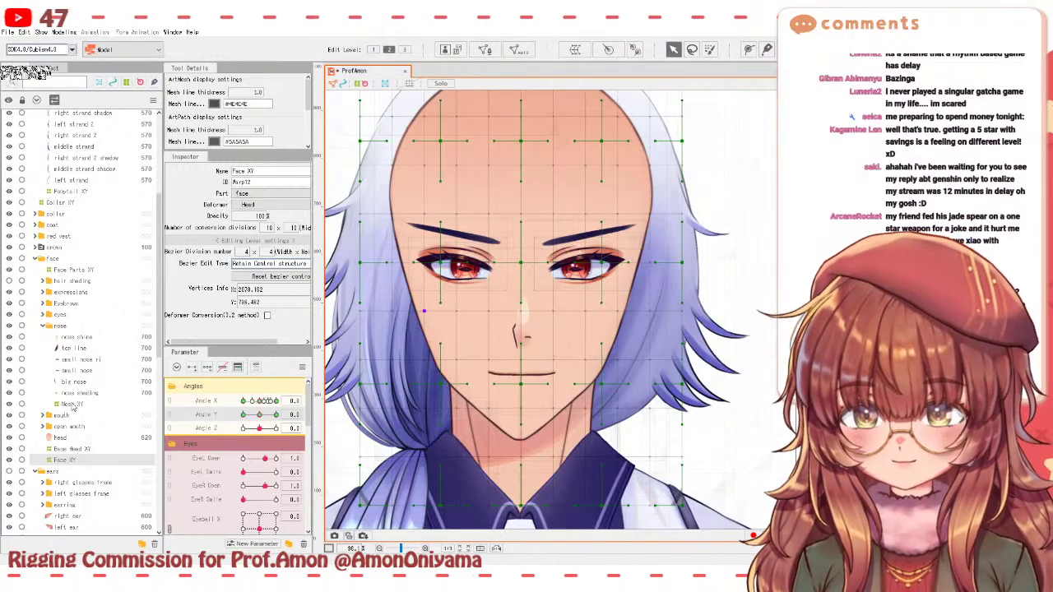
# - Move the Nose XY deformer slightly up at Angle Y 30 and slightly down at Angle Y -30
pyautogui.click(73, 404)
pyautogui.click(260, 415)
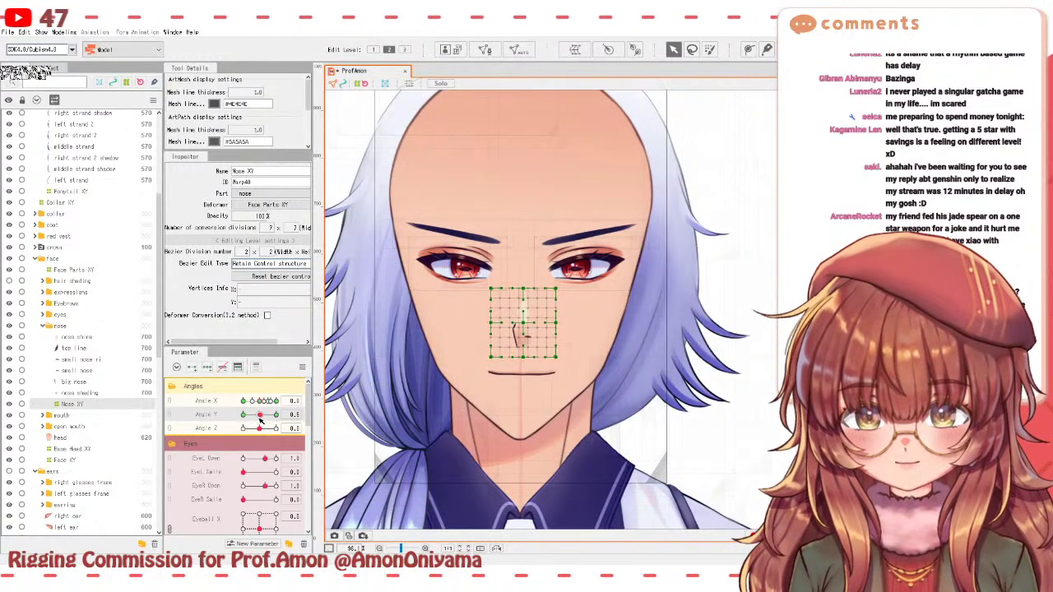
pyautogui.moveTo(260, 417); pyautogui.dragTo(276, 415)
pyautogui.click(525, 298)
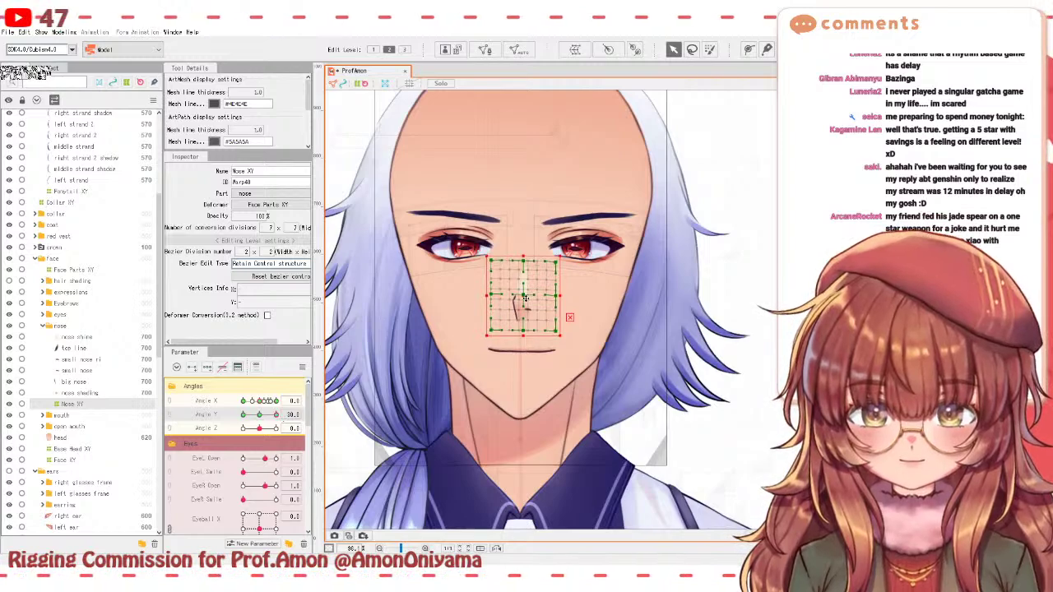
pyautogui.moveTo(276, 417); pyautogui.dragTo(241, 417)
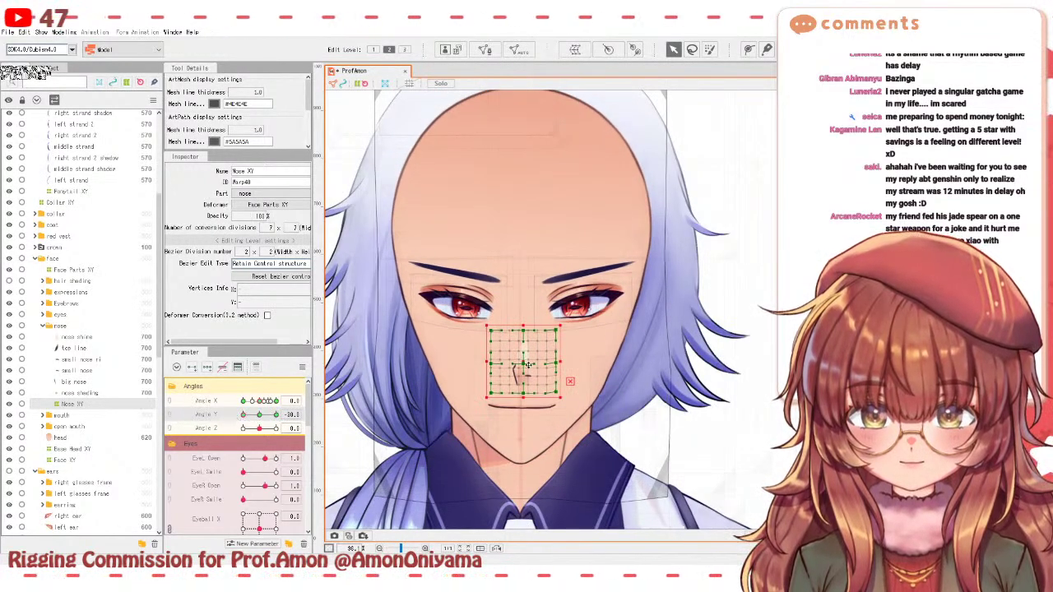
pyautogui.scroll(3, 527, 365)
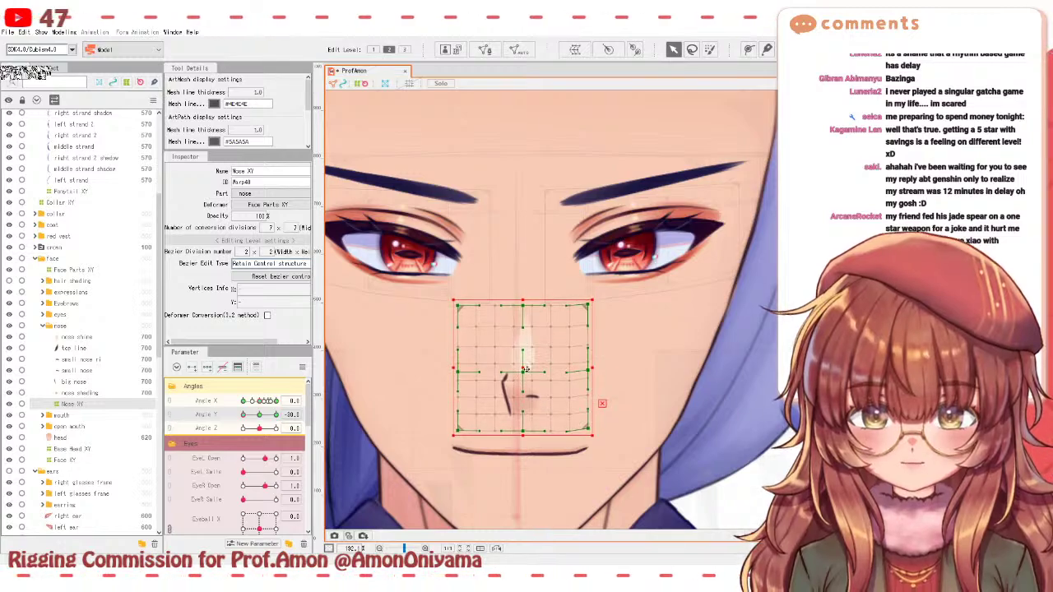
pyautogui.scroll(-3, 528, 367)
# - Lower the top row of Nose XY's points at Angle Y 30 to shorten the nose
pyautogui.moveTo(244, 416); pyautogui.dragTo(276, 415)
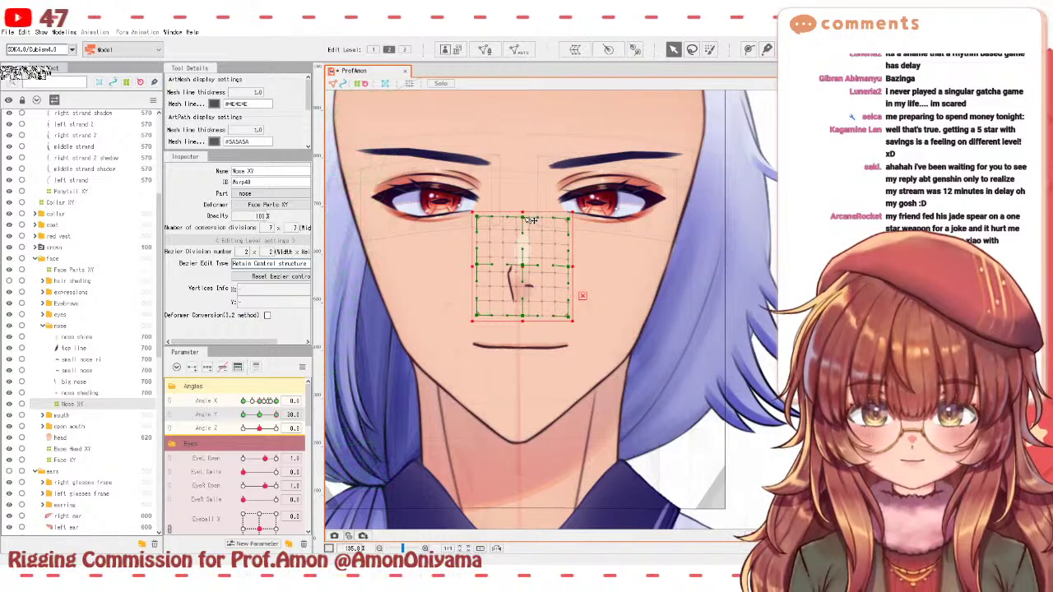
pyautogui.moveTo(482, 221); pyautogui.dragTo(486, 231)
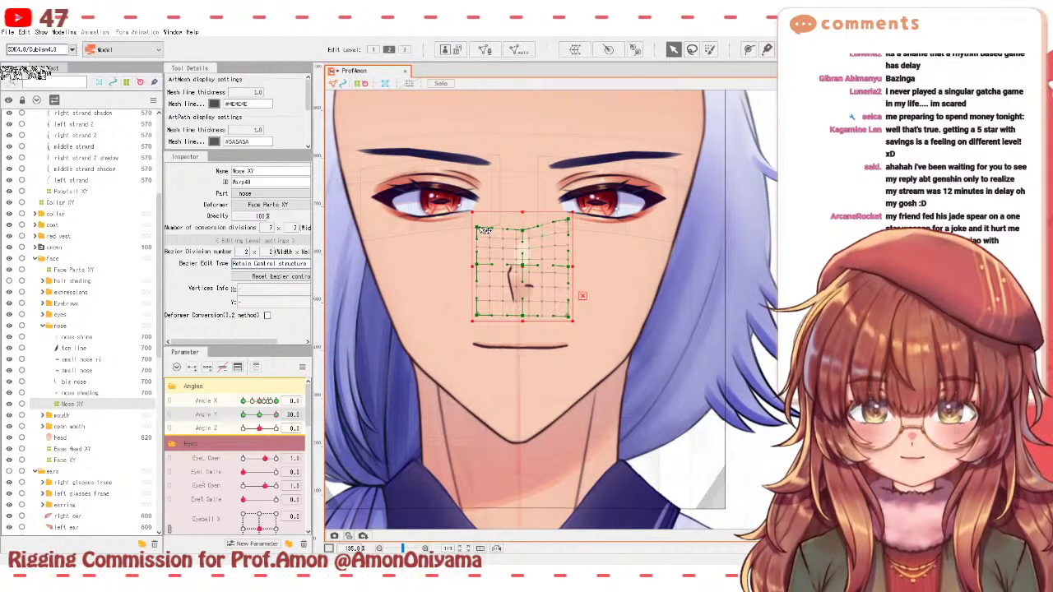
pyautogui.moveTo(568, 222); pyautogui.dragTo(574, 236)
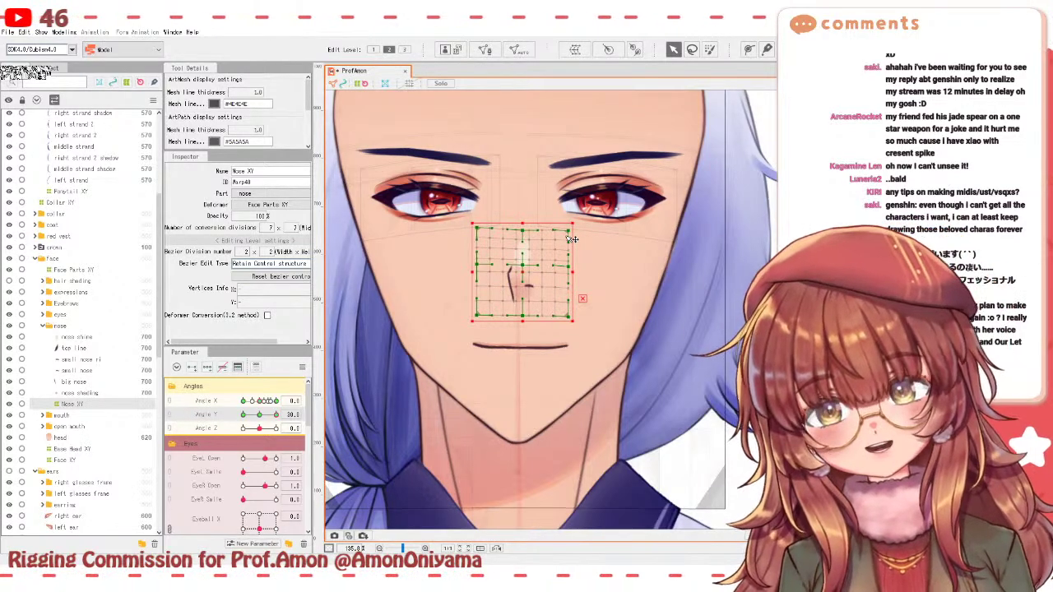
# - Raise Nose XY's bottom points at Angle Y -30, nudge the whole deformer down and check the nose along Angle Y
pyautogui.moveTo(270, 420); pyautogui.dragTo(235, 422)
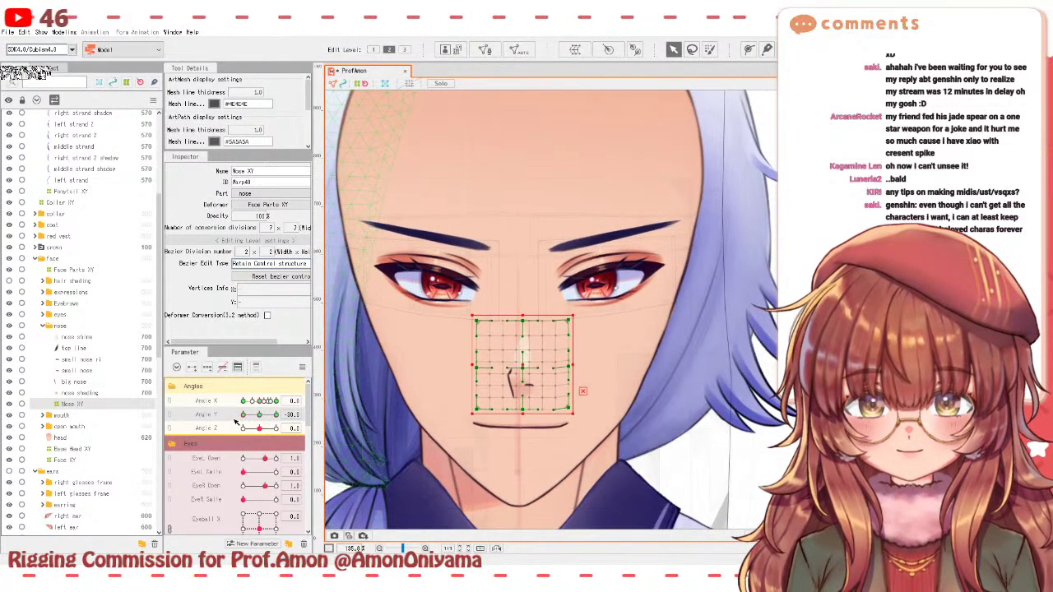
pyautogui.moveTo(524, 409); pyautogui.dragTo(475, 401)
pyautogui.moveTo(571, 407); pyautogui.dragTo(573, 399)
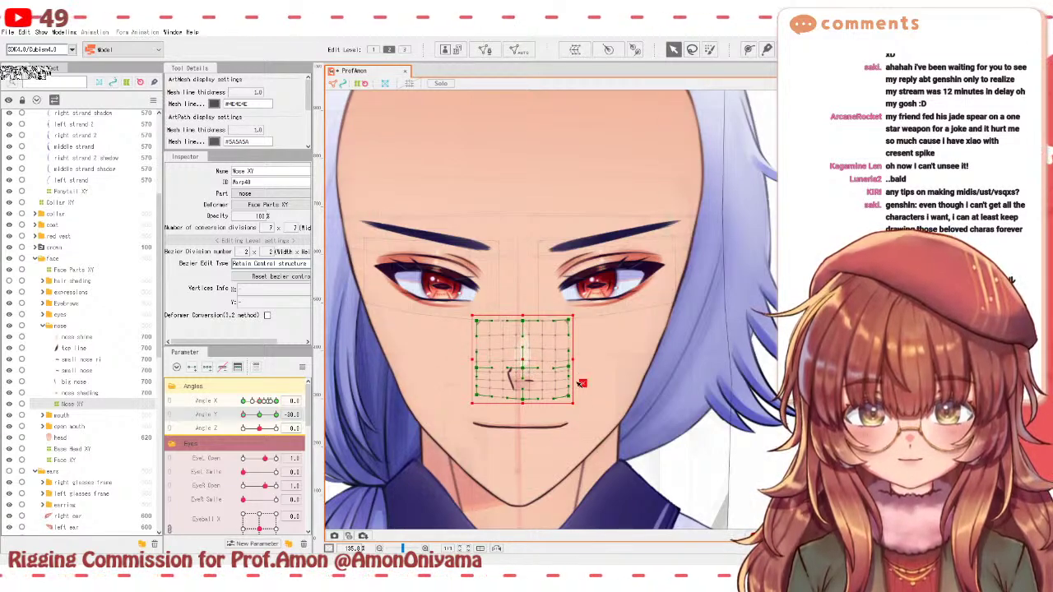
pyautogui.moveTo(520, 364); pyautogui.dragTo(521, 367)
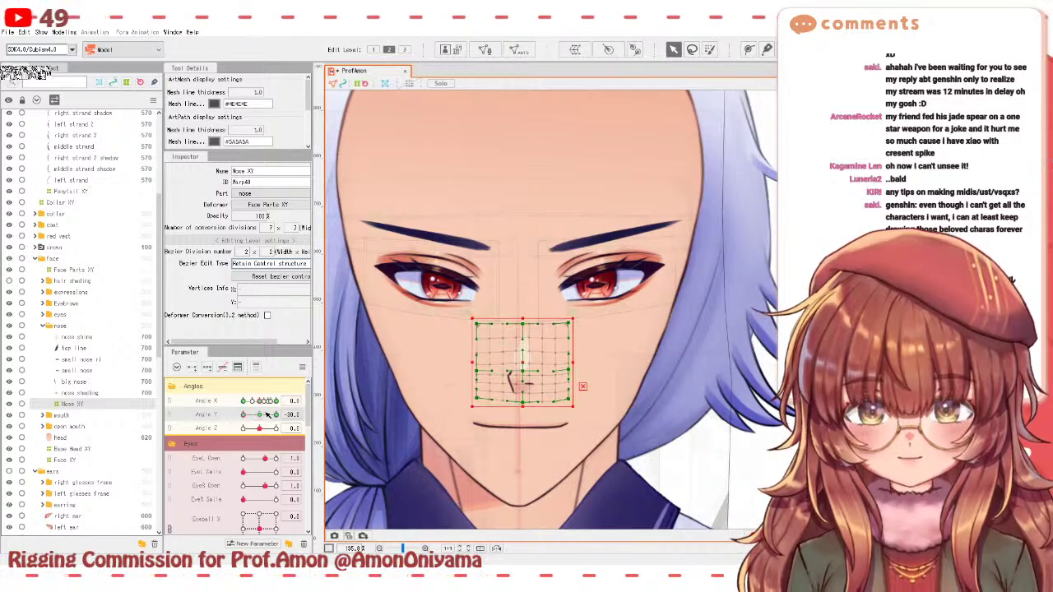
pyautogui.moveTo(244, 415); pyautogui.dragTo(282, 408)
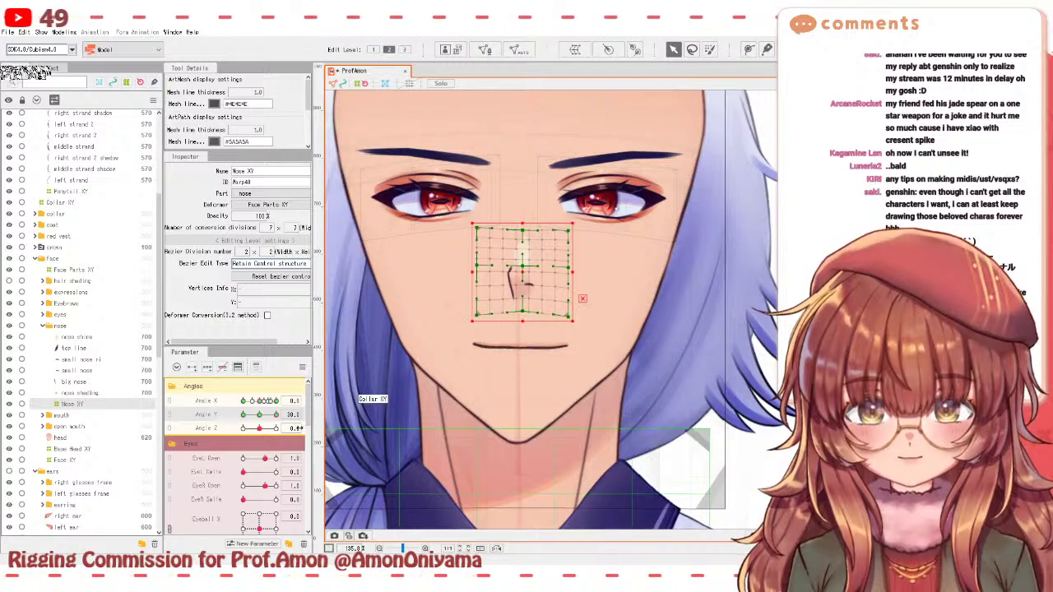
pyautogui.moveTo(275, 417)
pyautogui.mouseDown()
pyautogui.moveTo(241, 414)
pyautogui.moveTo(272, 400)
pyautogui.moveTo(241, 404)
pyautogui.moveTo(255, 403)
pyautogui.moveTo(244, 404)
pyautogui.moveTo(263, 418)
pyautogui.mouseUp()
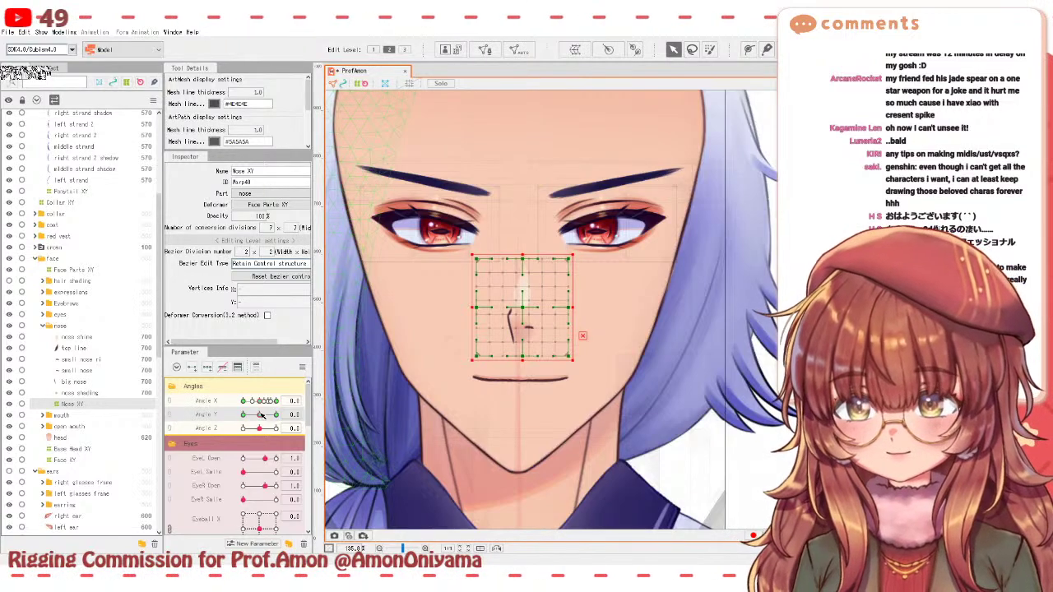
pyautogui.moveTo(260, 416); pyautogui.dragTo(260, 415)
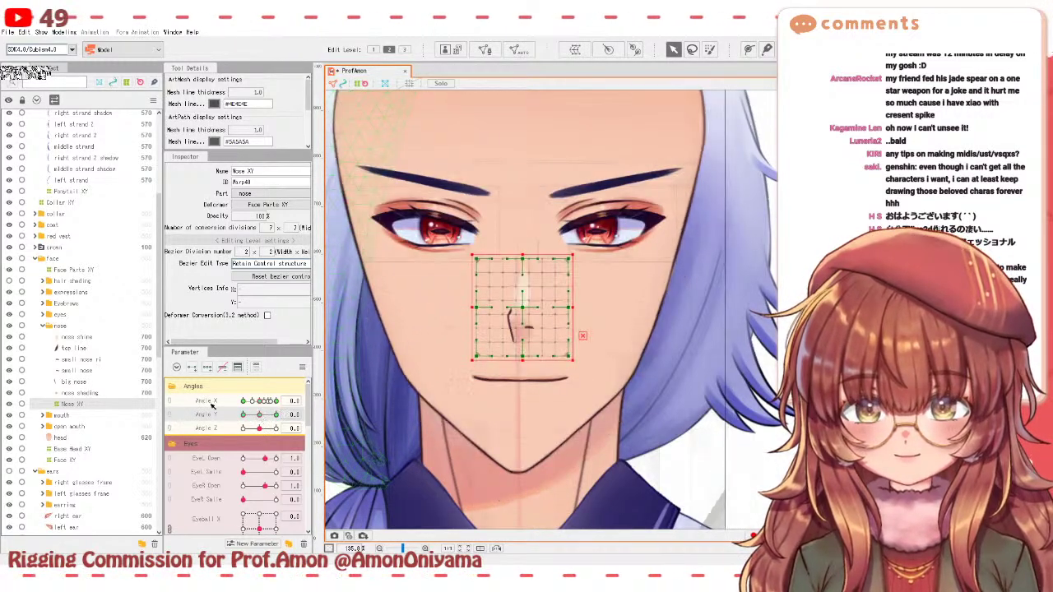
# - Select Mouth XY in the open mouth group, key it on Angle Y and move it slightly up at 30
pyautogui.click(44, 416)
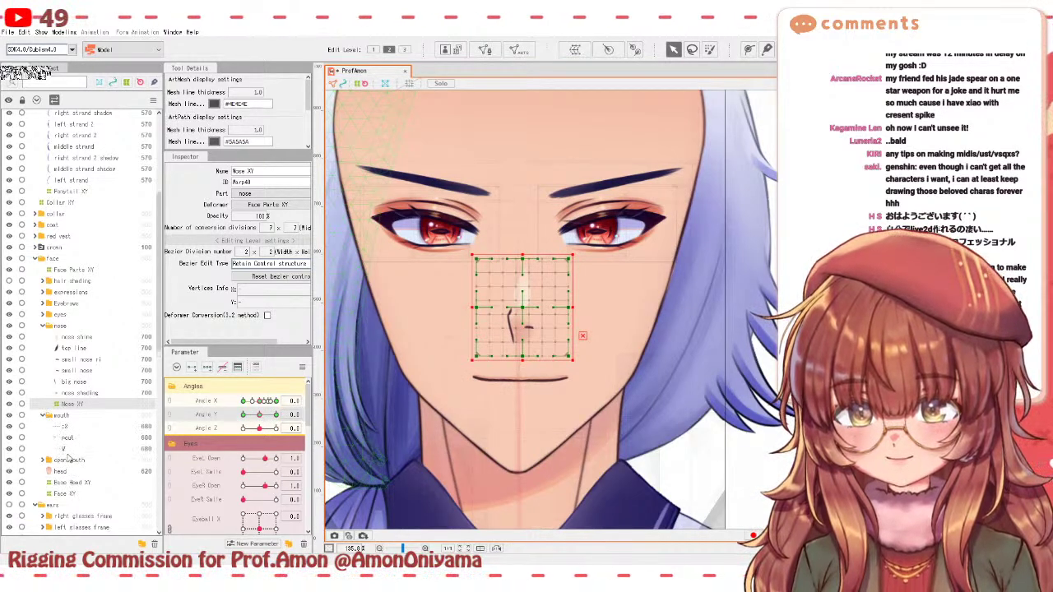
pyautogui.click(60, 416)
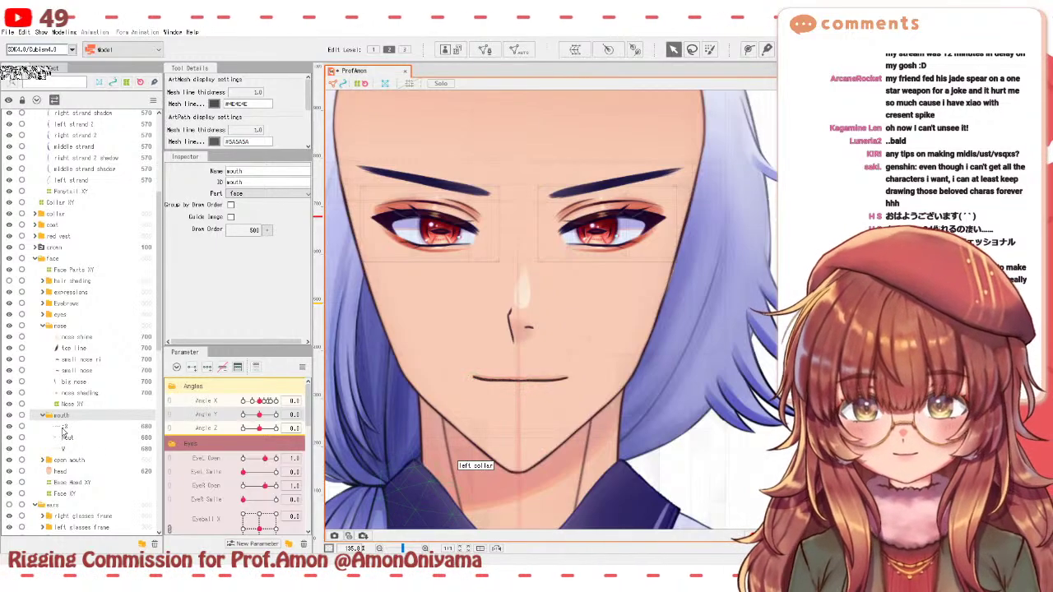
pyautogui.click(65, 427)
pyautogui.click(64, 471)
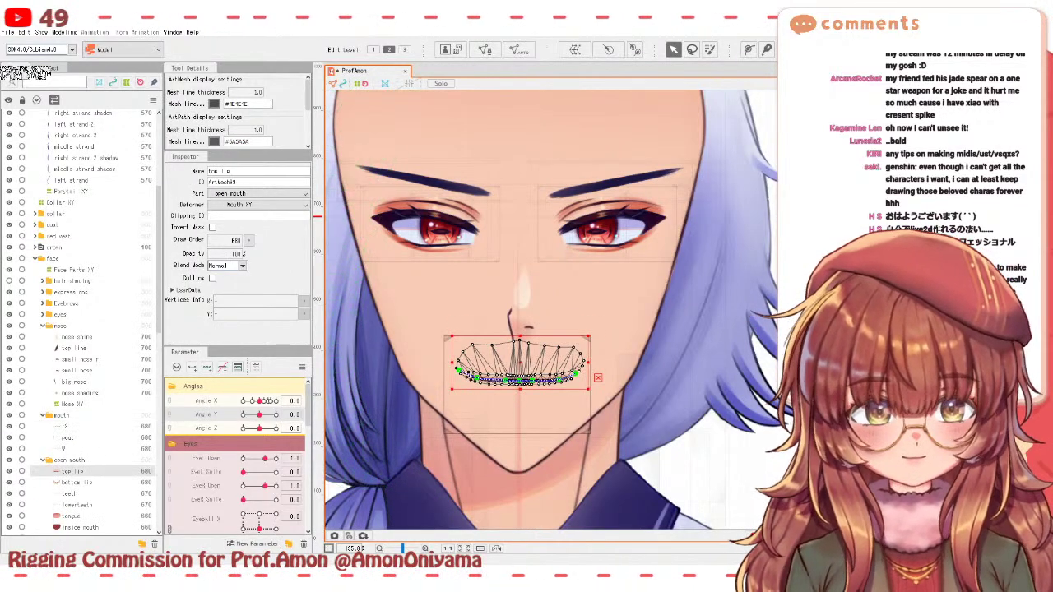
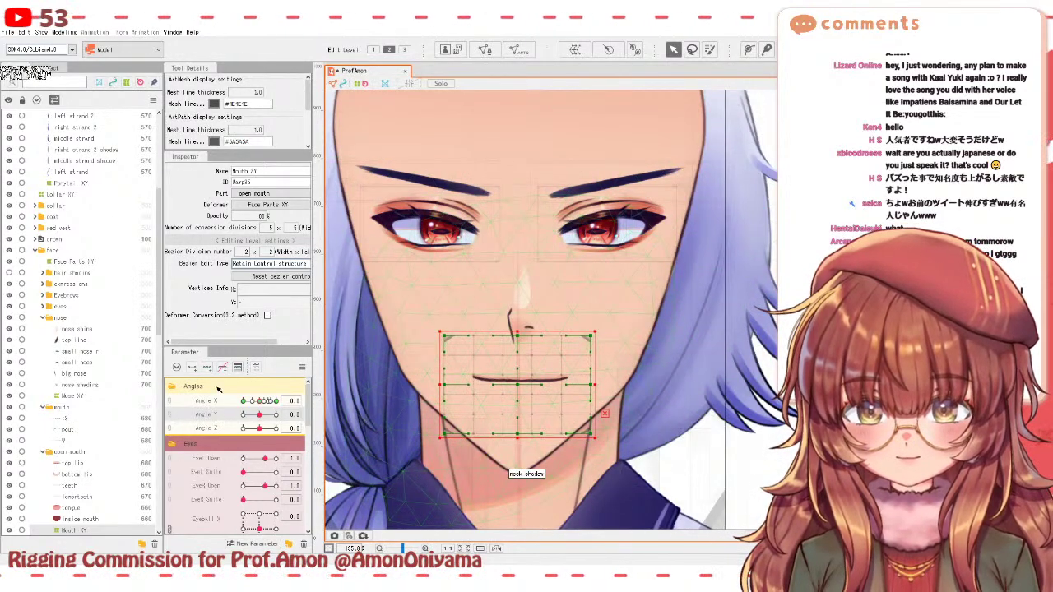
pyautogui.click(263, 417)
pyautogui.moveTo(263, 417); pyautogui.dragTo(277, 415)
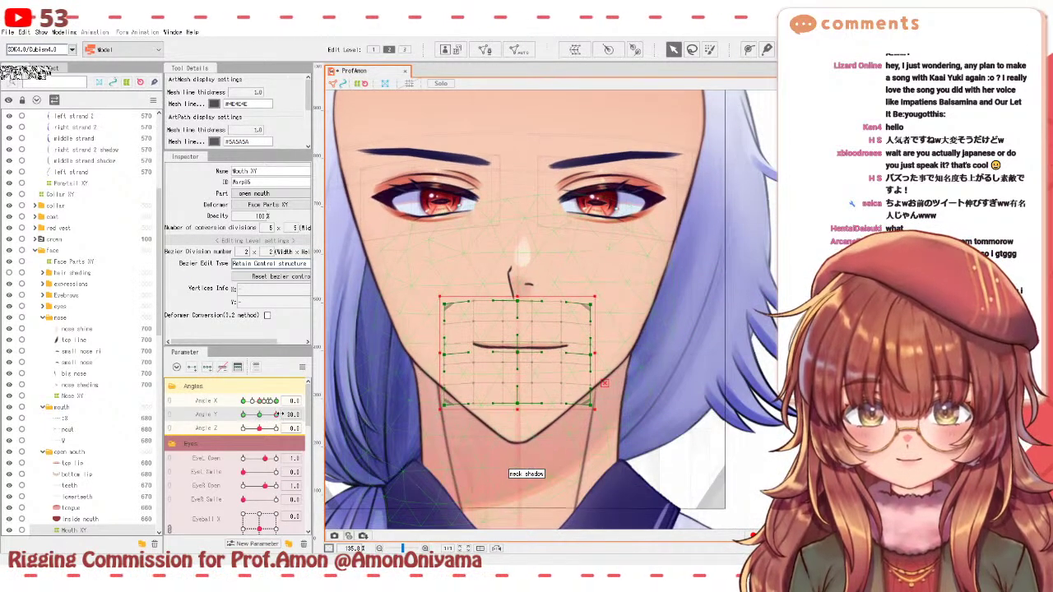
pyautogui.click(519, 350)
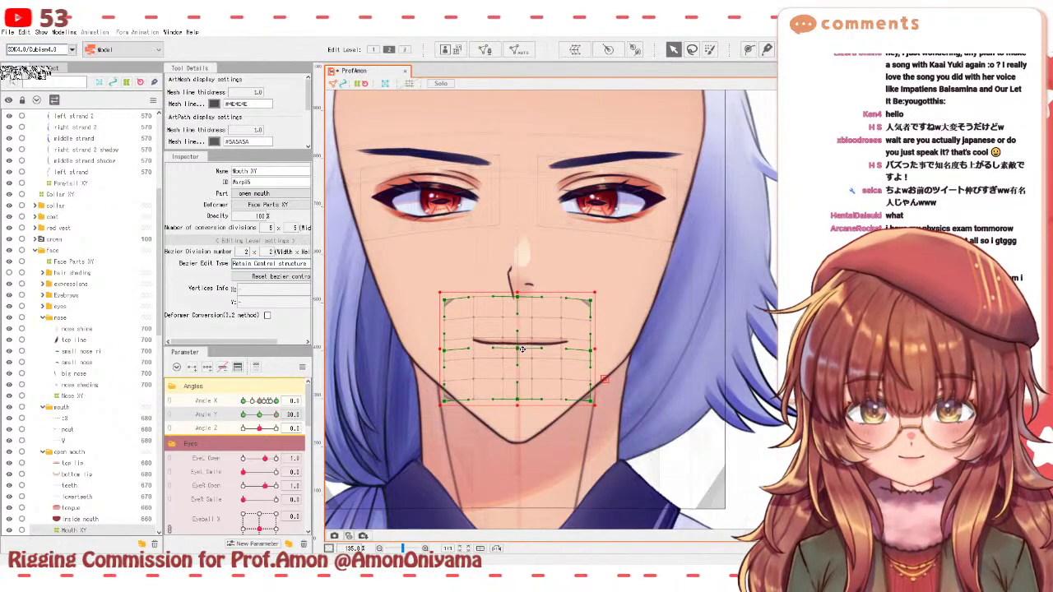
# - Lower Mouth XY slightly at Angle Y -30 and pull its bottom corners and outer middle points inward
pyautogui.moveTo(277, 415); pyautogui.dragTo(238, 417)
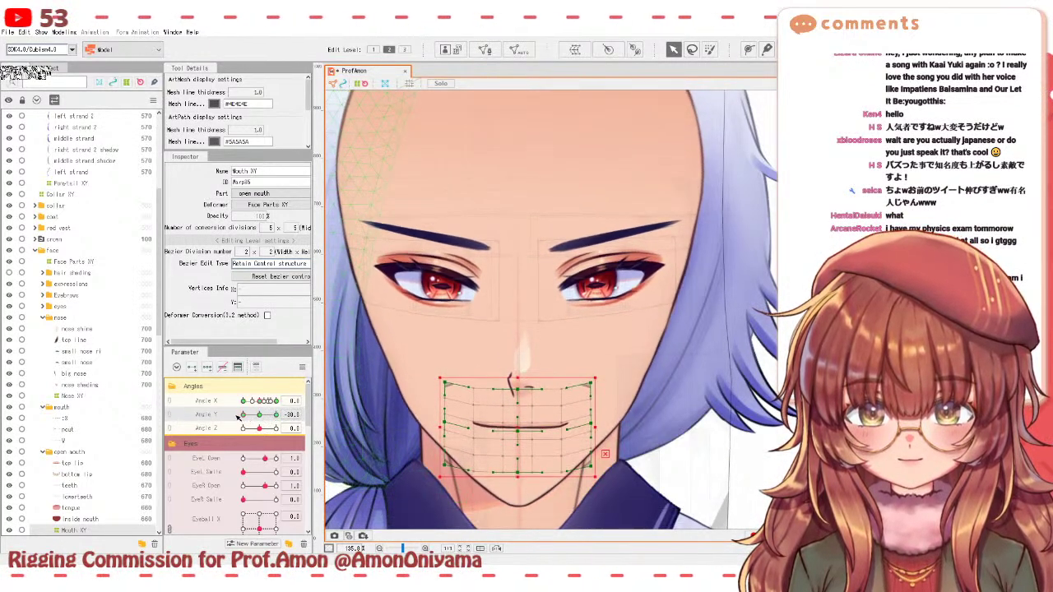
pyautogui.click(520, 431)
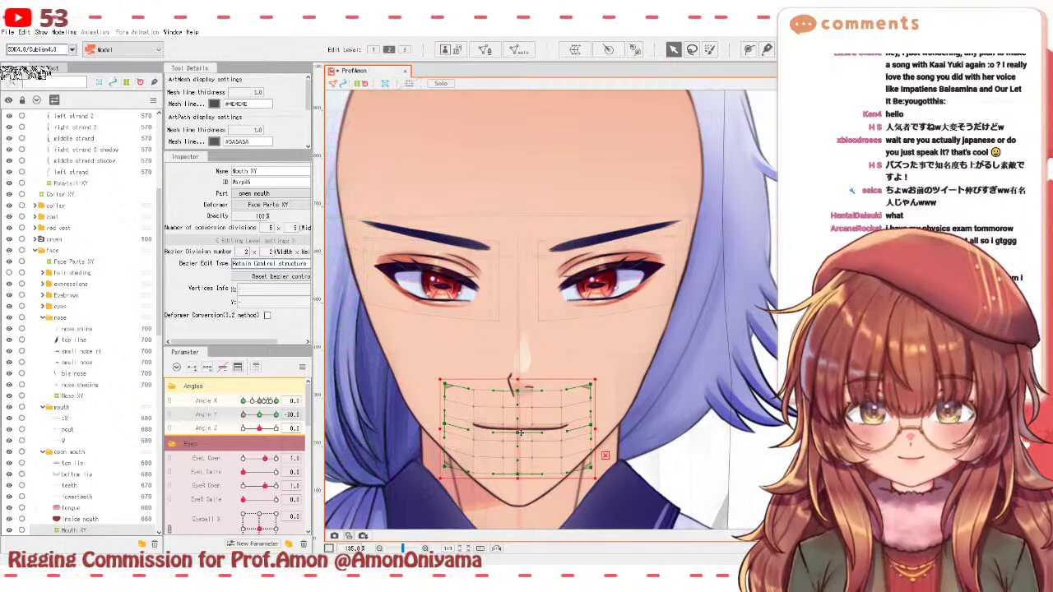
pyautogui.moveTo(520, 431); pyautogui.dragTo(519, 432)
pyautogui.moveTo(454, 471); pyautogui.dragTo(458, 473)
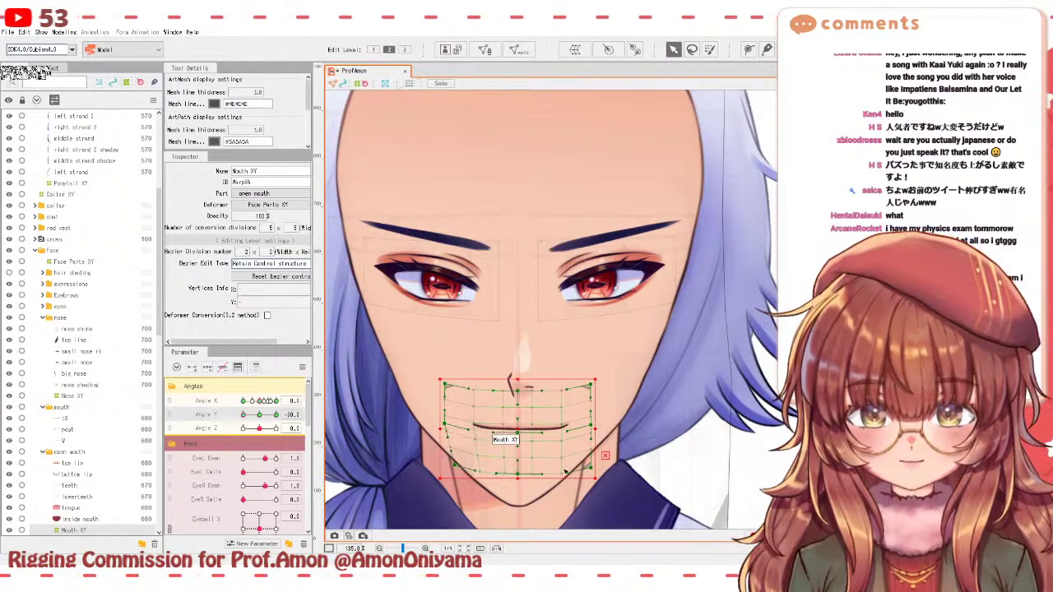
pyautogui.moveTo(592, 471); pyautogui.dragTo(584, 472)
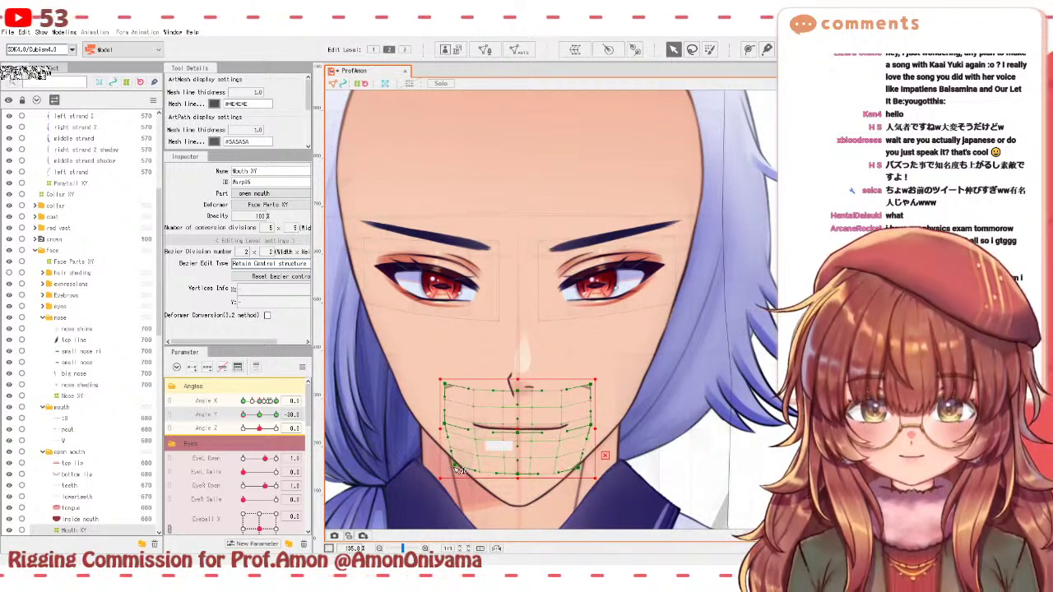
pyautogui.moveTo(451, 430); pyautogui.dragTo(440, 427)
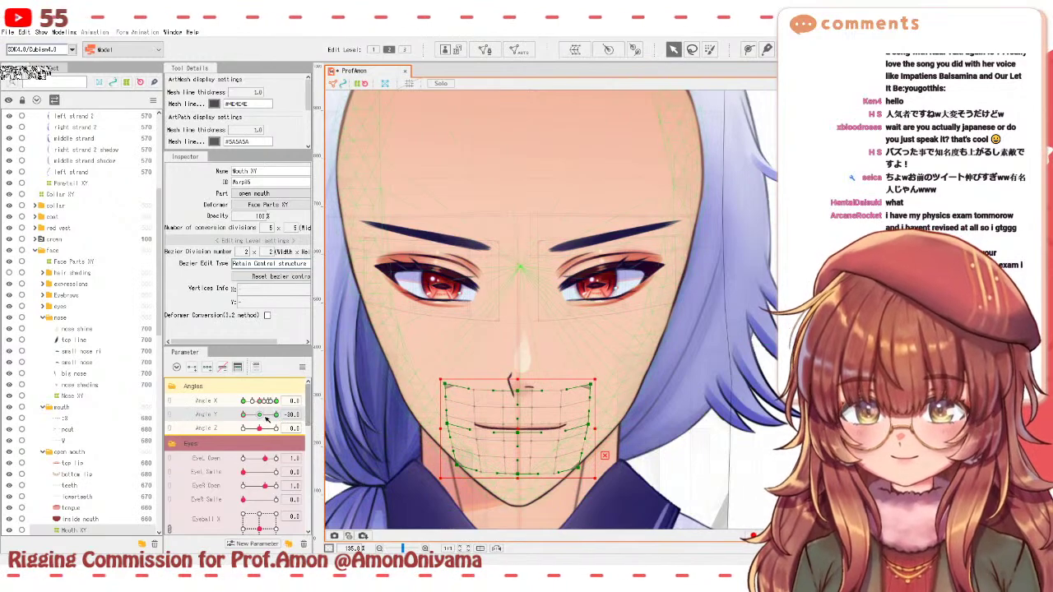
# - Pull in Mouth XY's bottom corners and raise it slightly at Angle Y 30, and lower it slightly at -30
pyautogui.moveTo(260, 415)
pyautogui.mouseDown()
pyautogui.moveTo(282, 416)
pyautogui.moveTo(247, 416)
pyautogui.moveTo(276, 414)
pyautogui.mouseUp()
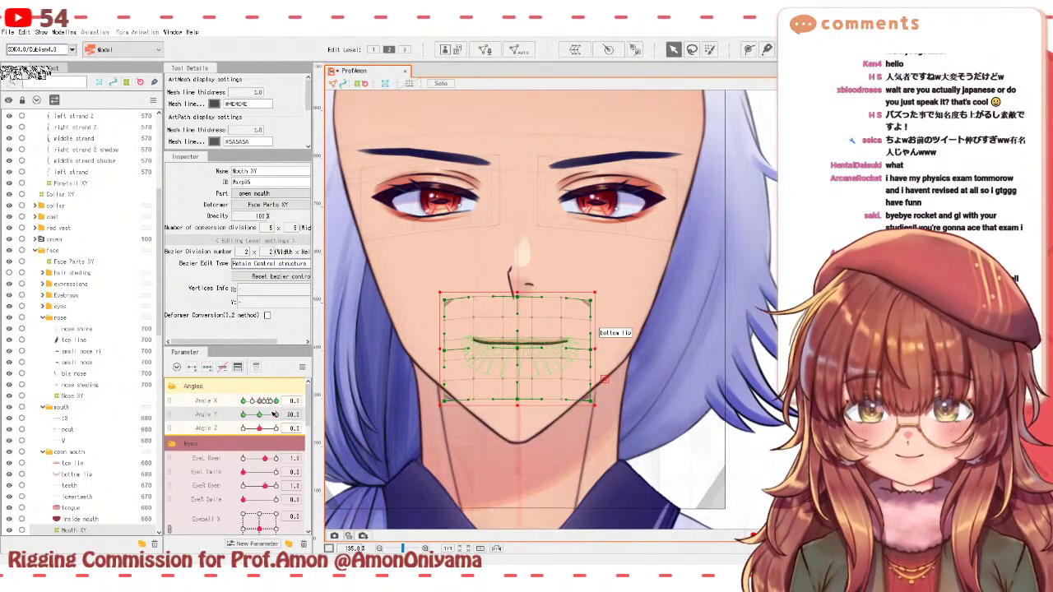
pyautogui.moveTo(277, 415)
pyautogui.mouseDown()
pyautogui.moveTo(237, 410)
pyautogui.moveTo(274, 414)
pyautogui.moveTo(278, 401)
pyautogui.moveTo(268, 399)
pyautogui.moveTo(280, 398)
pyautogui.mouseUp()
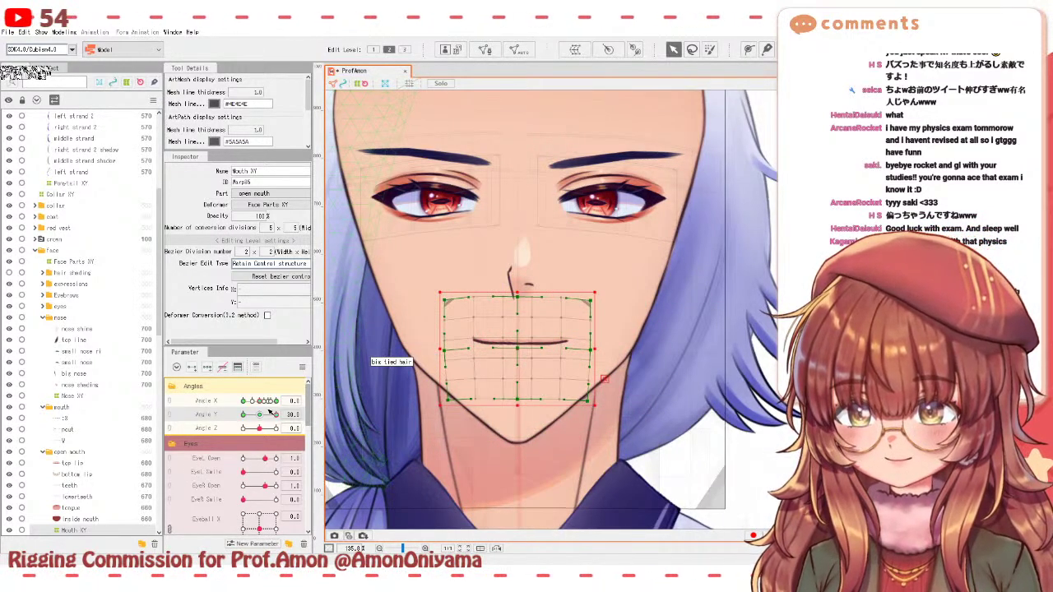
pyautogui.moveTo(276, 414)
pyautogui.mouseDown()
pyautogui.moveTo(236, 412)
pyautogui.moveTo(276, 413)
pyautogui.mouseUp()
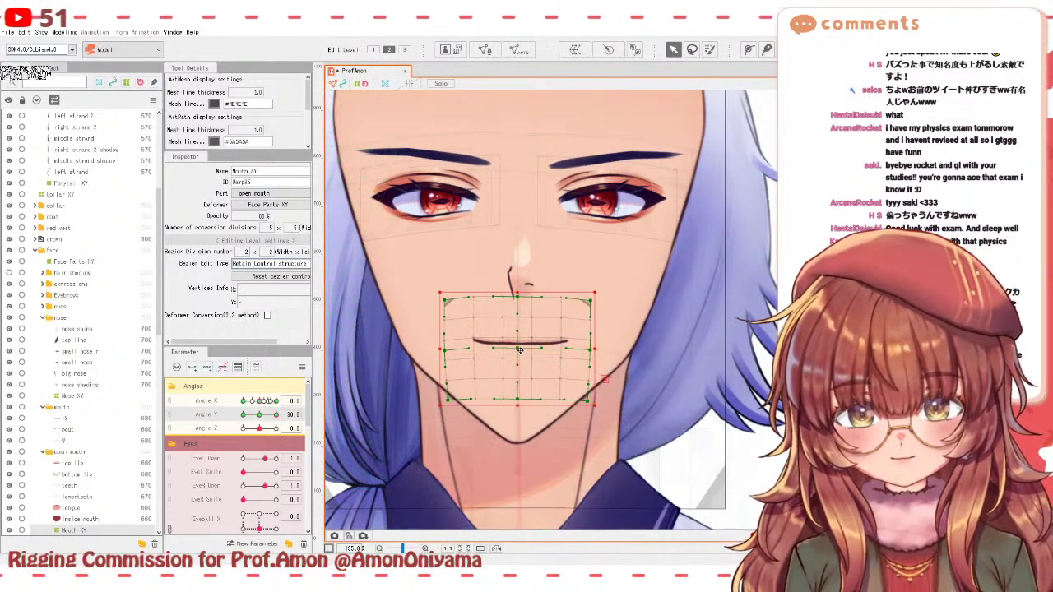
pyautogui.moveTo(519, 351); pyautogui.dragTo(520, 349)
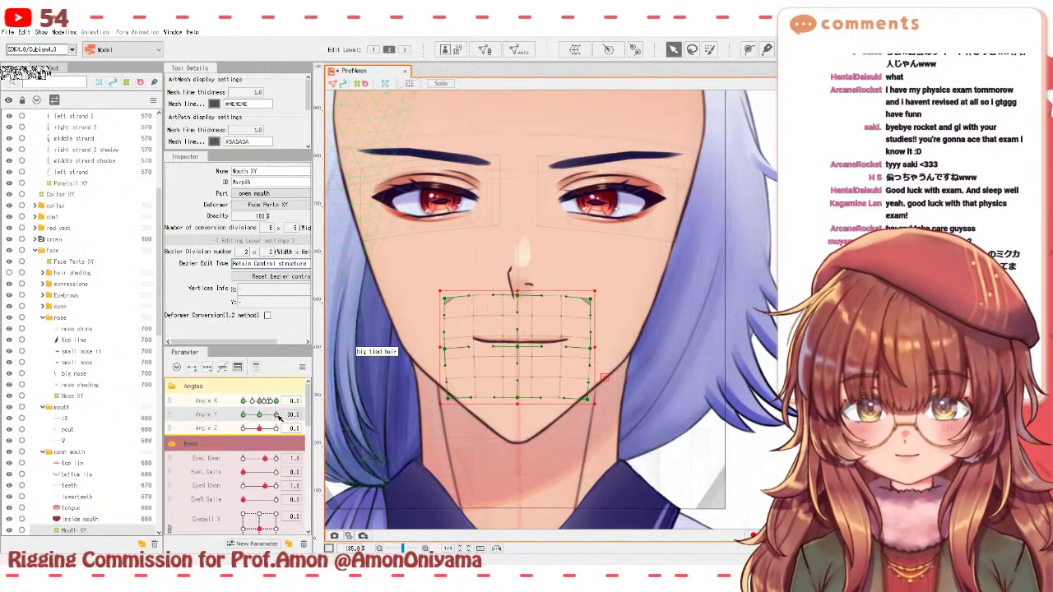
pyautogui.moveTo(278, 416); pyautogui.dragTo(238, 414)
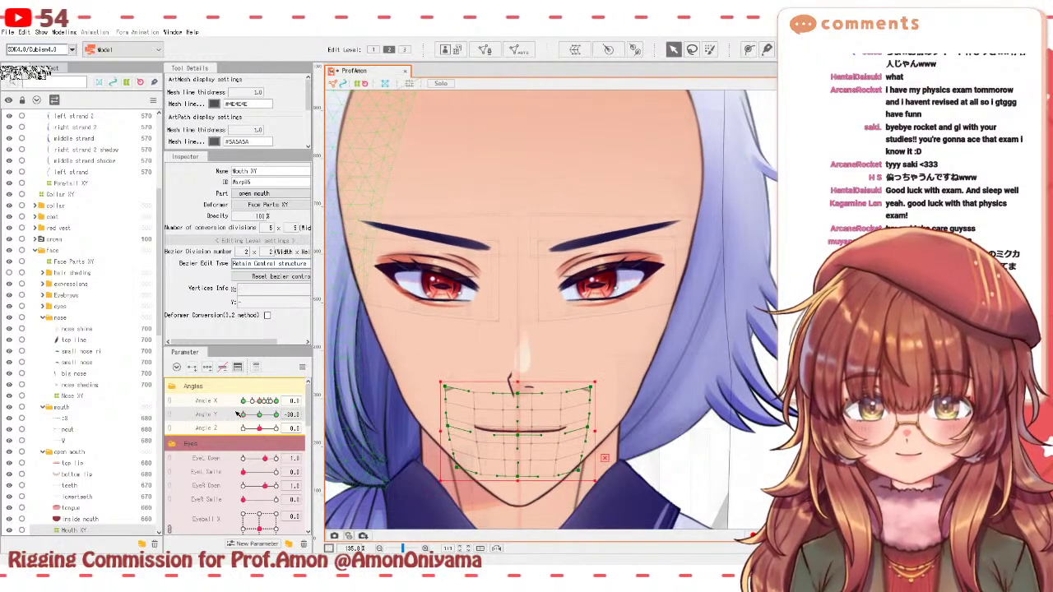
# - Reset Angle Y to 0, collapse the Eyes and Eye Physics parameter groups, and set Mouth Open and Mouth Form to 1.0
pyautogui.click(260, 413)
pyautogui.scroll(-4, 211, 484)
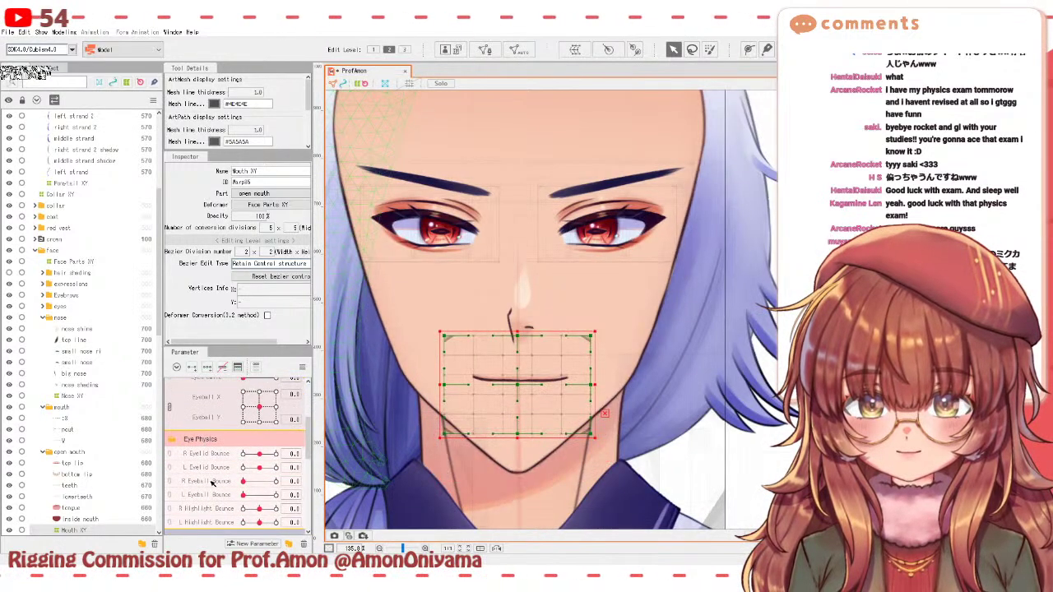
pyautogui.click(183, 440)
pyautogui.click(178, 409)
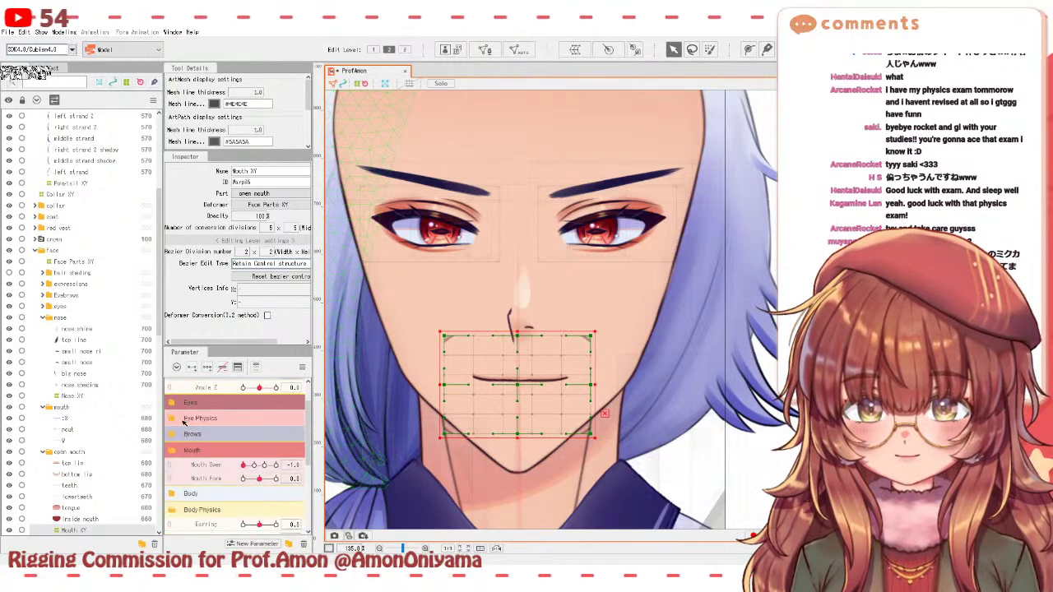
pyautogui.click(277, 467)
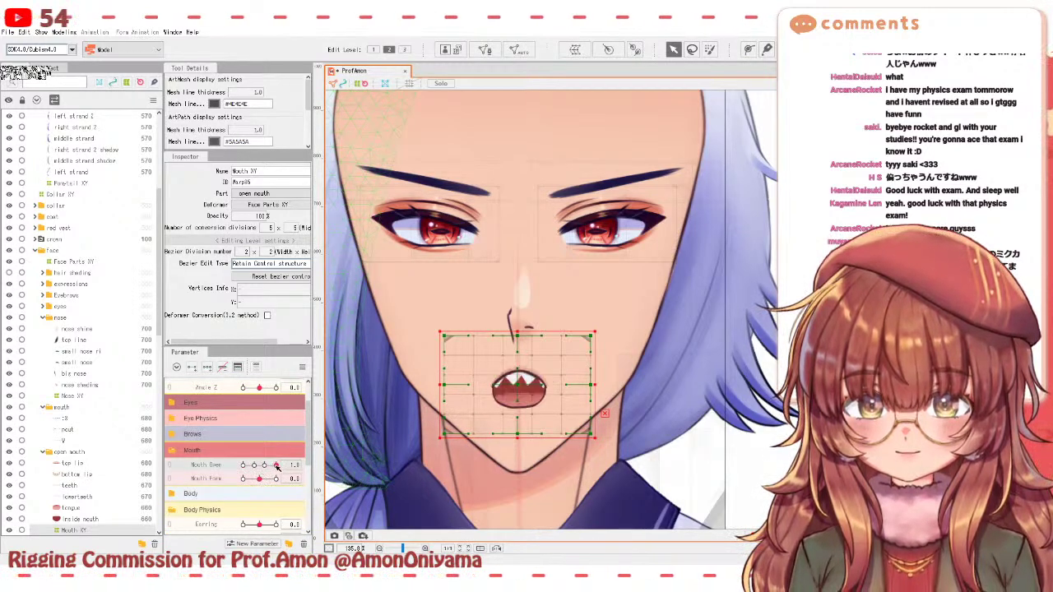
pyautogui.click(276, 479)
pyautogui.scroll(2, 256, 419)
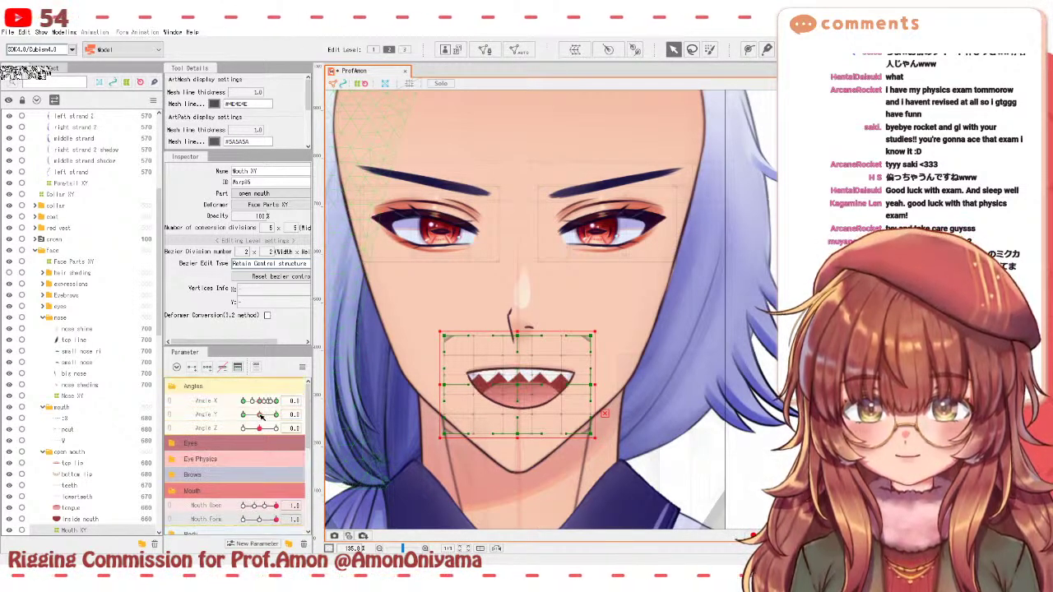
# - Check the open, smiling mouth between Angle Y -30 and 0, then return Angle Y to 0
pyautogui.moveTo(260, 415); pyautogui.dragTo(237, 415)
pyautogui.click(260, 414)
pyautogui.click(260, 403)
pyautogui.click(261, 415)
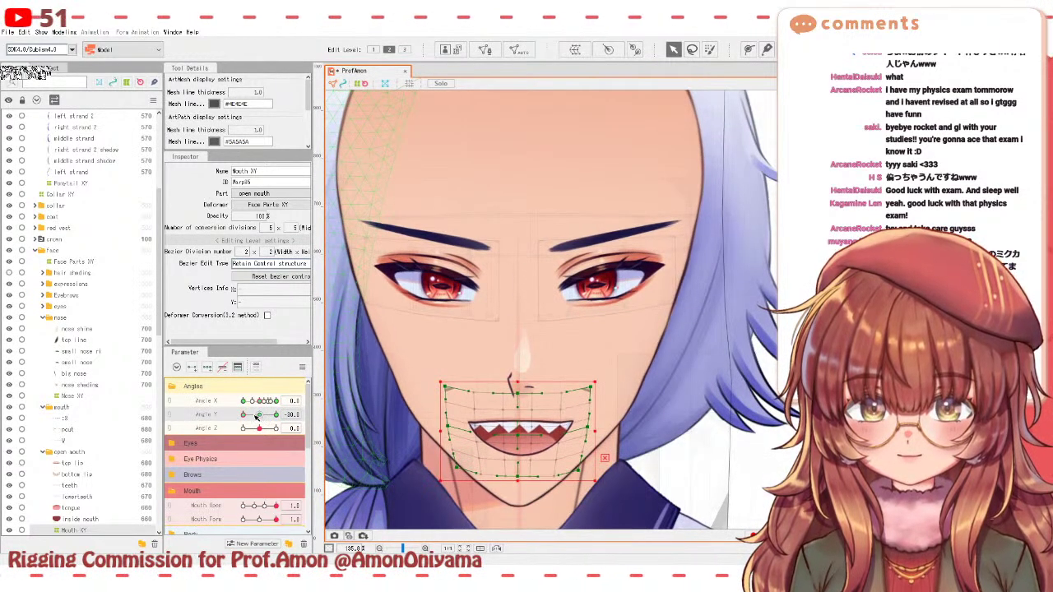
pyautogui.click(259, 415)
# - Select the Tongue XY deformer, add keys for it on Angle Y and move it slightly down at 30
pyautogui.click(524, 393)
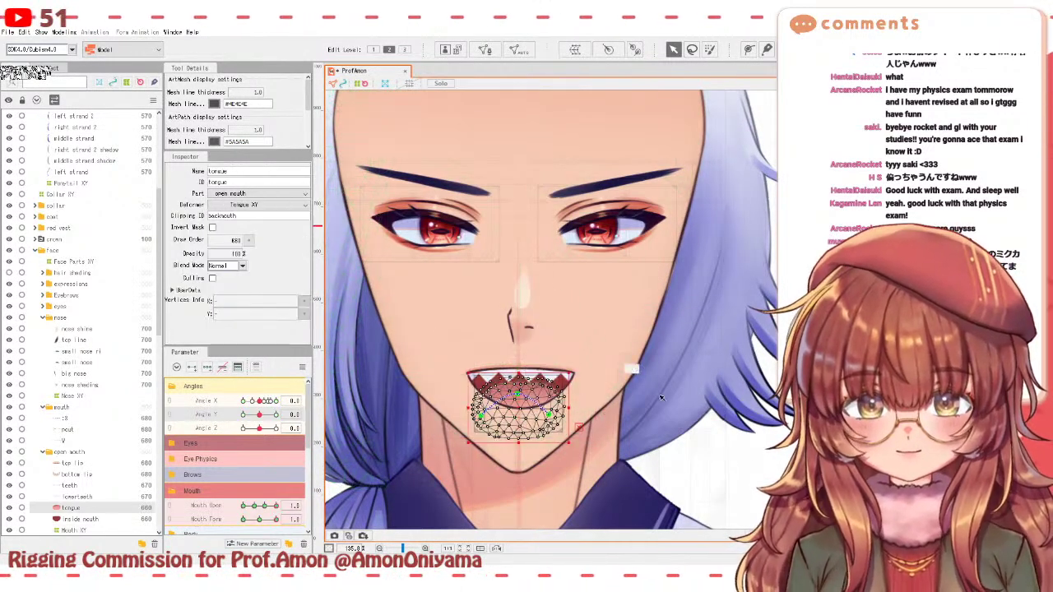
pyautogui.click(485, 433)
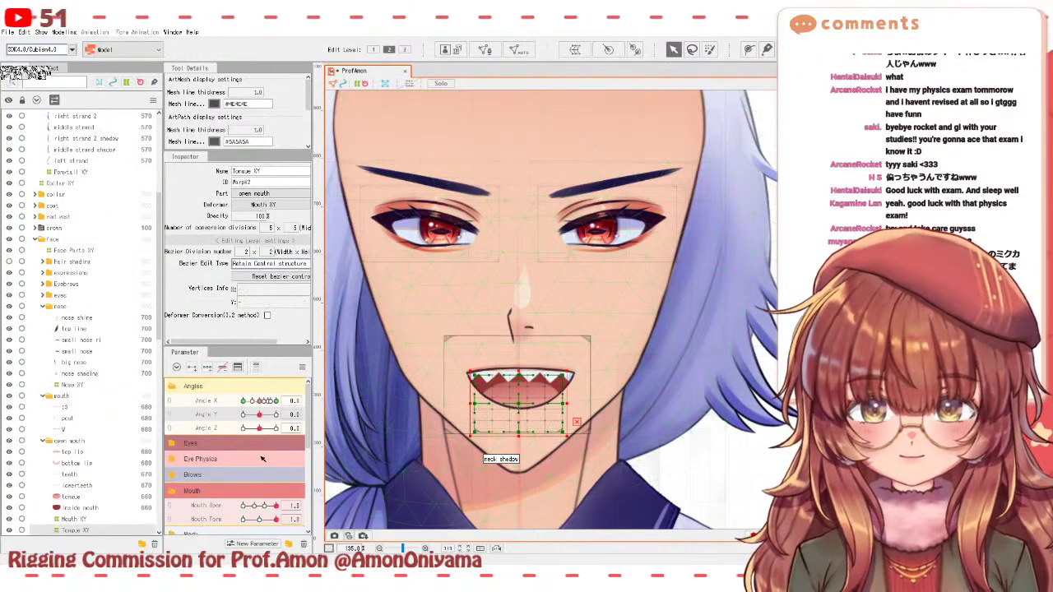
pyautogui.click(207, 368)
pyautogui.moveTo(259, 415); pyautogui.dragTo(276, 415)
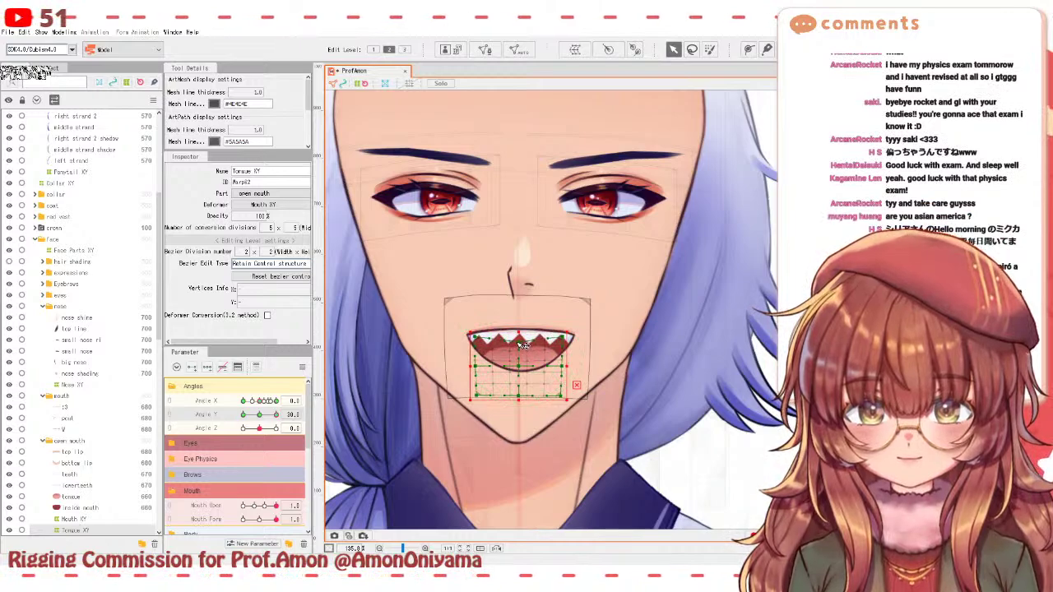
pyautogui.moveTo(519, 367); pyautogui.dragTo(518, 370)
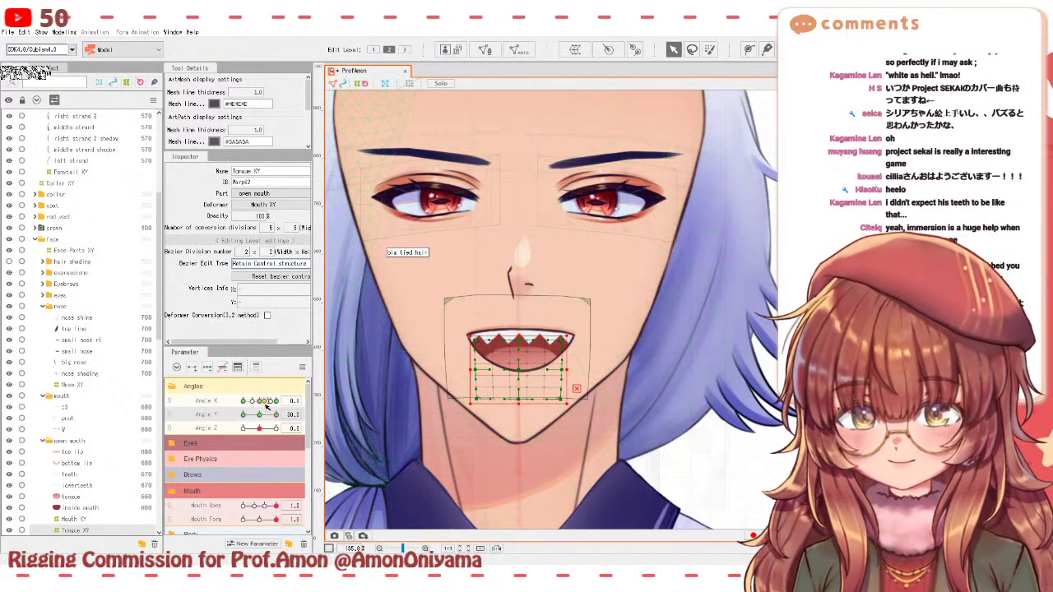
# - Fine-tune Tongue XY by widening it slightly at Angle Y 30, and check the tongue at -30, 0 and 30
pyautogui.moveTo(275, 415); pyautogui.dragTo(243, 414)
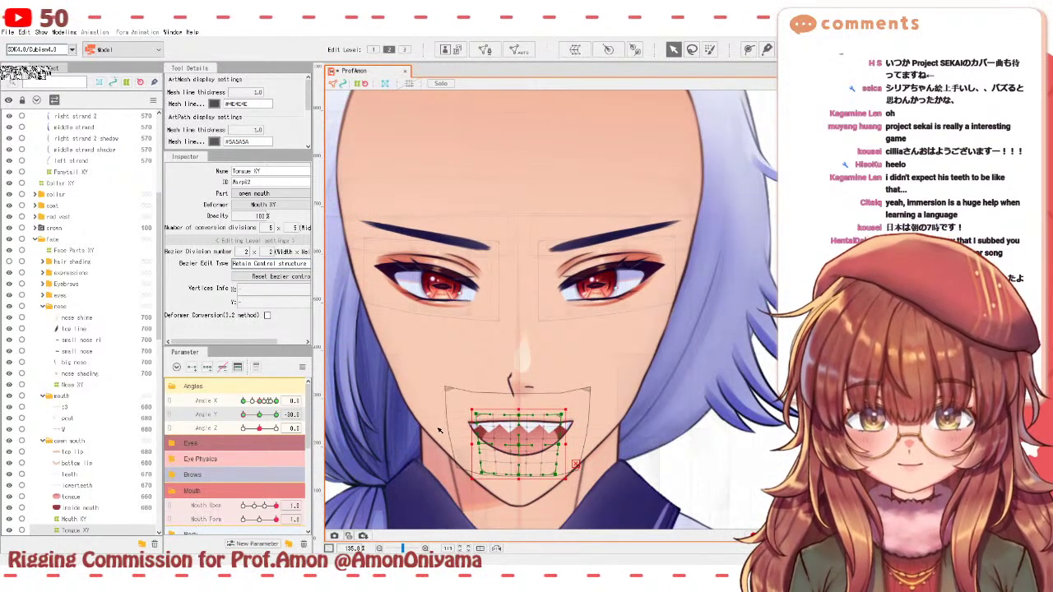
pyautogui.click(250, 416)
pyautogui.moveTo(250, 415); pyautogui.dragTo(276, 415)
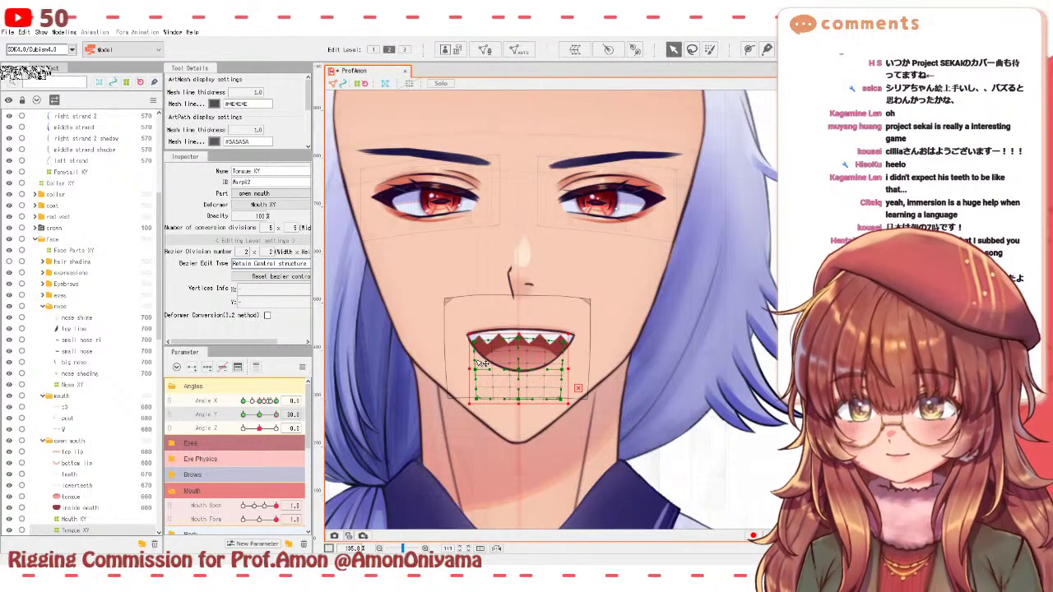
pyautogui.moveTo(277, 414); pyautogui.dragTo(258, 415)
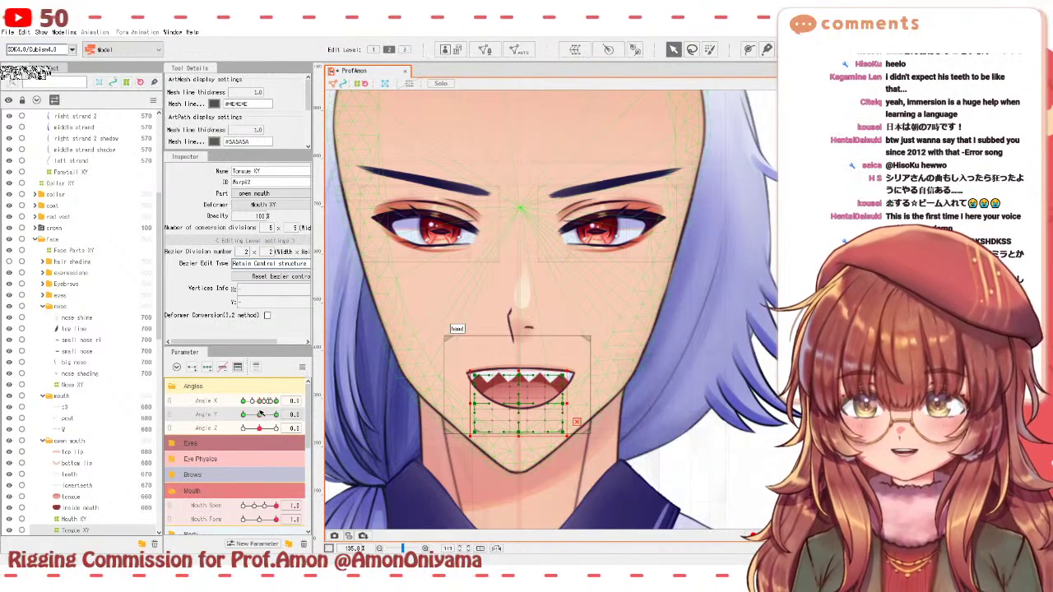
pyautogui.moveTo(260, 415)
pyautogui.mouseDown()
pyautogui.moveTo(244, 400)
pyautogui.moveTo(277, 415)
pyautogui.mouseUp()
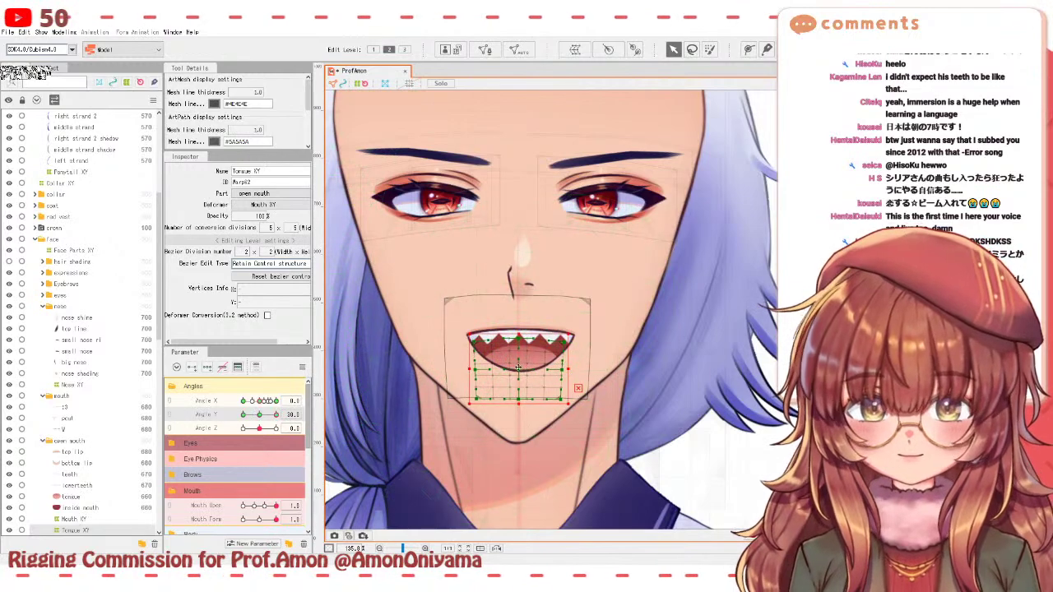
pyautogui.moveTo(274, 414)
pyautogui.mouseDown()
pyautogui.moveTo(244, 414)
pyautogui.moveTo(260, 415)
pyautogui.mouseUp()
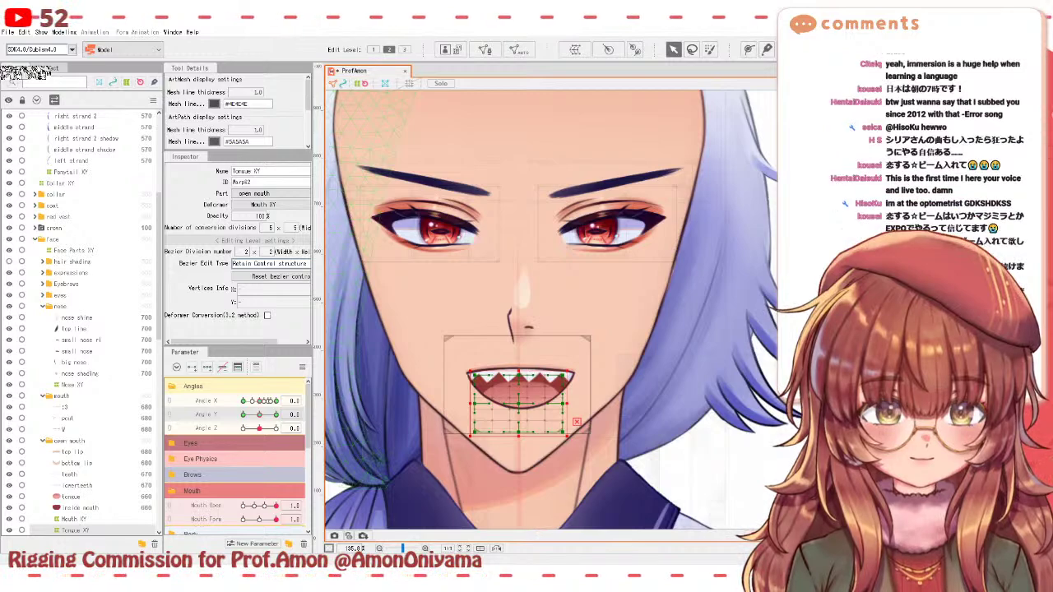
# - Select the Highlight XY 2 deformers of both eyes and add keys for them on Angle Y
pyautogui.click(440, 225)
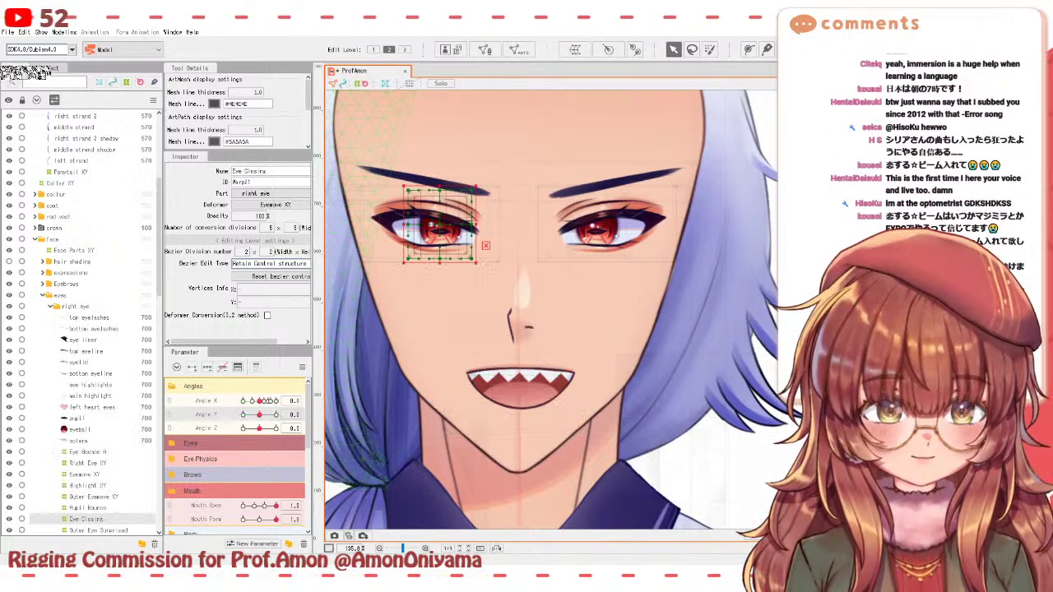
pyautogui.click(442, 233)
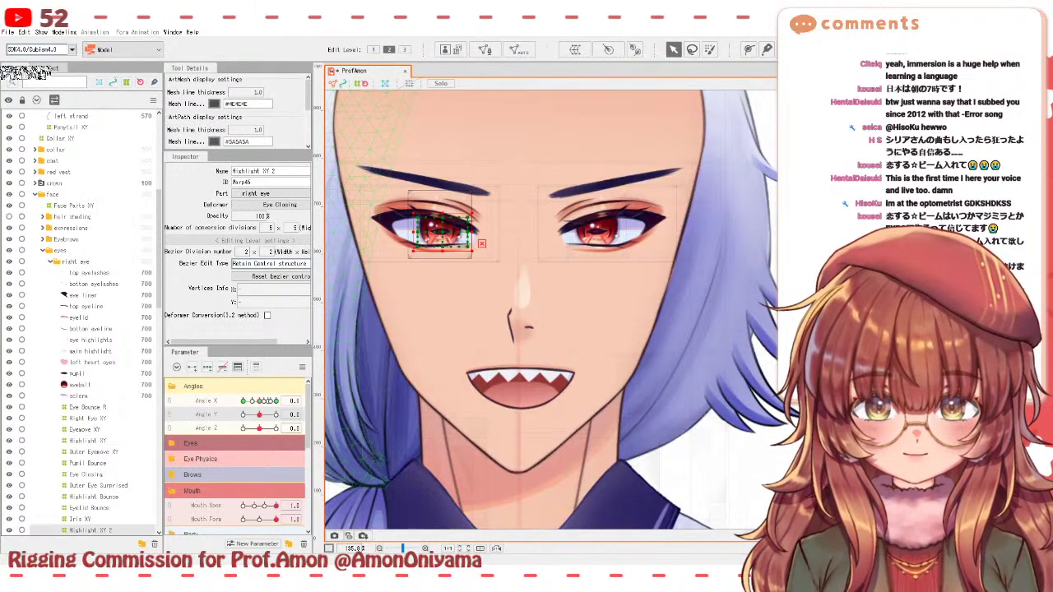
pyautogui.click(609, 224)
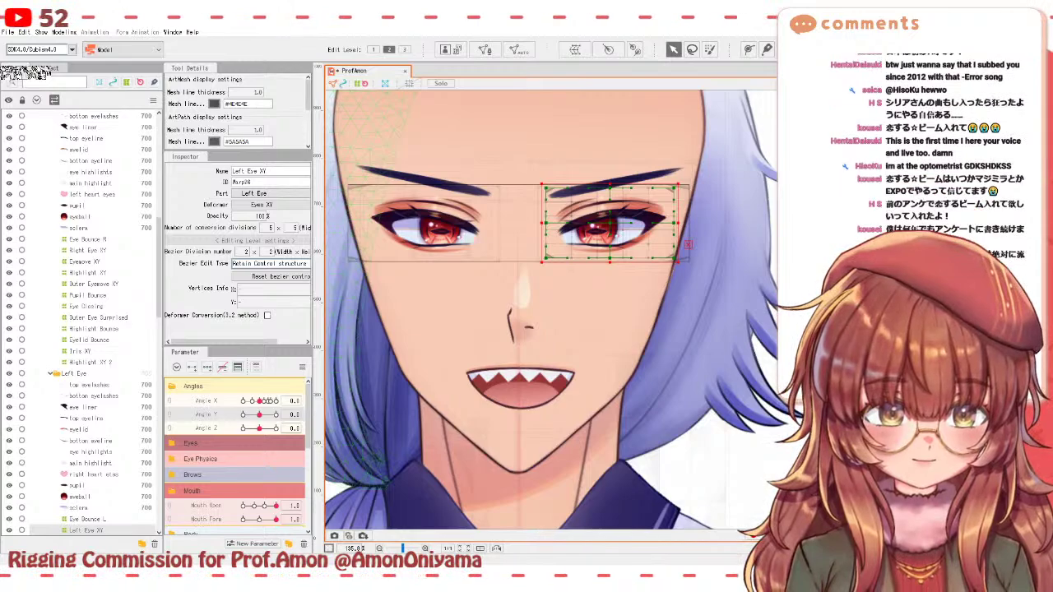
pyautogui.click(599, 228)
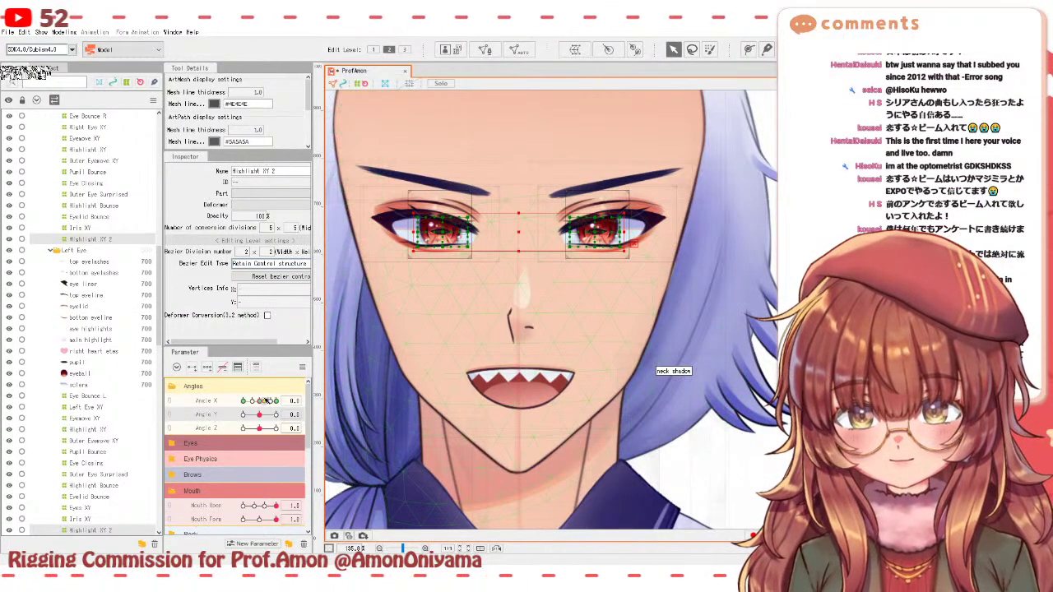
pyautogui.moveTo(260, 400)
pyautogui.mouseDown()
pyautogui.moveTo(274, 415)
pyautogui.moveTo(258, 415)
pyautogui.moveTo(266, 420)
pyautogui.mouseUp()
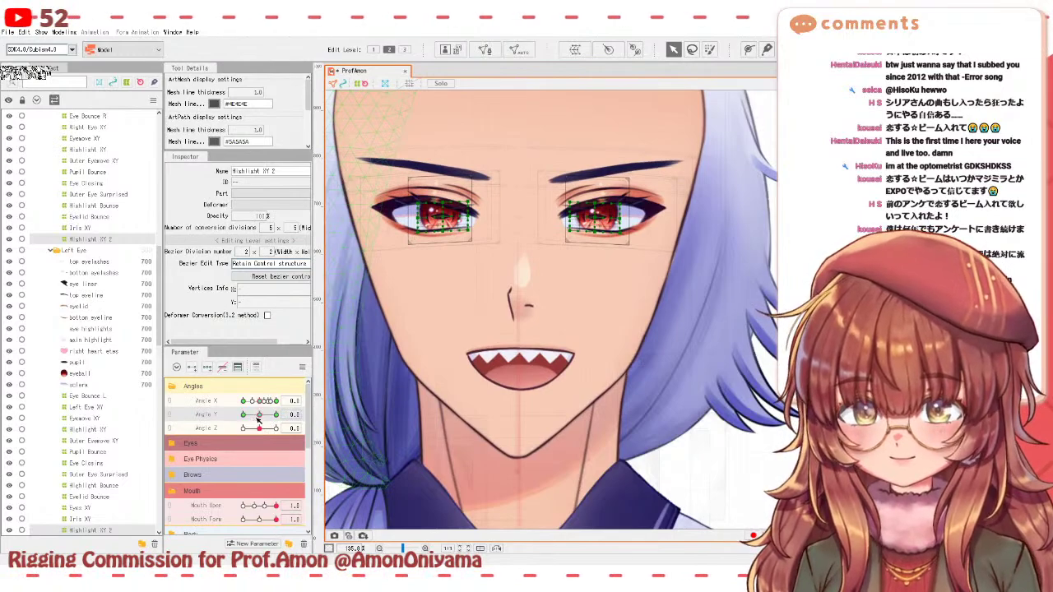
pyautogui.click(260, 414)
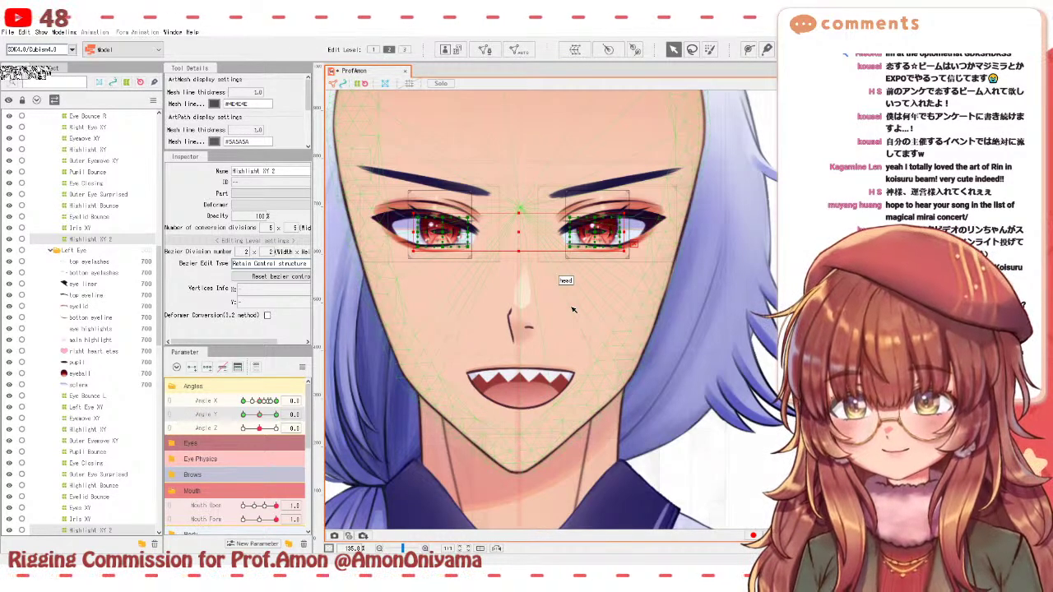
# - Adjust the height of both Highlight XY 2 deformers at Angle Y 30 and -30, and return Angle Y to 0
pyautogui.moveTo(259, 413); pyautogui.dragTo(276, 414)
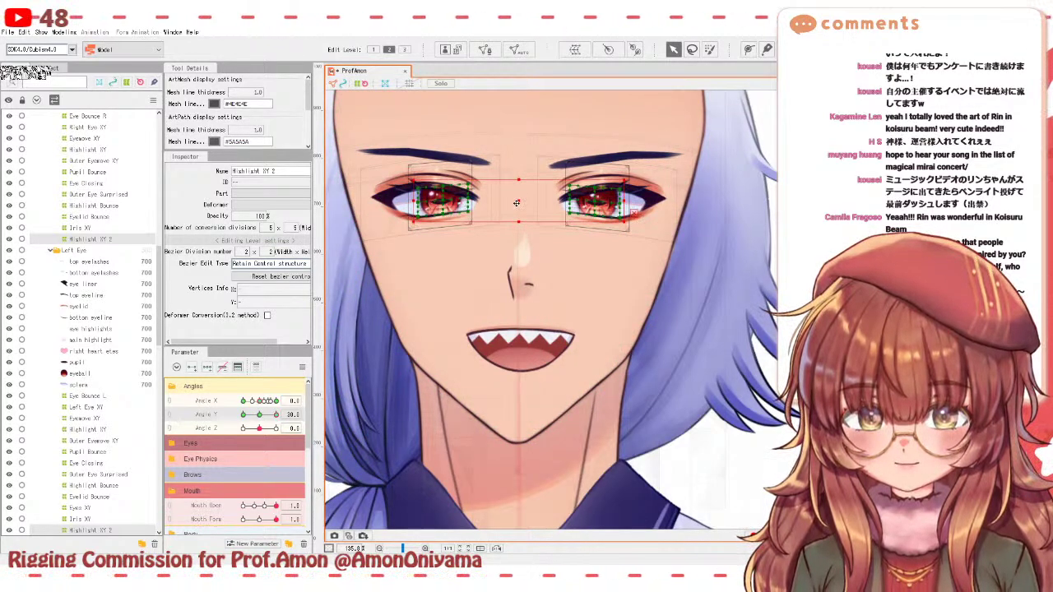
pyautogui.moveTo(275, 415); pyautogui.dragTo(234, 417)
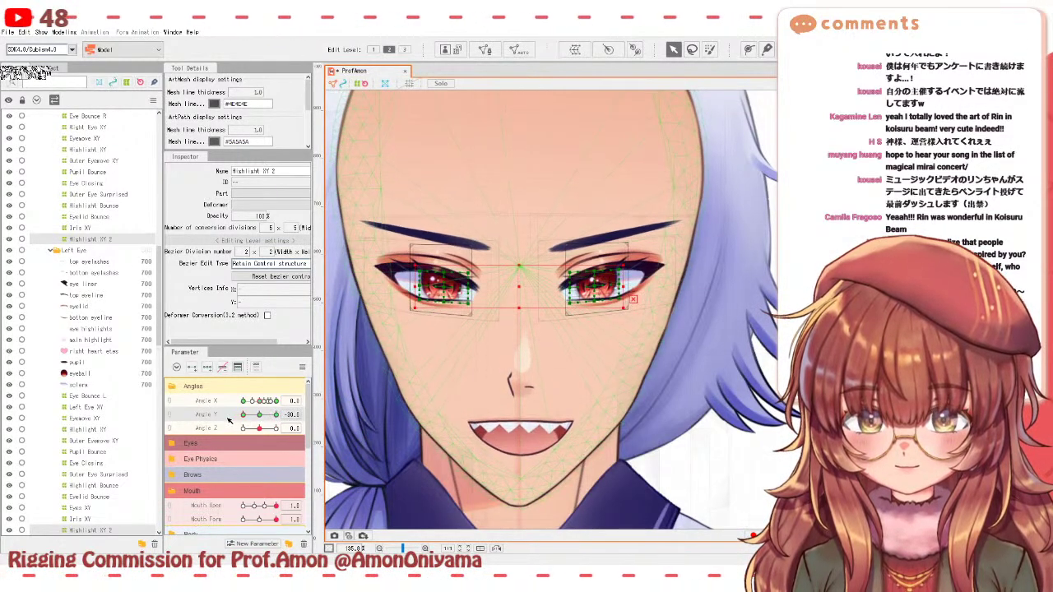
pyautogui.scroll(1, 518, 287)
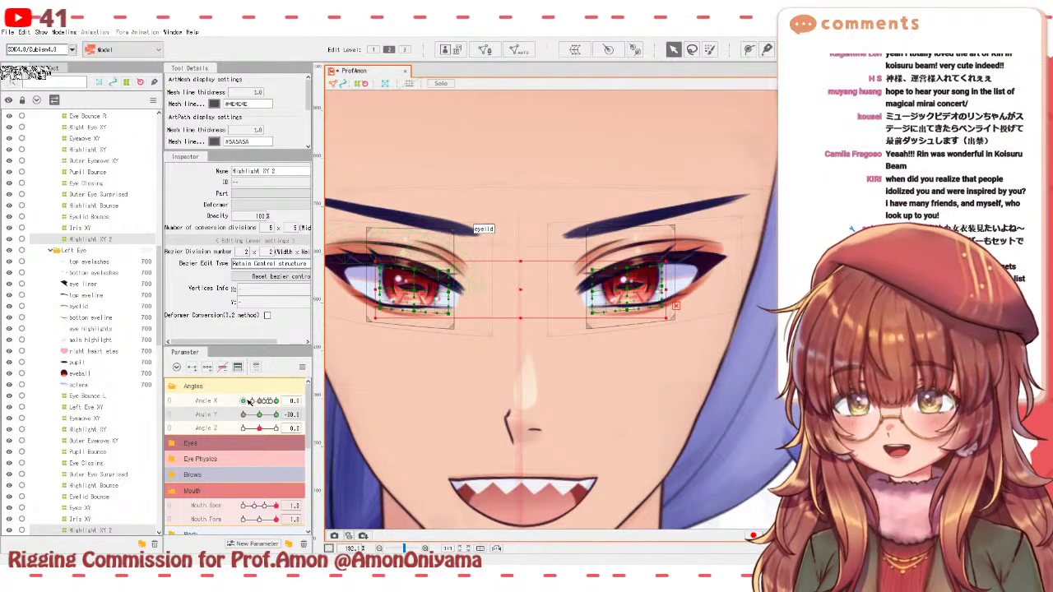
pyautogui.moveTo(247, 415)
pyautogui.mouseDown()
pyautogui.moveTo(276, 413)
pyautogui.moveTo(259, 414)
pyautogui.mouseUp()
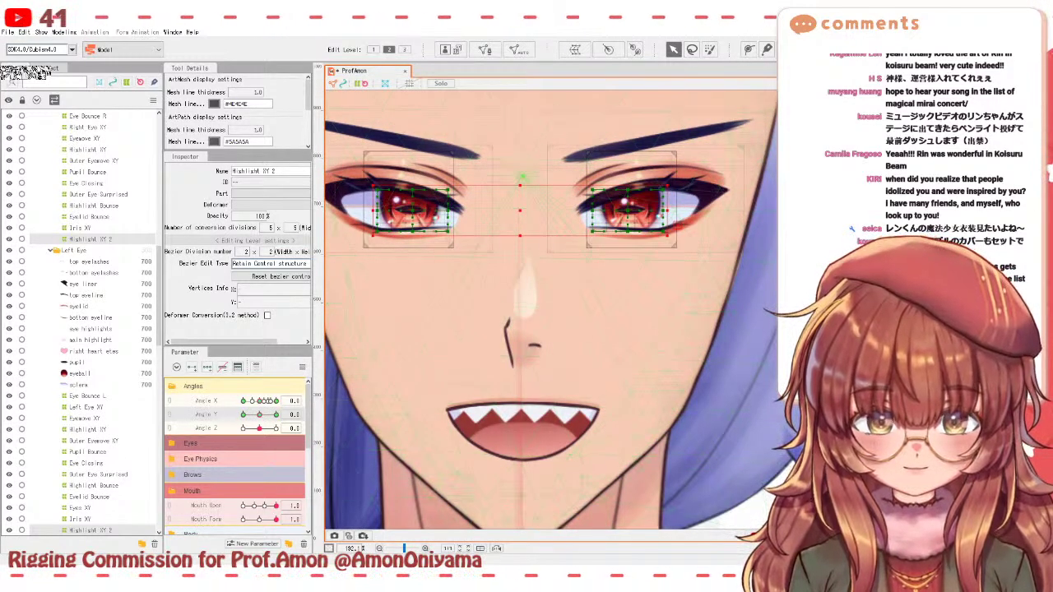
# - Select the Iris XY deformers of both eyes, key them on Angle Y and move them slightly down at 30
pyautogui.click(683, 226)
pyautogui.keyDown('shift'); pyautogui.click(452, 224); pyautogui.keyUp('shift')
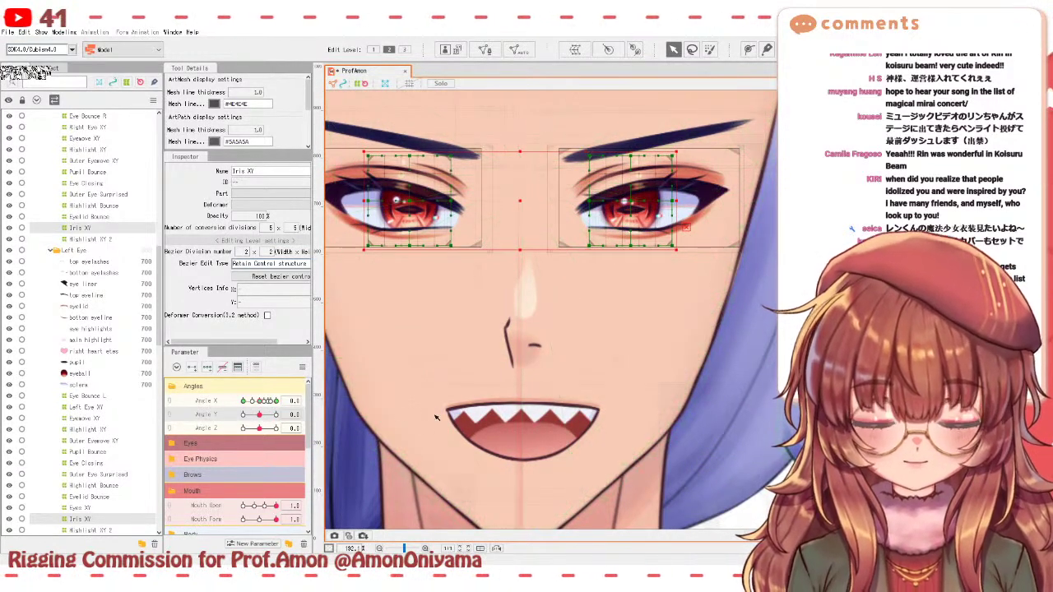
pyautogui.click(207, 368)
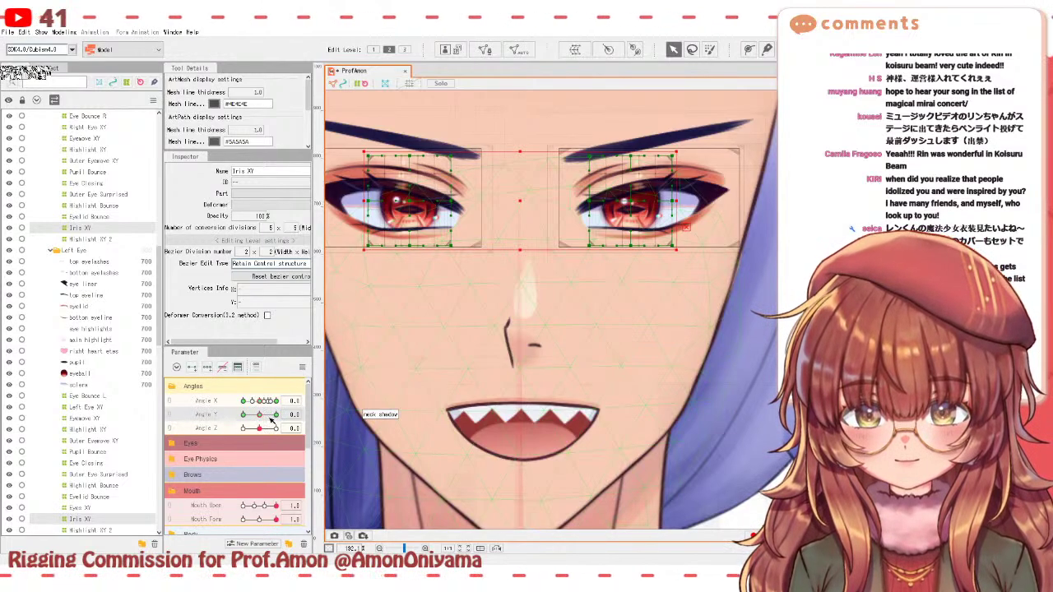
pyautogui.moveTo(260, 415); pyautogui.dragTo(275, 415)
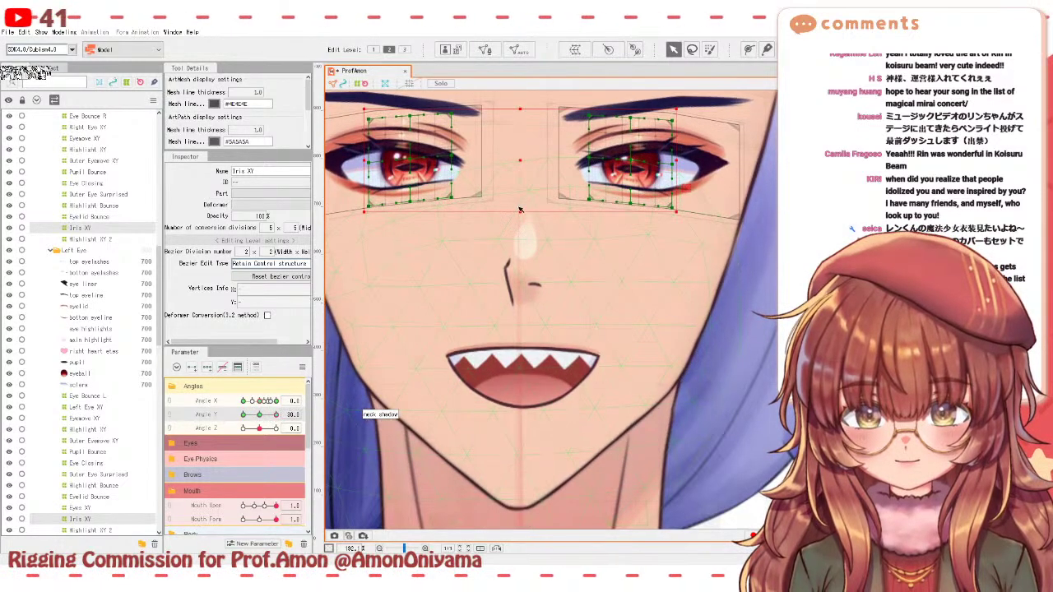
pyautogui.click(523, 159)
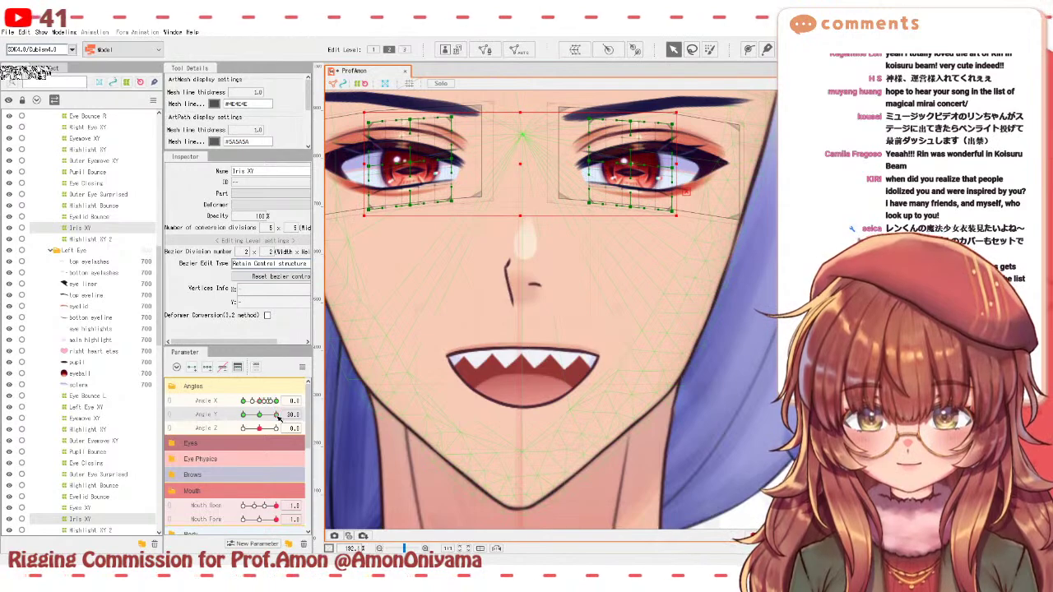
# - Raise both Iris XY deformers slightly at Angle Y -30 and at Angle Y 30
pyautogui.moveTo(275, 414); pyautogui.dragTo(244, 415)
pyautogui.click(527, 271)
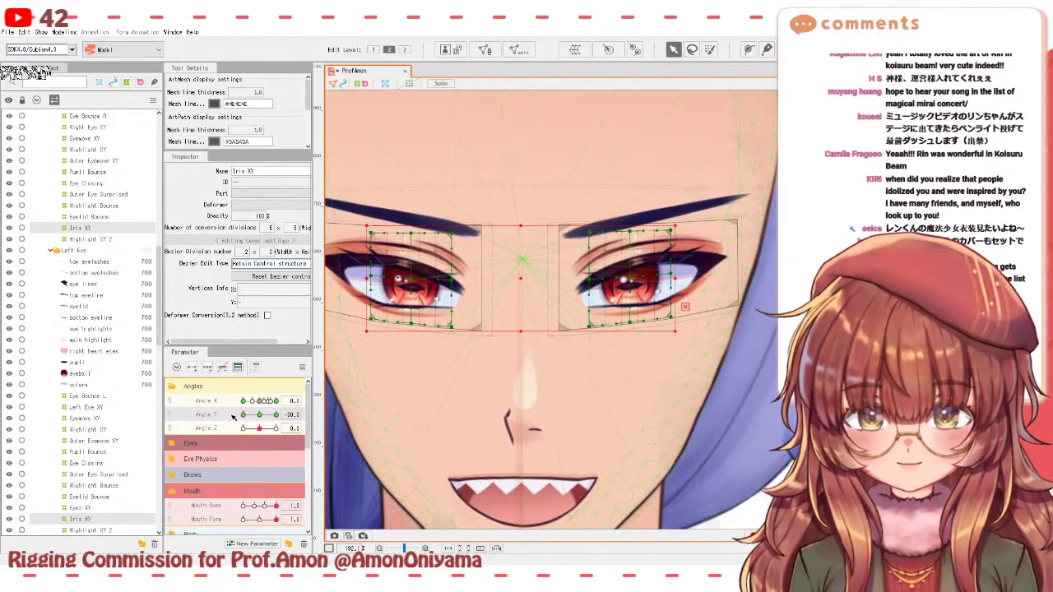
pyautogui.moveTo(527, 278); pyautogui.dragTo(527, 274)
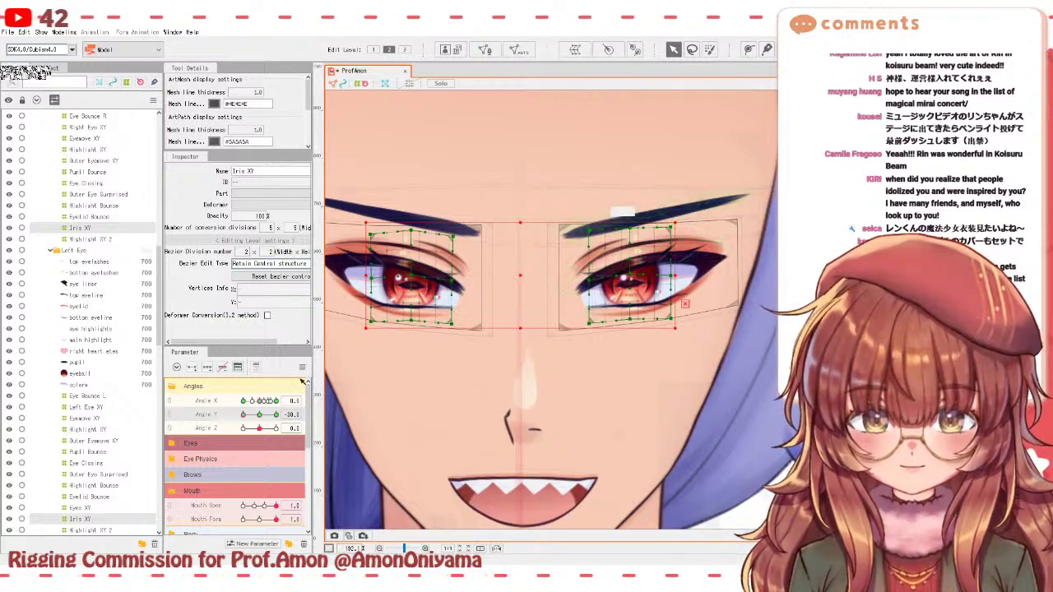
pyautogui.moveTo(254, 415); pyautogui.dragTo(280, 401)
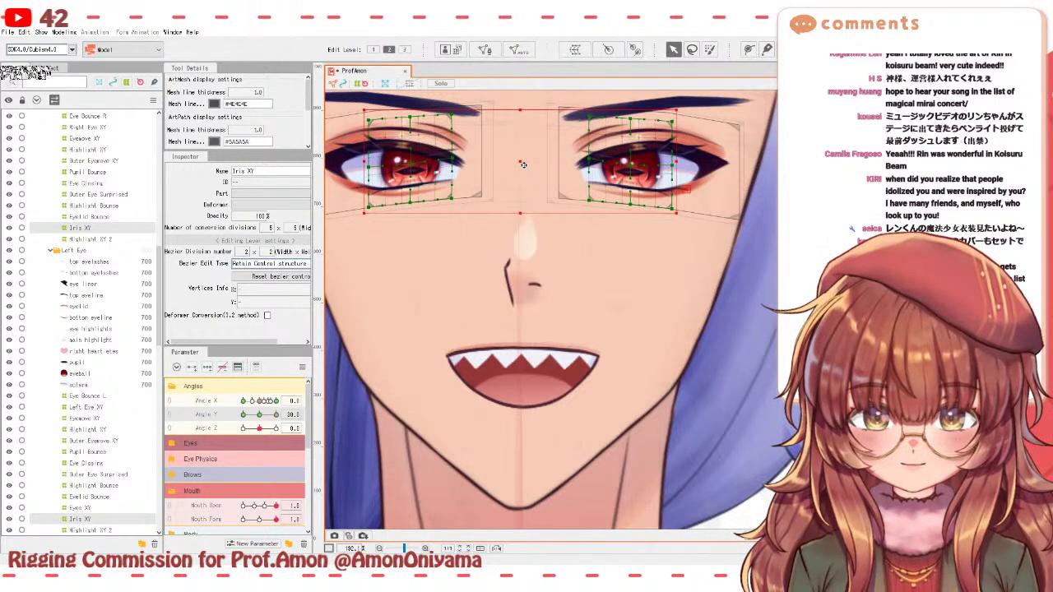
# - Check both irises along Angle Y at -30 and 0, and look through the eye deformers in the parts list
pyautogui.moveTo(274, 414); pyautogui.dragTo(239, 423)
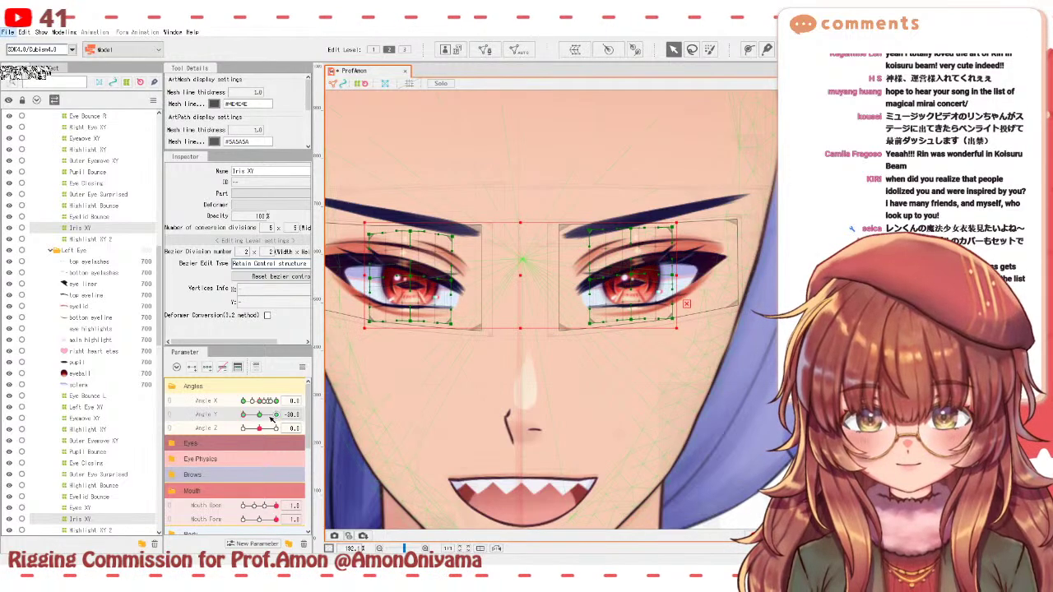
pyautogui.click(258, 414)
pyautogui.moveTo(257, 415); pyautogui.dragTo(235, 416)
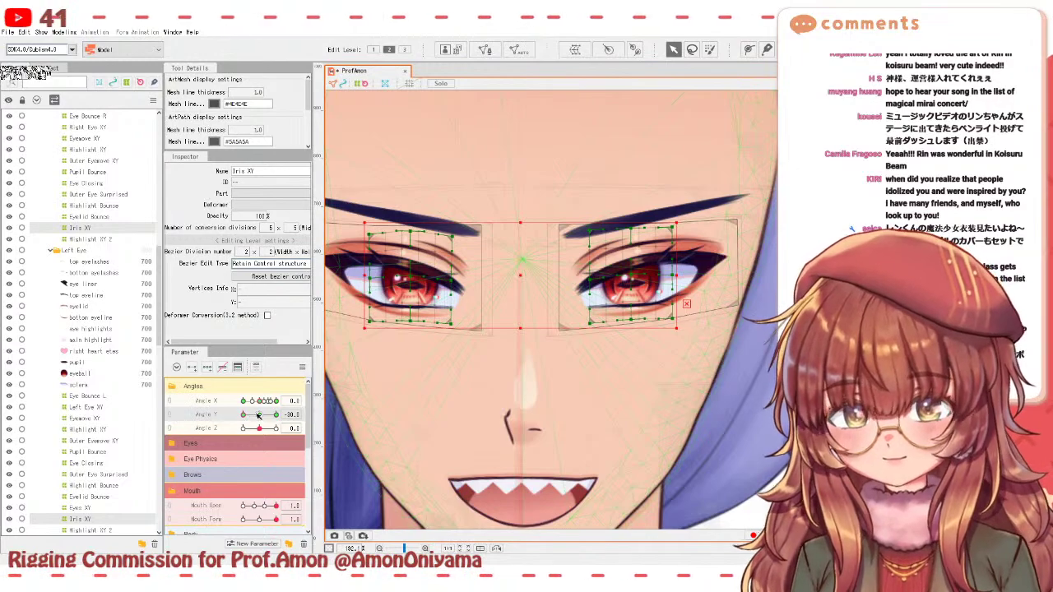
pyautogui.click(259, 415)
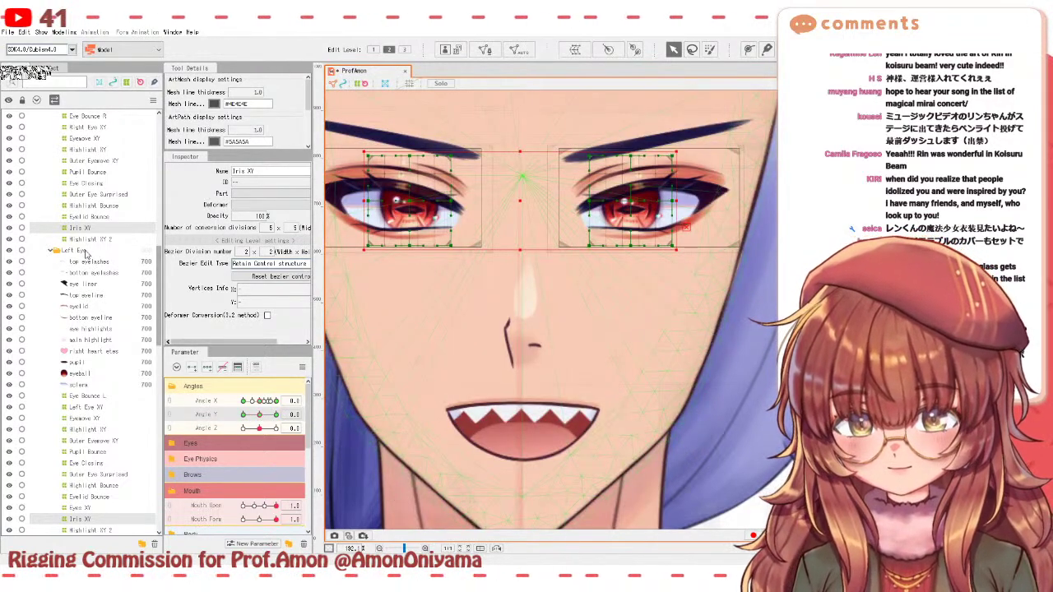
pyautogui.scroll(7, 89, 251)
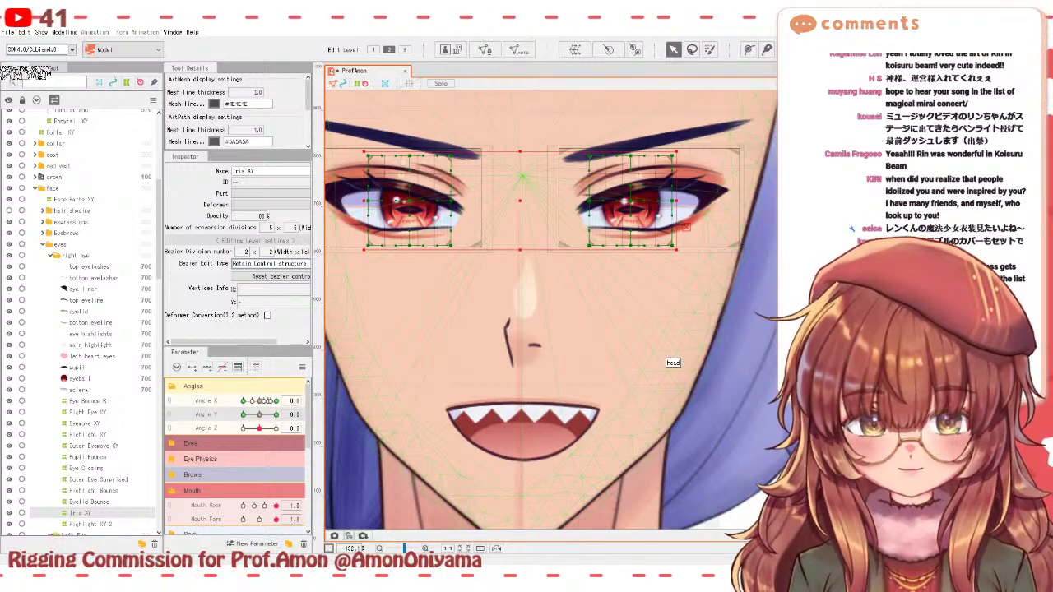
# - Select the Eyes XY deformer and slightly raise its centre and lower middle points at Angle Y -30
pyautogui.click(727, 258)
pyautogui.moveTo(534, 306); pyautogui.dragTo(562, 336)
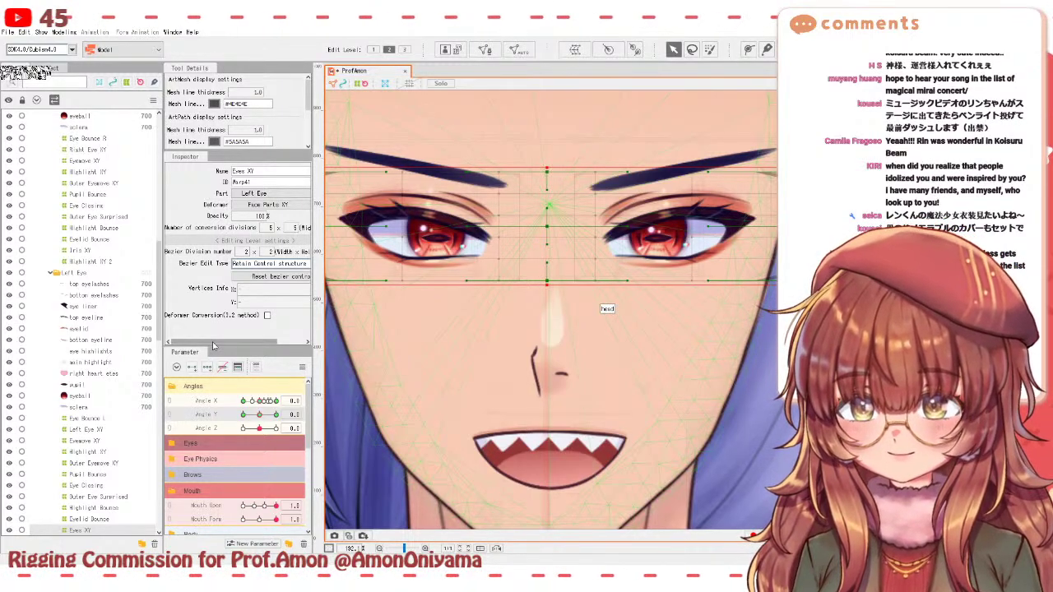
pyautogui.moveTo(262, 419); pyautogui.dragTo(243, 415)
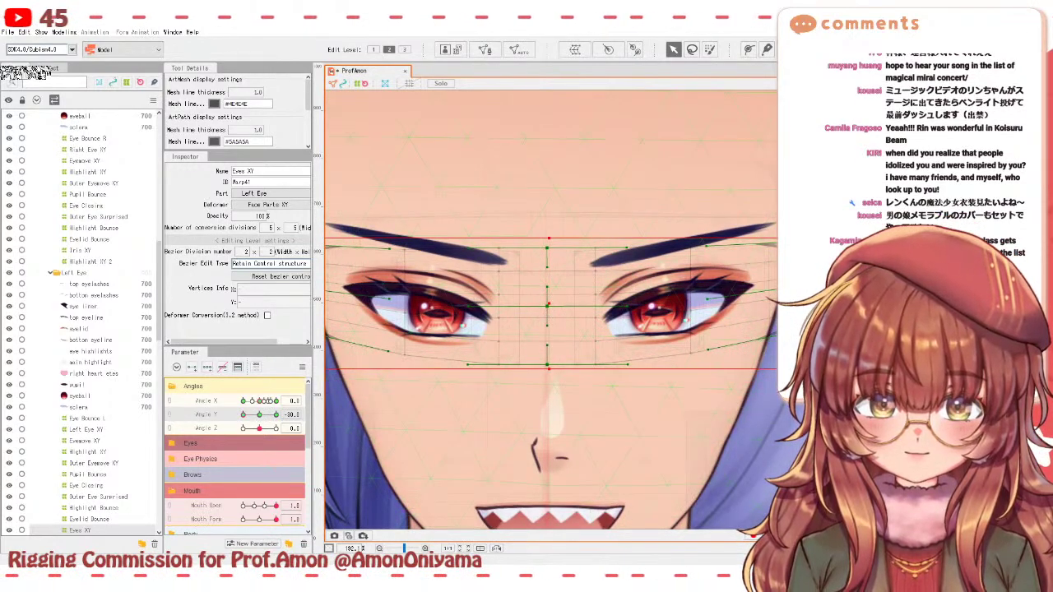
pyautogui.moveTo(549, 304); pyautogui.dragTo(551, 300)
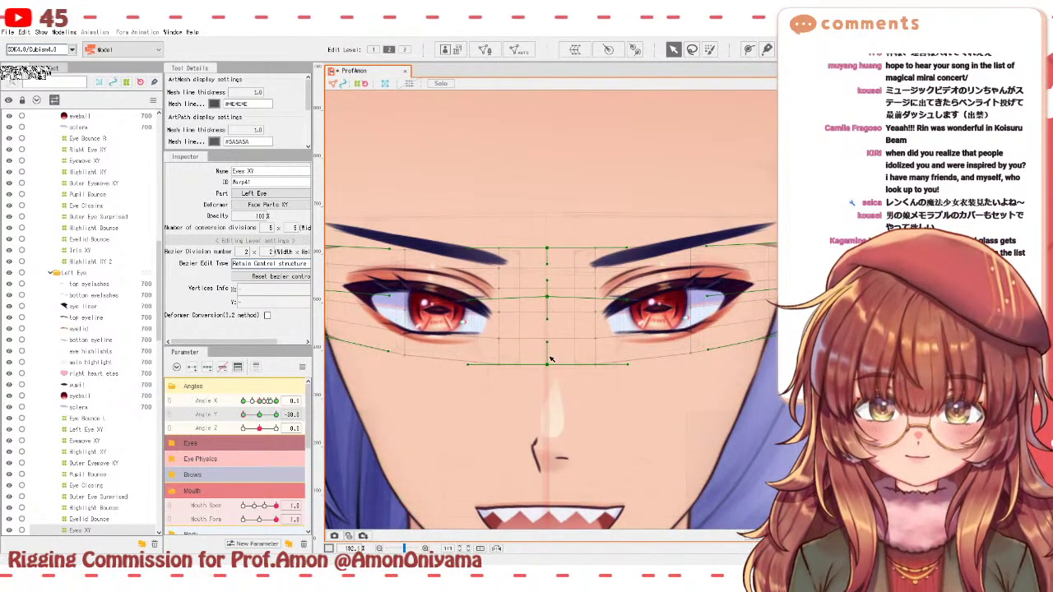
pyautogui.moveTo(548, 363); pyautogui.dragTo(548, 360)
pyautogui.scroll(-5, 549, 358)
pyautogui.scroll(3, 549, 358)
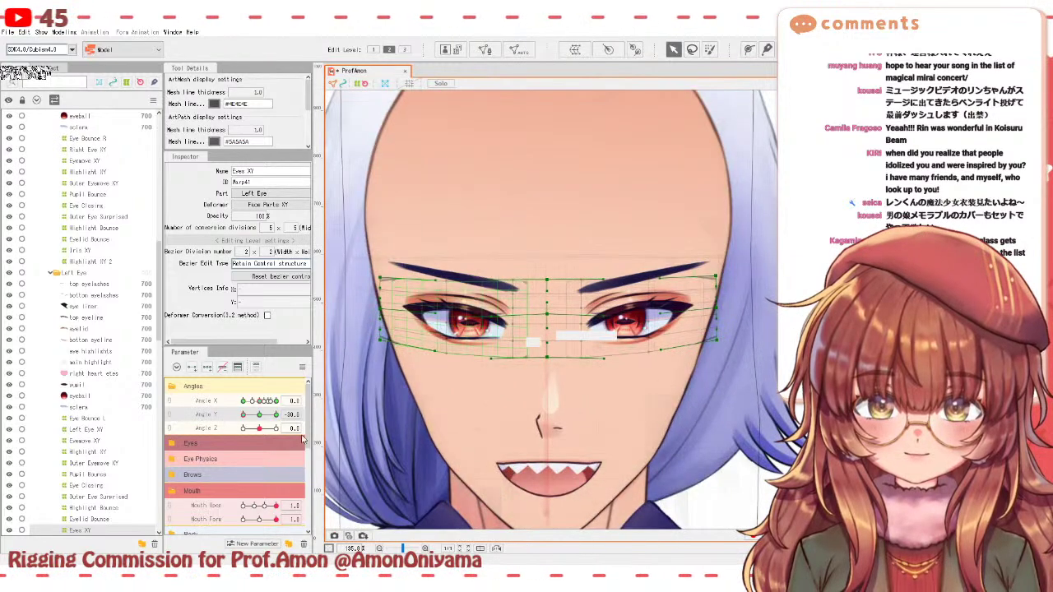
# - Lower the bottom middle point of Eyes XY slightly at Angle Y 30, check -30 and return Angle Y to 0
pyautogui.moveTo(245, 416); pyautogui.dragTo(276, 414)
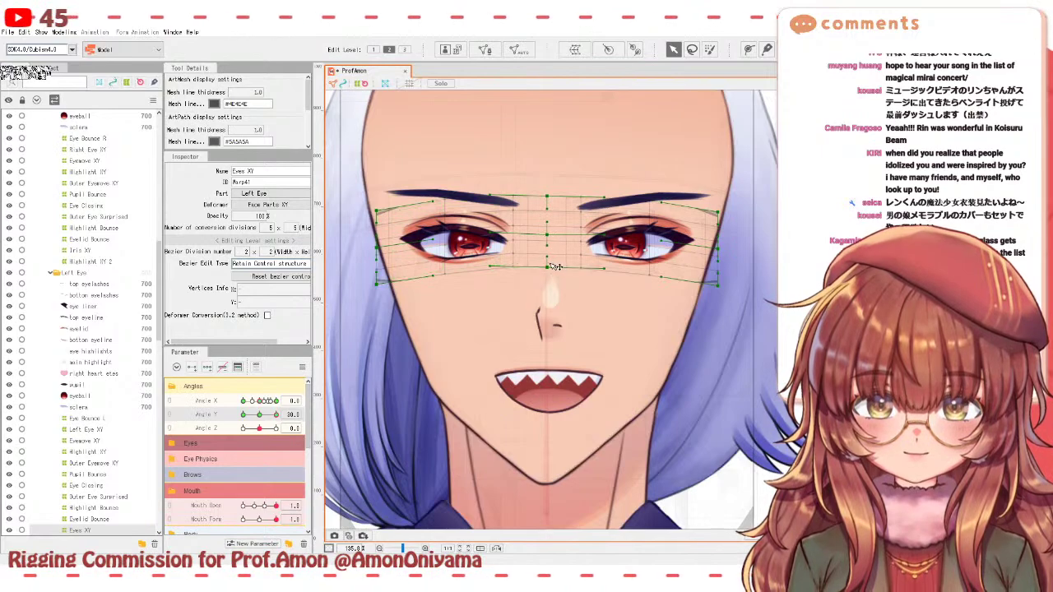
pyautogui.moveTo(547, 266); pyautogui.dragTo(547, 269)
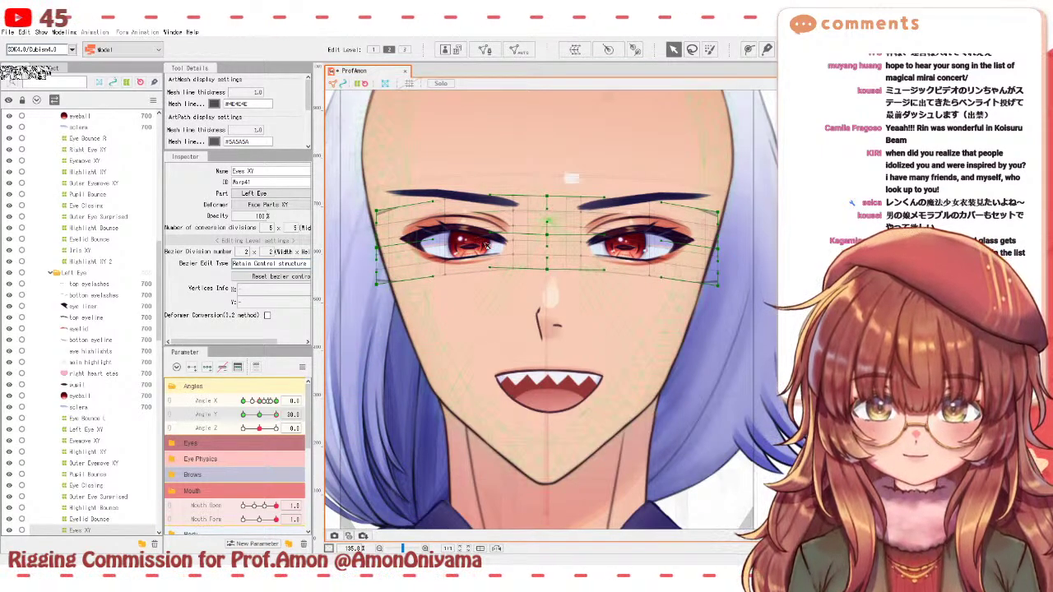
pyautogui.moveTo(276, 415); pyautogui.dragTo(234, 411)
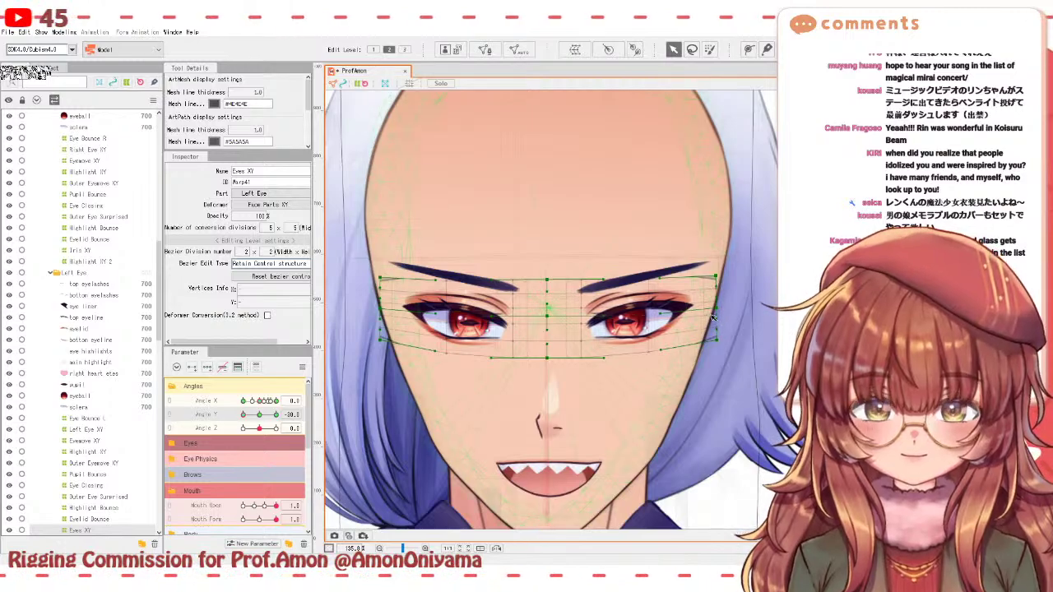
pyautogui.moveTo(243, 414)
pyautogui.mouseDown()
pyautogui.moveTo(263, 414)
pyautogui.moveTo(223, 421)
pyautogui.moveTo(283, 402)
pyautogui.moveTo(227, 416)
pyautogui.moveTo(288, 411)
pyautogui.moveTo(259, 414)
pyautogui.mouseUp()
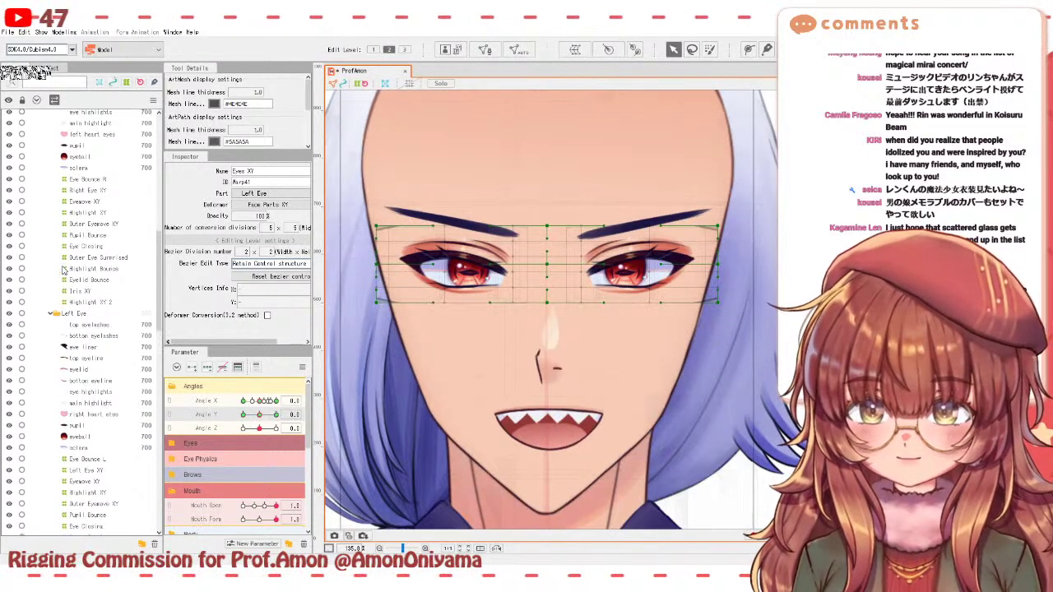
# - Show the bangs, select the Bangs XY deformer and add three keys to it on Angle Y
pyautogui.scroll(10, 58, 280)
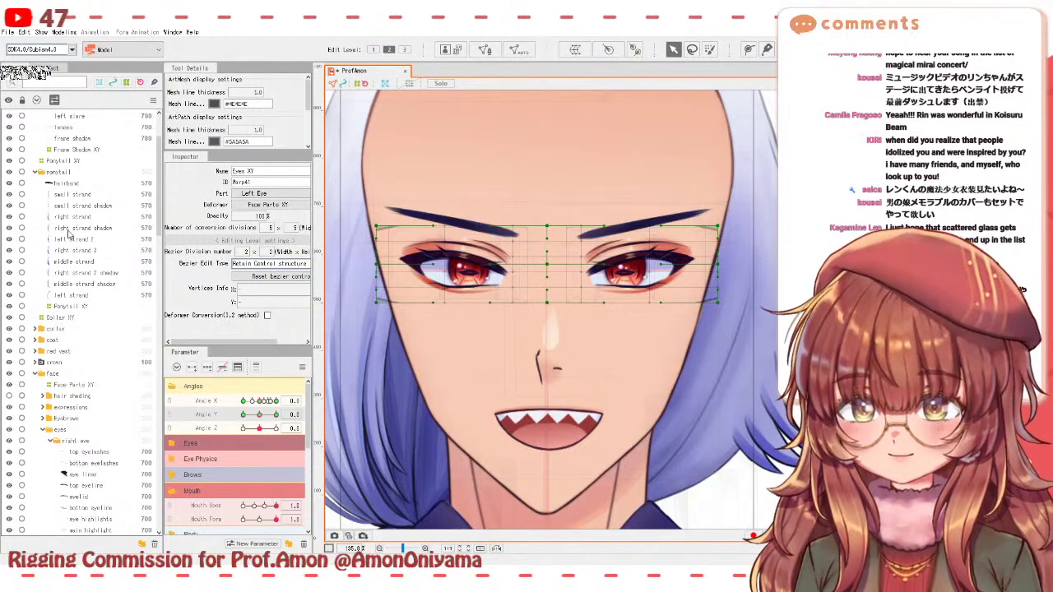
pyautogui.scroll(4, 35, 234)
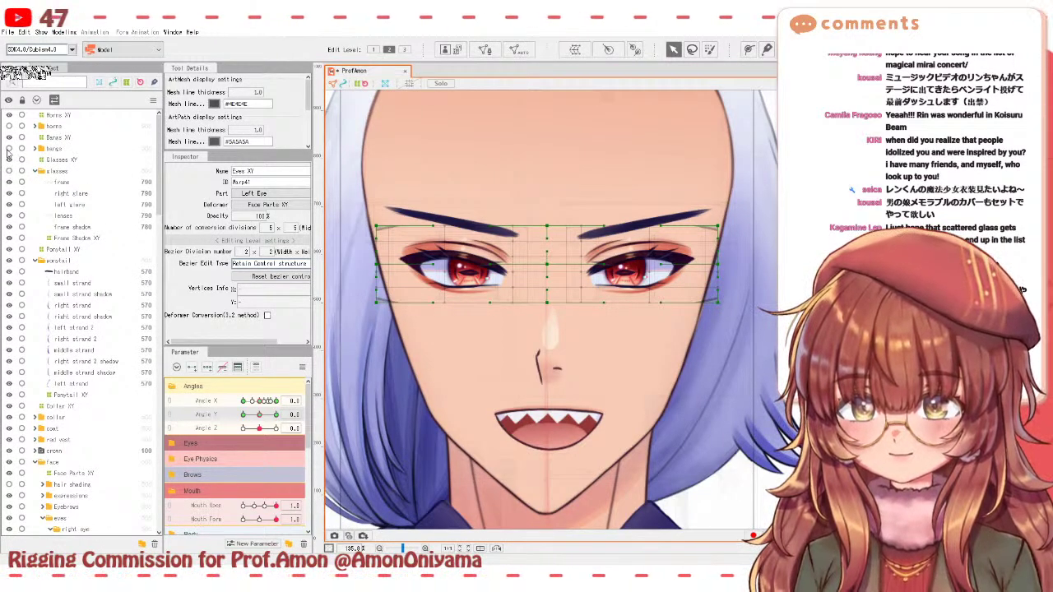
pyautogui.click(10, 148)
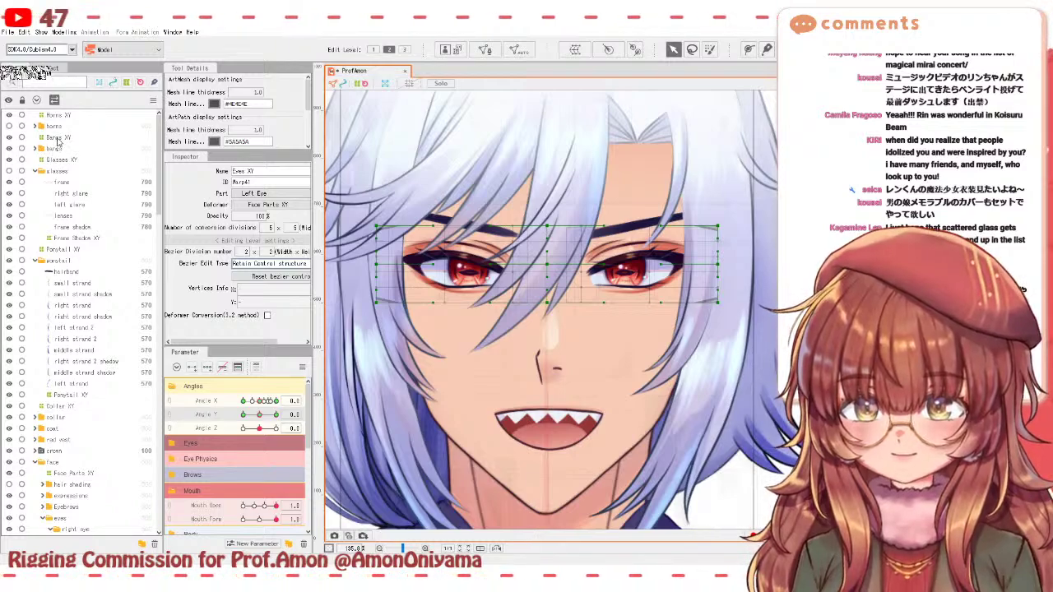
pyautogui.click(58, 138)
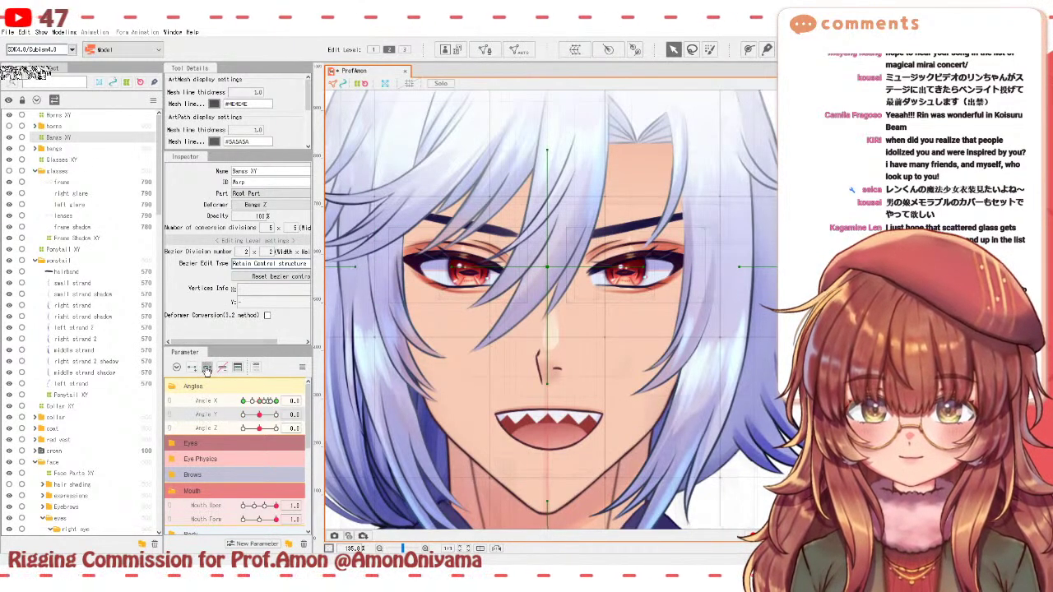
# - Move the Bangs XY deformer down at Angle Y -30, checking the motion towards 0 and refining its height
pyautogui.click(243, 415)
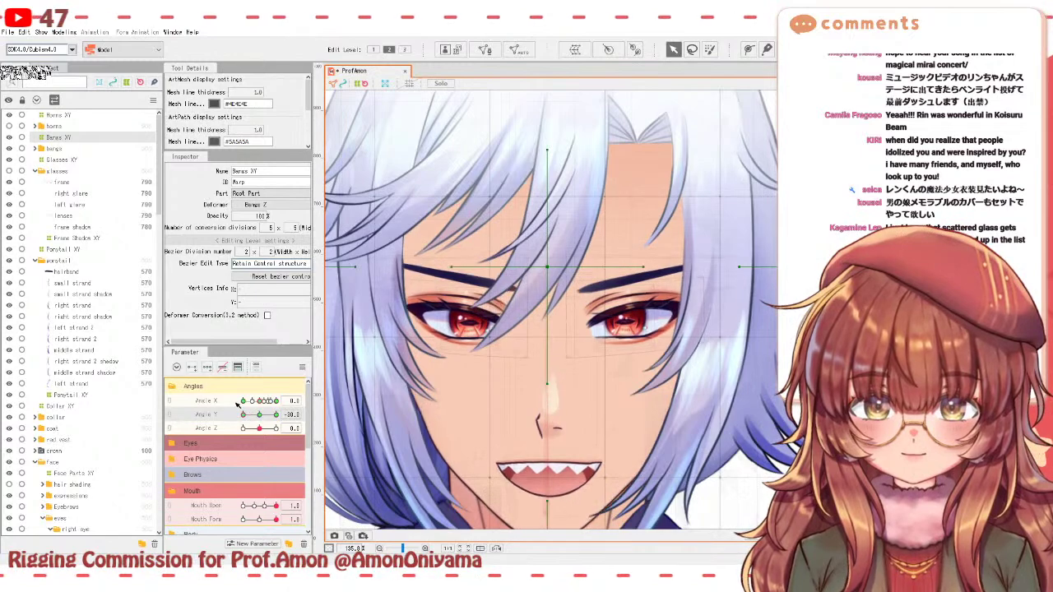
pyautogui.scroll(-2, 536, 299)
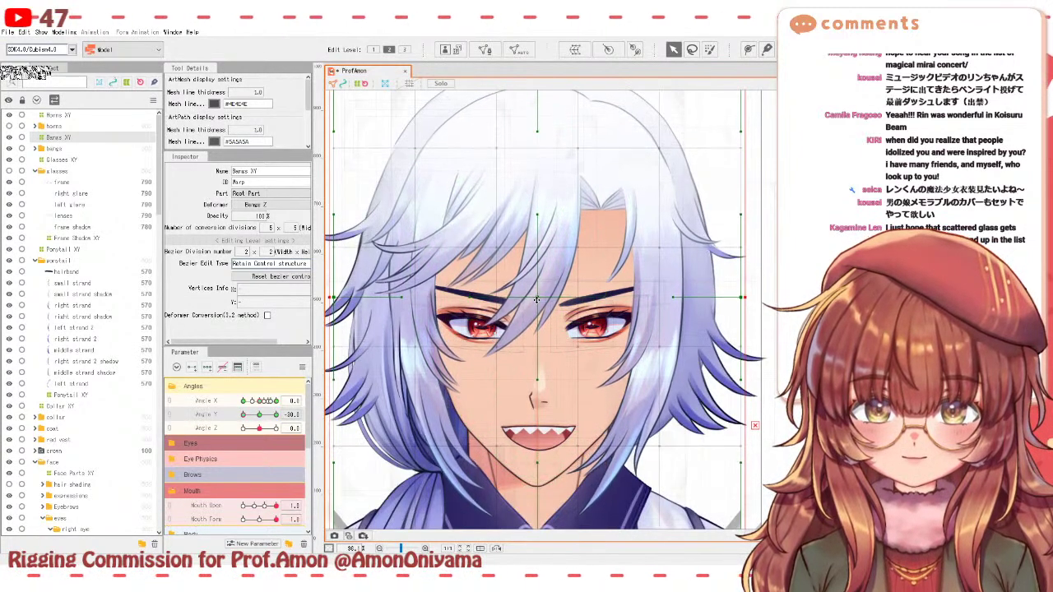
pyautogui.moveTo(537, 299); pyautogui.dragTo(536, 315)
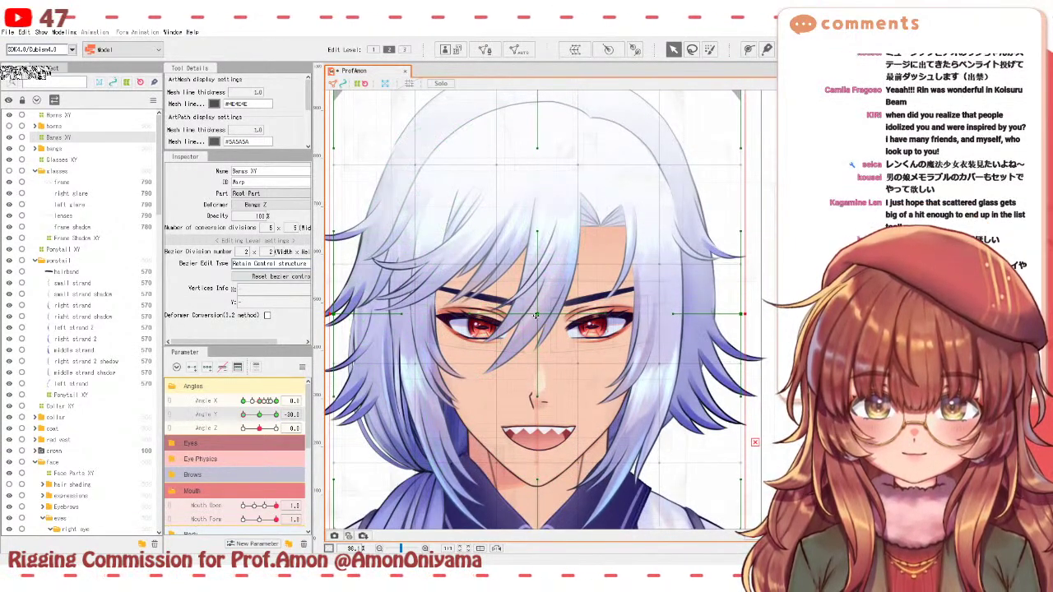
pyautogui.click(249, 415)
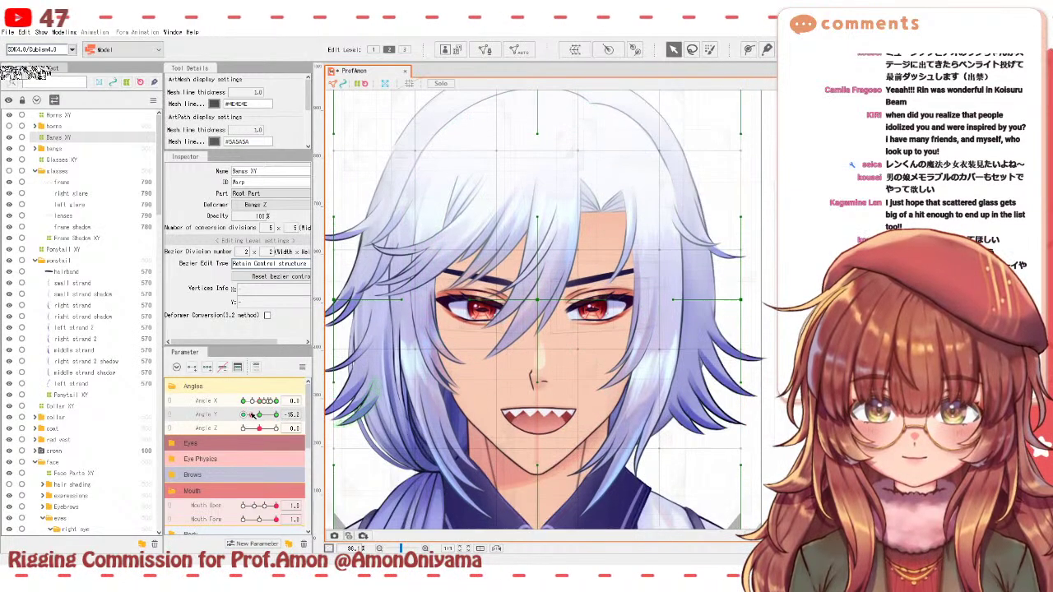
pyautogui.moveTo(249, 416); pyautogui.dragTo(243, 415)
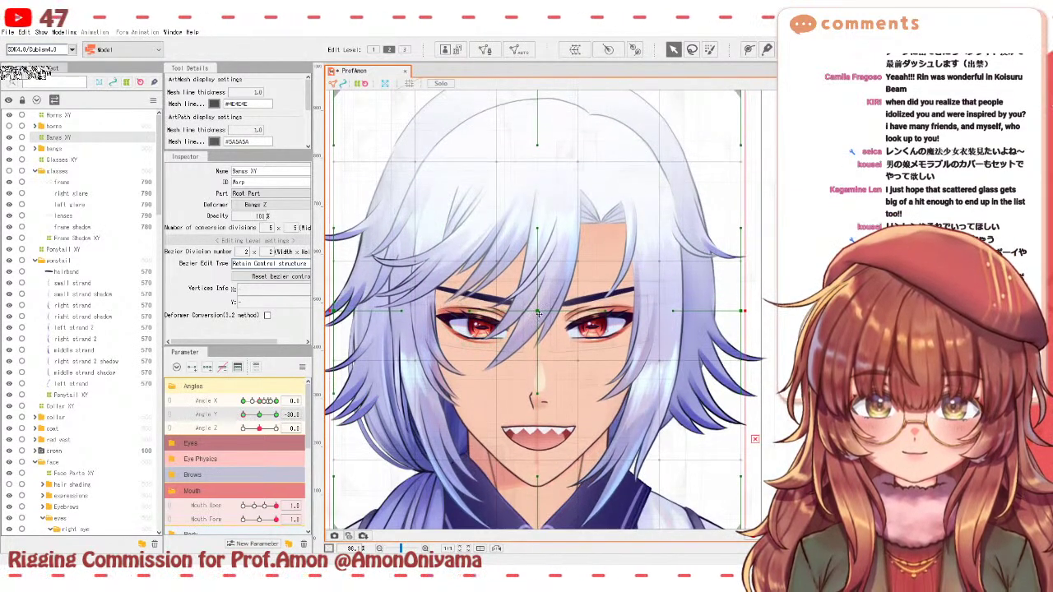
pyautogui.moveTo(245, 416)
pyautogui.mouseDown()
pyautogui.moveTo(257, 414)
pyautogui.moveTo(243, 415)
pyautogui.mouseUp()
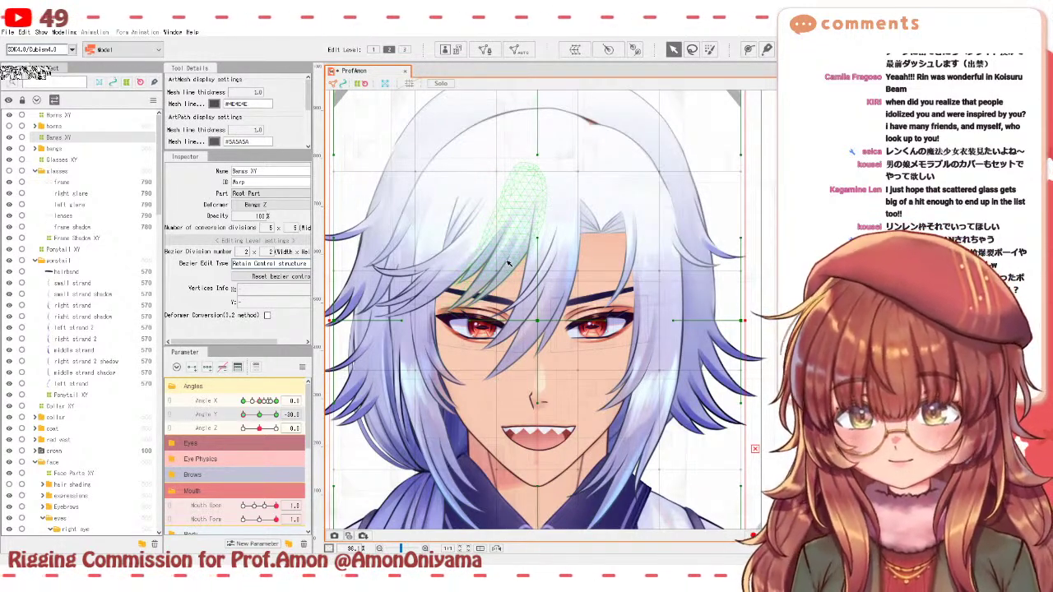
# - Move the Bangs XY deformer up at Angle Y 30
pyautogui.moveTo(255, 414)
pyautogui.mouseDown()
pyautogui.moveTo(237, 417)
pyautogui.moveTo(240, 438)
pyautogui.moveTo(276, 415)
pyautogui.moveTo(260, 415)
pyautogui.moveTo(275, 414)
pyautogui.mouseUp()
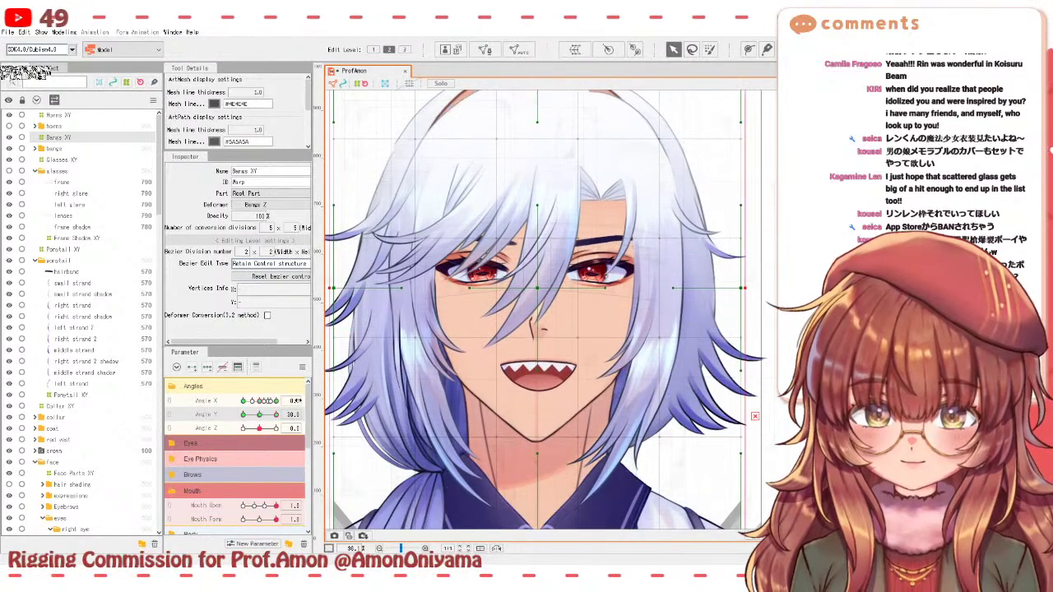
pyautogui.moveTo(540, 288); pyautogui.dragTo(544, 271)
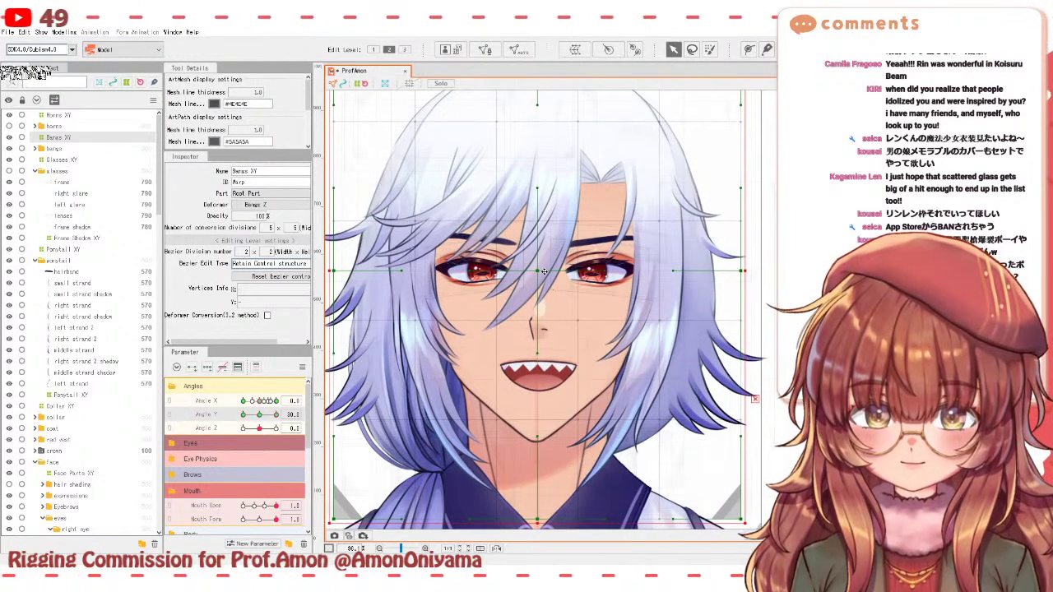
pyautogui.scroll(-3, 544, 263)
pyautogui.scroll(3, 539, 245)
pyautogui.moveTo(536, 234); pyautogui.dragTo(537, 251)
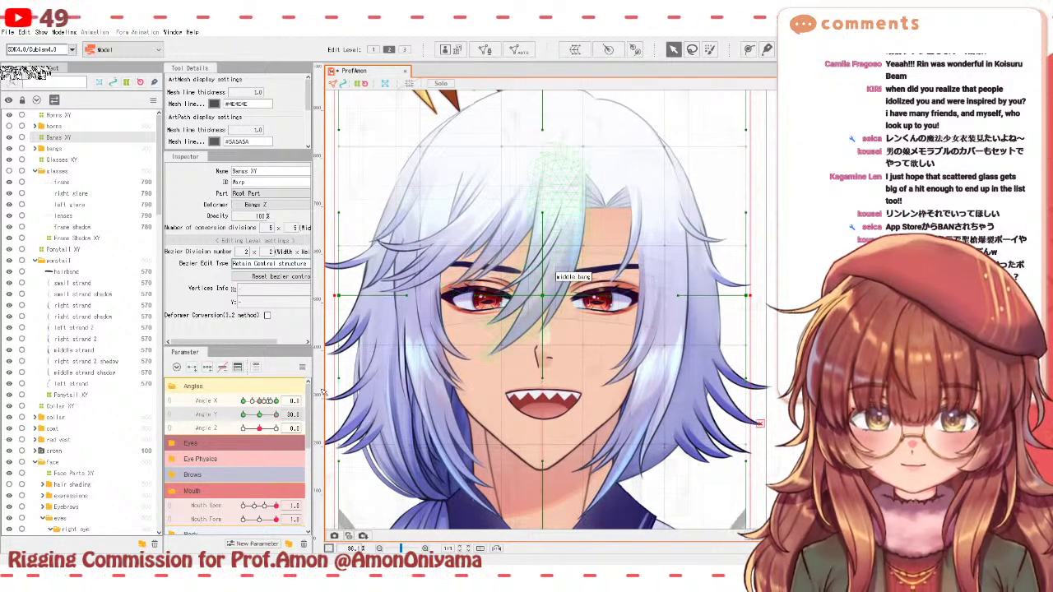
pyautogui.moveTo(276, 415)
pyautogui.mouseDown()
pyautogui.moveTo(242, 412)
pyautogui.moveTo(276, 414)
pyautogui.mouseUp()
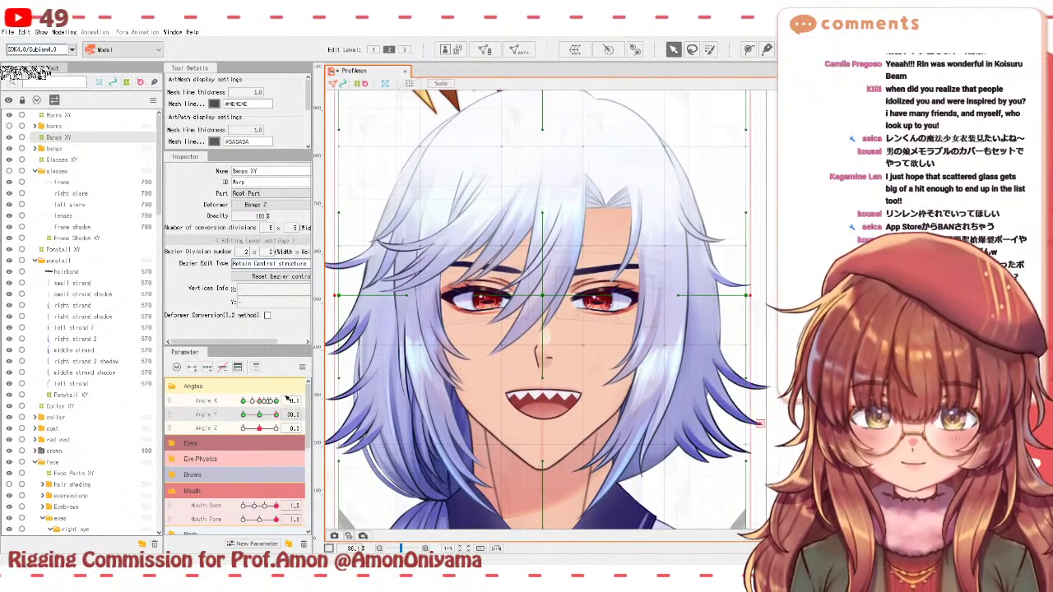
# - Reshape the Bangs XY grid at Angle Y 30 by adjusting its corner, side and middle points into a slight curve
pyautogui.click(546, 209)
pyautogui.scroll(-2, 546, 209)
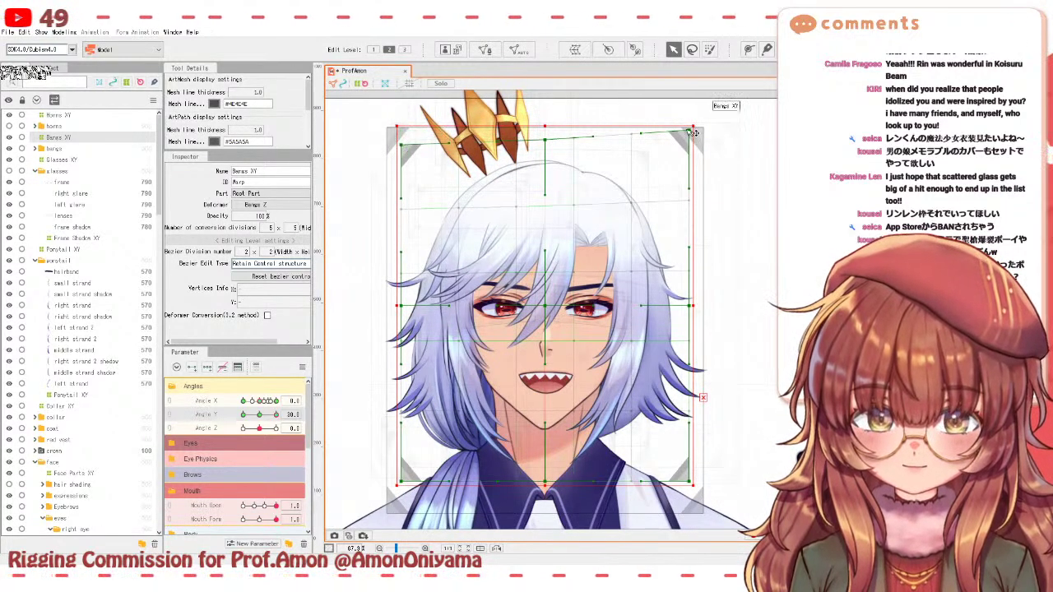
pyautogui.scroll(2, 557, 224)
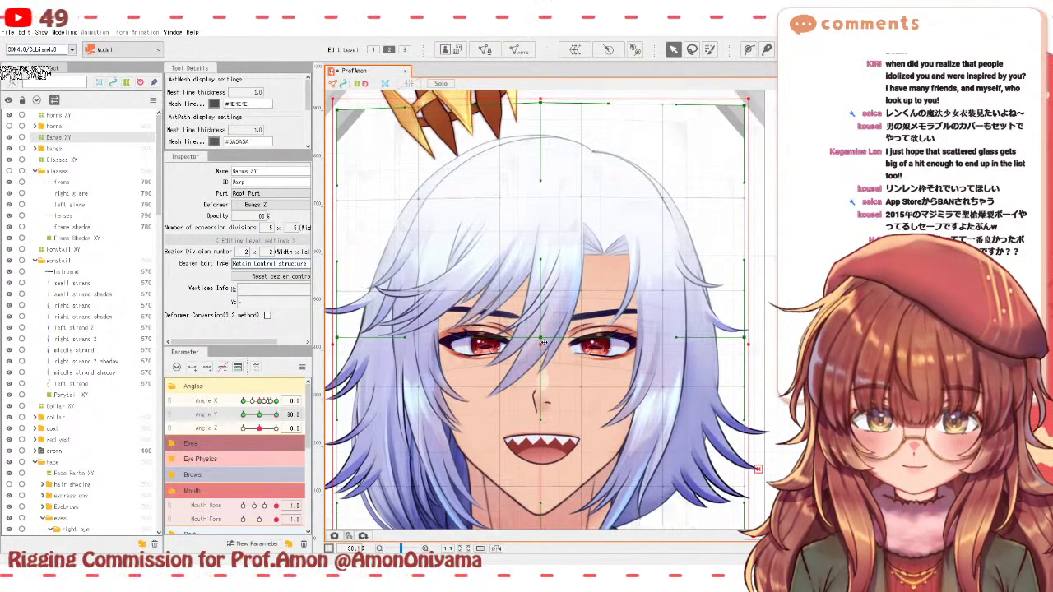
pyautogui.moveTo(276, 414)
pyautogui.mouseDown()
pyautogui.moveTo(262, 420)
pyautogui.moveTo(282, 411)
pyautogui.mouseUp()
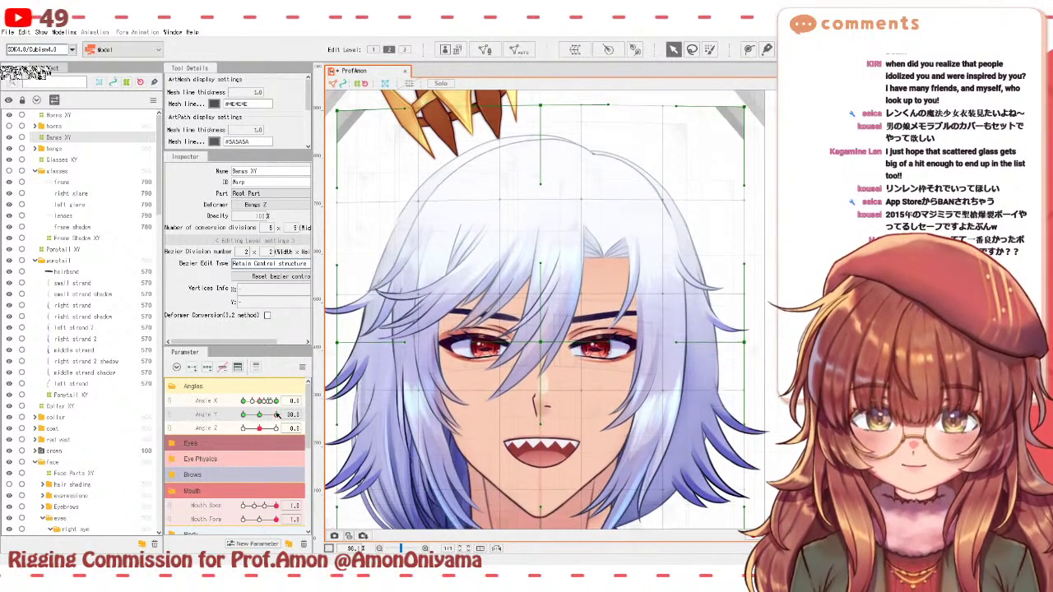
pyautogui.scroll(-3, 684, 337)
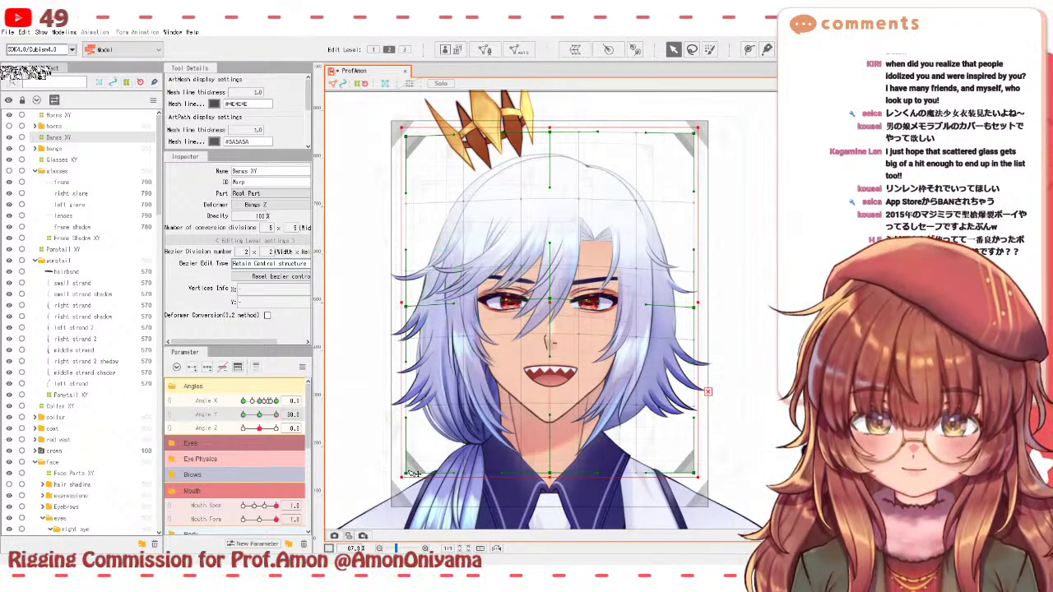
pyautogui.moveTo(276, 414)
pyautogui.mouseDown()
pyautogui.moveTo(247, 416)
pyautogui.moveTo(280, 419)
pyautogui.mouseUp()
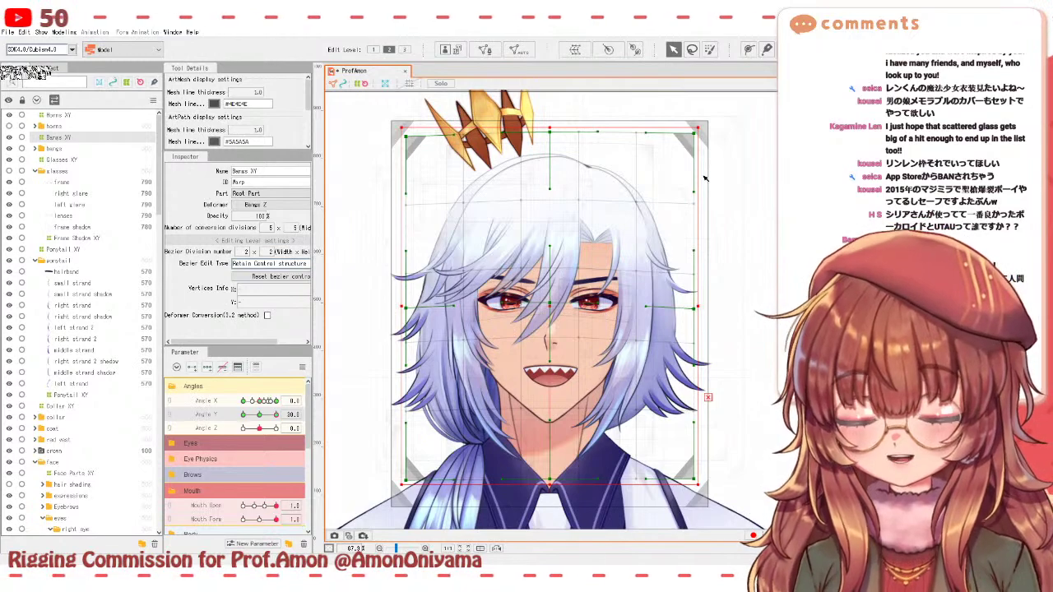
pyautogui.moveTo(275, 414)
pyautogui.mouseDown()
pyautogui.moveTo(263, 415)
pyautogui.moveTo(276, 415)
pyautogui.mouseUp()
pyautogui.click(552, 359)
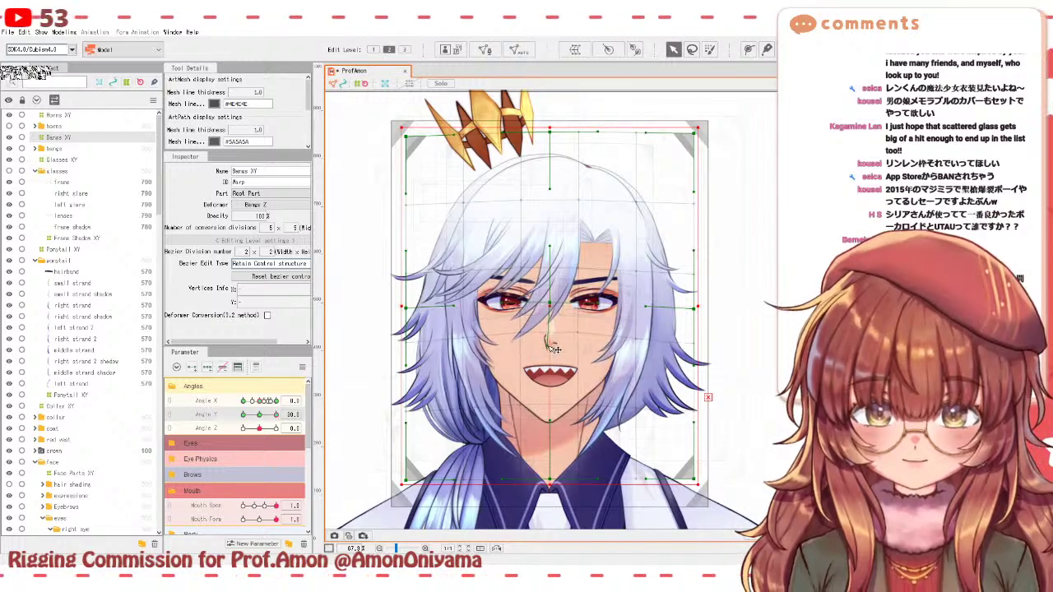
# - Bend the Bangs XY grid at Angle Y -30 by raising its top middle, side and bottom points
pyautogui.moveTo(278, 415); pyautogui.dragTo(244, 408)
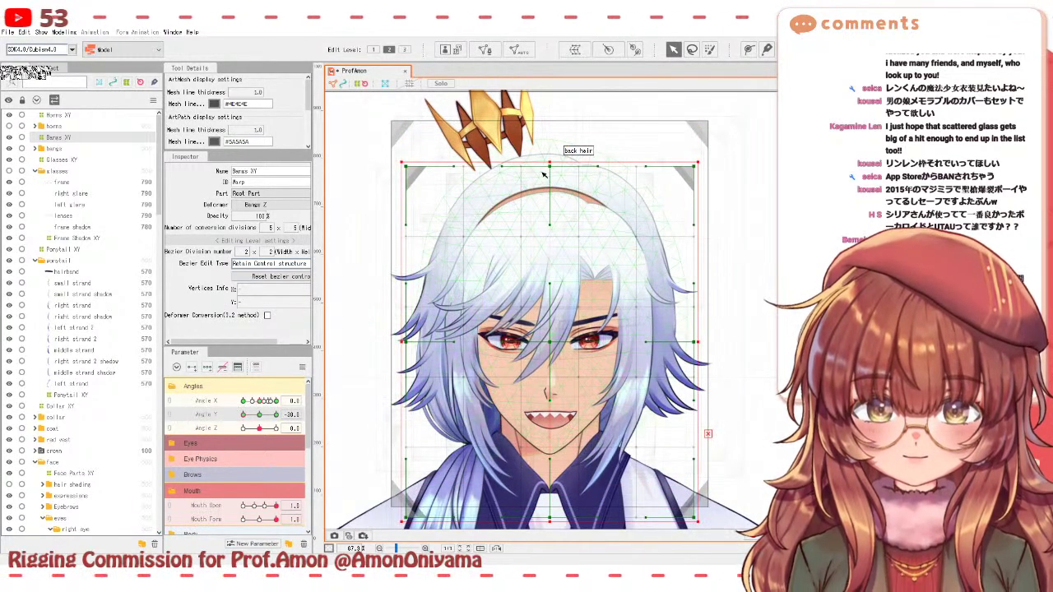
pyautogui.moveTo(549, 168); pyautogui.dragTo(552, 154)
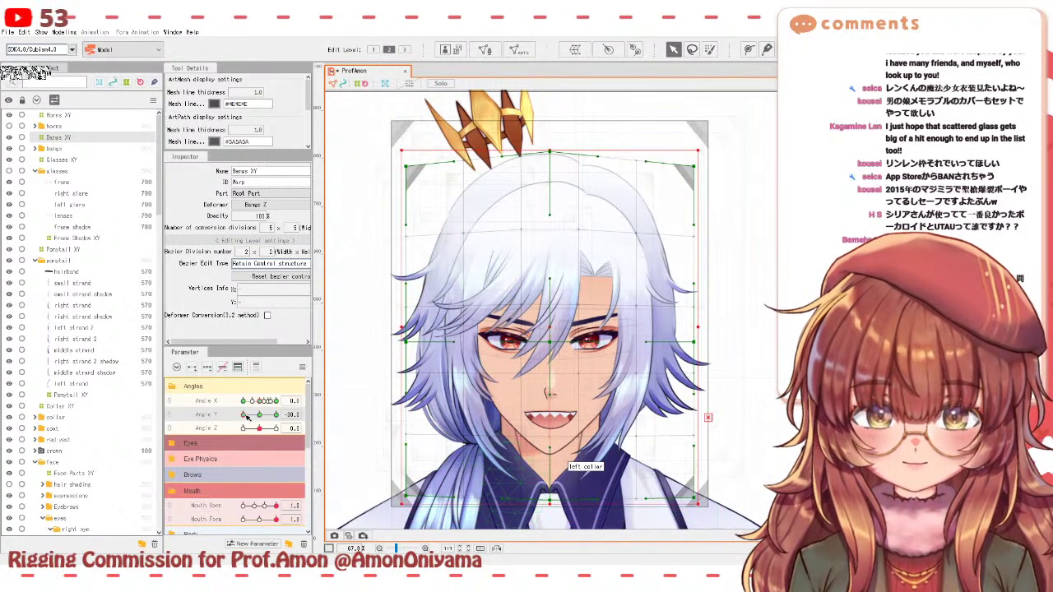
pyautogui.moveTo(243, 414)
pyautogui.mouseDown()
pyautogui.moveTo(255, 416)
pyautogui.moveTo(236, 414)
pyautogui.mouseUp()
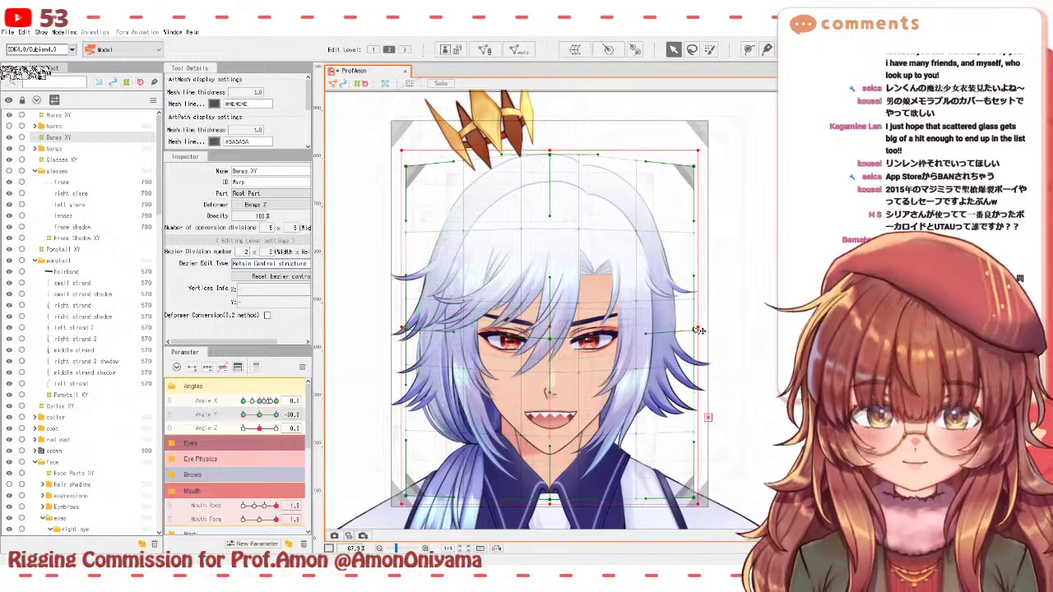
pyautogui.moveTo(244, 415)
pyautogui.mouseDown()
pyautogui.moveTo(258, 415)
pyautogui.moveTo(244, 415)
pyautogui.mouseUp()
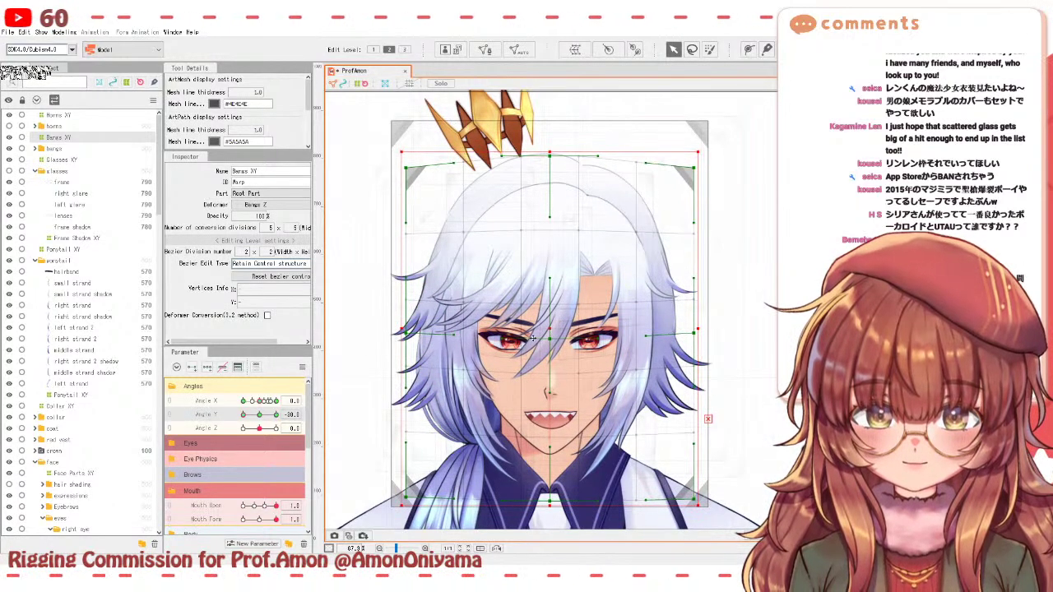
# - Raise the centre point of Bangs XY at Angle Y 30, lower it at -30, and check the bangs along Angle Y
pyautogui.moveTo(243, 414); pyautogui.dragTo(275, 414)
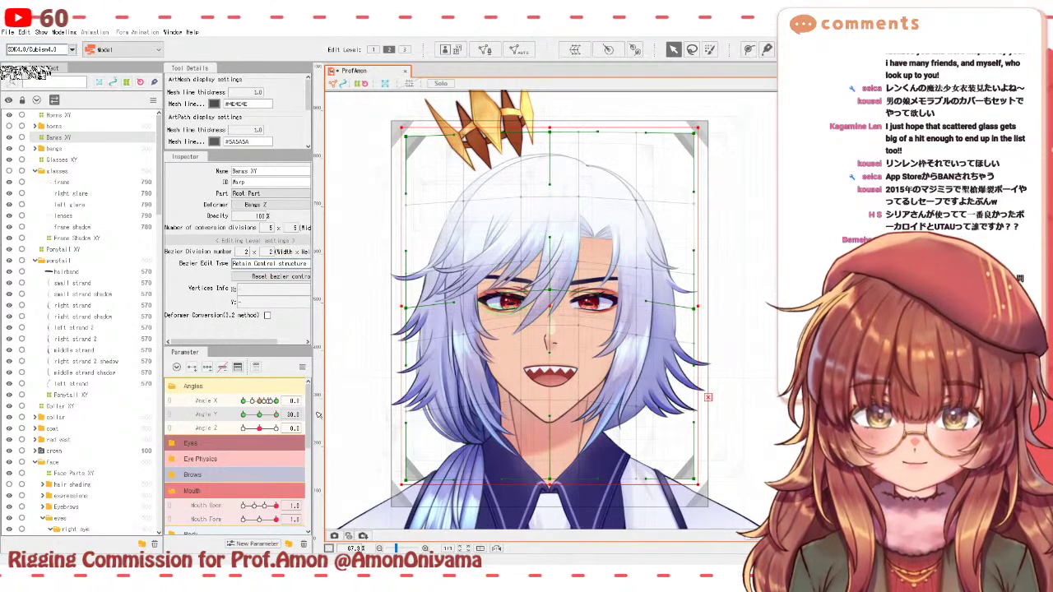
pyautogui.moveTo(276, 414); pyautogui.dragTo(243, 415)
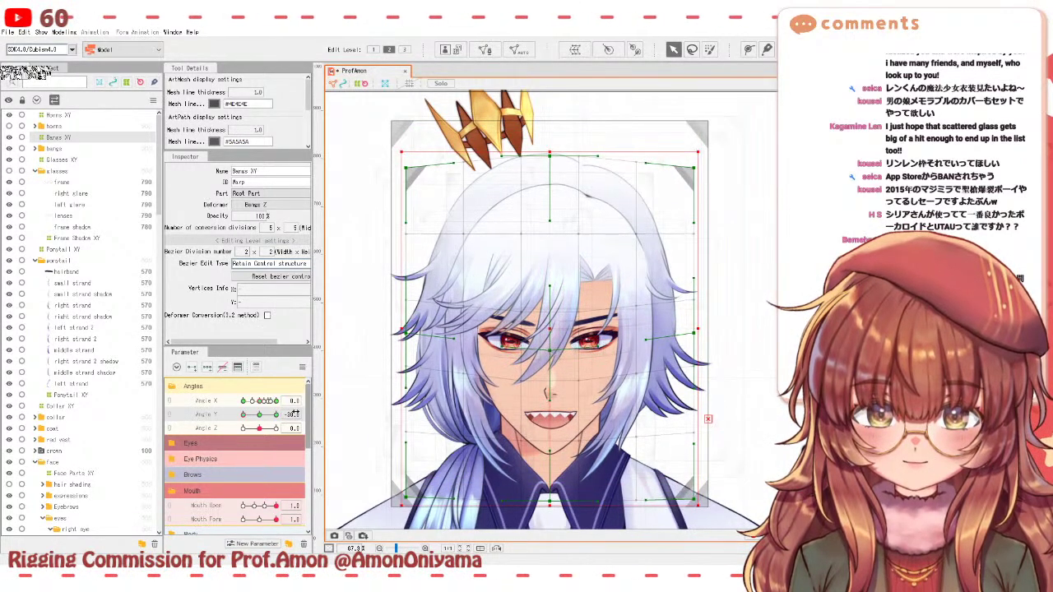
pyautogui.moveTo(252, 414)
pyautogui.mouseDown()
pyautogui.moveTo(273, 415)
pyautogui.moveTo(243, 414)
pyautogui.mouseUp()
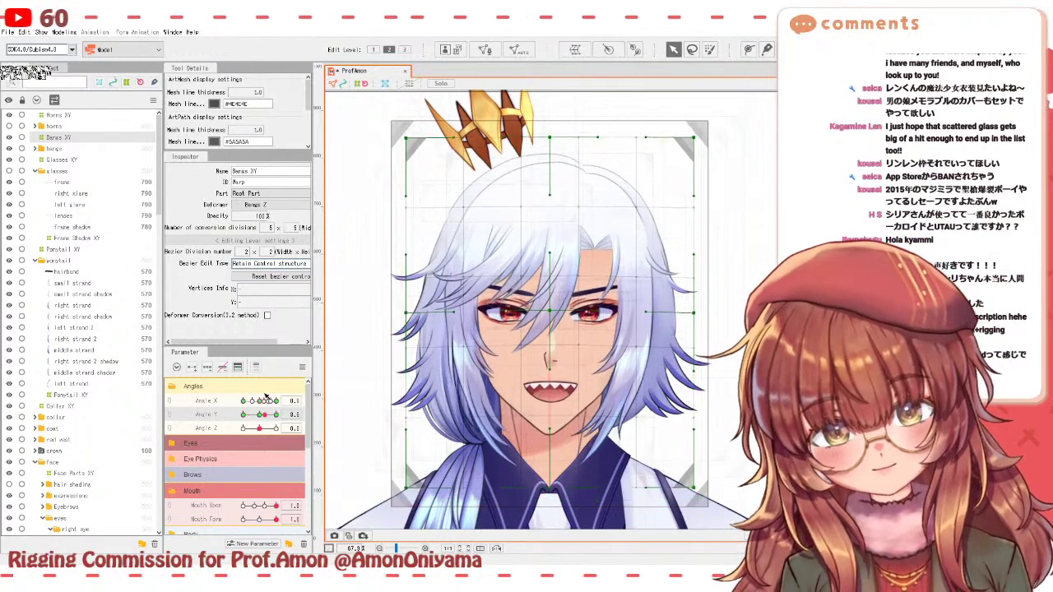
# - Lower the top middle and top corner points of the Bangs XY deformer slightly at Angle Y 30
pyautogui.moveTo(256, 396); pyautogui.dragTo(282, 389)
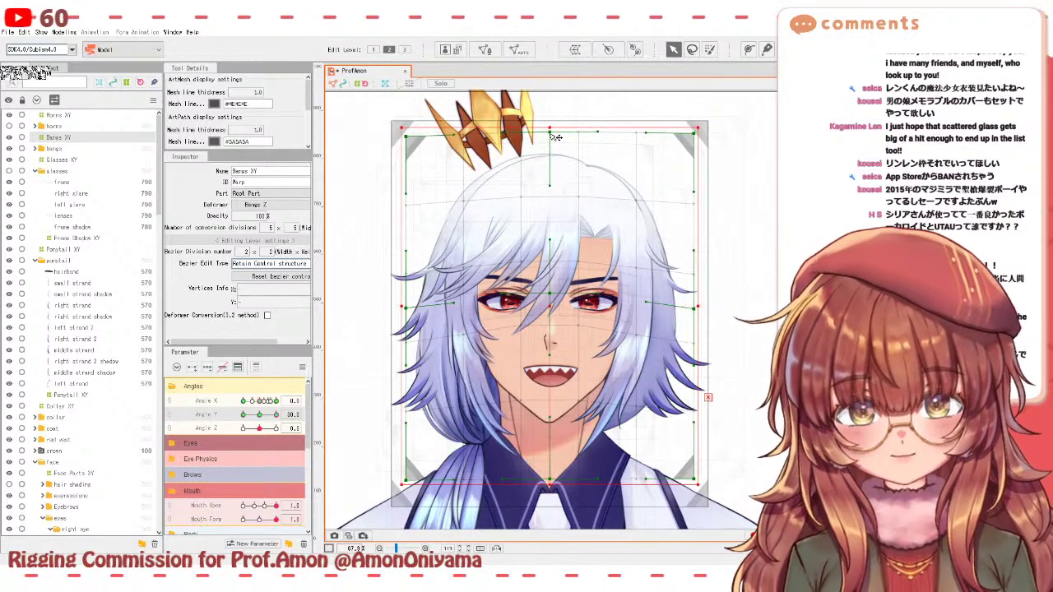
pyautogui.moveTo(553, 138); pyautogui.dragTo(551, 142)
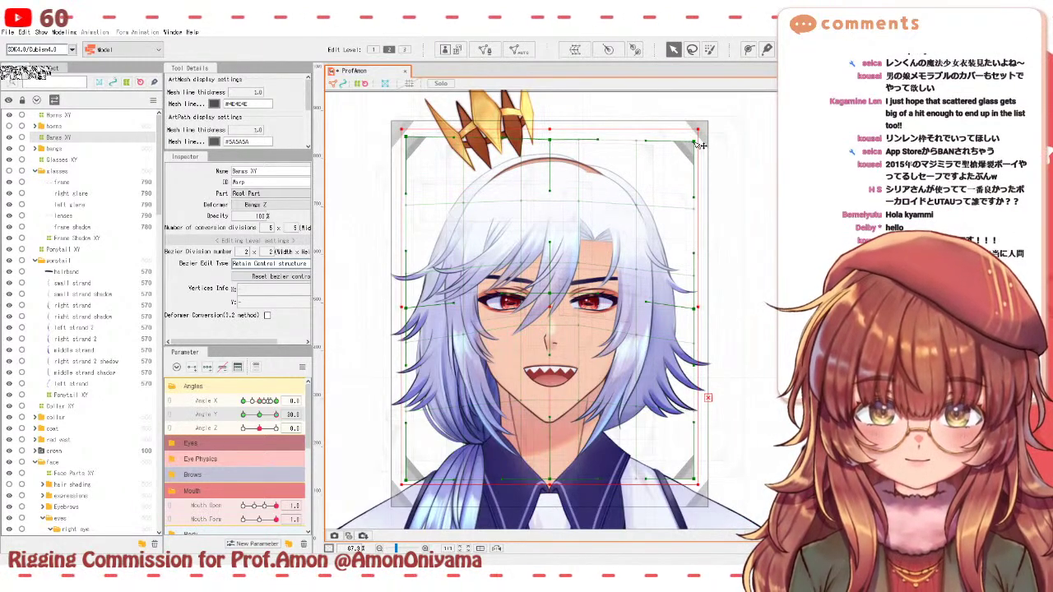
pyautogui.moveTo(699, 134); pyautogui.dragTo(695, 142)
pyautogui.moveTo(406, 140); pyautogui.dragTo(416, 149)
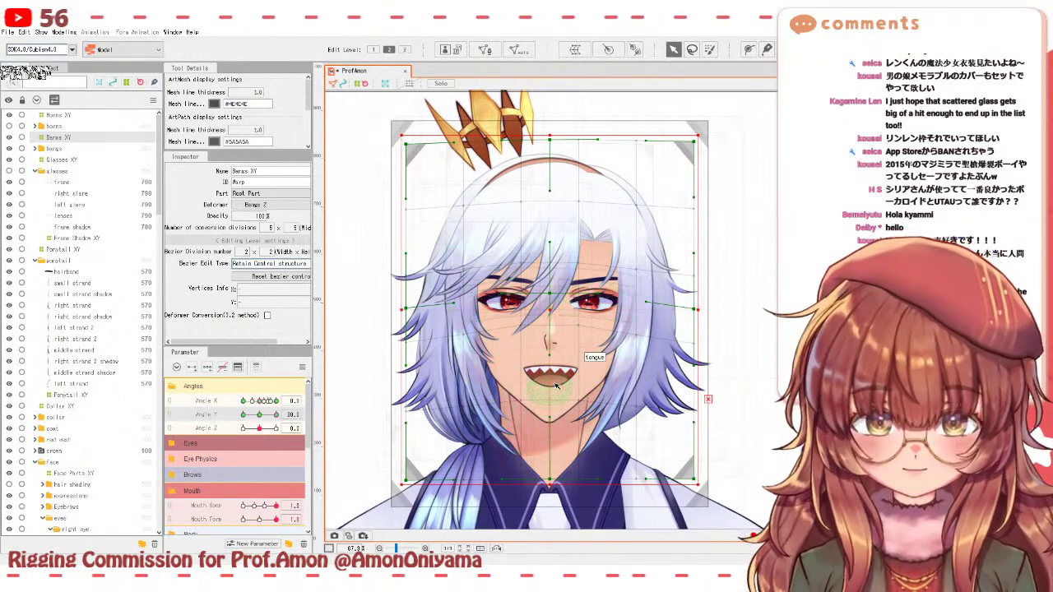
# - Select the Base Head XY deformer and lower its top points and corners into a curve at Angle Y 30
pyautogui.click(549, 388)
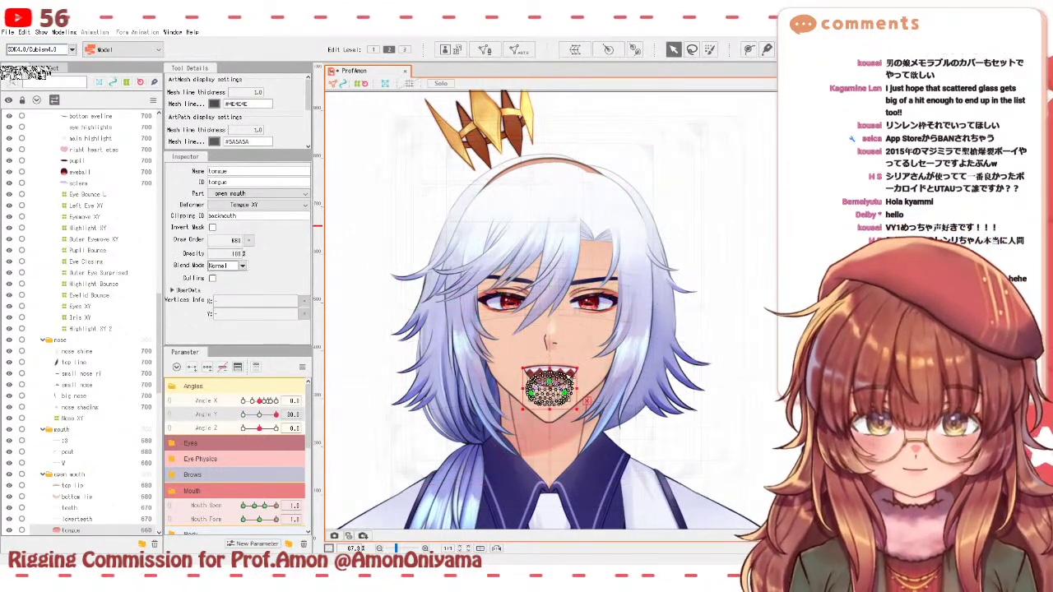
pyautogui.click(598, 350)
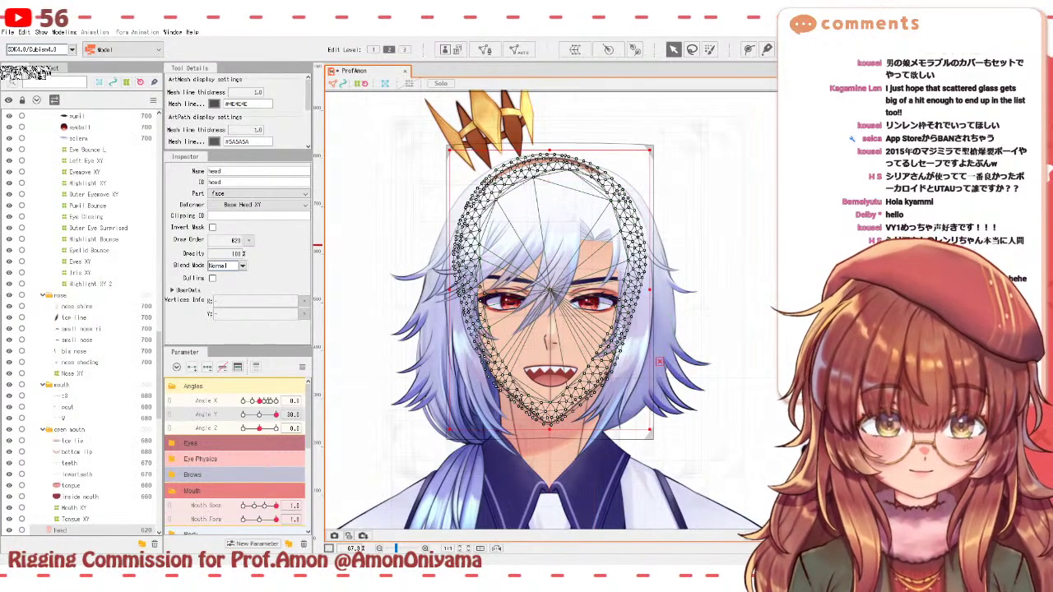
pyautogui.click(658, 366)
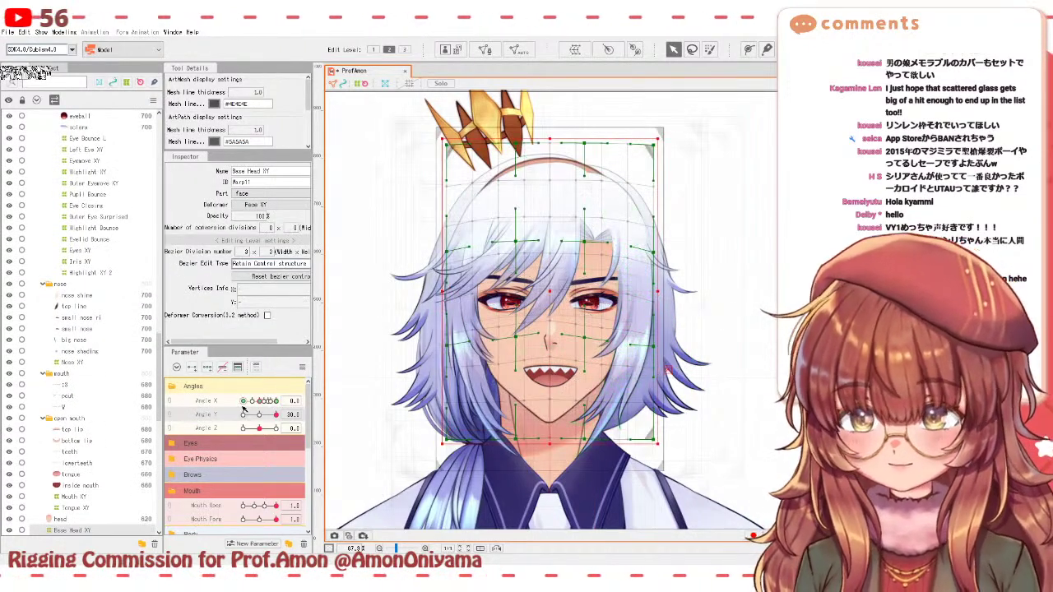
pyautogui.click(258, 414)
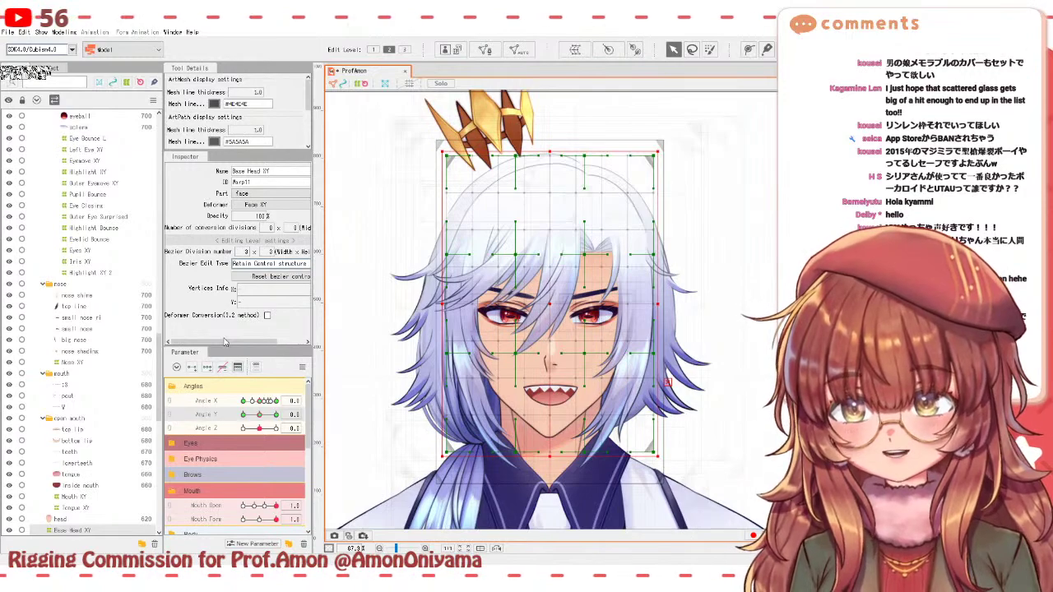
pyautogui.moveTo(260, 413); pyautogui.dragTo(286, 413)
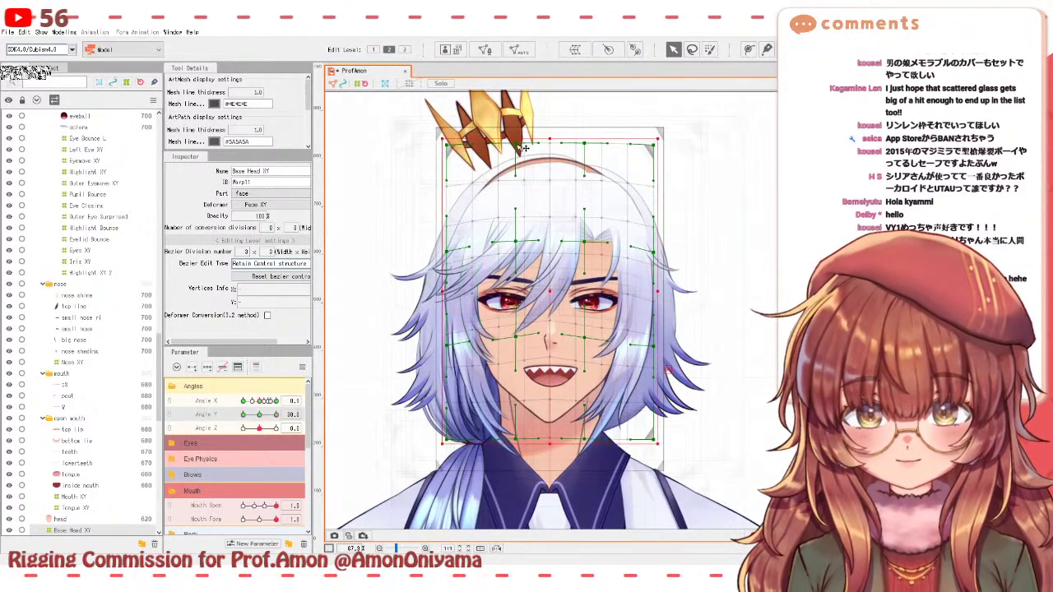
pyautogui.moveTo(584, 146); pyautogui.dragTo(585, 157)
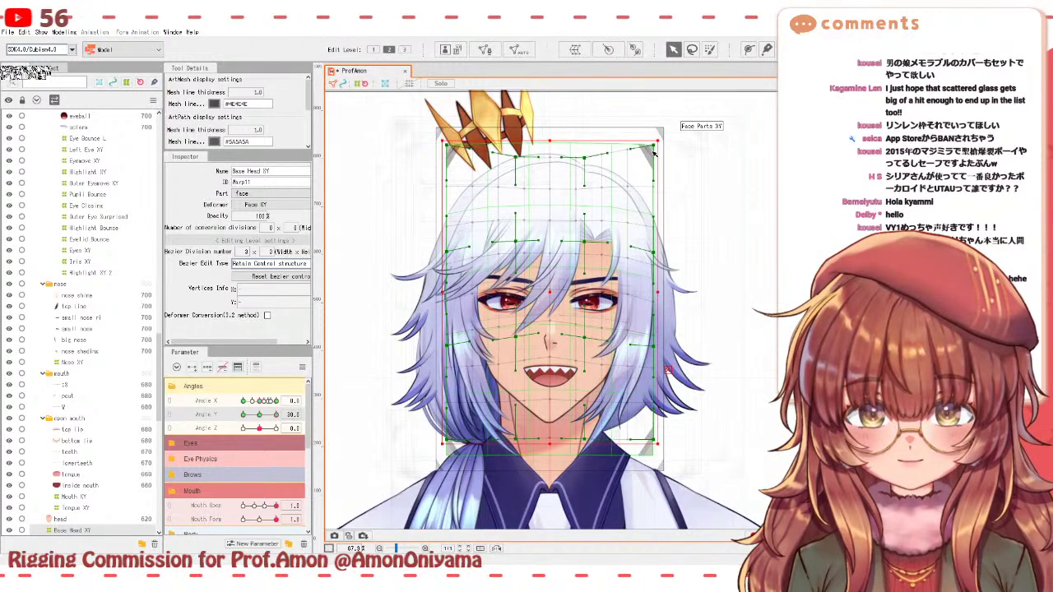
pyautogui.moveTo(655, 151); pyautogui.dragTo(654, 164)
pyautogui.moveTo(446, 146); pyautogui.dragTo(453, 176)
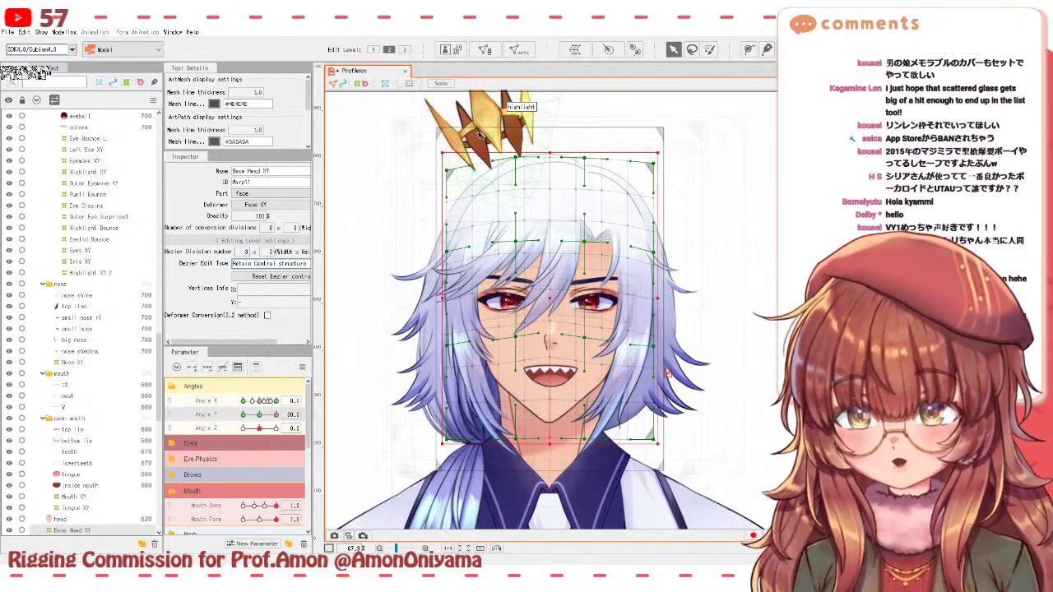
# - Pull the lower side points of Base Head XY outward at Angle Y -30, adjust its bottom edge, and check it against Angle Y 30
pyautogui.moveTo(268, 415); pyautogui.dragTo(411, 370)
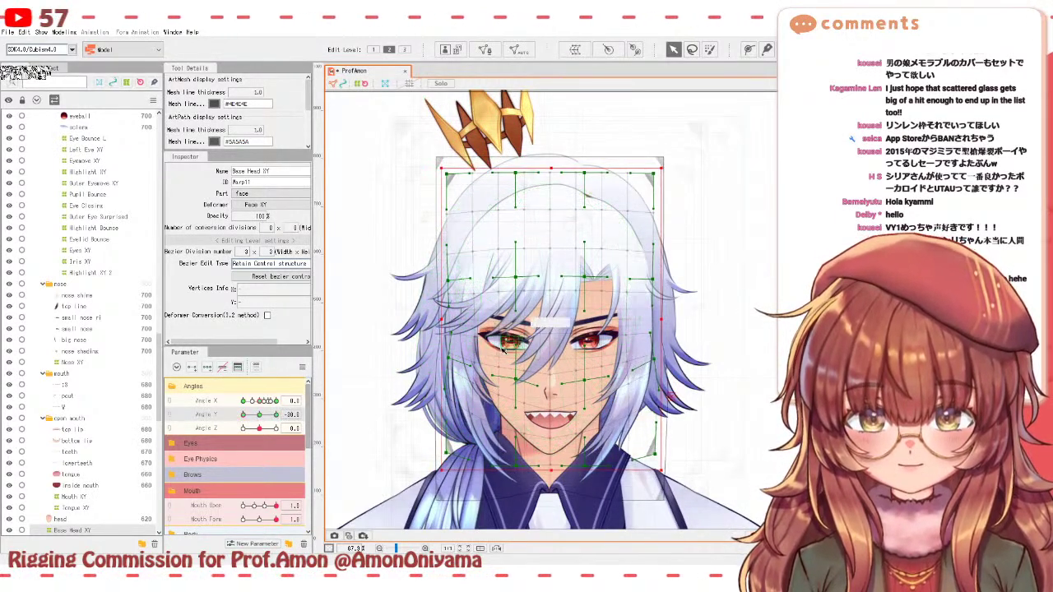
pyautogui.scroll(2, 425, 366)
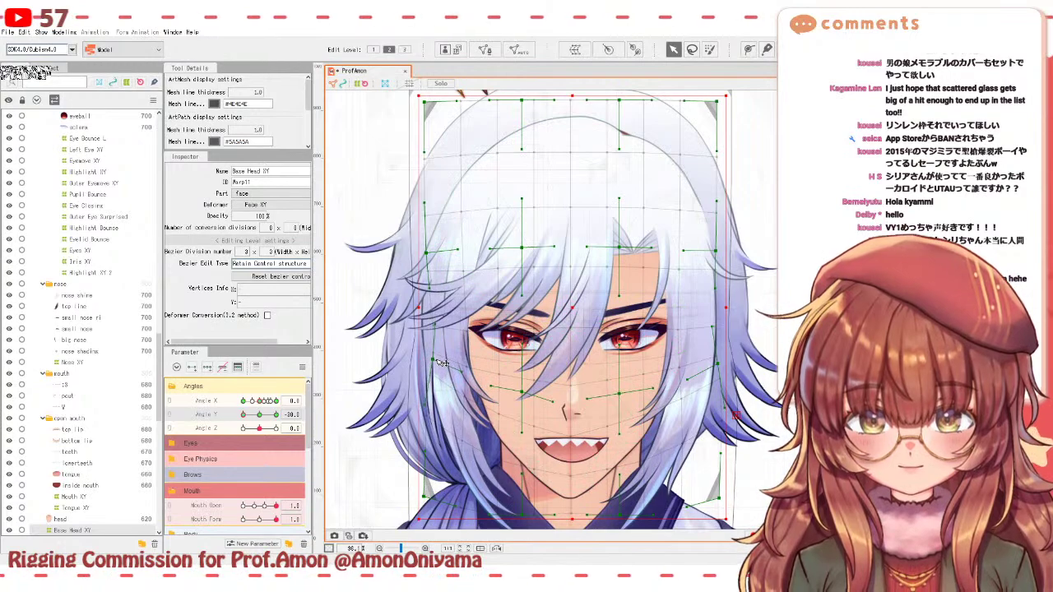
pyautogui.click(250, 416)
pyautogui.moveTo(250, 416); pyautogui.dragTo(426, 362)
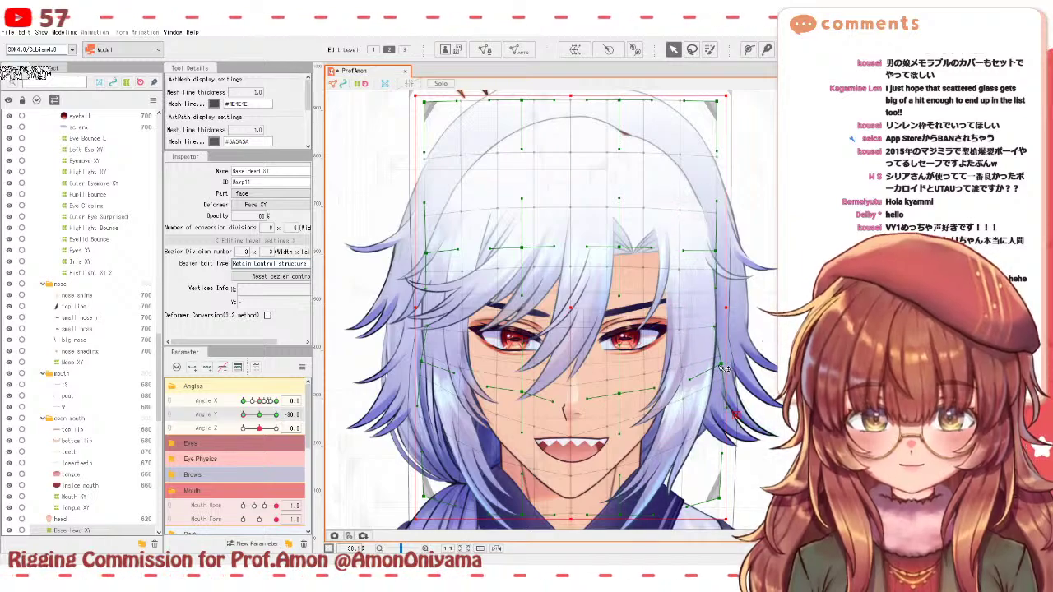
pyautogui.moveTo(243, 414)
pyautogui.mouseDown()
pyautogui.moveTo(255, 413)
pyautogui.moveTo(240, 413)
pyautogui.mouseUp()
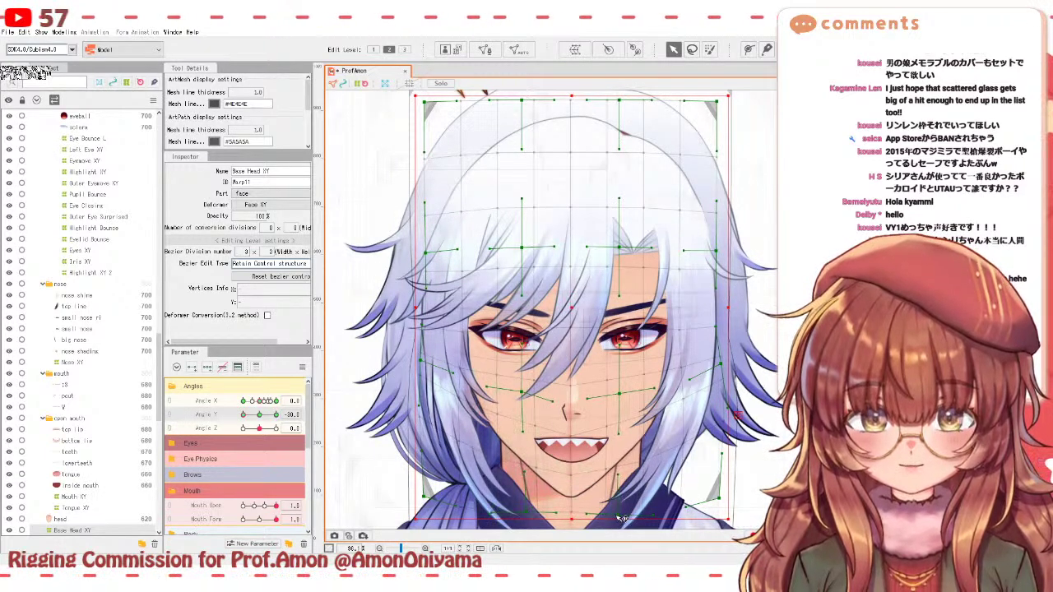
pyautogui.moveTo(258, 415); pyautogui.dragTo(228, 416)
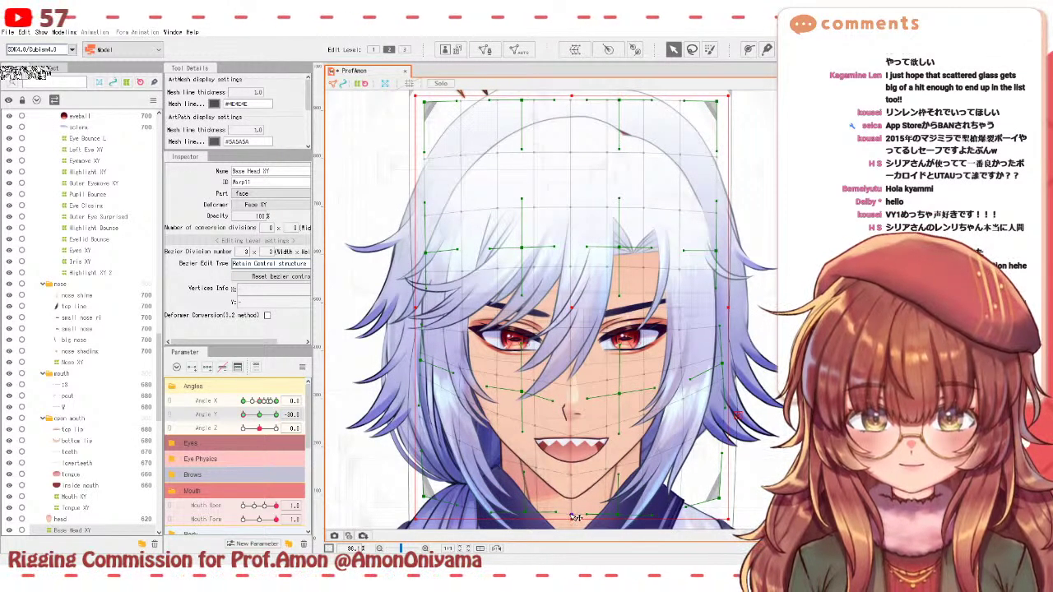
pyautogui.moveTo(275, 416)
pyautogui.mouseDown()
pyautogui.moveTo(240, 414)
pyautogui.moveTo(281, 412)
pyautogui.mouseUp()
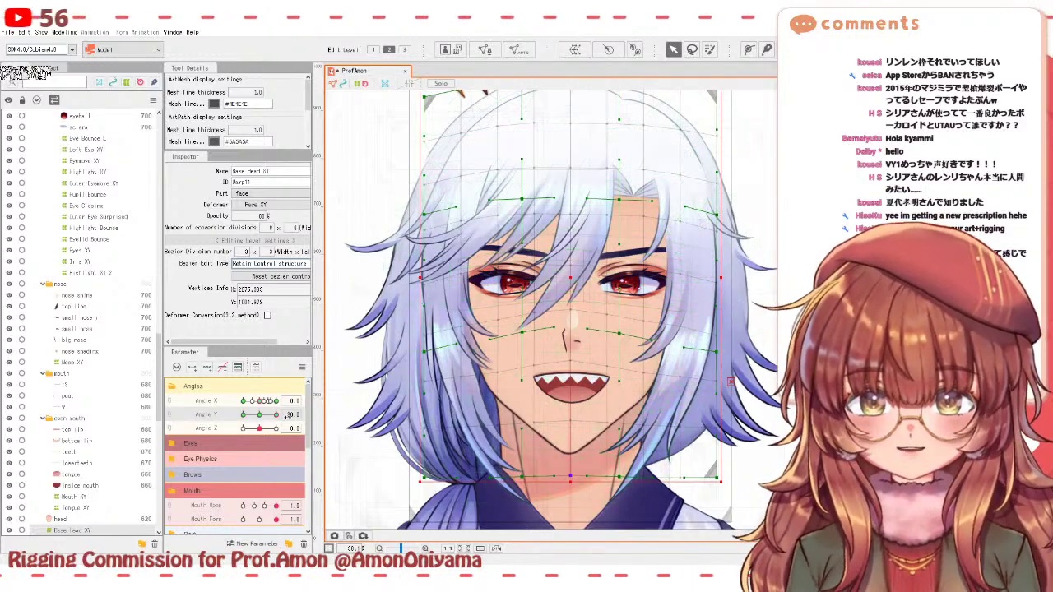
pyautogui.moveTo(278, 416); pyautogui.dragTo(246, 403)
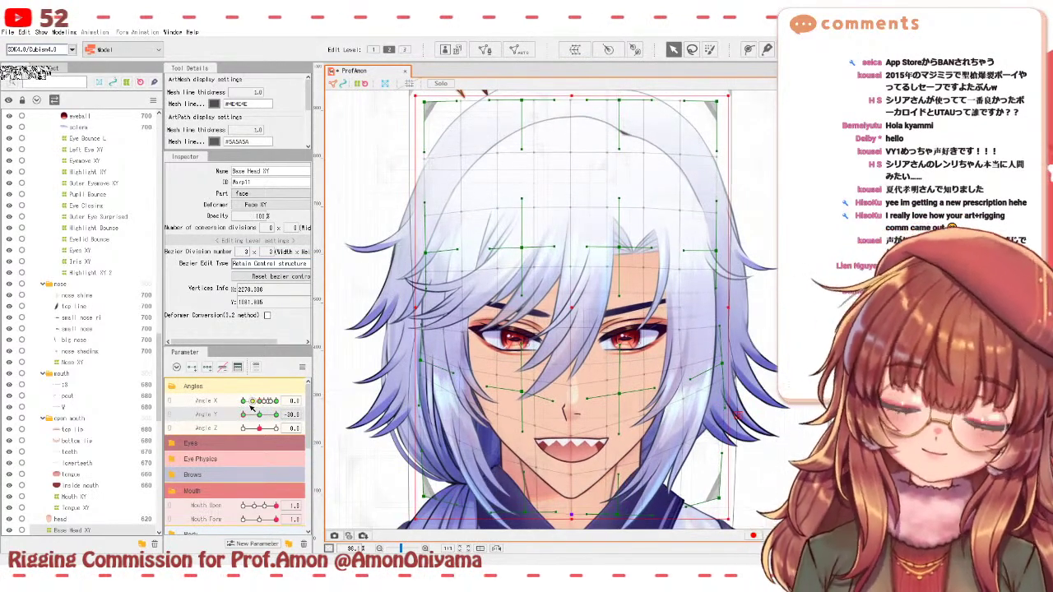
# - Select the Eyes XY deformer and bring its side points slightly inward at Angle Y -30
pyautogui.scroll(5, 52, 242)
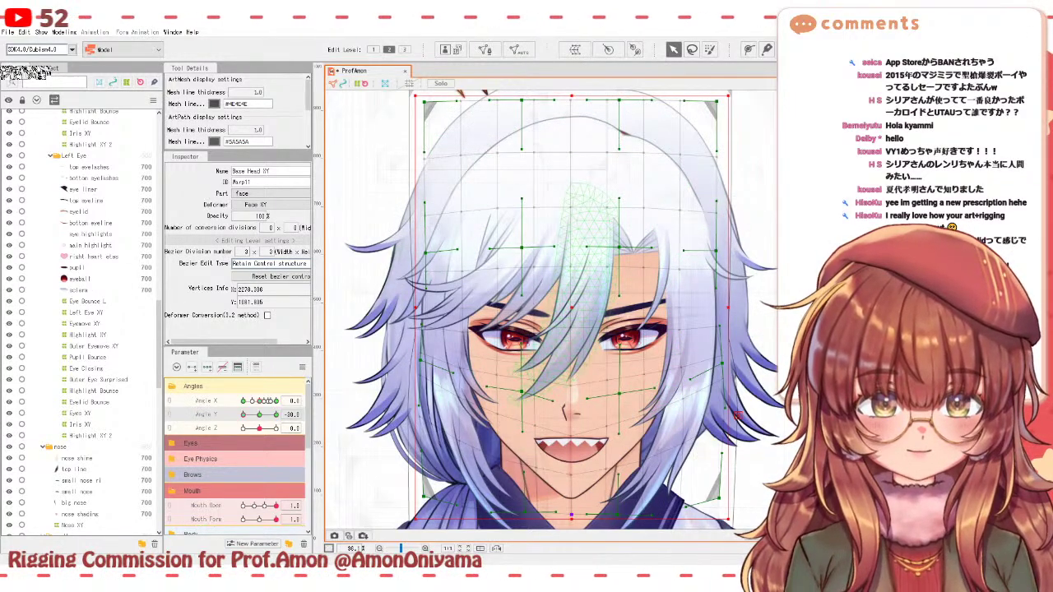
pyautogui.click(518, 398)
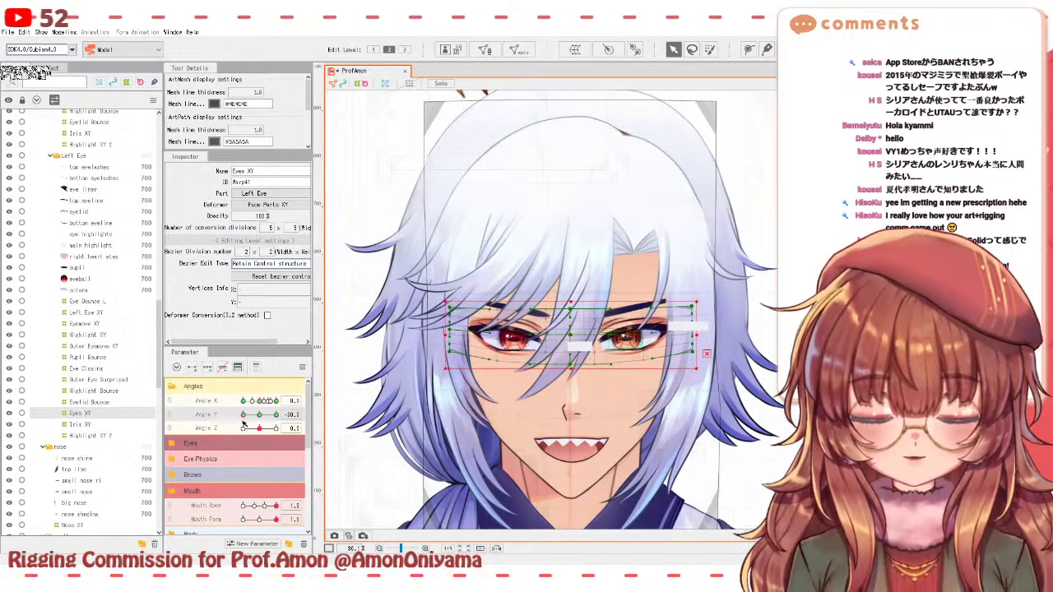
pyautogui.moveTo(246, 415)
pyautogui.mouseDown()
pyautogui.moveTo(260, 415)
pyautogui.moveTo(239, 416)
pyautogui.mouseUp()
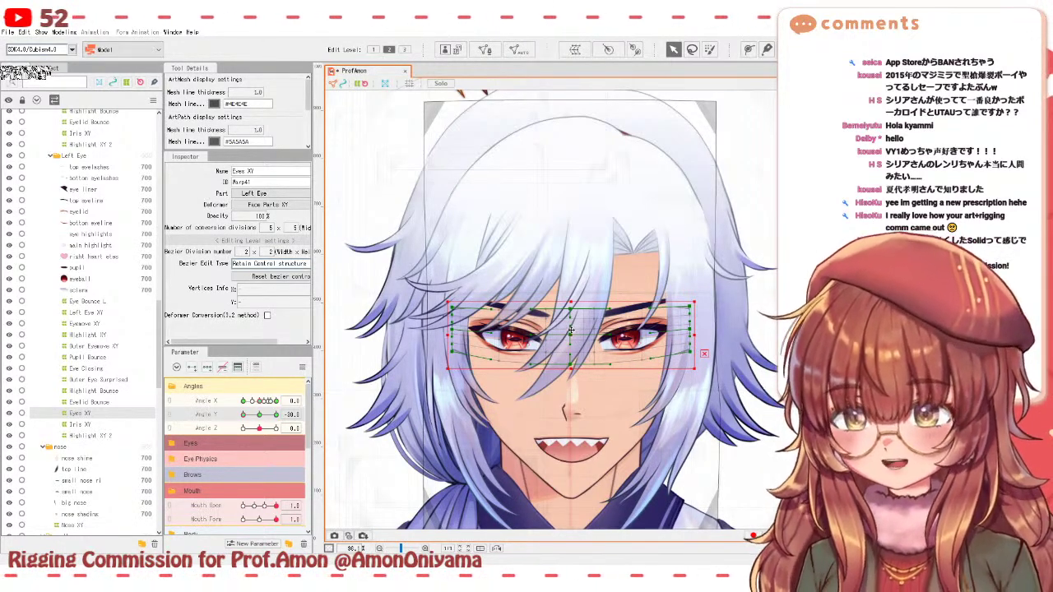
pyautogui.scroll(2, 588, 329)
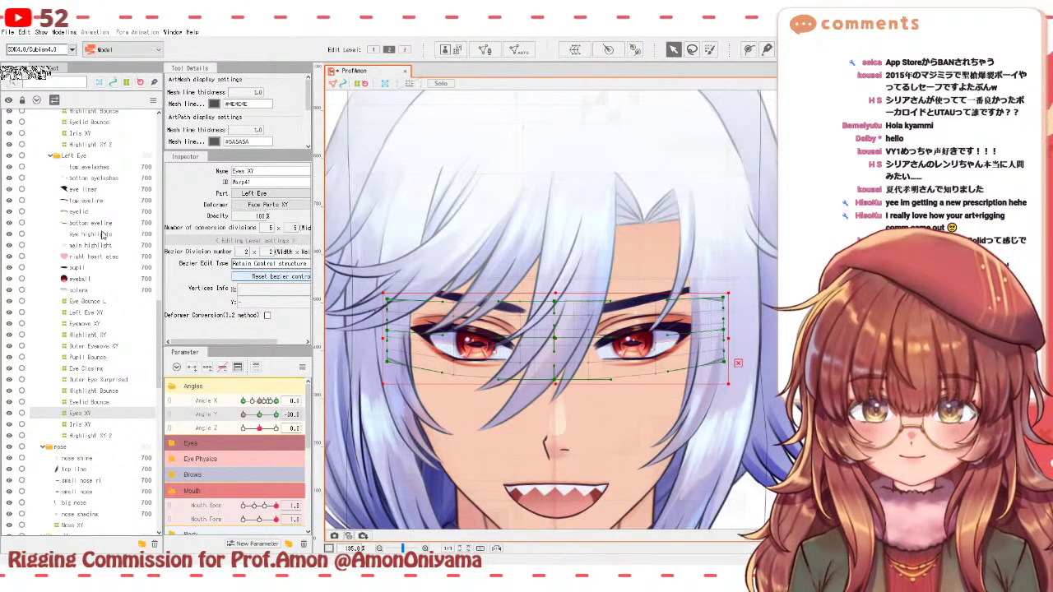
# - Select the Face XY deformer and compare its grid at Angle Y -30 and 0
pyautogui.scroll(10, 102, 237)
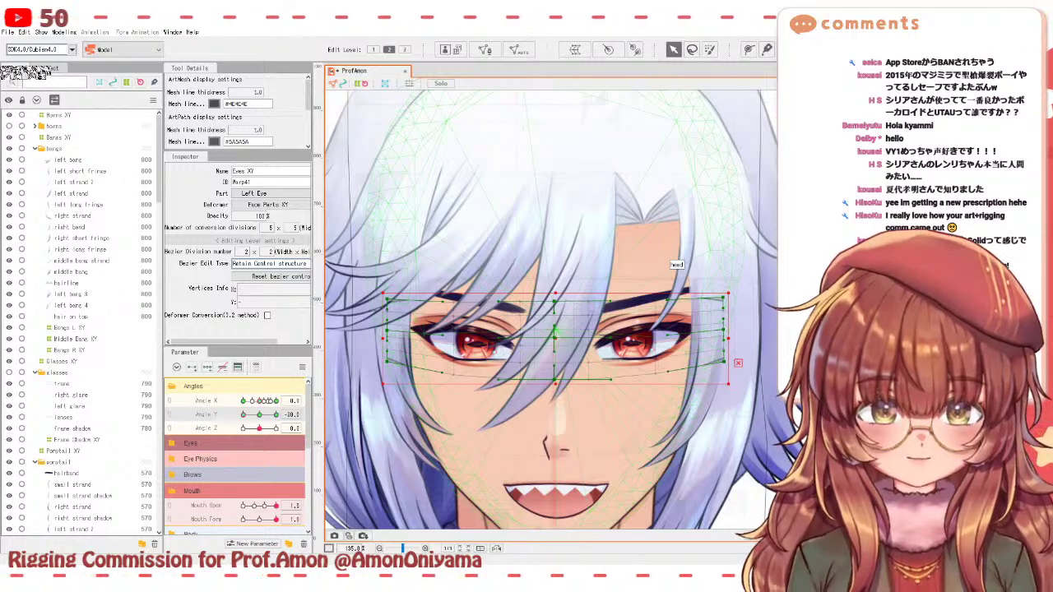
pyautogui.click(668, 262)
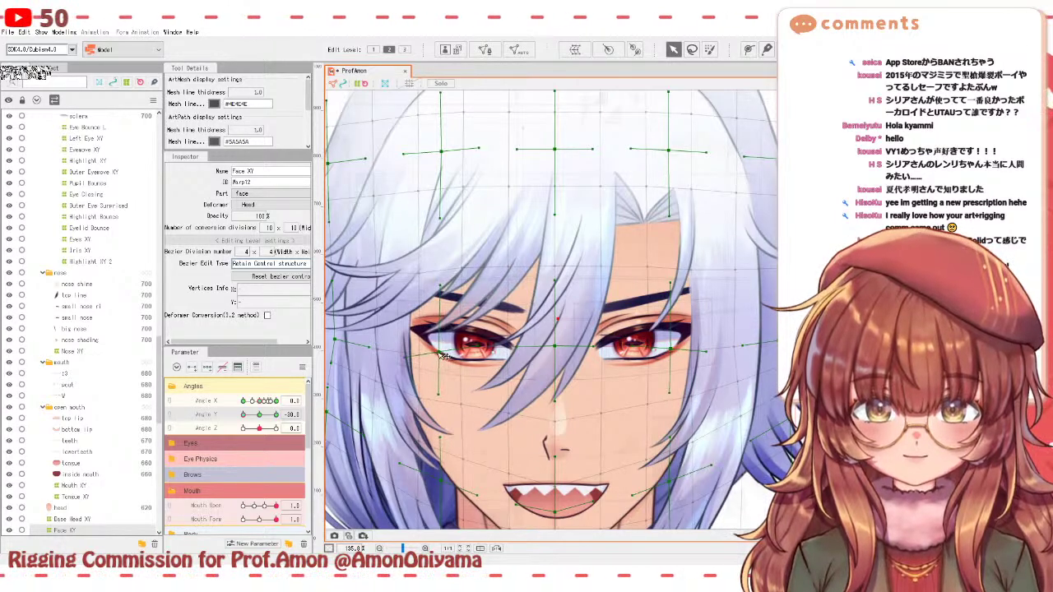
pyautogui.moveTo(245, 415); pyautogui.dragTo(259, 415)
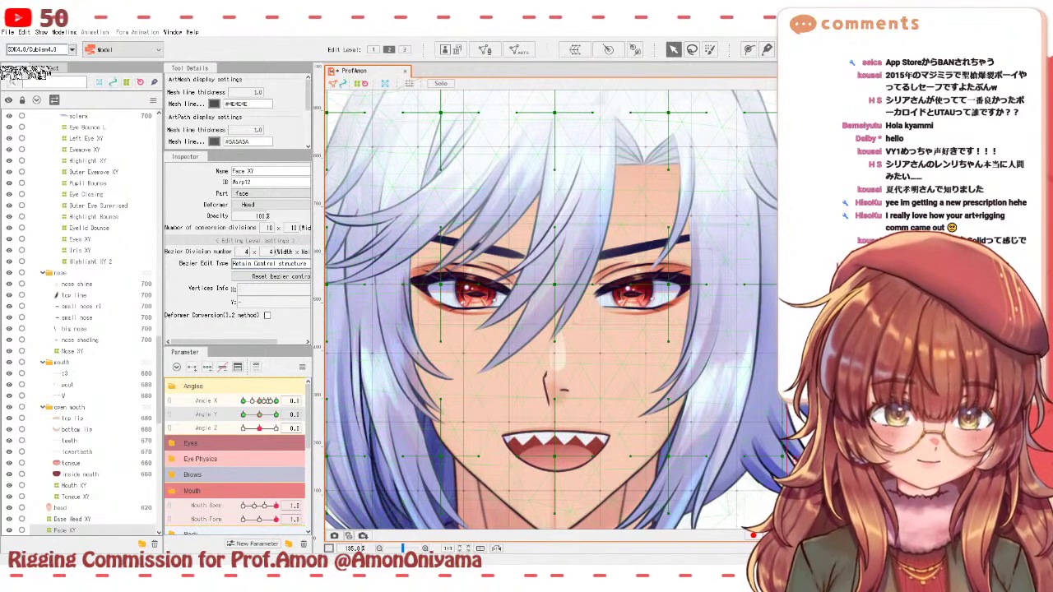
# - Select the Iris XY deformers of both eyes and compare them at Angle Y -30, 0 and 30
pyautogui.click(475, 289)
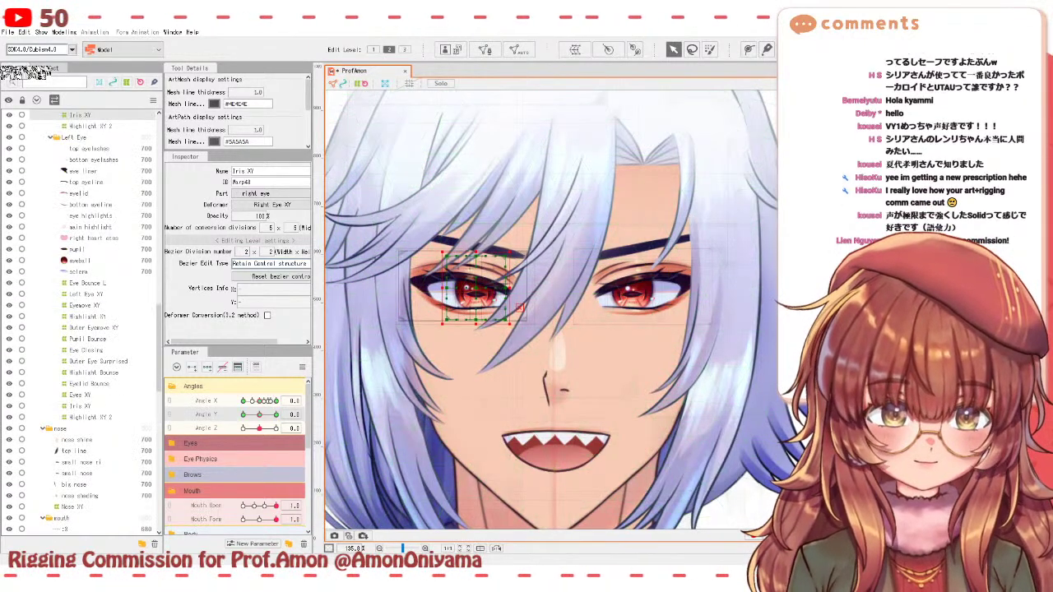
pyautogui.keyDown('ctrl'); pyautogui.click(632, 295); pyautogui.keyUp('ctrl')
pyautogui.moveTo(260, 416); pyautogui.dragTo(242, 417)
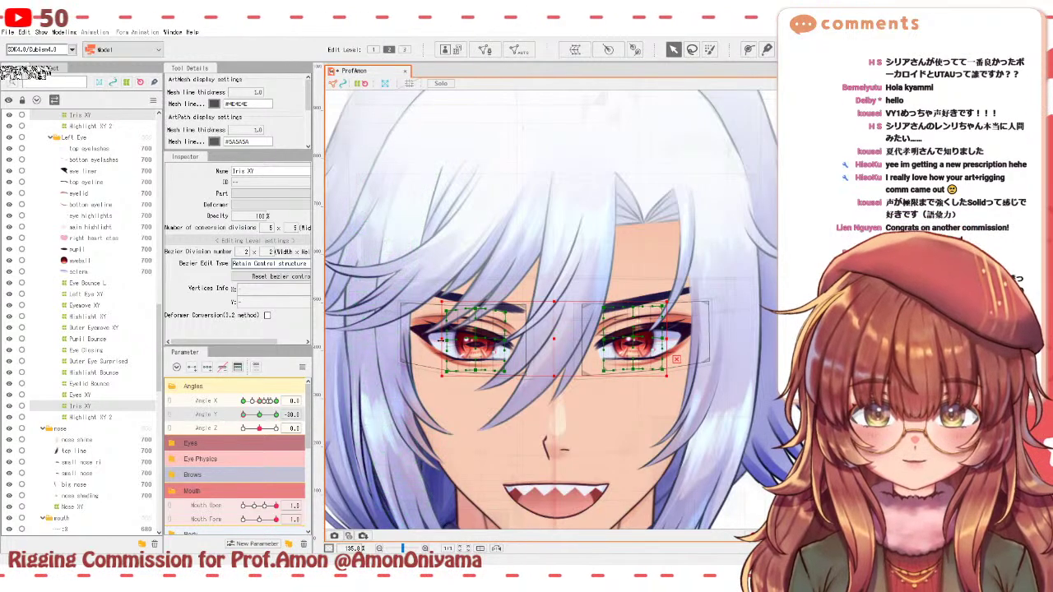
pyautogui.moveTo(241, 417); pyautogui.dragTo(259, 415)
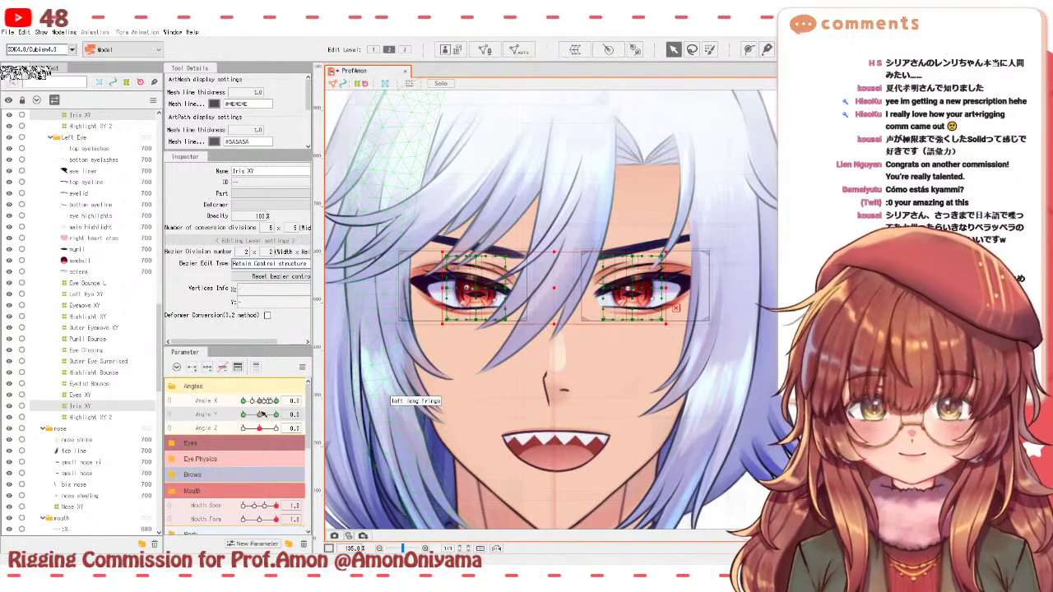
pyautogui.moveTo(260, 414); pyautogui.dragTo(284, 409)
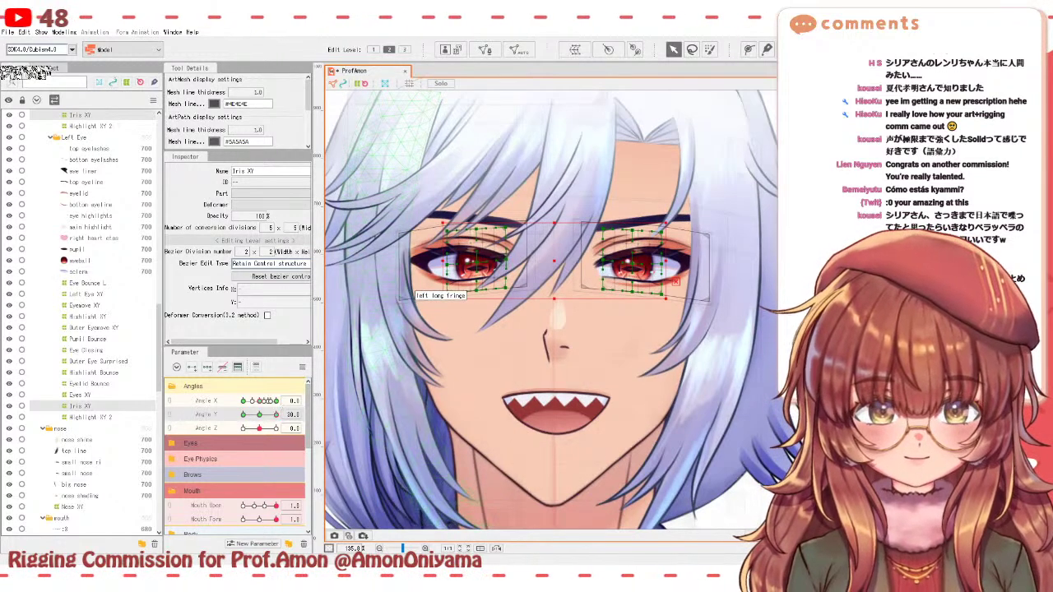
# - Fine-tune the centre points of the Eyes XY deformer at Angle Y 30, then return Angle Y to 0
pyautogui.click(81, 395)
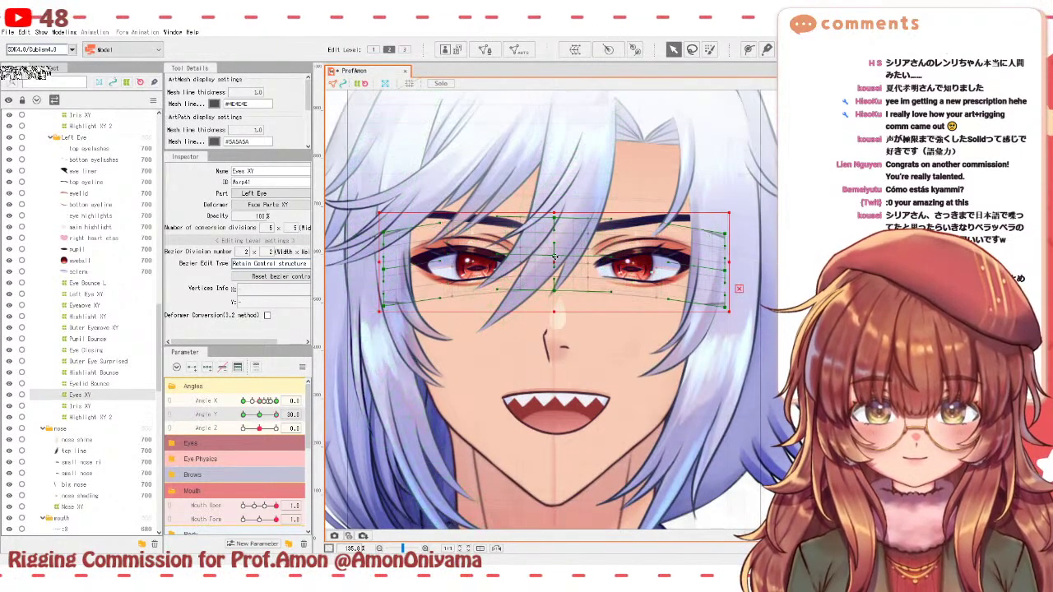
pyautogui.scroll(3, 554, 256)
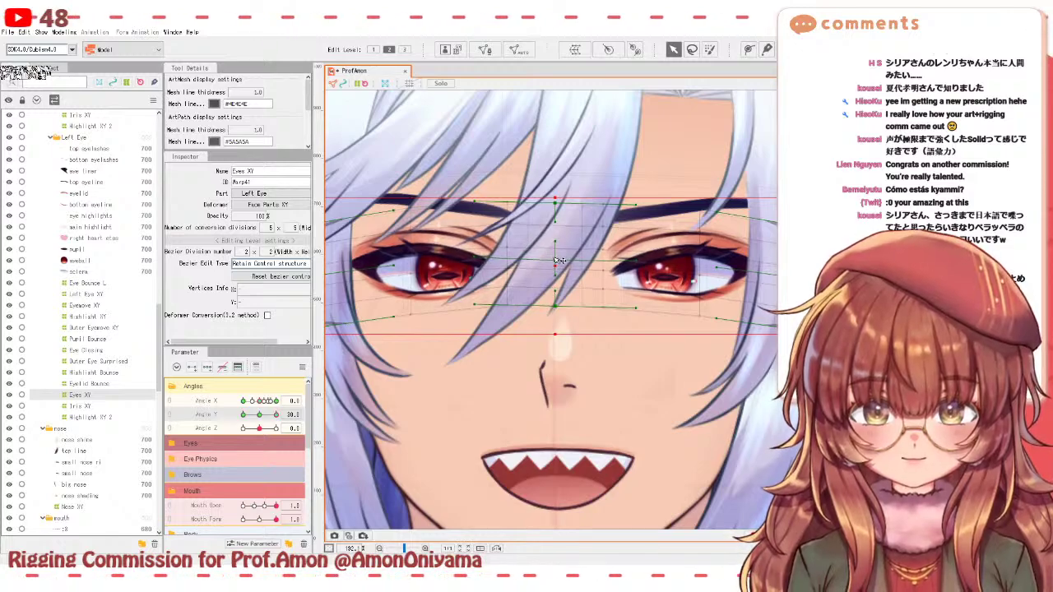
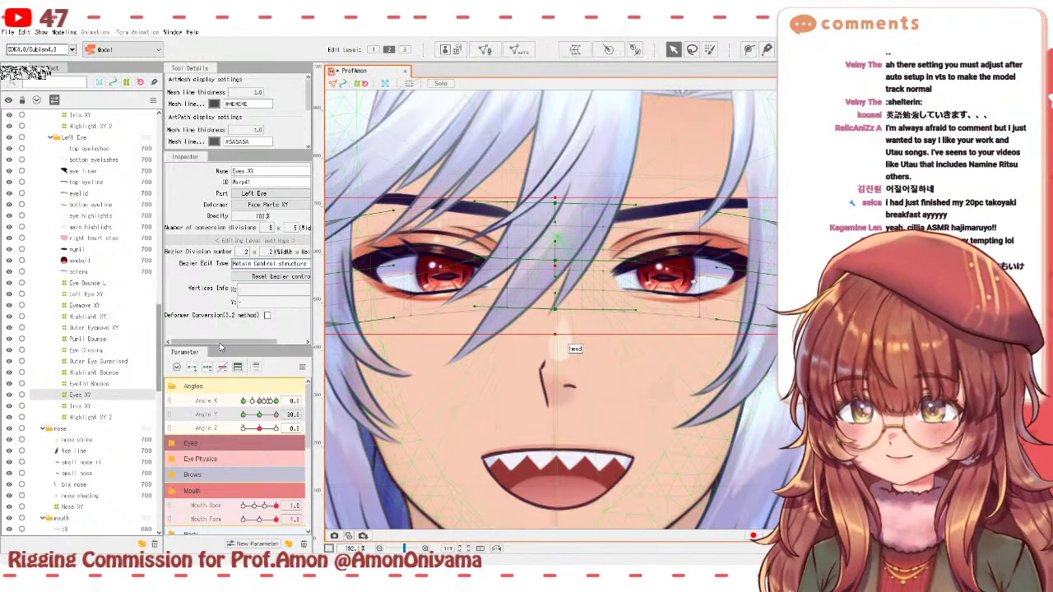
pyautogui.moveTo(276, 413)
pyautogui.mouseDown()
pyautogui.moveTo(245, 419)
pyautogui.moveTo(260, 416)
pyautogui.mouseUp()
# - Deselect everything, preview the whole head along Angle Y down to -30, and reset Angle Y to 0
pyautogui.scroll(-6, 512, 172)
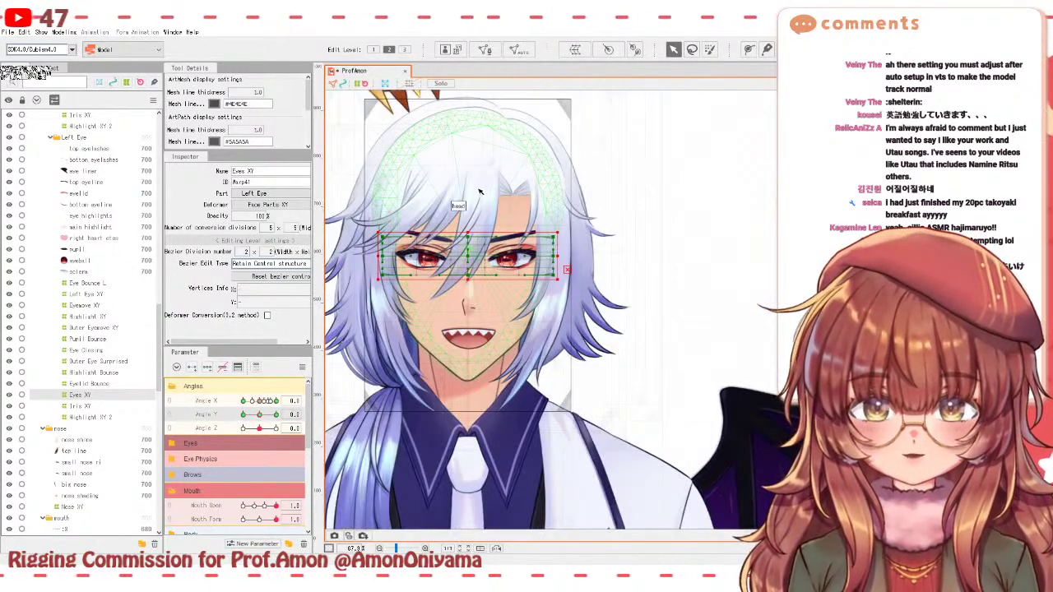
pyautogui.scroll(-2, 513, 172)
pyautogui.click(584, 176)
pyautogui.scroll(4, 510, 243)
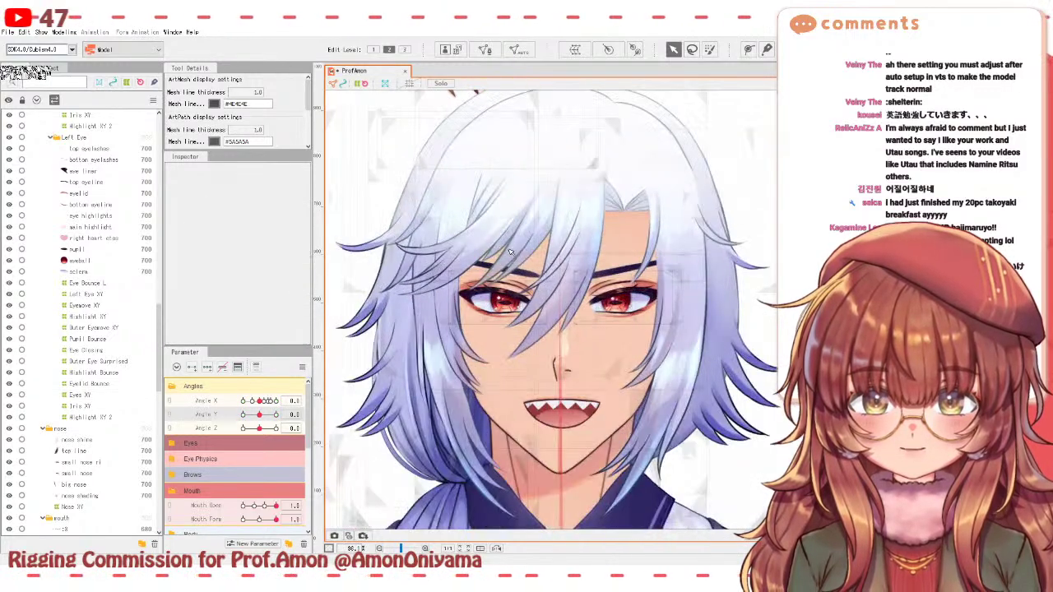
pyautogui.moveTo(272, 420)
pyautogui.mouseDown()
pyautogui.moveTo(283, 414)
pyautogui.moveTo(259, 415)
pyautogui.mouseUp()
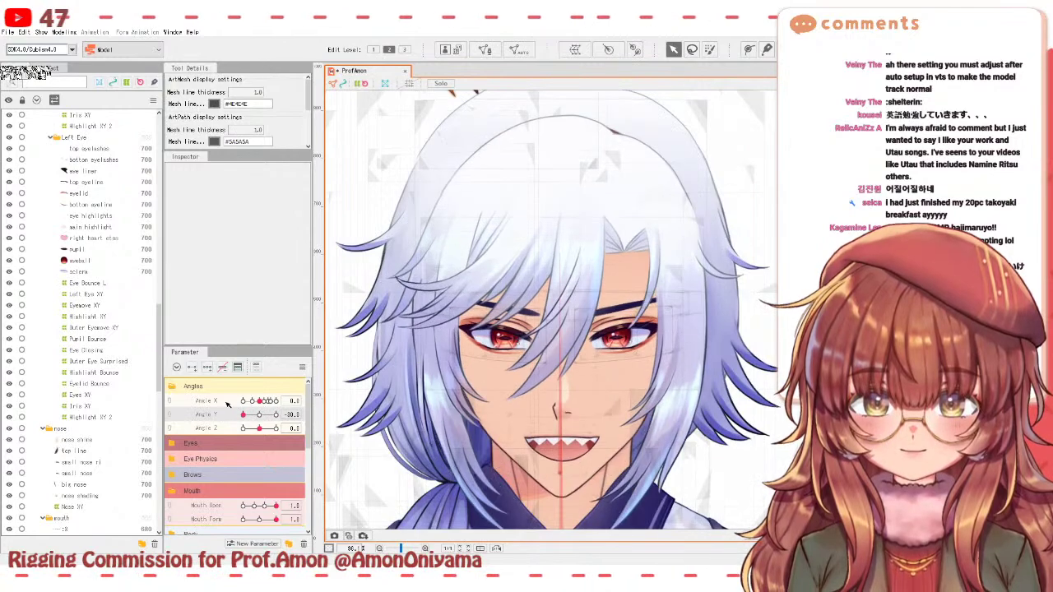
pyautogui.click(258, 414)
pyautogui.scroll(-6, 66, 395)
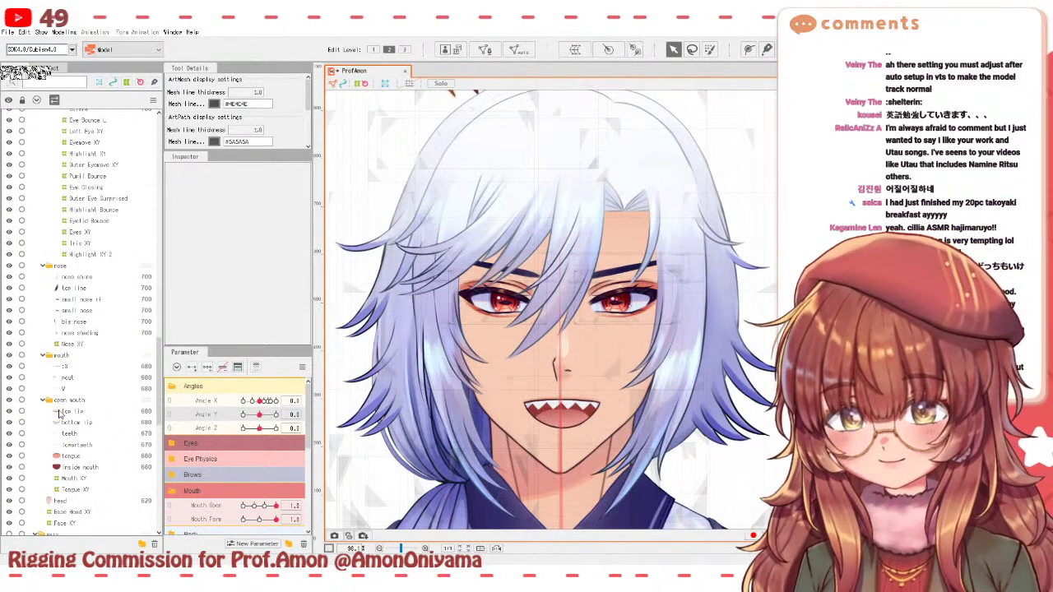
# - Select the Bangs L XY deformer, check it at Angle Y -30, and lower its inner-edge middle control point at Angle Y 30
pyautogui.scroll(-2, 69, 401)
pyautogui.scroll(-2, 20, 445)
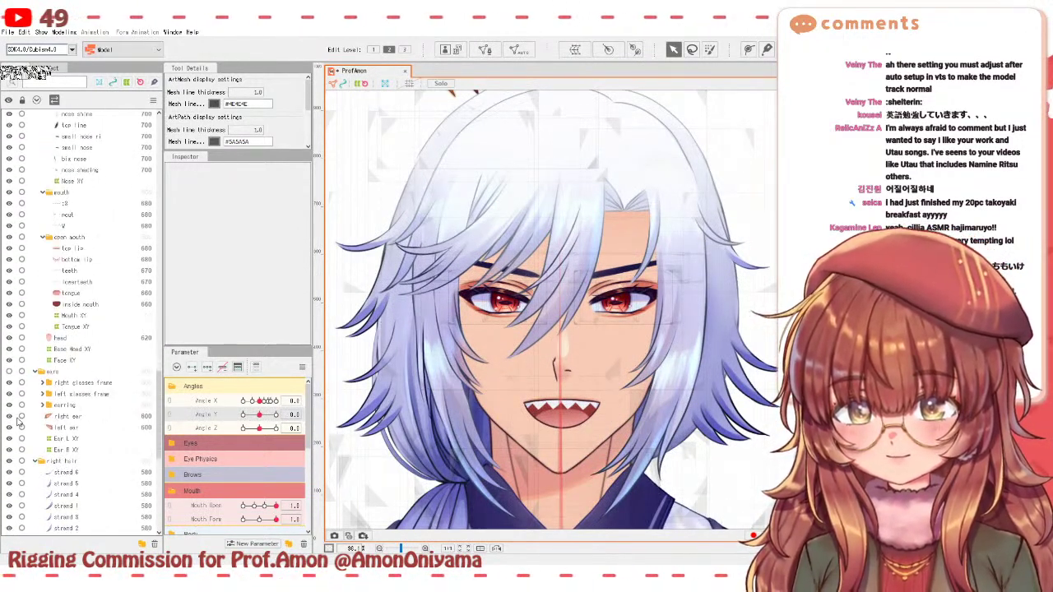
pyautogui.scroll(10, 56, 382)
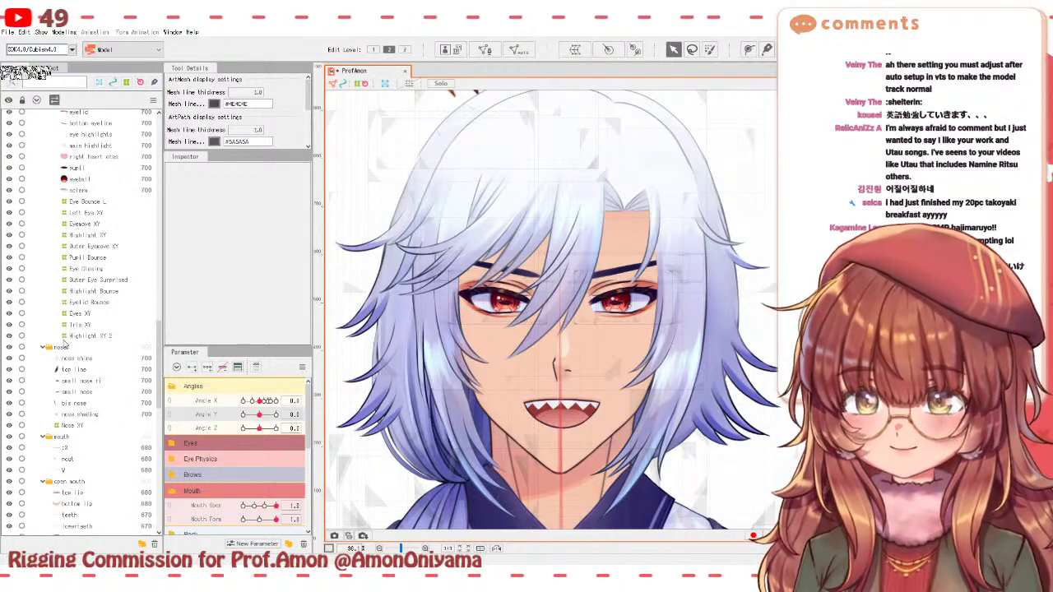
pyautogui.scroll(6, 60, 325)
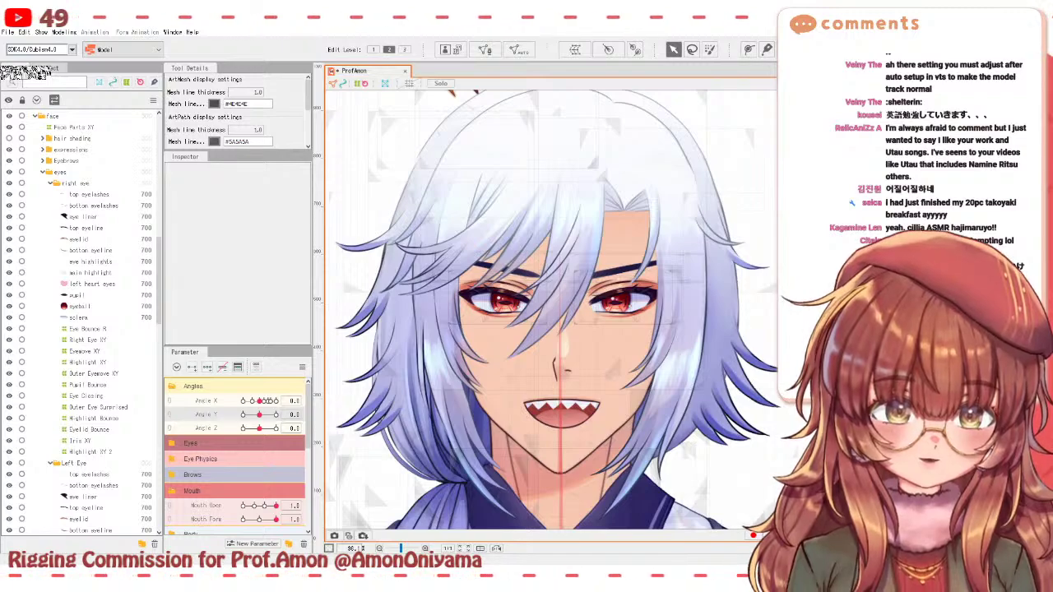
pyautogui.click(667, 287)
pyautogui.click(668, 288)
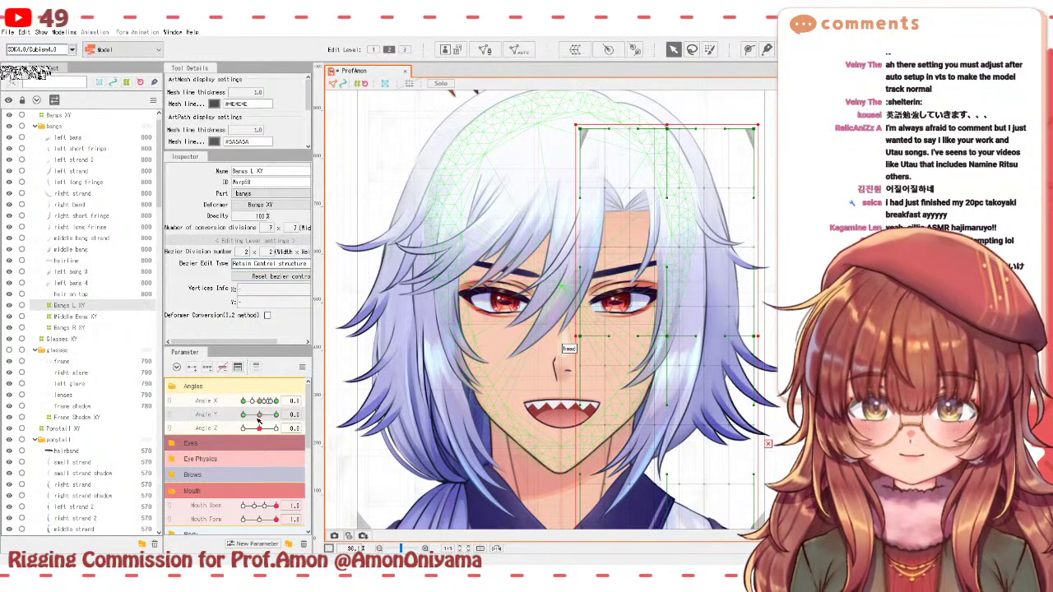
pyautogui.moveTo(260, 414); pyautogui.dragTo(234, 415)
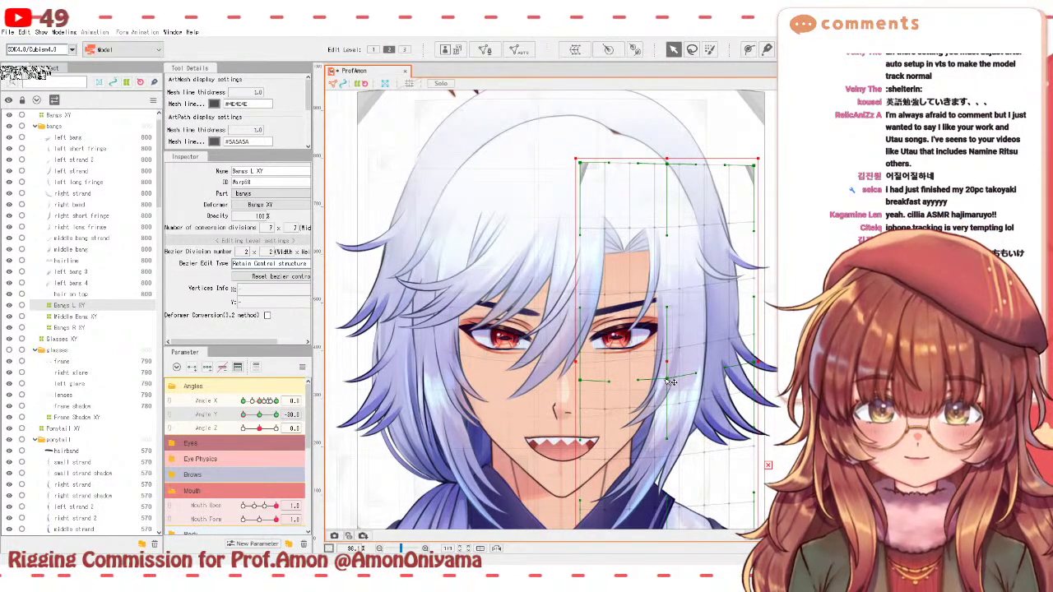
pyautogui.moveTo(234, 415); pyautogui.dragTo(277, 414)
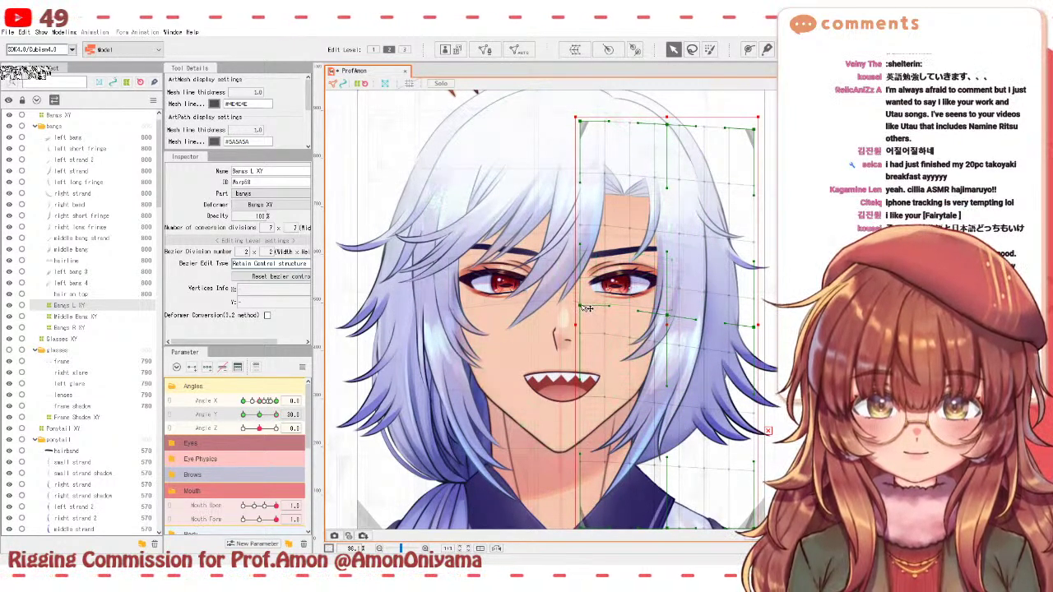
pyautogui.moveTo(584, 308); pyautogui.dragTo(586, 330)
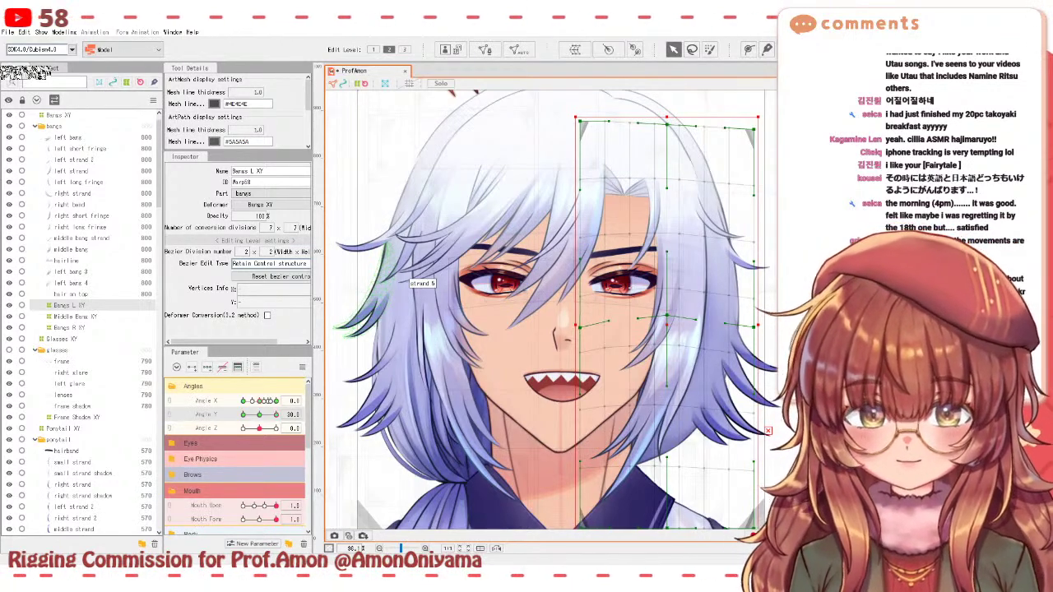
# - Raise the centre and top-middle control points of Bangs L XY slightly at Angle Y 30 to curve the grid
pyautogui.moveTo(275, 419)
pyautogui.mouseDown()
pyautogui.moveTo(232, 417)
pyautogui.moveTo(279, 415)
pyautogui.mouseUp()
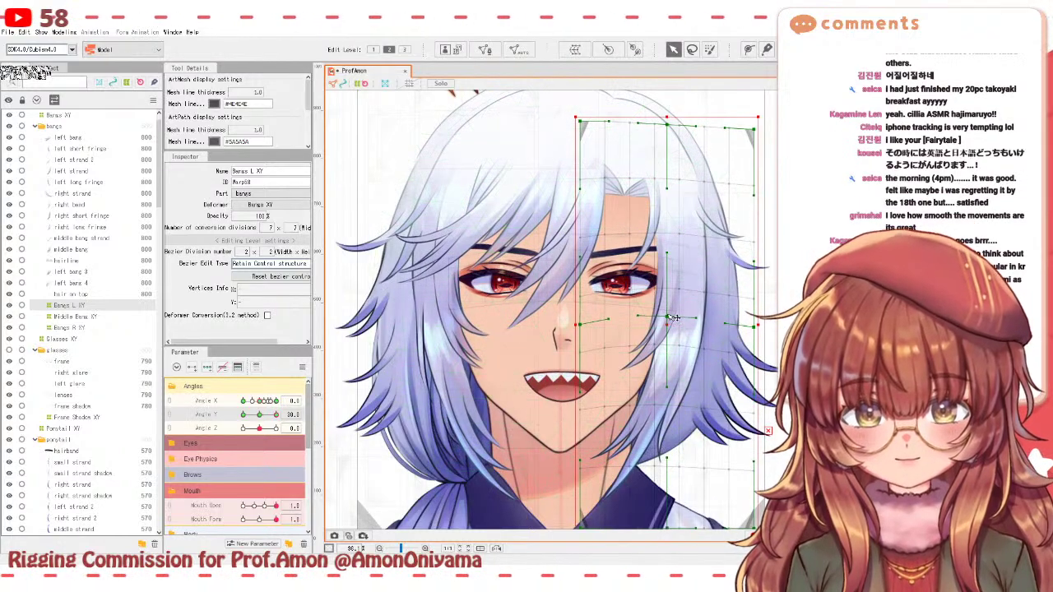
pyautogui.moveTo(277, 416); pyautogui.dragTo(278, 415)
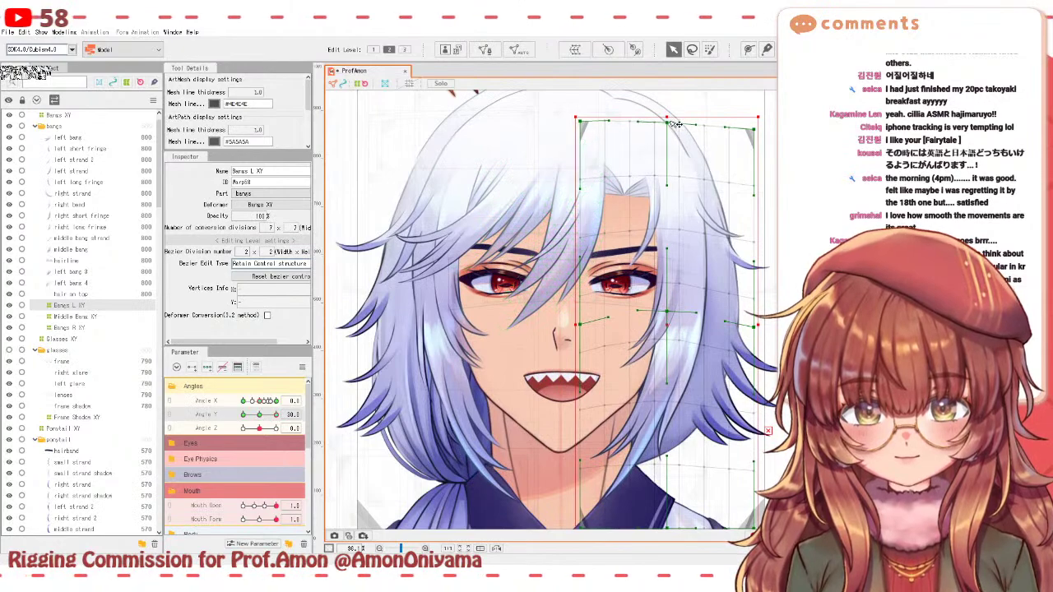
pyautogui.moveTo(673, 124); pyautogui.dragTo(670, 123)
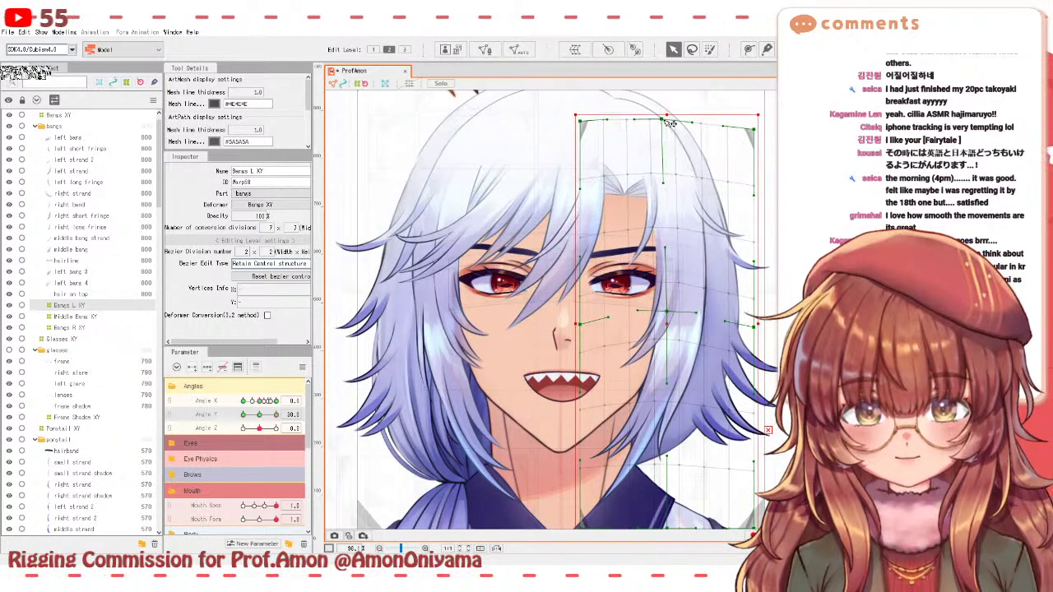
pyautogui.hotkey('ctrl', 'z')
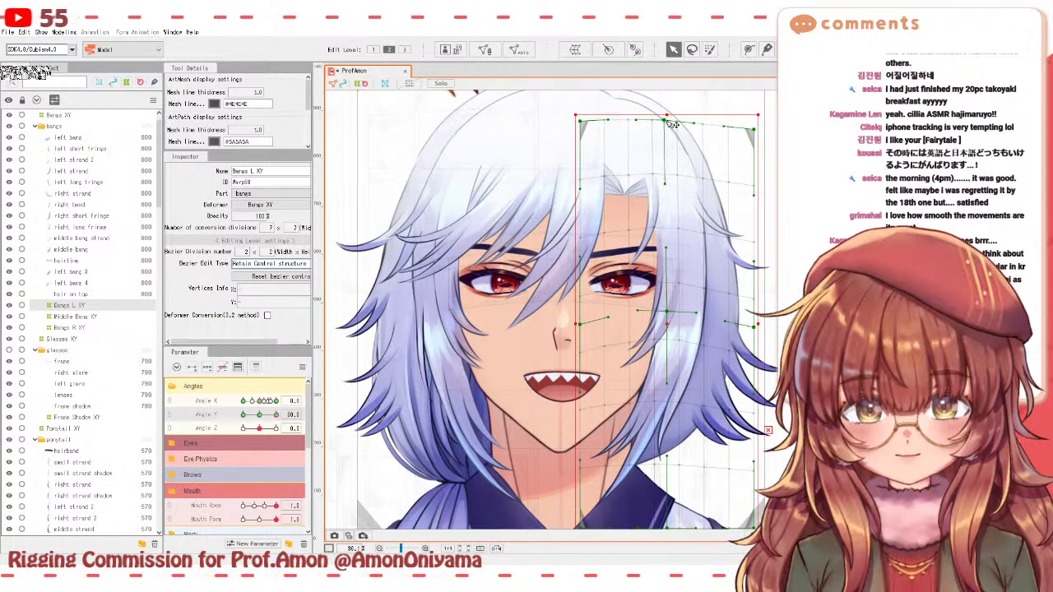
pyautogui.click(711, 182)
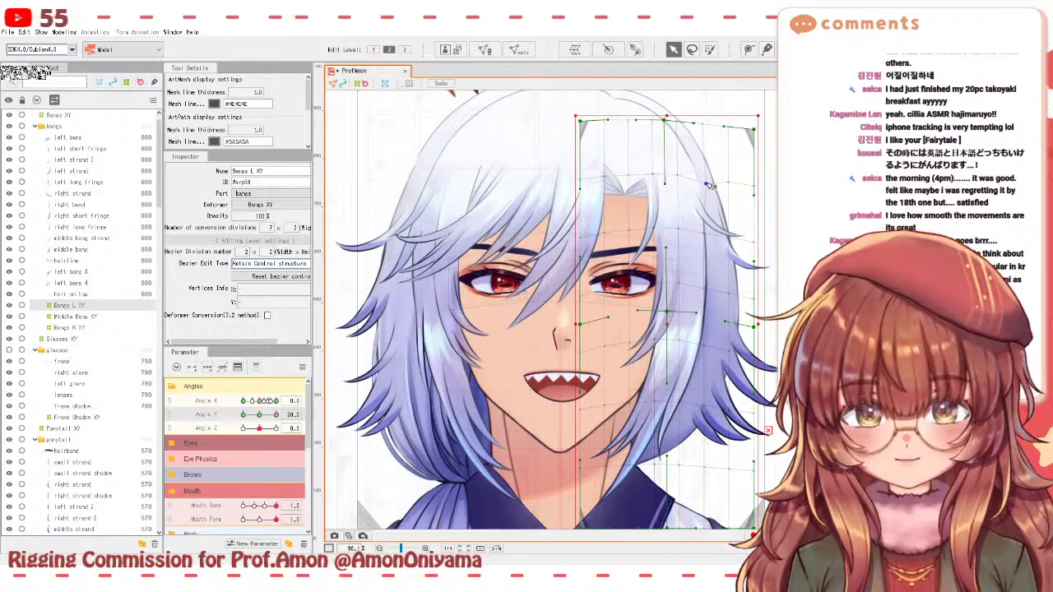
# - Lower the top-middle control point of Bangs L XY and adjust the nearby grid point at Angle Y -30, then return Angle Y to 0
pyautogui.moveTo(276, 414); pyautogui.dragTo(235, 420)
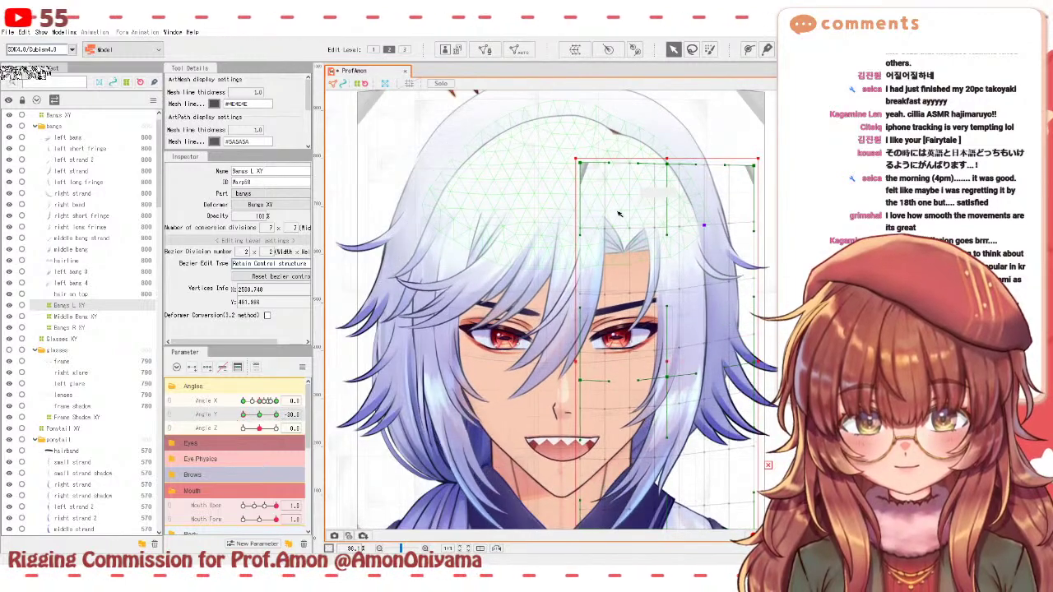
pyautogui.moveTo(666, 164); pyautogui.dragTo(663, 170)
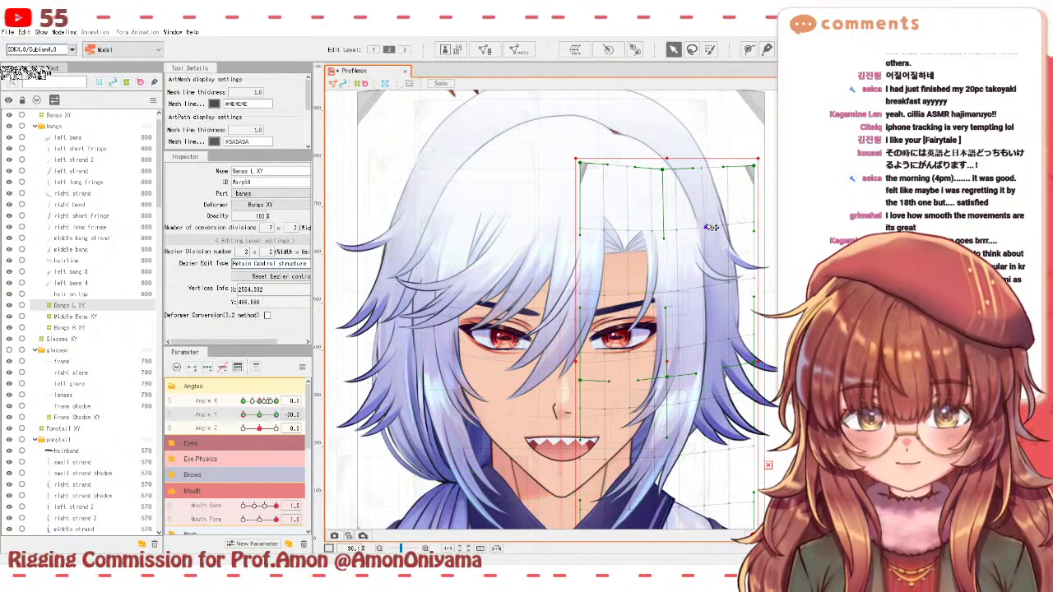
pyautogui.moveTo(243, 415)
pyautogui.mouseDown()
pyautogui.moveTo(283, 409)
pyautogui.moveTo(244, 414)
pyautogui.mouseUp()
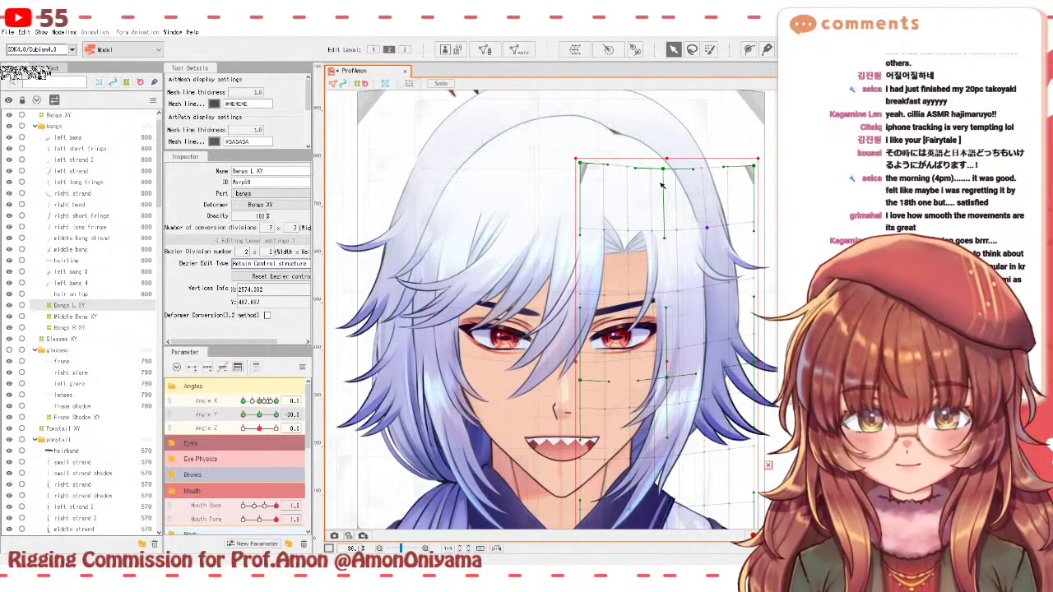
pyautogui.scroll(5, 662, 185)
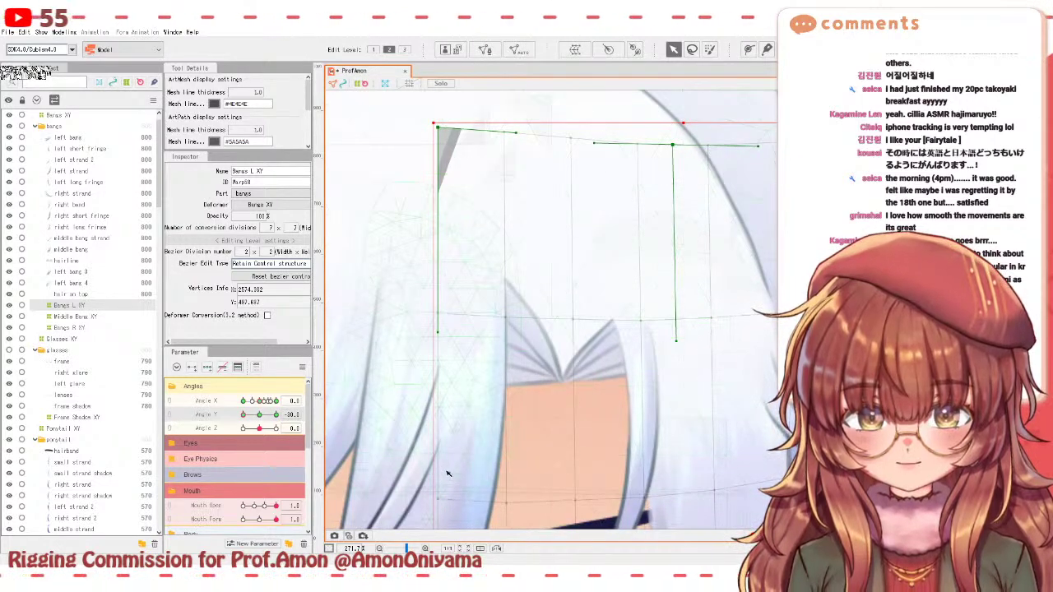
pyautogui.scroll(-5, 449, 474)
pyautogui.scroll(-1, 516, 379)
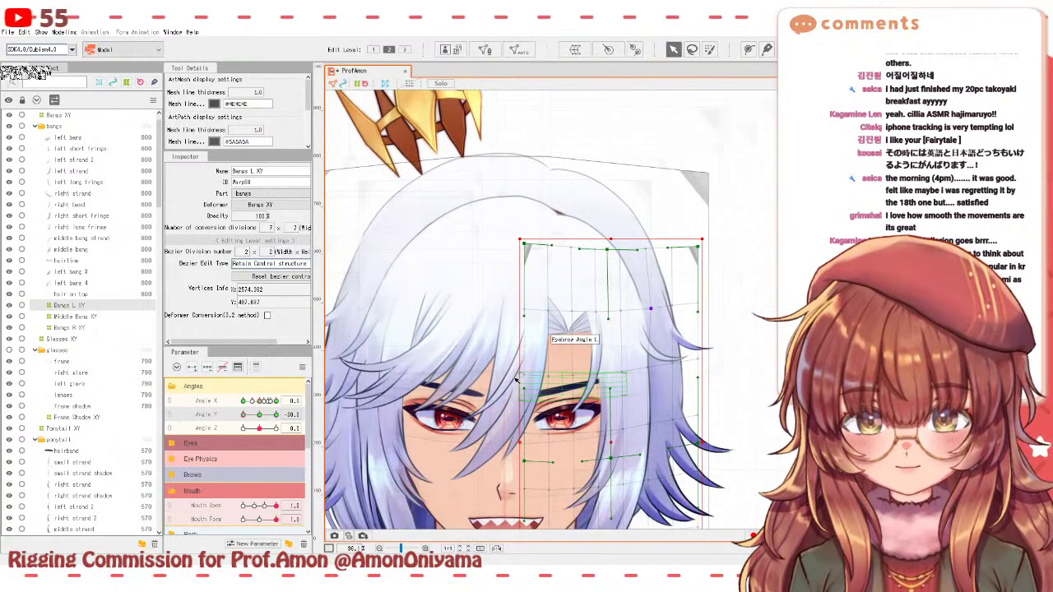
pyautogui.moveTo(244, 415); pyautogui.dragTo(260, 413)
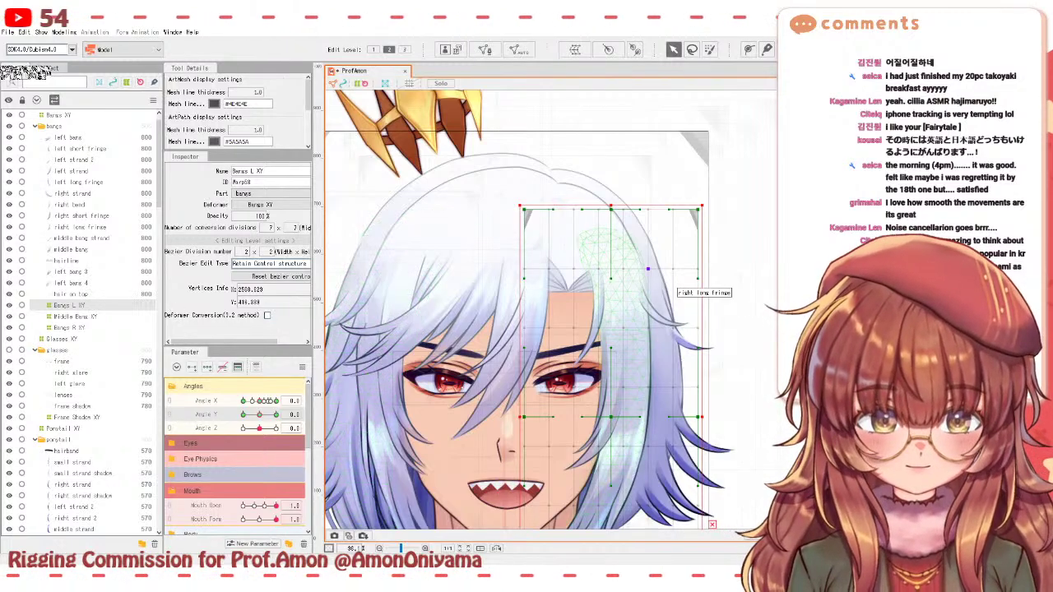
# - Select the Middle Bangs XY deformer, check it at Angle Y -30, and raise its centre control point at Angle Y 30
pyautogui.click(526, 300)
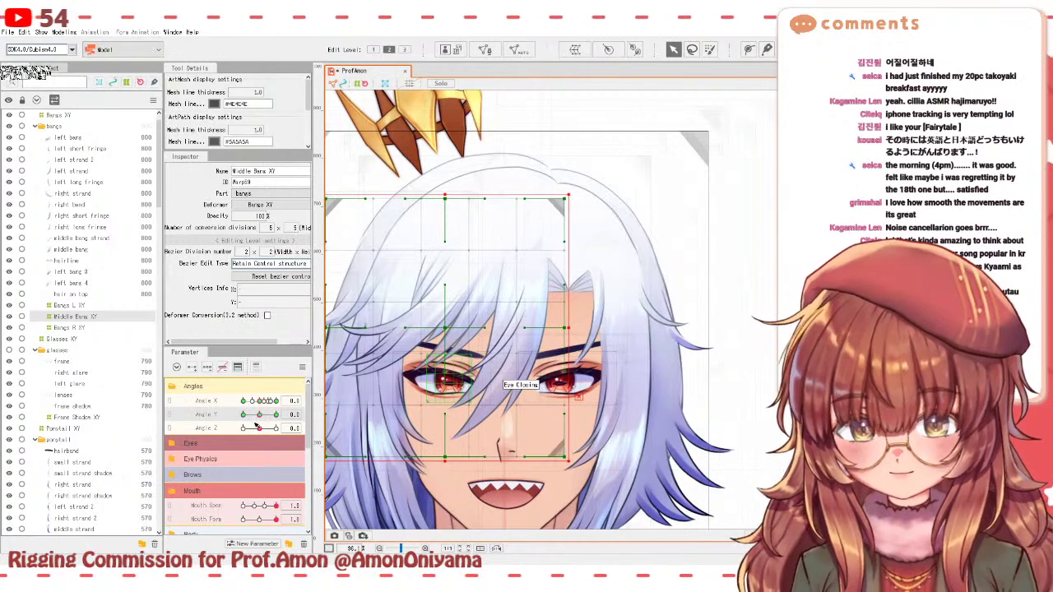
pyautogui.moveTo(260, 415)
pyautogui.mouseDown()
pyautogui.moveTo(232, 420)
pyautogui.moveTo(262, 416)
pyautogui.moveTo(242, 415)
pyautogui.mouseUp()
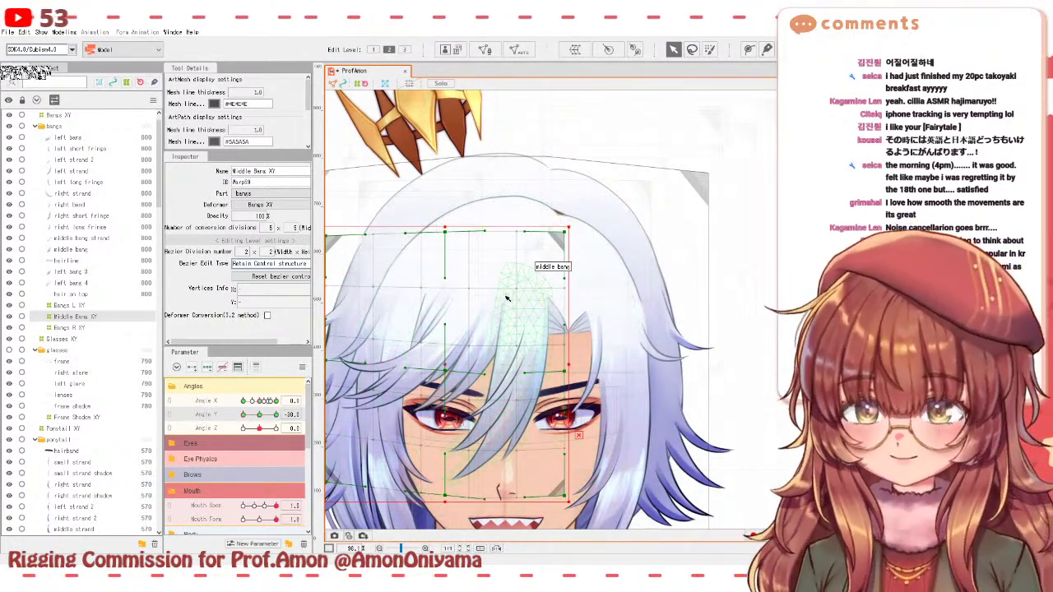
pyautogui.moveTo(243, 416)
pyautogui.mouseDown()
pyautogui.moveTo(276, 416)
pyautogui.moveTo(243, 415)
pyautogui.mouseUp()
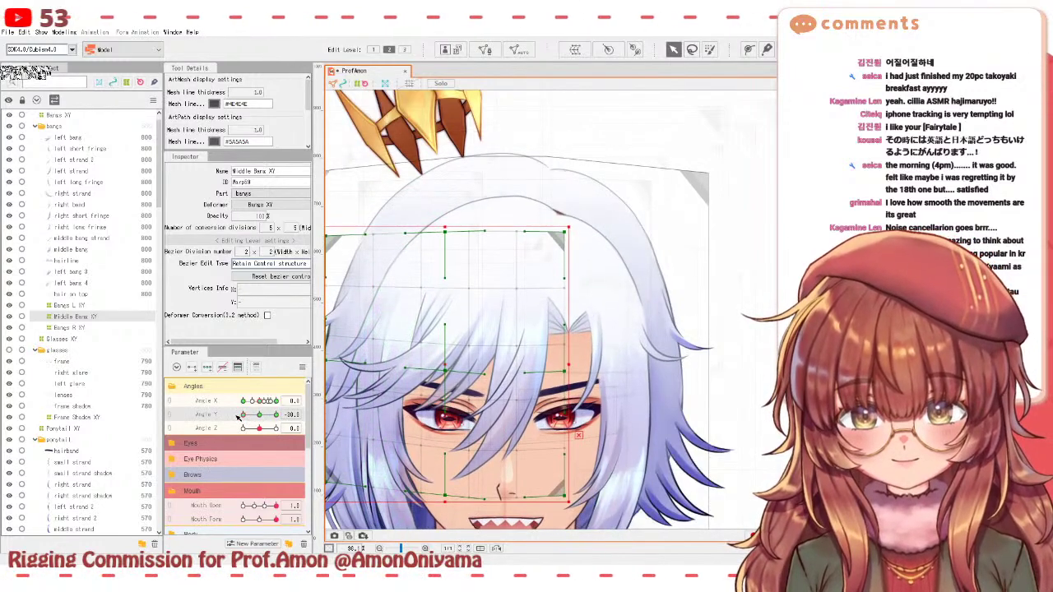
pyautogui.moveTo(499, 424); pyautogui.dragTo(576, 402)
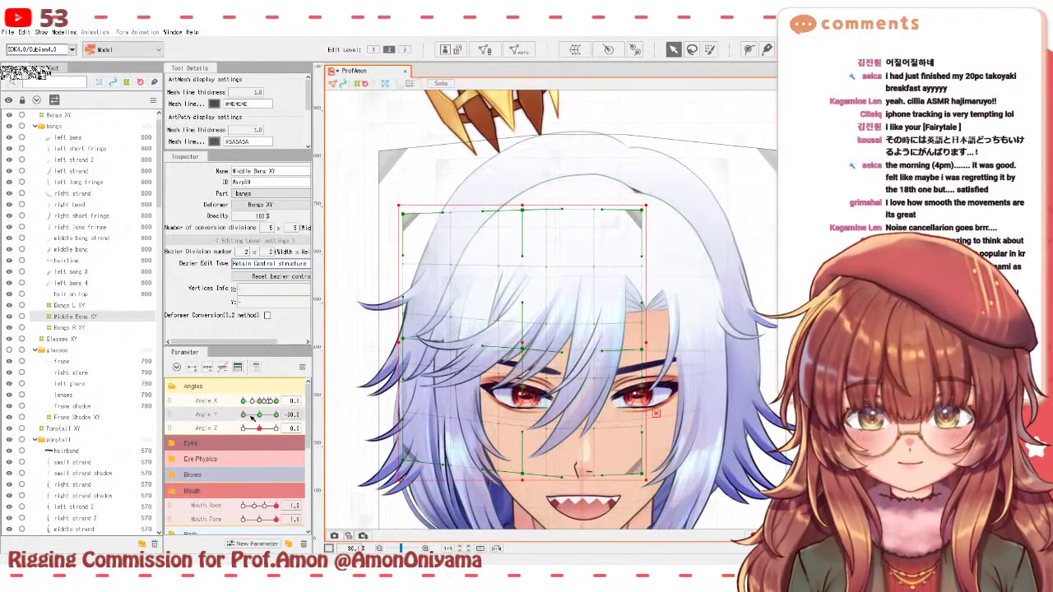
pyautogui.moveTo(245, 415); pyautogui.dragTo(282, 416)
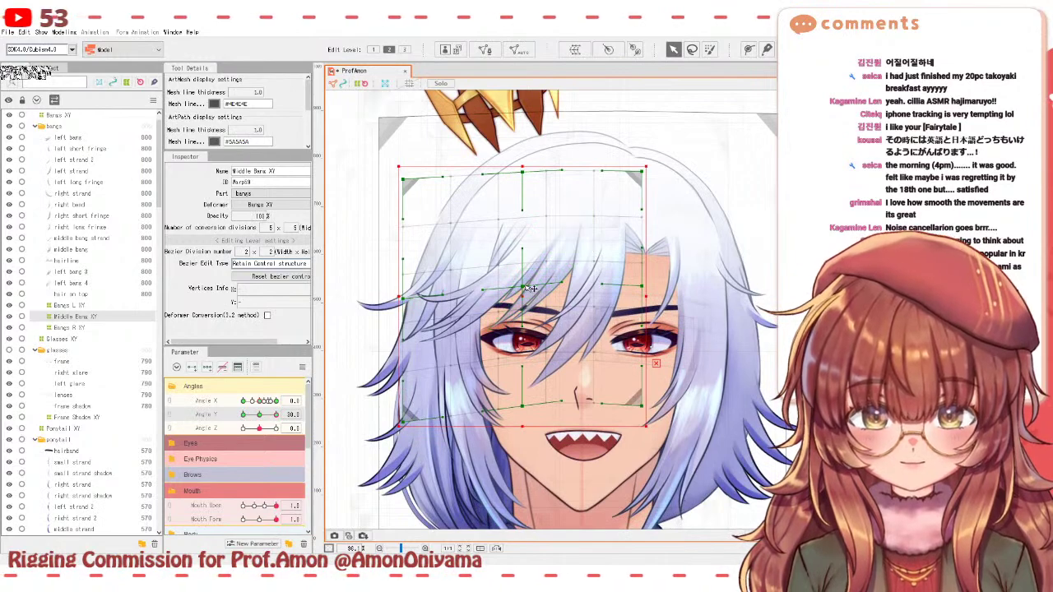
pyautogui.moveTo(523, 287); pyautogui.dragTo(524, 279)
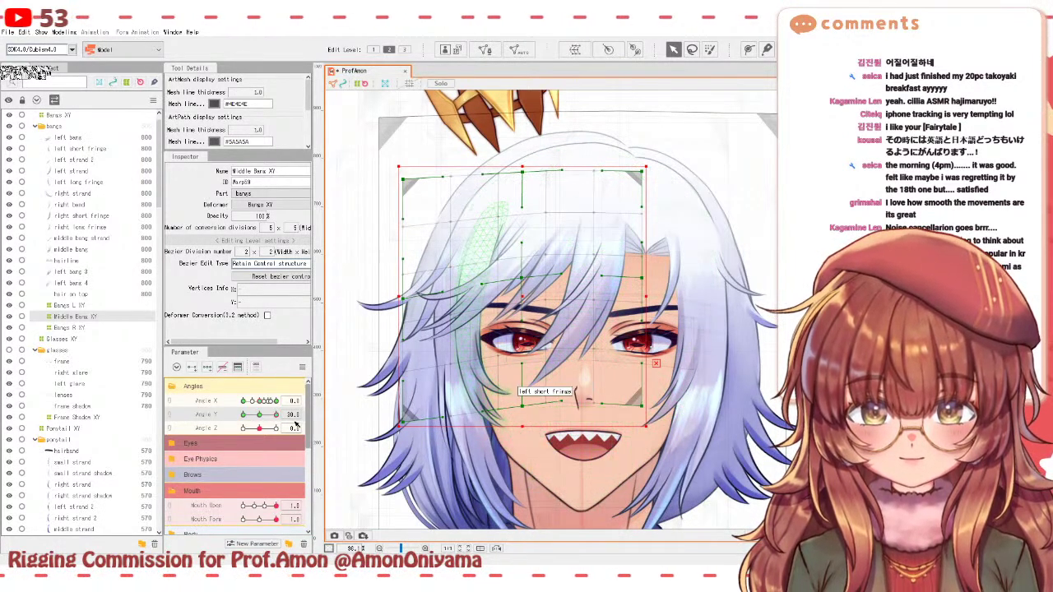
pyautogui.moveTo(276, 415)
pyautogui.mouseDown()
pyautogui.moveTo(262, 415)
pyautogui.moveTo(275, 415)
pyautogui.mouseUp()
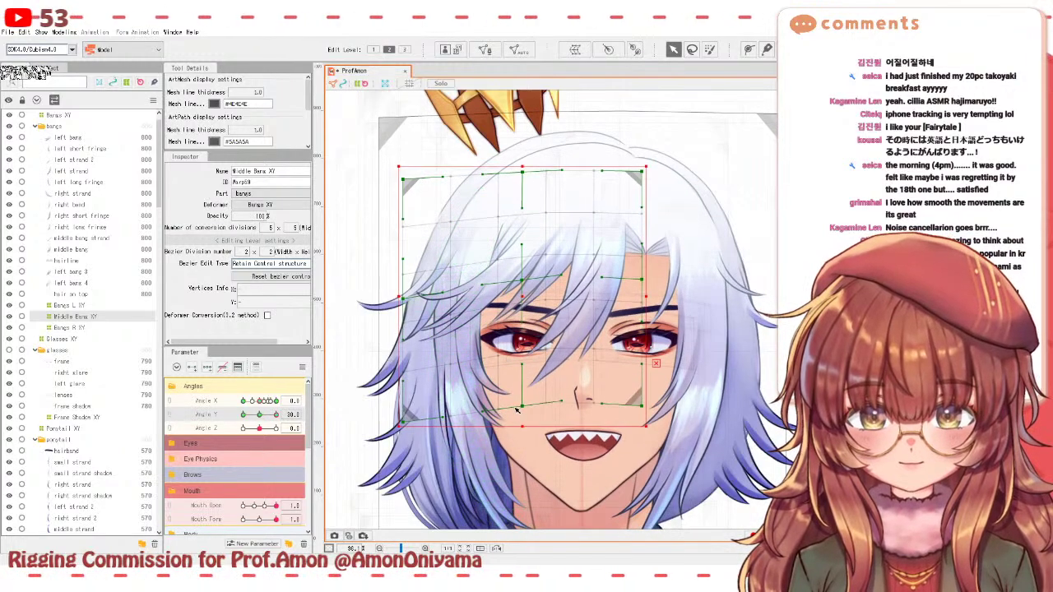
# - Raise the bottom-middle and outer-edge control points of Middle Bangs XY and refine its centre point at Angle Y 30
pyautogui.moveTo(521, 409); pyautogui.dragTo(526, 398)
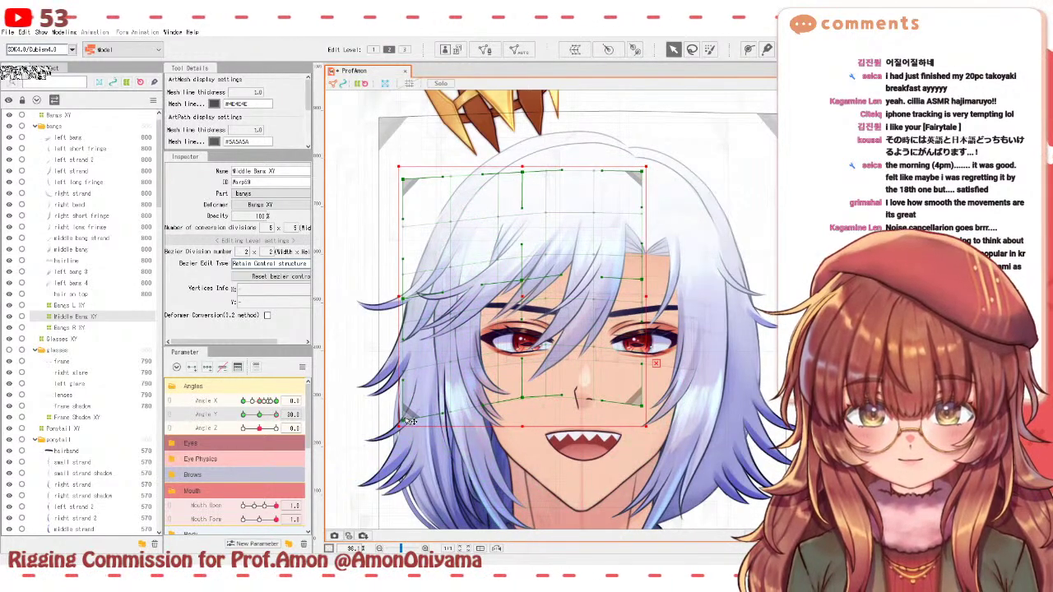
pyautogui.hotkey('ctrl', 'z')
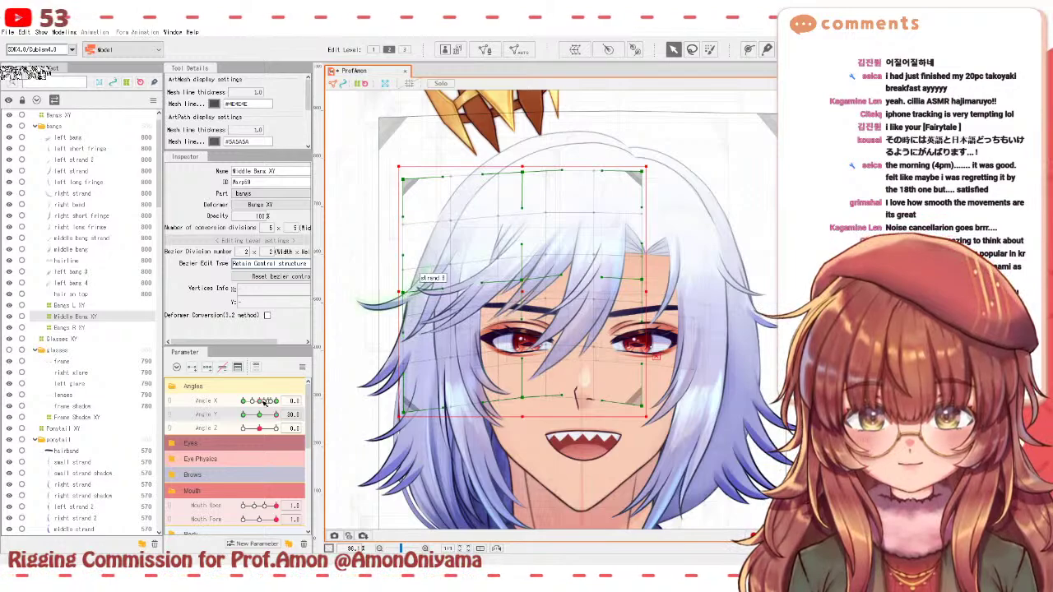
pyautogui.moveTo(276, 415)
pyautogui.mouseDown()
pyautogui.moveTo(260, 415)
pyautogui.moveTo(275, 415)
pyautogui.mouseUp()
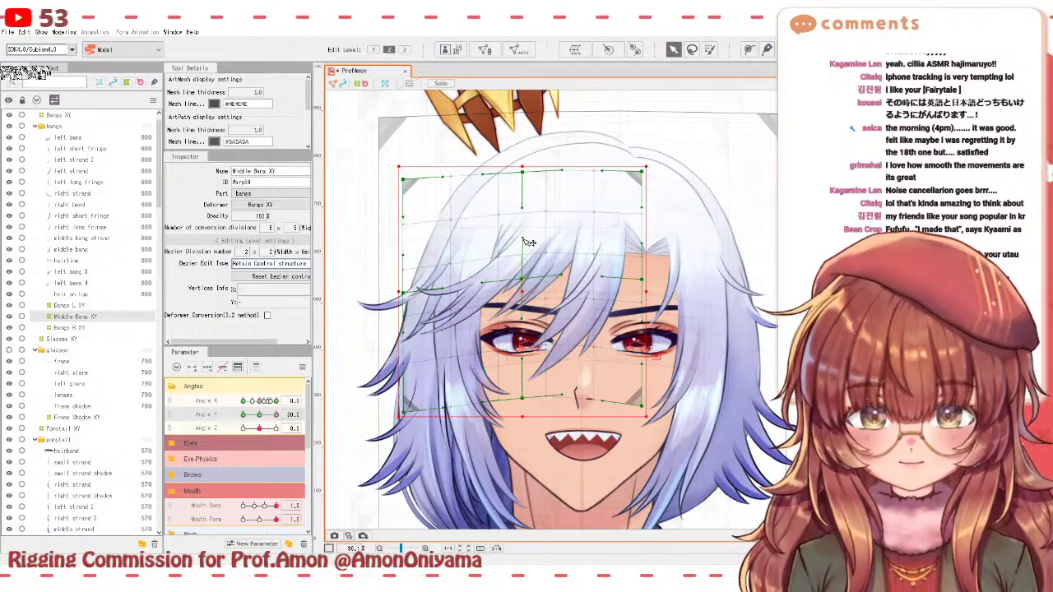
pyautogui.moveTo(529, 282); pyautogui.dragTo(527, 241)
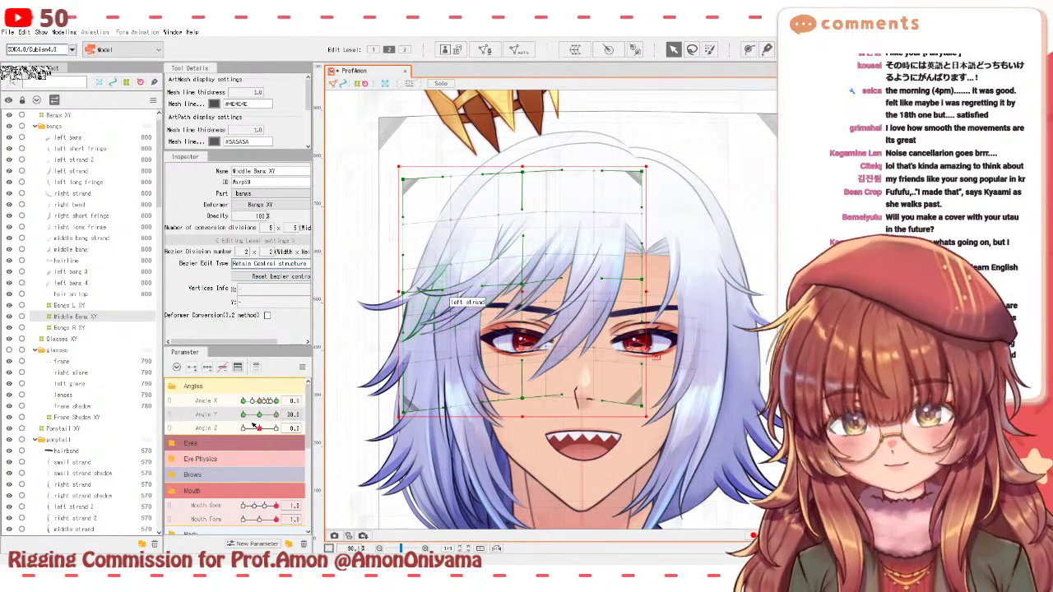
pyautogui.moveTo(275, 415)
pyautogui.mouseDown()
pyautogui.moveTo(236, 412)
pyautogui.moveTo(280, 408)
pyautogui.mouseUp()
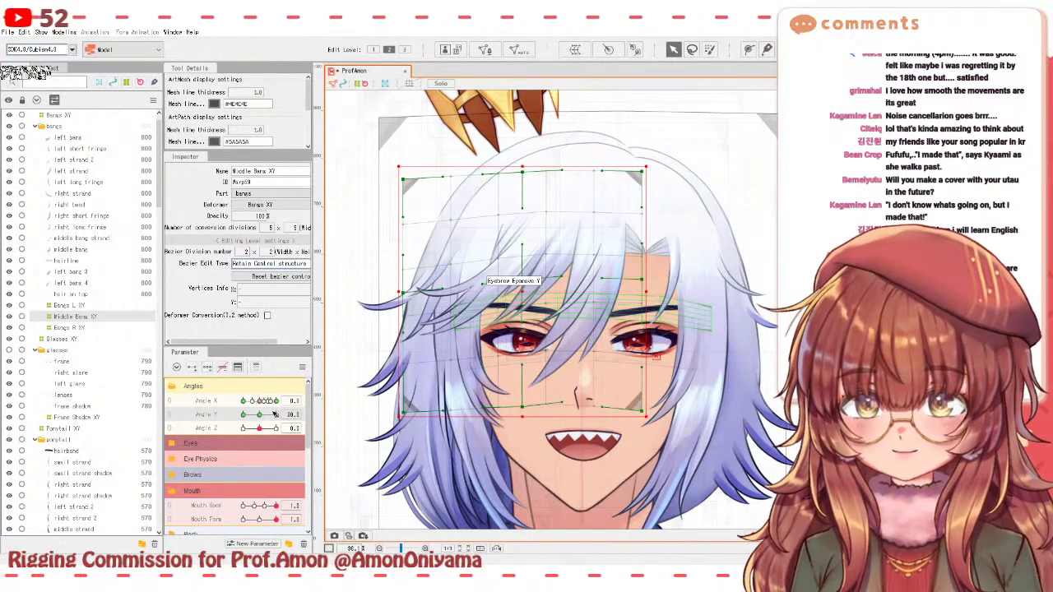
# - Lower the outer-edge middle control point of Middle Bangs XY slightly at Angle Y -30, then reset Angle Y to 0
pyautogui.moveTo(276, 419); pyautogui.dragTo(237, 414)
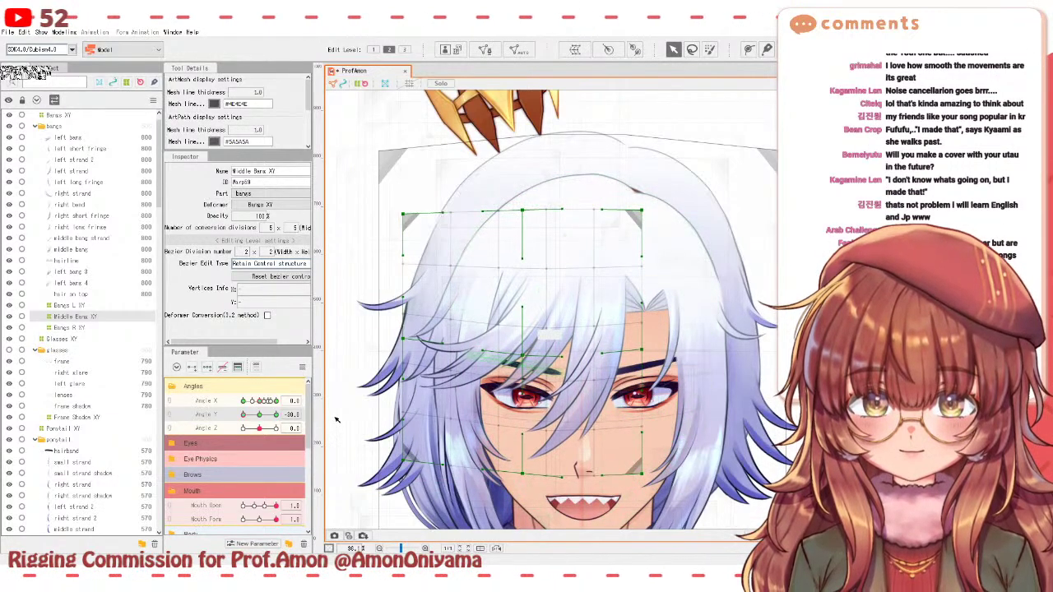
pyautogui.moveTo(262, 416)
pyautogui.mouseDown()
pyautogui.moveTo(246, 413)
pyautogui.moveTo(275, 412)
pyautogui.moveTo(246, 413)
pyautogui.moveTo(271, 402)
pyautogui.moveTo(242, 413)
pyautogui.mouseUp()
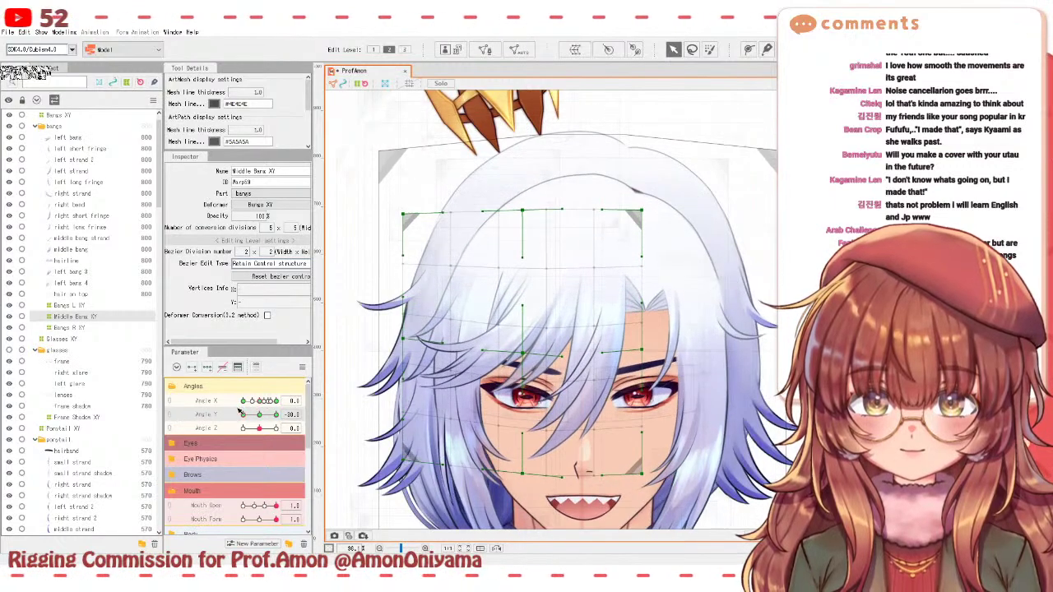
pyautogui.moveTo(403, 343); pyautogui.dragTo(403, 346)
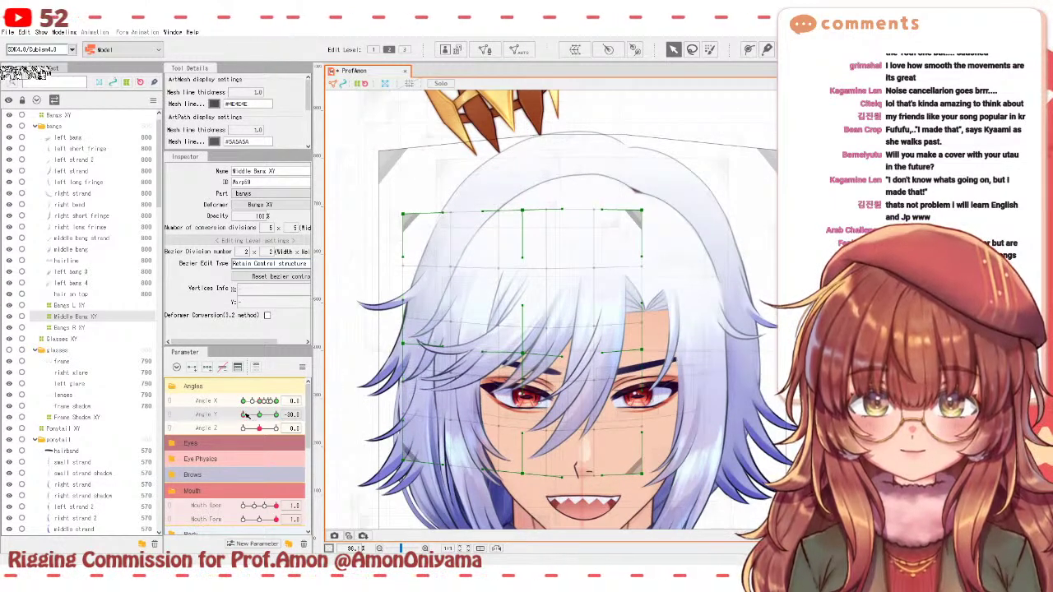
pyautogui.moveTo(245, 415)
pyautogui.mouseDown()
pyautogui.moveTo(281, 401)
pyautogui.moveTo(237, 416)
pyautogui.mouseUp()
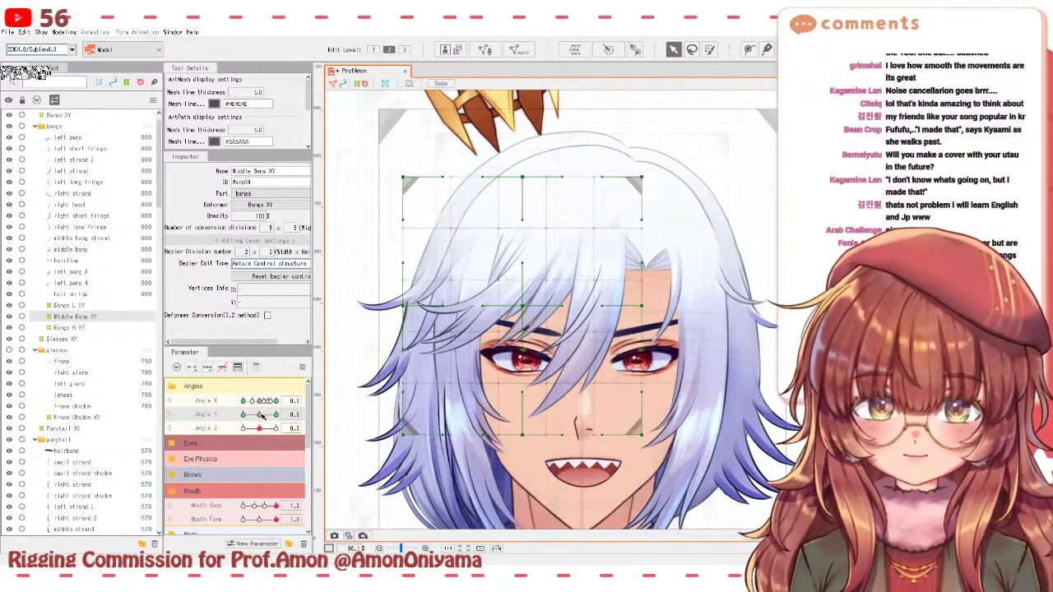
pyautogui.click(259, 414)
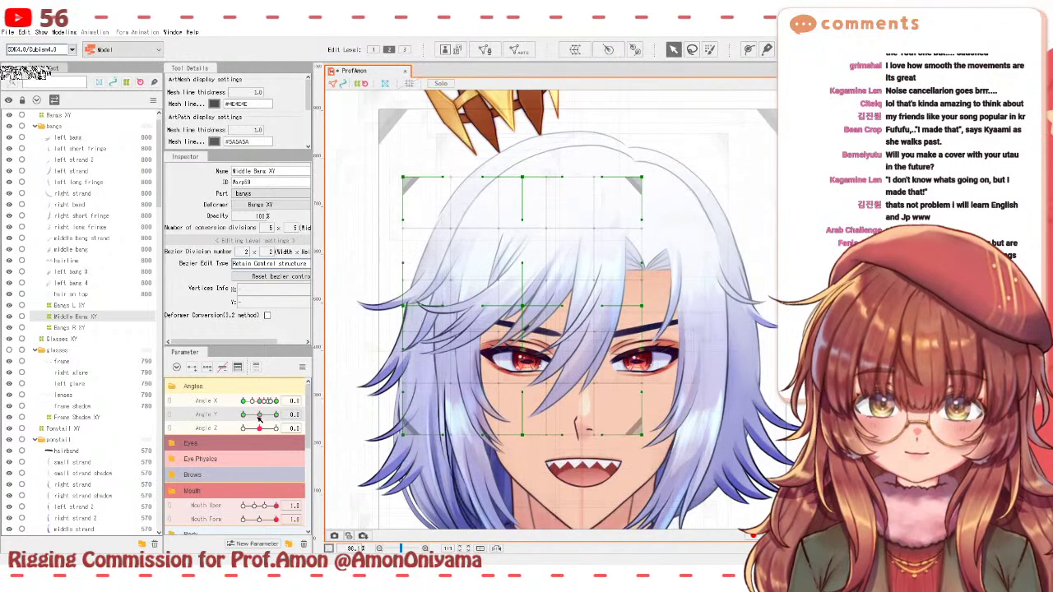
# - Select the Bangs R XY deformer and raise its outer-edge middle control point at Angle Y -30
pyautogui.click(69, 327)
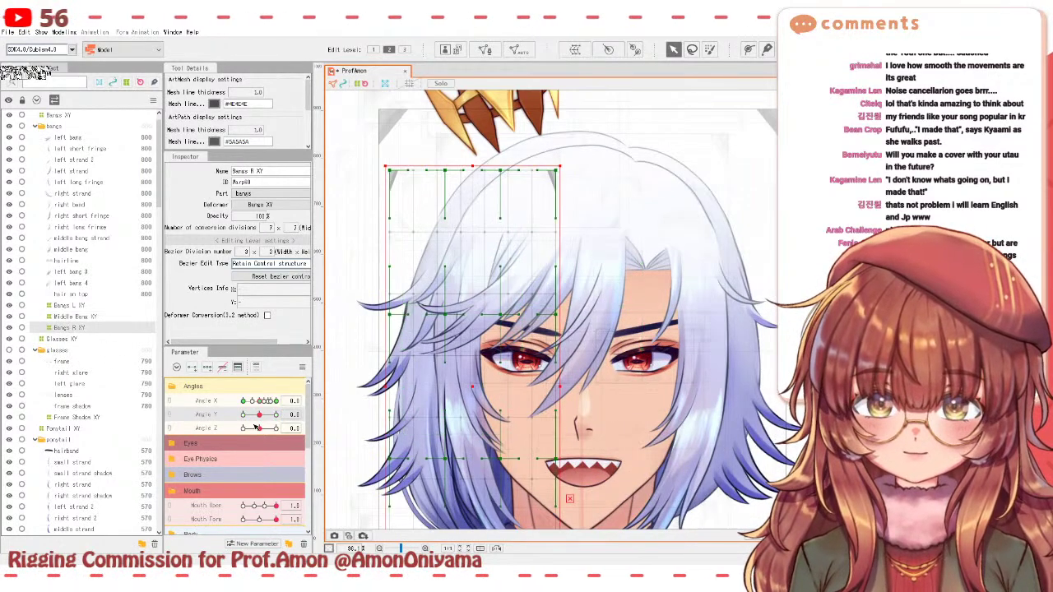
pyautogui.moveTo(260, 414); pyautogui.dragTo(226, 414)
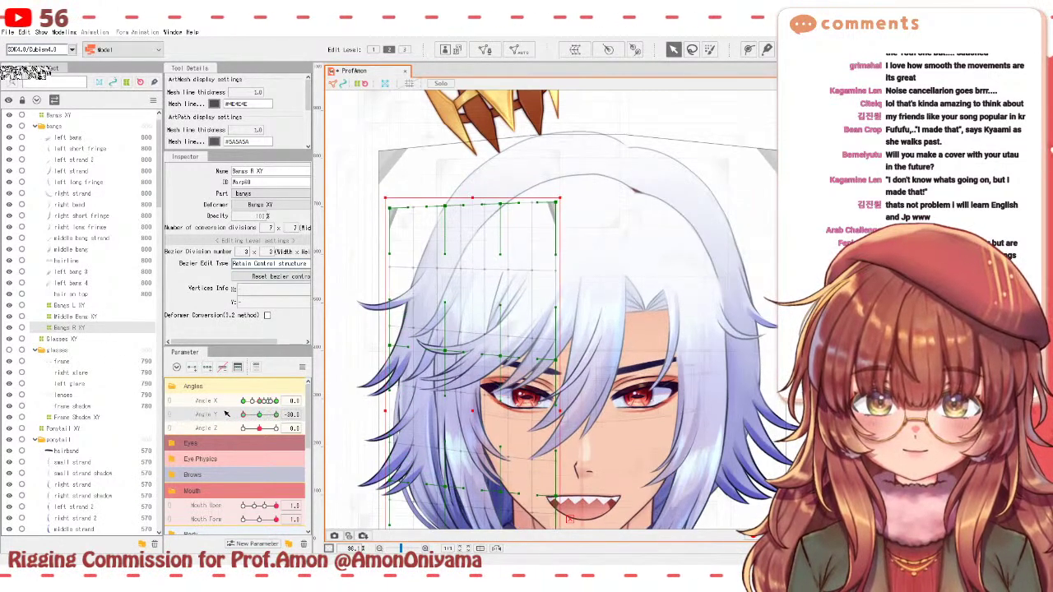
pyautogui.moveTo(505, 480); pyautogui.dragTo(489, 402)
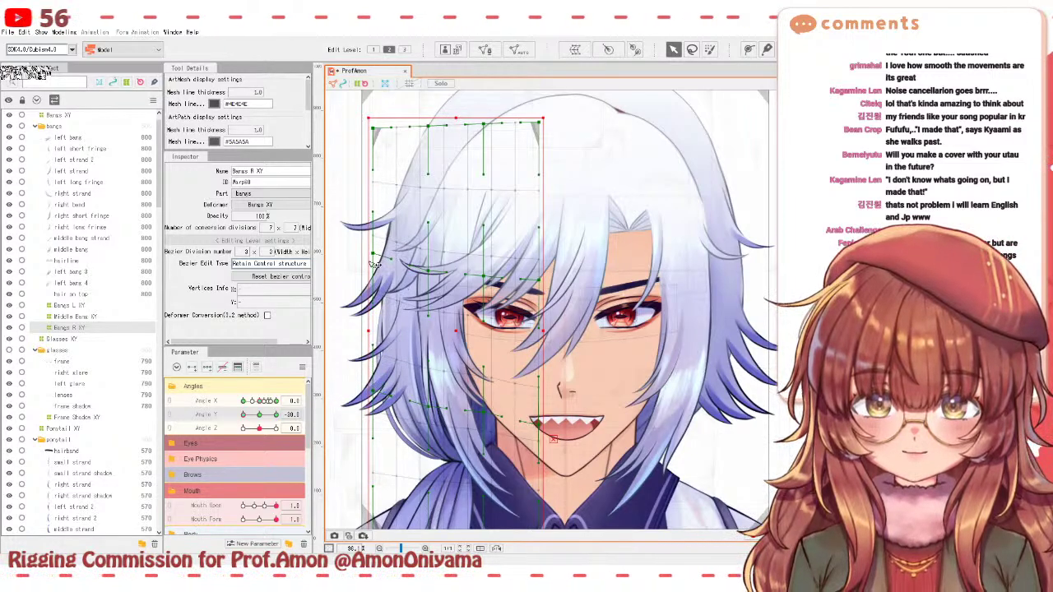
# - Adjust the lower outer-edge and inner-edge control points of Bangs R XY at Angle Y 30, then return Angle Y to 0
pyautogui.moveTo(250, 420); pyautogui.dragTo(275, 414)
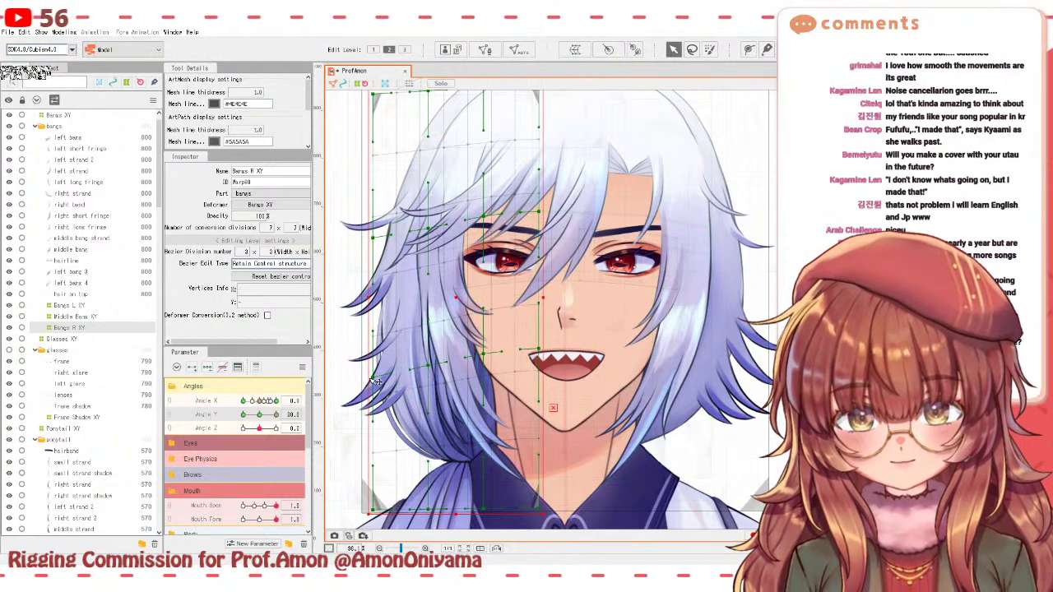
pyautogui.moveTo(276, 414)
pyautogui.mouseDown()
pyautogui.moveTo(243, 410)
pyautogui.moveTo(277, 414)
pyautogui.mouseUp()
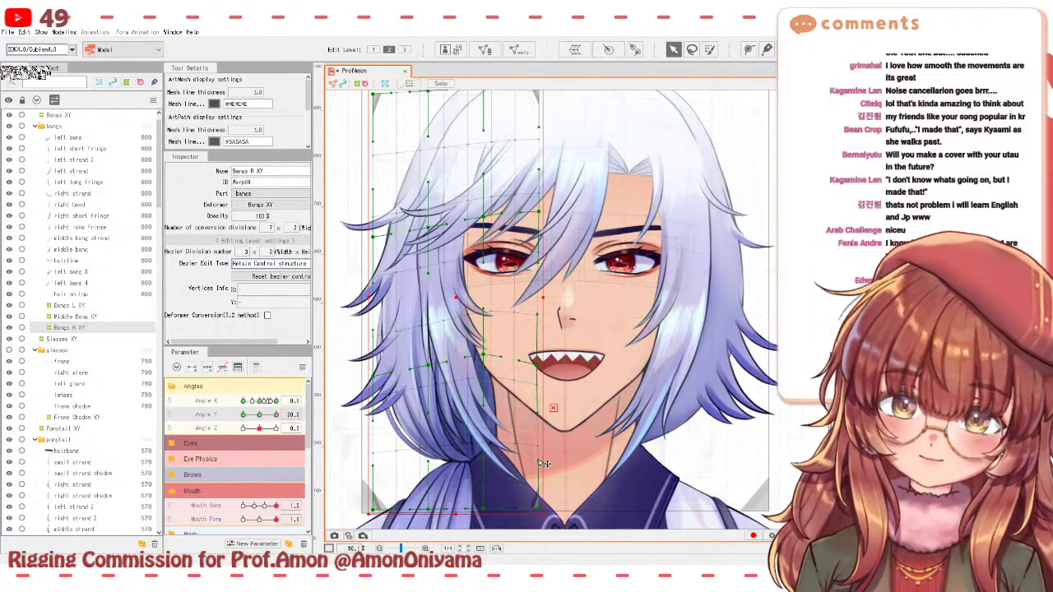
pyautogui.moveTo(274, 415)
pyautogui.mouseDown()
pyautogui.moveTo(257, 415)
pyautogui.moveTo(277, 414)
pyautogui.mouseUp()
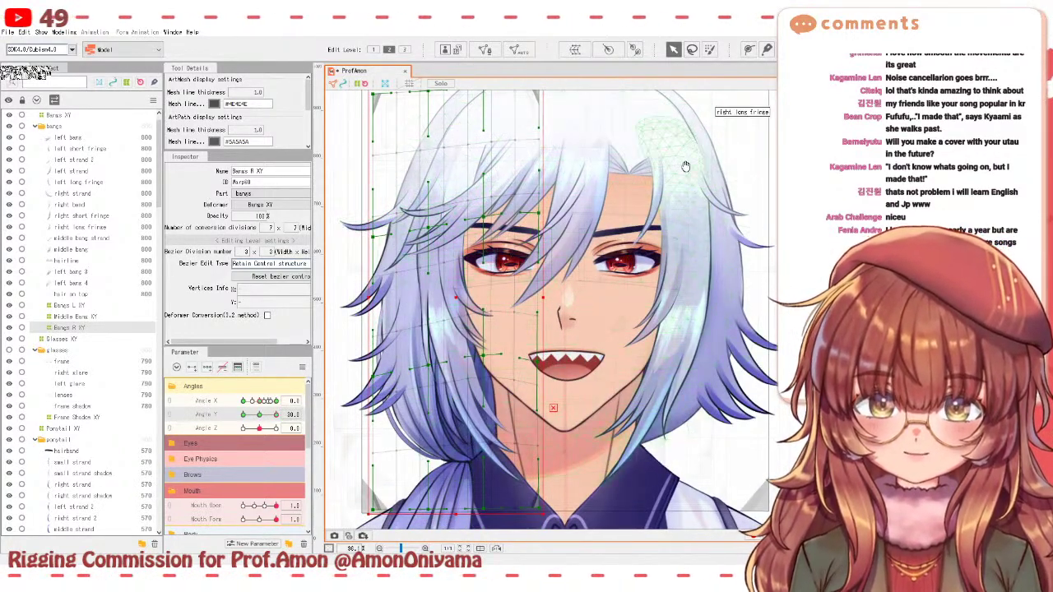
pyautogui.click(265, 414)
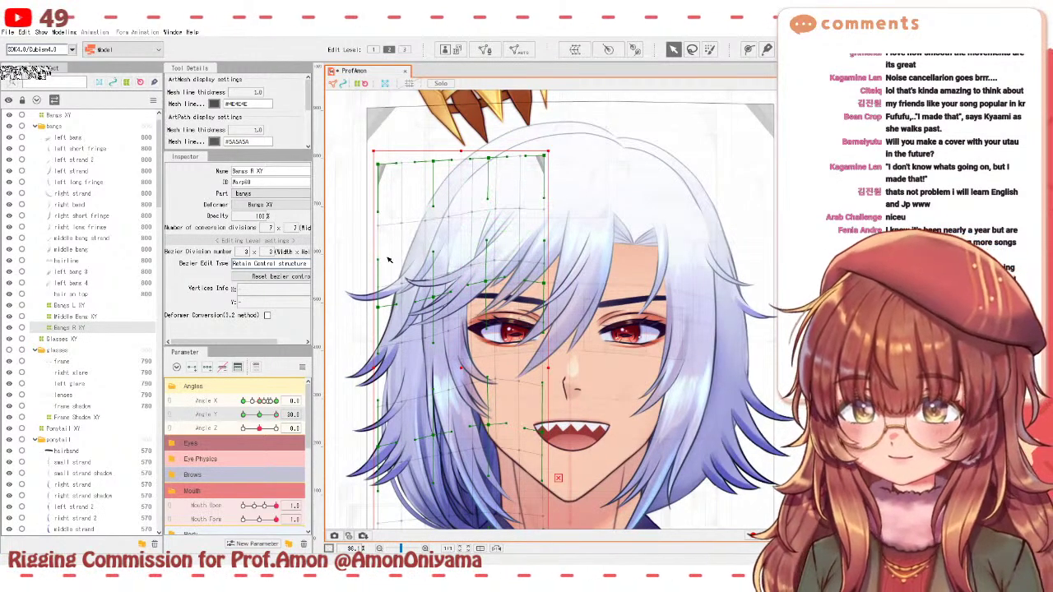
pyautogui.moveTo(275, 415)
pyautogui.mouseDown()
pyautogui.moveTo(231, 418)
pyautogui.moveTo(277, 412)
pyautogui.moveTo(262, 413)
pyautogui.moveTo(281, 401)
pyautogui.moveTo(247, 416)
pyautogui.moveTo(260, 414)
pyautogui.mouseUp()
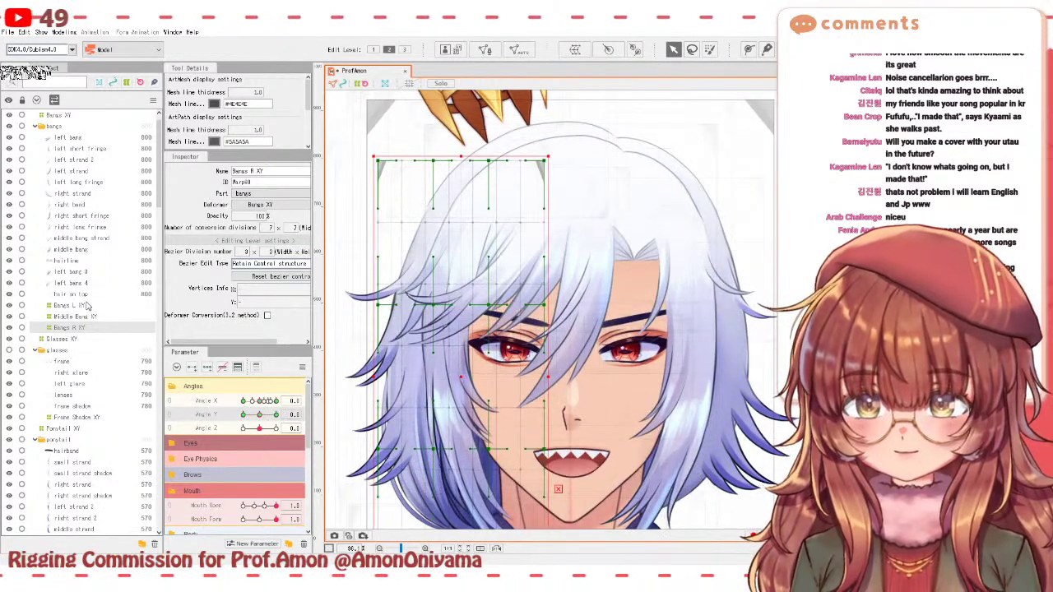
# - Create a warp deformer named Hairline XY around the hairline mesh and add three keys to it on Angle X
pyautogui.click(69, 260)
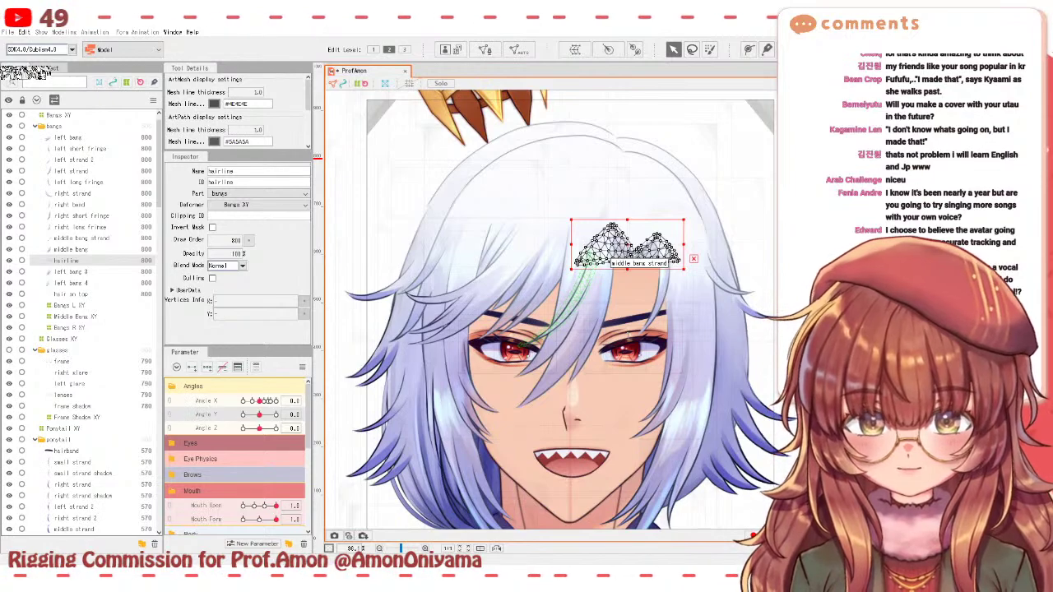
pyautogui.click(604, 469)
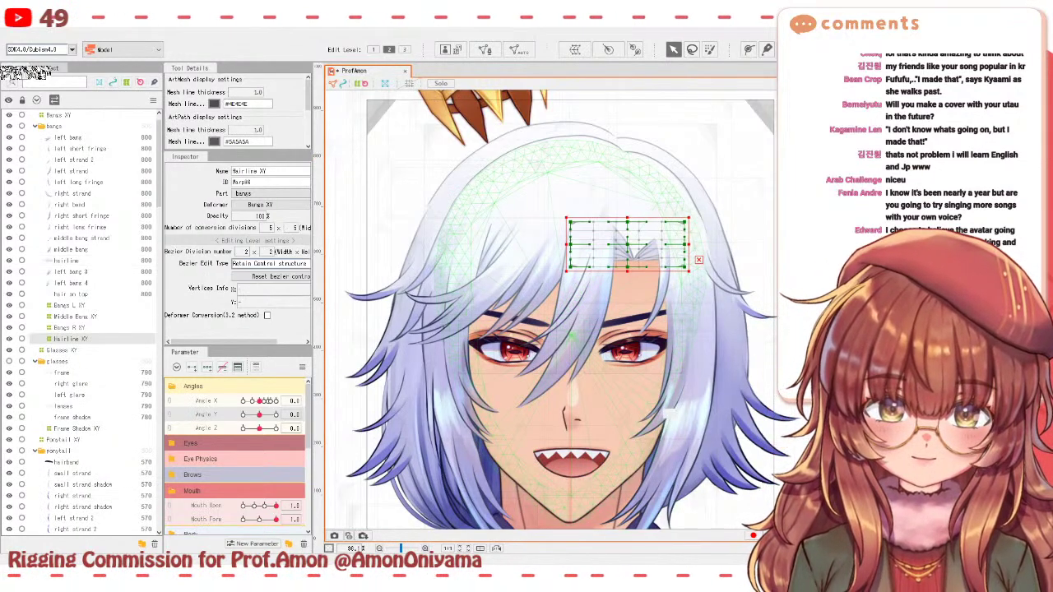
pyautogui.click(220, 401)
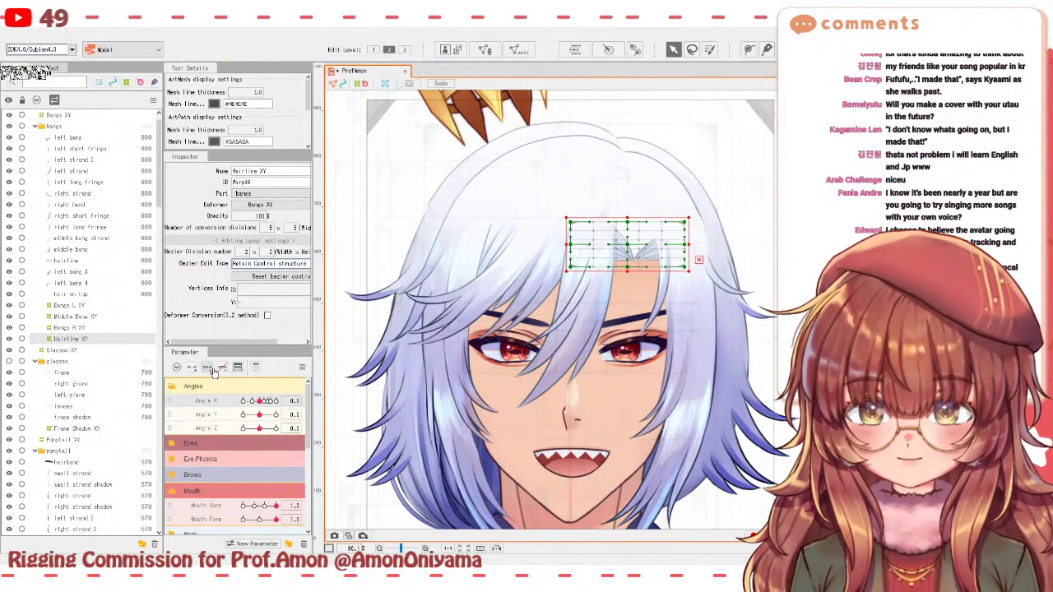
# - Shift the Hairline XY grid slightly toward the parting at Angle X -30 and pull its far-edge control points outward
pyautogui.moveTo(260, 400); pyautogui.dragTo(229, 404)
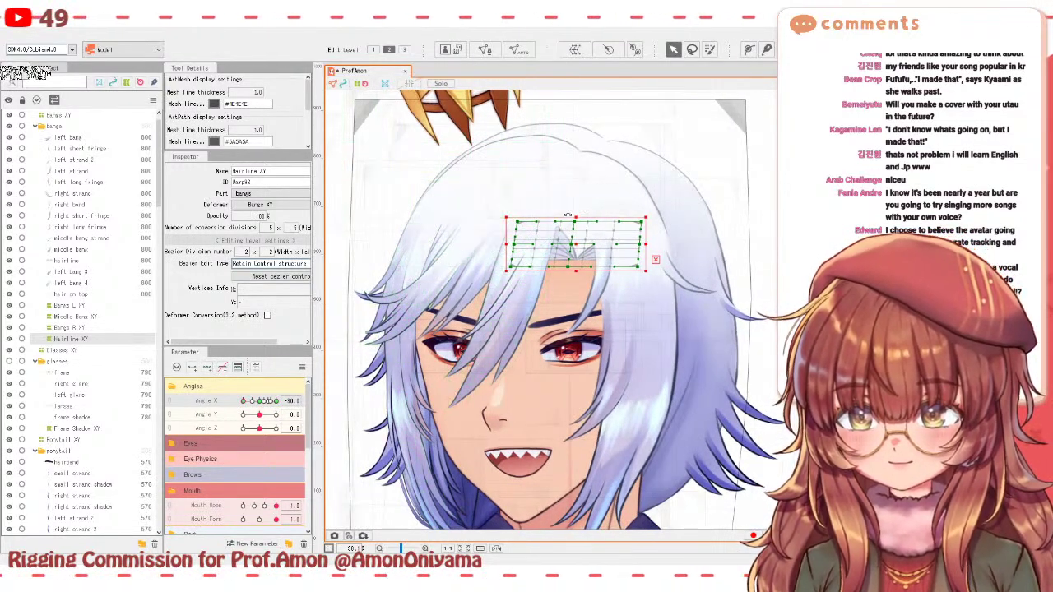
pyautogui.scroll(2, 571, 216)
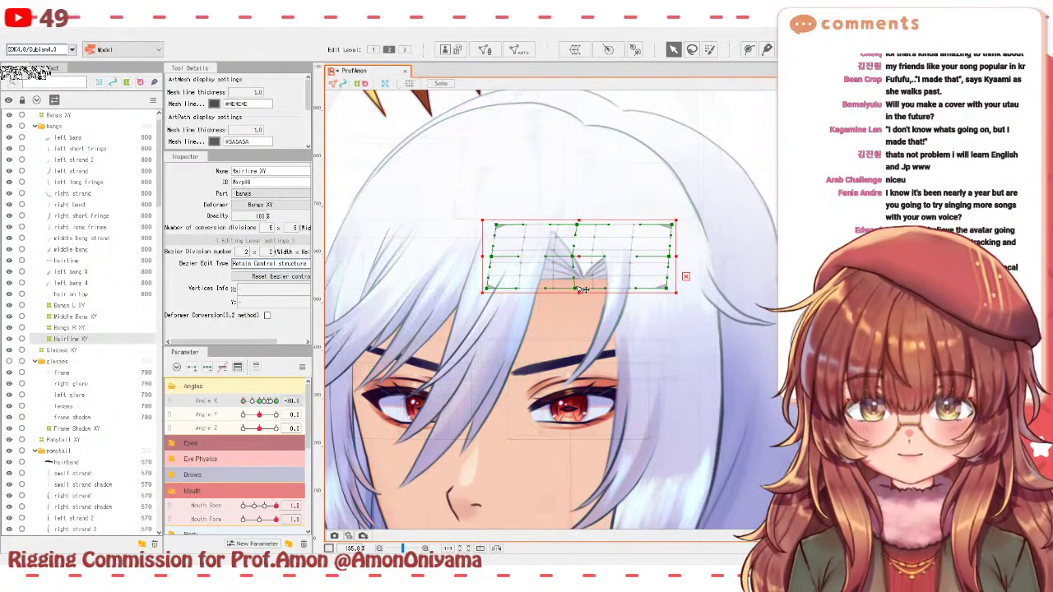
pyautogui.moveTo(244, 402)
pyautogui.mouseDown()
pyautogui.moveTo(259, 403)
pyautogui.moveTo(235, 402)
pyautogui.mouseUp()
pyautogui.moveTo(578, 262); pyautogui.dragTo(582, 261)
pyautogui.moveTo(250, 402)
pyautogui.mouseDown()
pyautogui.moveTo(262, 401)
pyautogui.moveTo(239, 400)
pyautogui.mouseUp()
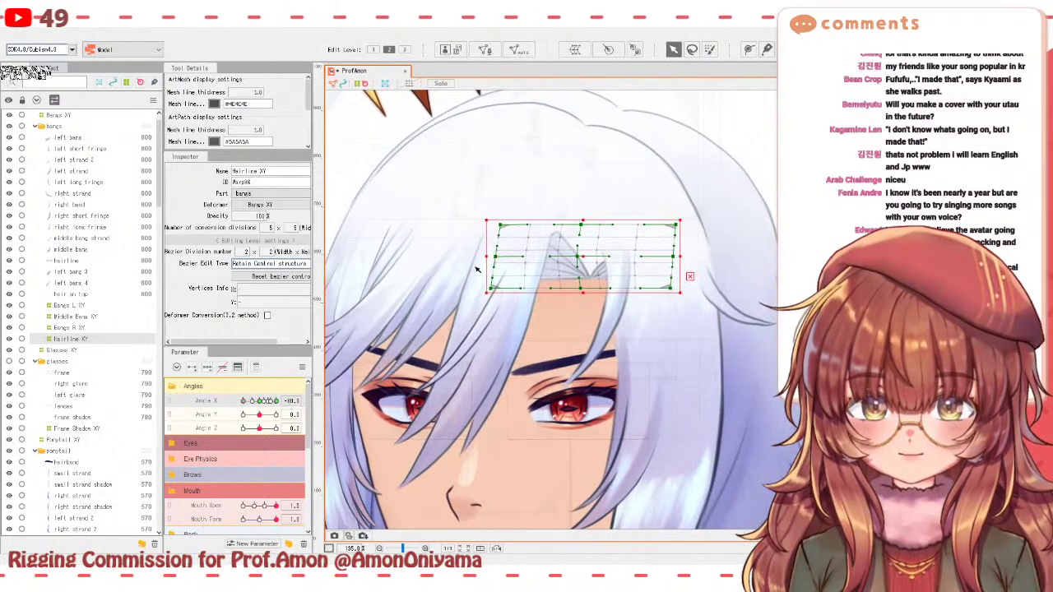
pyautogui.click(500, 229)
pyautogui.moveTo(496, 257); pyautogui.dragTo(491, 256)
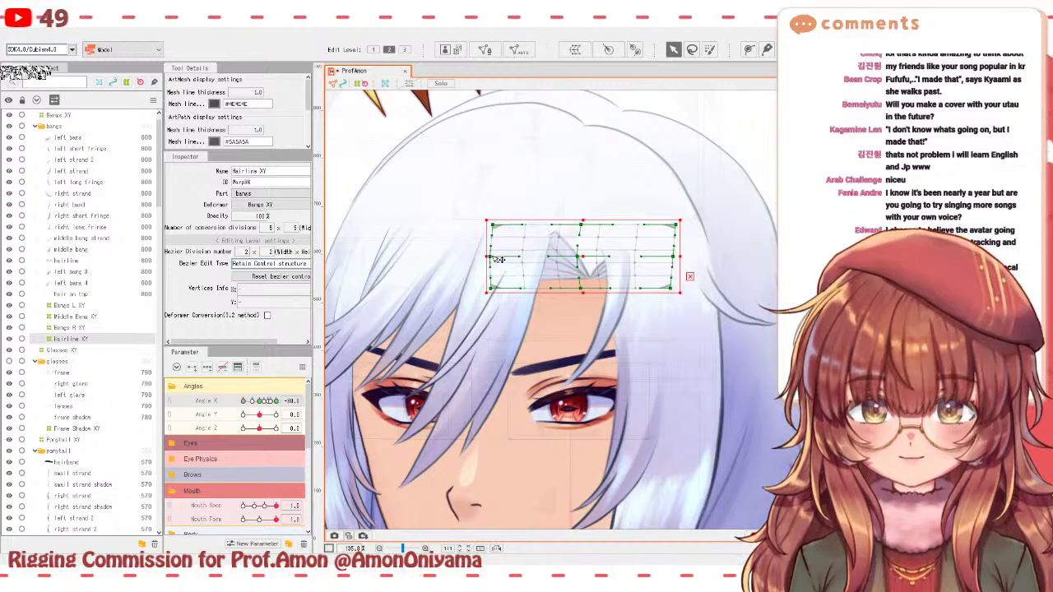
# - Shift the whole Hairline XY grid slightly toward the middle bangs at Angle X 30
pyautogui.moveTo(250, 403)
pyautogui.mouseDown()
pyautogui.moveTo(262, 402)
pyautogui.moveTo(241, 400)
pyautogui.moveTo(262, 399)
pyautogui.mouseUp()
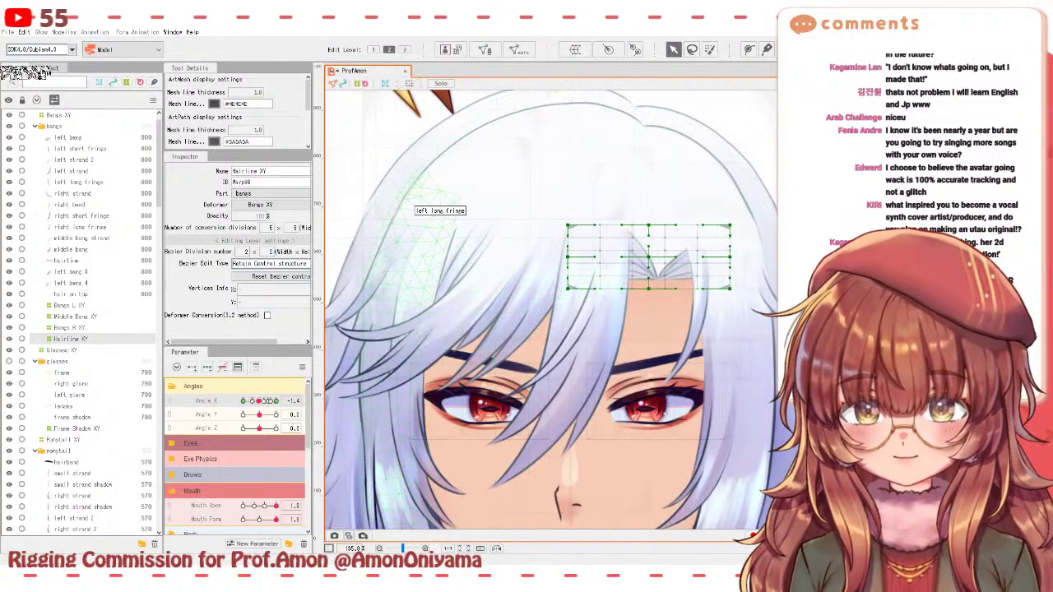
pyautogui.moveTo(414, 207); pyautogui.dragTo(759, 207)
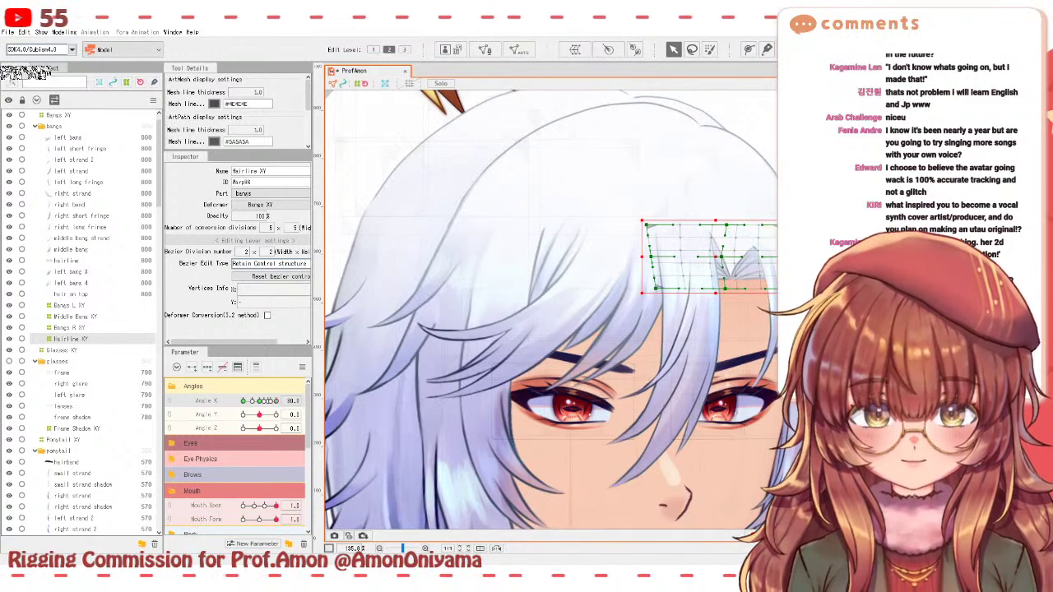
pyautogui.moveTo(718, 260); pyautogui.dragTo(711, 260)
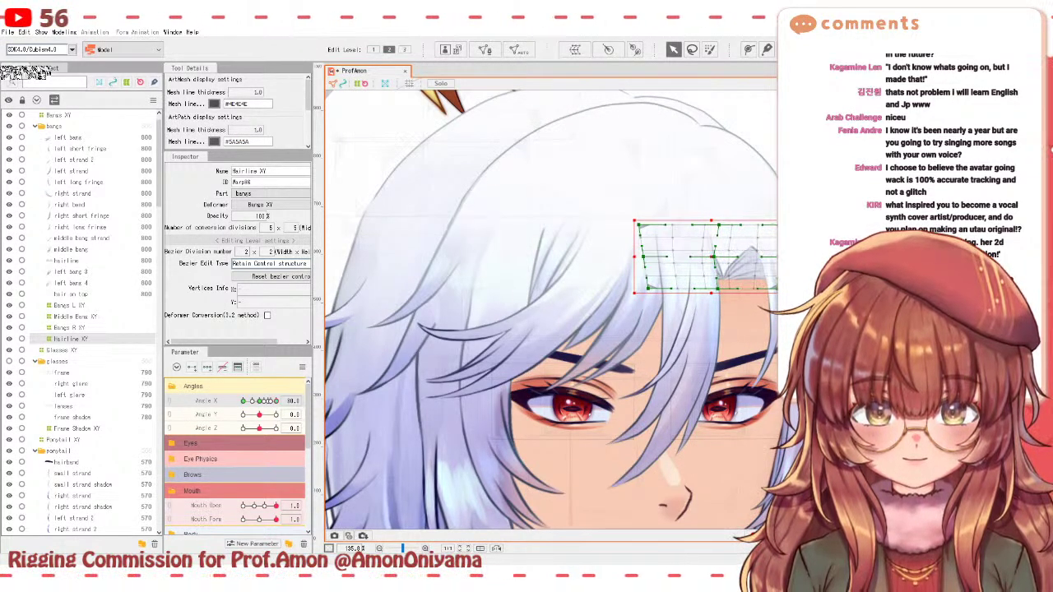
pyautogui.moveTo(278, 406)
pyautogui.mouseDown()
pyautogui.moveTo(244, 401)
pyautogui.moveTo(277, 400)
pyautogui.mouseUp()
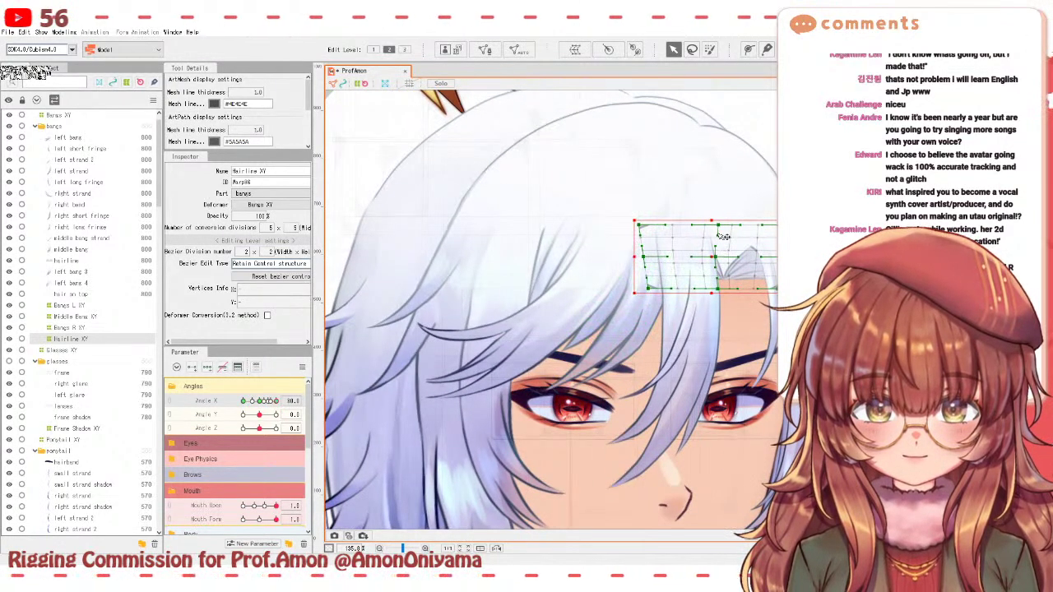
# - Refine the bottom-middle control point of Hairline XY at Angle X 30, check the turn, and reset Angle X to 0
pyautogui.click(737, 287)
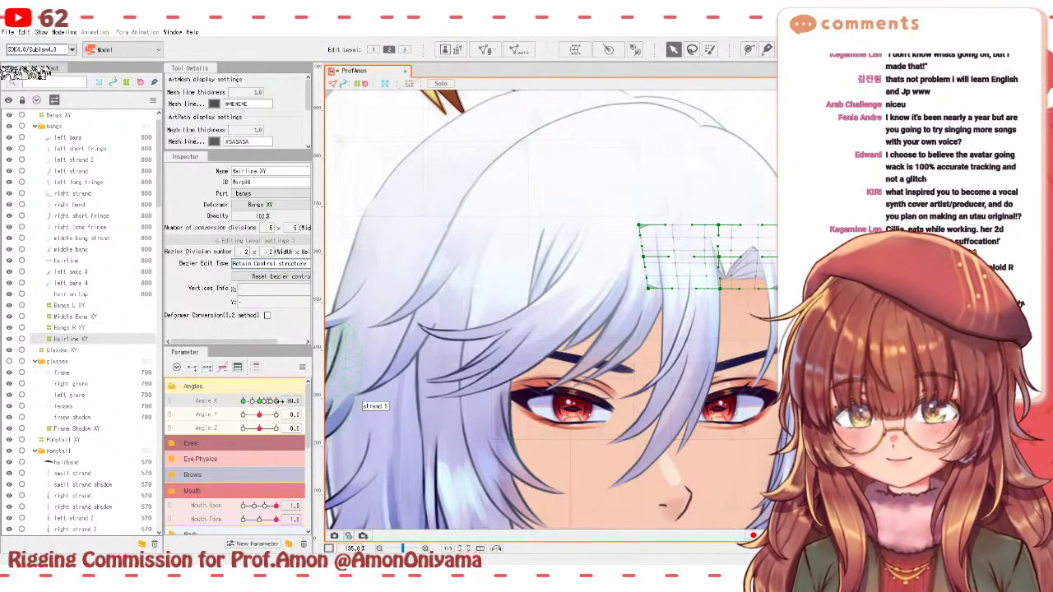
pyautogui.click(270, 401)
pyautogui.moveTo(270, 400); pyautogui.dragTo(510, 331)
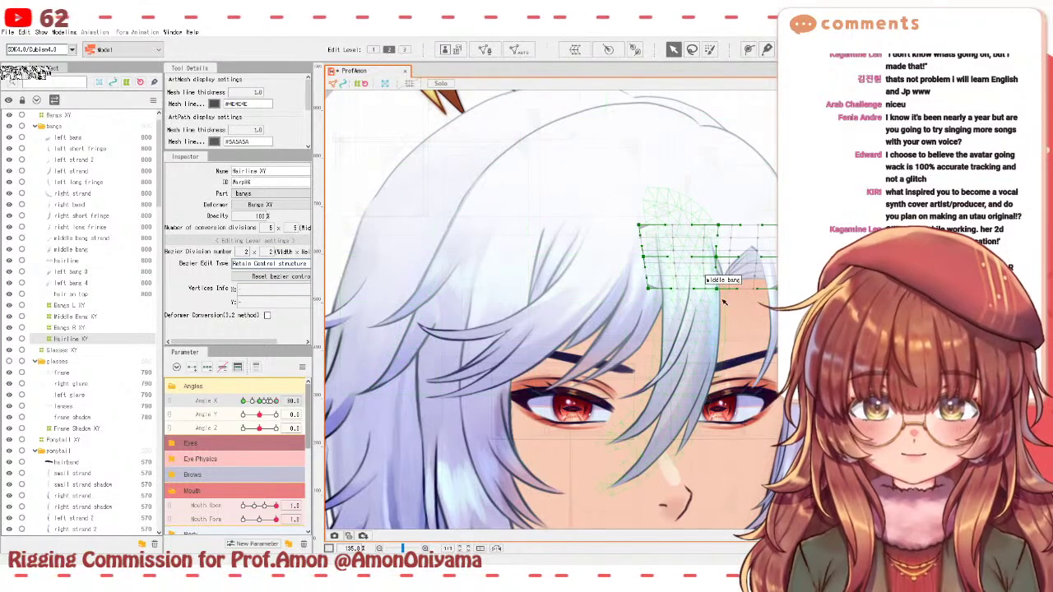
pyautogui.click(271, 400)
pyautogui.moveTo(271, 401)
pyautogui.mouseDown()
pyautogui.moveTo(244, 401)
pyautogui.moveTo(279, 401)
pyautogui.mouseUp()
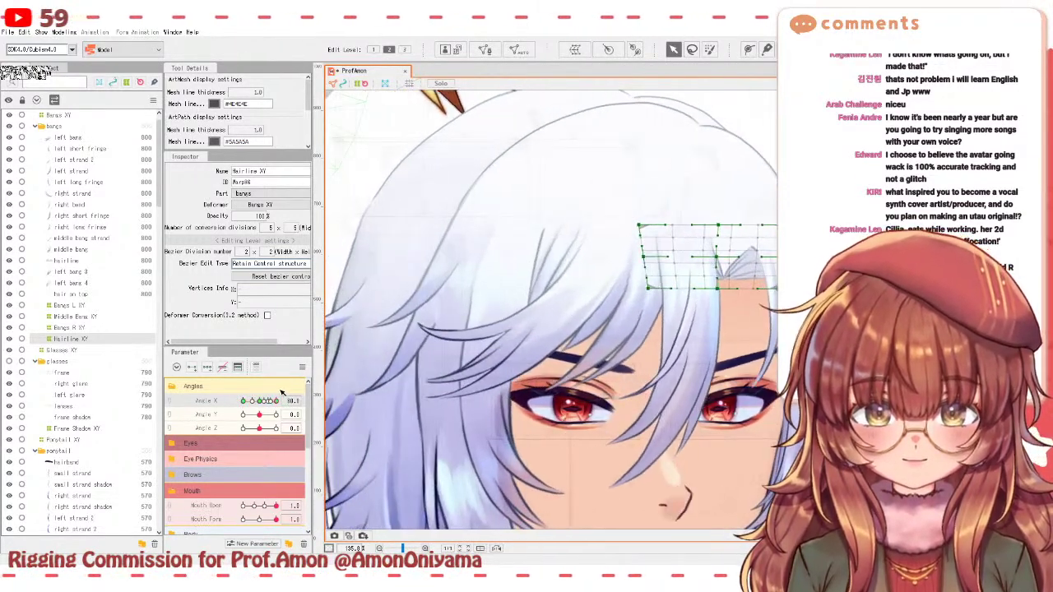
pyautogui.click(259, 402)
# - Add three Angle Y keys to Hairline XY, then bend its grid and lower it slightly at Angle Y 30
pyautogui.click(249, 415)
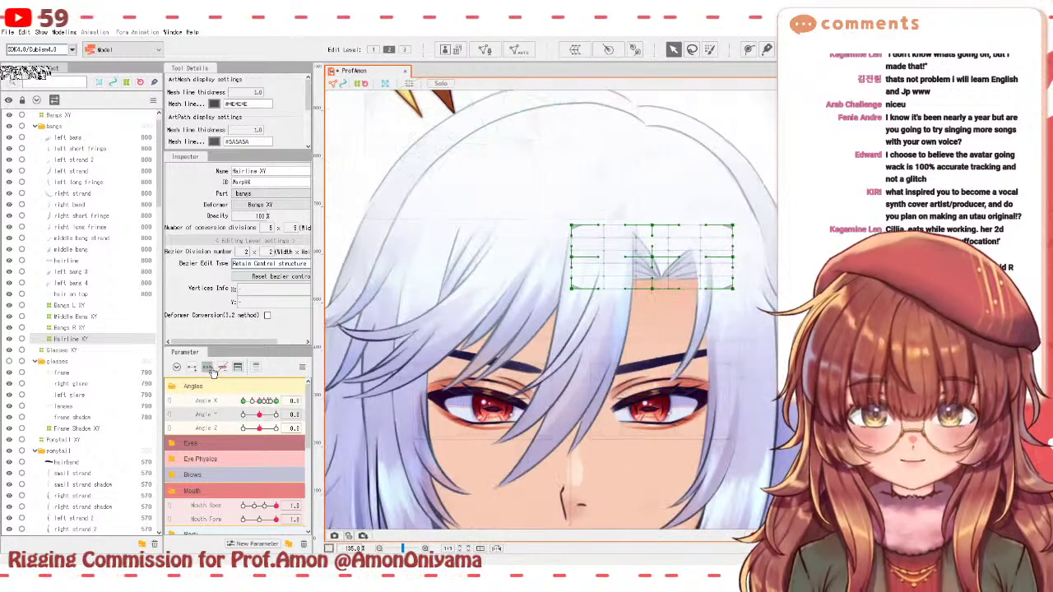
pyautogui.moveTo(259, 415); pyautogui.dragTo(276, 415)
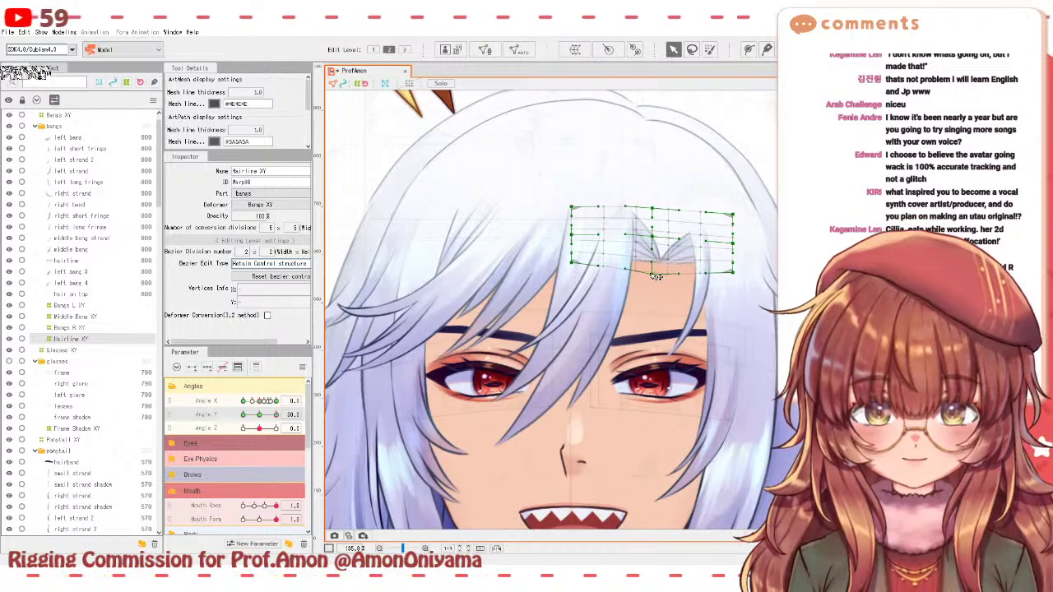
pyautogui.moveTo(277, 414)
pyautogui.mouseDown()
pyautogui.moveTo(256, 416)
pyautogui.moveTo(276, 415)
pyautogui.mouseUp()
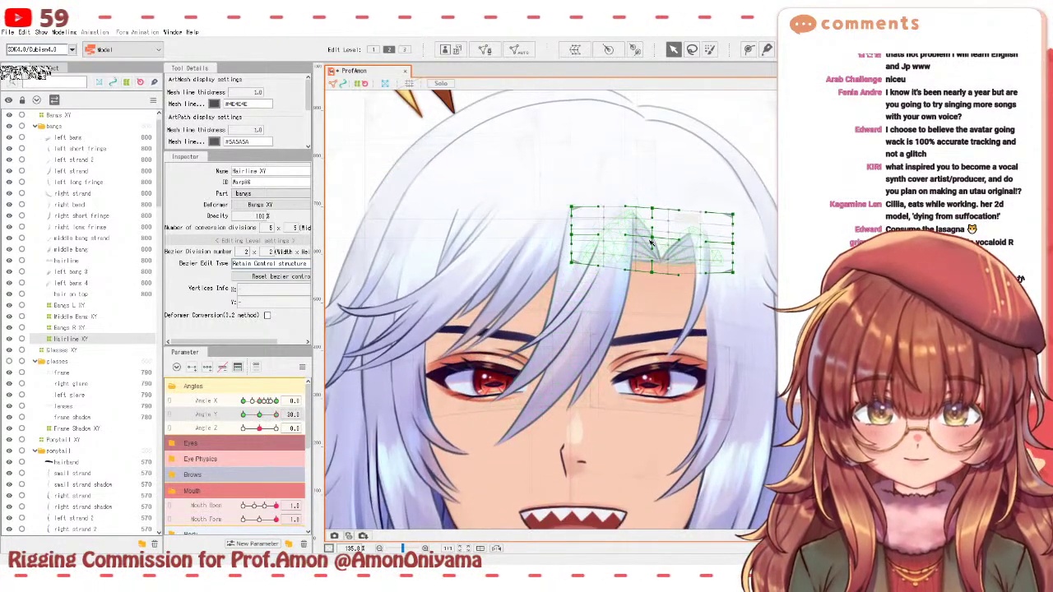
pyautogui.click(70, 338)
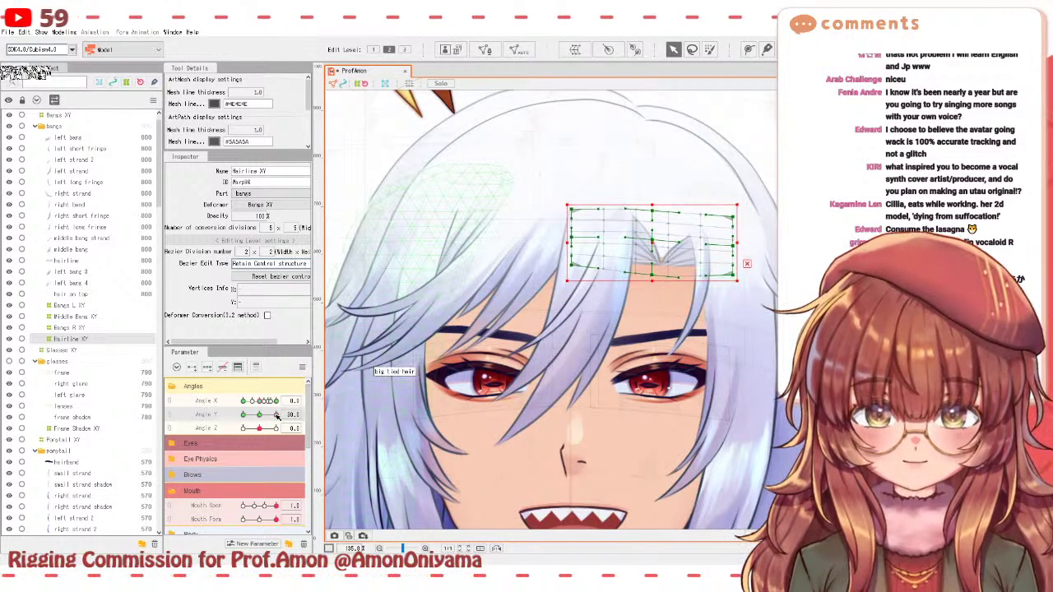
# - Lower the top-middle and both upper corner control points of Hairline XY at Angle Y -30
pyautogui.moveTo(276, 414); pyautogui.dragTo(234, 418)
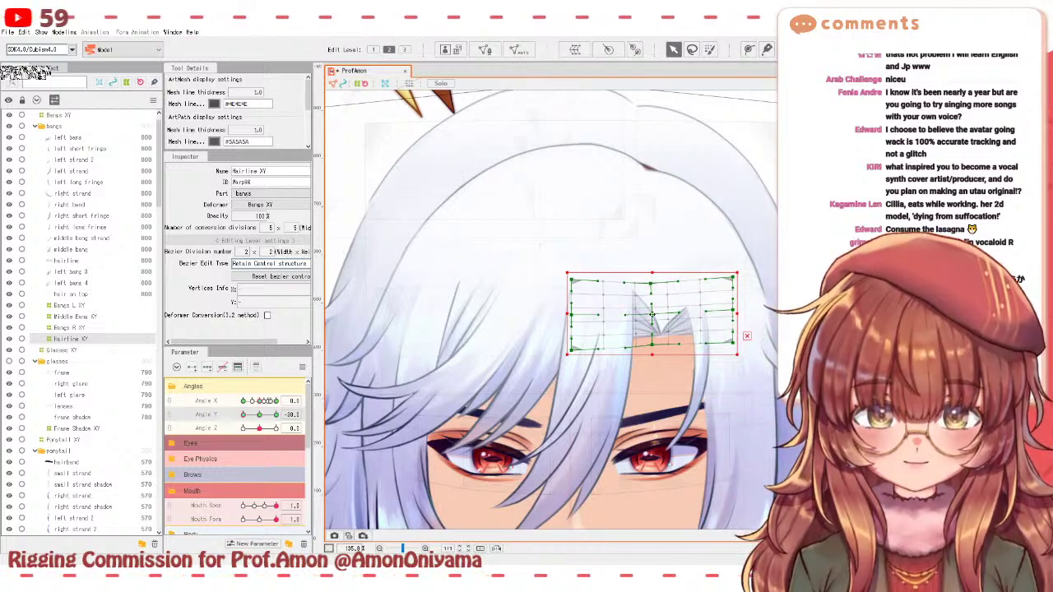
pyautogui.moveTo(651, 315); pyautogui.dragTo(653, 312)
pyautogui.hotkey('ctrl', 'z')
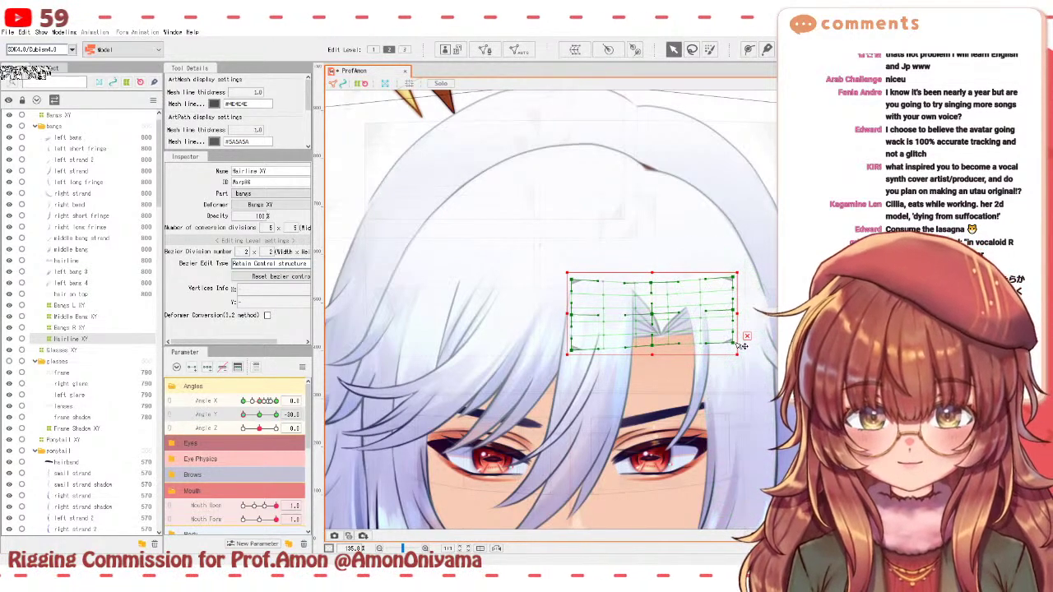
pyautogui.click(746, 337)
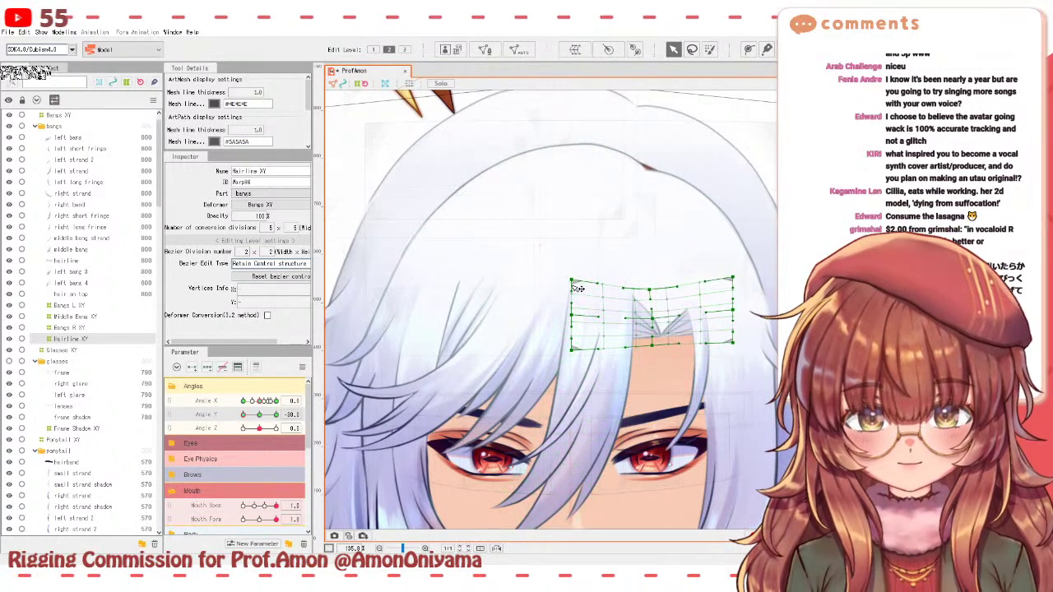
pyautogui.moveTo(574, 287); pyautogui.dragTo(579, 301)
pyautogui.moveTo(733, 281); pyautogui.dragTo(733, 288)
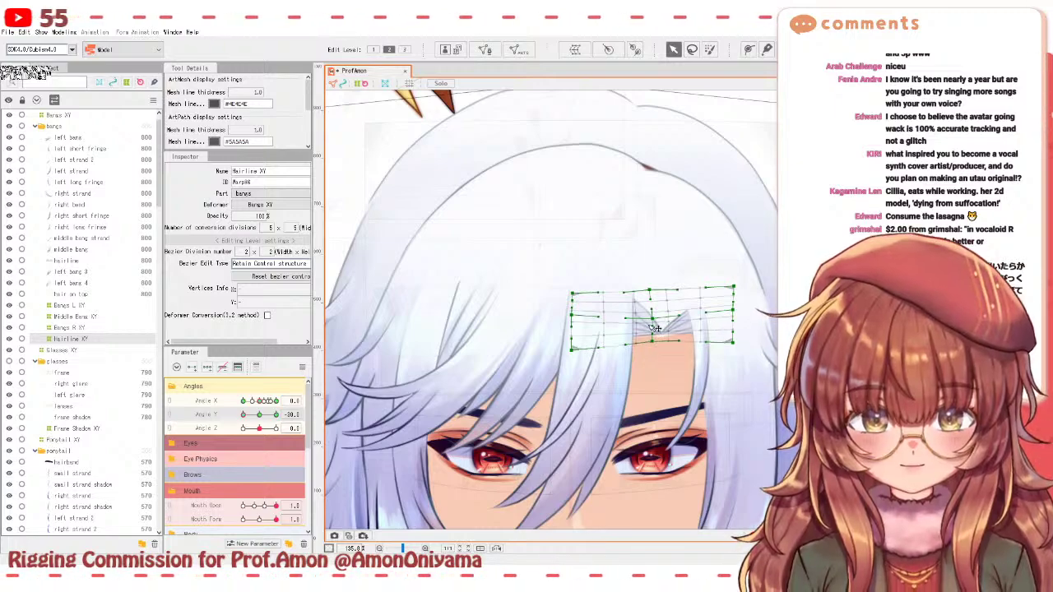
# - Lower the top-middle and bottom-middle control points of Hairline XY slightly at Angle Y -30, then return Angle Y to 0
pyautogui.click(261, 414)
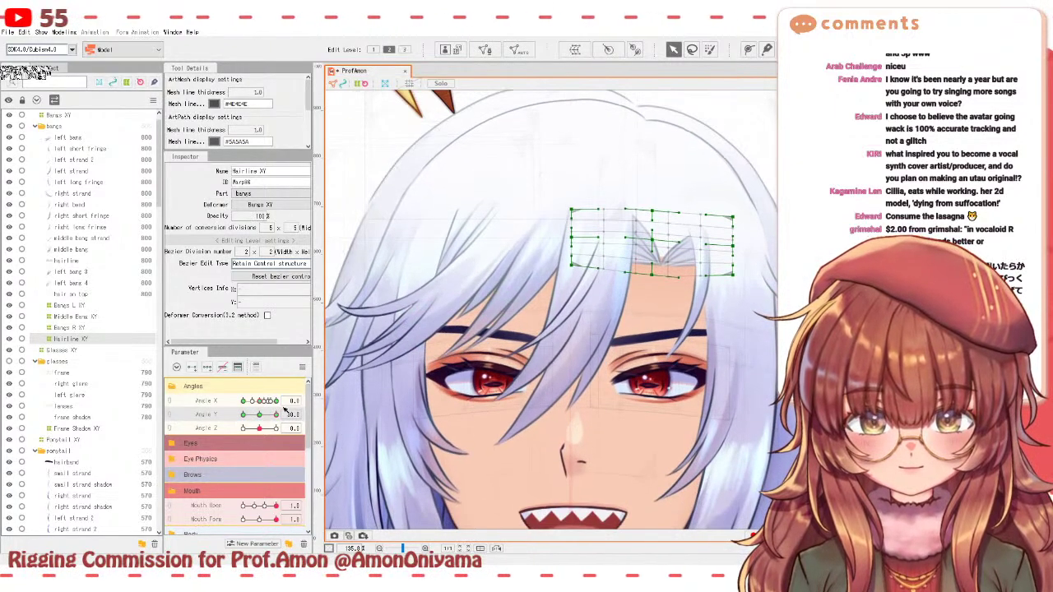
pyautogui.click(242, 415)
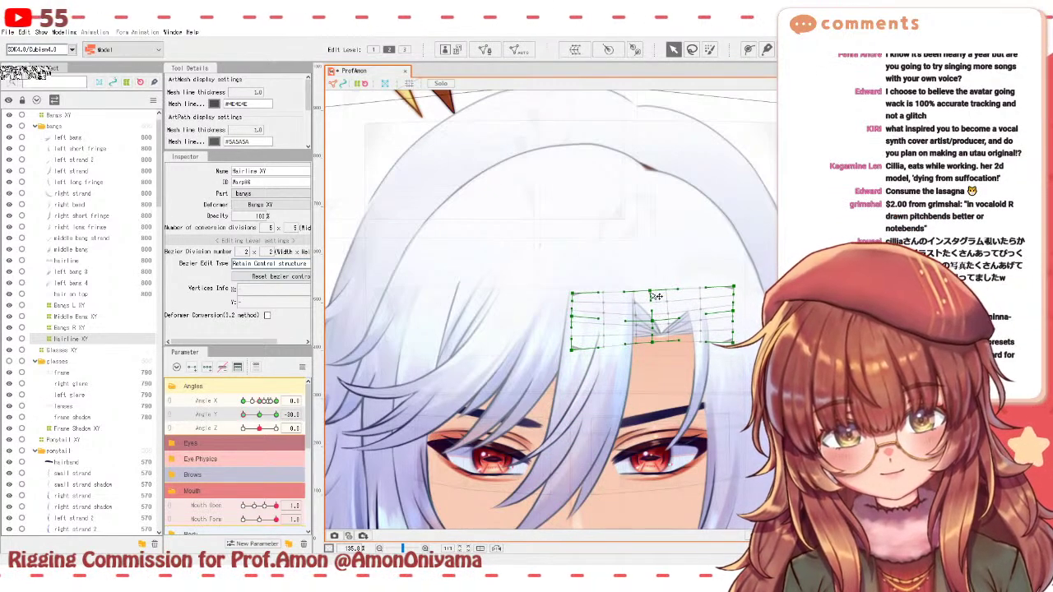
pyautogui.moveTo(650, 291); pyautogui.dragTo(649, 296)
pyautogui.moveTo(652, 342); pyautogui.dragTo(653, 345)
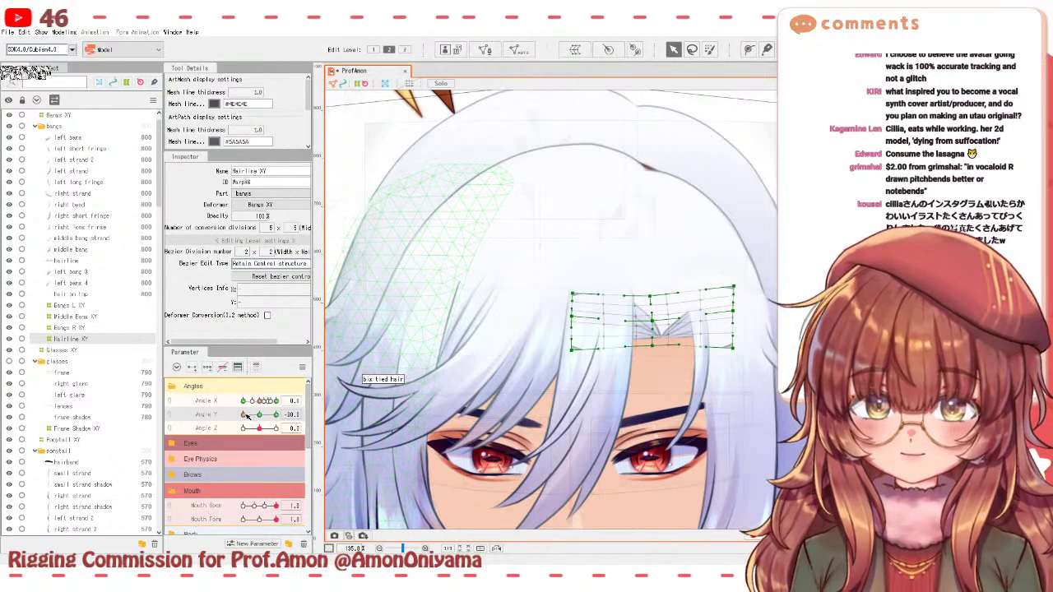
pyautogui.moveTo(246, 415)
pyautogui.mouseDown()
pyautogui.moveTo(275, 414)
pyautogui.moveTo(233, 416)
pyautogui.mouseUp()
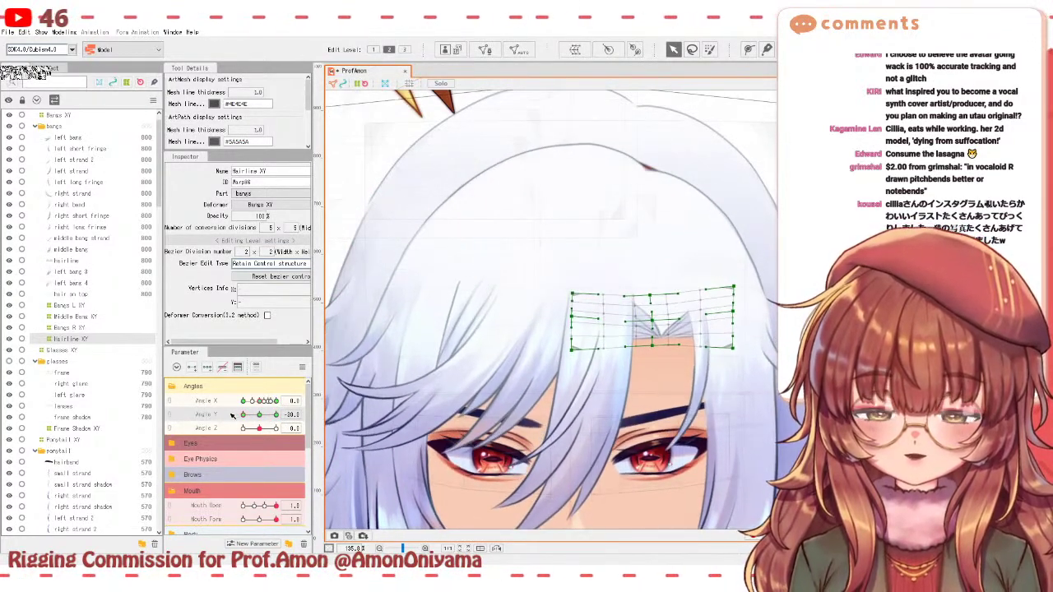
pyautogui.click(259, 415)
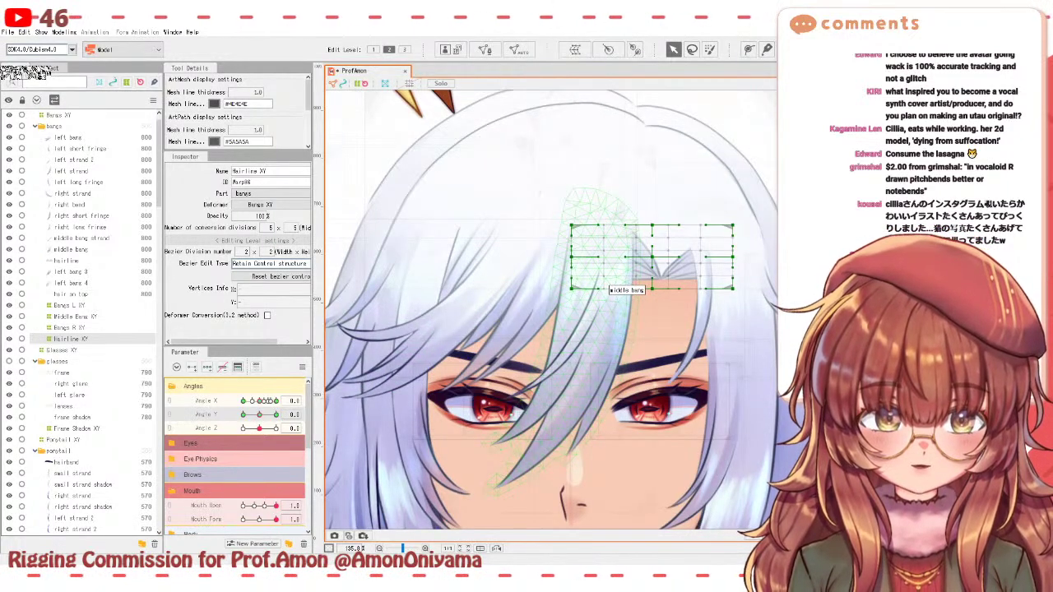
# - Wrap the hair on top mesh in a warp deformer named Hair on Top XY and bend its grid at Angle Y -30 and 30
pyautogui.click(608, 283)
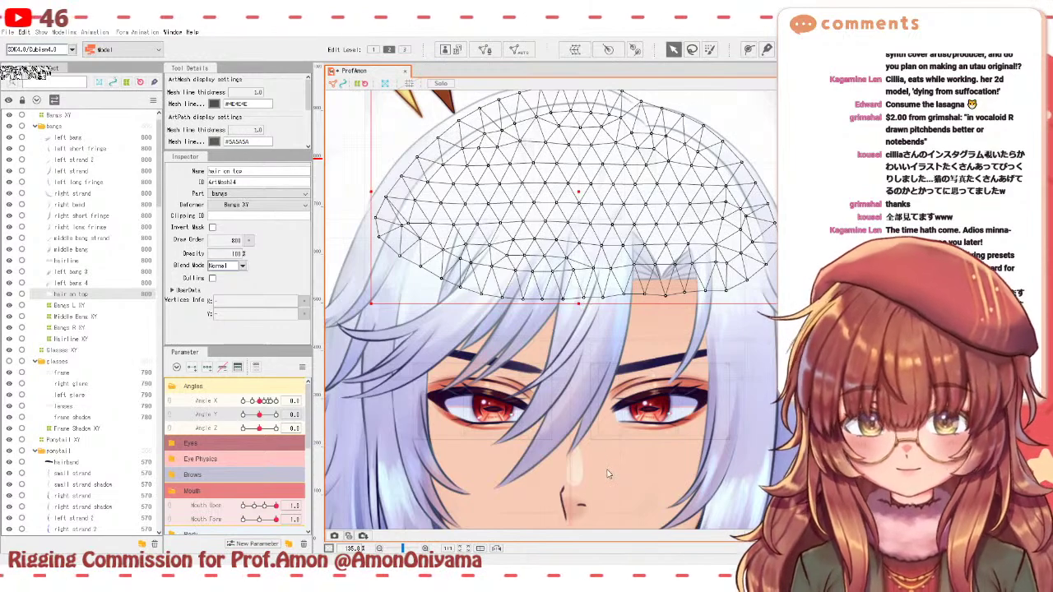
pyautogui.click(607, 472)
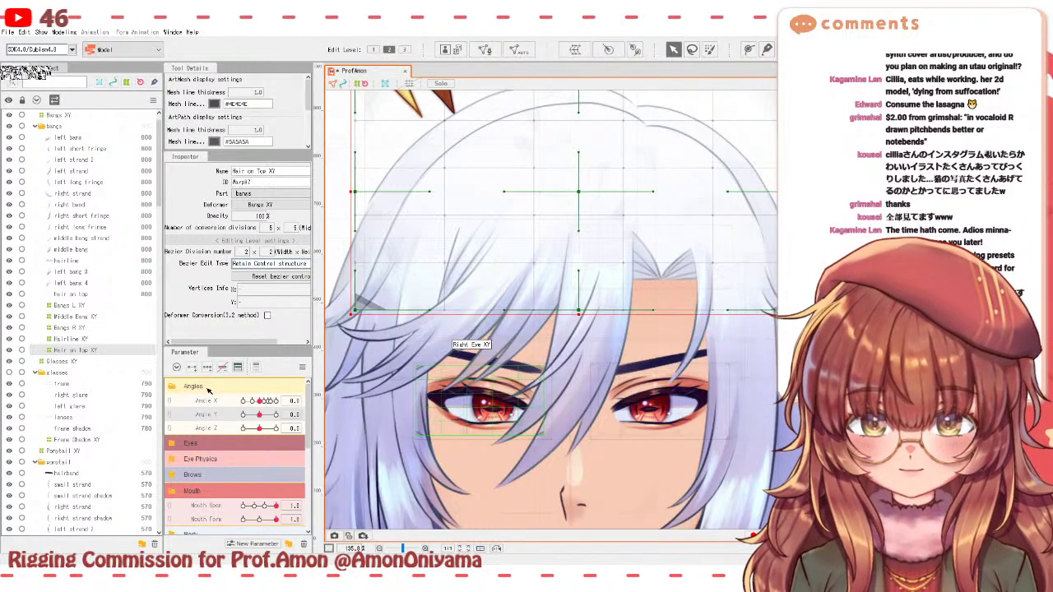
pyautogui.moveTo(257, 417); pyautogui.dragTo(243, 415)
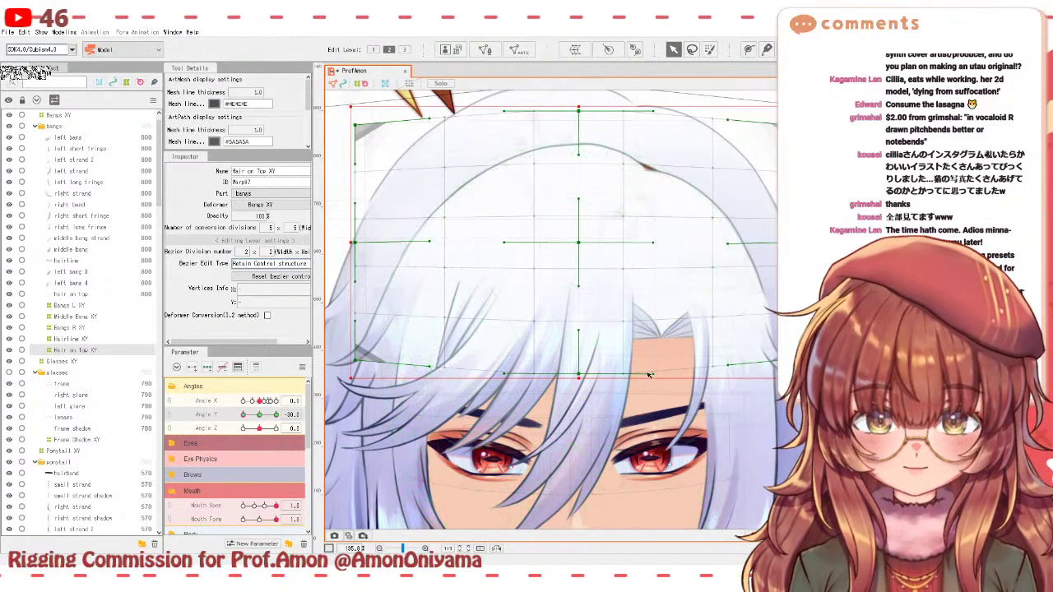
pyautogui.moveTo(579, 376); pyautogui.dragTo(583, 368)
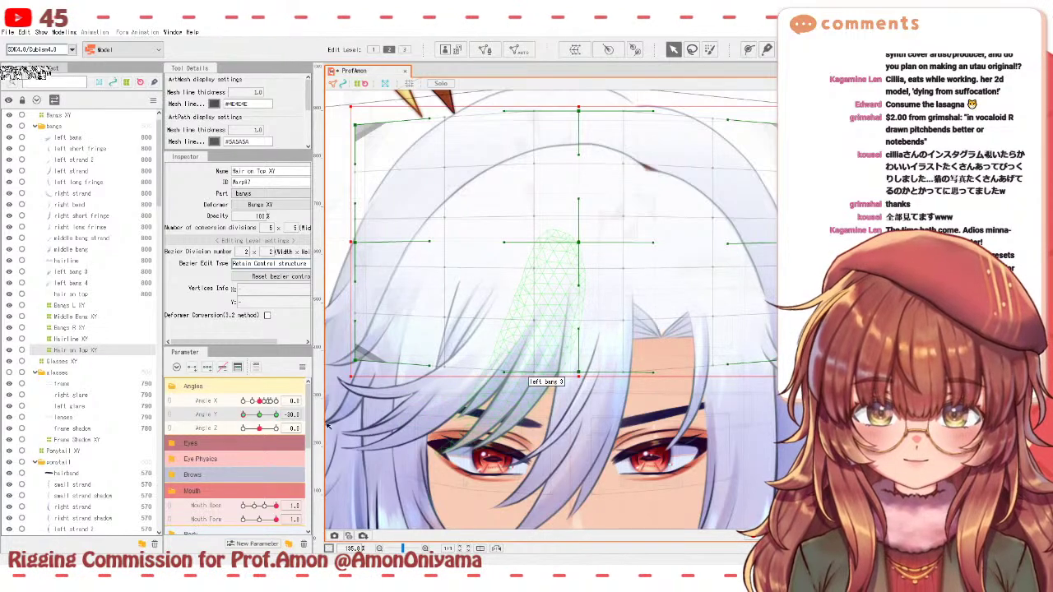
pyautogui.moveTo(244, 414); pyautogui.dragTo(275, 414)
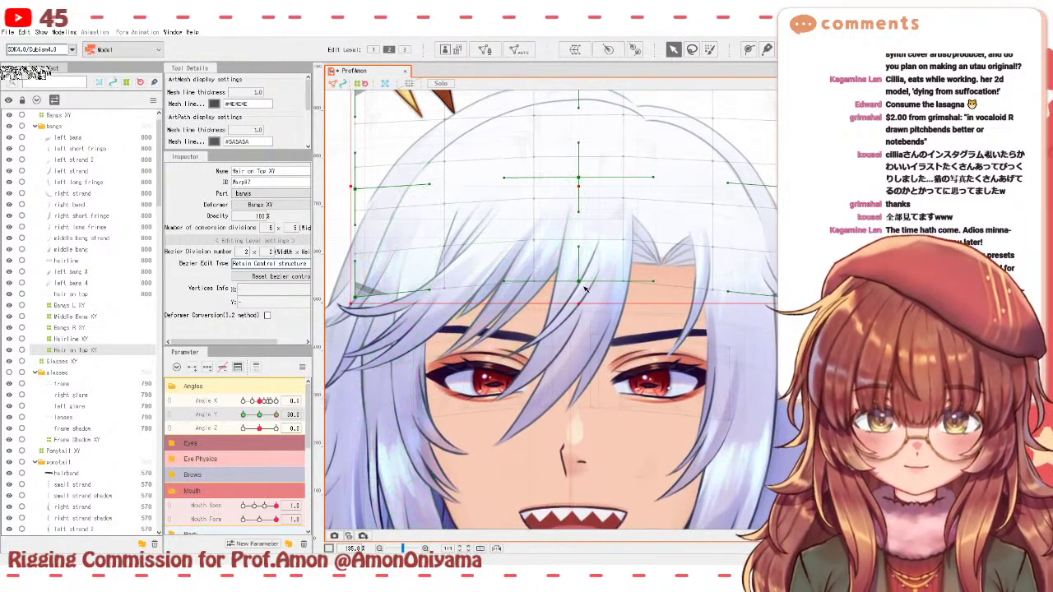
pyautogui.moveTo(579, 282); pyautogui.dragTo(583, 294)
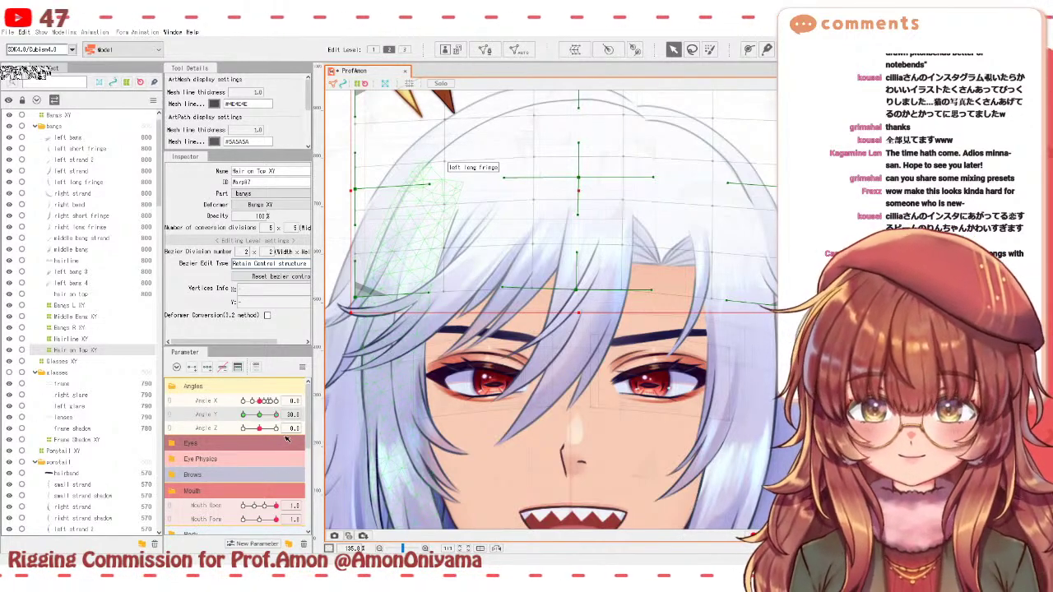
# - Lower the two top-middle and both upper corner control points of Base Head XY at Angle Y -30, then return Angle Y to 0
pyautogui.moveTo(276, 415); pyautogui.dragTo(254, 408)
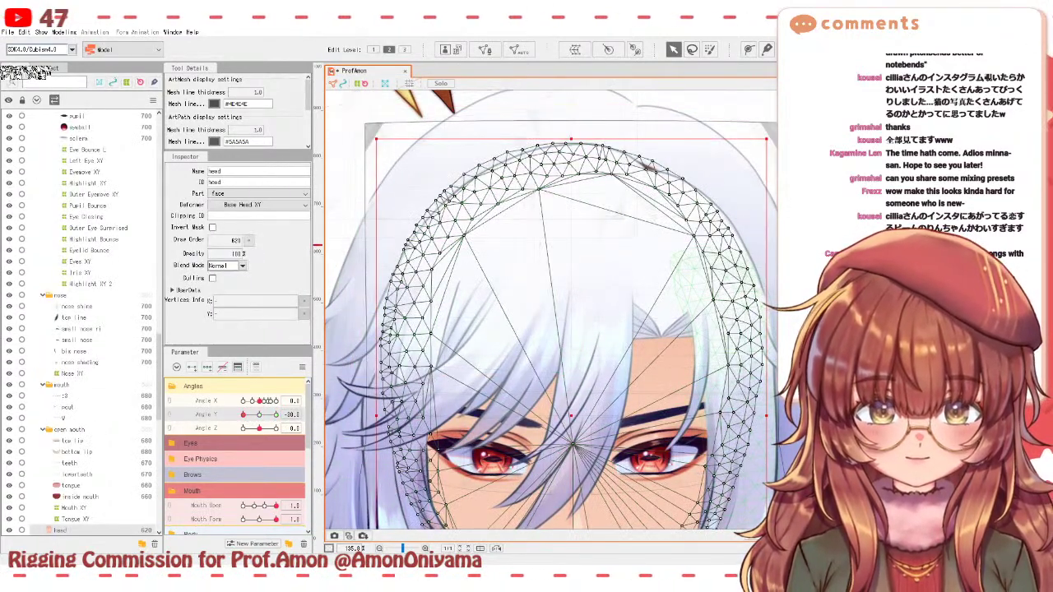
pyautogui.click(666, 515)
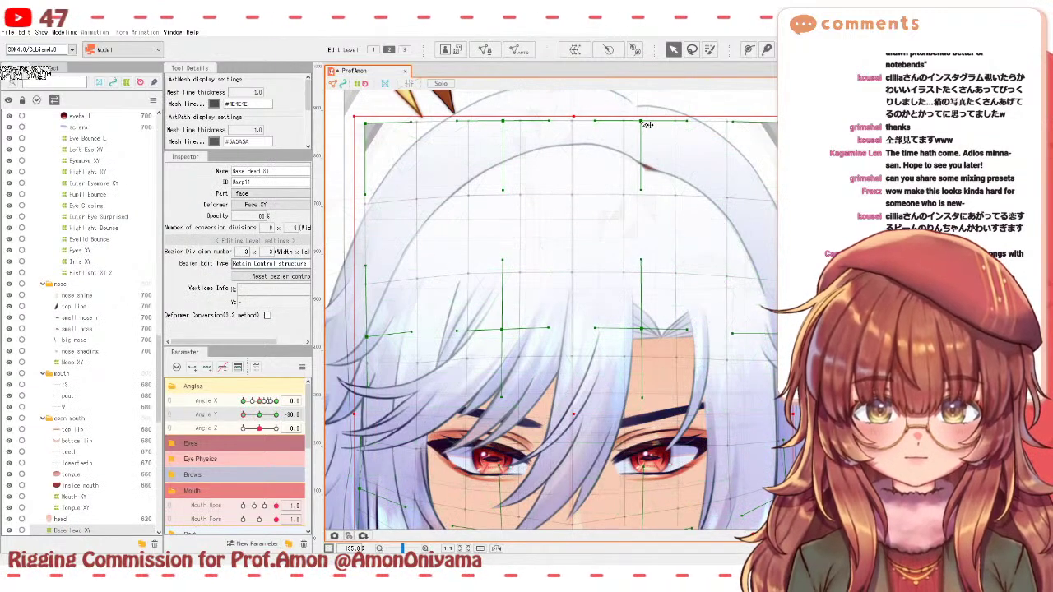
pyautogui.moveTo(639, 122); pyautogui.dragTo(621, 141)
pyautogui.moveTo(503, 122); pyautogui.dragTo(503, 145)
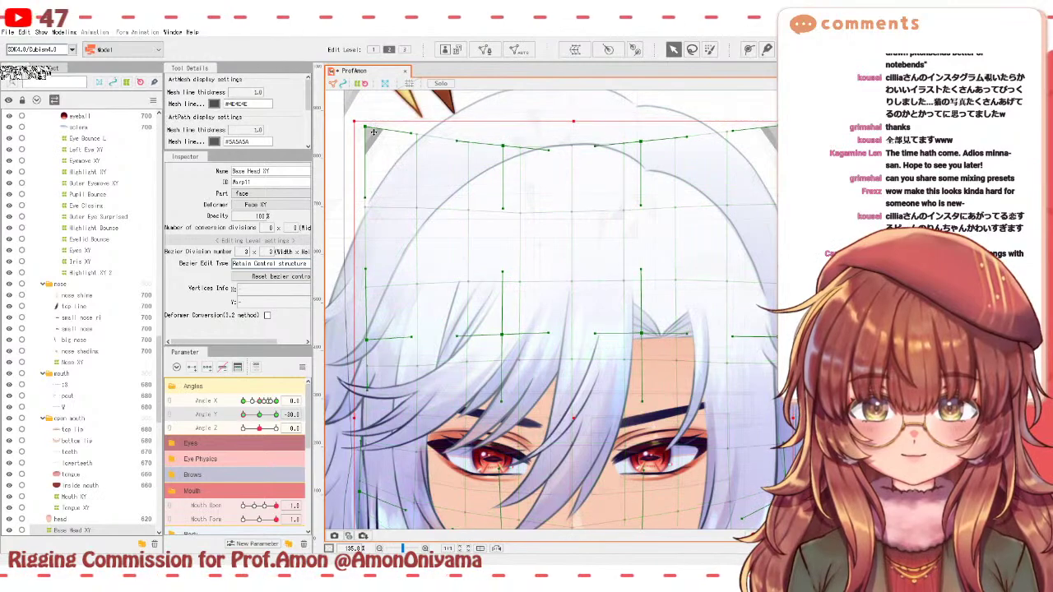
pyautogui.moveTo(373, 129); pyautogui.dragTo(372, 167)
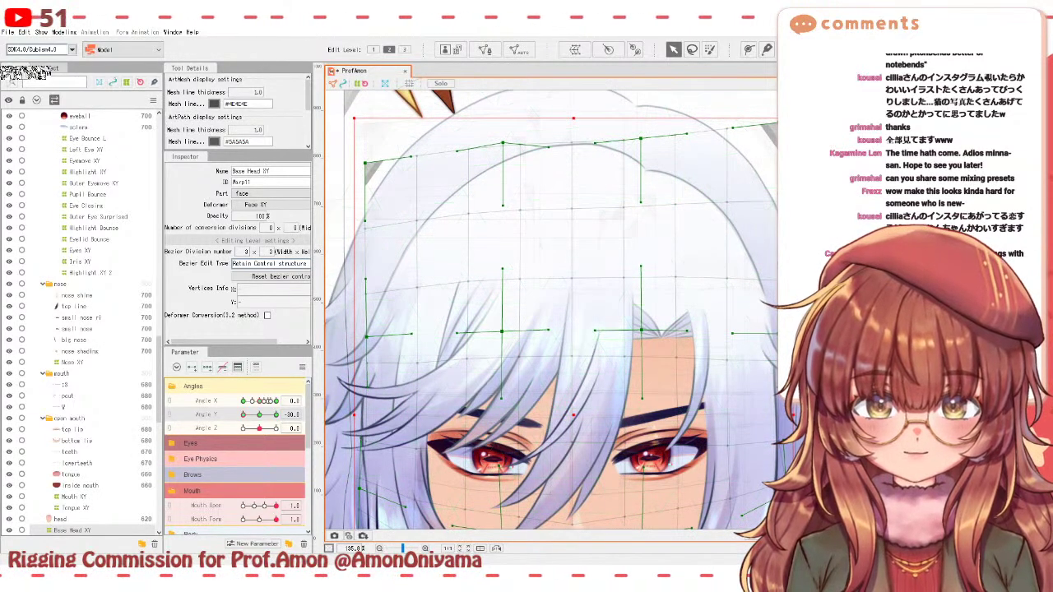
pyautogui.moveTo(779, 123); pyautogui.dragTo(779, 165)
pyautogui.moveTo(243, 414); pyautogui.dragTo(275, 414)
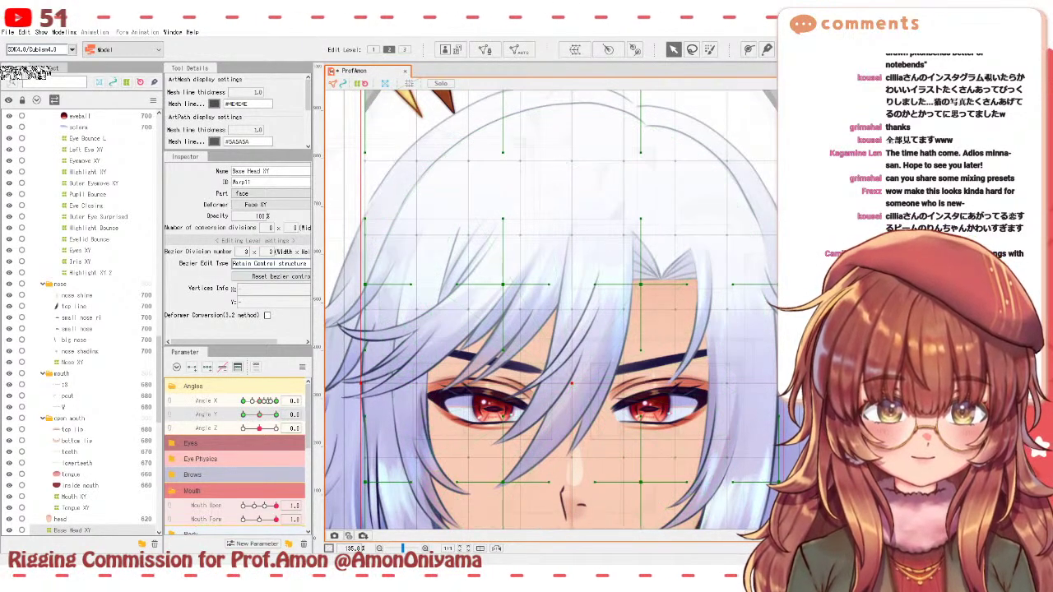
# - Add three Angle Y keys to Back Hair XY, then compress its grid slightly from the top and raise its outer side points at Angle Y -30
pyautogui.click(927, 370)
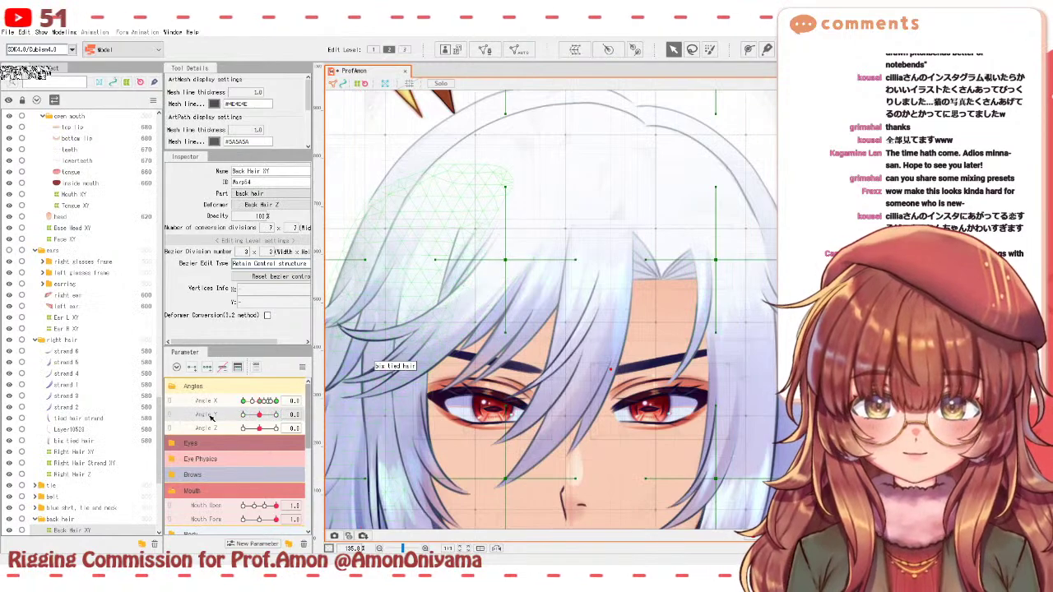
pyautogui.moveTo(263, 416); pyautogui.dragTo(245, 416)
pyautogui.scroll(-4, 565, 308)
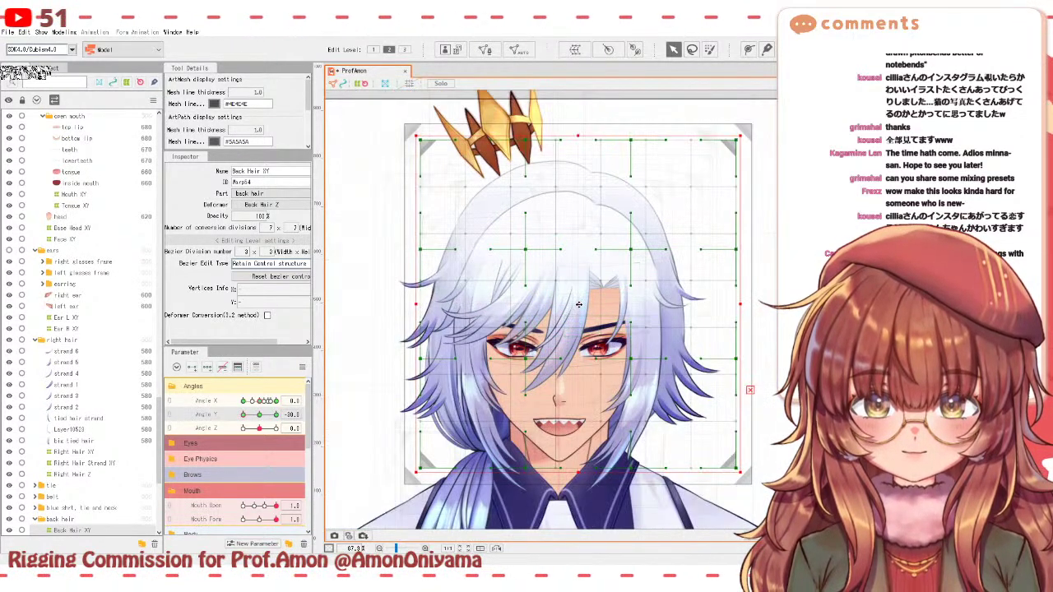
pyautogui.moveTo(564, 308); pyautogui.dragTo(579, 321)
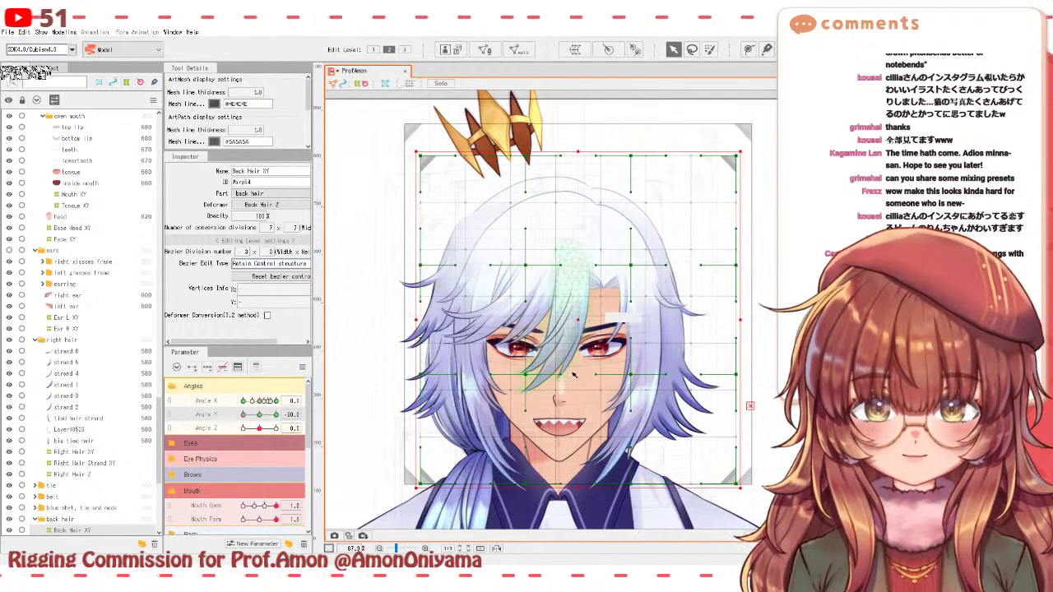
pyautogui.hotkey('ctrl', 'z')
pyautogui.moveTo(577, 133); pyautogui.dragTo(577, 145)
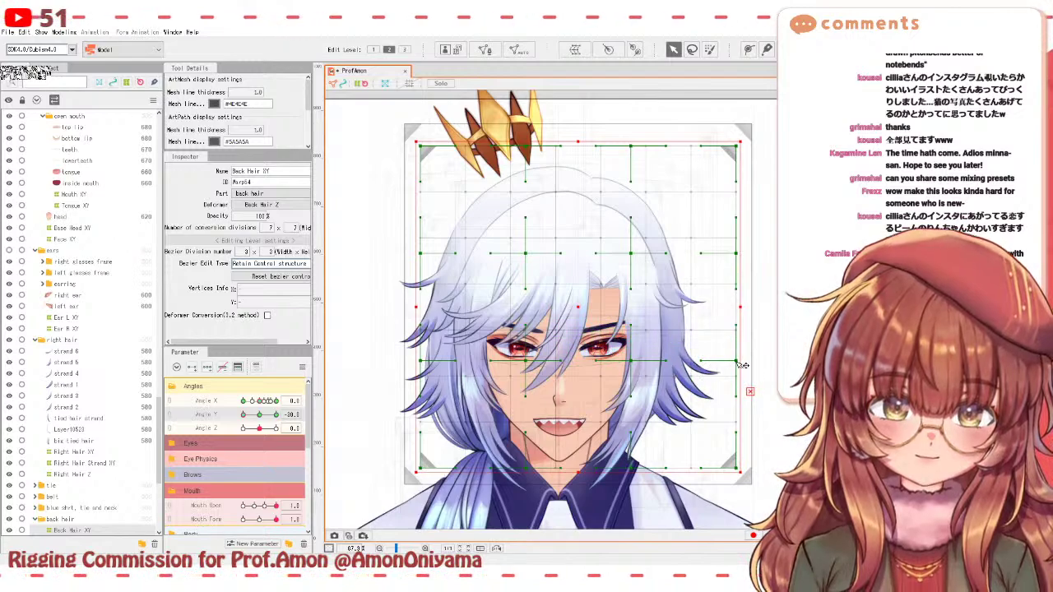
pyautogui.moveTo(738, 468); pyautogui.dragTo(738, 451)
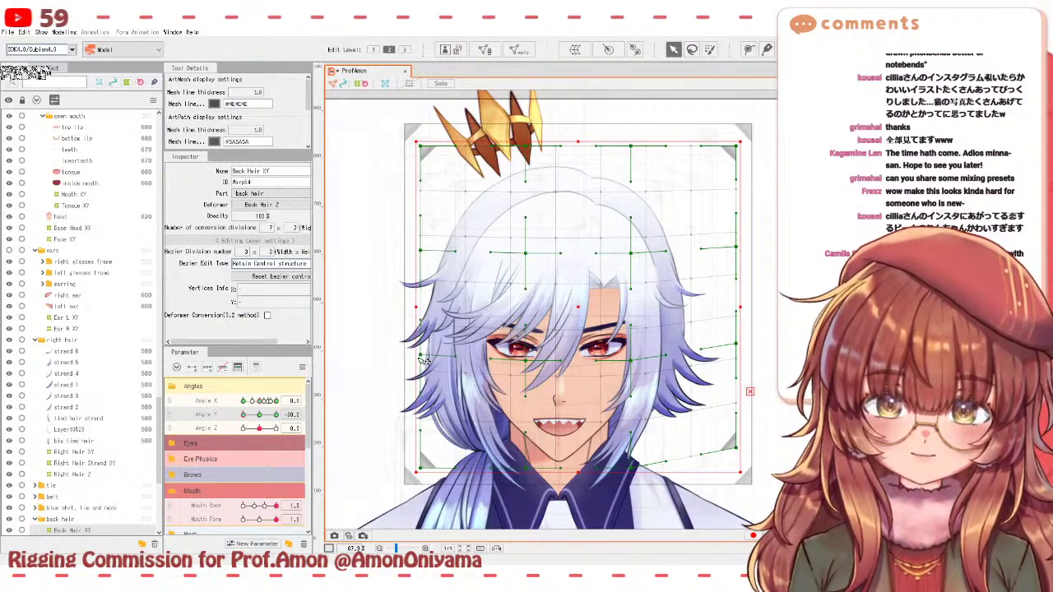
# - Shift the Back Hair XY grid down slightly at Angle Y 30 and lower its outer side control points
pyautogui.moveTo(246, 415); pyautogui.dragTo(277, 415)
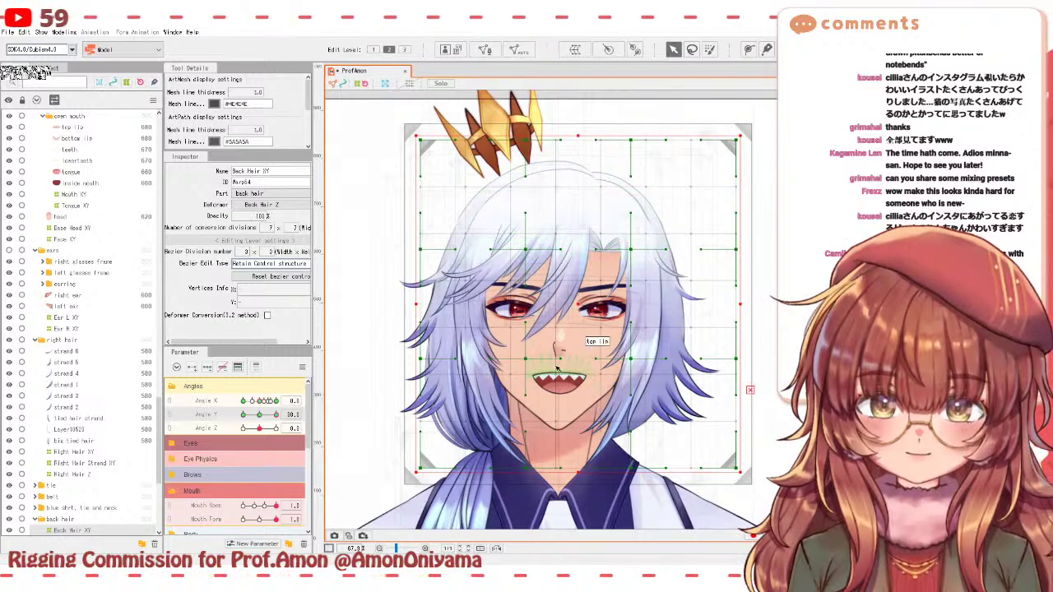
pyautogui.moveTo(580, 305); pyautogui.dragTo(580, 309)
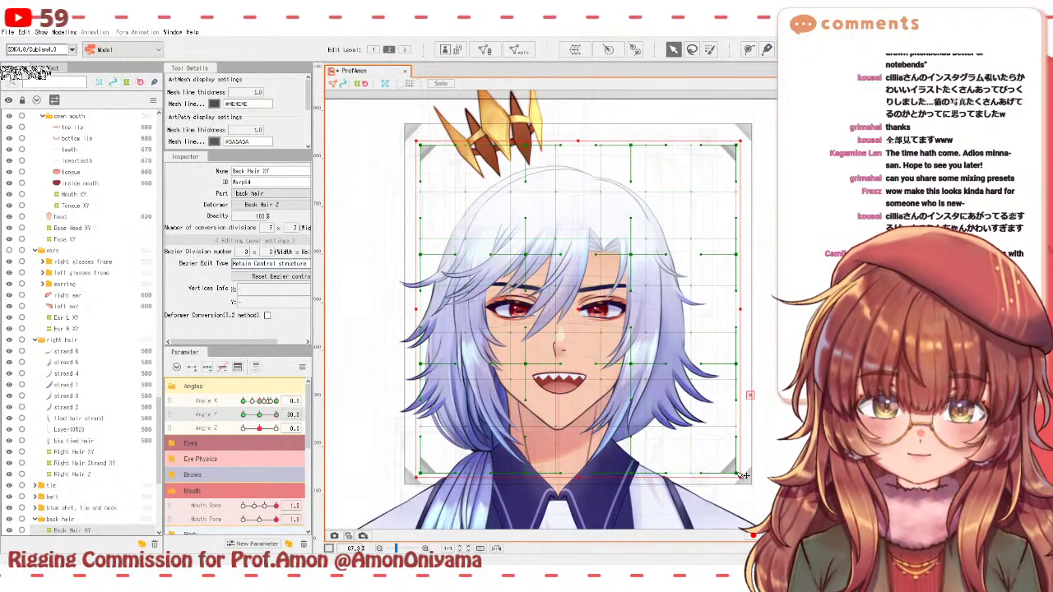
pyautogui.moveTo(743, 476); pyautogui.dragTo(736, 473)
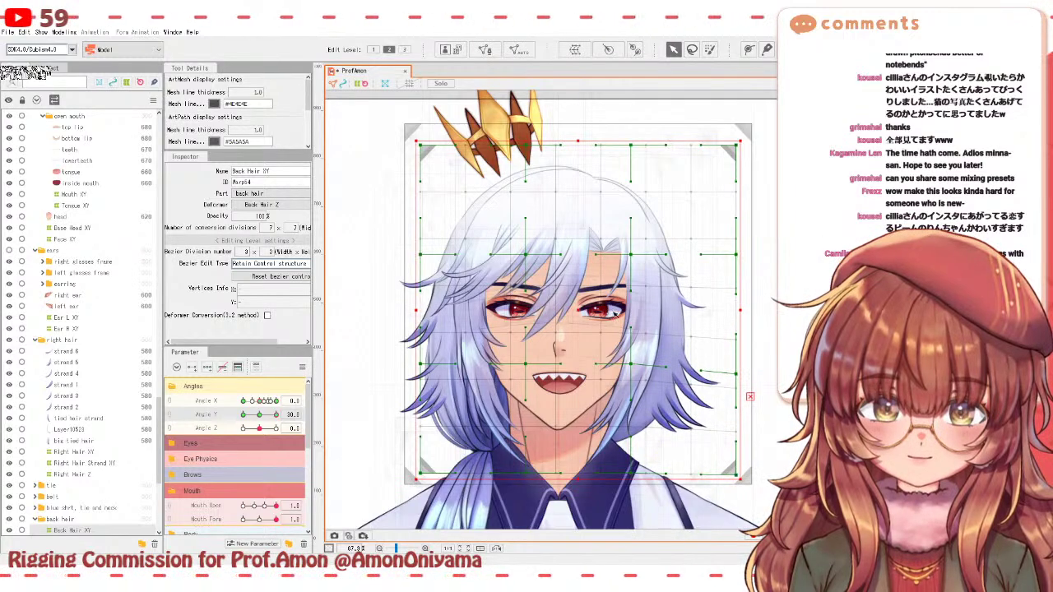
pyautogui.moveTo(419, 256); pyautogui.dragTo(420, 265)
pyautogui.moveTo(420, 218); pyautogui.dragTo(420, 223)
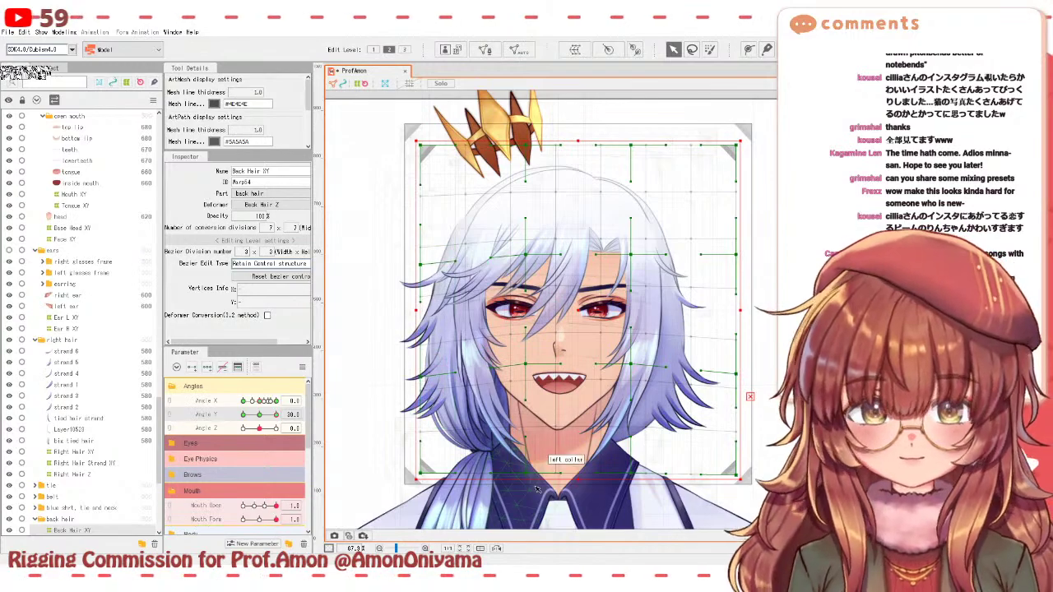
pyautogui.moveTo(535, 476); pyautogui.dragTo(535, 460)
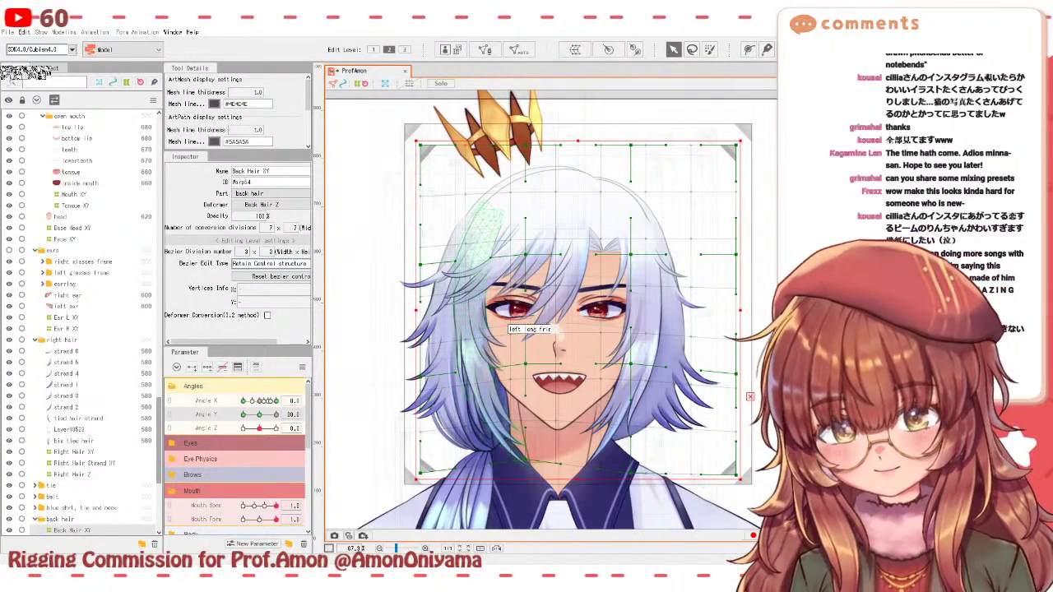
# - Move the lower-right corner of Back Hair XY slightly inward at Angle Y -30, then return Angle Y to 0
pyautogui.moveTo(276, 414); pyautogui.dragTo(237, 408)
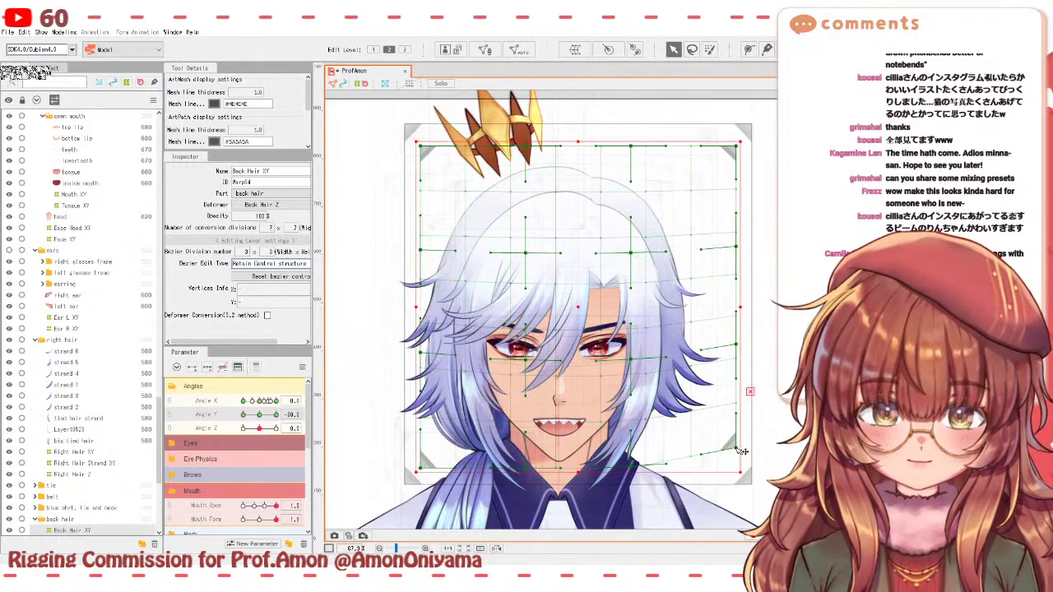
pyautogui.moveTo(740, 450); pyautogui.dragTo(731, 449)
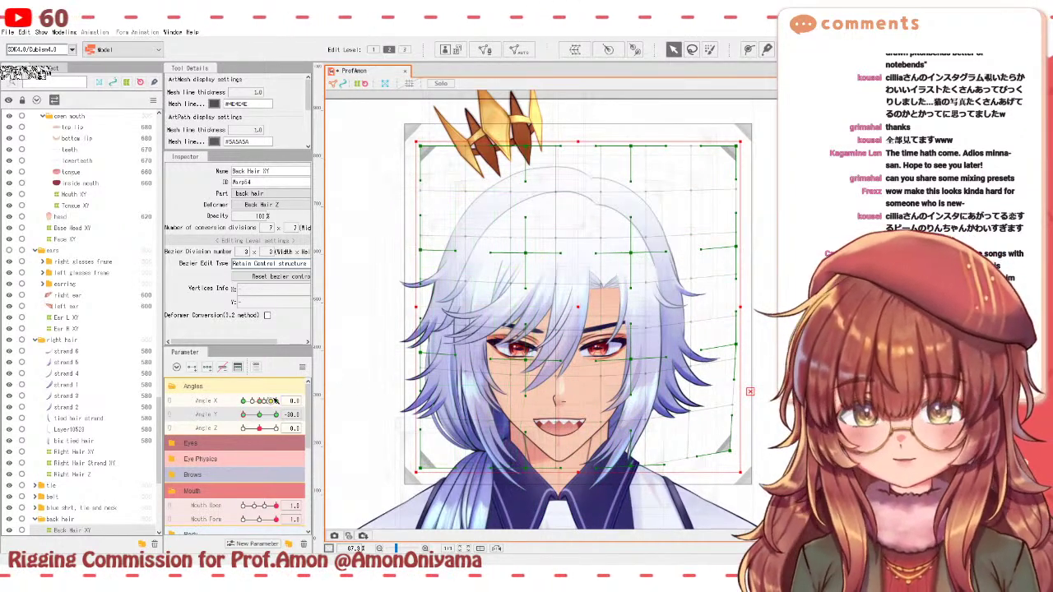
pyautogui.moveTo(250, 415); pyautogui.dragTo(260, 415)
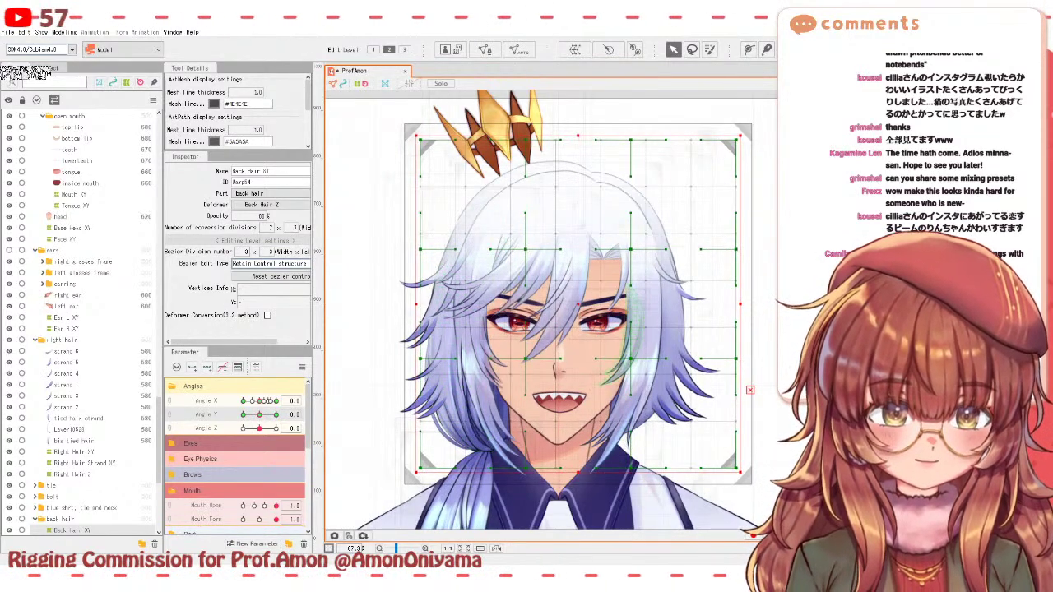
# - Add three Angle Y keys to Right Hair XY, then lower its left-middle control point and the whole grid slightly at Angle Y 30
pyautogui.click(487, 375)
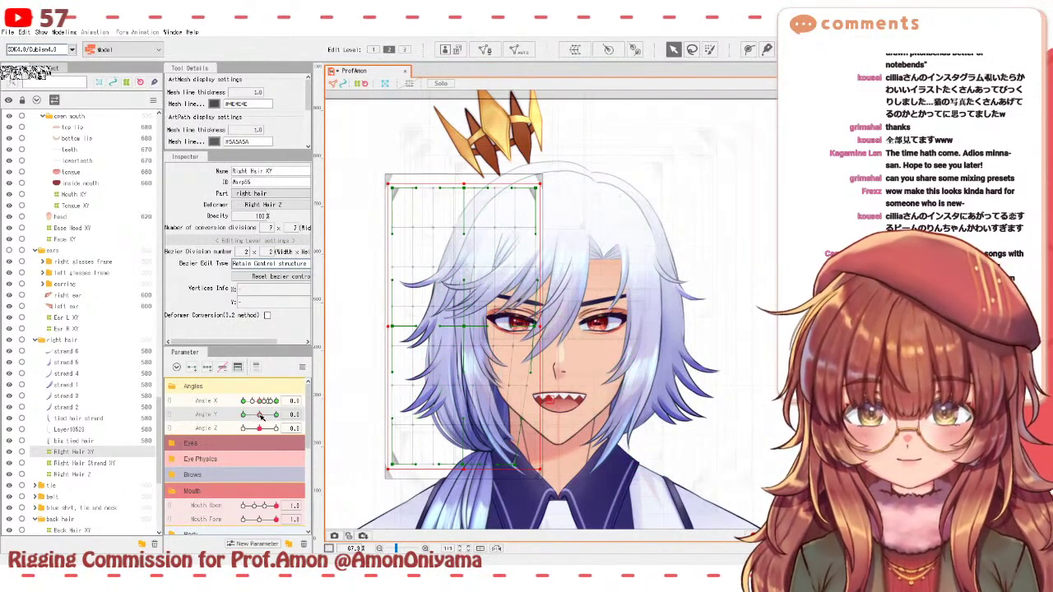
pyautogui.moveTo(260, 416); pyautogui.dragTo(277, 416)
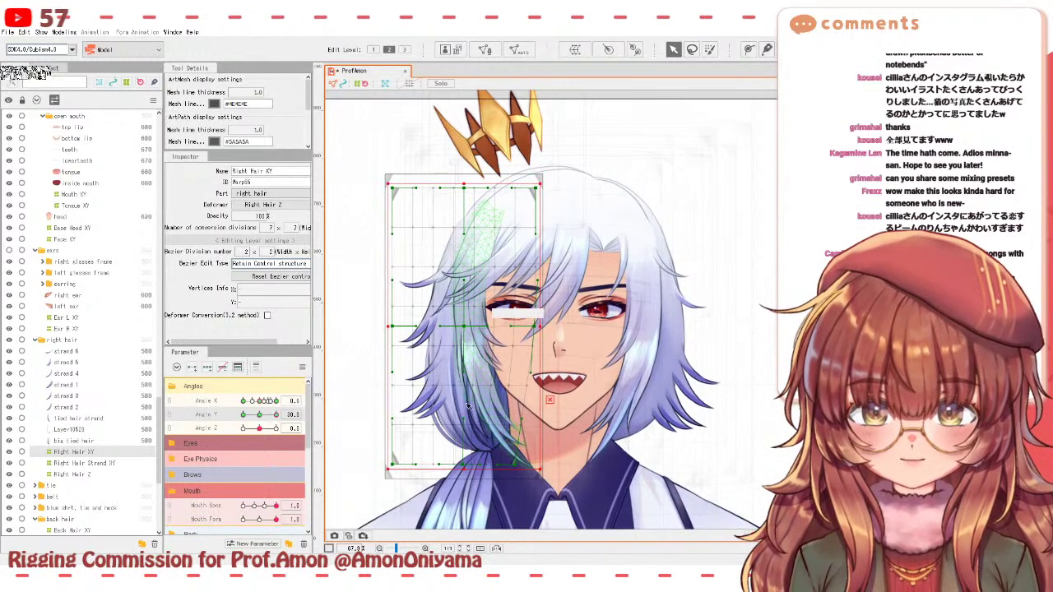
pyautogui.moveTo(393, 329); pyautogui.dragTo(395, 337)
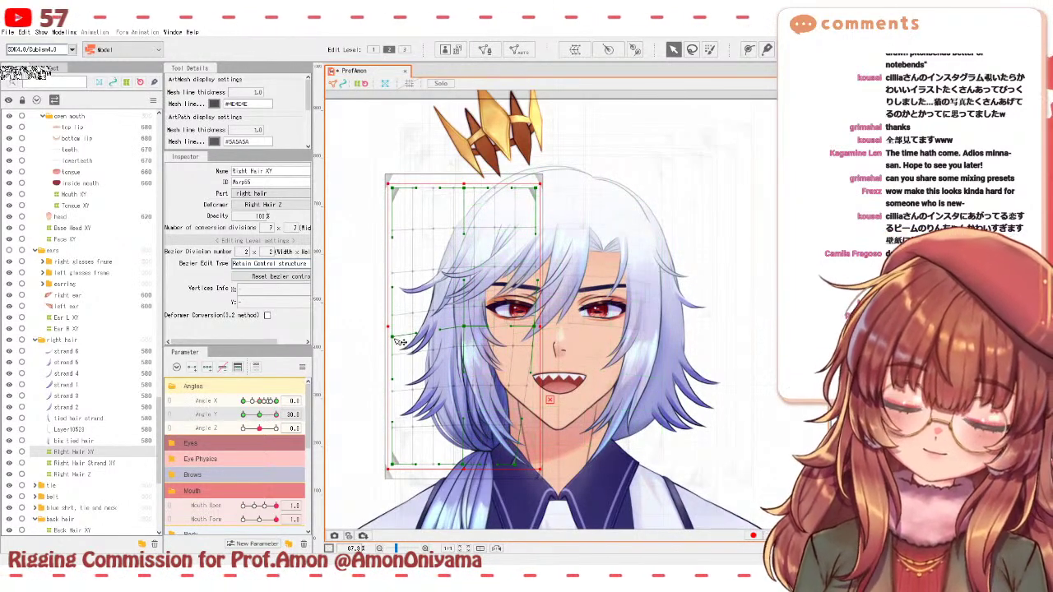
pyautogui.moveTo(393, 466); pyautogui.dragTo(394, 470)
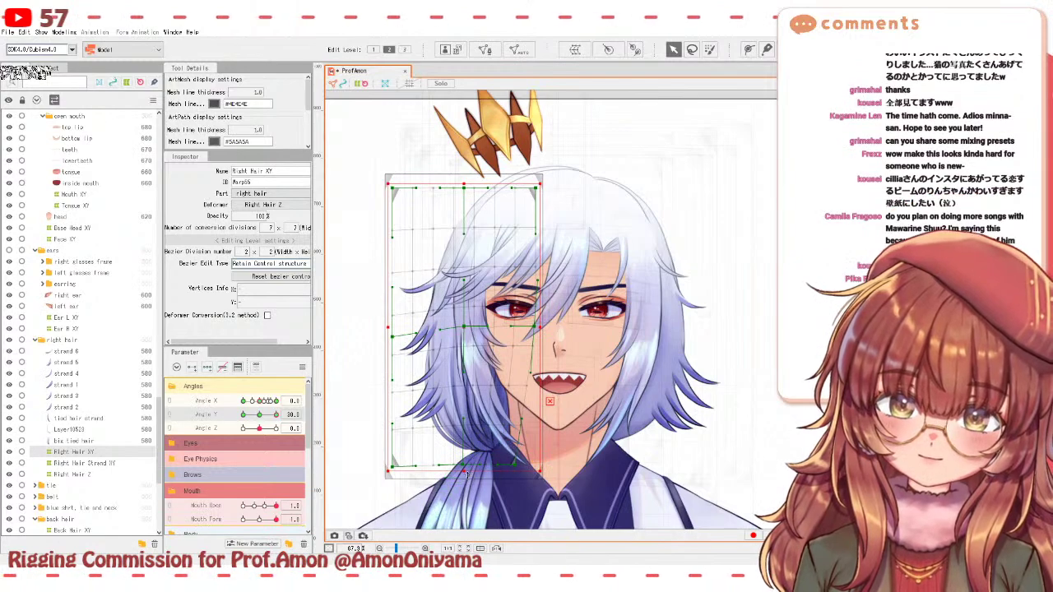
pyautogui.moveTo(467, 475); pyautogui.dragTo(467, 469)
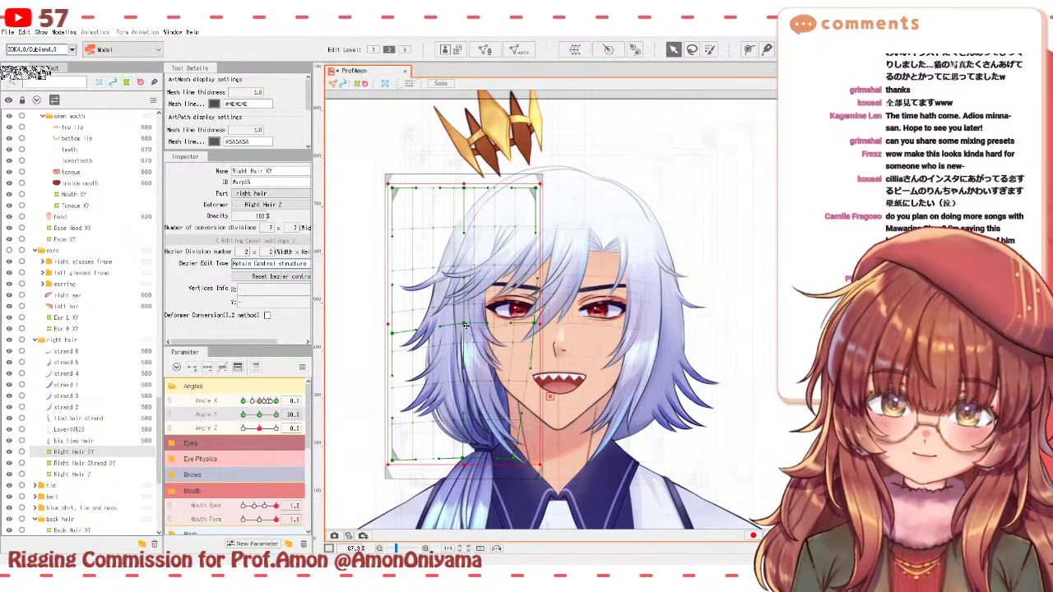
pyautogui.moveTo(466, 326); pyautogui.dragTo(467, 331)
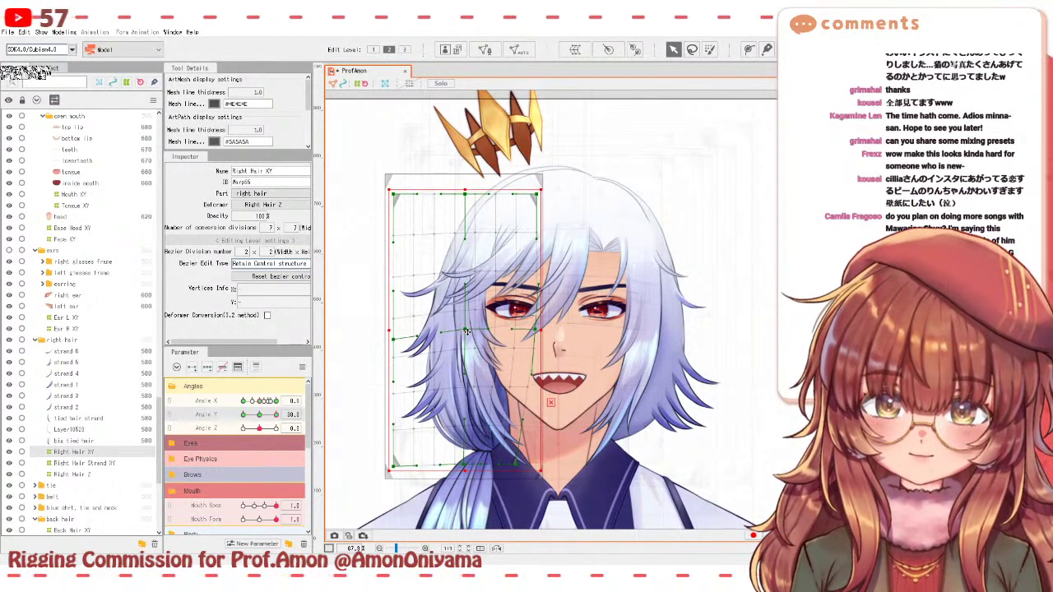
# - Raise the left-middle and lower-left control points and the bottom edge of Right Hair XY at Angle Y -30, then return Angle Y to 0
pyautogui.moveTo(275, 414); pyautogui.dragTo(236, 418)
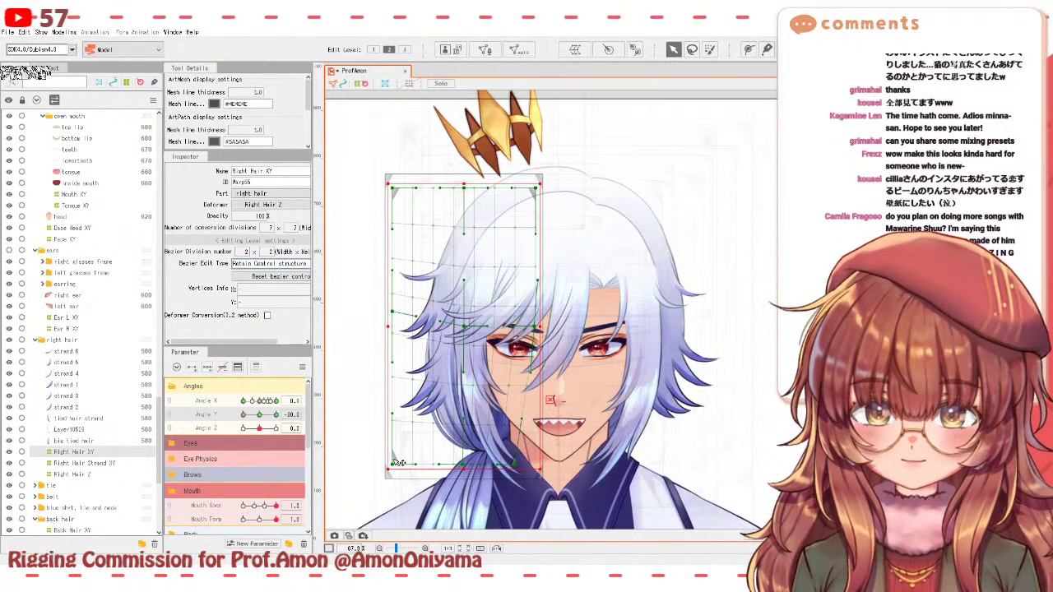
pyautogui.moveTo(398, 462); pyautogui.dragTo(398, 441)
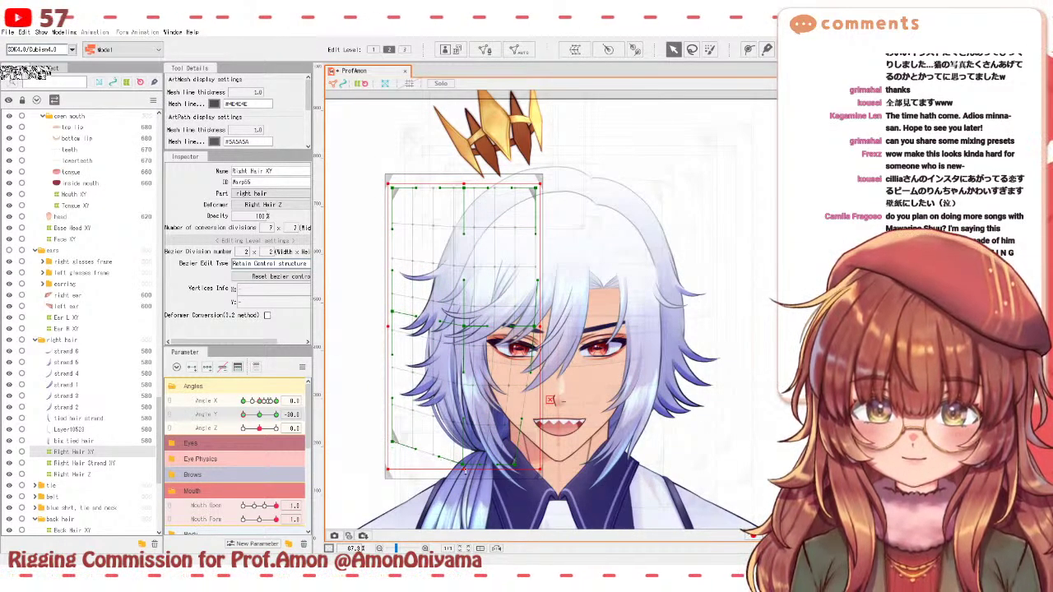
pyautogui.moveTo(466, 470); pyautogui.dragTo(464, 468)
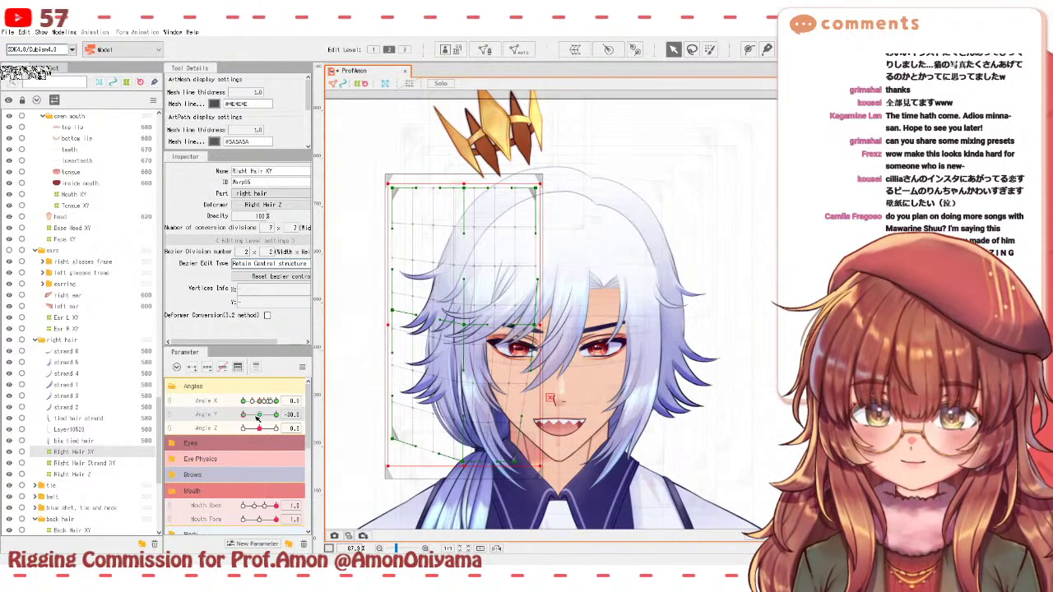
pyautogui.moveTo(244, 413)
pyautogui.mouseDown()
pyautogui.moveTo(269, 415)
pyautogui.moveTo(244, 414)
pyautogui.mouseUp()
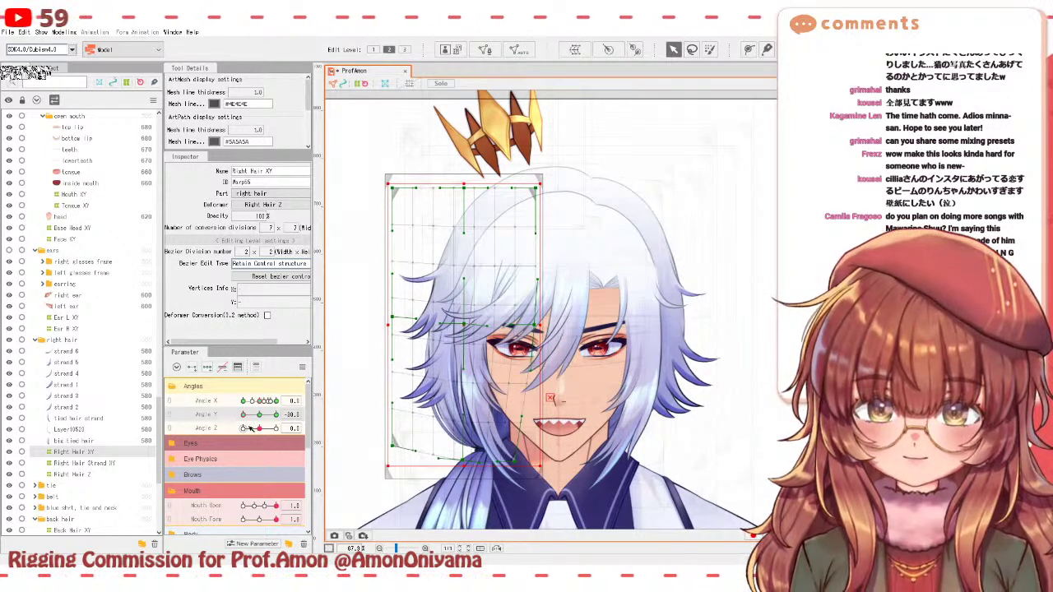
pyautogui.moveTo(249, 428)
pyautogui.mouseDown()
pyautogui.moveTo(272, 428)
pyautogui.moveTo(234, 429)
pyautogui.moveTo(259, 429)
pyautogui.moveTo(261, 415)
pyautogui.mouseUp()
pyautogui.hotkey('ctrl', '+')
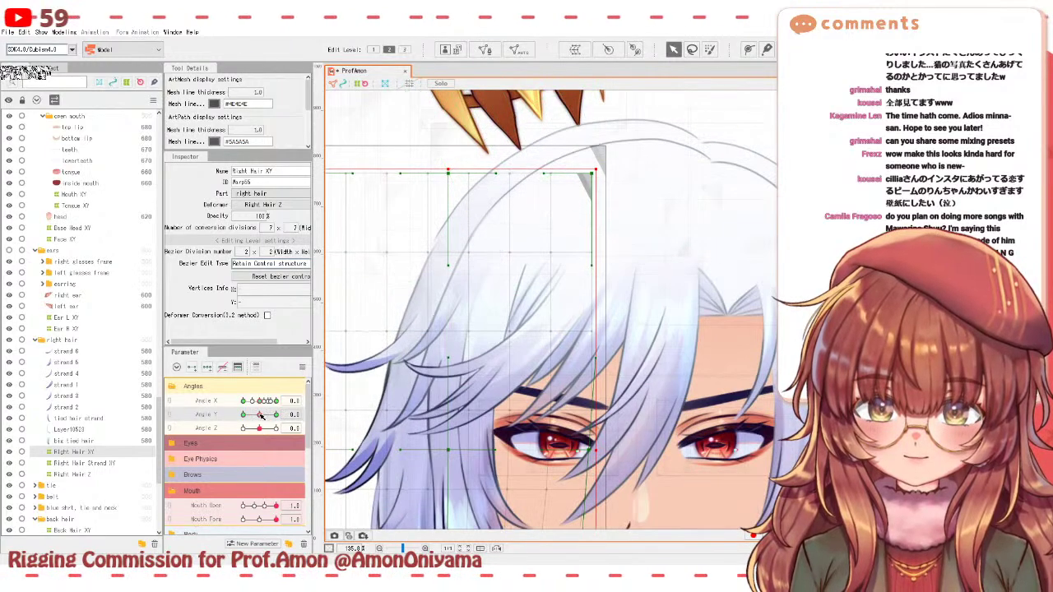
# - Nudge the top-middle control point of Right Hair XY outward, shift it further outward at Angle X -30, then return Angle X to 0
pyautogui.moveTo(448, 173); pyautogui.dragTo(444, 171)
pyautogui.moveTo(258, 415); pyautogui.dragTo(239, 399)
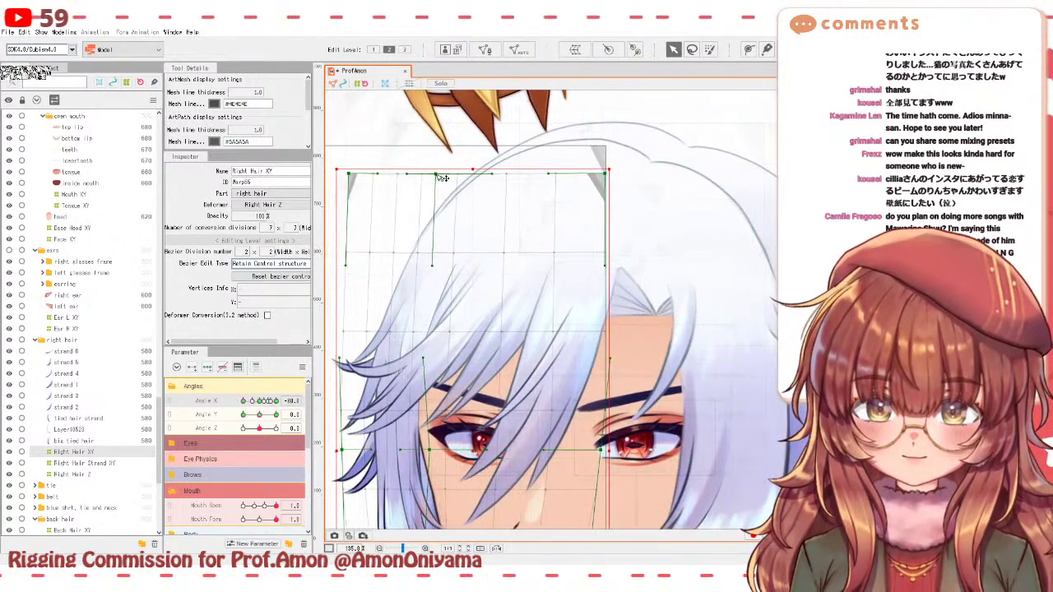
pyautogui.moveTo(441, 177); pyautogui.dragTo(428, 176)
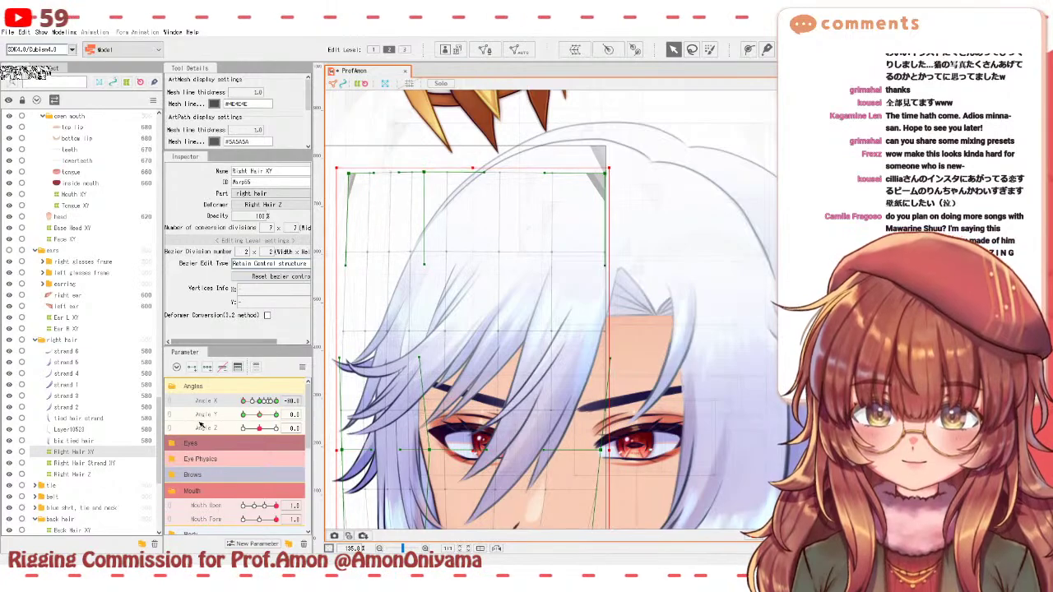
pyautogui.moveTo(243, 399)
pyautogui.mouseDown()
pyautogui.moveTo(263, 400)
pyautogui.moveTo(236, 397)
pyautogui.mouseUp()
pyautogui.click(264, 402)
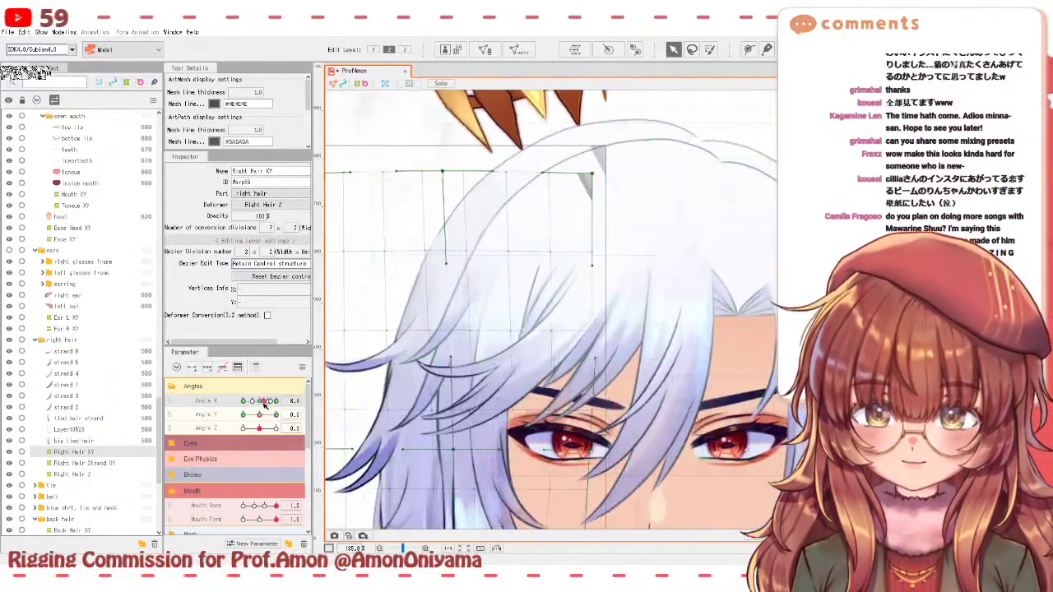
# - Examine the whole head across the Angle X and Angle Y ranges, and inspect the right tied-hair meshes at Angle X 30
pyautogui.scroll(-3, 496, 294)
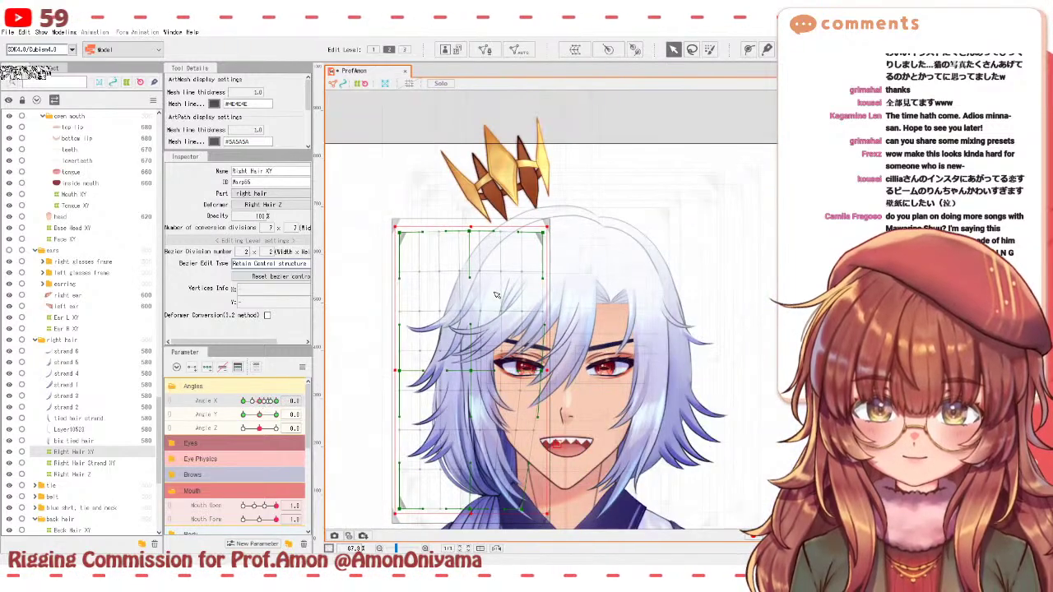
pyautogui.moveTo(259, 401)
pyautogui.mouseDown()
pyautogui.moveTo(280, 397)
pyautogui.moveTo(261, 401)
pyautogui.moveTo(255, 415)
pyautogui.moveTo(286, 412)
pyautogui.moveTo(243, 409)
pyautogui.mouseUp()
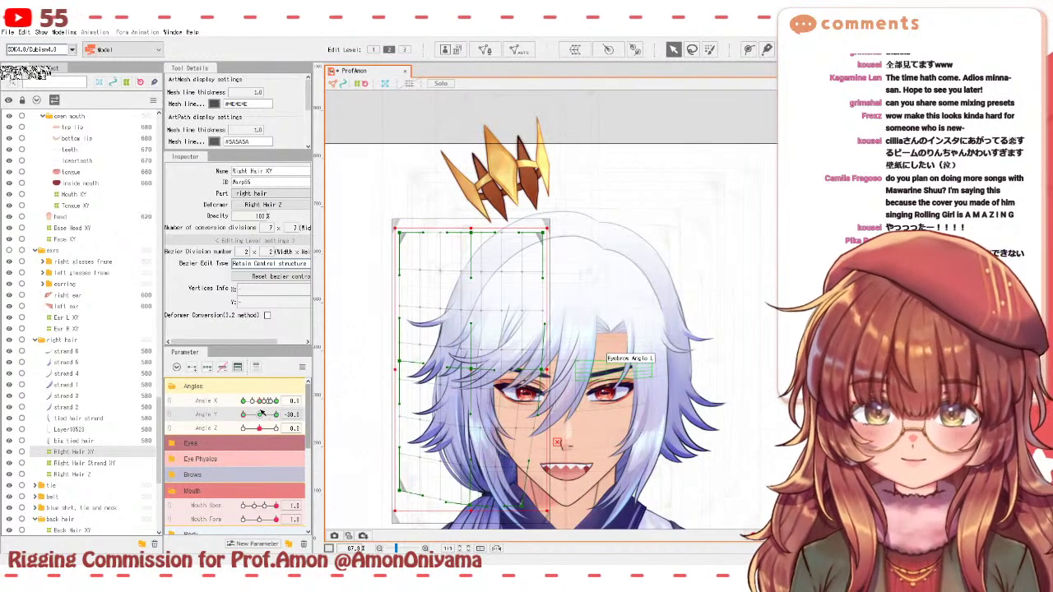
pyautogui.moveTo(262, 401)
pyautogui.mouseDown()
pyautogui.moveTo(245, 400)
pyautogui.moveTo(263, 415)
pyautogui.moveTo(261, 403)
pyautogui.moveTo(262, 417)
pyautogui.mouseUp()
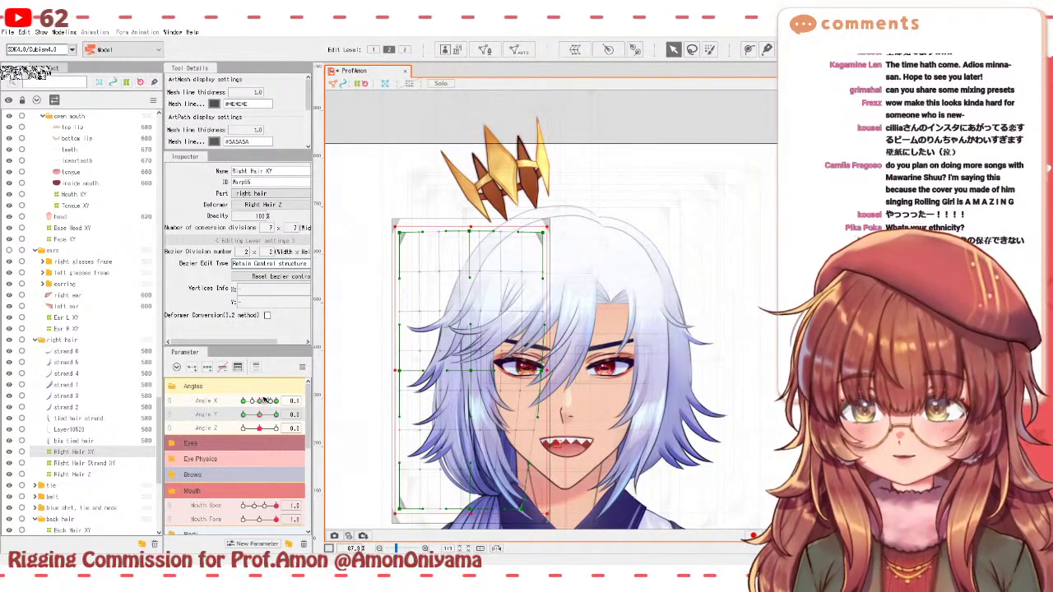
pyautogui.moveTo(263, 401)
pyautogui.mouseDown()
pyautogui.moveTo(243, 399)
pyautogui.moveTo(283, 399)
pyautogui.moveTo(237, 400)
pyautogui.moveTo(278, 405)
pyautogui.mouseUp()
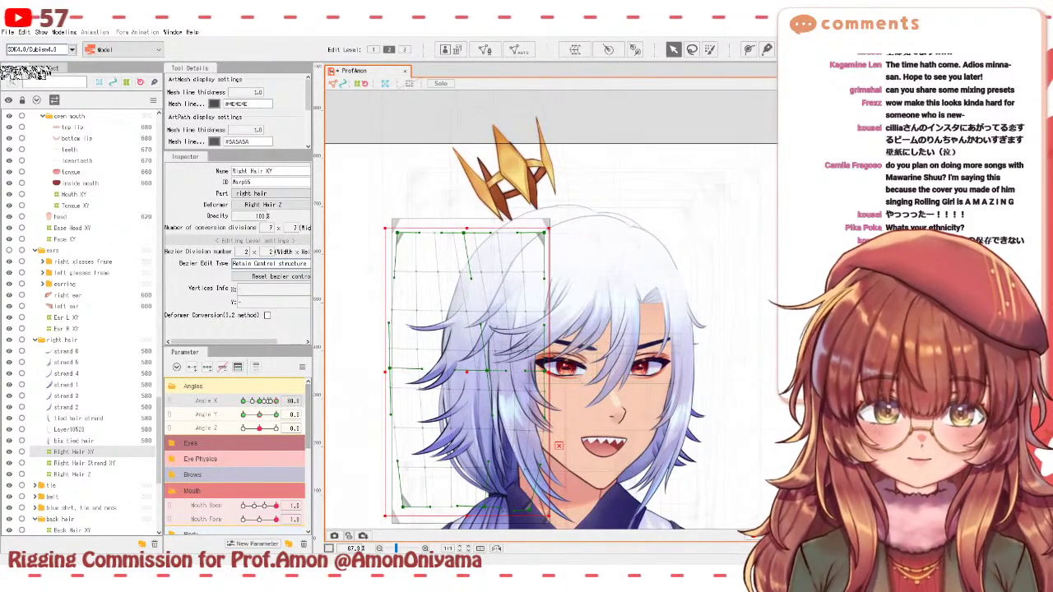
pyautogui.click(449, 388)
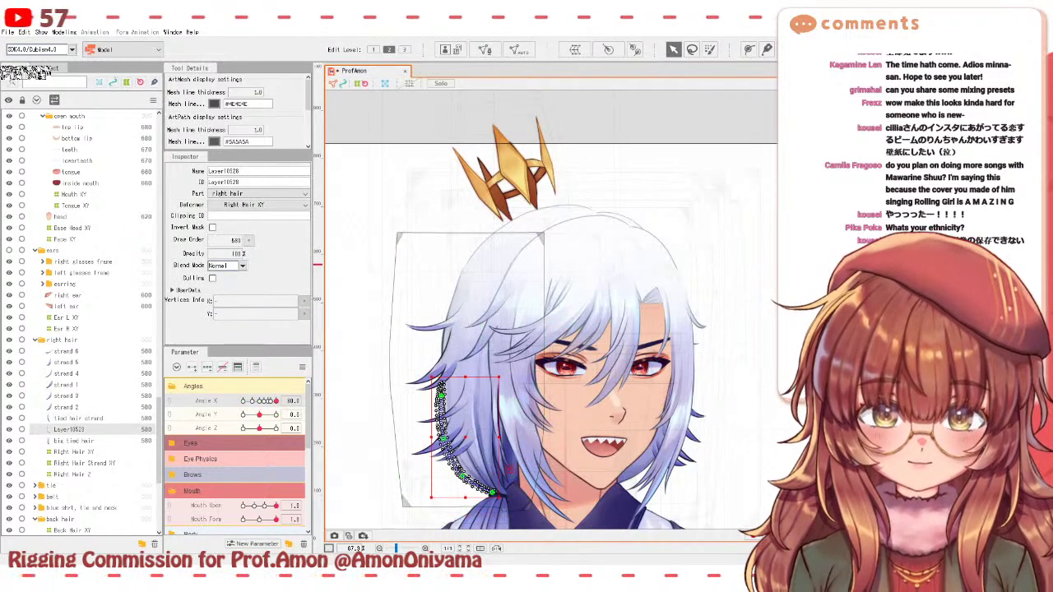
pyautogui.click(508, 448)
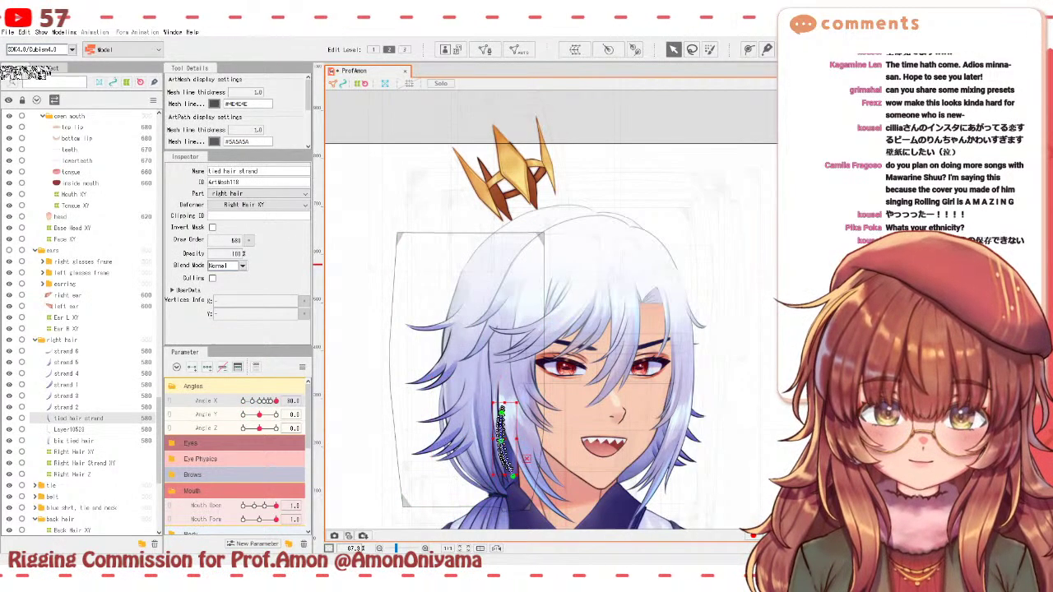
# - Add three Angle Y keys to Right Hair Strand XY at Angle X 0, then raise its lower-left corner at Angle Y 30
pyautogui.click(84, 463)
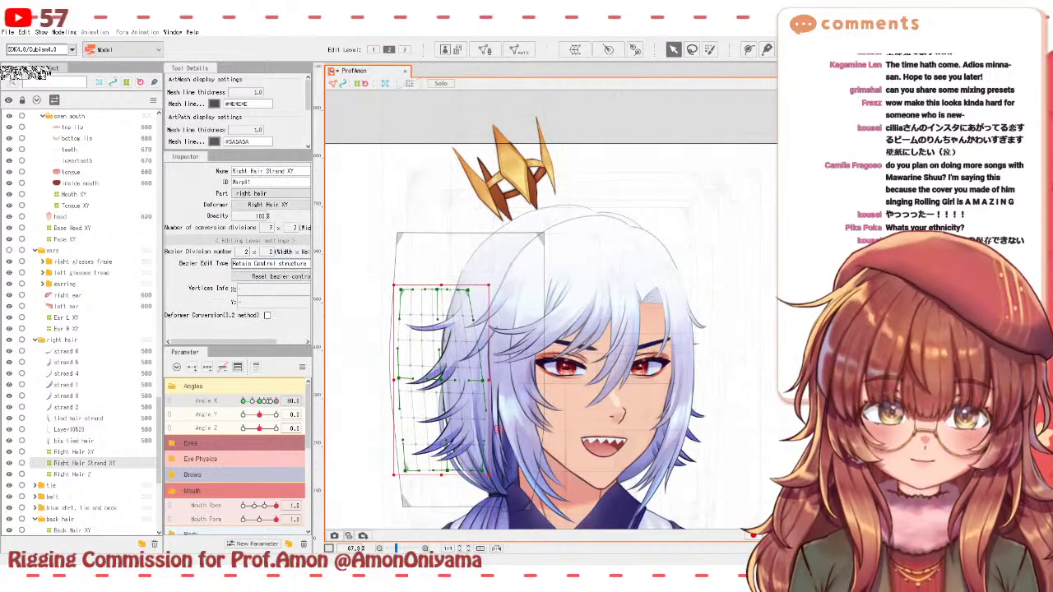
pyautogui.click(260, 402)
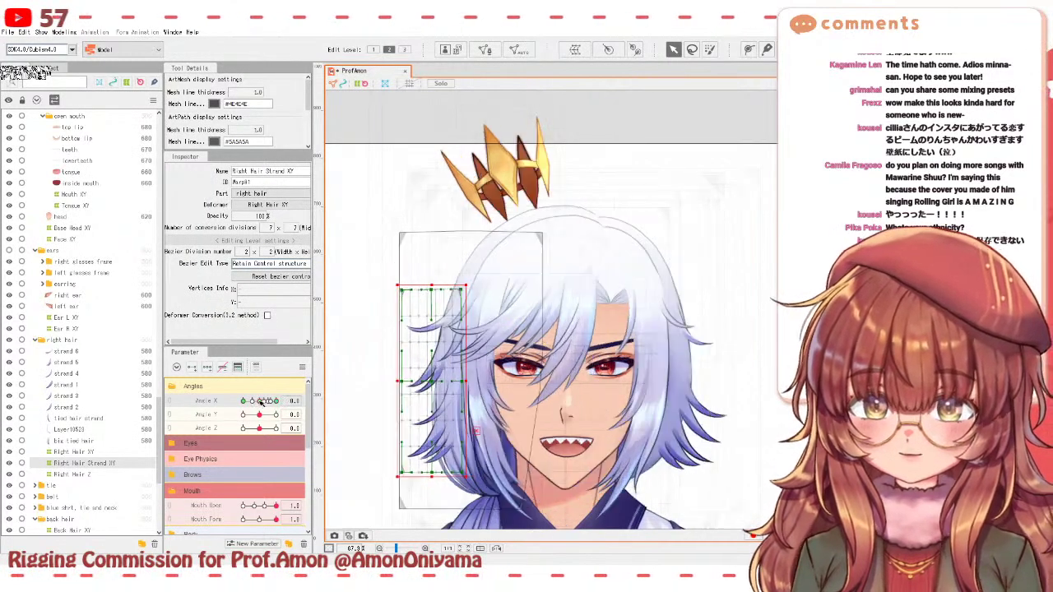
pyautogui.click(220, 418)
pyautogui.moveTo(262, 420); pyautogui.dragTo(277, 416)
pyautogui.scroll(2, 428, 393)
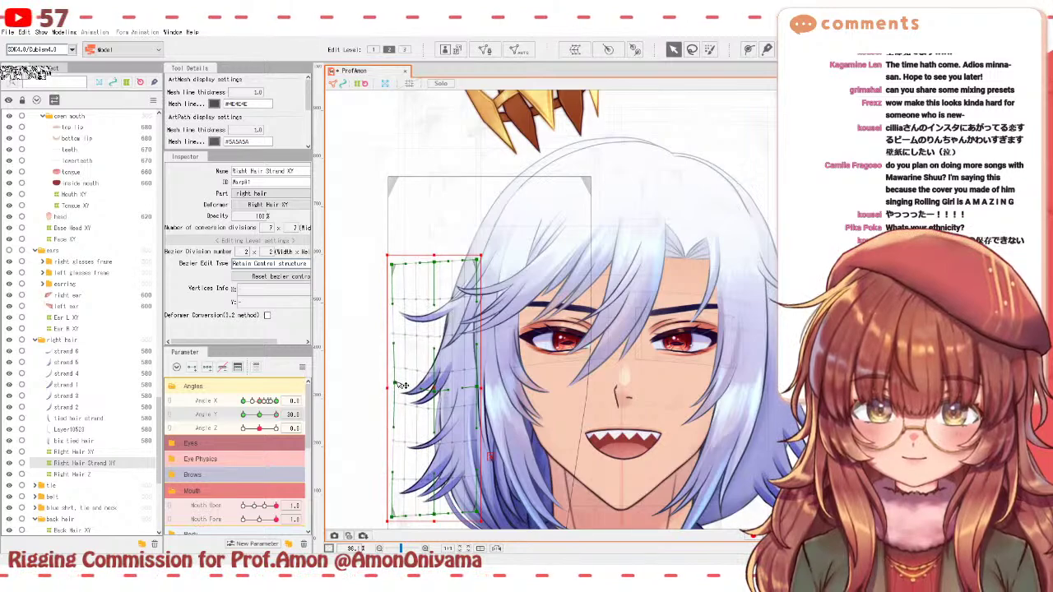
pyautogui.moveTo(389, 267); pyautogui.dragTo(392, 261)
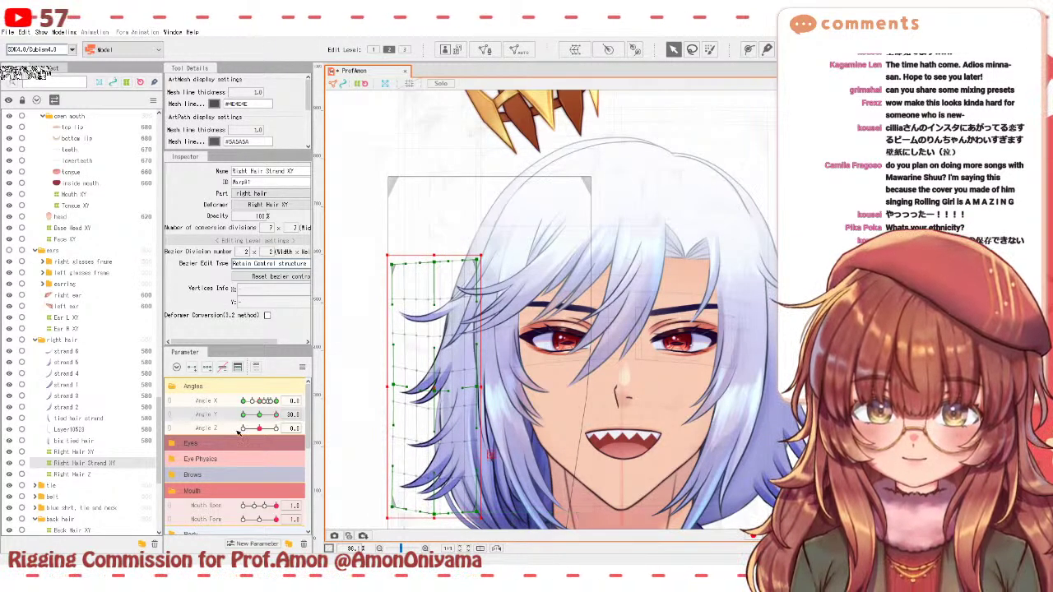
pyautogui.moveTo(275, 414)
pyautogui.mouseDown()
pyautogui.moveTo(264, 416)
pyautogui.moveTo(276, 414)
pyautogui.mouseUp()
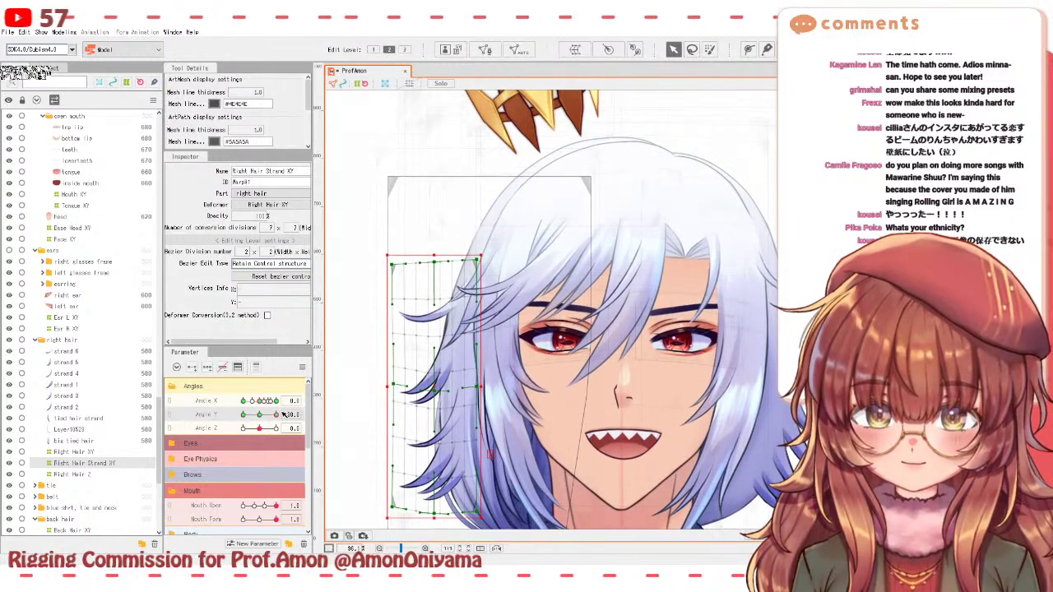
# - Nudge the bottom corners and right-middle control point of Right Hair Strand XY at Angle Y 30, then shift the grid slightly up
pyautogui.scroll(3, 434, 416)
pyautogui.moveTo(435, 416); pyautogui.dragTo(421, 428)
pyautogui.moveTo(543, 424); pyautogui.dragTo(534, 416)
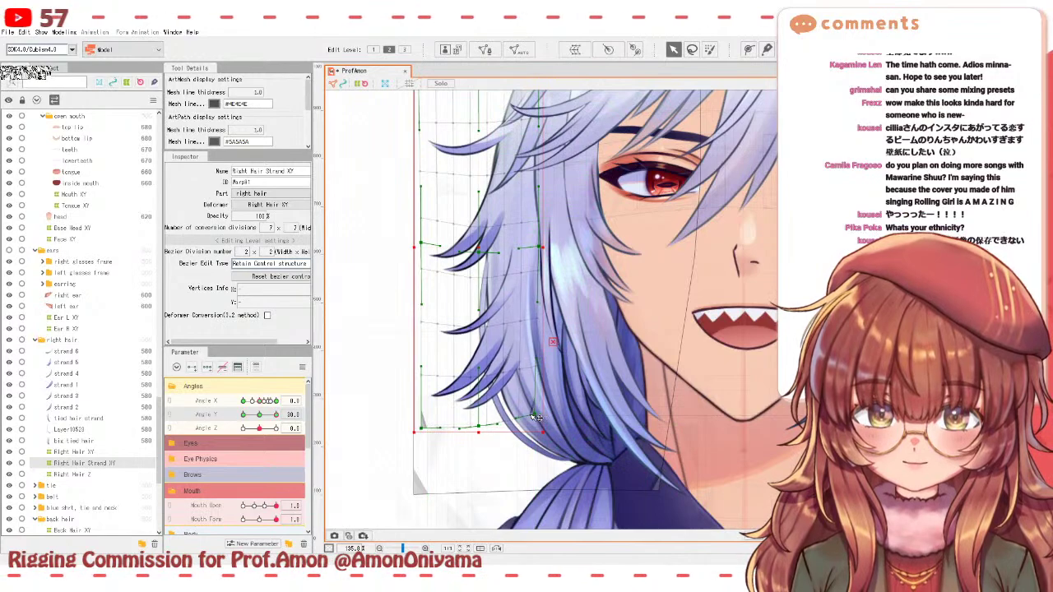
pyautogui.moveTo(539, 246); pyautogui.dragTo(519, 243)
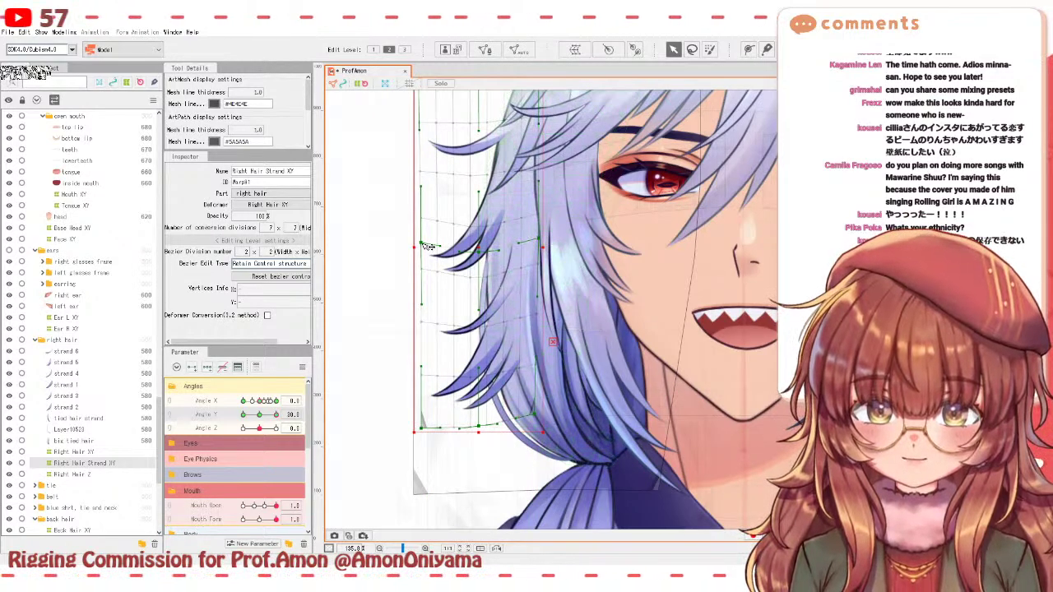
pyautogui.moveTo(440, 251); pyautogui.dragTo(440, 334)
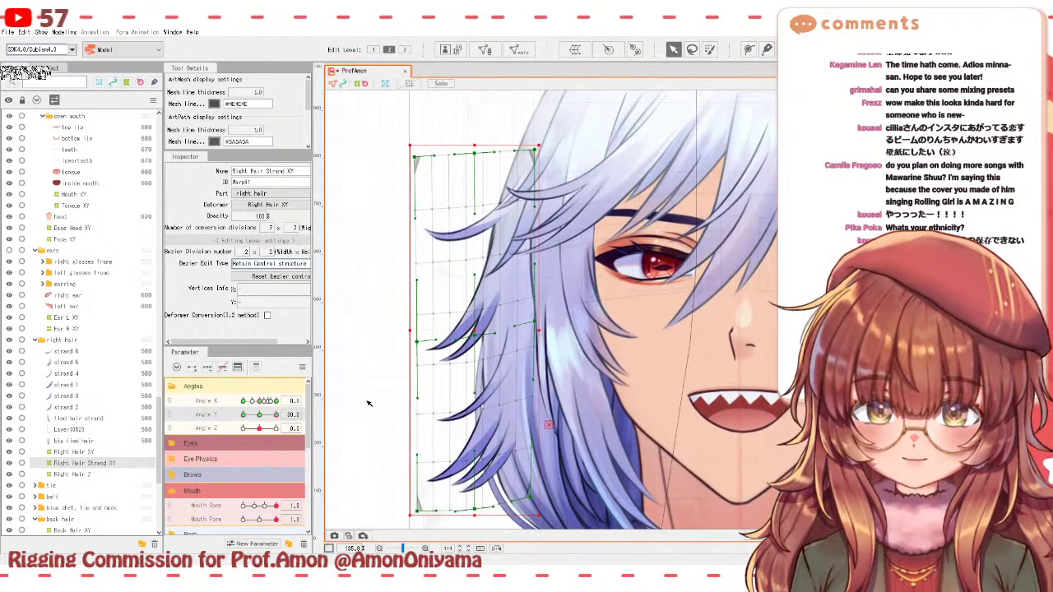
pyautogui.moveTo(277, 415)
pyautogui.mouseDown()
pyautogui.moveTo(266, 414)
pyautogui.moveTo(282, 414)
pyautogui.mouseUp()
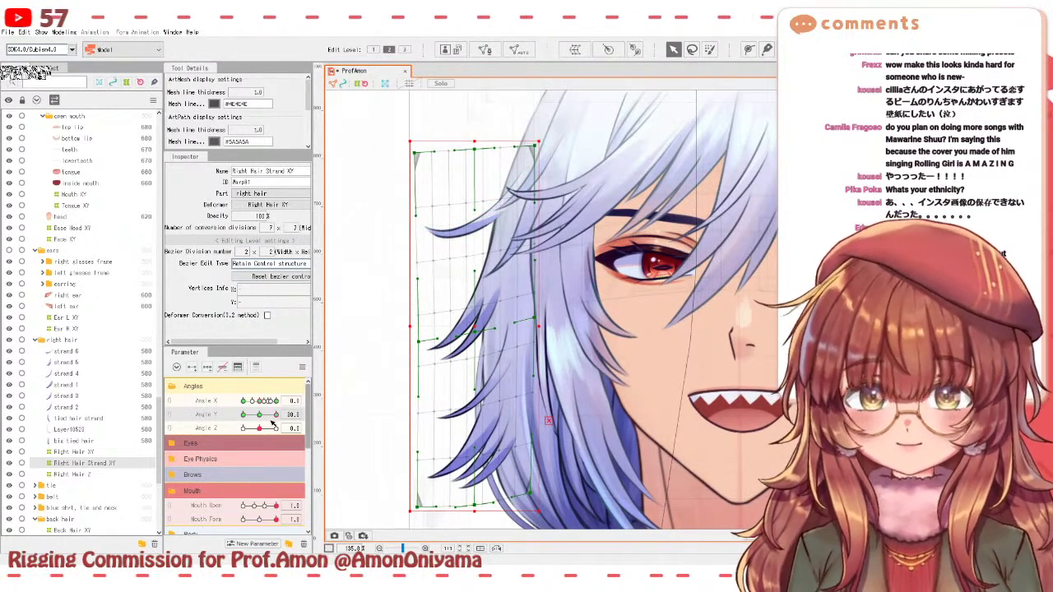
pyautogui.moveTo(282, 414); pyautogui.dragTo(282, 414)
# - Lower the left-middle, upper-left and top-middle control points of Right Hair Strand XY at Angle Y 30, then return Angle Y to 0
pyautogui.moveTo(419, 342); pyautogui.dragTo(417, 351)
pyautogui.moveTo(415, 156); pyautogui.dragTo(417, 168)
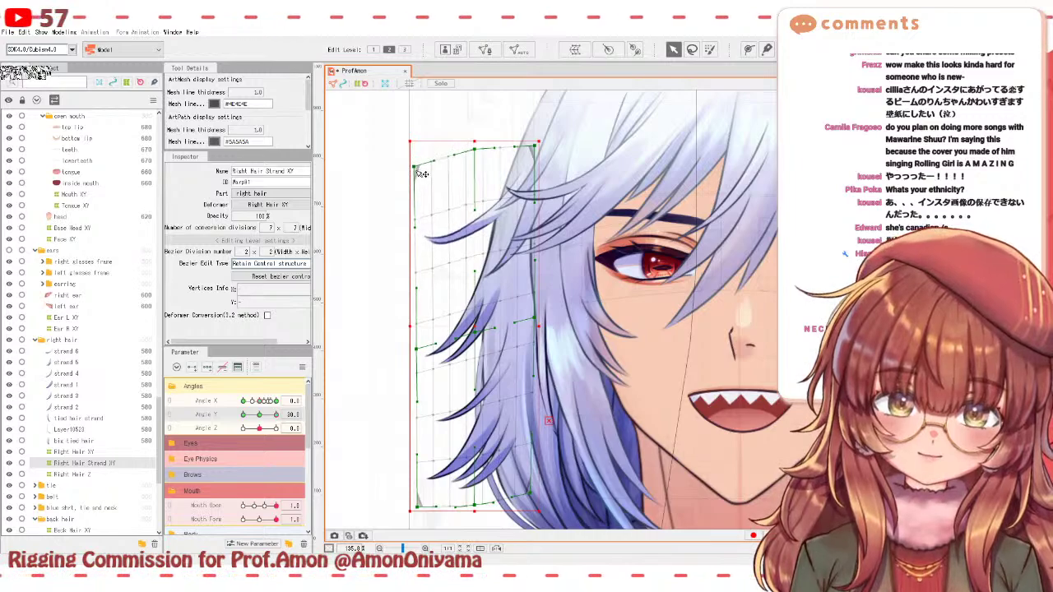
pyautogui.moveTo(474, 152); pyautogui.dragTo(473, 158)
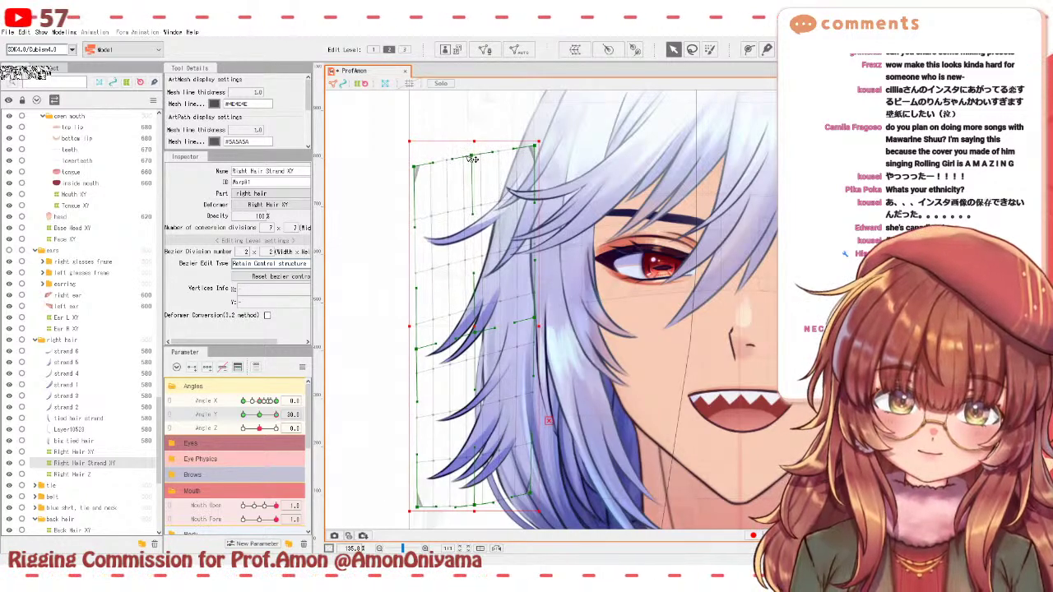
pyautogui.click(259, 415)
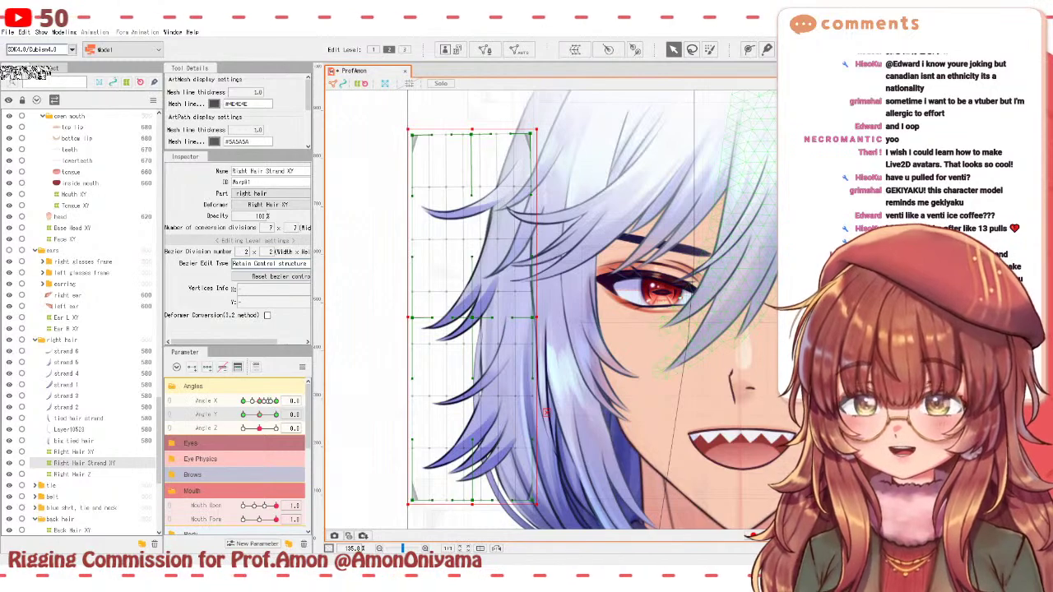
# - Move the centre control point of Right Hair Strand XY slightly up and outward at Angle Y 30, and lower the upper-left corner further
pyautogui.moveTo(259, 415); pyautogui.dragTo(280, 416)
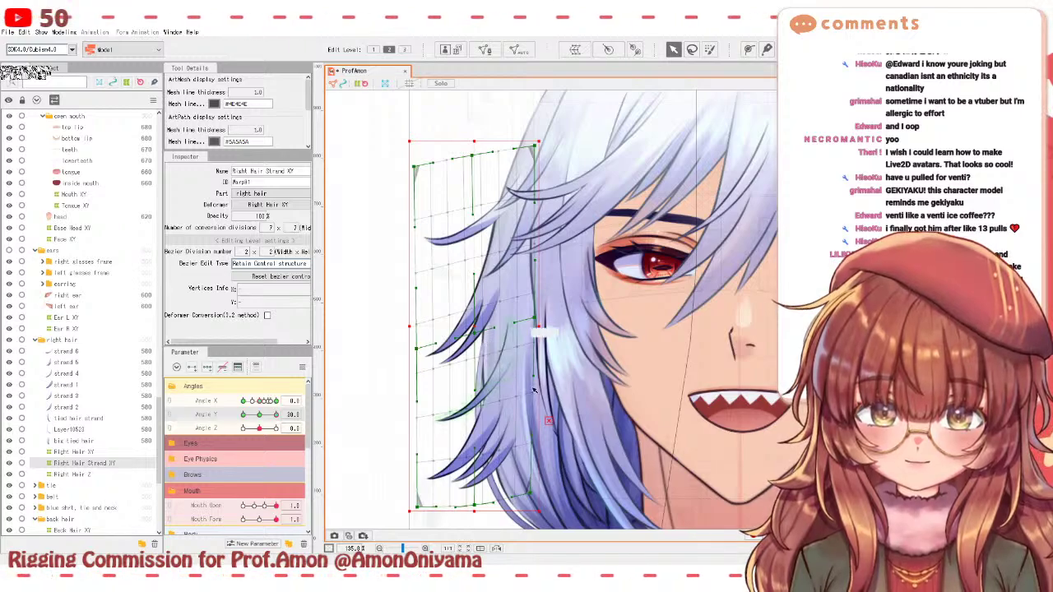
pyautogui.moveTo(478, 336); pyautogui.dragTo(473, 330)
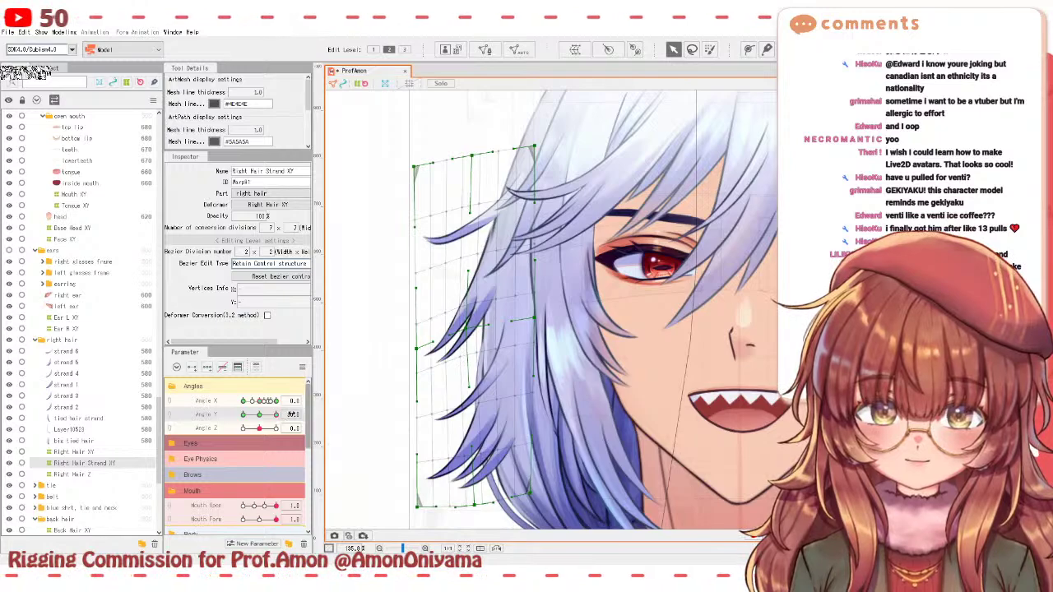
pyautogui.moveTo(277, 415)
pyautogui.mouseDown()
pyautogui.moveTo(244, 416)
pyautogui.moveTo(277, 416)
pyautogui.mouseUp()
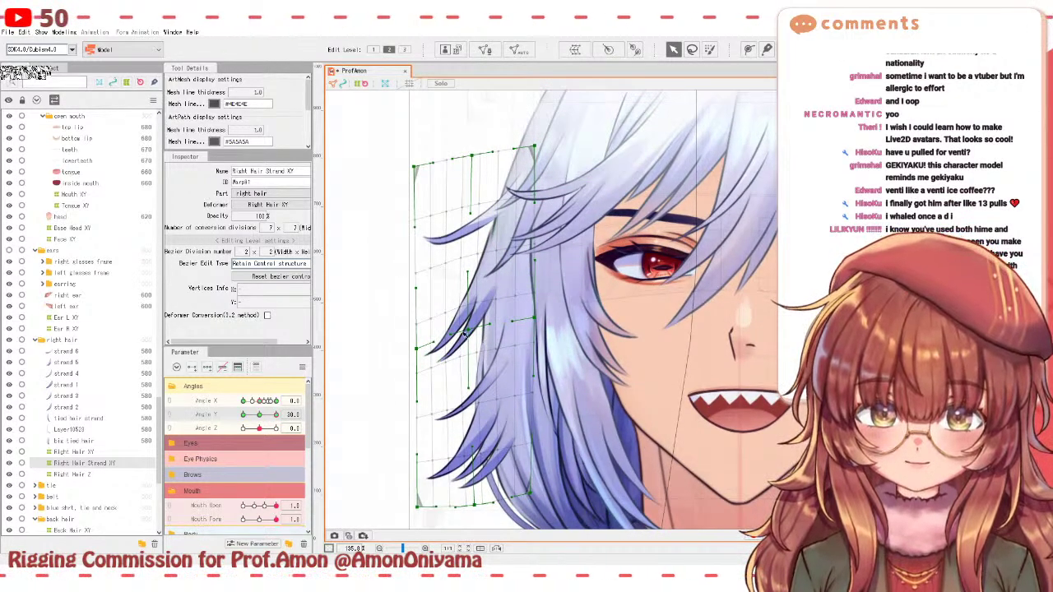
pyautogui.moveTo(477, 334); pyautogui.dragTo(474, 328)
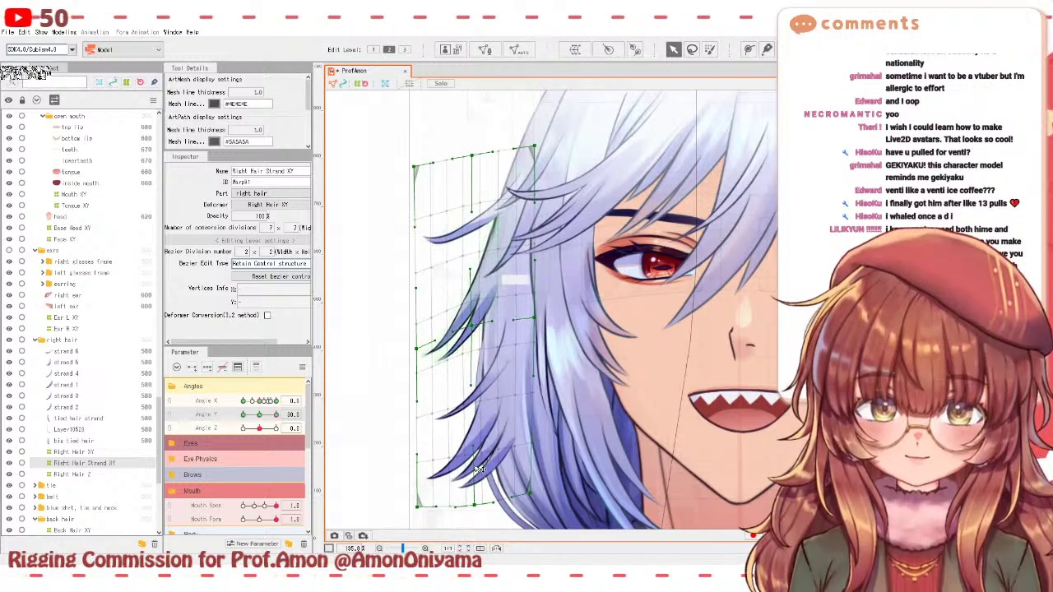
pyautogui.moveTo(421, 175); pyautogui.dragTo(420, 182)
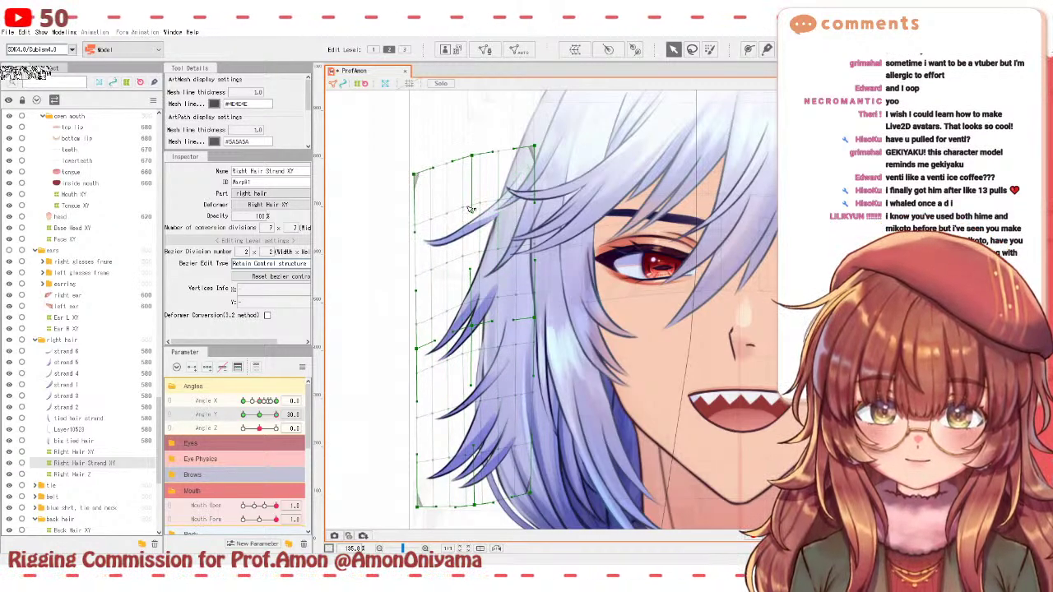
# - Raise the outer side of Right Hair Strand XY at Angle Y -30 and adjust its centre and bottom-middle control points
pyautogui.moveTo(276, 413); pyautogui.dragTo(244, 413)
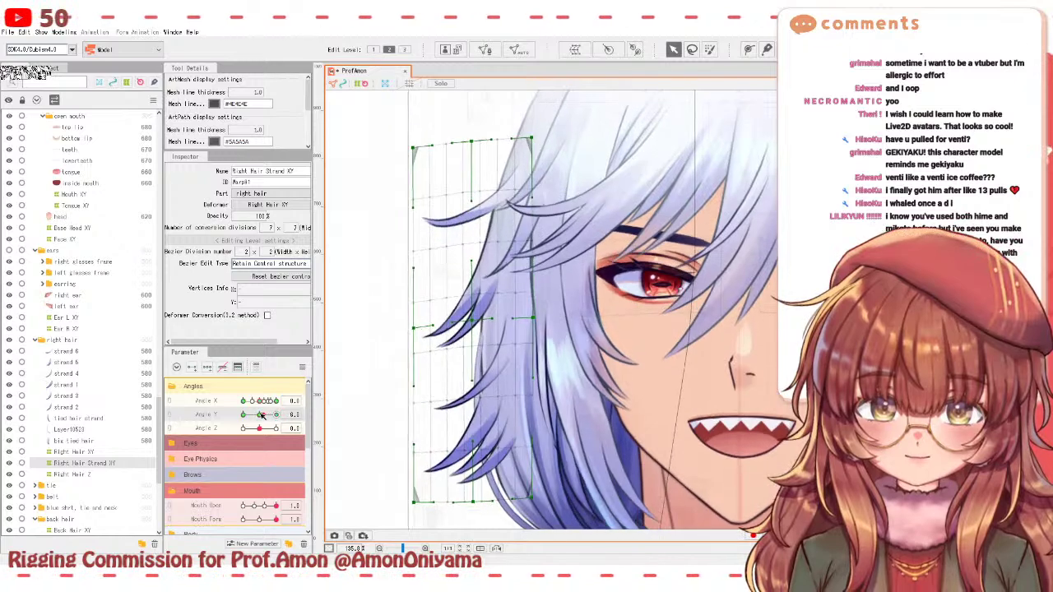
pyautogui.moveTo(475, 309); pyautogui.dragTo(473, 316)
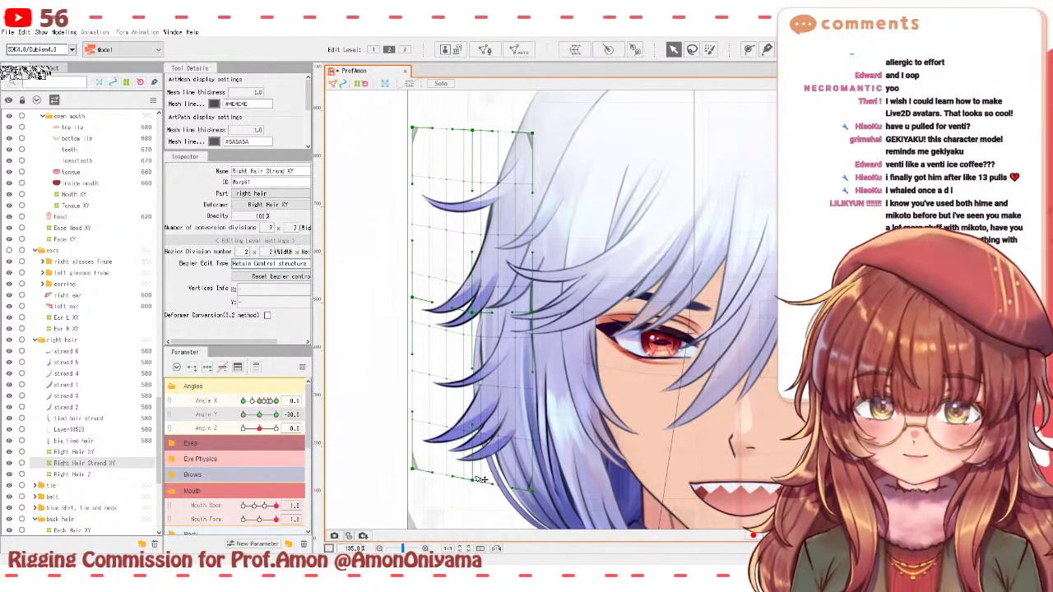
pyautogui.moveTo(475, 481); pyautogui.dragTo(469, 482)
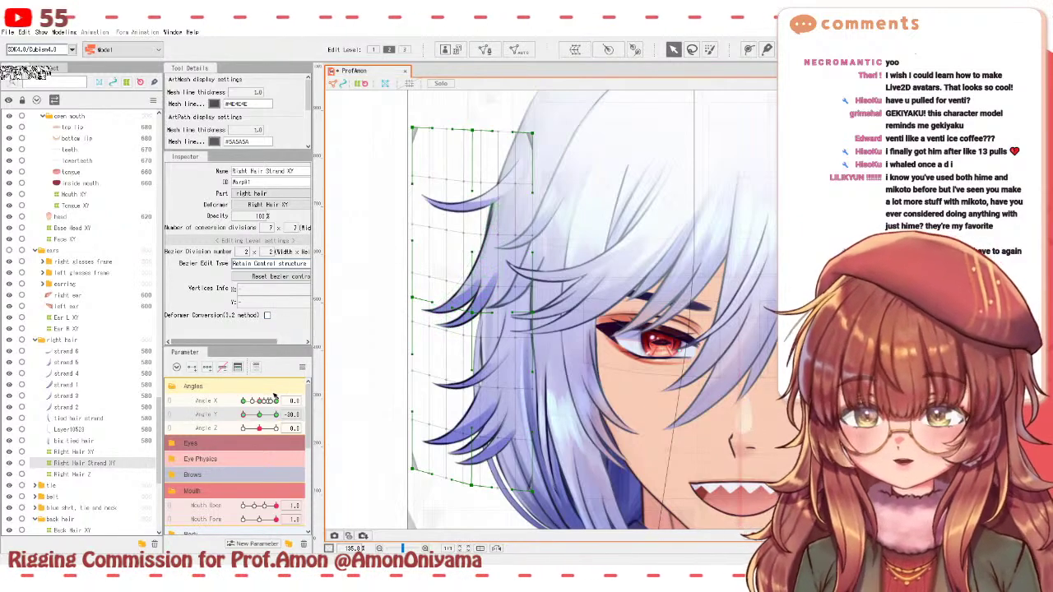
# - Lower the top-middle control point of Right Hair Strand XY at Angle Y 30 and pull its upper-left corner down and inward
pyautogui.moveTo(245, 416); pyautogui.dragTo(279, 414)
pyautogui.moveTo(472, 212); pyautogui.dragTo(475, 215)
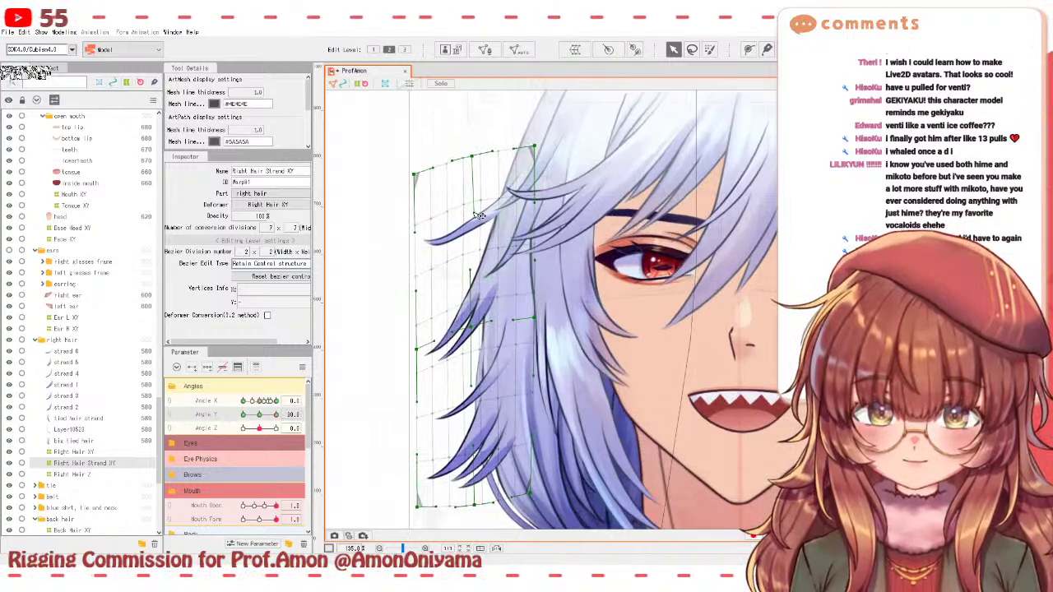
pyautogui.moveTo(476, 161); pyautogui.dragTo(431, 184)
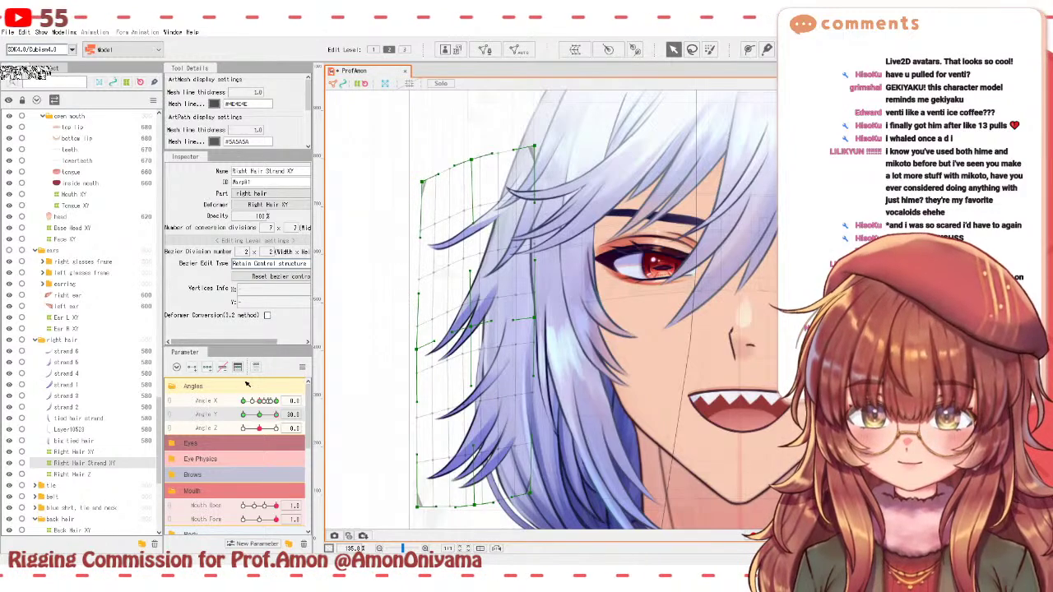
# - Shift the left-middle control point of Right Hair Strand XY slightly inward at Angle Y 30, then return Angle Y to 0
pyautogui.moveTo(277, 414)
pyautogui.mouseDown()
pyautogui.moveTo(263, 414)
pyautogui.moveTo(283, 411)
pyautogui.mouseUp()
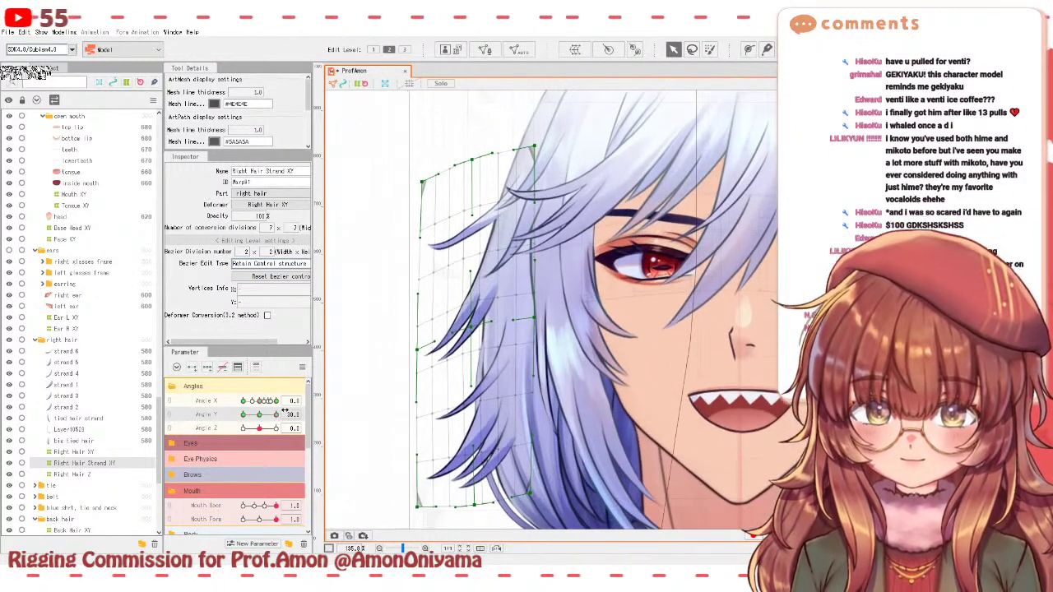
pyautogui.moveTo(422, 352); pyautogui.dragTo(427, 352)
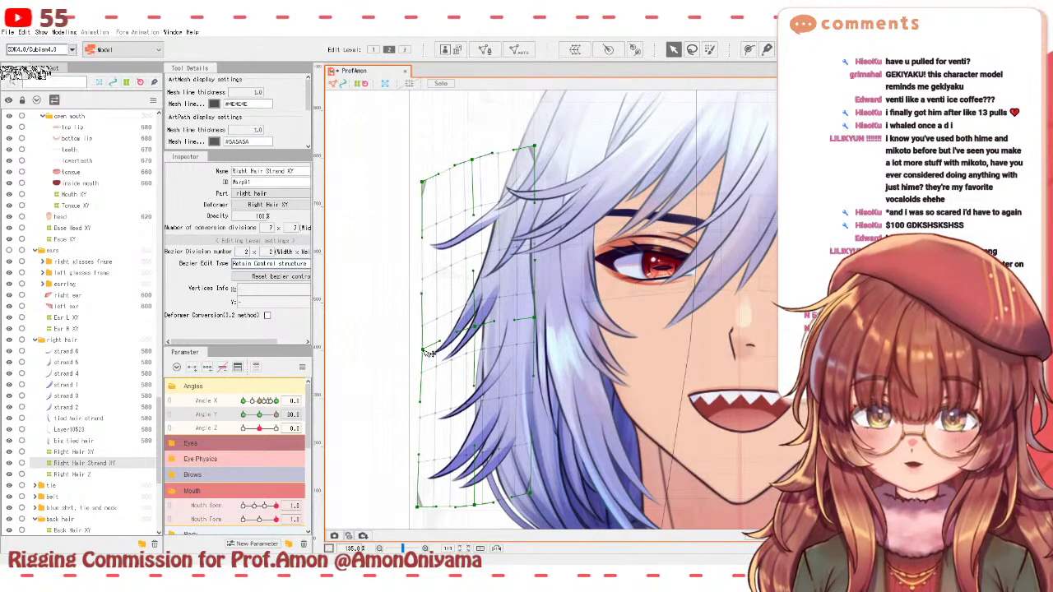
pyautogui.hotkey('ctrl', 'z')
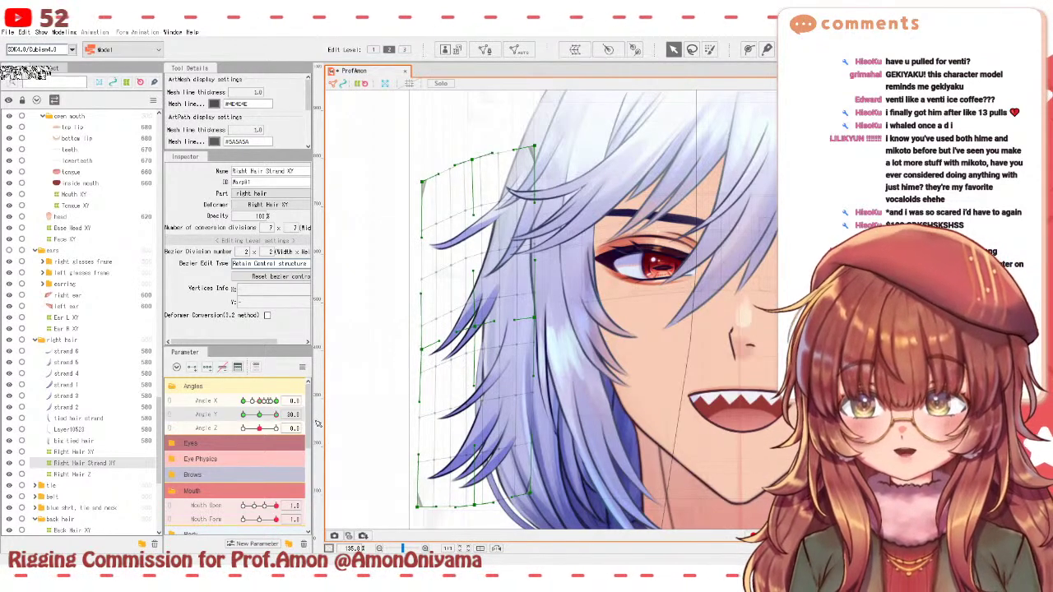
pyautogui.moveTo(276, 414)
pyautogui.mouseDown()
pyautogui.moveTo(239, 411)
pyautogui.moveTo(262, 419)
pyautogui.mouseUp()
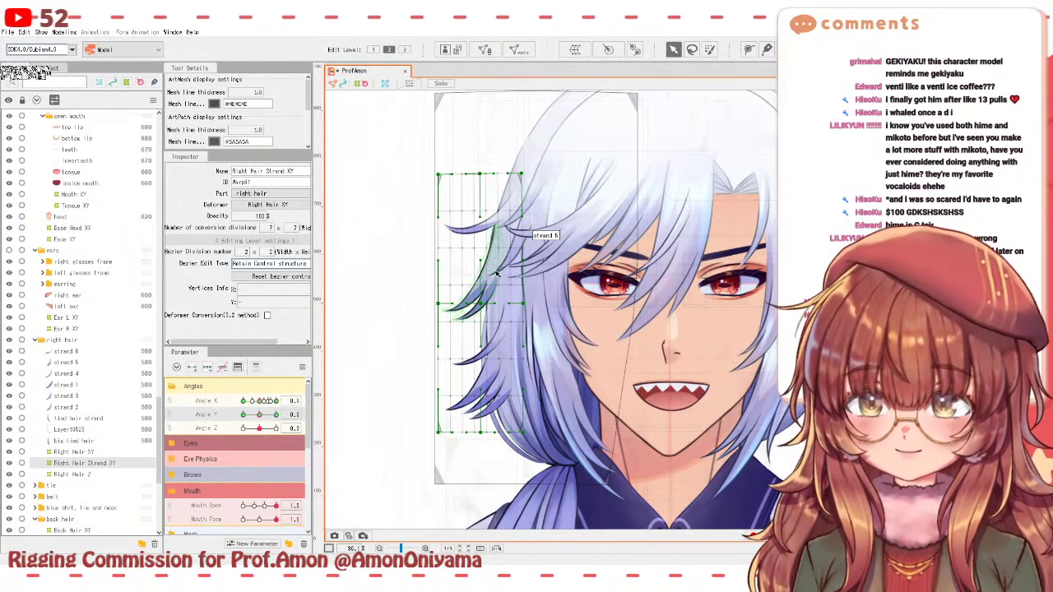
# - Move the upper-left corner control point of Right Hair Strand XY up and slightly outward at Angle Y 30, and return Angle Y to 0
pyautogui.scroll(-2, 624, 301)
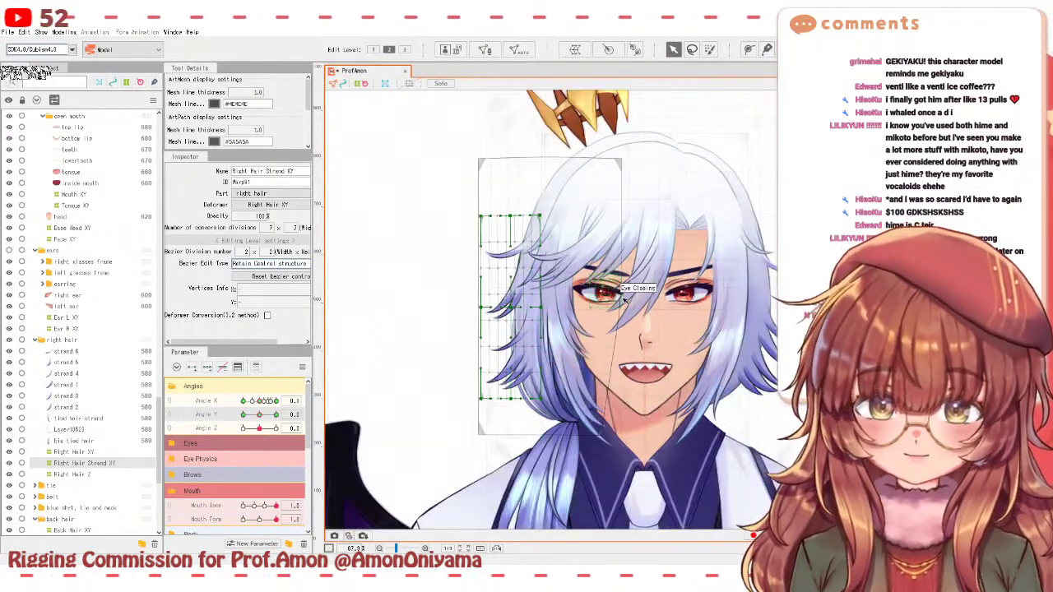
pyautogui.moveTo(260, 414); pyautogui.dragTo(284, 413)
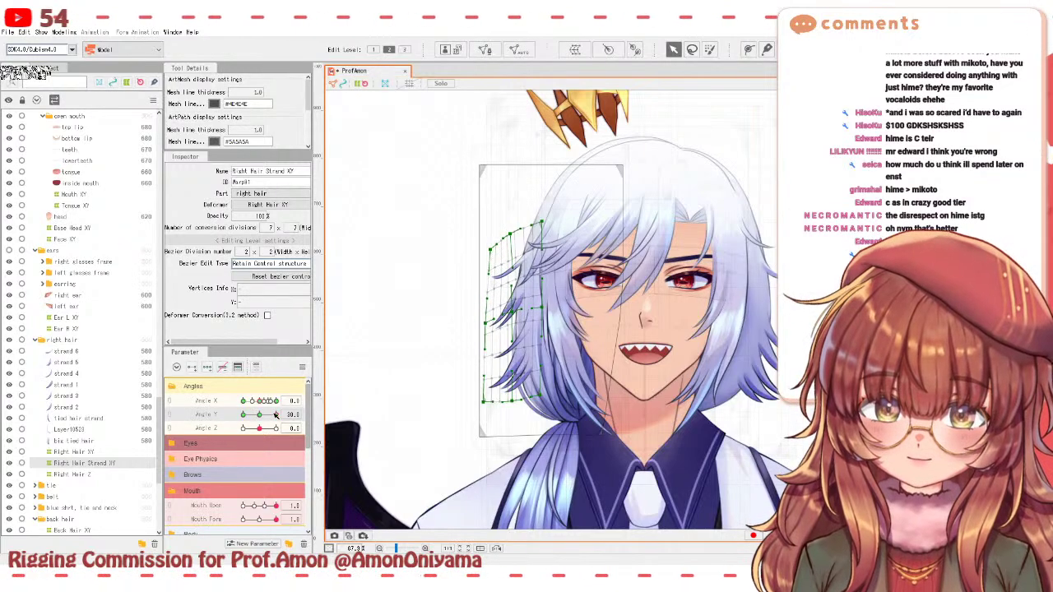
pyautogui.moveTo(275, 415)
pyautogui.mouseDown()
pyautogui.moveTo(260, 415)
pyautogui.moveTo(287, 409)
pyautogui.mouseUp()
pyautogui.moveTo(497, 251); pyautogui.dragTo(495, 238)
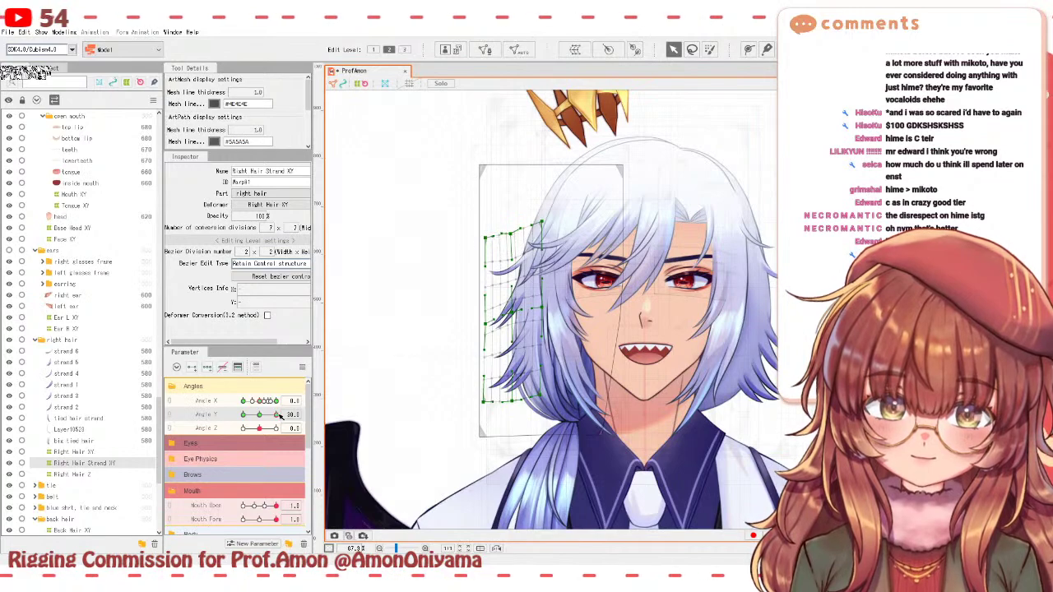
pyautogui.moveTo(280, 417)
pyautogui.mouseDown()
pyautogui.moveTo(240, 418)
pyautogui.moveTo(288, 413)
pyautogui.moveTo(263, 415)
pyautogui.mouseUp()
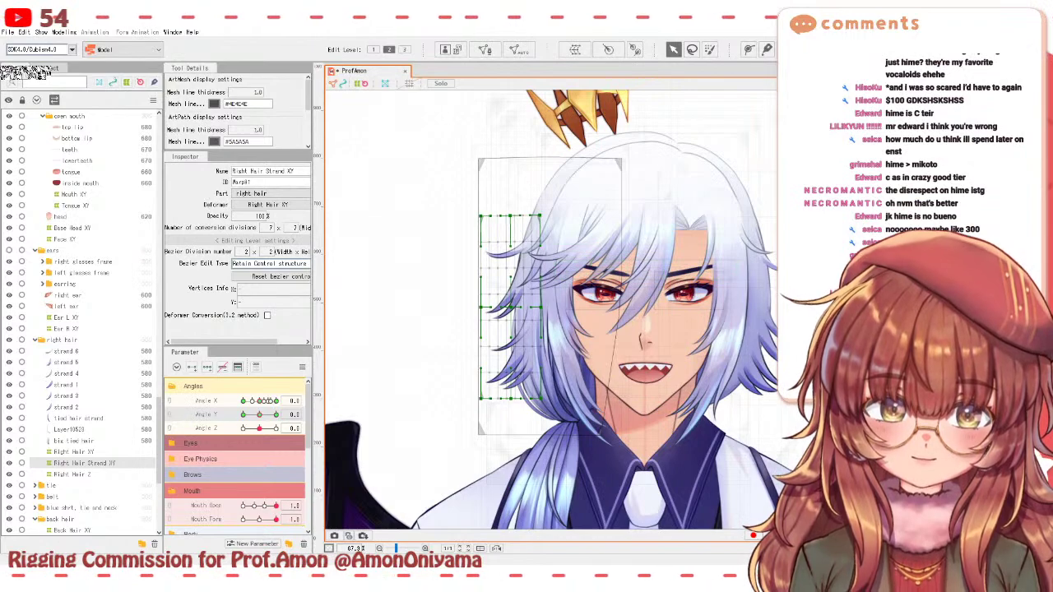
# - Add Angle Y keys at -30, 0 and 30 to the Ponytail XY deformer and shift it slightly down at -30 and 30
pyautogui.click(556, 457)
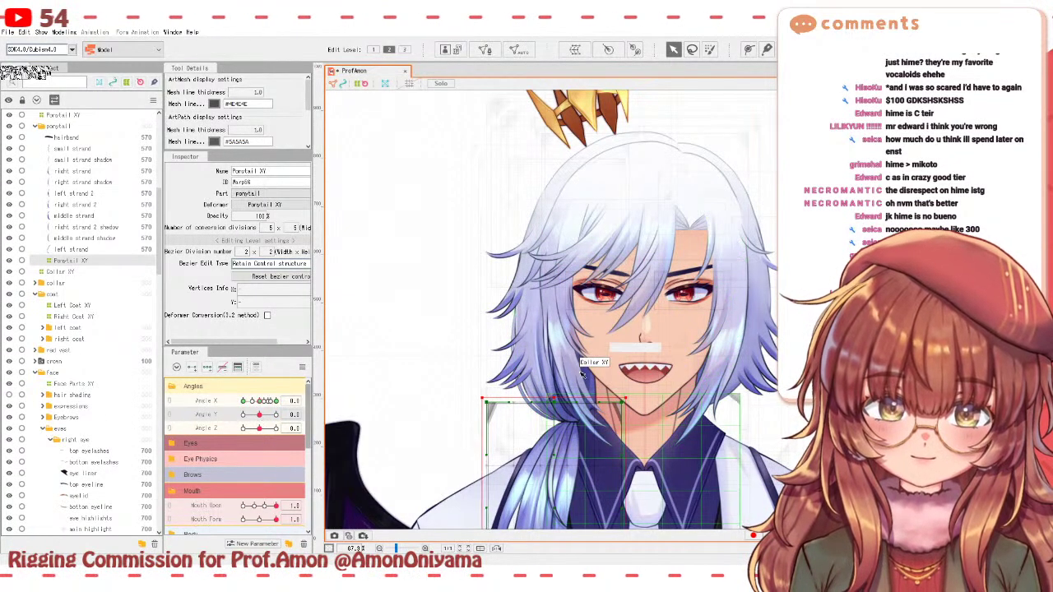
pyautogui.moveTo(560, 314); pyautogui.dragTo(559, 156)
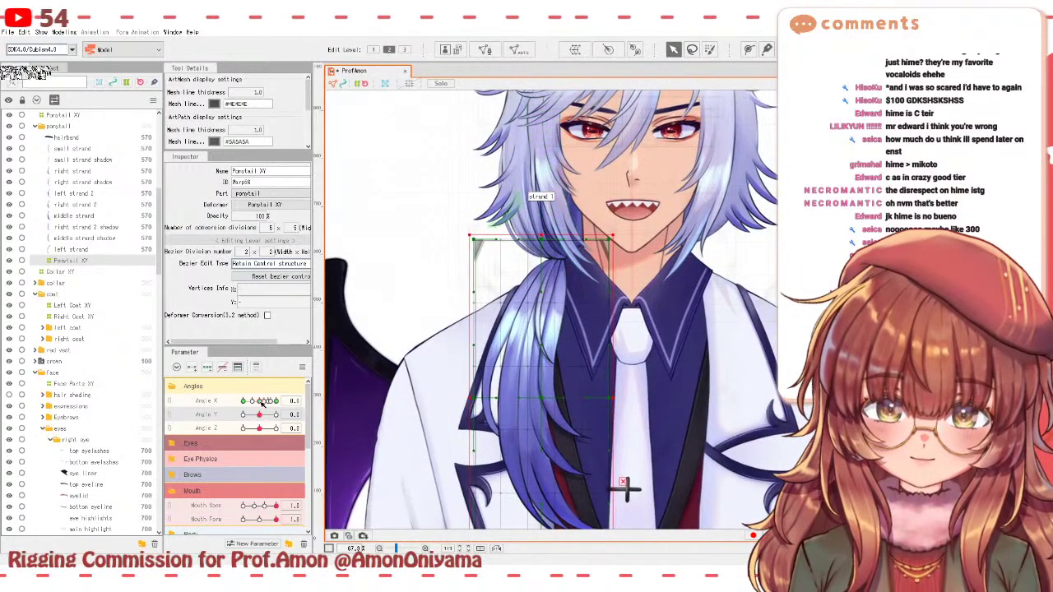
pyautogui.moveTo(261, 403); pyautogui.dragTo(244, 416)
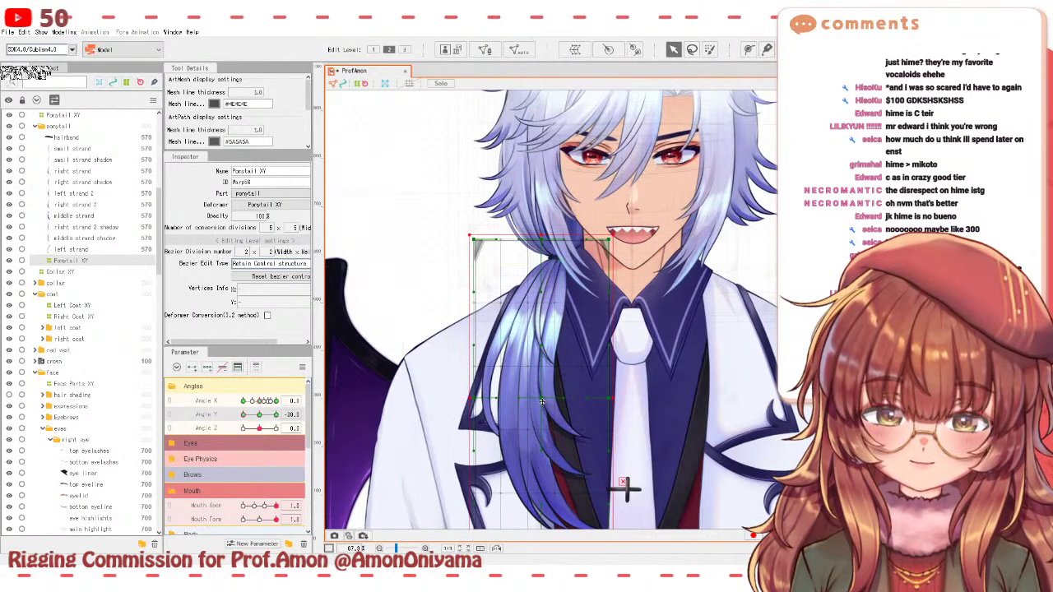
pyautogui.moveTo(542, 402); pyautogui.dragTo(546, 405)
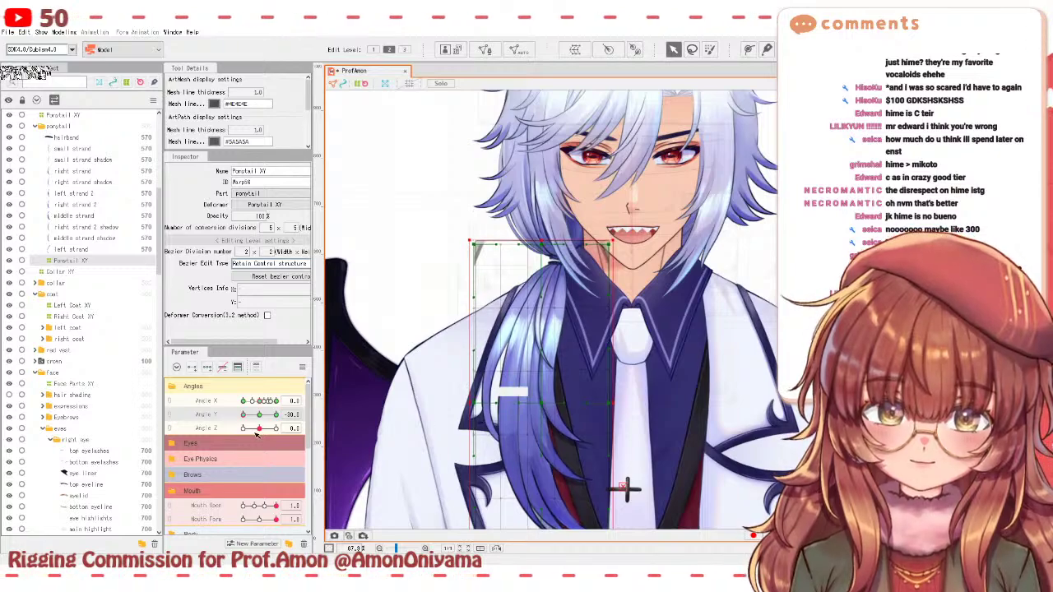
pyautogui.moveTo(243, 416); pyautogui.dragTo(276, 415)
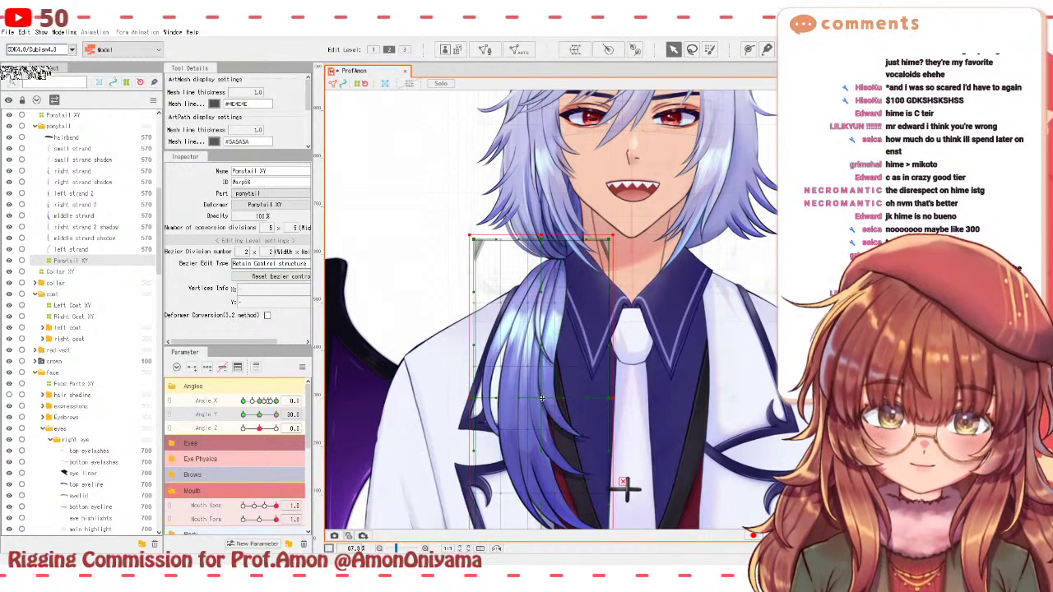
pyautogui.hotkey('ctrl', 'z')
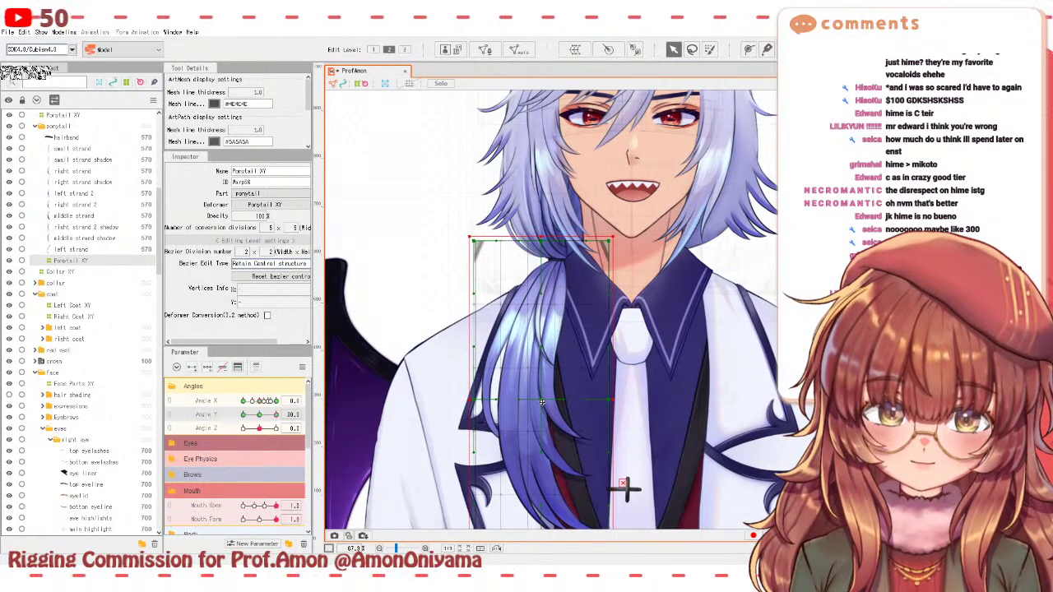
# - Raise the Ponytail XY deformer slightly at Angle Y -30, check it against Angle Y 30, and return Angle Y to 0
pyautogui.moveTo(276, 414); pyautogui.dragTo(244, 415)
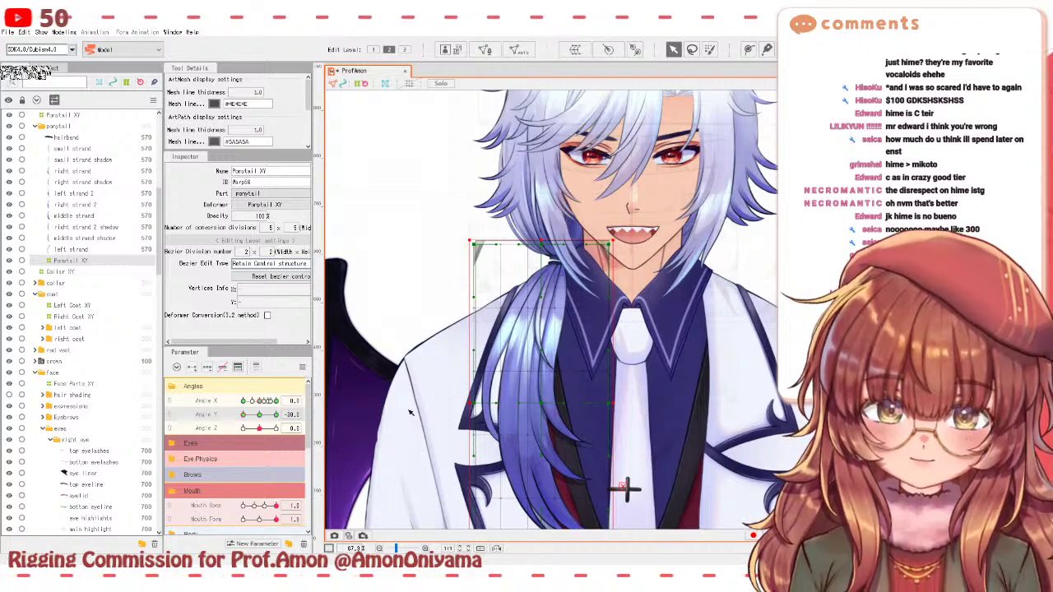
pyautogui.moveTo(542, 405); pyautogui.dragTo(542, 398)
pyautogui.moveTo(244, 416); pyautogui.dragTo(276, 414)
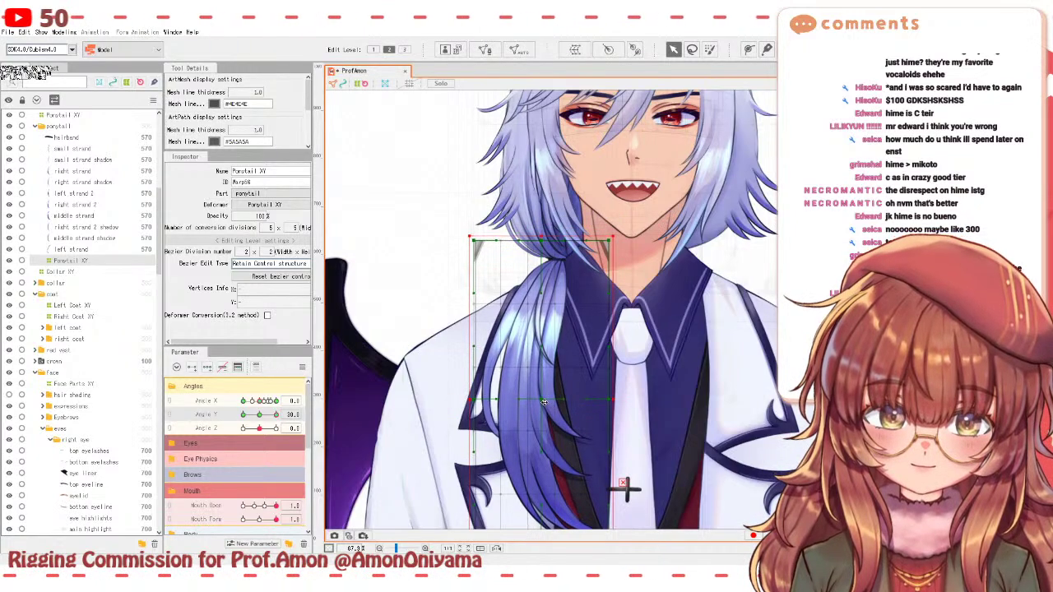
pyautogui.moveTo(276, 414)
pyautogui.mouseDown()
pyautogui.moveTo(241, 416)
pyautogui.moveTo(276, 414)
pyautogui.moveTo(247, 418)
pyautogui.moveTo(258, 415)
pyautogui.mouseUp()
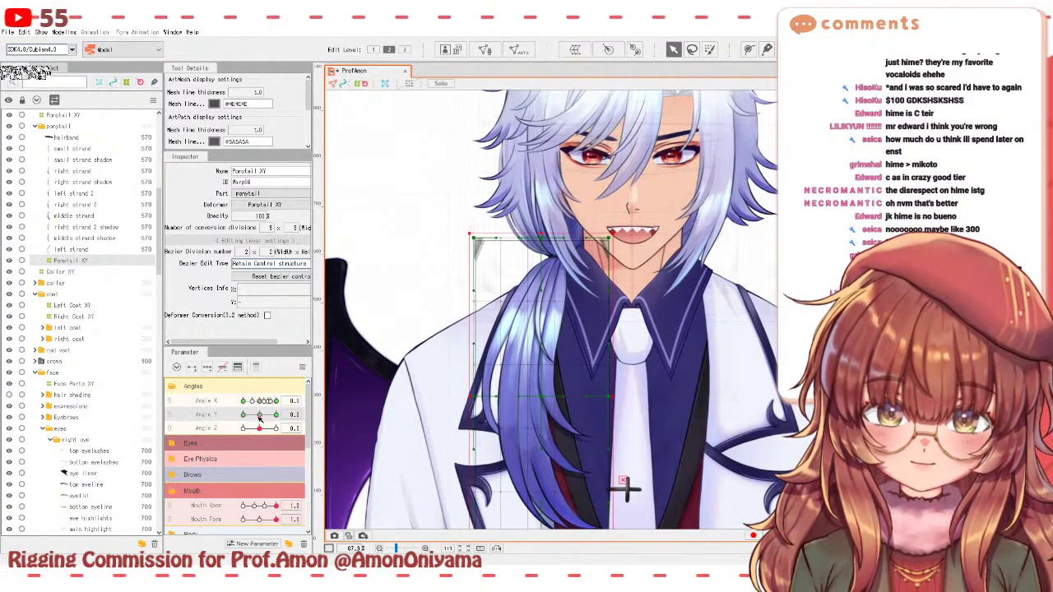
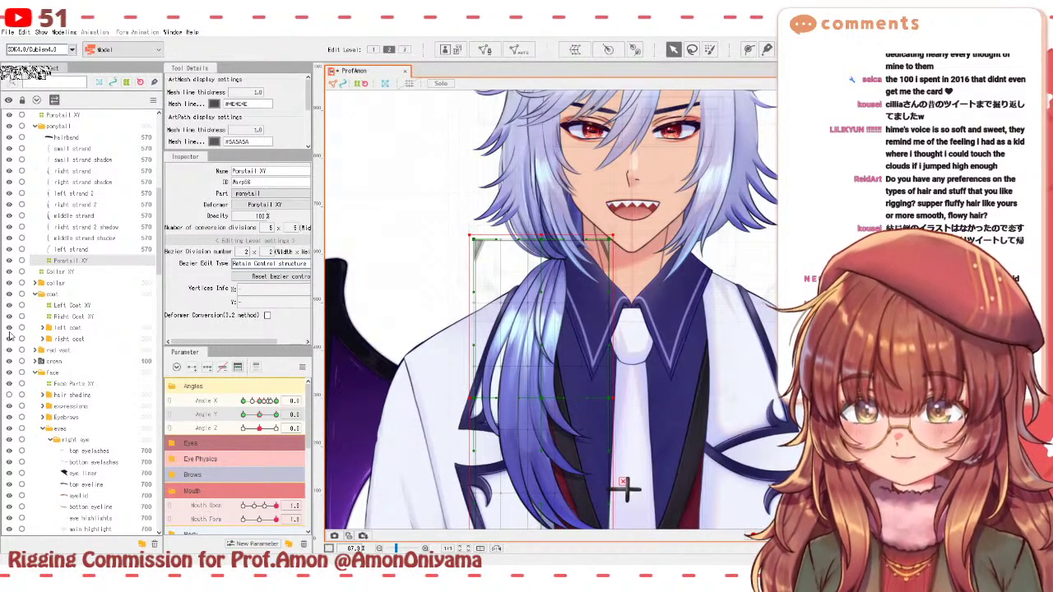
# - Reset all model parameters to their default values and preview the head's vertical movement
pyautogui.moveTo(258, 414)
pyautogui.mouseDown()
pyautogui.moveTo(246, 415)
pyautogui.moveTo(271, 414)
pyautogui.moveTo(260, 417)
pyautogui.moveTo(262, 400)
pyautogui.mouseUp()
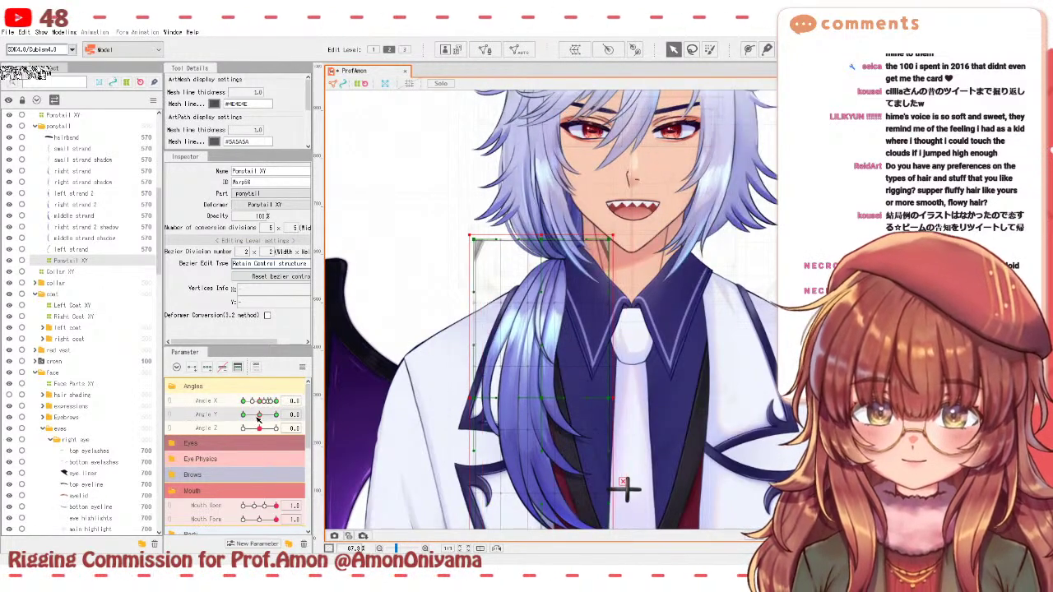
pyautogui.scroll(-3, 477, 215)
pyautogui.click(301, 371)
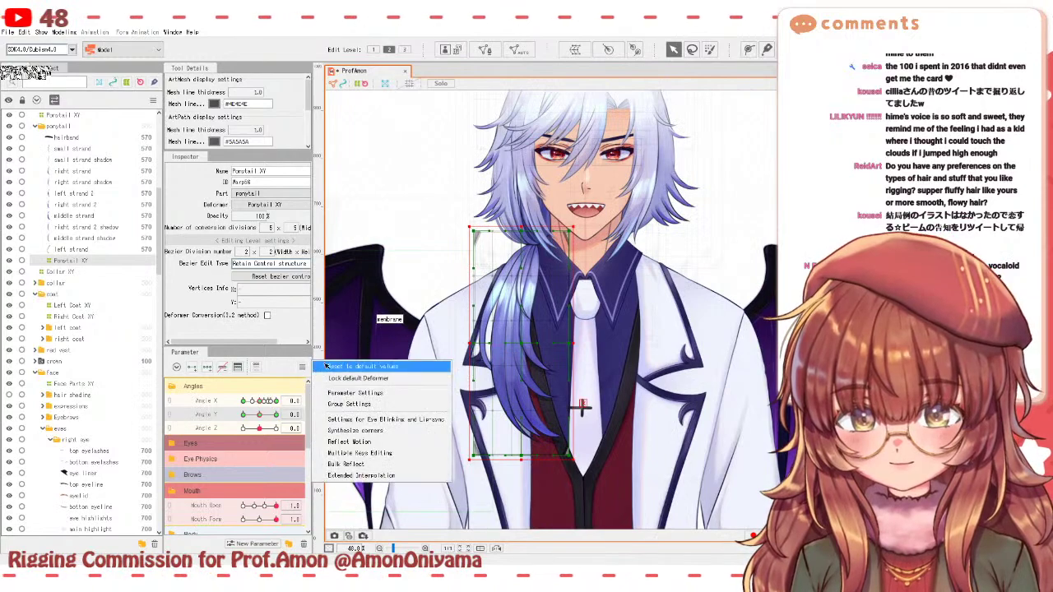
pyautogui.click(326, 367)
pyautogui.moveTo(479, 175); pyautogui.dragTo(470, 240)
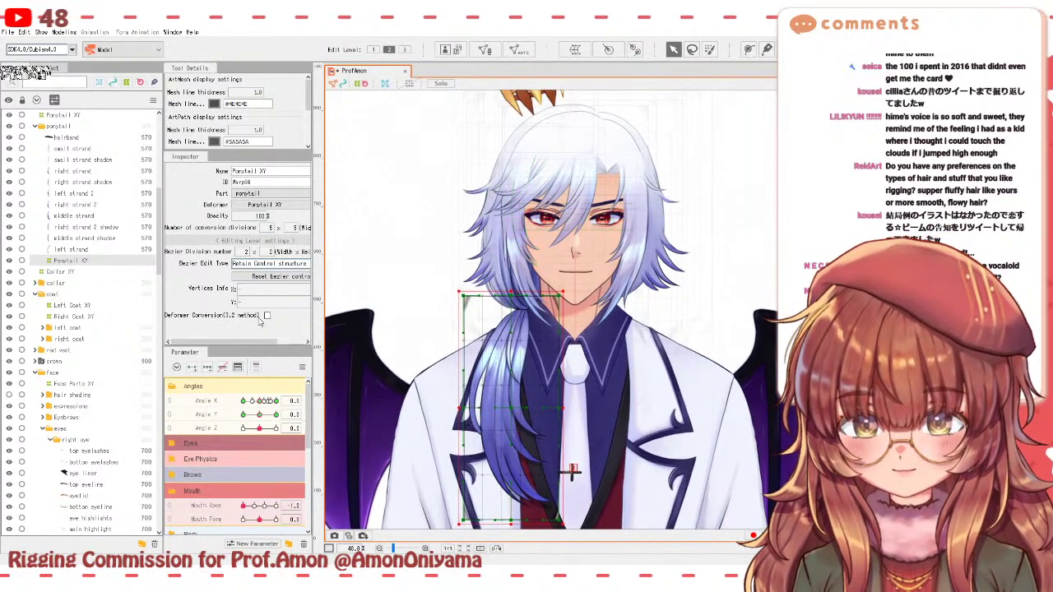
pyautogui.moveTo(259, 414)
pyautogui.mouseDown()
pyautogui.moveTo(237, 413)
pyautogui.moveTo(289, 408)
pyautogui.moveTo(236, 417)
pyautogui.moveTo(261, 421)
pyautogui.mouseUp()
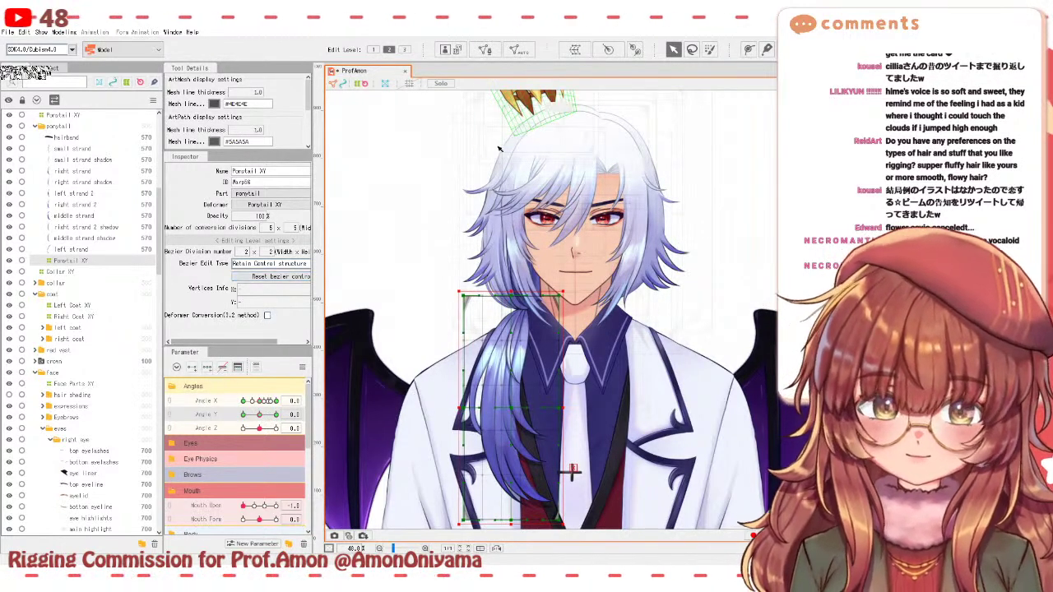
# - Collapse the ponytail part folder and bring the bangs group into view in the parts list
pyautogui.moveTo(473, 172); pyautogui.dragTo(463, 221)
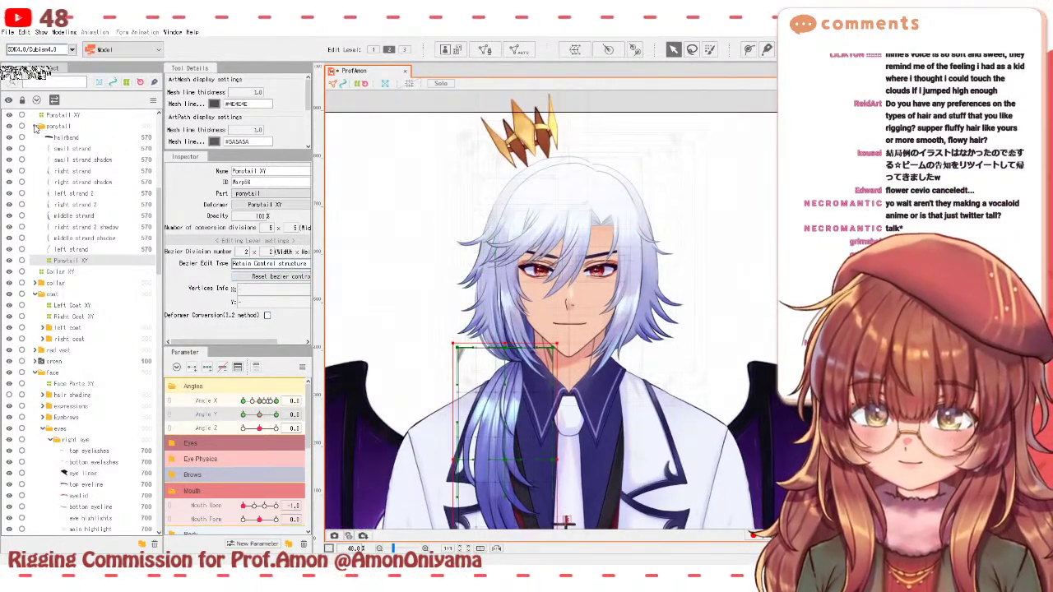
pyautogui.click(36, 126)
pyautogui.scroll(10, 43, 144)
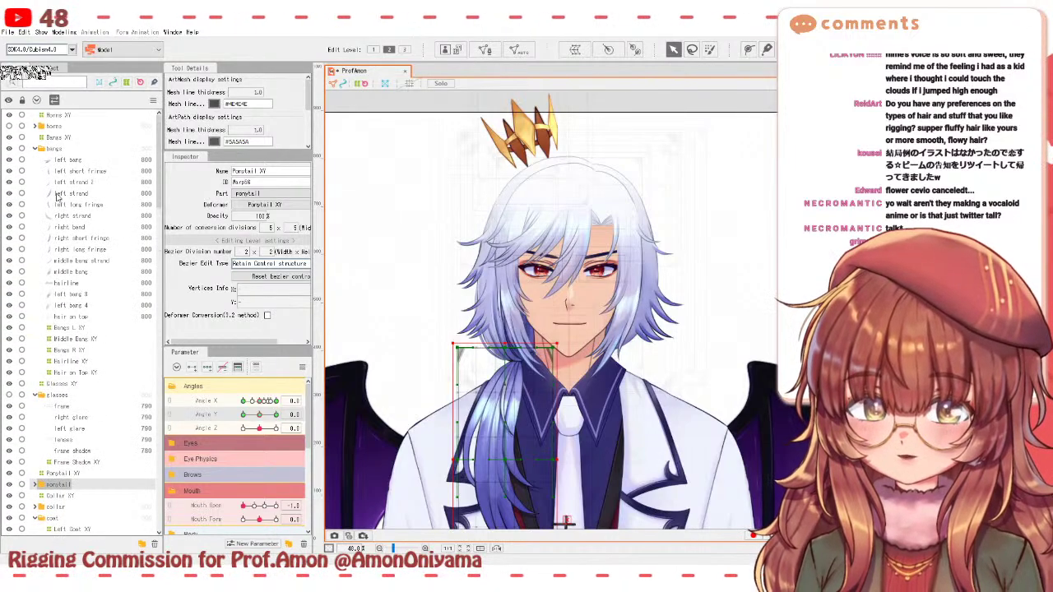
# - Make the glasses part visible, select the Glasses XY deformer and preview it across Angle X
pyautogui.scroll(-2, 80, 328)
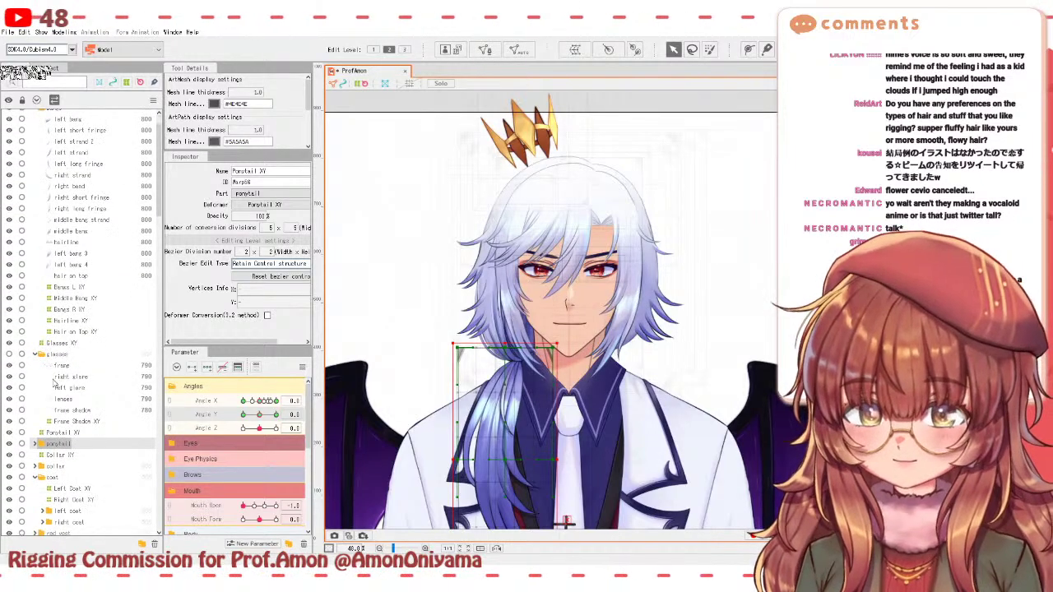
pyautogui.click(10, 355)
pyautogui.click(69, 344)
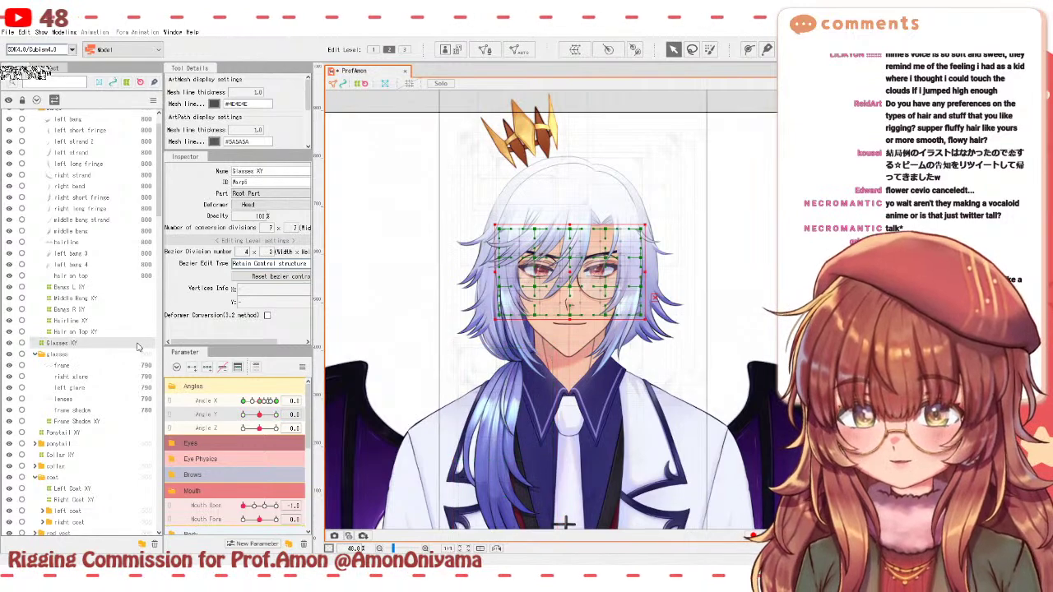
pyautogui.scroll(5, 547, 305)
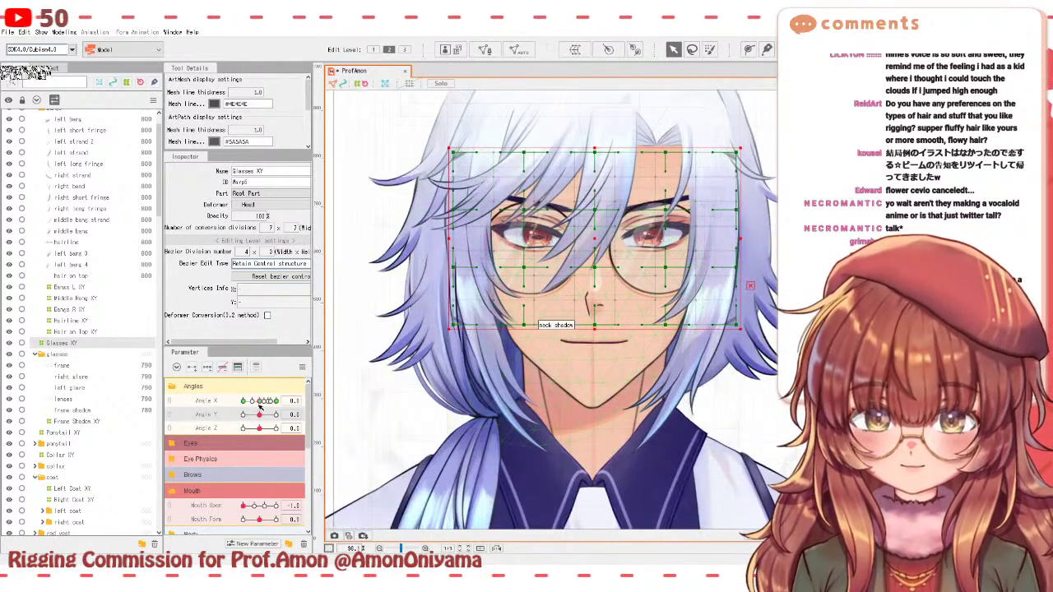
pyautogui.click(241, 400)
pyautogui.moveTo(240, 401); pyautogui.dragTo(263, 403)
pyautogui.click(260, 402)
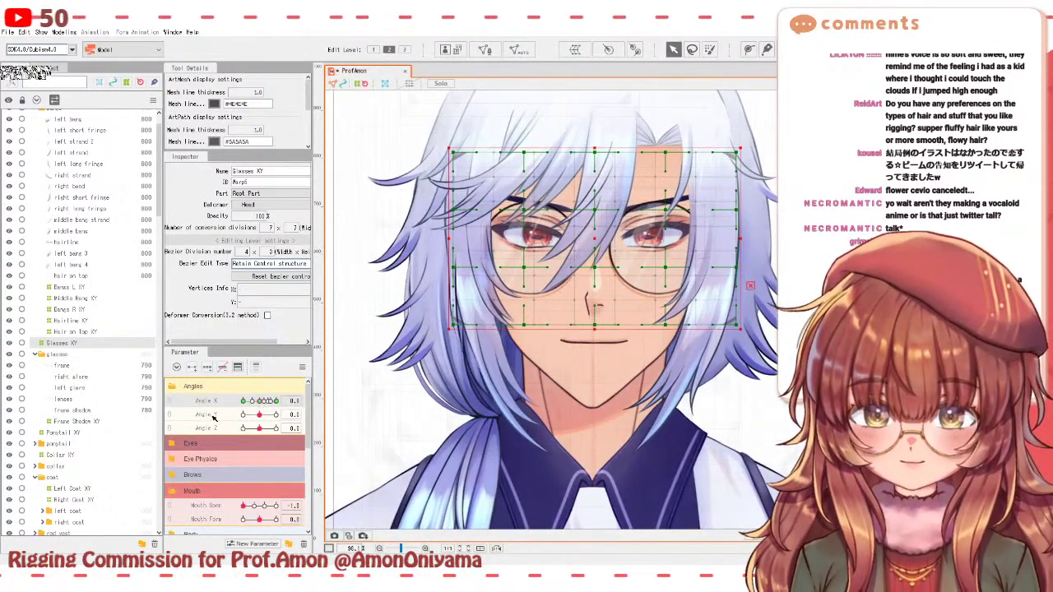
# - At Angle Y 30, move the Glasses XY deformer upward to follow the raised eyes
pyautogui.click(277, 415)
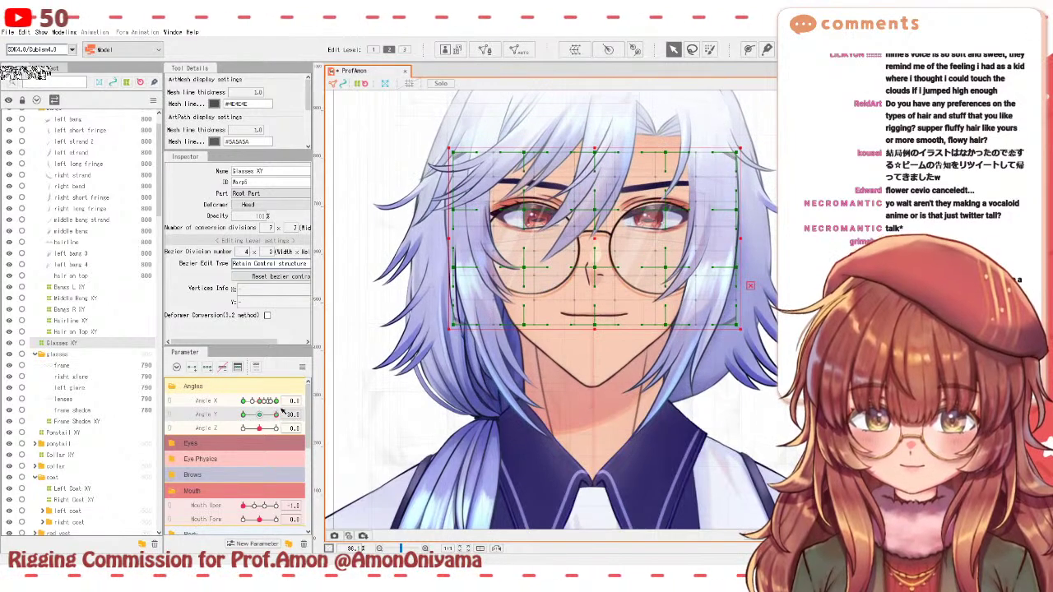
pyautogui.moveTo(597, 239); pyautogui.dragTo(598, 223)
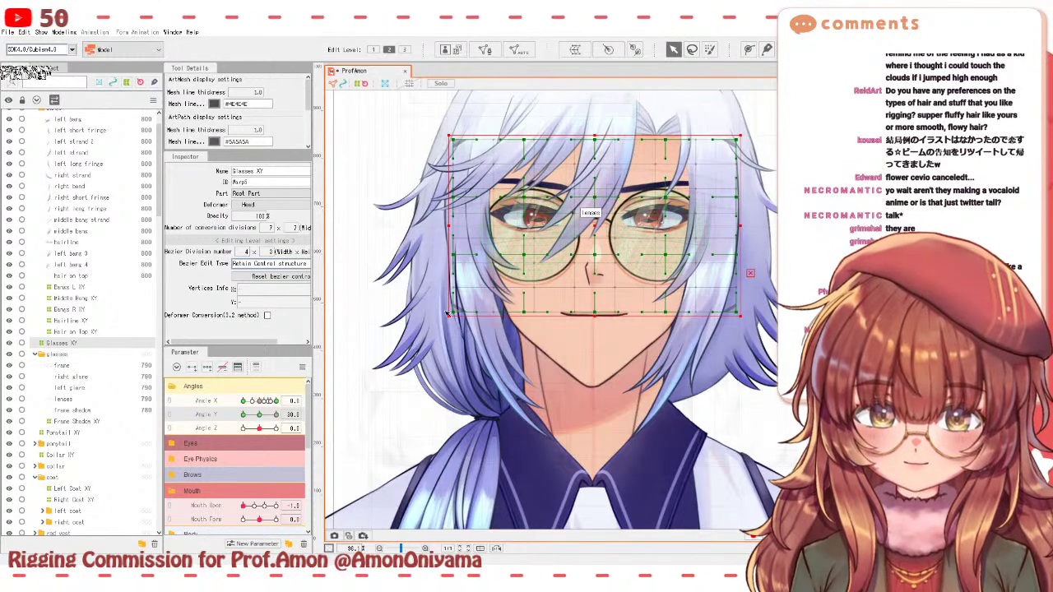
pyautogui.moveTo(276, 415)
pyautogui.mouseDown()
pyautogui.moveTo(260, 415)
pyautogui.moveTo(278, 417)
pyautogui.mouseUp()
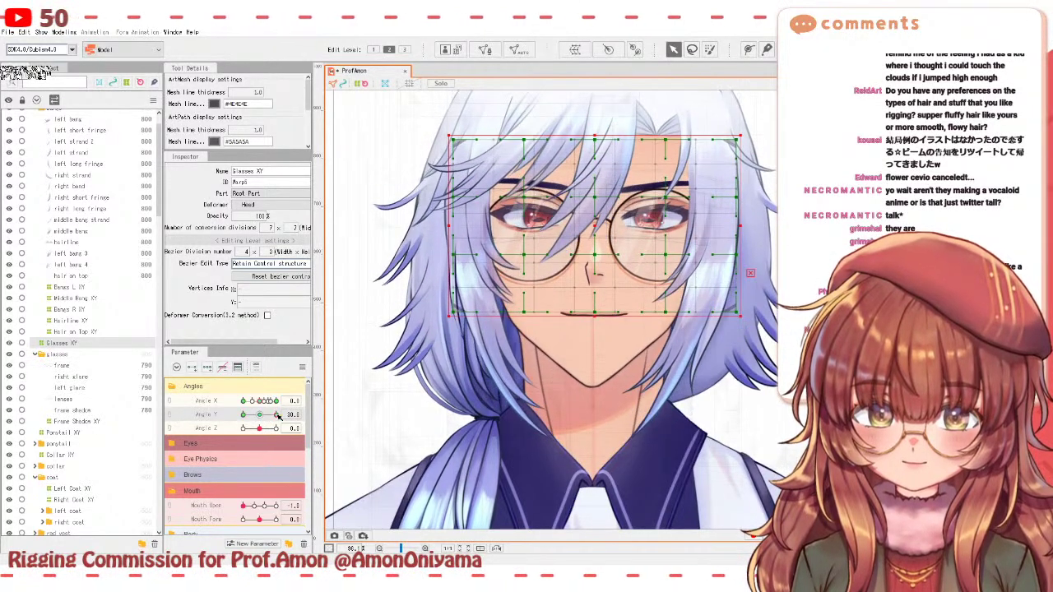
pyautogui.moveTo(580, 263); pyautogui.dragTo(581, 256)
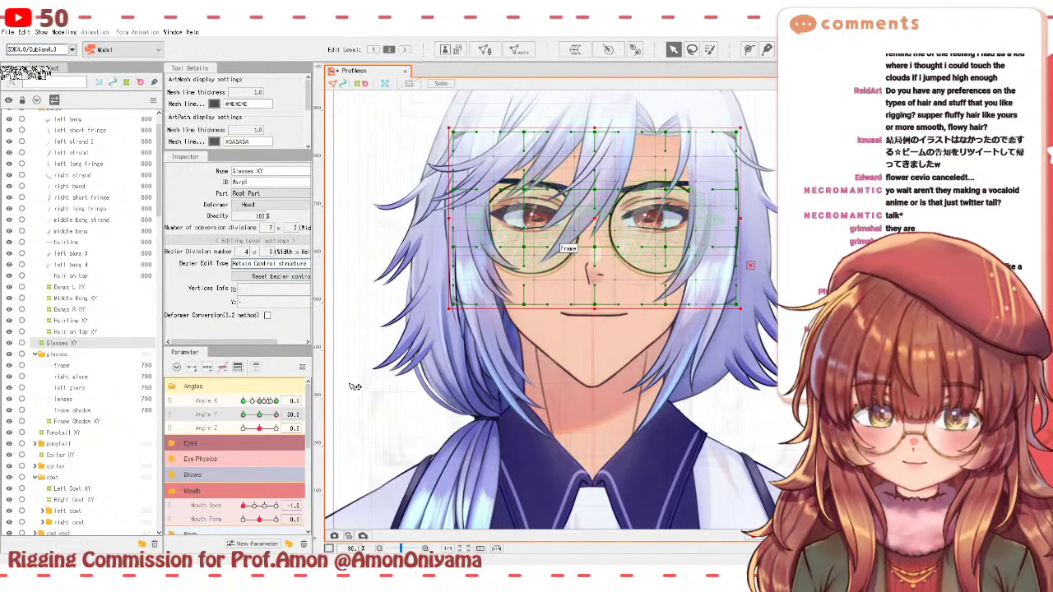
# - At Angle Y -30, move the Glasses XY deformer down so the glasses follow the lowered eyes
pyautogui.moveTo(280, 416); pyautogui.dragTo(244, 416)
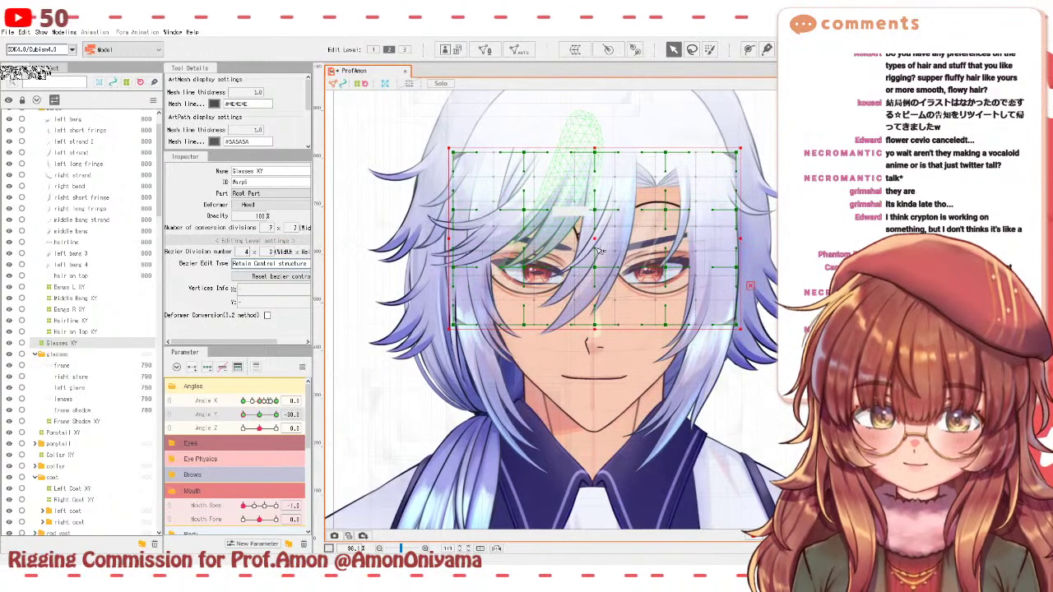
pyautogui.moveTo(597, 240); pyautogui.dragTo(594, 288)
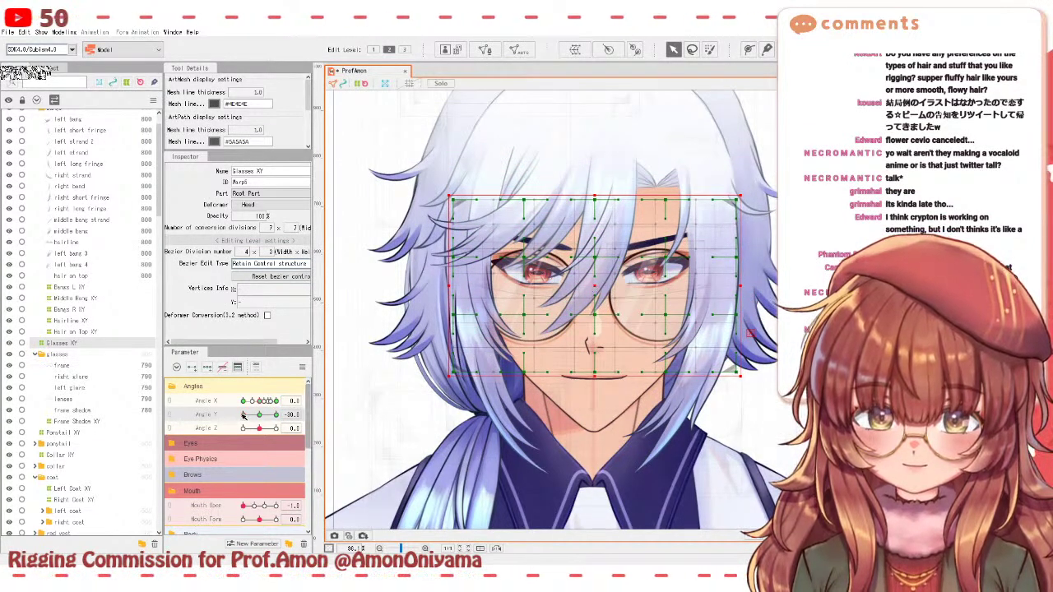
pyautogui.moveTo(244, 416)
pyautogui.mouseDown()
pyautogui.moveTo(261, 415)
pyautogui.moveTo(244, 416)
pyautogui.mouseUp()
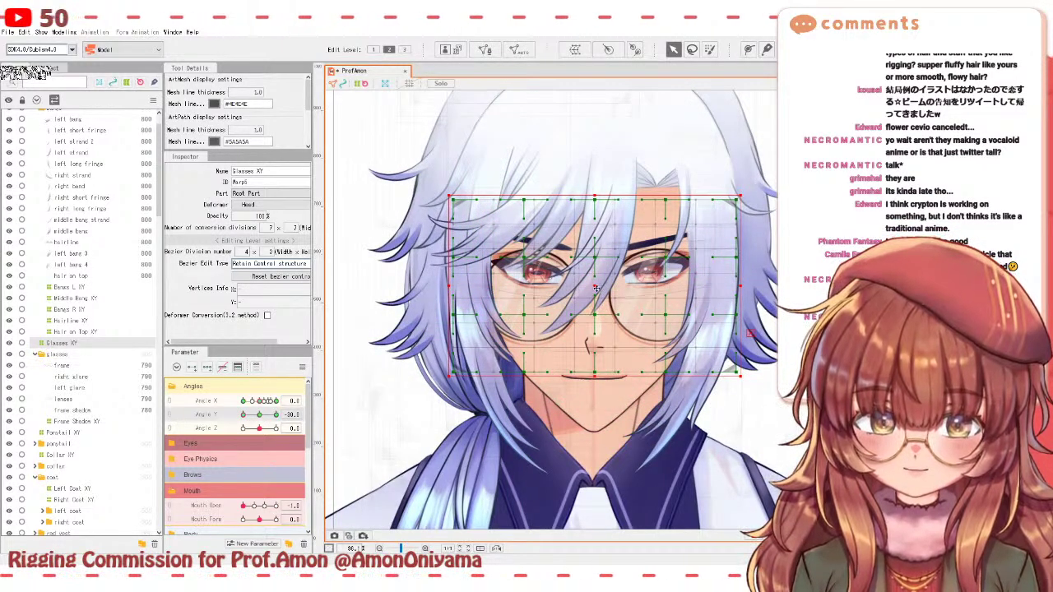
pyautogui.moveTo(597, 296); pyautogui.dragTo(597, 292)
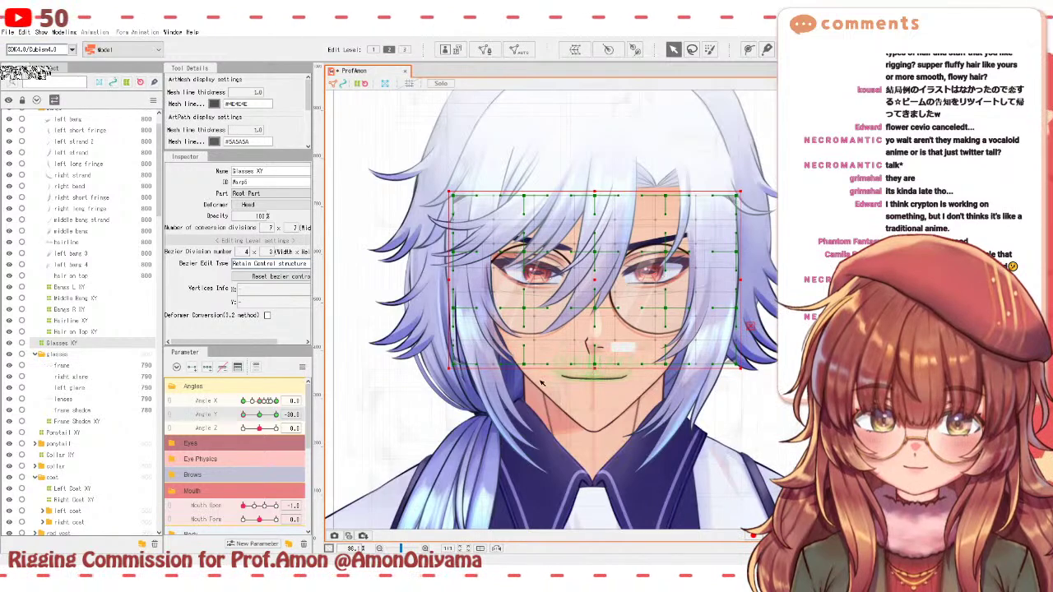
# - At Angle Y 30, lower the top edge of the Glasses XY deformer slightly and nudge the whole deformer up
pyautogui.moveTo(244, 415); pyautogui.dragTo(276, 414)
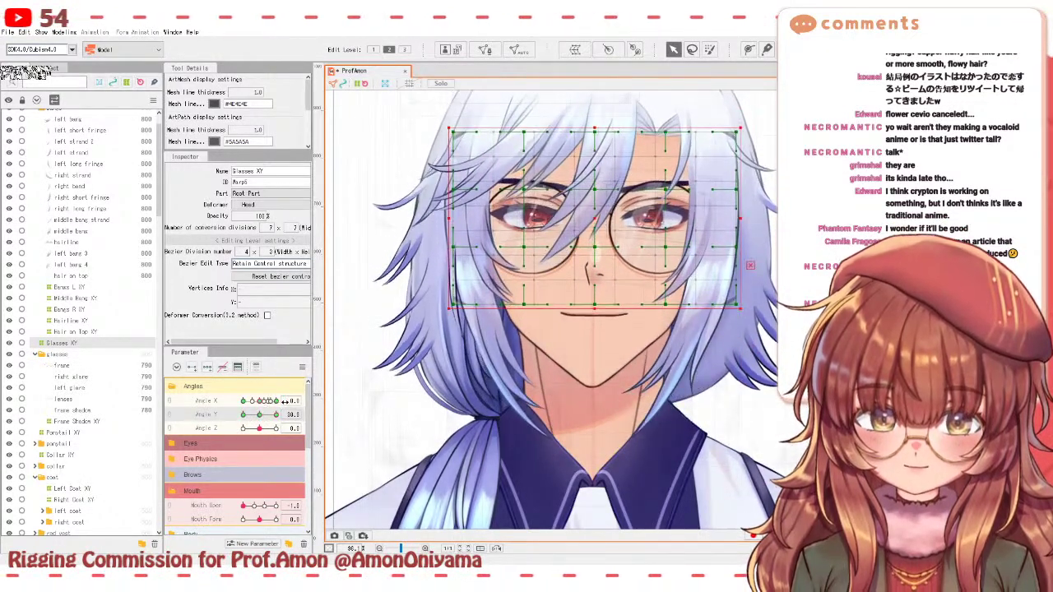
pyautogui.click(596, 129)
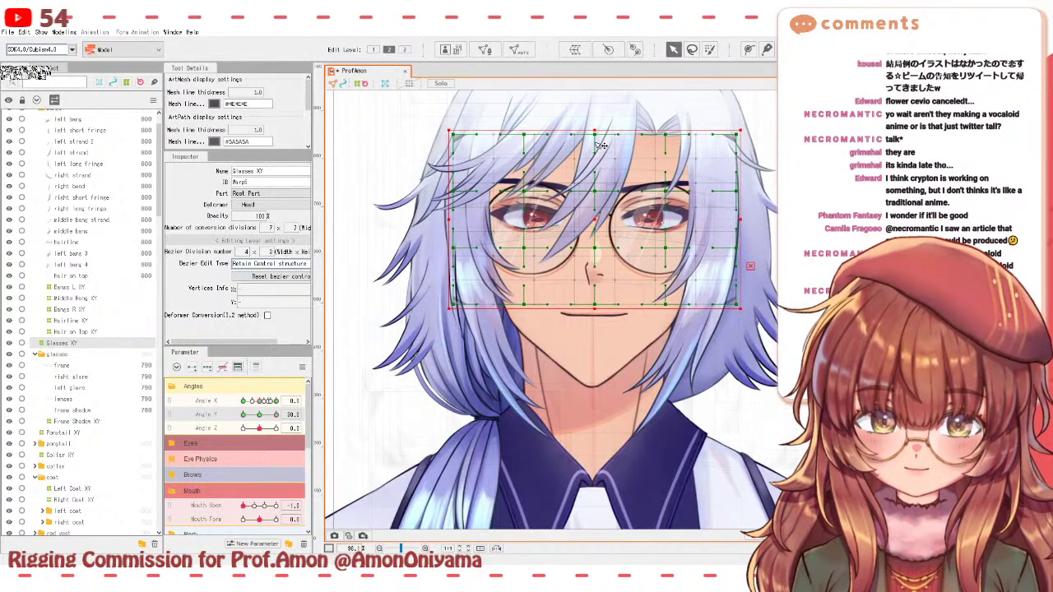
pyautogui.moveTo(272, 415)
pyautogui.mouseDown()
pyautogui.moveTo(244, 416)
pyautogui.moveTo(278, 415)
pyautogui.mouseUp()
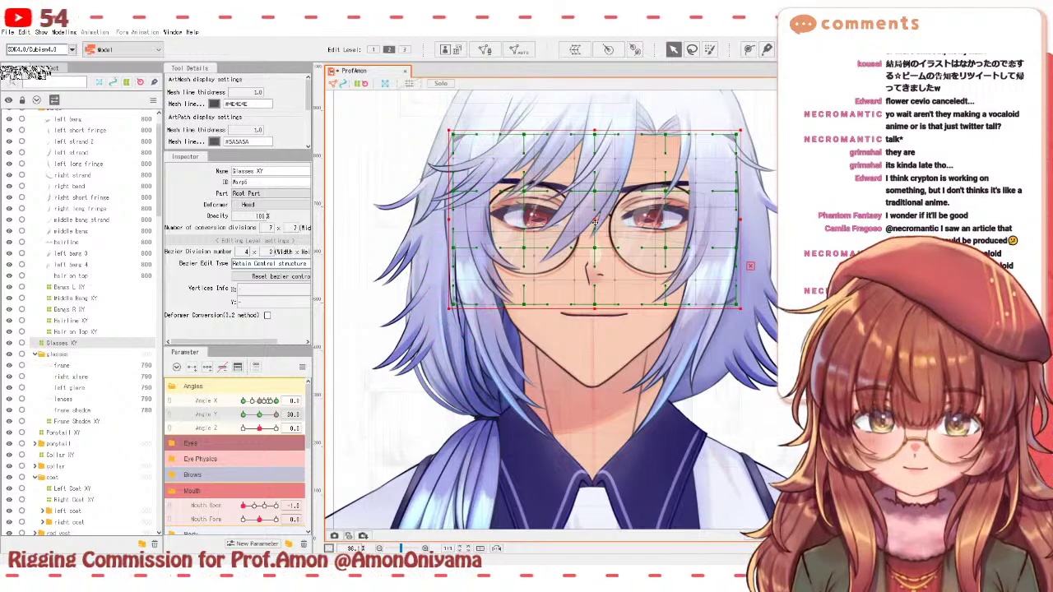
pyautogui.moveTo(596, 222); pyautogui.dragTo(596, 218)
pyautogui.moveTo(275, 416); pyautogui.dragTo(261, 420)
pyautogui.click(512, 290)
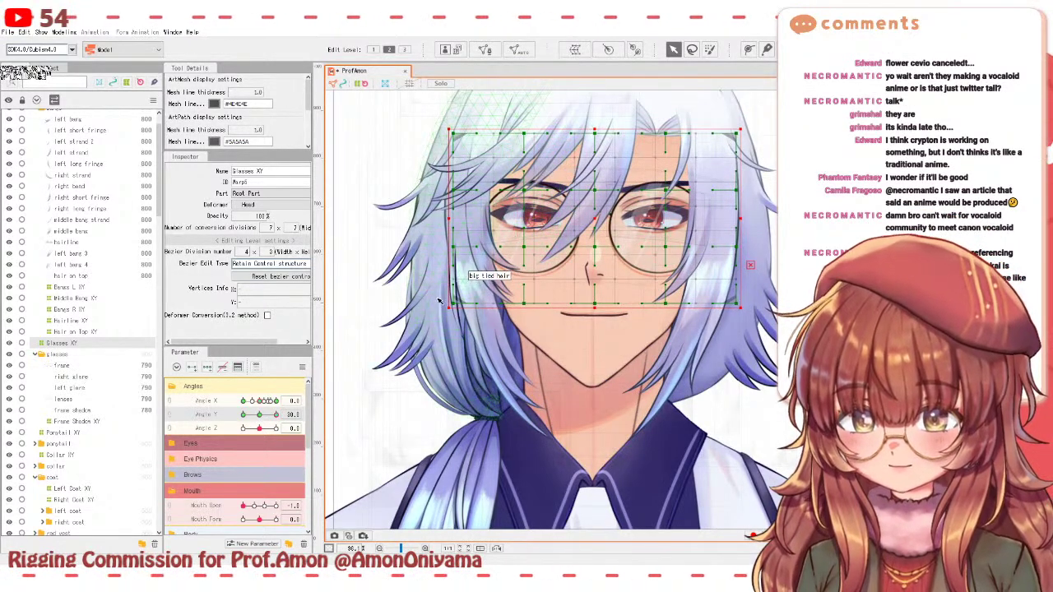
# - At Angle Y -30, pull the lower corners and sides of the Glasses XY deformer inward, then preview Angle Y and reset it to 0
pyautogui.moveTo(276, 415); pyautogui.dragTo(231, 421)
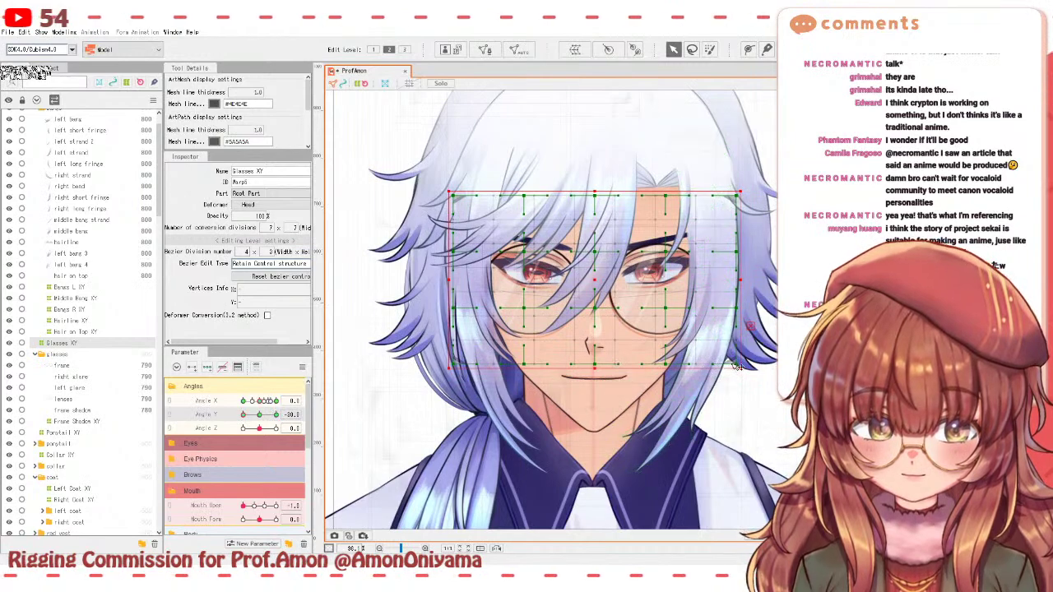
pyautogui.moveTo(737, 365); pyautogui.dragTo(725, 367)
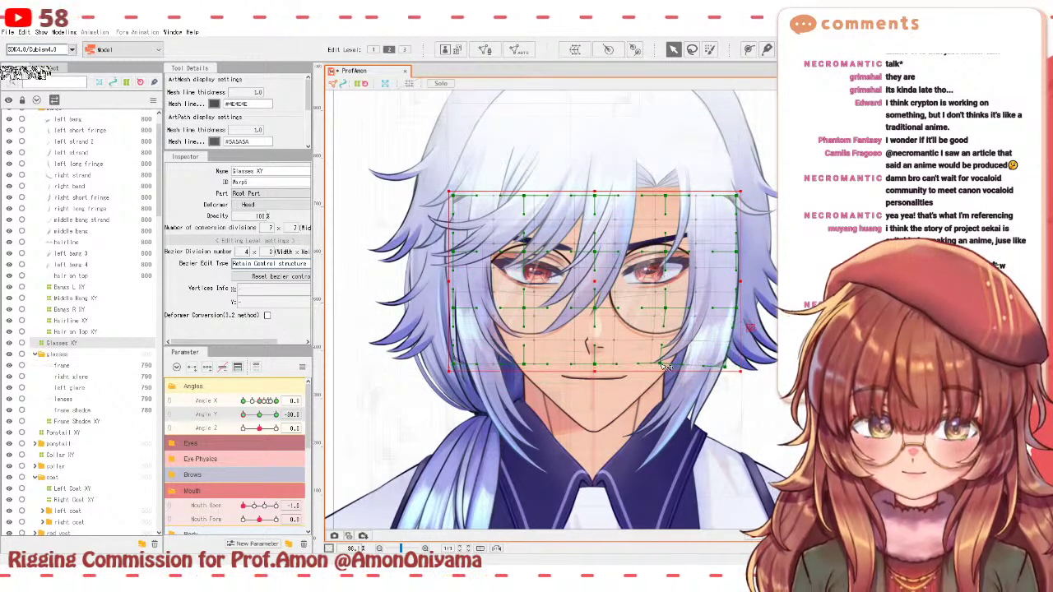
pyautogui.moveTo(734, 306); pyautogui.dragTo(733, 311)
pyautogui.hotkey('ctrl', 'z')
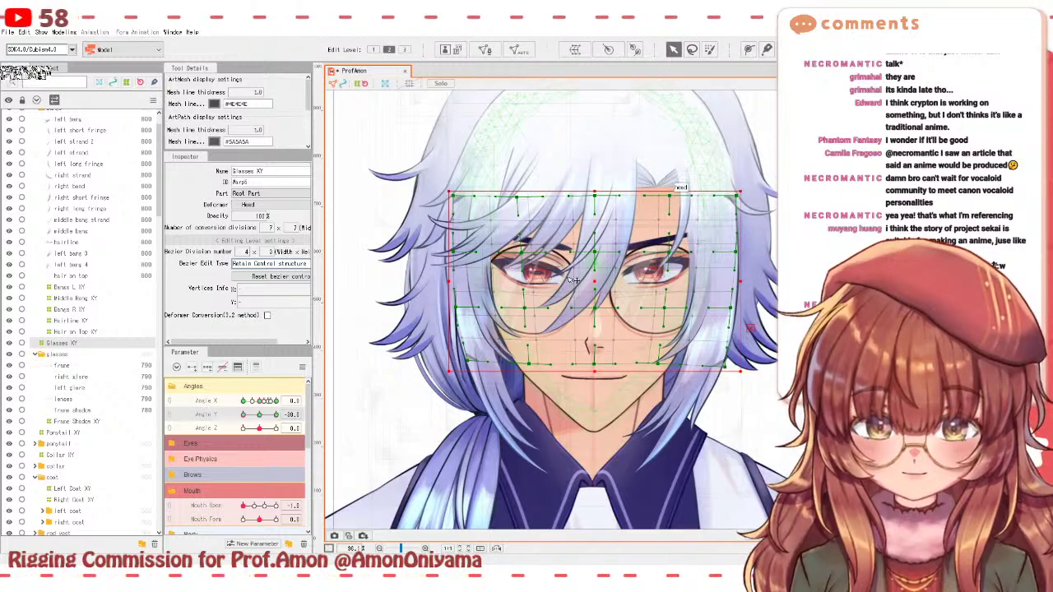
pyautogui.click(251, 414)
pyautogui.moveTo(251, 414); pyautogui.dragTo(272, 402)
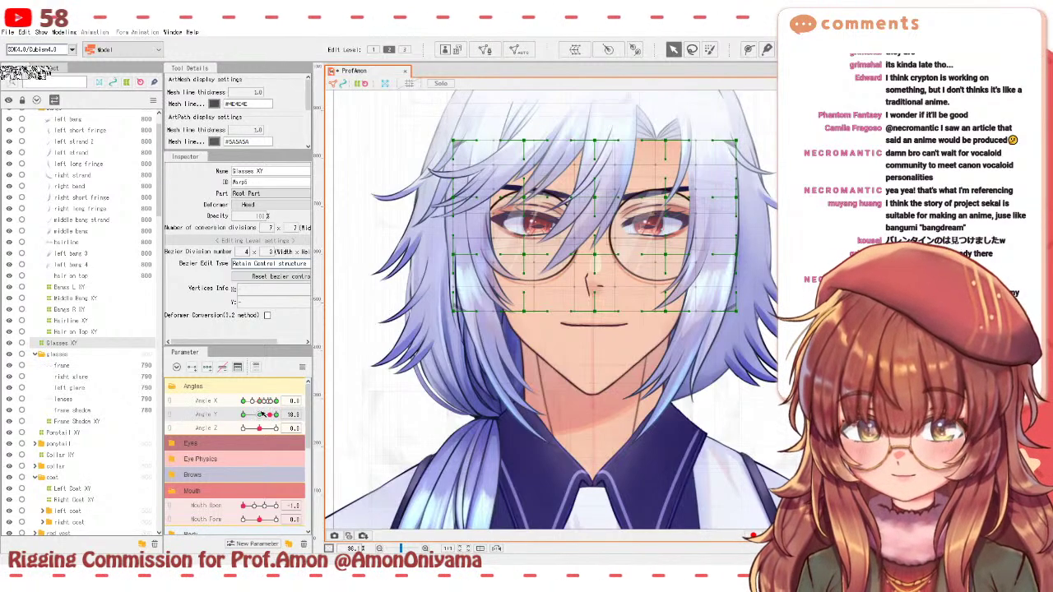
pyautogui.click(260, 415)
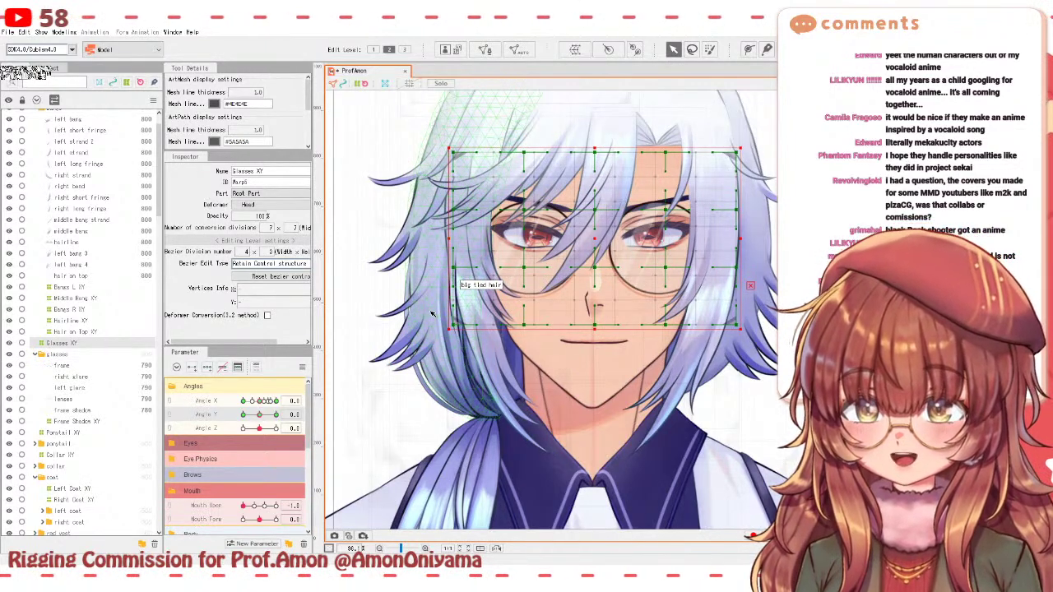
# - At Angle Y 30, move the Frame Shadow XY deformer slightly upward on the face
pyautogui.moveTo(259, 414)
pyautogui.mouseDown()
pyautogui.moveTo(240, 414)
pyautogui.moveTo(276, 415)
pyautogui.mouseUp()
pyautogui.click(83, 421)
pyautogui.click(595, 245)
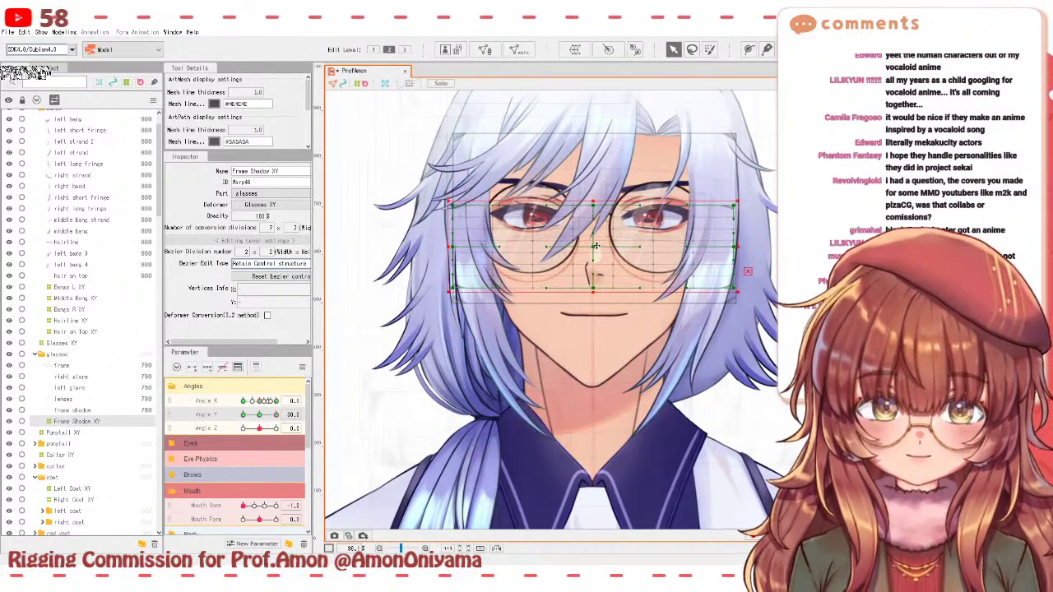
pyautogui.moveTo(595, 245); pyautogui.dragTo(595, 238)
# - At Angle Y -30, raise the Frame Shadow XY deformer slightly and compare the shadow across Angle Y
pyautogui.moveTo(276, 415); pyautogui.dragTo(244, 414)
pyautogui.click(594, 306)
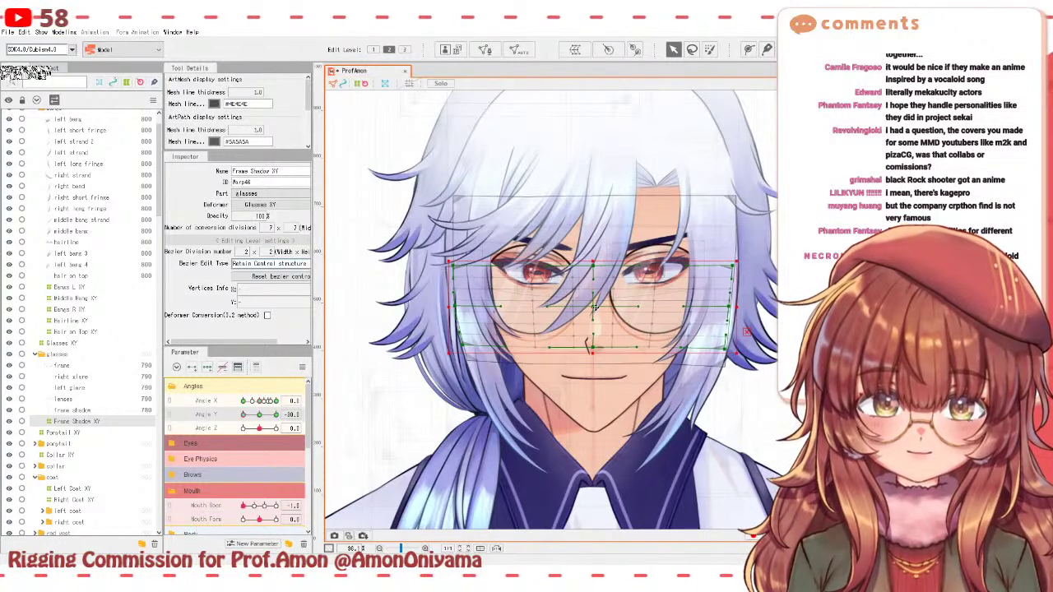
pyautogui.moveTo(594, 307); pyautogui.dragTo(594, 302)
pyautogui.moveTo(244, 414); pyautogui.dragTo(260, 414)
pyautogui.hotkey('ctrl', 'z')
pyautogui.click(260, 414)
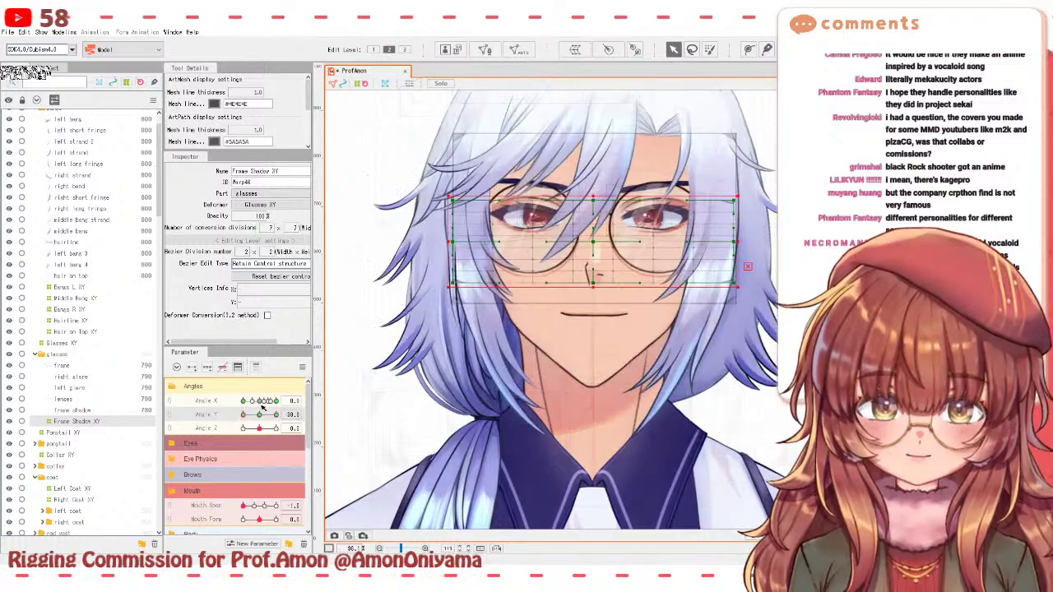
pyautogui.hotkey('ctrl', 'z')
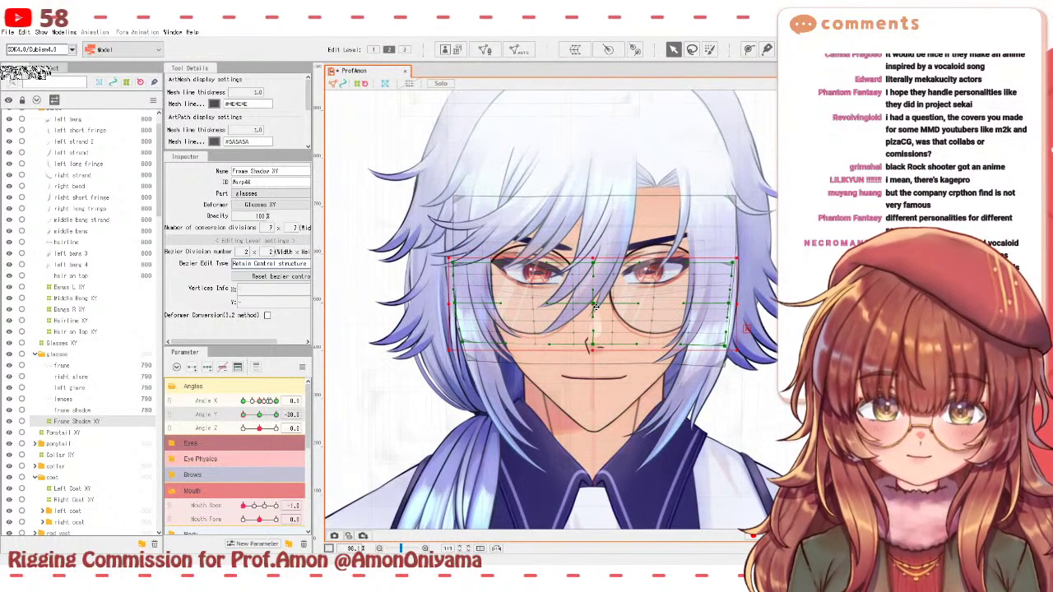
# - Refine the Frame Shadow XY deformer, slightly lower at Angle Y 30 and slightly higher at -30, then reset Angle Y to 0
pyautogui.click(264, 414)
pyautogui.click(275, 414)
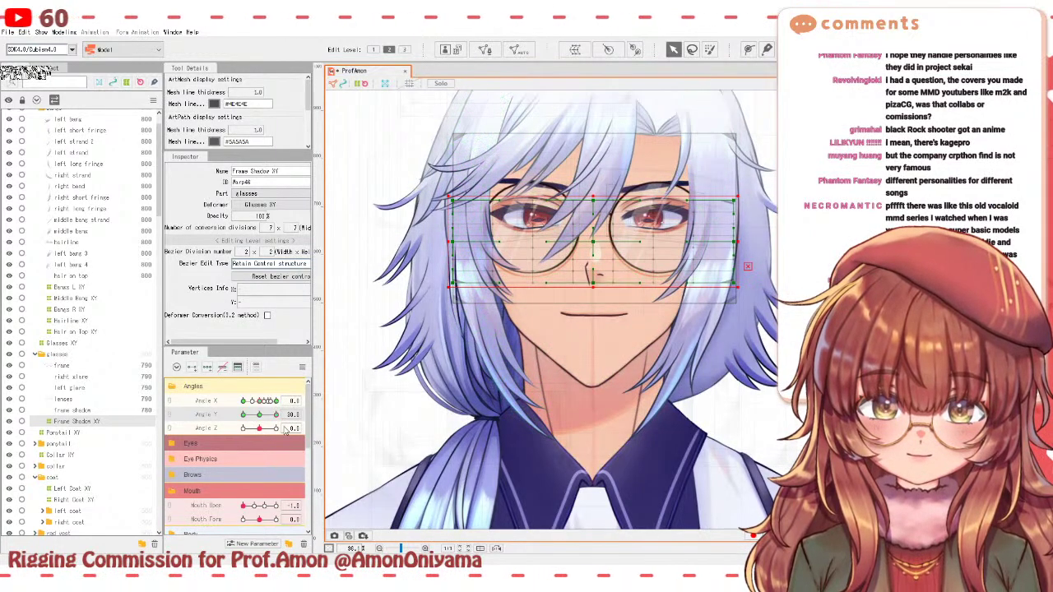
pyautogui.moveTo(260, 415); pyautogui.dragTo(278, 416)
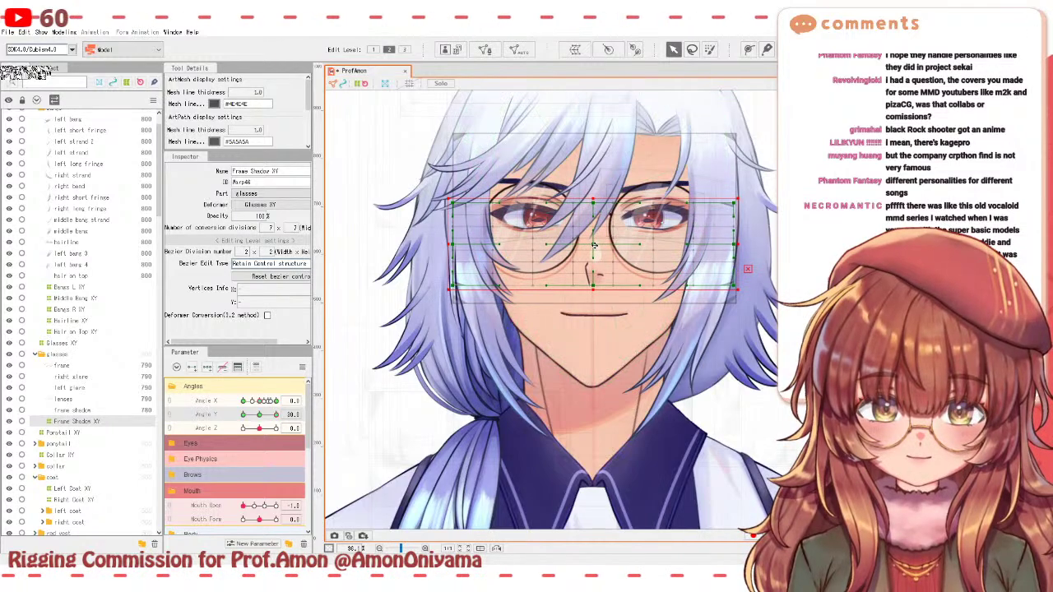
pyautogui.moveTo(277, 415); pyautogui.dragTo(244, 416)
pyautogui.moveTo(595, 307); pyautogui.dragTo(596, 306)
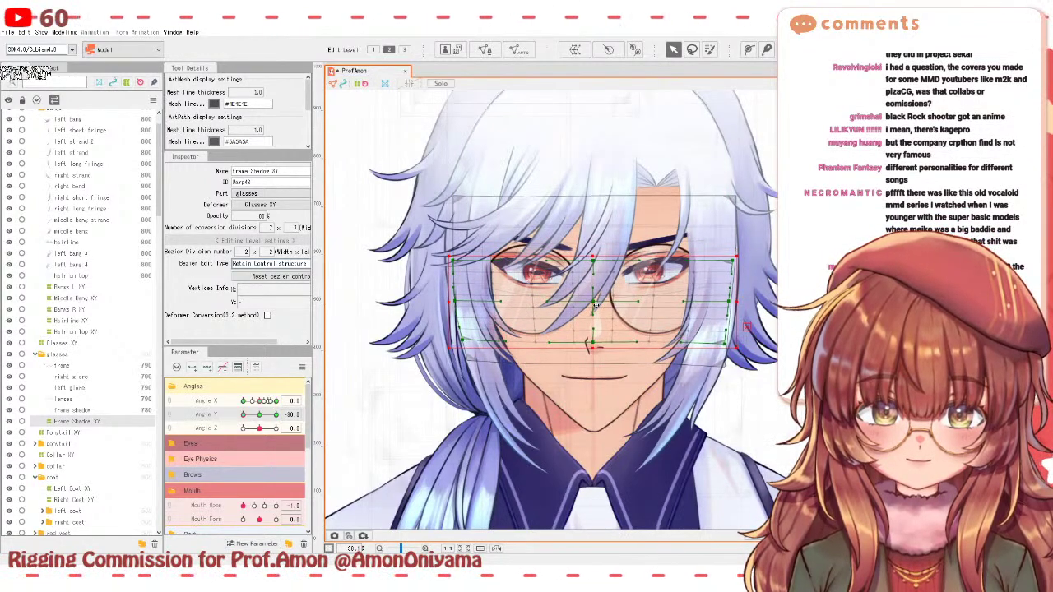
pyautogui.moveTo(244, 415)
pyautogui.mouseDown()
pyautogui.moveTo(274, 414)
pyautogui.moveTo(246, 421)
pyautogui.moveTo(260, 418)
pyautogui.mouseUp()
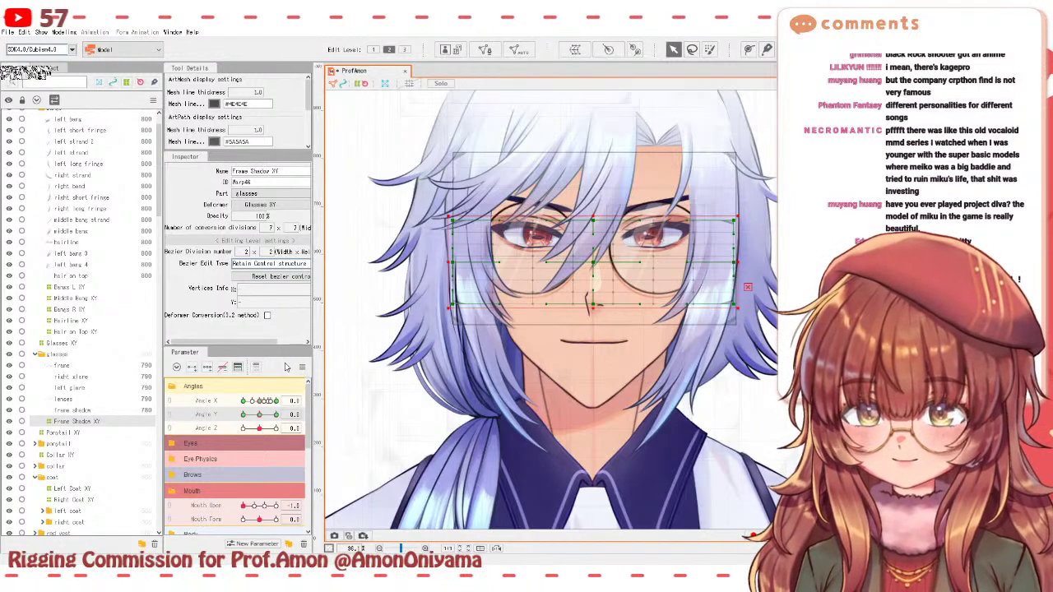
# - Select the Mouth XY deformer and inspect the mouth's shape at Angle Y 30
pyautogui.moveTo(260, 400); pyautogui.dragTo(71, 323)
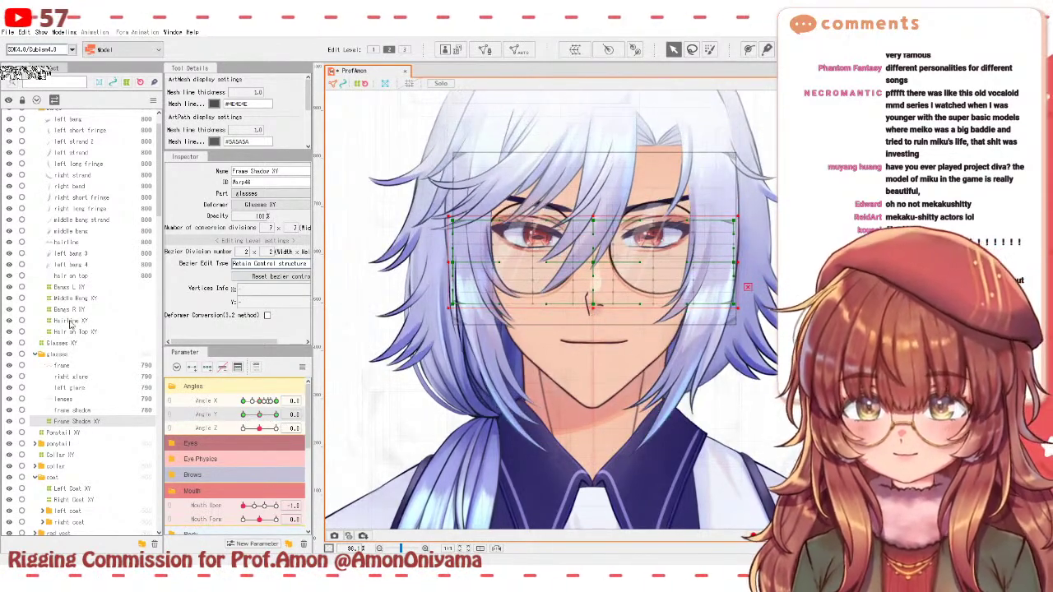
pyautogui.click(576, 344)
pyautogui.scroll(-5, 90, 362)
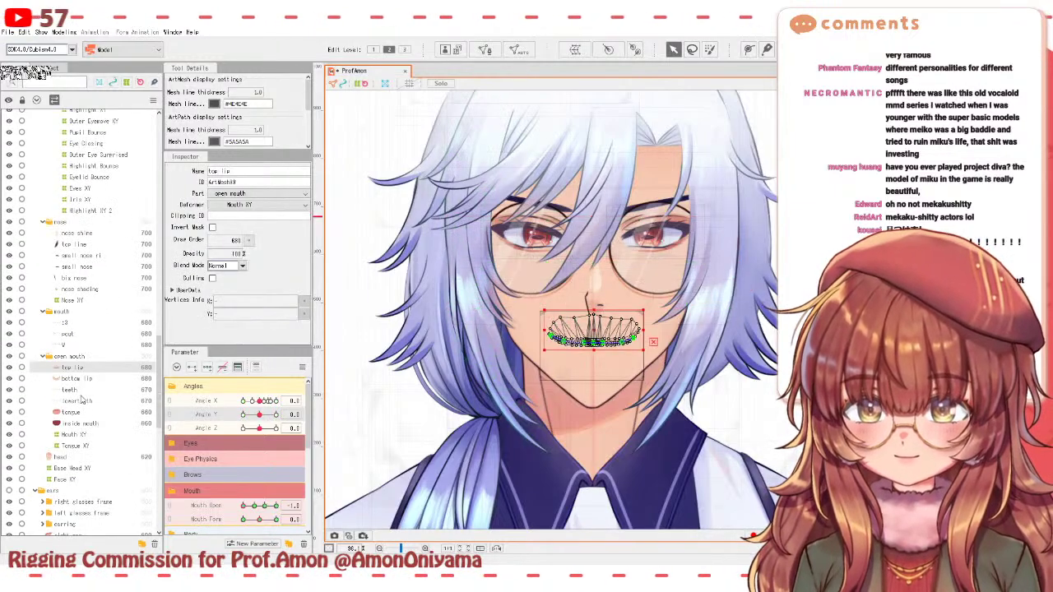
pyautogui.click(76, 435)
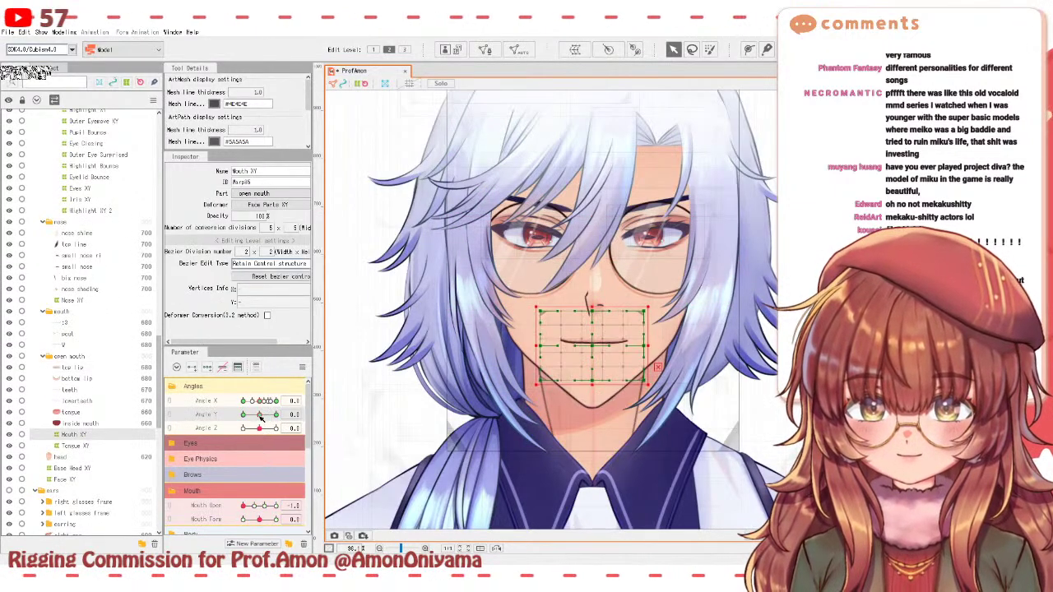
pyautogui.moveTo(259, 415); pyautogui.dragTo(282, 415)
pyautogui.scroll(2, 647, 318)
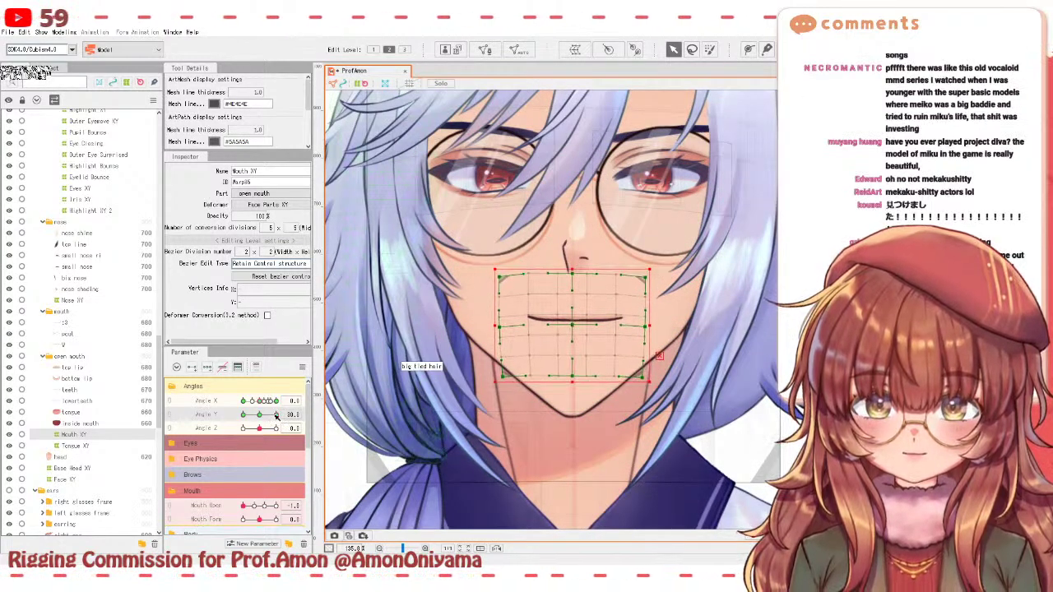
pyautogui.moveTo(277, 417)
pyautogui.mouseDown()
pyautogui.moveTo(242, 419)
pyautogui.moveTo(281, 412)
pyautogui.mouseUp()
# - Move the center of the Nose XY deformer slightly down at Angle Y 30, then reset Angle Y to 0
pyautogui.click(73, 301)
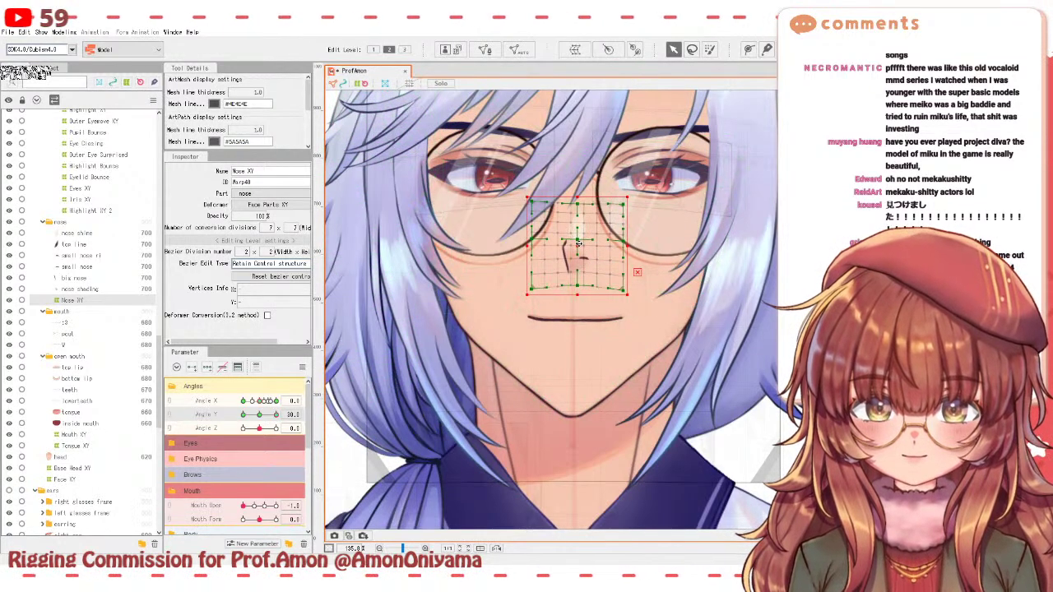
pyautogui.moveTo(578, 243); pyautogui.dragTo(578, 247)
pyautogui.moveTo(277, 417)
pyautogui.mouseDown()
pyautogui.moveTo(296, 414)
pyautogui.moveTo(259, 416)
pyautogui.mouseUp()
pyautogui.scroll(-3, 452, 308)
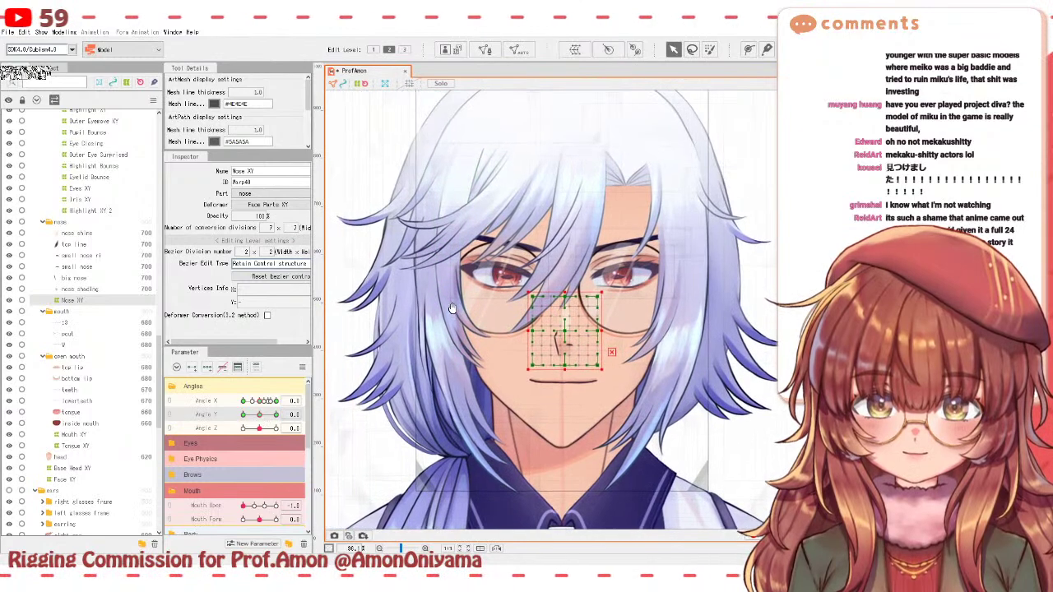
# - Deselect the Nose XY deformer and preview the whole head across Angle Y, then reset Angle Y to 0
pyautogui.scroll(-5, 452, 309)
pyautogui.click(444, 257)
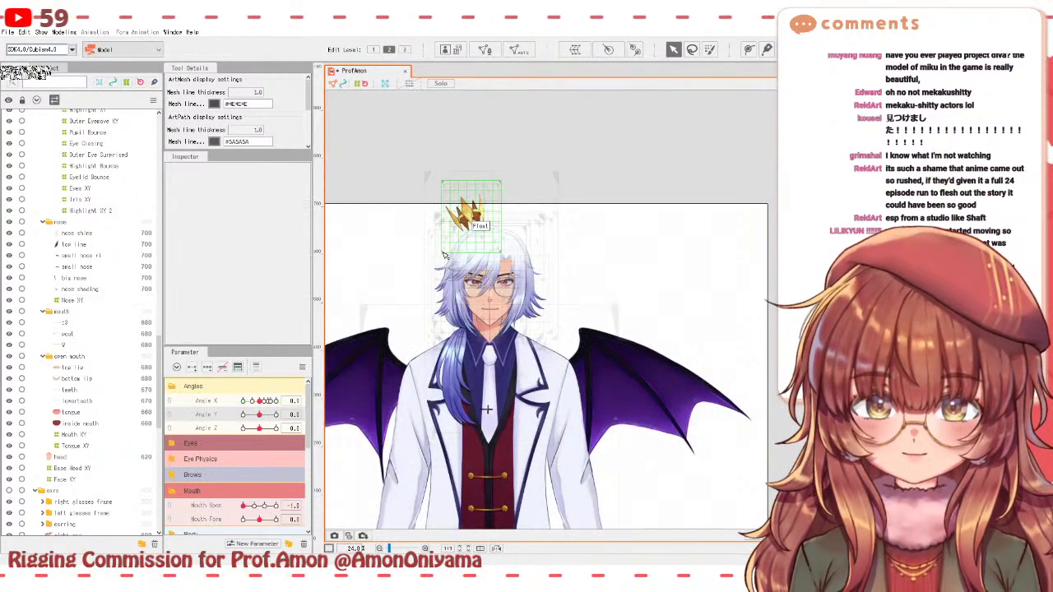
pyautogui.scroll(4, 485, 284)
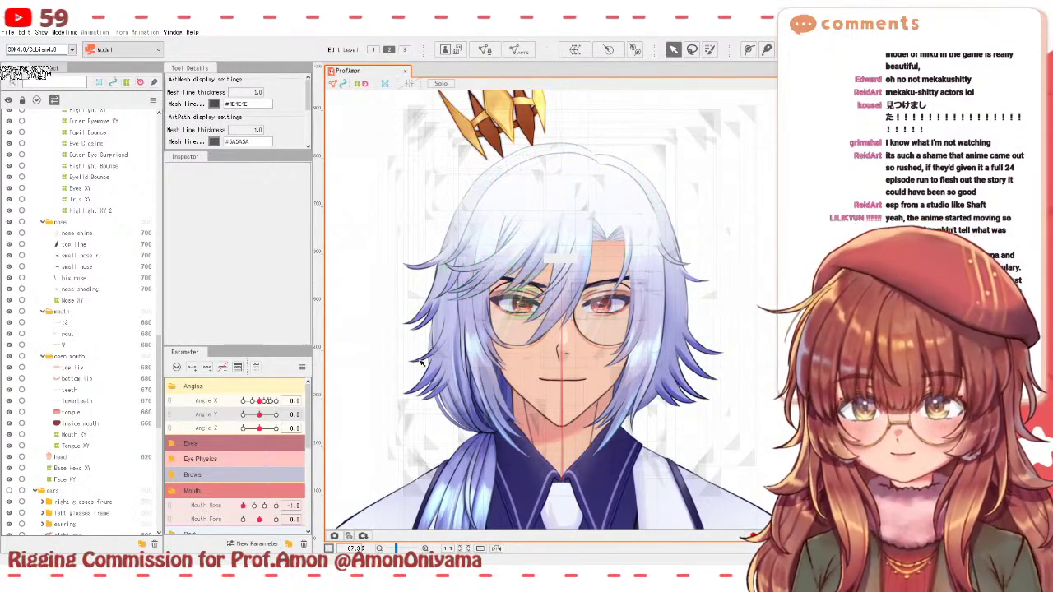
pyautogui.moveTo(259, 401)
pyautogui.mouseDown()
pyautogui.moveTo(247, 404)
pyautogui.moveTo(278, 415)
pyautogui.moveTo(244, 414)
pyautogui.mouseUp()
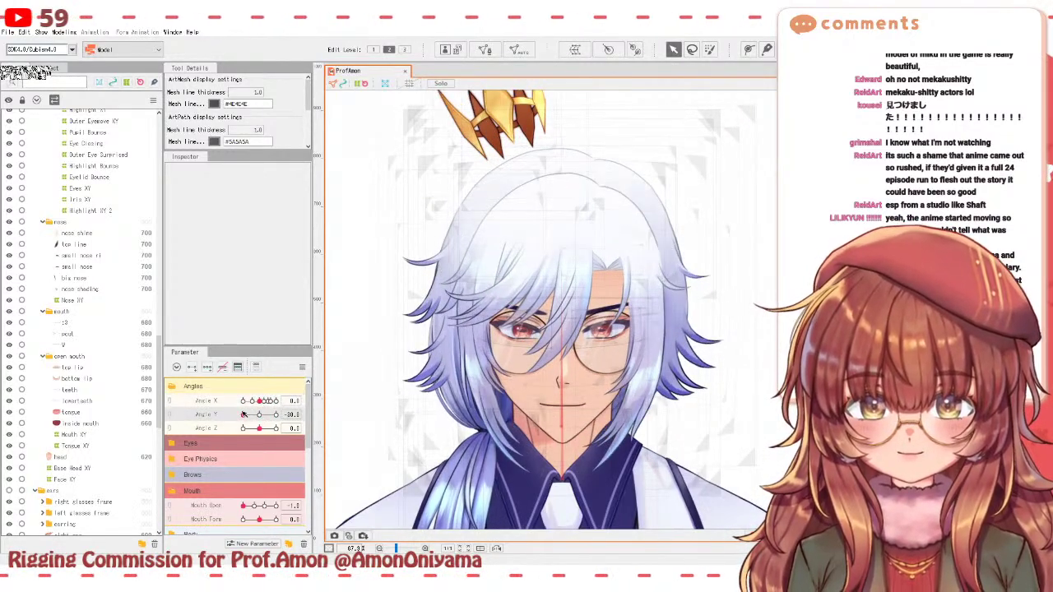
pyautogui.click(259, 414)
# - Show the horns, select the Horns XY deformer and check its Angle X movement, then reset Angle X to 0
pyautogui.scroll(10, 74, 246)
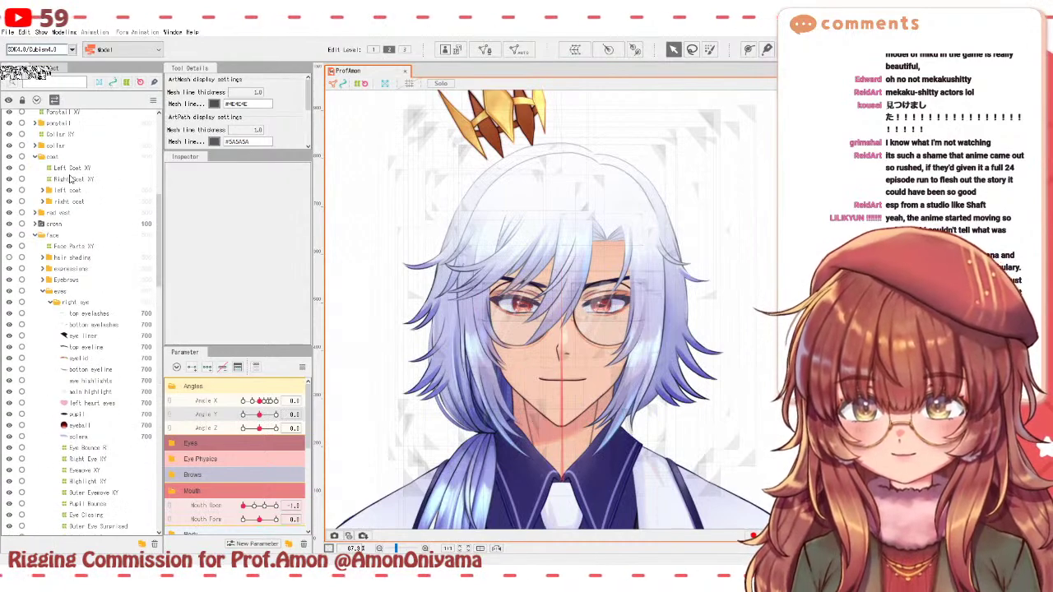
pyautogui.click(9, 125)
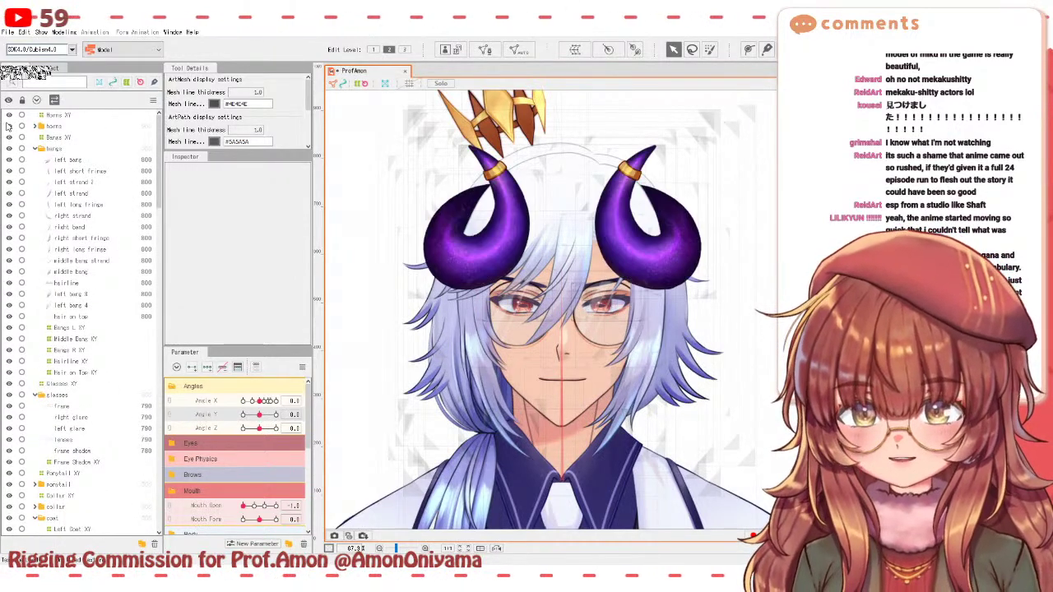
pyautogui.moveTo(259, 415); pyautogui.dragTo(242, 402)
pyautogui.click(63, 117)
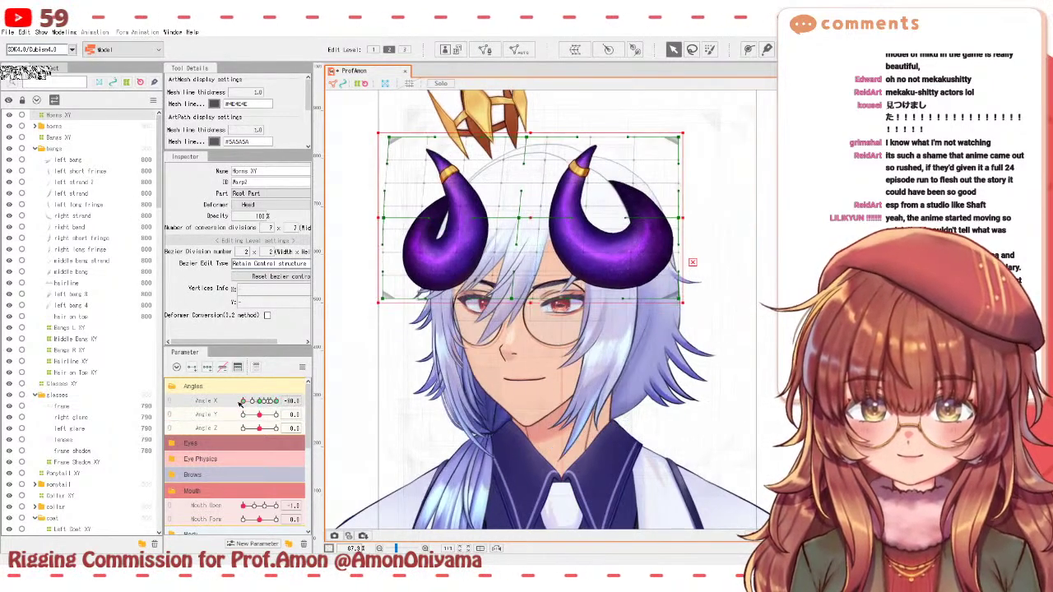
pyautogui.click(260, 401)
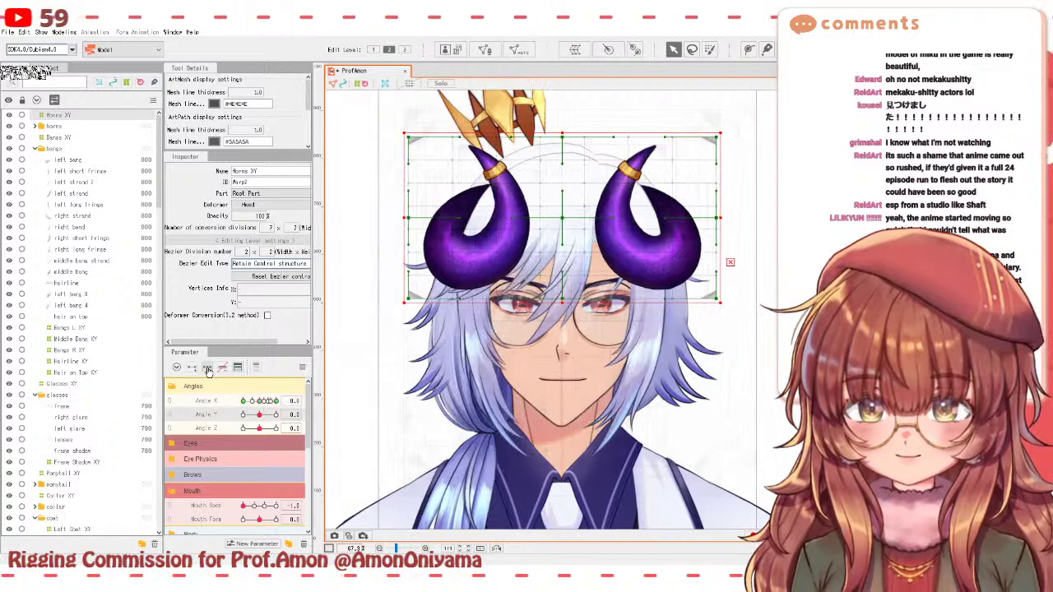
# - Add three Angle Y keyforms to Horns XY, then raise the deformer at Angle Y 30 and lower its center and upper corners
pyautogui.moveTo(267, 417); pyautogui.dragTo(283, 414)
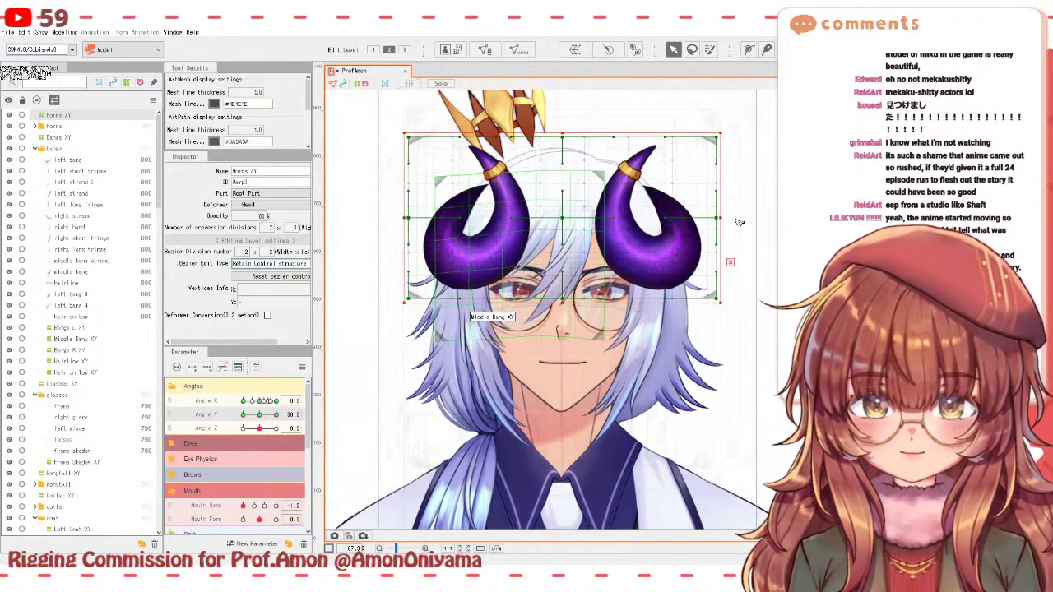
pyautogui.moveTo(553, 220); pyautogui.dragTo(554, 210)
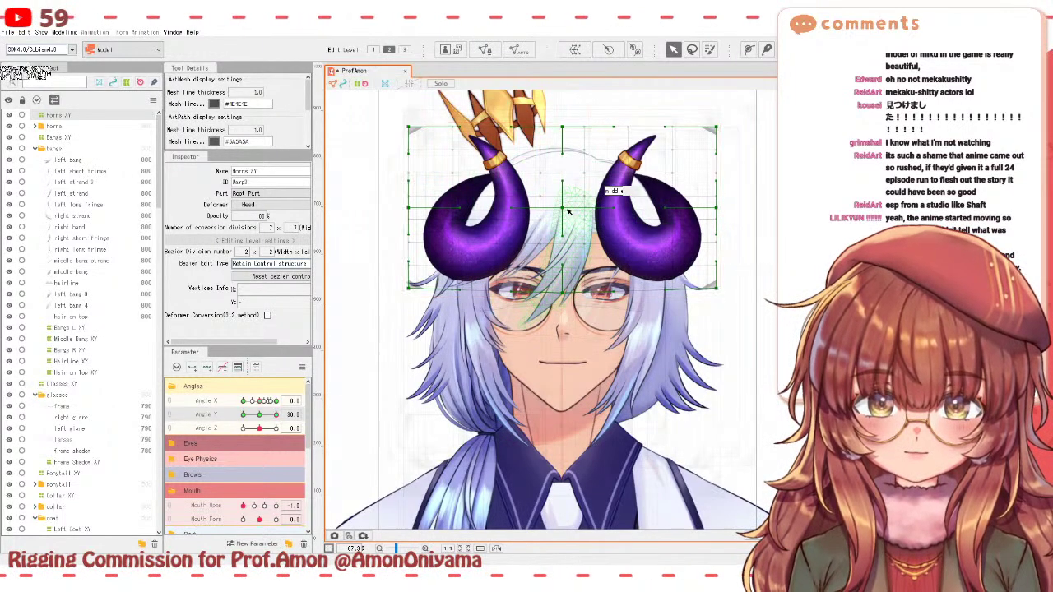
pyautogui.moveTo(567, 210); pyautogui.dragTo(567, 217)
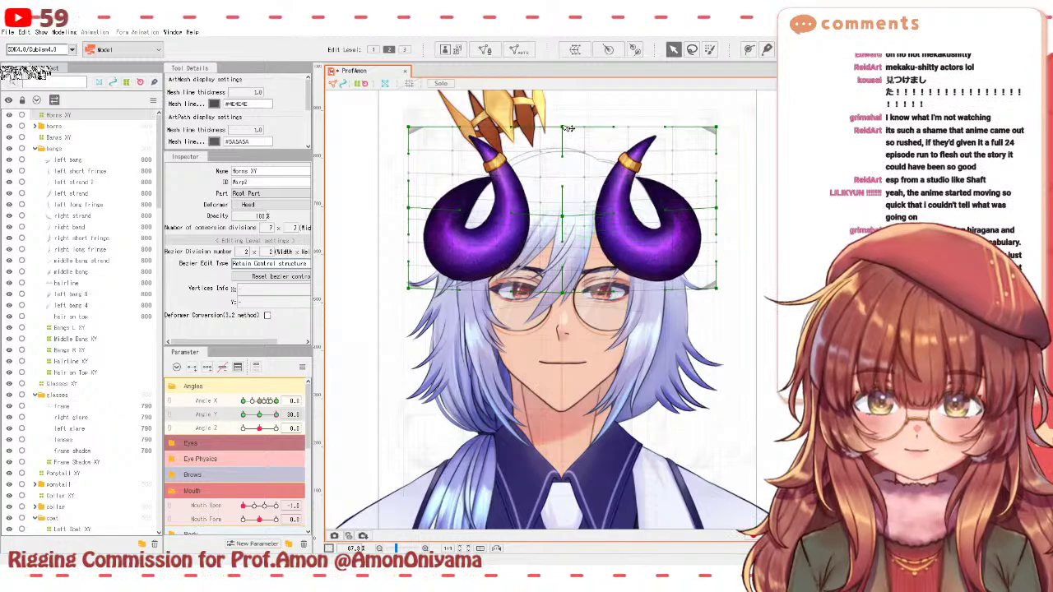
pyautogui.moveTo(408, 128); pyautogui.dragTo(408, 143)
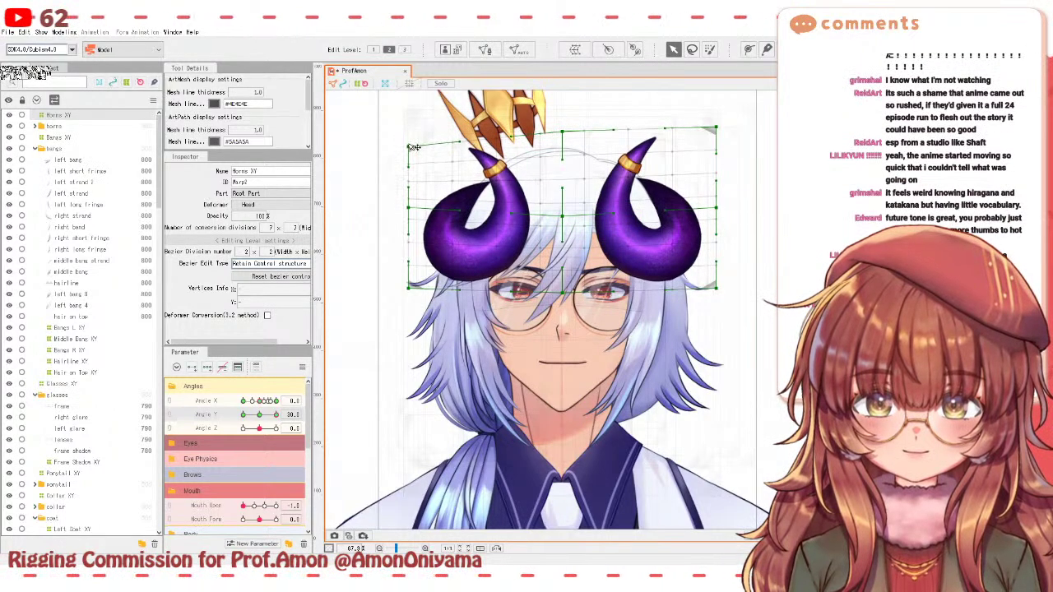
pyautogui.moveTo(715, 130); pyautogui.dragTo(716, 141)
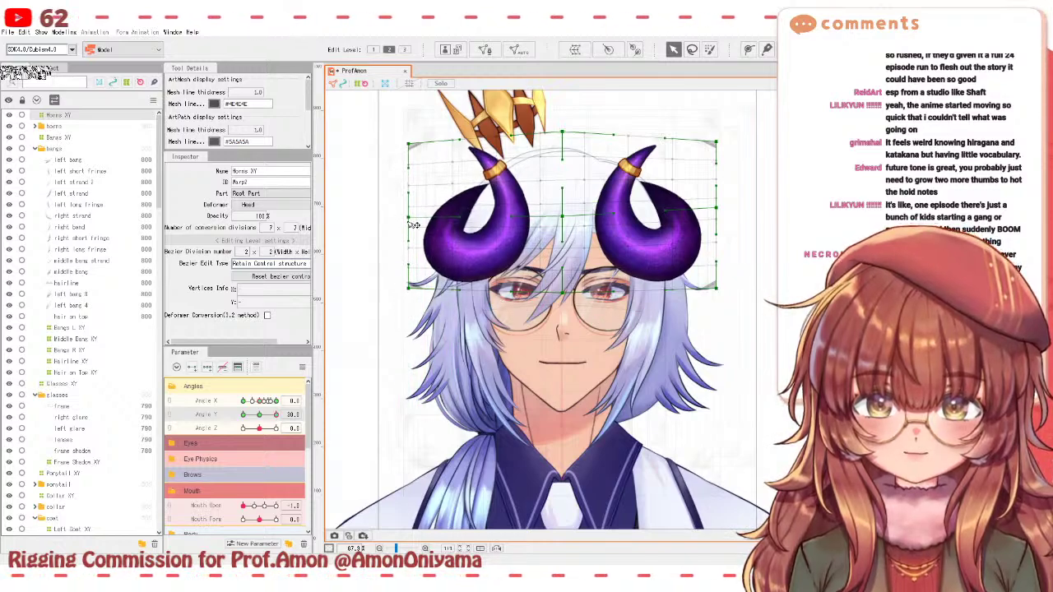
# - At Angle Y 30, raise the center of the Horns XY deformer and arch its lower edge with slightly lowered corners
pyautogui.moveTo(563, 216); pyautogui.dragTo(563, 210)
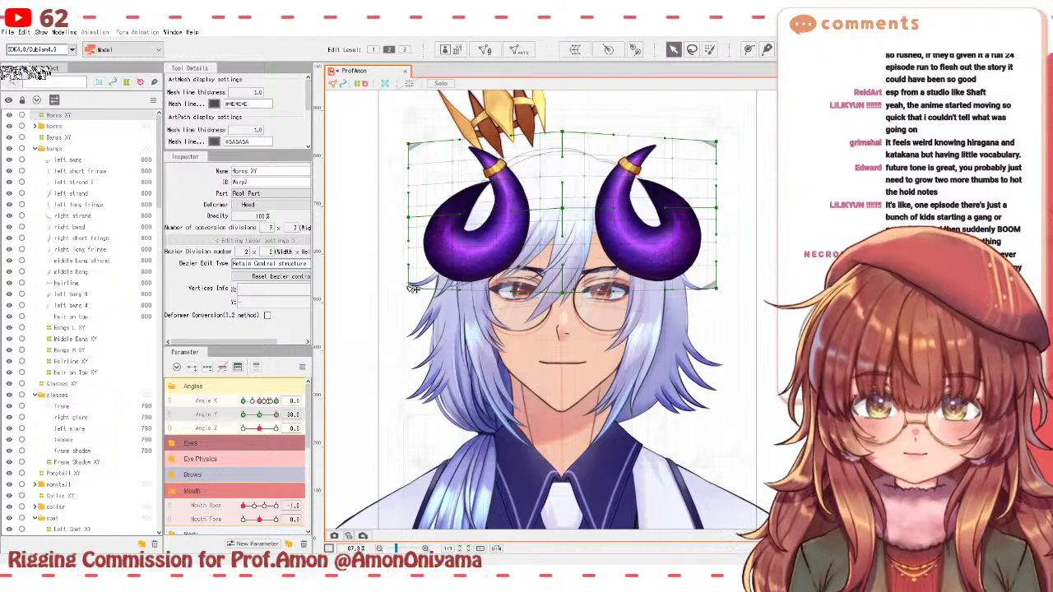
pyautogui.moveTo(414, 288); pyautogui.dragTo(411, 293)
pyautogui.moveTo(716, 288); pyautogui.dragTo(717, 294)
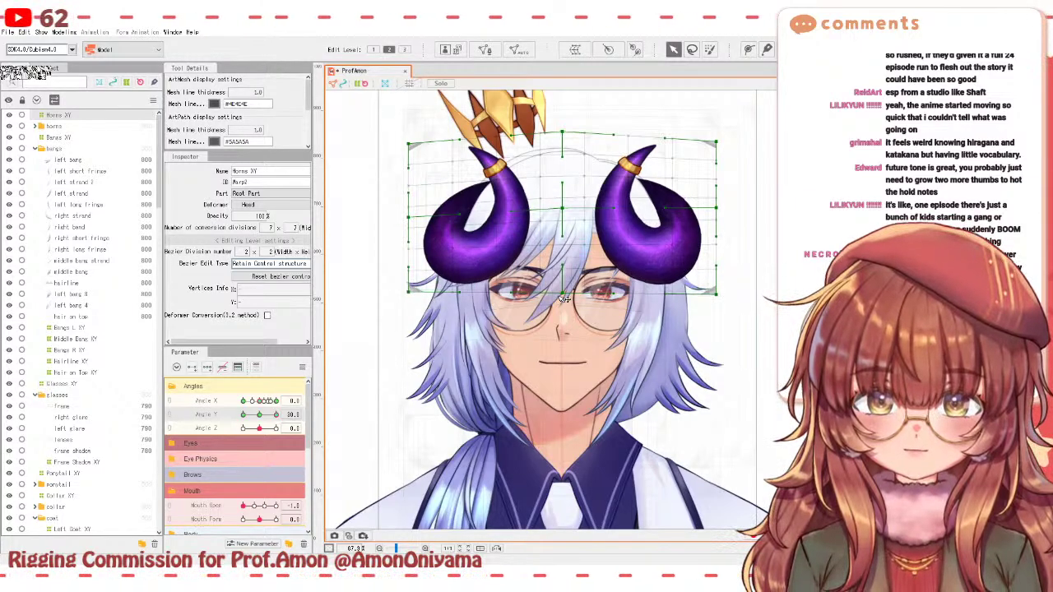
pyautogui.moveTo(276, 415)
pyautogui.mouseDown()
pyautogui.moveTo(260, 418)
pyautogui.moveTo(280, 412)
pyautogui.mouseUp()
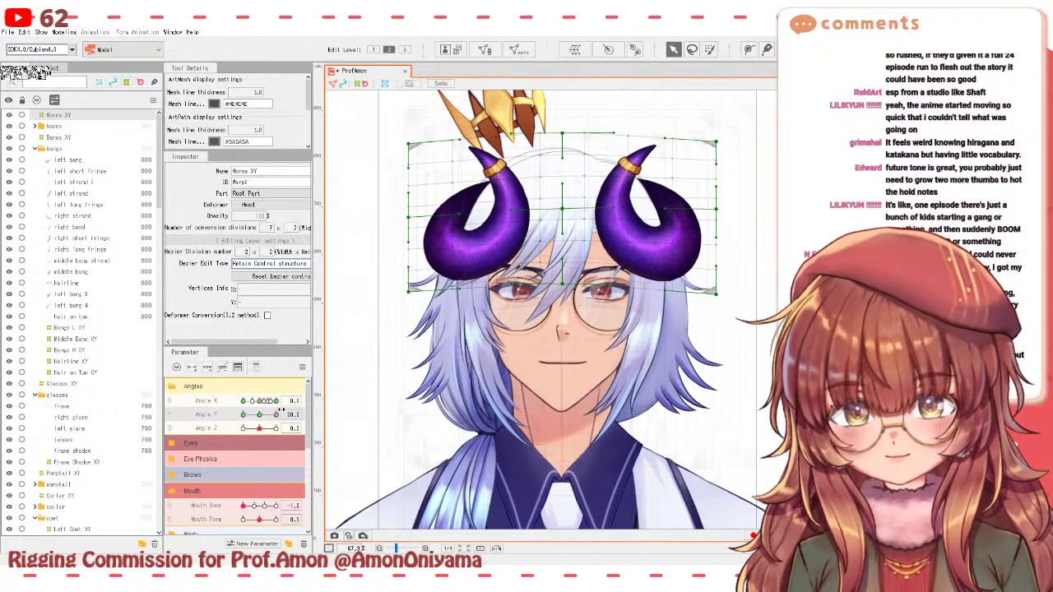
# - At Angle Y 30, raise the top center and lower edge of the Horns XY deformer, comparing the horns across Angle Y
pyautogui.scroll(3, 555, 275)
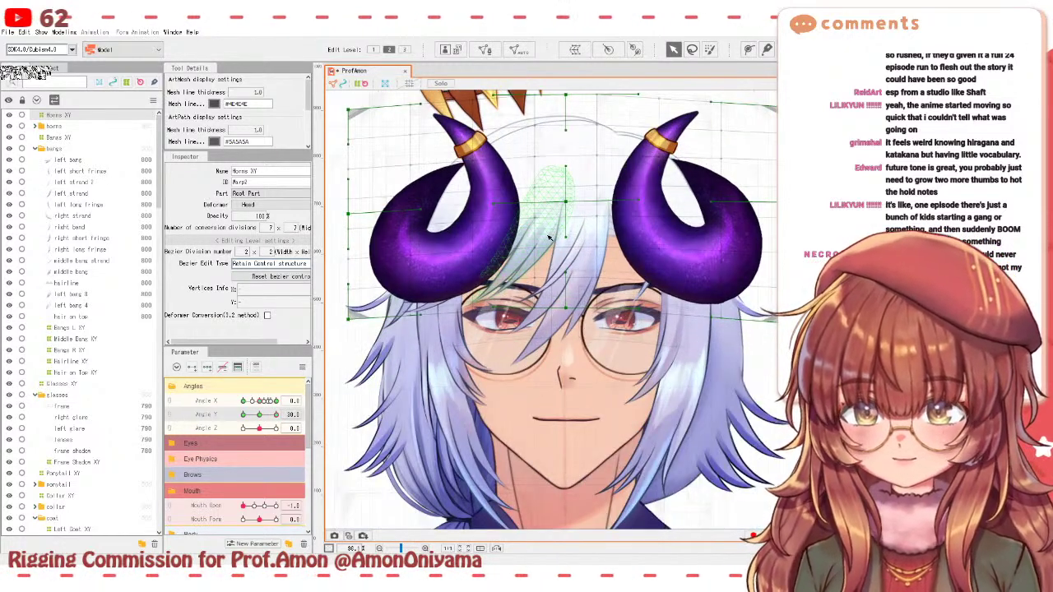
pyautogui.moveTo(554, 275); pyautogui.dragTo(554, 294)
pyautogui.moveTo(277, 414); pyautogui.dragTo(277, 413)
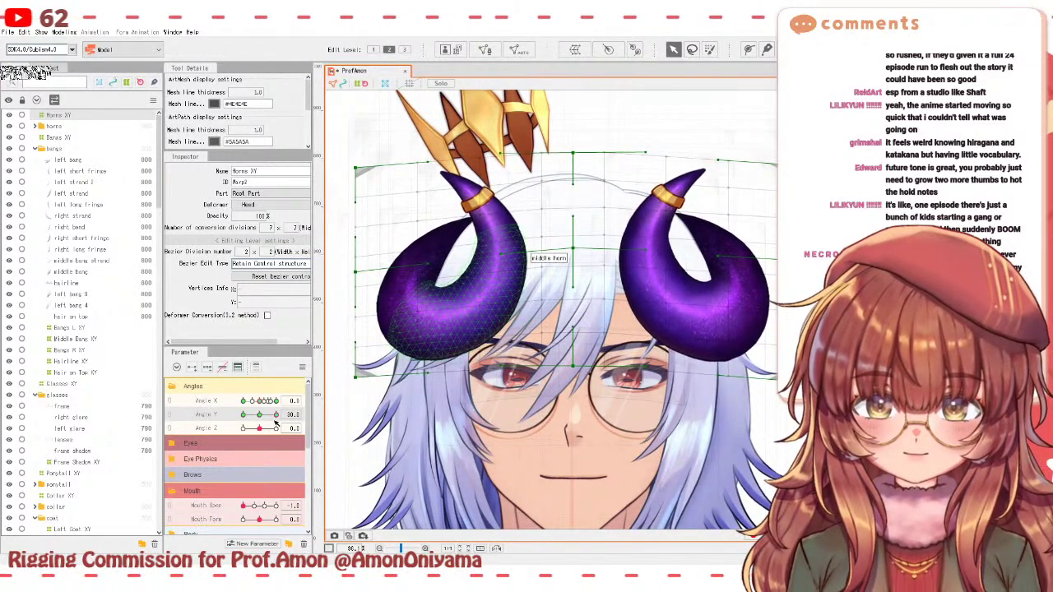
pyautogui.moveTo(277, 415)
pyautogui.mouseDown()
pyautogui.moveTo(267, 415)
pyautogui.moveTo(277, 414)
pyautogui.mouseUp()
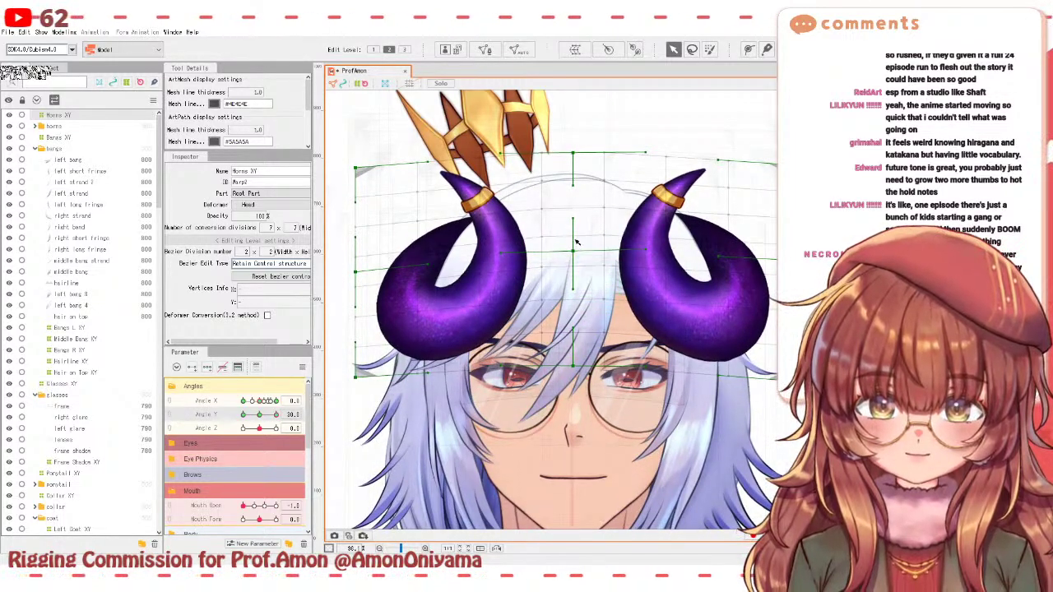
pyautogui.moveTo(574, 153); pyautogui.dragTo(574, 144)
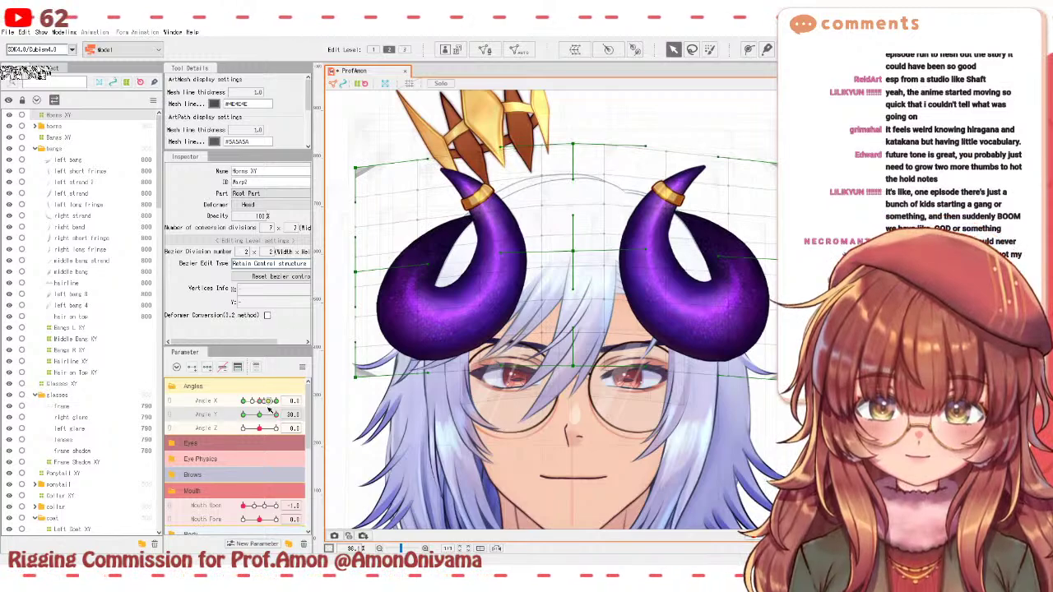
pyautogui.moveTo(269, 409)
pyautogui.mouseDown()
pyautogui.moveTo(257, 414)
pyautogui.moveTo(277, 414)
pyautogui.mouseUp()
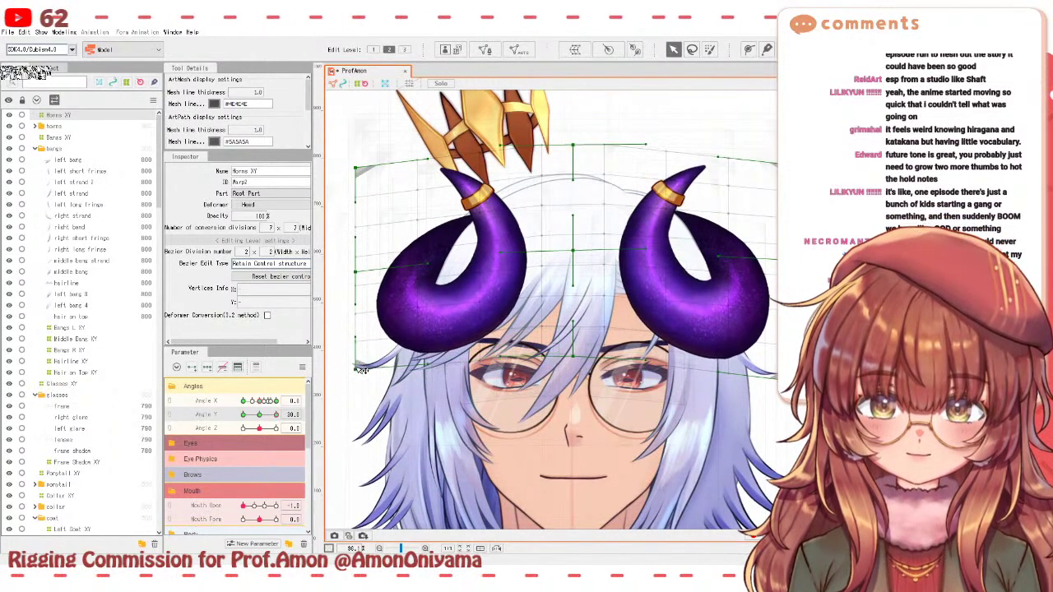
pyautogui.moveTo(791, 380); pyautogui.dragTo(791, 372)
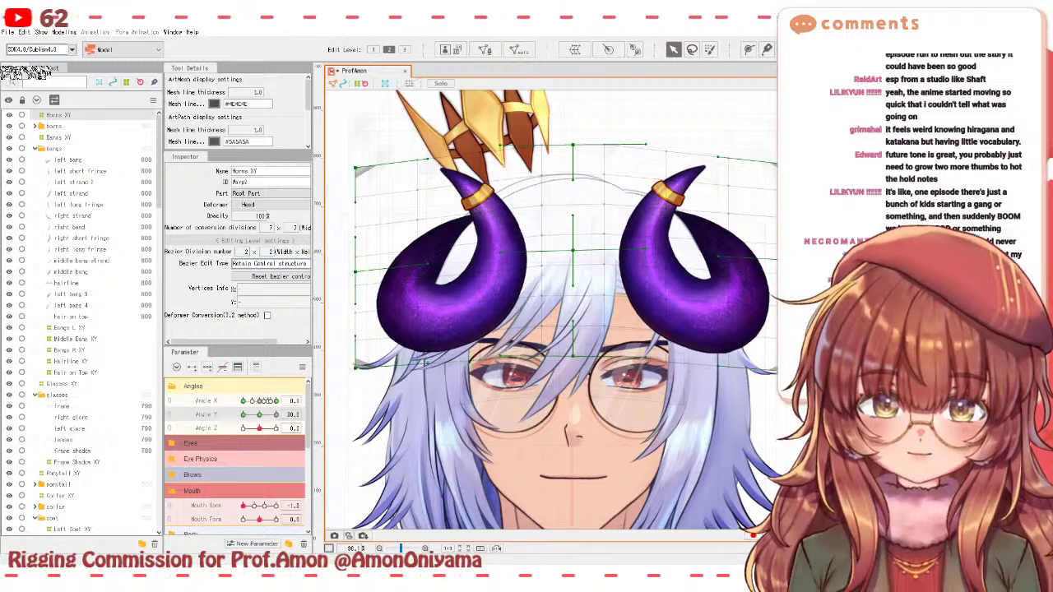
pyautogui.moveTo(259, 416); pyautogui.dragTo(278, 415)
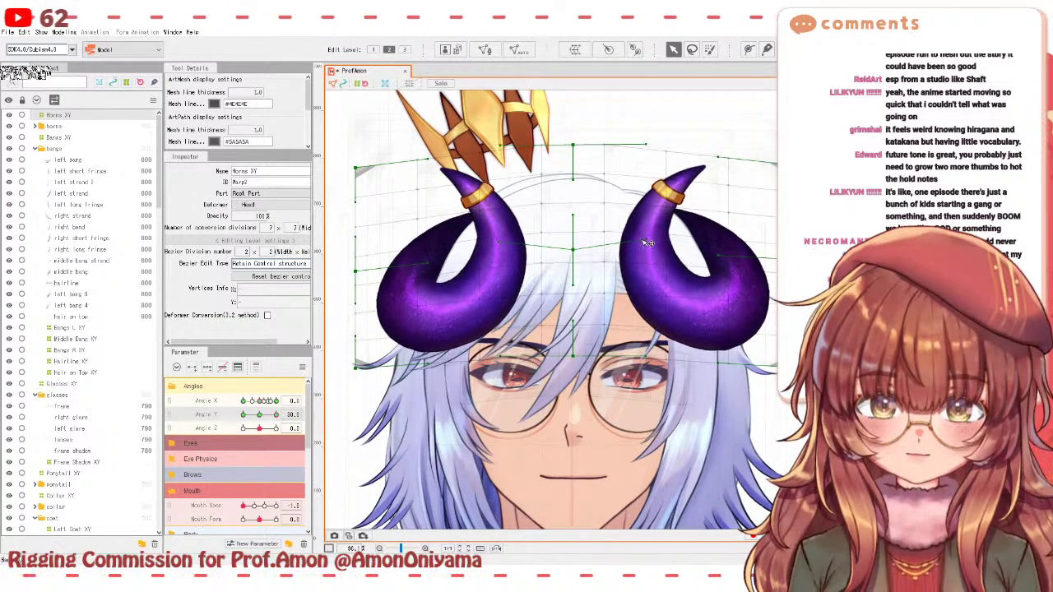
# - Set Angle Y to -30, move the whole Horns XY deformer down and lower its bottom edge slightly
pyautogui.moveTo(280, 414); pyautogui.dragTo(218, 417)
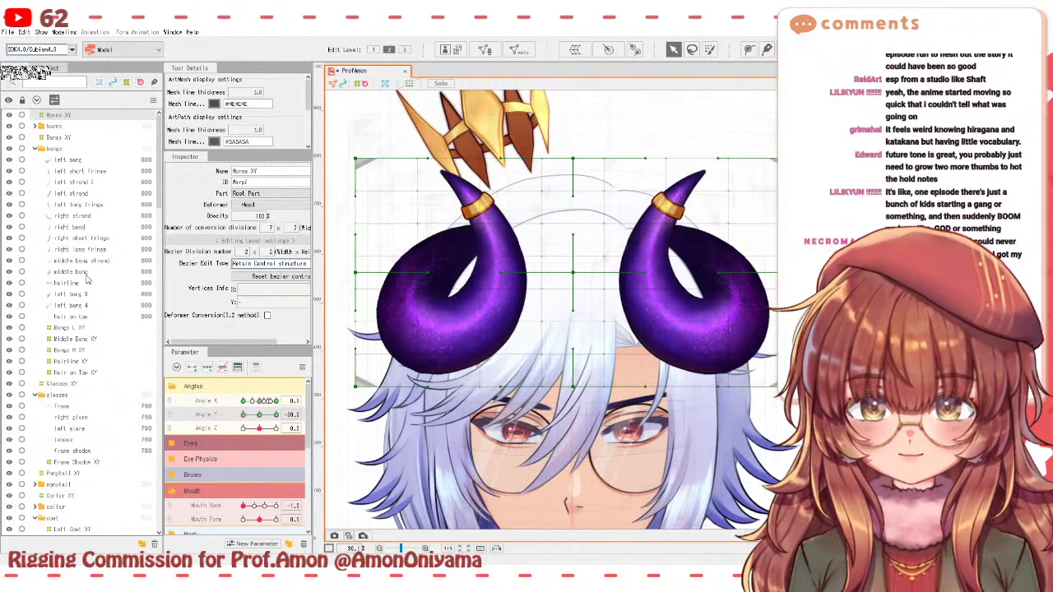
pyautogui.click(56, 138)
pyautogui.click(63, 116)
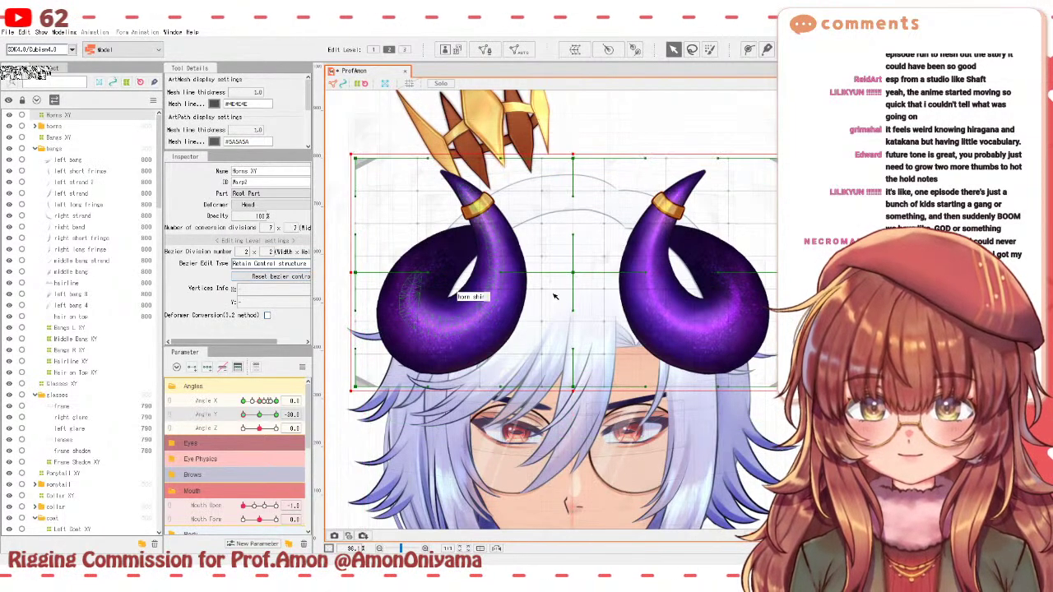
pyautogui.moveTo(573, 281); pyautogui.dragTo(573, 303)
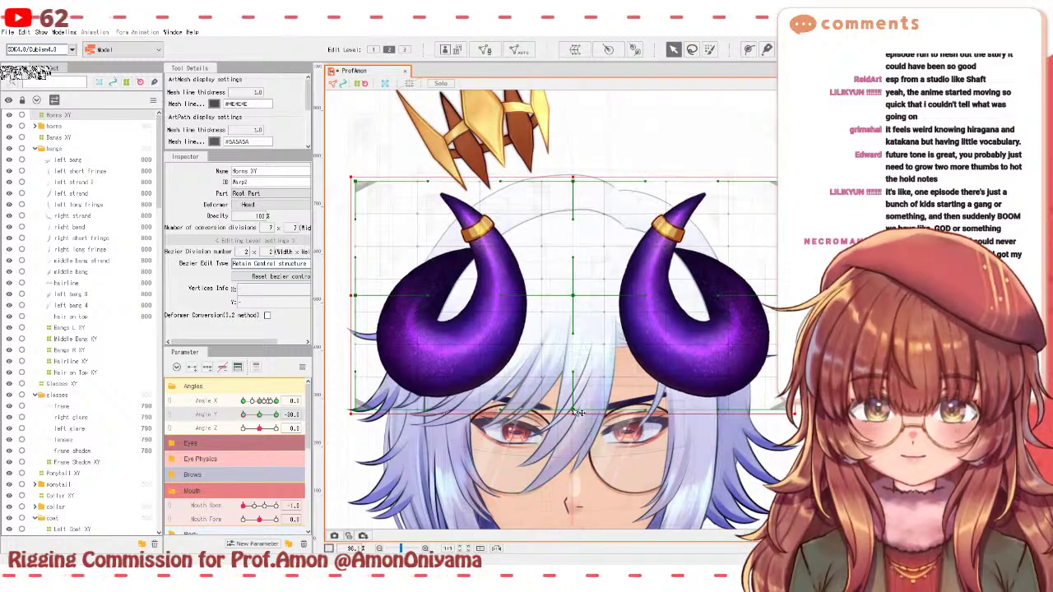
pyautogui.moveTo(579, 411); pyautogui.dragTo(573, 426)
# - At Angle Y -30, pull the top center and middle of the Horns XY deformer down, then compare across Angle Y
pyautogui.moveTo(244, 415)
pyautogui.mouseDown()
pyautogui.moveTo(265, 415)
pyautogui.moveTo(242, 415)
pyautogui.mouseUp()
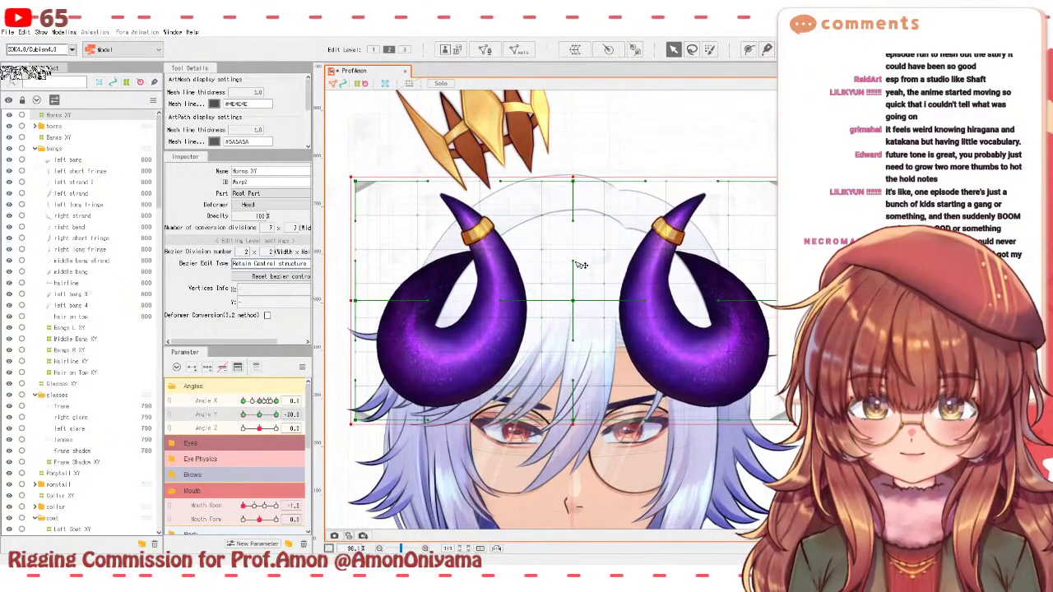
pyautogui.moveTo(573, 179); pyautogui.dragTo(573, 191)
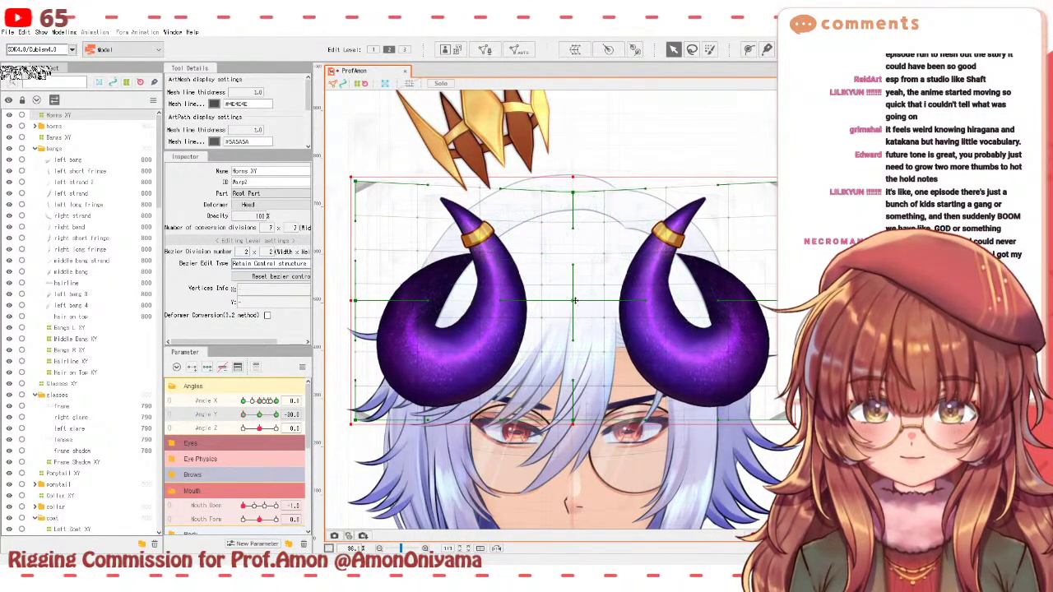
pyautogui.moveTo(578, 305); pyautogui.dragTo(573, 317)
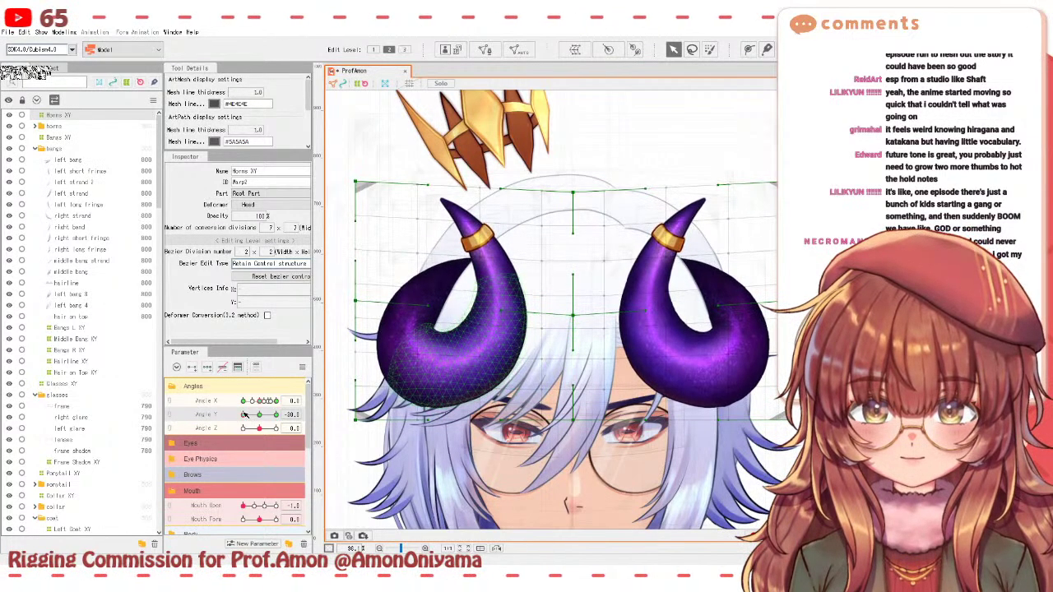
pyautogui.moveTo(245, 414)
pyautogui.mouseDown()
pyautogui.moveTo(277, 413)
pyautogui.moveTo(232, 417)
pyautogui.mouseUp()
# - Shift the whole Horns XY deformer slightly lower at Angle Y -30 and raise its top center into an upward arch
pyautogui.click(56, 116)
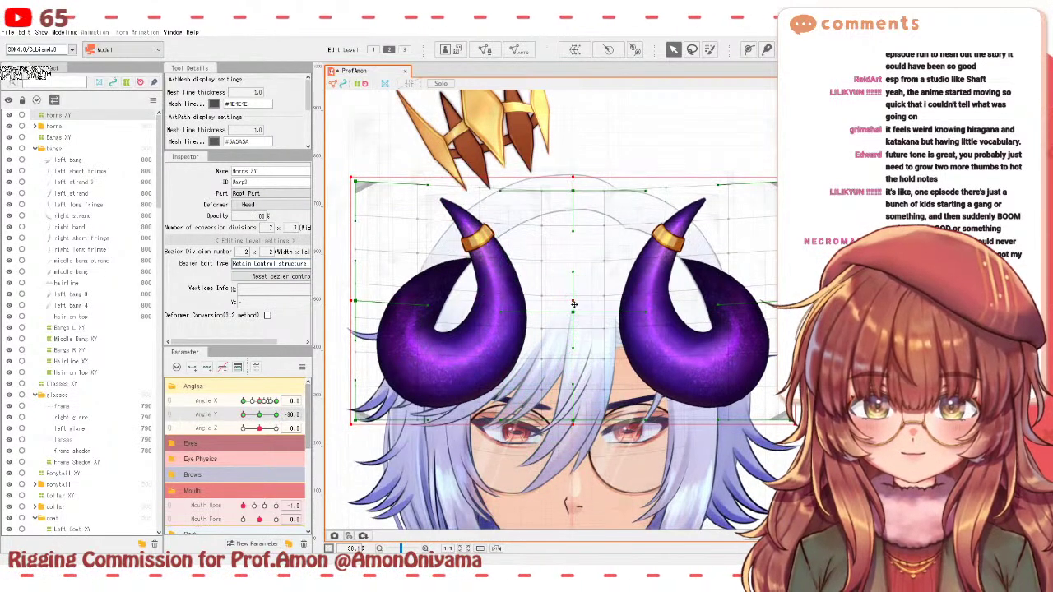
pyautogui.moveTo(574, 302); pyautogui.dragTo(573, 309)
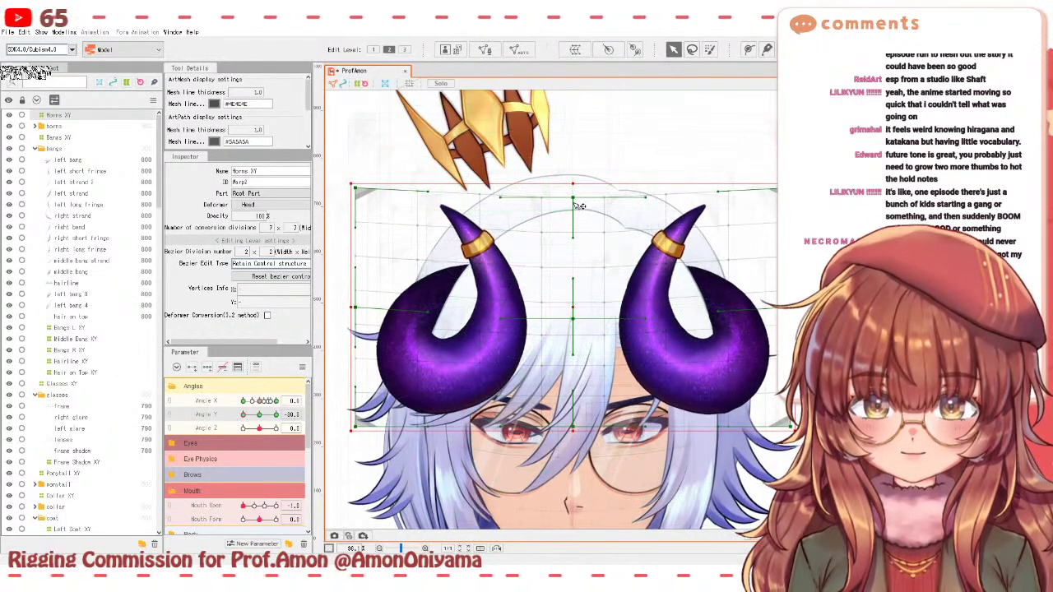
pyautogui.moveTo(579, 206); pyautogui.dragTo(580, 183)
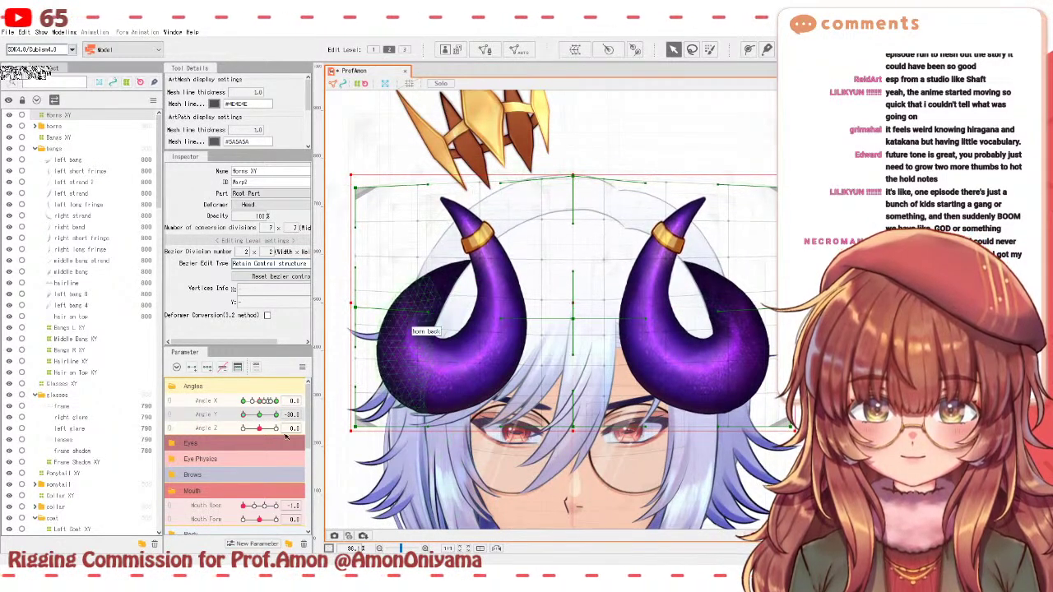
pyautogui.moveTo(243, 415)
pyautogui.mouseDown()
pyautogui.moveTo(259, 414)
pyautogui.moveTo(234, 413)
pyautogui.mouseUp()
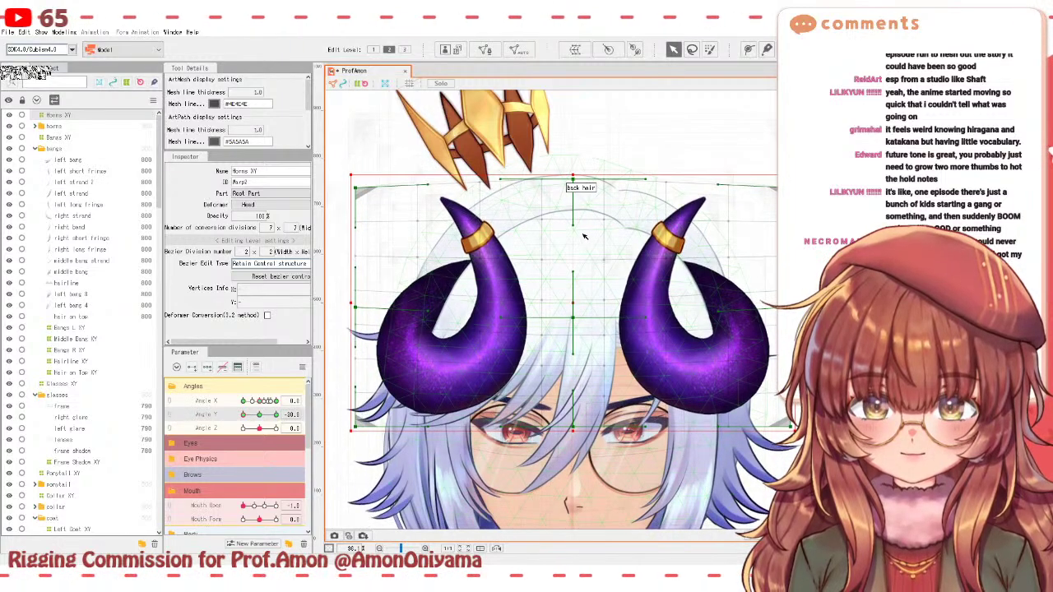
# - At Angle Y -30, raise the top center and left middle of the Horns XY deformer slightly, then compare the horns across Angle Y
pyautogui.moveTo(573, 176); pyautogui.dragTo(574, 171)
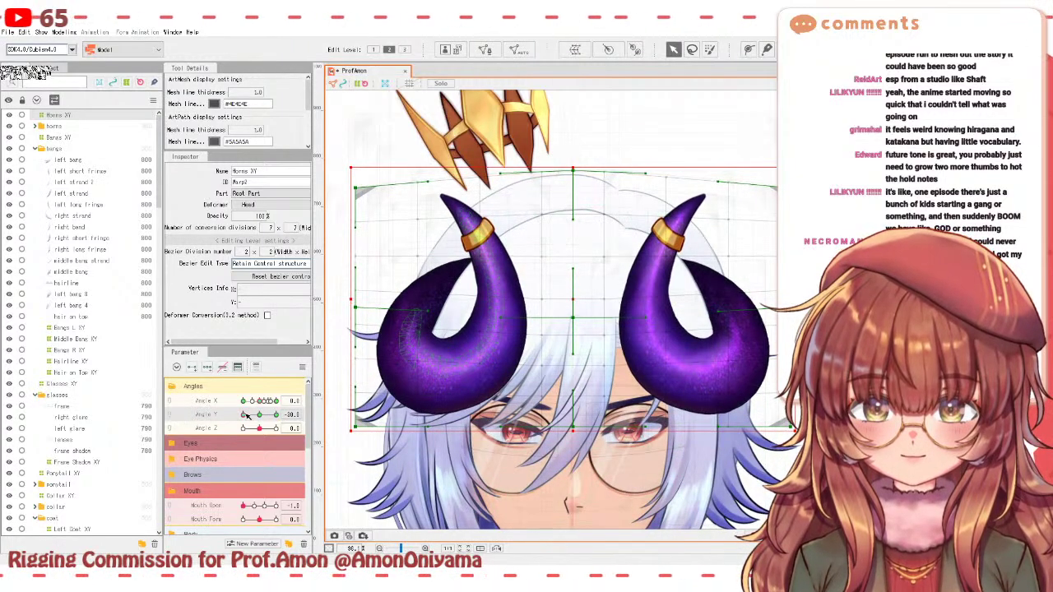
pyautogui.moveTo(245, 415)
pyautogui.mouseDown()
pyautogui.moveTo(262, 415)
pyautogui.moveTo(238, 414)
pyautogui.mouseUp()
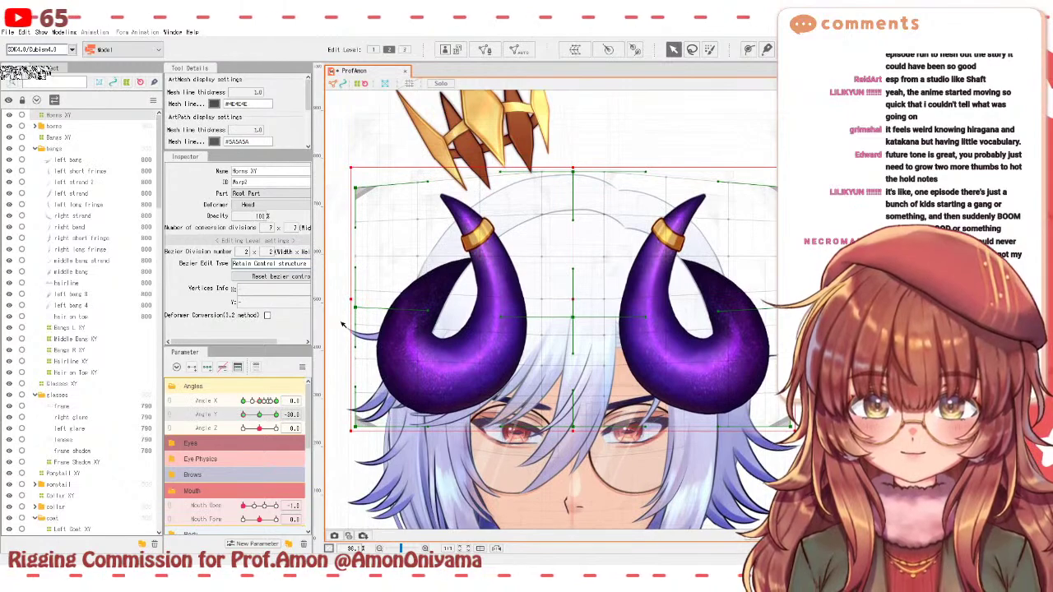
pyautogui.moveTo(363, 312); pyautogui.dragTo(360, 302)
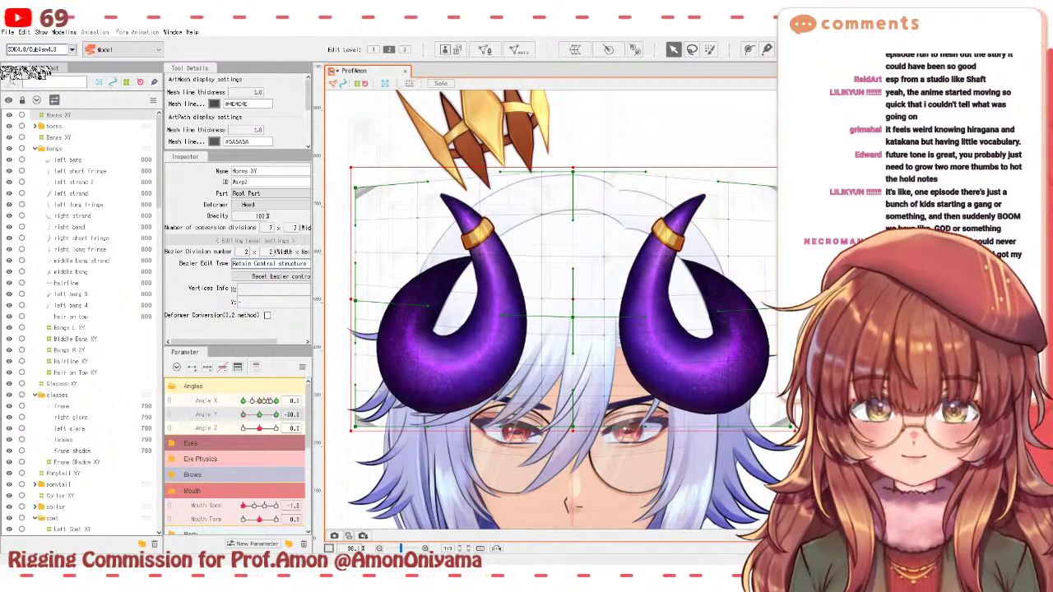
pyautogui.moveTo(245, 415); pyautogui.dragTo(280, 414)
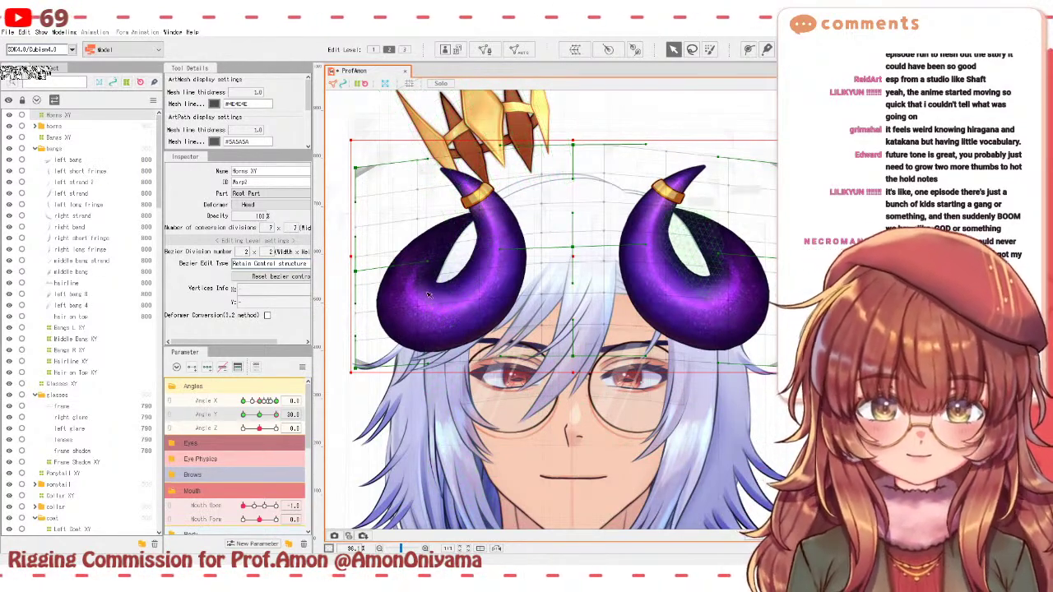
pyautogui.moveTo(279, 414)
pyautogui.mouseDown()
pyautogui.moveTo(241, 415)
pyautogui.moveTo(276, 414)
pyautogui.mouseUp()
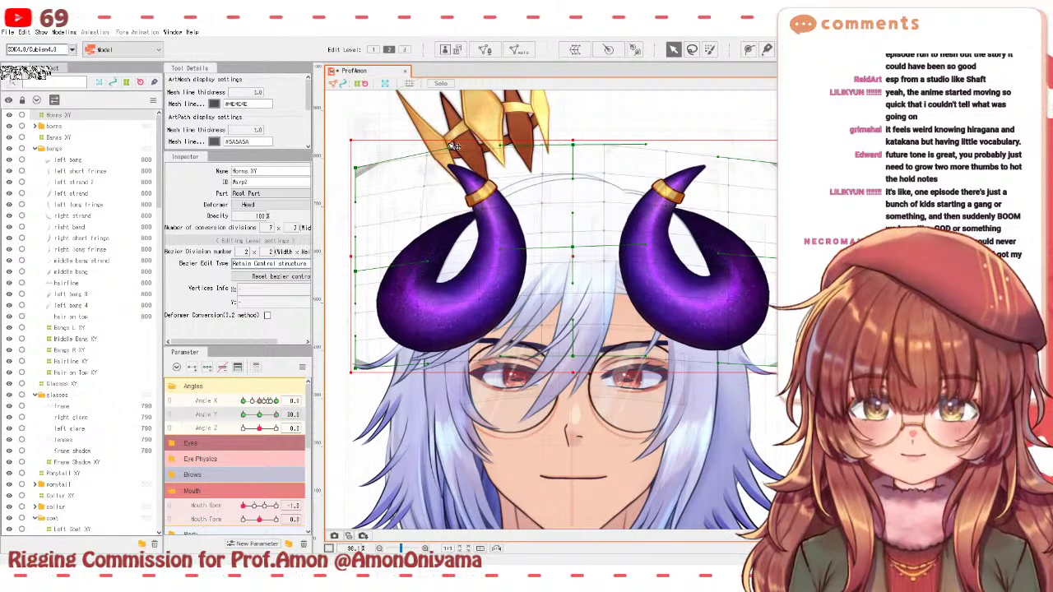
pyautogui.moveTo(277, 415)
pyautogui.mouseDown()
pyautogui.moveTo(258, 418)
pyautogui.moveTo(288, 414)
pyautogui.mouseUp()
pyautogui.click(268, 415)
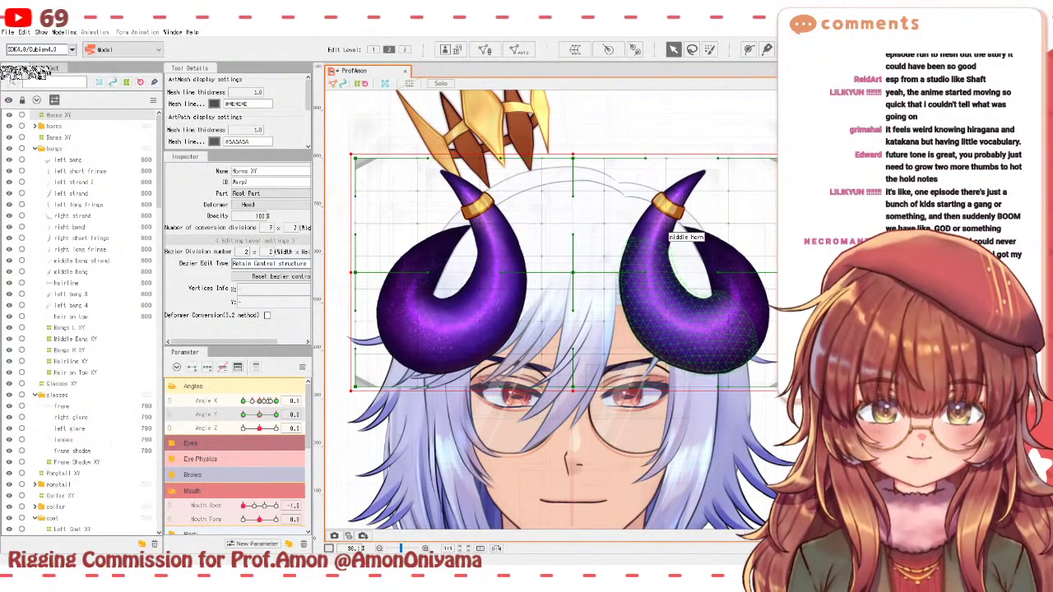
# - Locate the hidden duplicate right horns part through its overlapping horn deformers, delete it, and check the remaining horns across the head angles
pyautogui.click(556, 333)
pyautogui.click(606, 383)
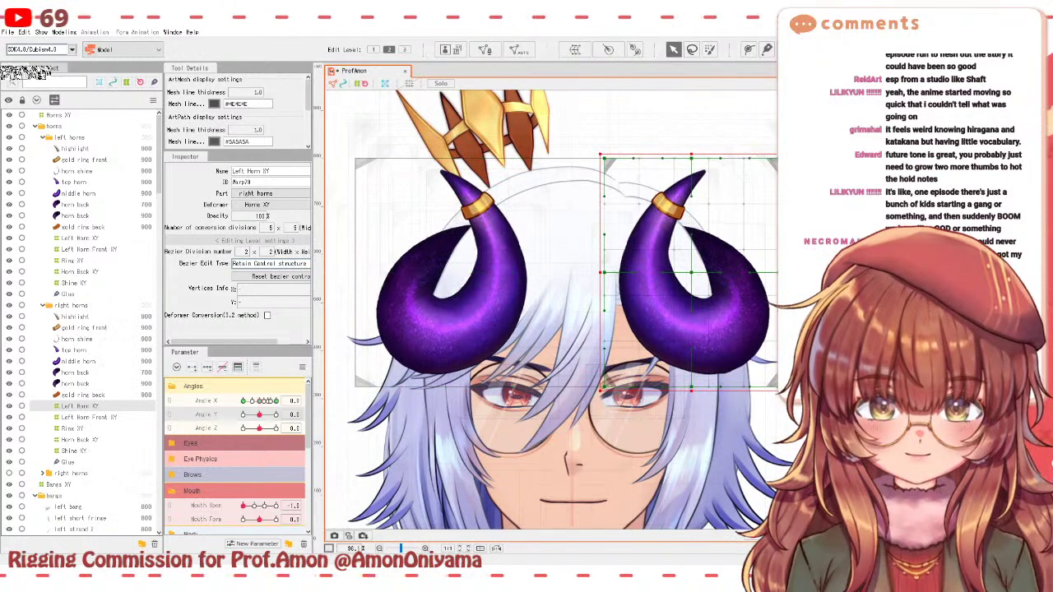
pyautogui.click(606, 383)
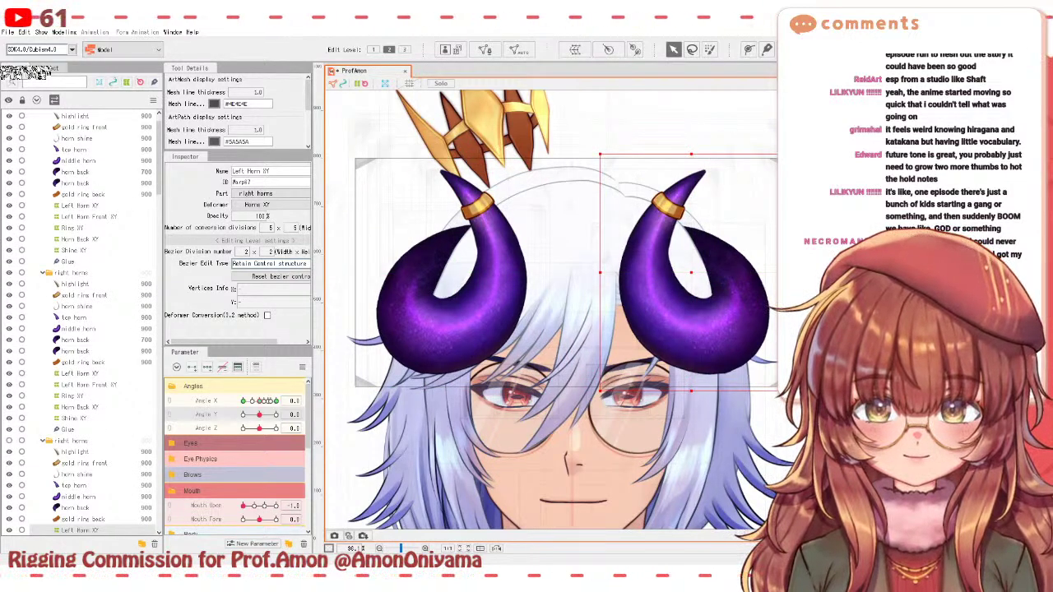
pyautogui.click(605, 383)
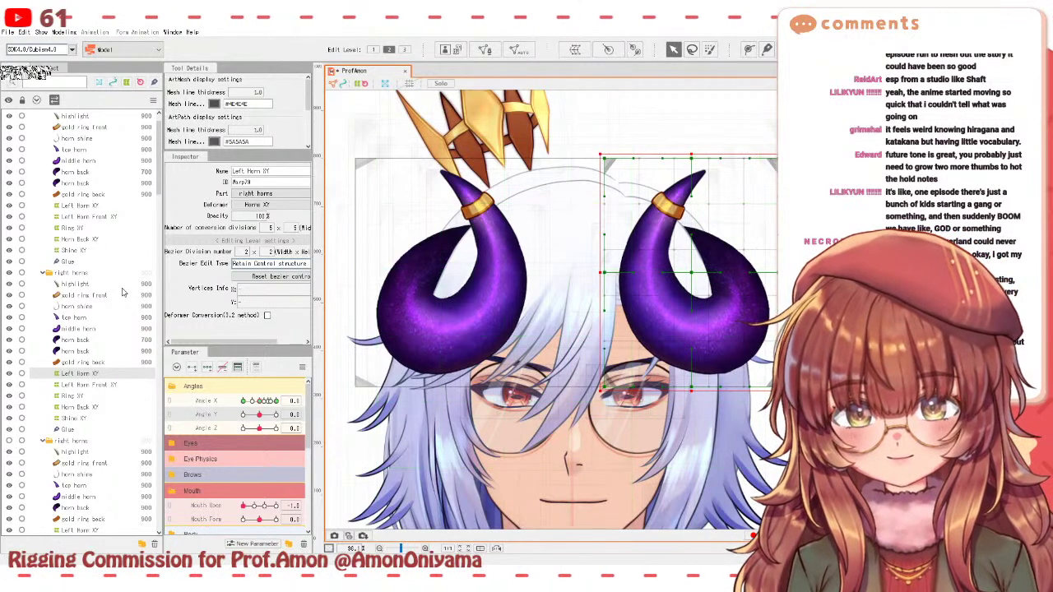
pyautogui.click(67, 441)
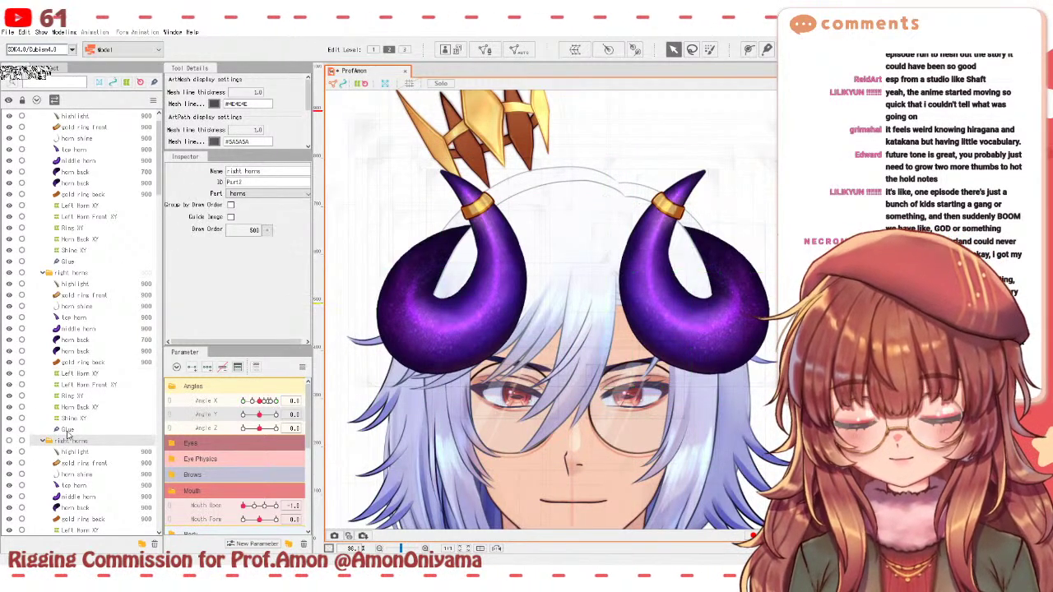
pyautogui.press('Delete')
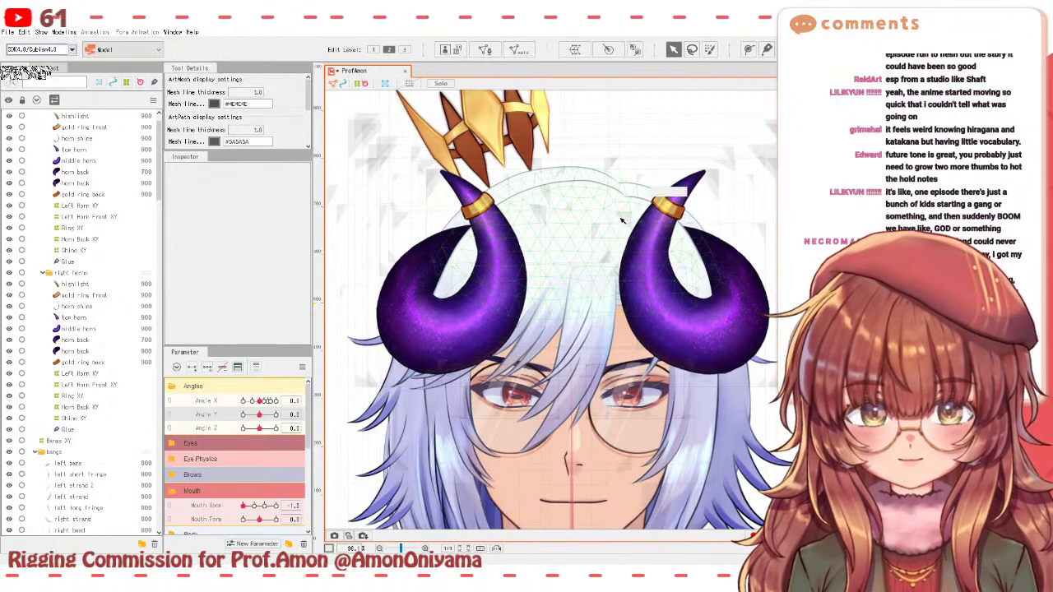
pyautogui.moveTo(261, 400)
pyautogui.mouseDown()
pyautogui.moveTo(280, 415)
pyautogui.moveTo(239, 418)
pyautogui.moveTo(268, 415)
pyautogui.mouseUp()
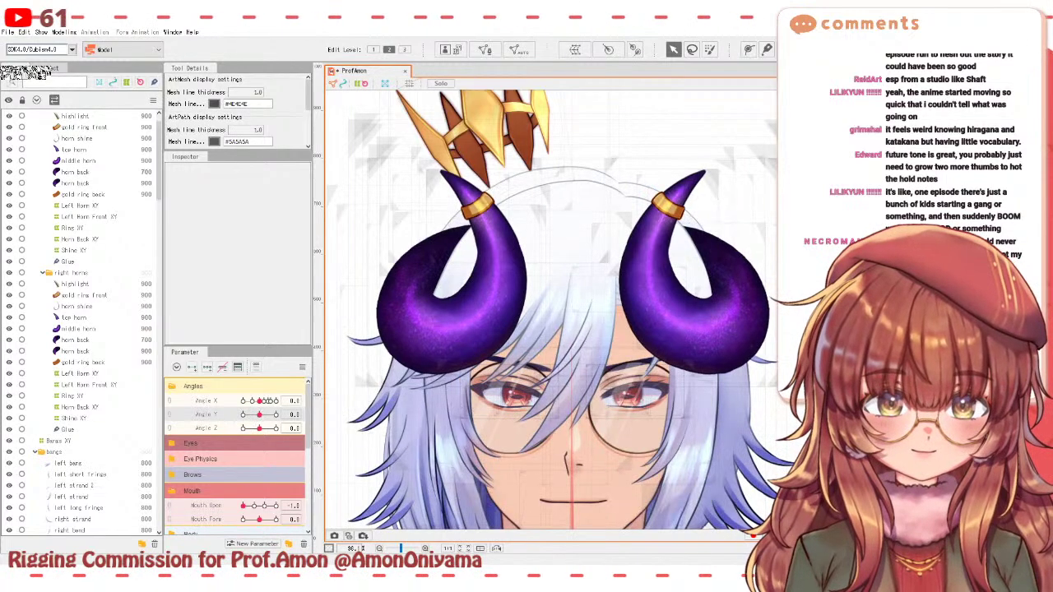
# - Rename the Left Horn XY deformer inside the right horns part to Right Horn XY
pyautogui.click(80, 205)
pyautogui.click(80, 373)
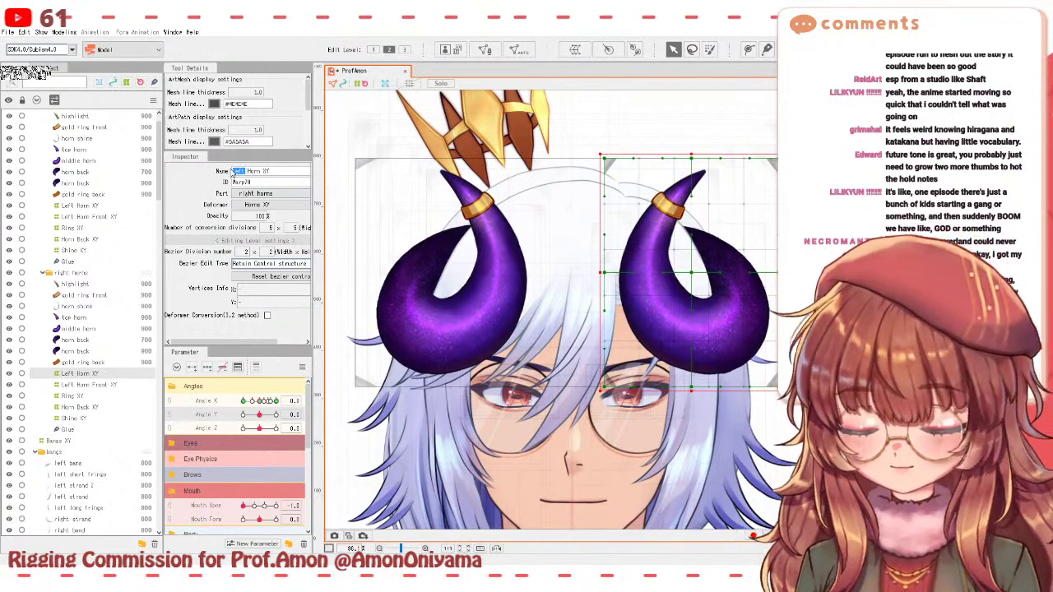
pyautogui.write('Right')
pyautogui.press('Tab')
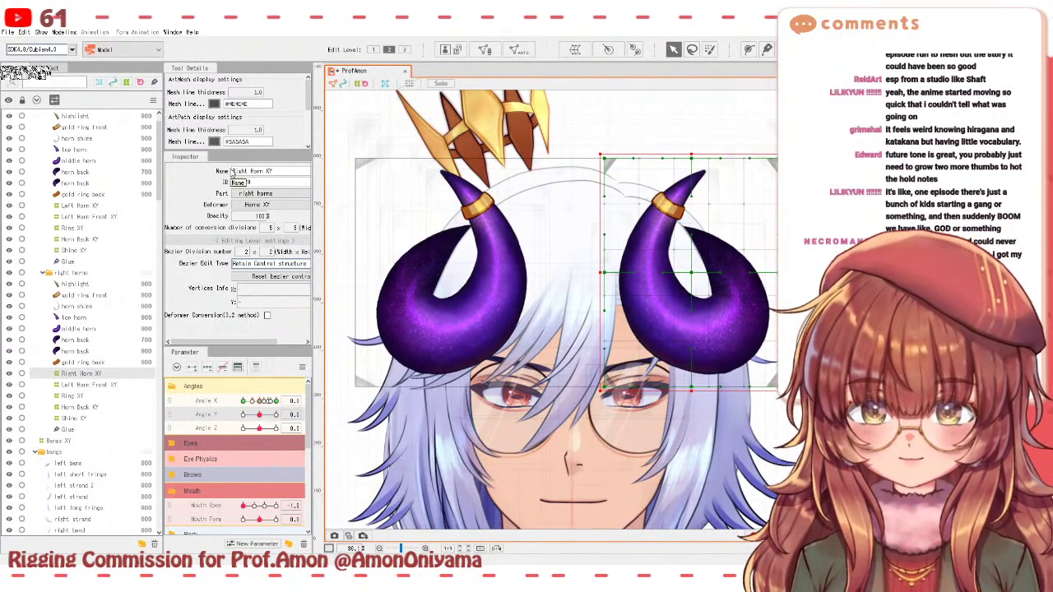
# - Select the Left Horn Front XY deformer and add three keyforms to it on Angle Y
pyautogui.click(556, 333)
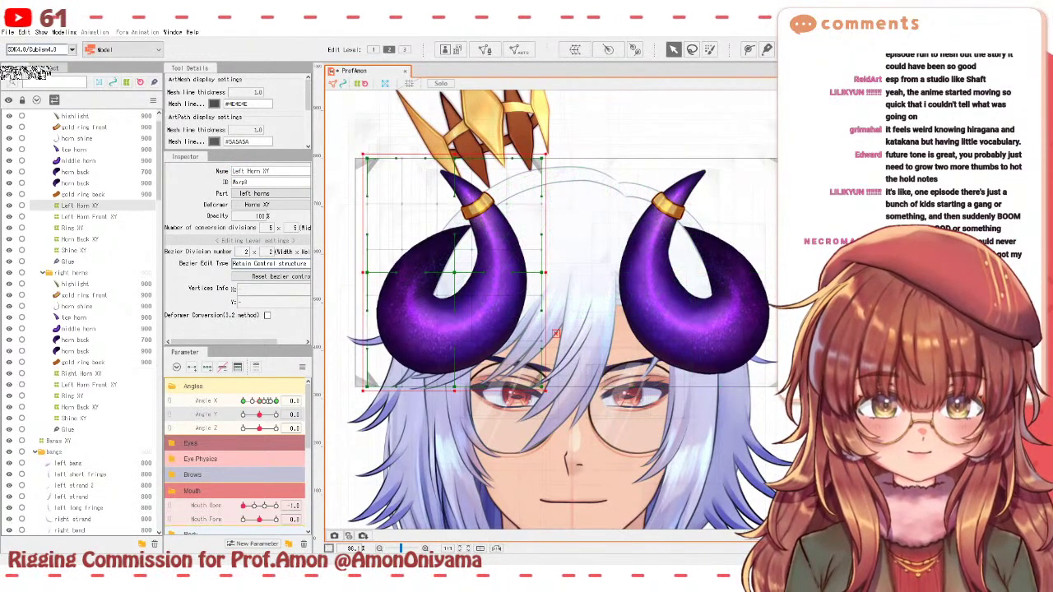
pyautogui.click(548, 334)
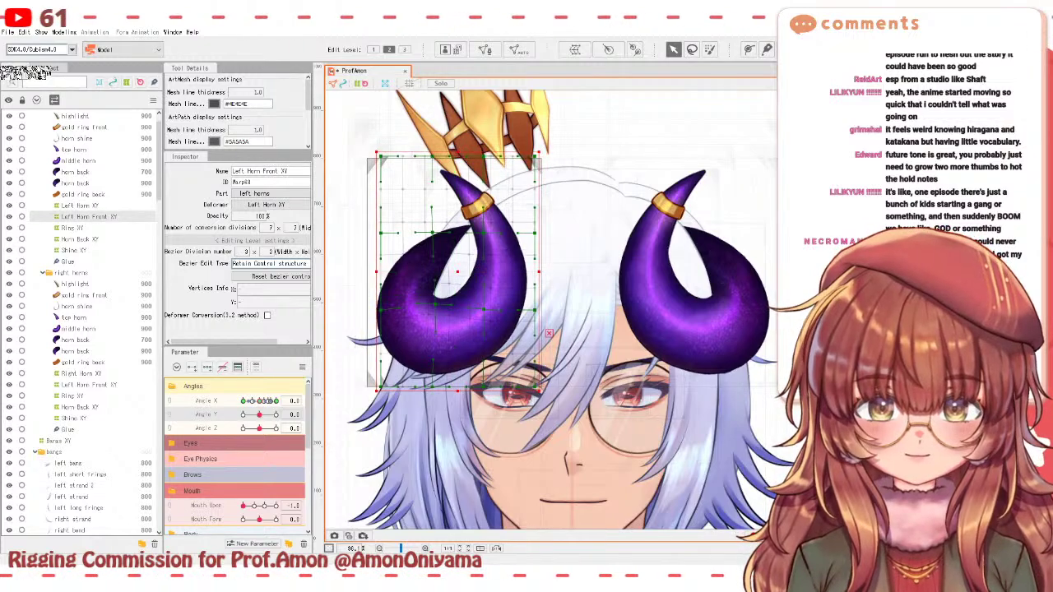
pyautogui.click(261, 401)
pyautogui.click(216, 416)
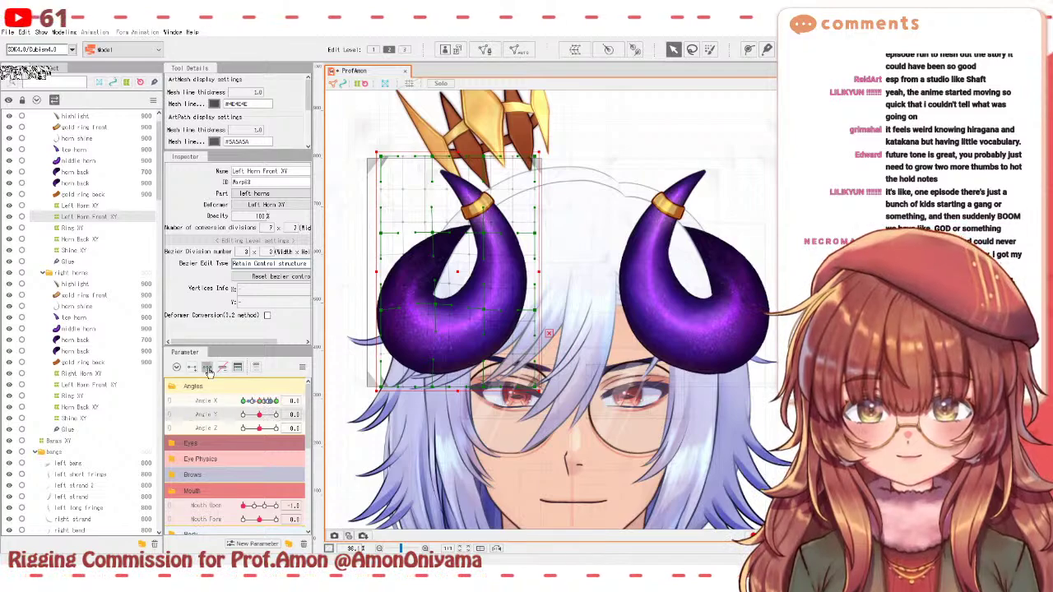
# - At Angle Y 30, shift the upper points of the Left Horn Front XY deformer slightly inward so the horn tip leans toward the head's center
pyautogui.moveTo(259, 415); pyautogui.dragTo(277, 415)
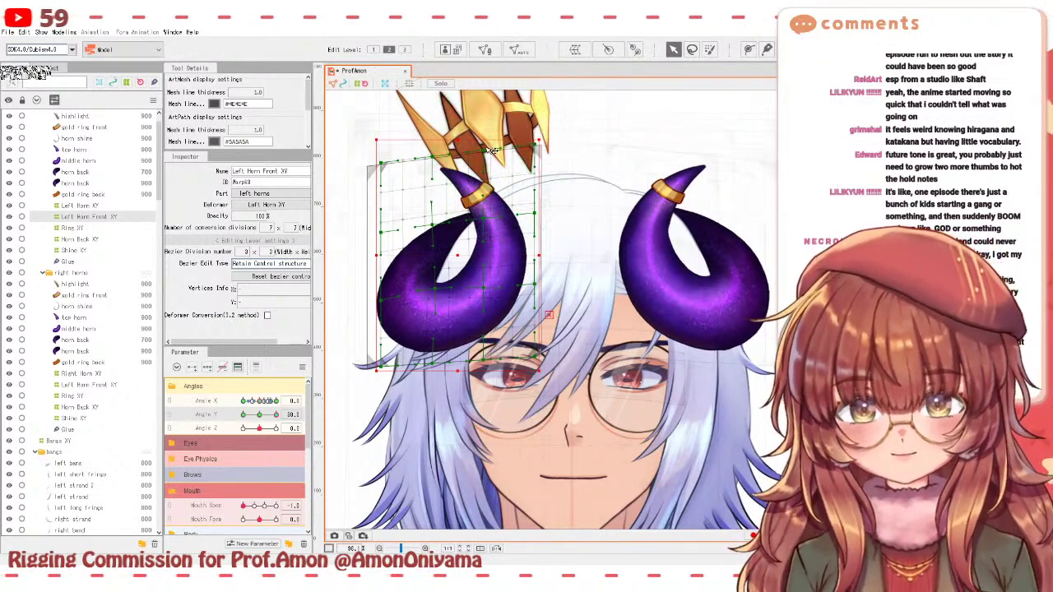
pyautogui.moveTo(441, 158); pyautogui.dragTo(463, 154)
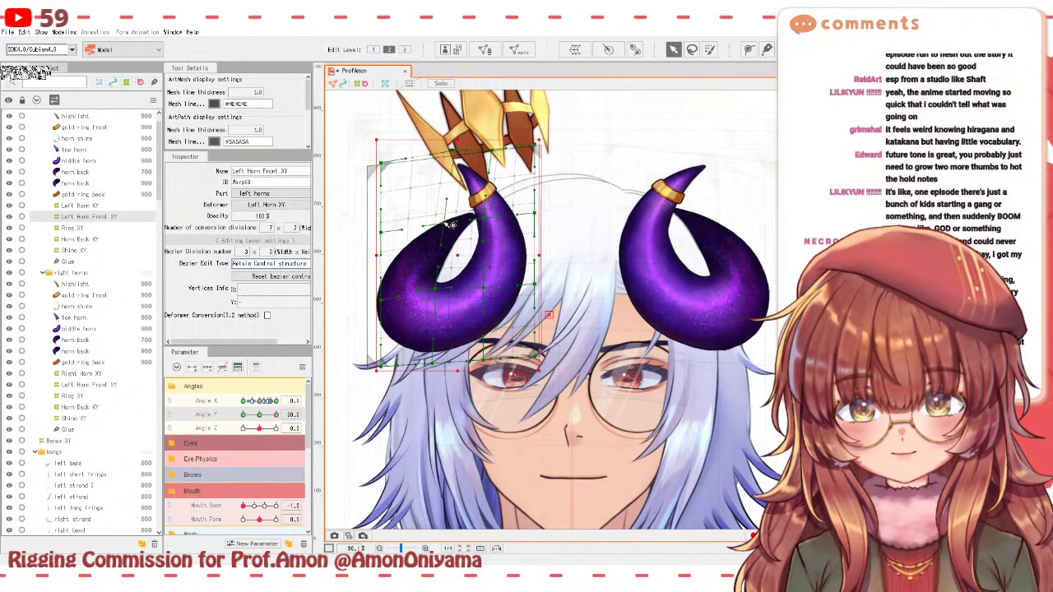
pyautogui.moveTo(276, 418)
pyautogui.mouseDown()
pyautogui.moveTo(247, 417)
pyautogui.moveTo(276, 415)
pyautogui.mouseUp()
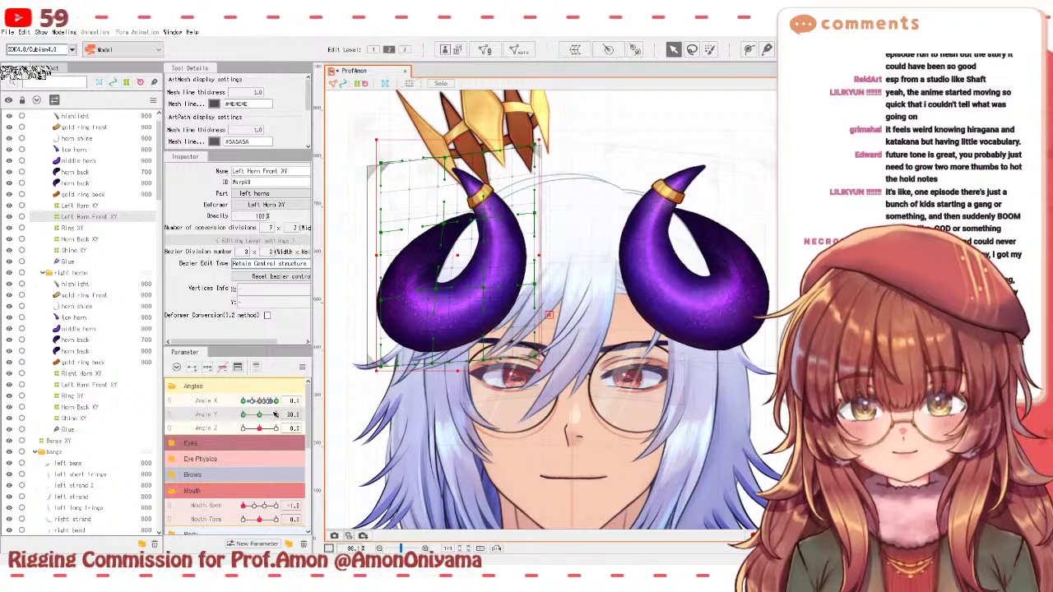
pyautogui.moveTo(275, 414)
pyautogui.mouseDown()
pyautogui.moveTo(246, 416)
pyautogui.moveTo(276, 416)
pyautogui.mouseUp()
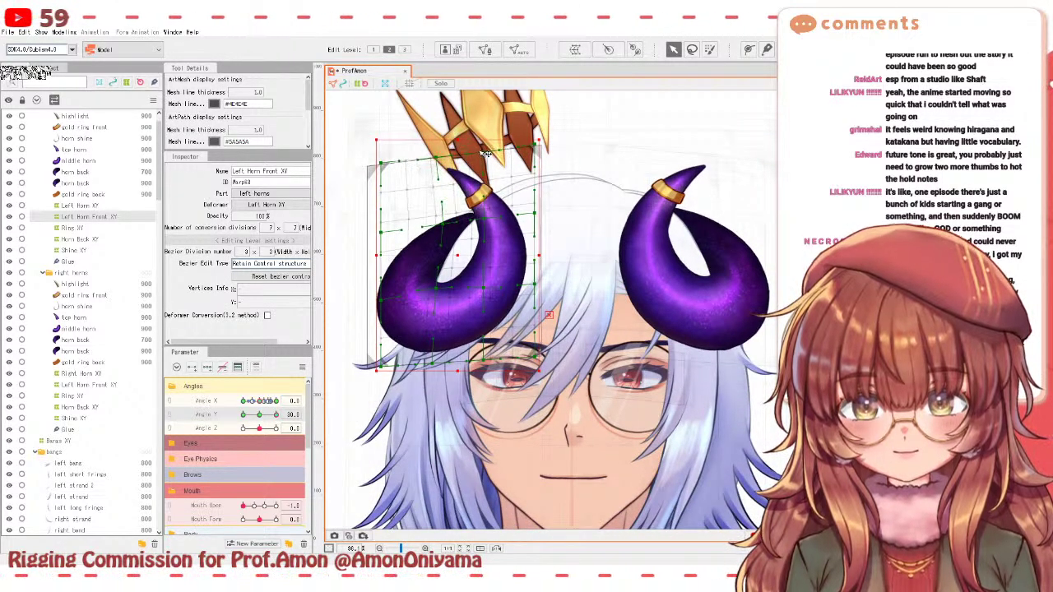
pyautogui.moveTo(276, 415); pyautogui.dragTo(276, 414)
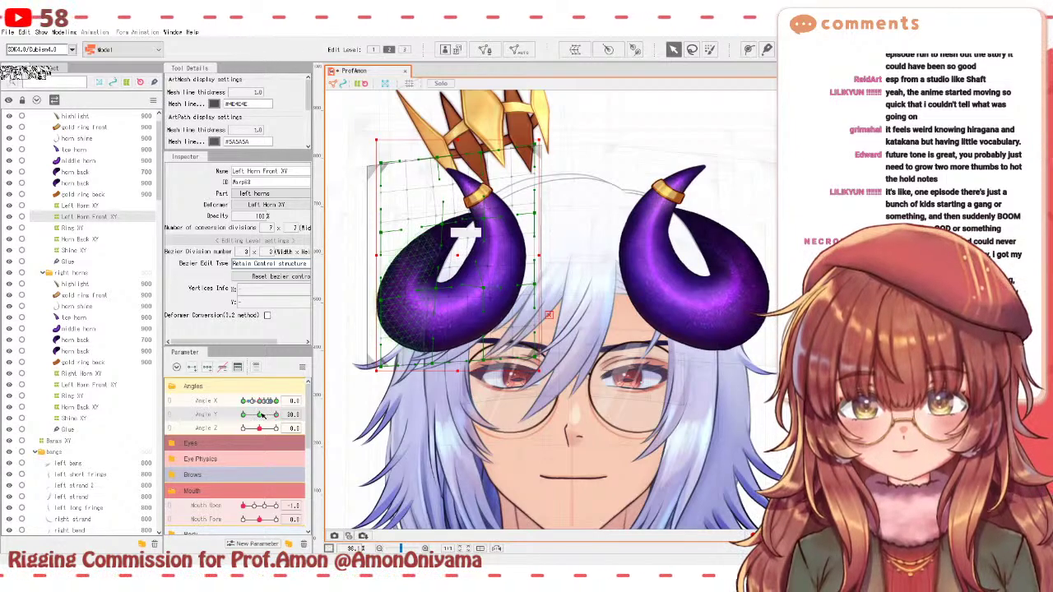
# - At Angle Y -30, shift the upper points of the Left Horn Front XY deformer inward and reshape the horn's tip and inner curve
pyautogui.moveTo(276, 415); pyautogui.dragTo(234, 411)
pyautogui.moveTo(433, 171); pyautogui.dragTo(458, 184)
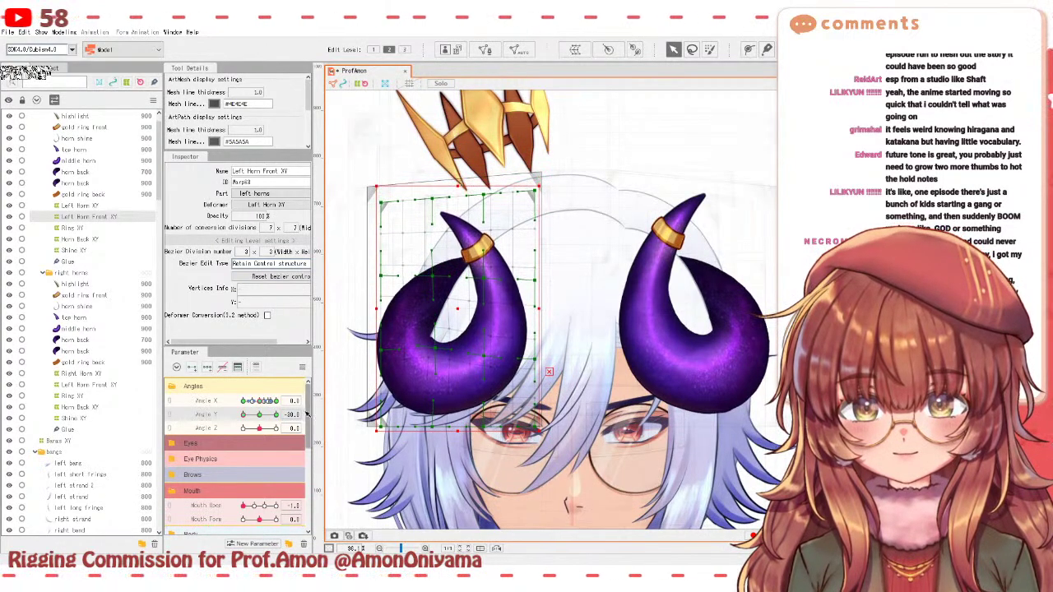
pyautogui.moveTo(242, 414)
pyautogui.mouseDown()
pyautogui.moveTo(253, 420)
pyautogui.moveTo(233, 422)
pyautogui.mouseUp()
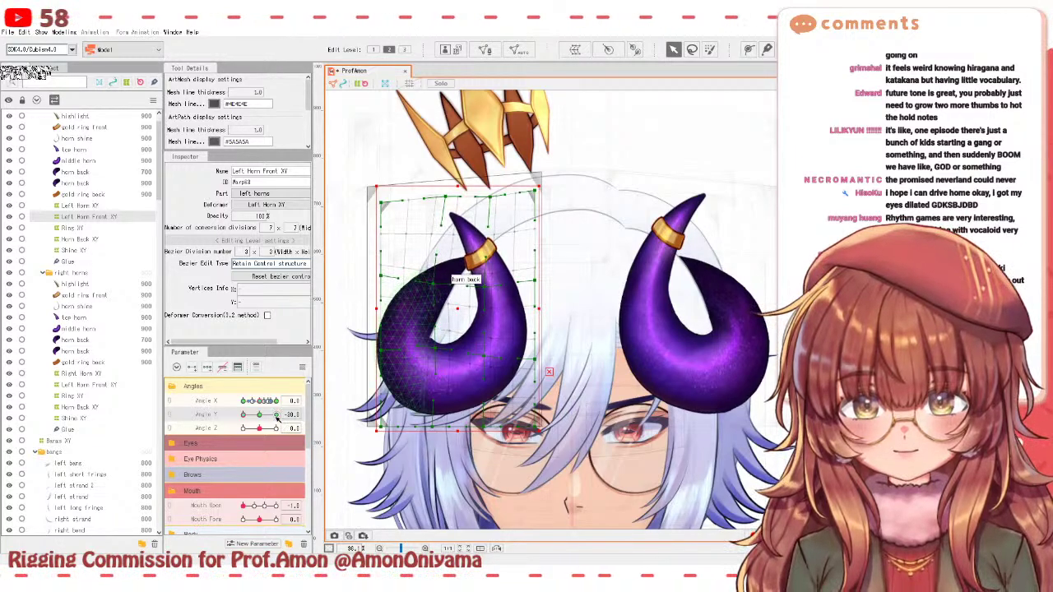
pyautogui.moveTo(244, 416)
pyautogui.mouseDown()
pyautogui.moveTo(255, 415)
pyautogui.moveTo(242, 414)
pyautogui.mouseUp()
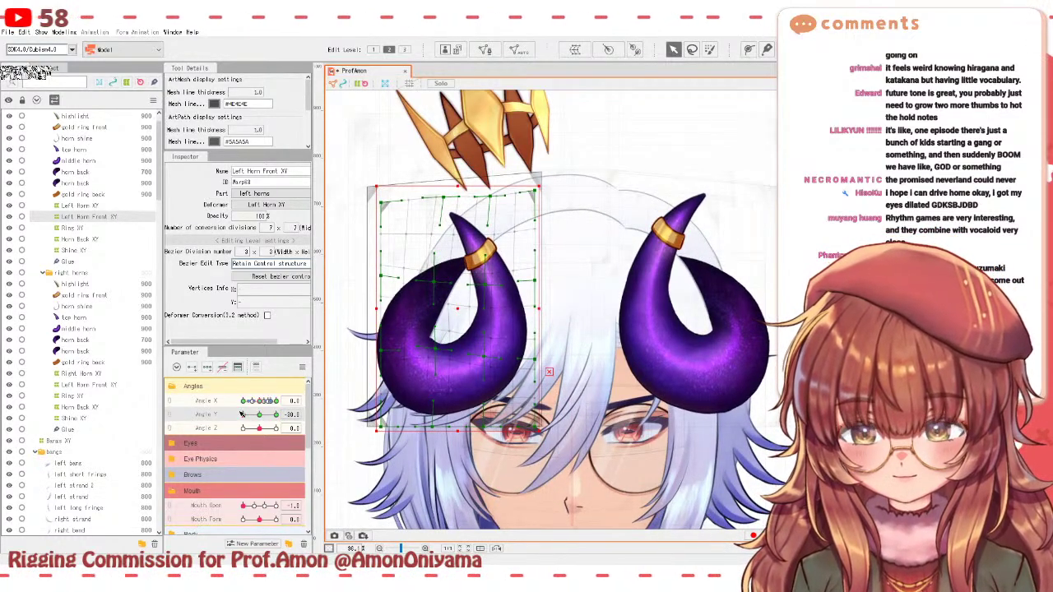
# - Compare the left horn across Angle Y and fine-tune the lower middle point of the Left Horn Front XY deformer at Angle Y -30
pyautogui.moveTo(242, 414); pyautogui.dragTo(280, 400)
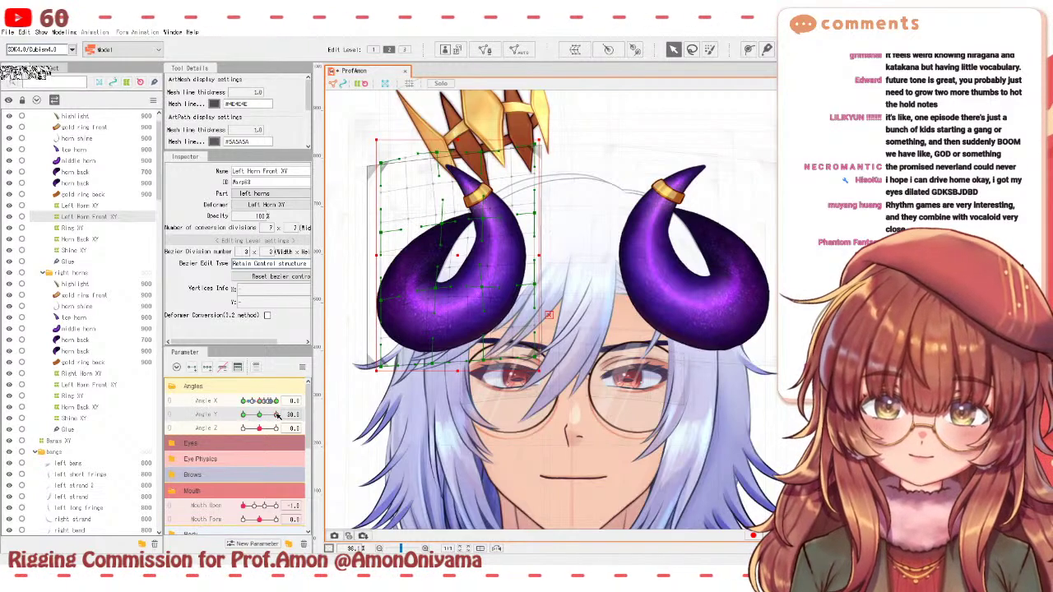
pyautogui.moveTo(278, 416); pyautogui.dragTo(242, 420)
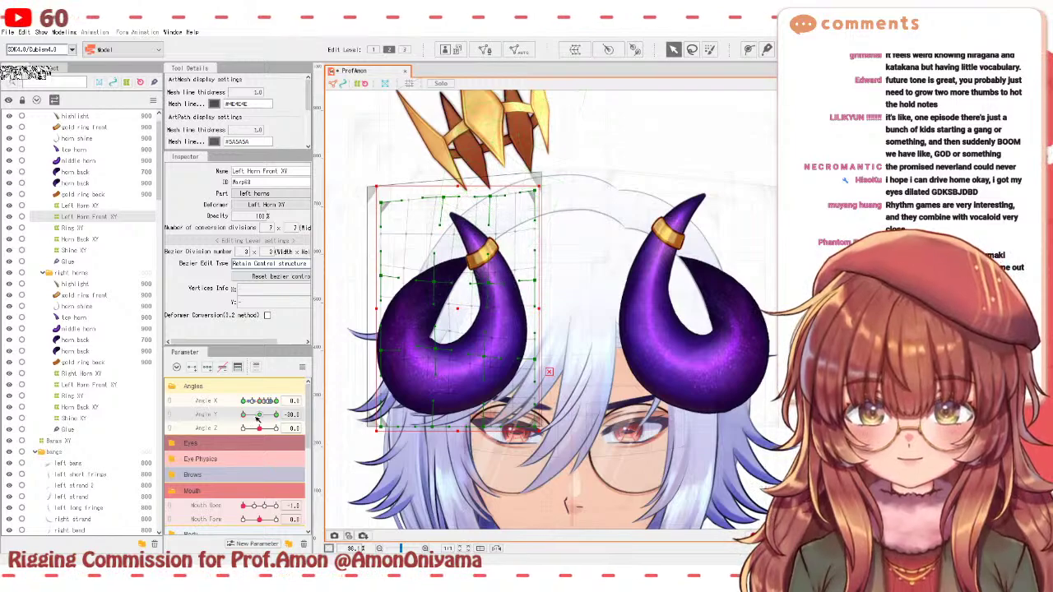
pyautogui.moveTo(258, 416)
pyautogui.mouseDown()
pyautogui.moveTo(275, 416)
pyautogui.moveTo(241, 415)
pyautogui.mouseUp()
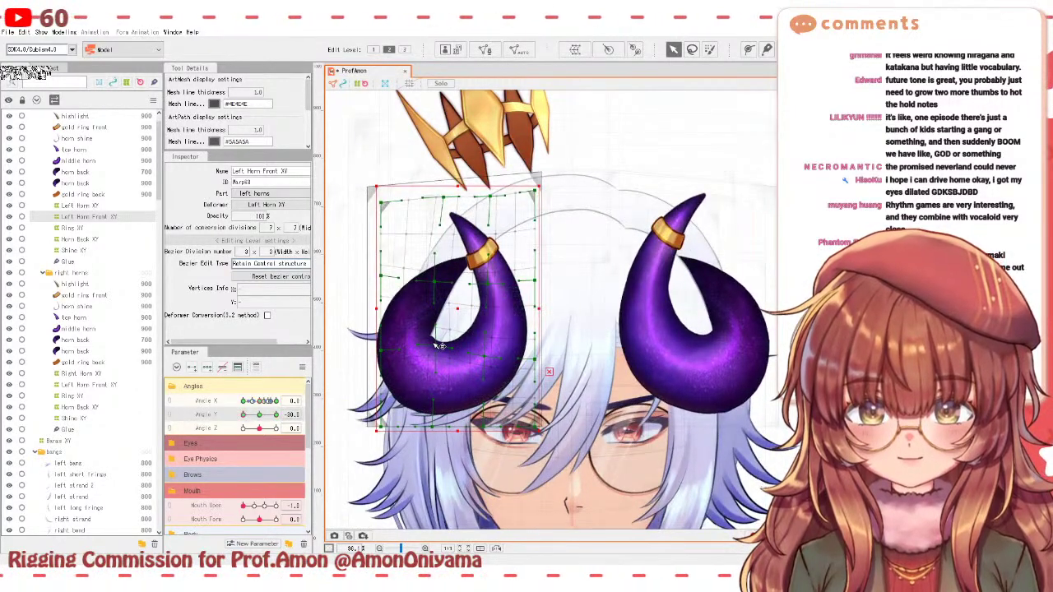
pyautogui.moveTo(435, 348); pyautogui.dragTo(433, 340)
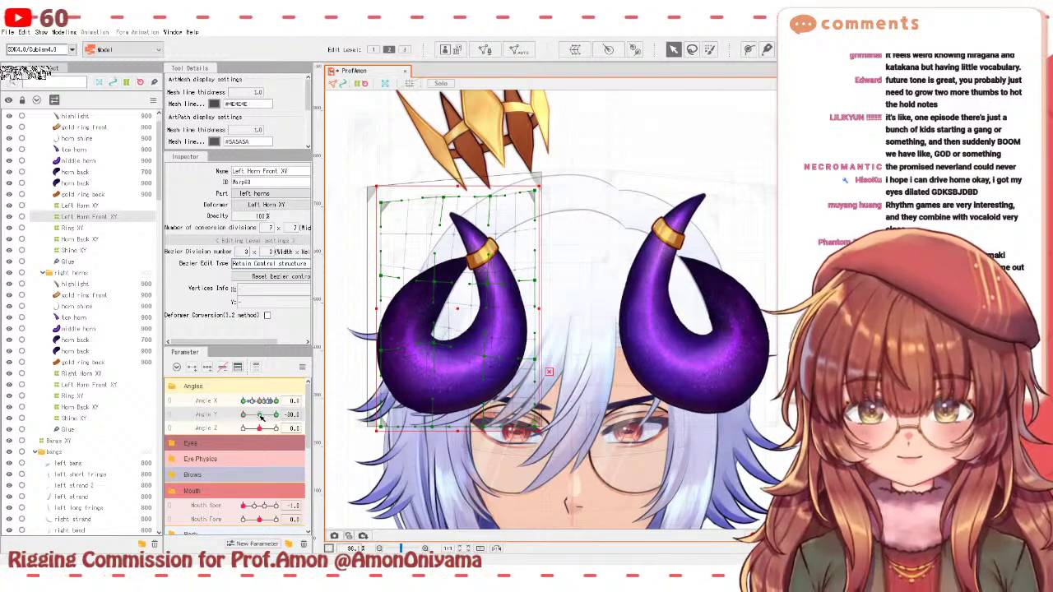
pyautogui.moveTo(243, 415); pyautogui.dragTo(241, 414)
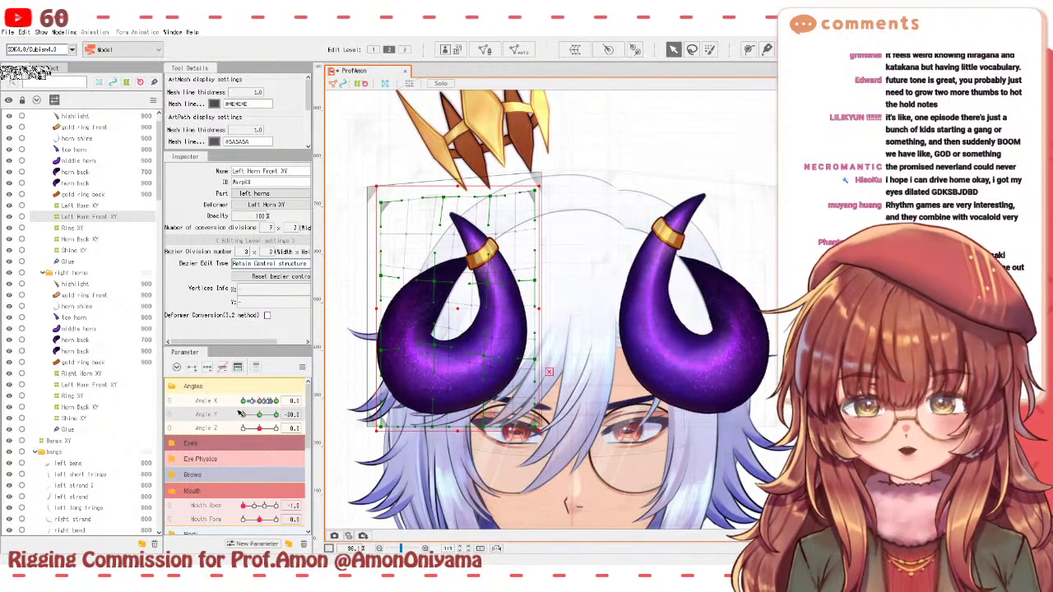
pyautogui.moveTo(241, 414); pyautogui.dragTo(282, 400)
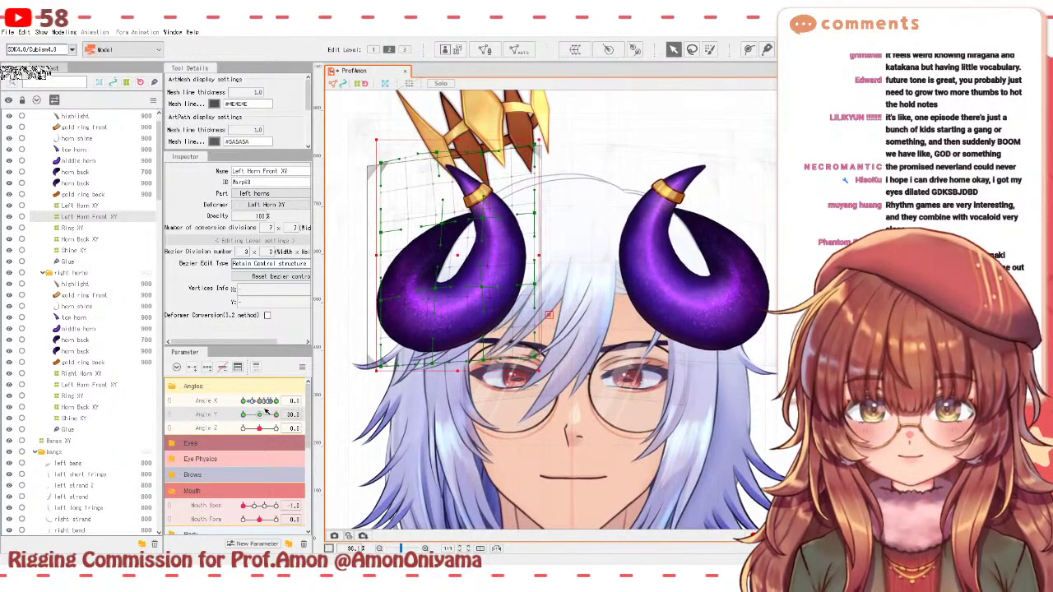
# - Return Angle Y to 0, select the left horn's Horn Back XY deformer and add three keyforms to it on Angle Y
pyautogui.click(263, 420)
pyautogui.click(482, 201)
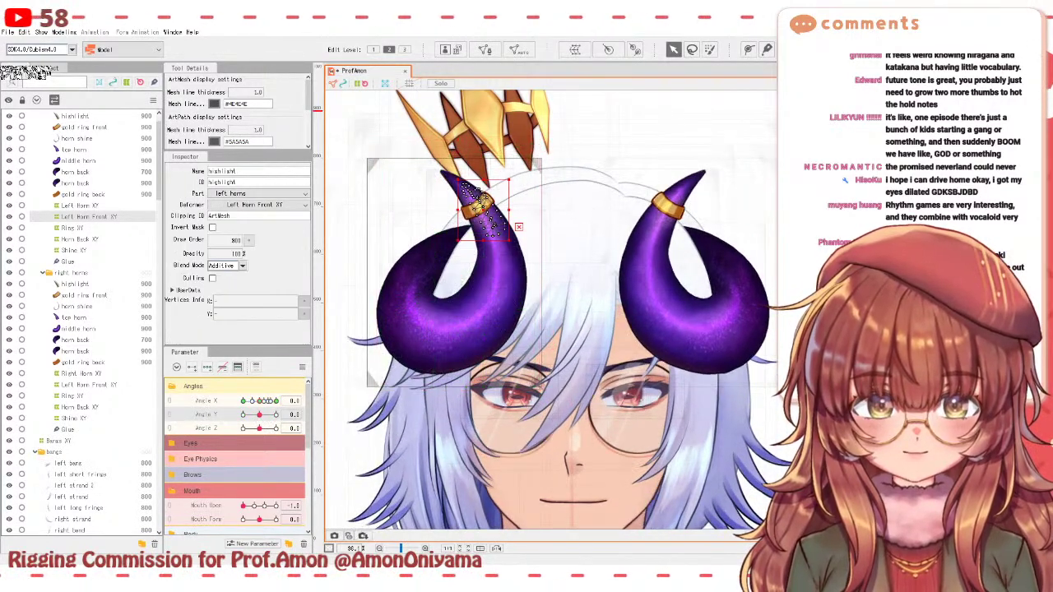
pyautogui.click(481, 201)
pyautogui.click(477, 202)
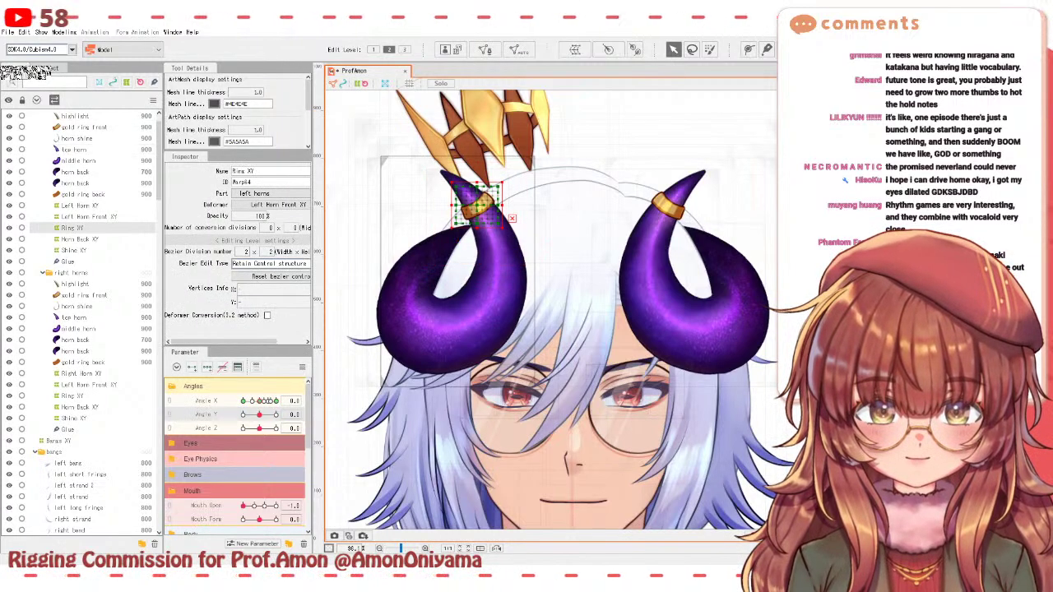
pyautogui.click(456, 304)
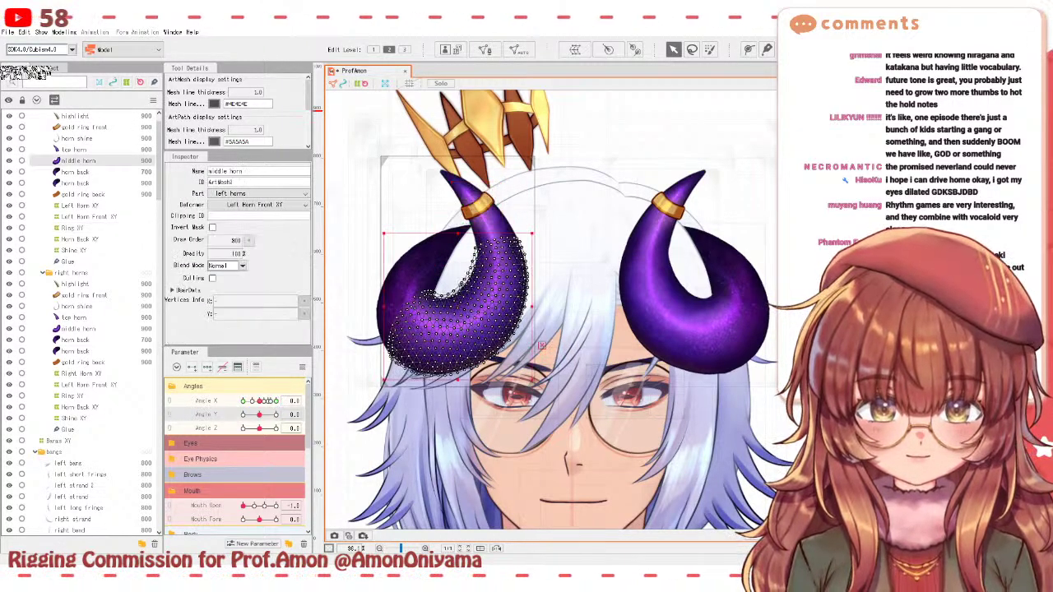
pyautogui.click(433, 328)
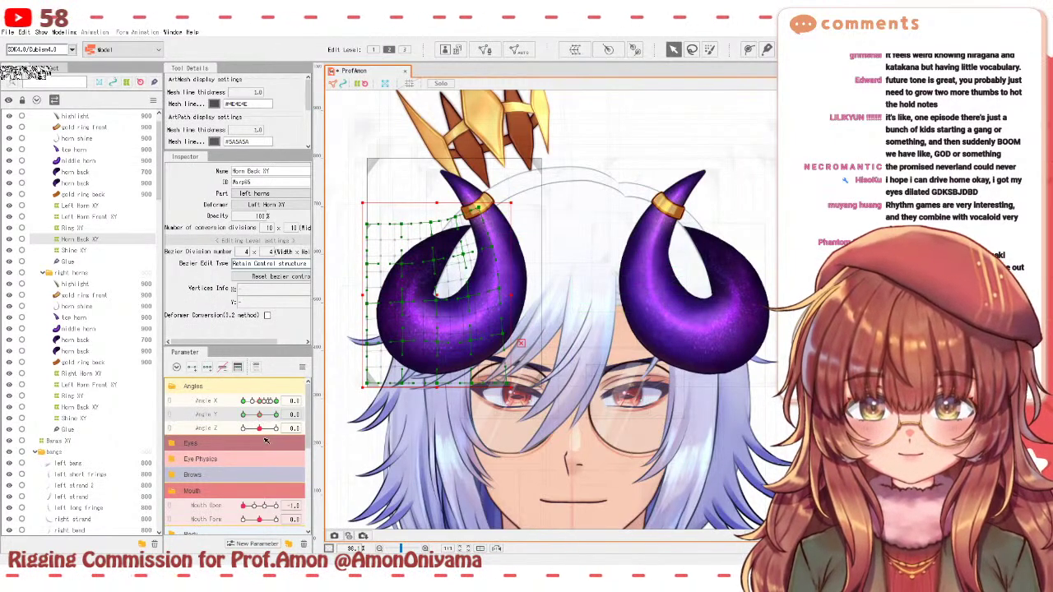
# - At Angle Y 30, lower the top edge of the left horn's Horn Back XY deformer and nudge its upper inner corner point slightly down
pyautogui.moveTo(260, 414); pyautogui.dragTo(276, 414)
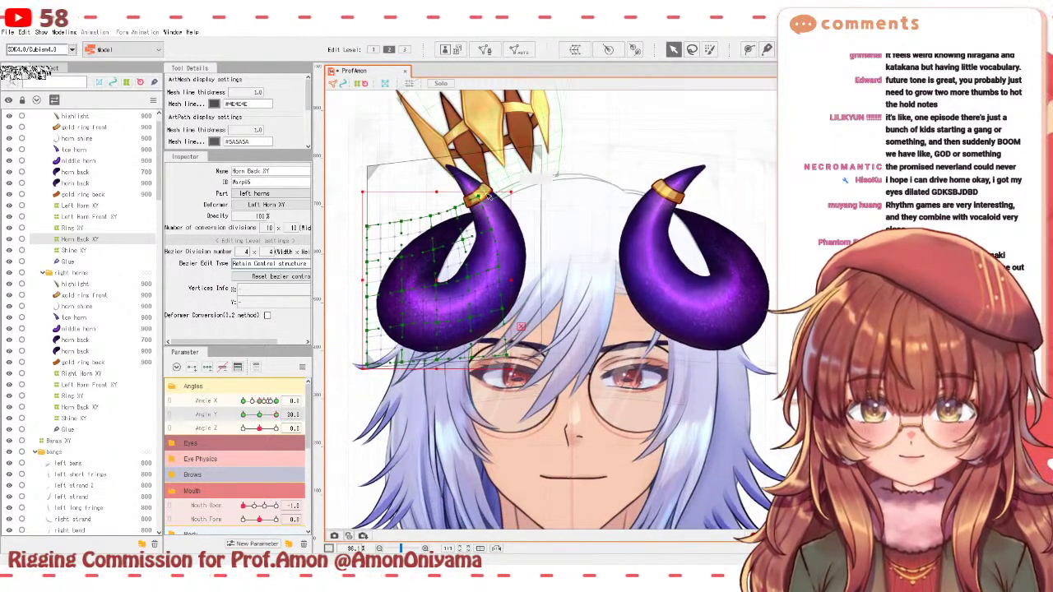
pyautogui.moveTo(436, 193); pyautogui.dragTo(439, 206)
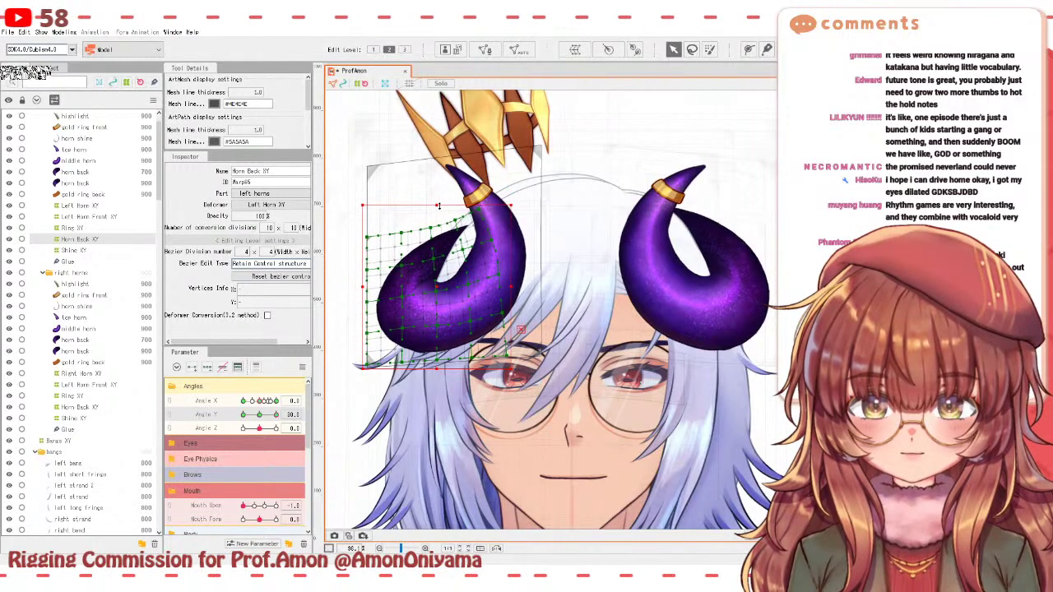
pyautogui.scroll(2, 421, 237)
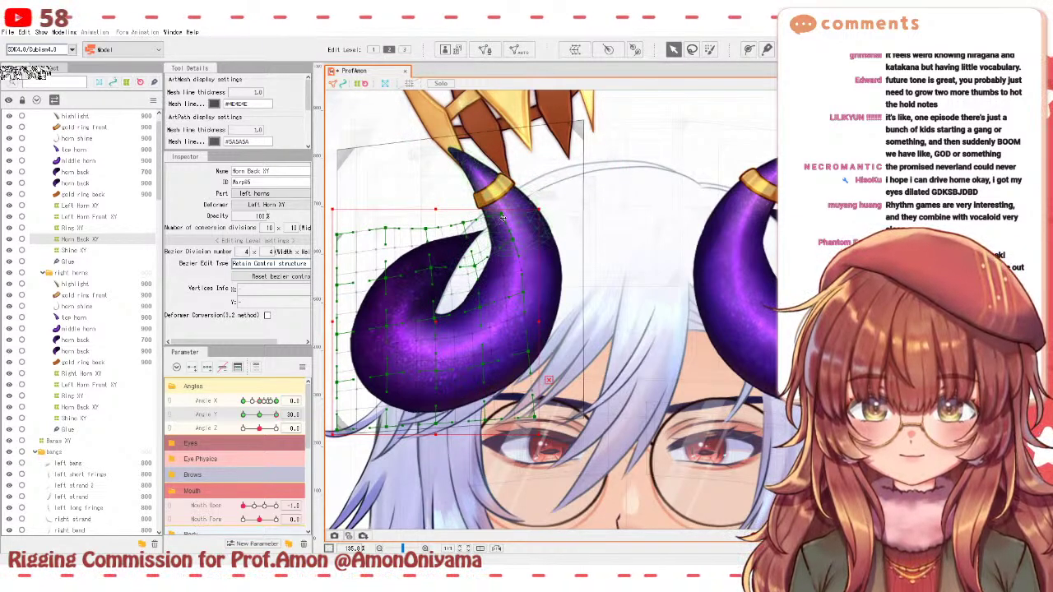
pyautogui.moveTo(504, 216); pyautogui.dragTo(506, 220)
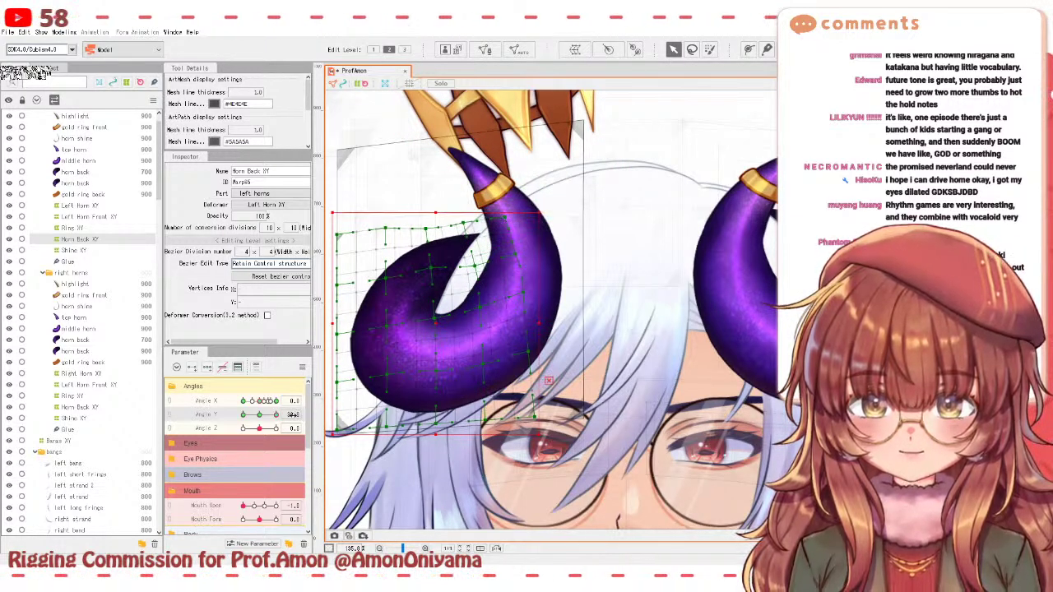
# - Compare the left back horn's shape across the Angle Y range and return Angle Y to 0
pyautogui.moveTo(276, 417)
pyautogui.mouseDown()
pyautogui.moveTo(251, 416)
pyautogui.moveTo(278, 413)
pyautogui.mouseUp()
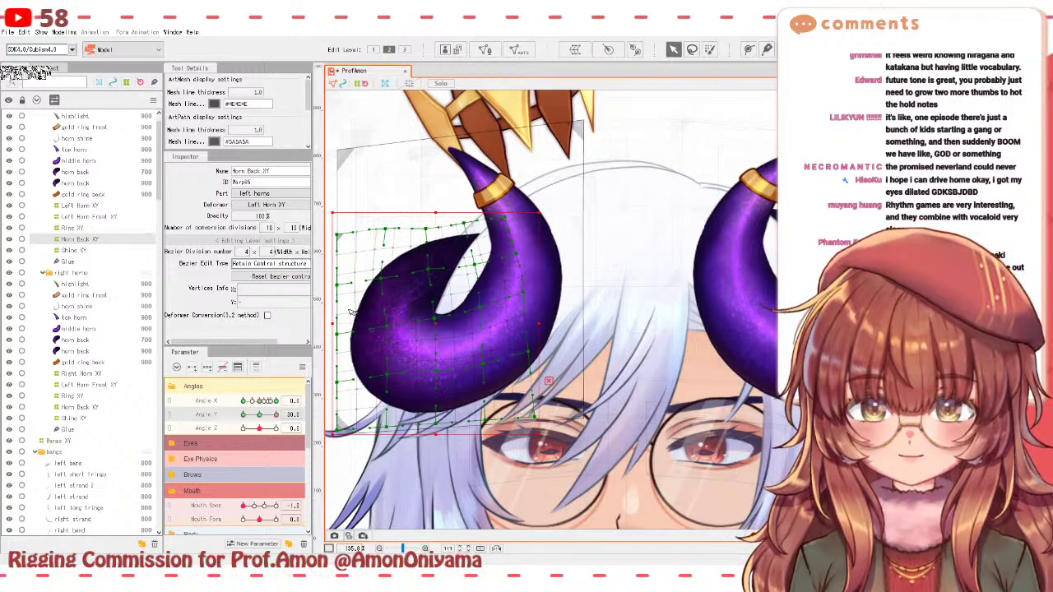
pyautogui.moveTo(276, 416)
pyautogui.mouseDown()
pyautogui.moveTo(259, 414)
pyautogui.moveTo(278, 413)
pyautogui.mouseUp()
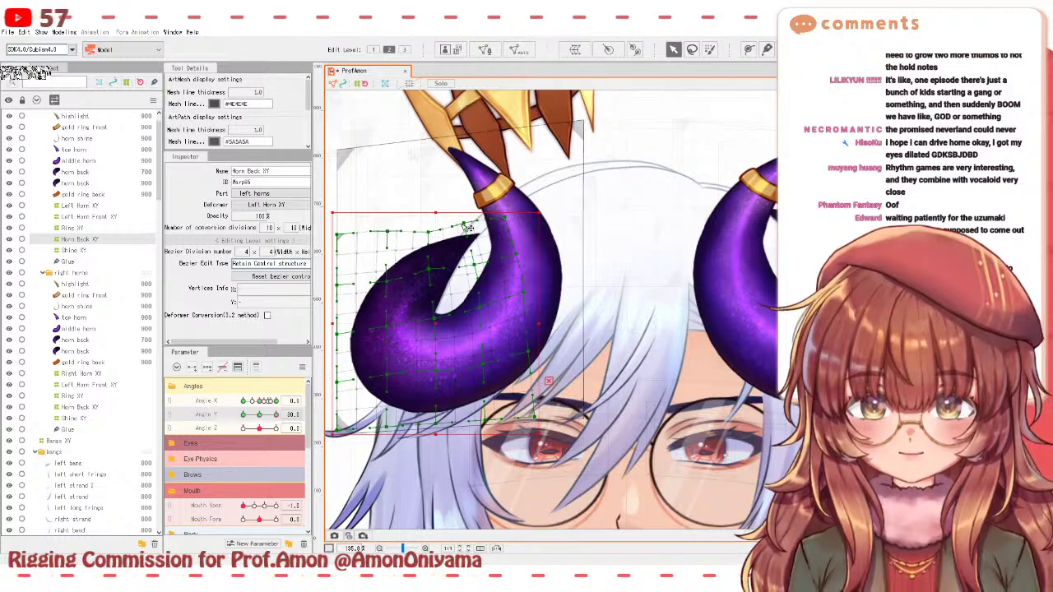
pyautogui.moveTo(277, 417)
pyautogui.mouseDown()
pyautogui.moveTo(241, 425)
pyautogui.moveTo(294, 412)
pyautogui.mouseUp()
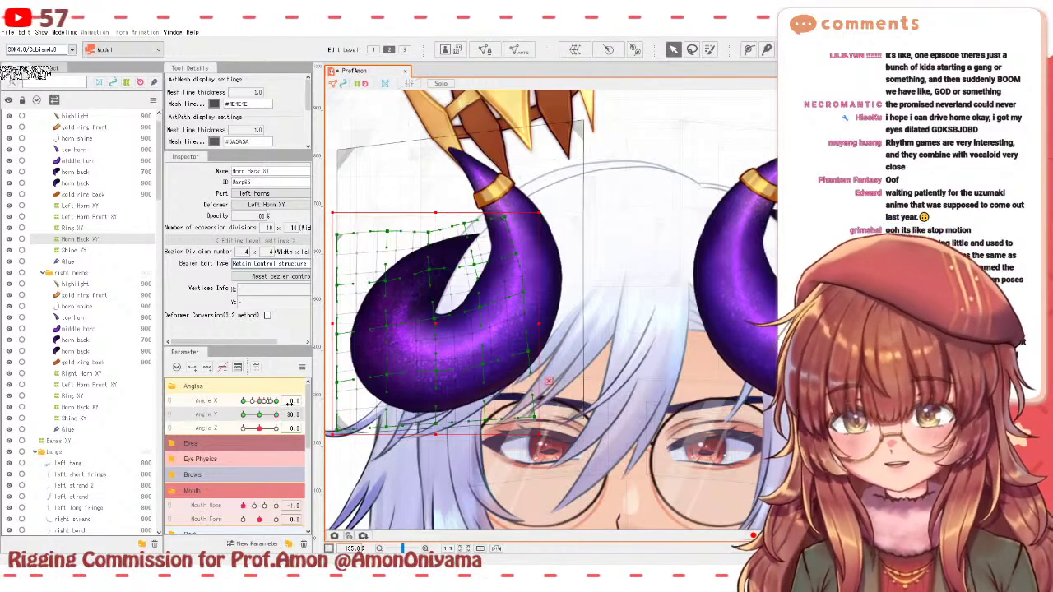
pyautogui.moveTo(282, 413); pyautogui.dragTo(260, 428)
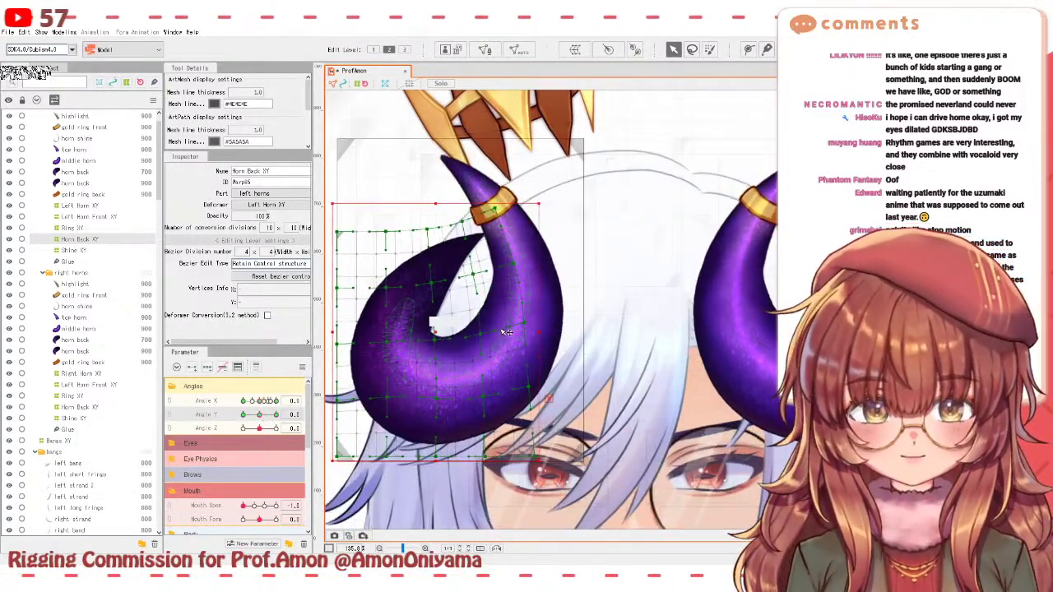
# - Select the left horn's Ring XY deformer and set Angle Y to 30 for shaping the gold ring
pyautogui.click(494, 202)
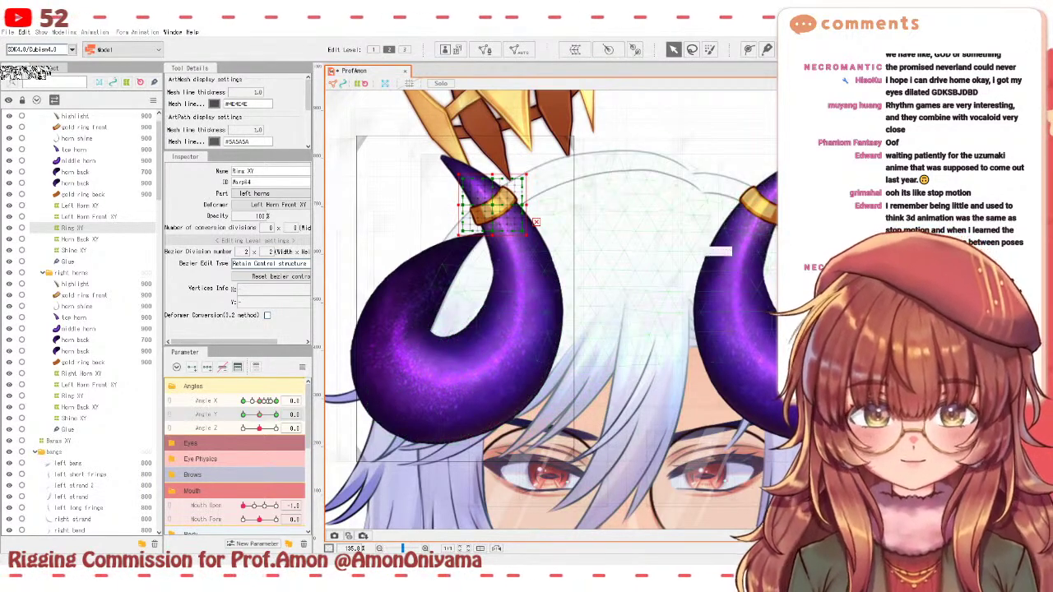
pyautogui.scroll(3, 696, 249)
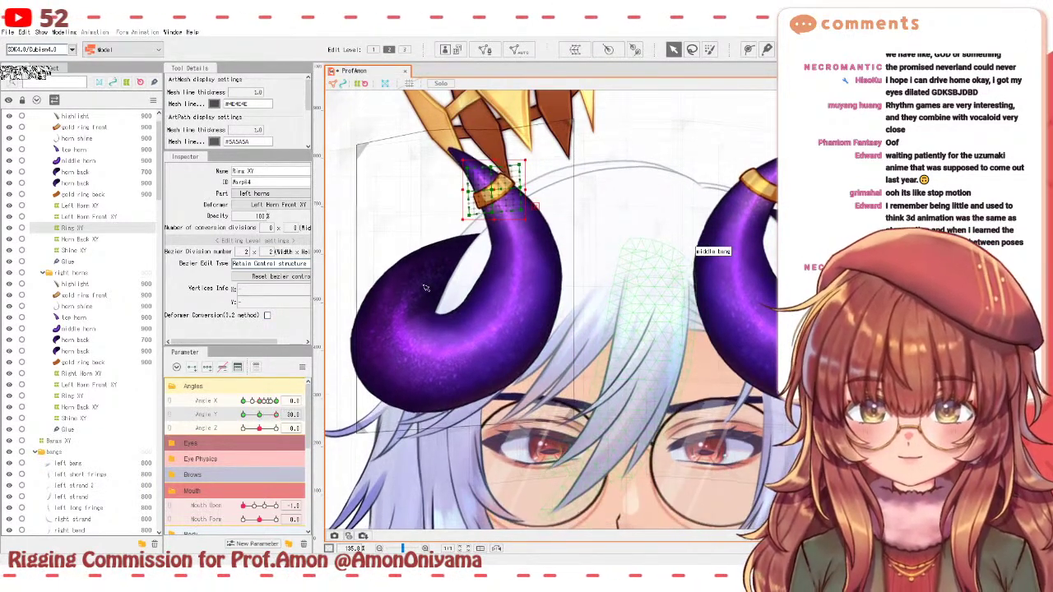
pyautogui.scroll(4, 516, 233)
pyautogui.moveTo(516, 232); pyautogui.dragTo(540, 296)
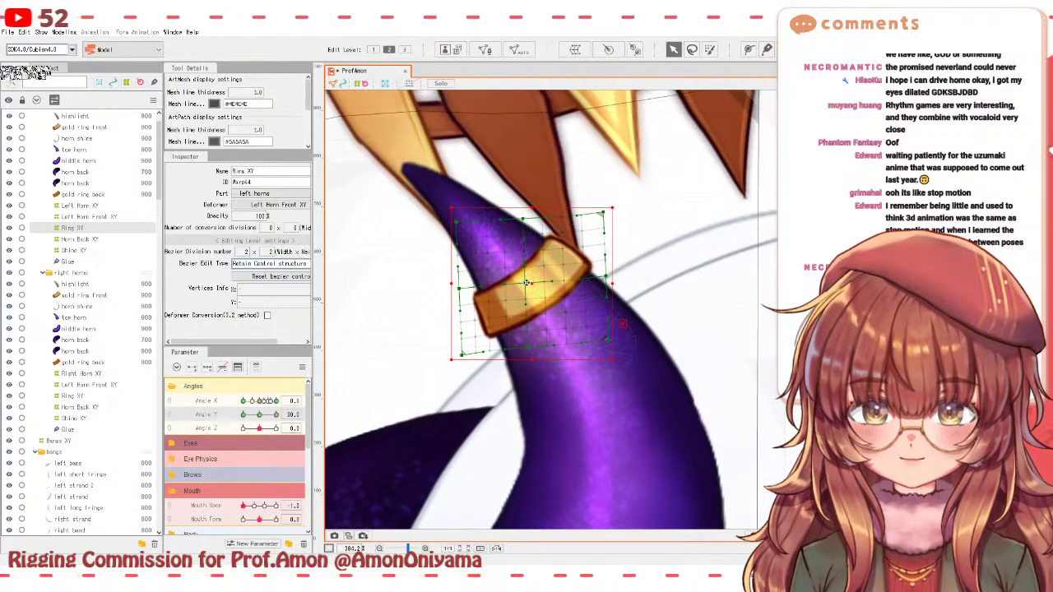
# - Try to arch the gold ring upward by raising the center point of the Ring XY deformer
pyautogui.moveTo(617, 316); pyautogui.dragTo(622, 323)
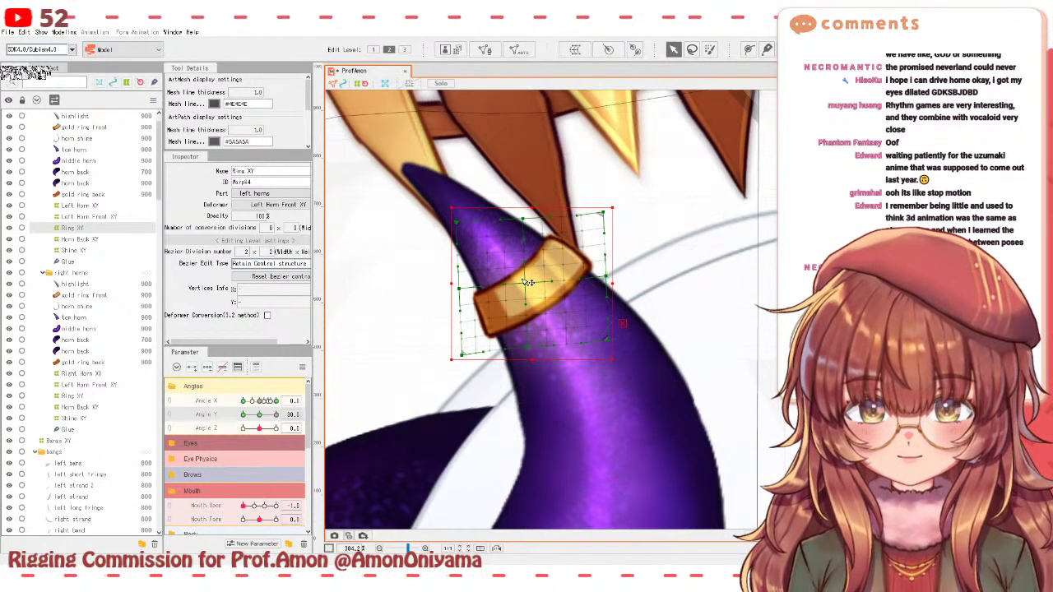
pyautogui.moveTo(527, 282); pyautogui.dragTo(532, 271)
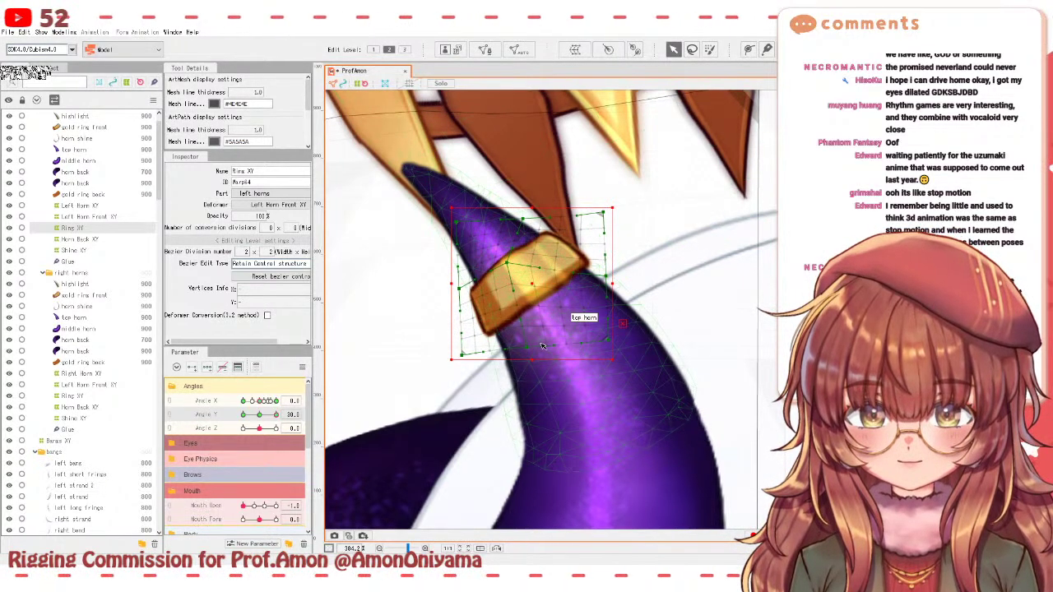
pyautogui.hotkey('ctrl', 'z')
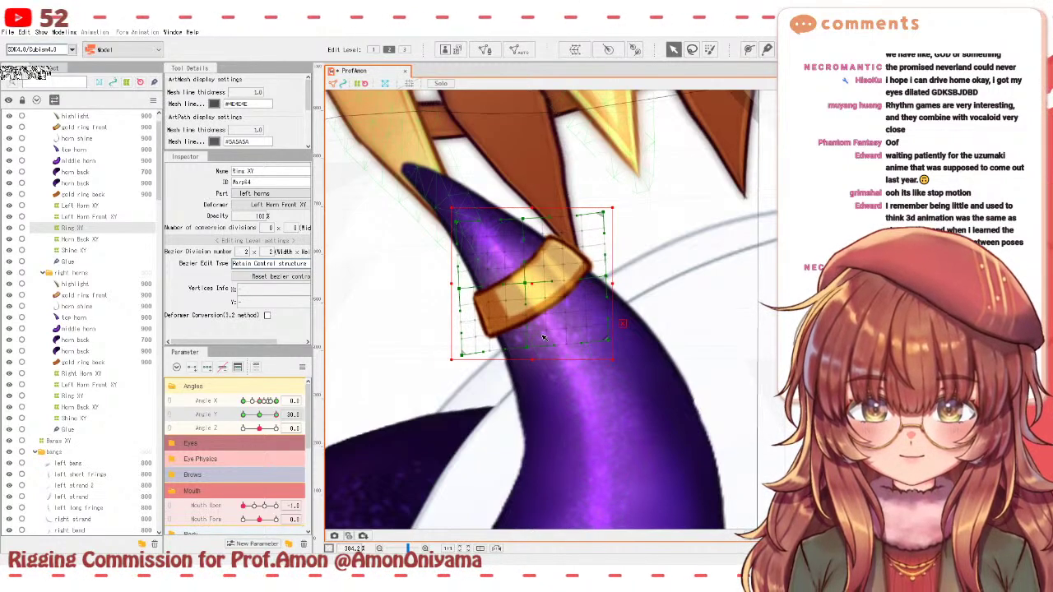
# - Set the Ring XY deformer's Bezier division to 3 × 2 and arch the ring upward at Angle Y 30 with its middle and side points
pyautogui.scroll(1, 247, 252)
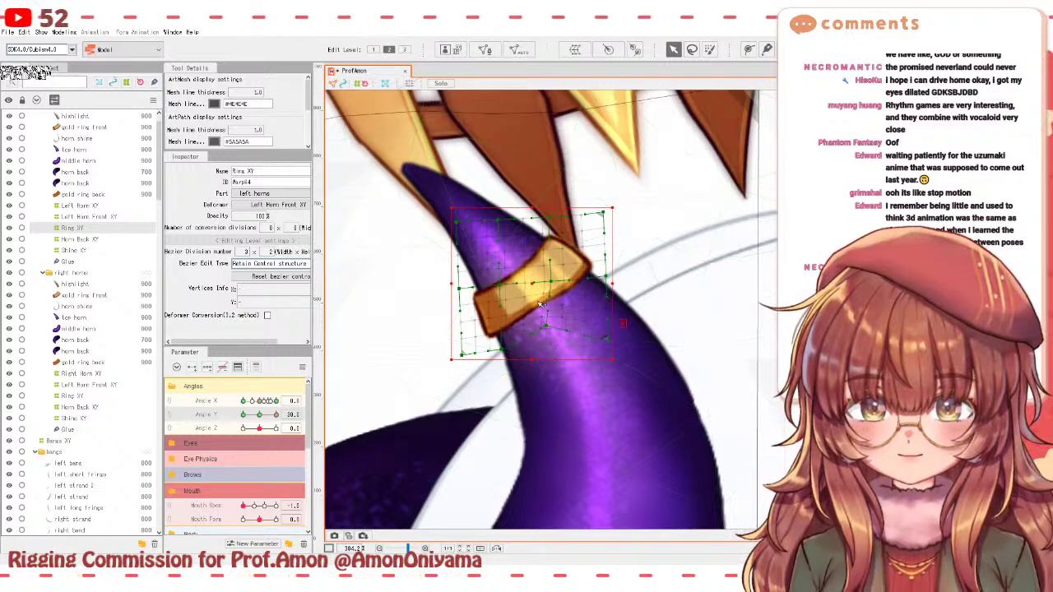
pyautogui.moveTo(506, 284)
pyautogui.mouseDown()
pyautogui.moveTo(558, 287)
pyautogui.moveTo(566, 242)
pyautogui.mouseUp()
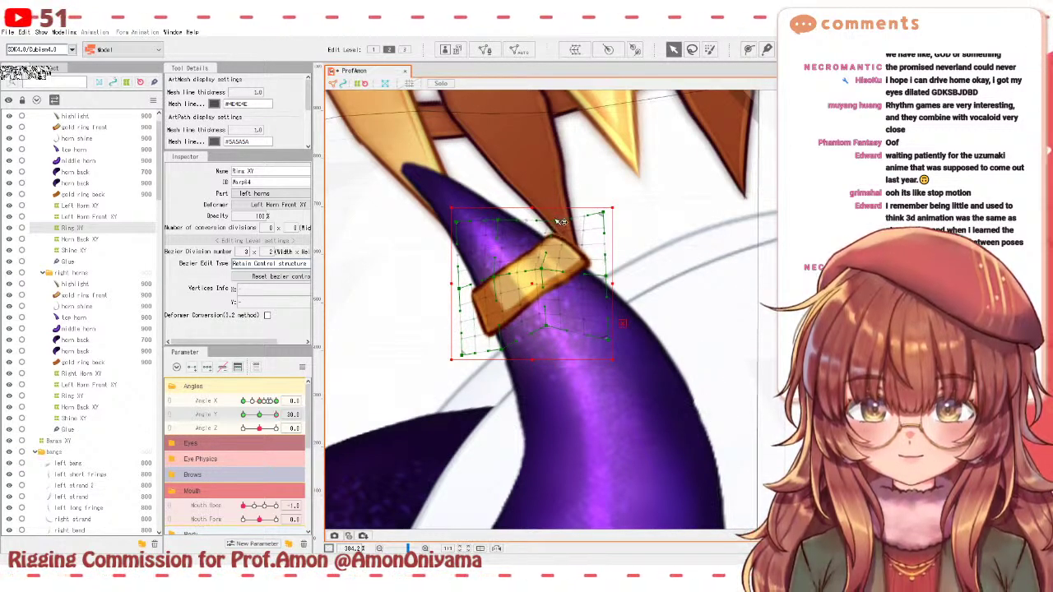
pyautogui.moveTo(605, 217); pyautogui.dragTo(618, 279)
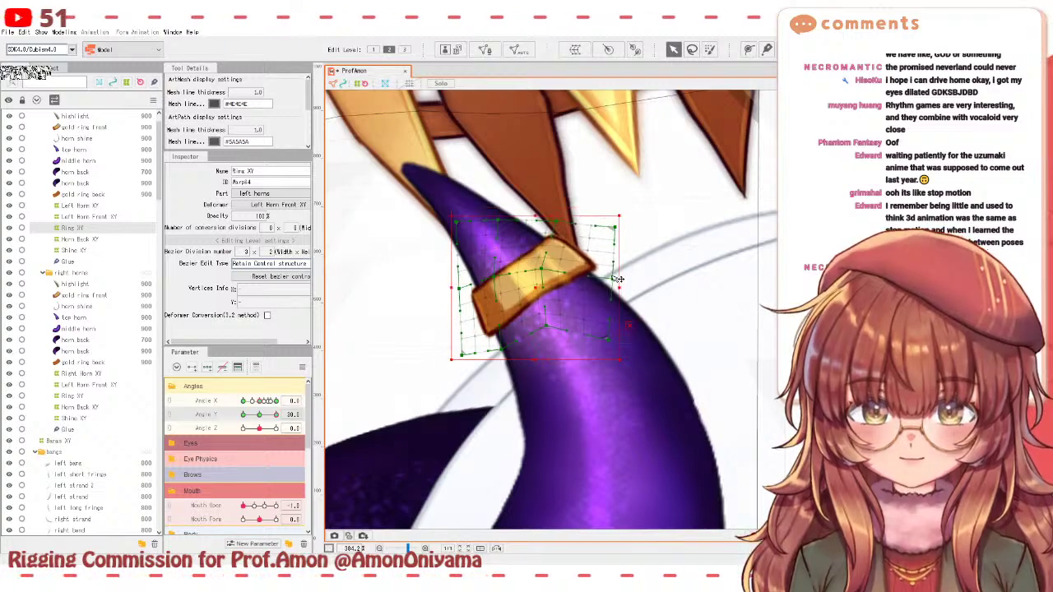
pyautogui.moveTo(462, 288); pyautogui.dragTo(480, 368)
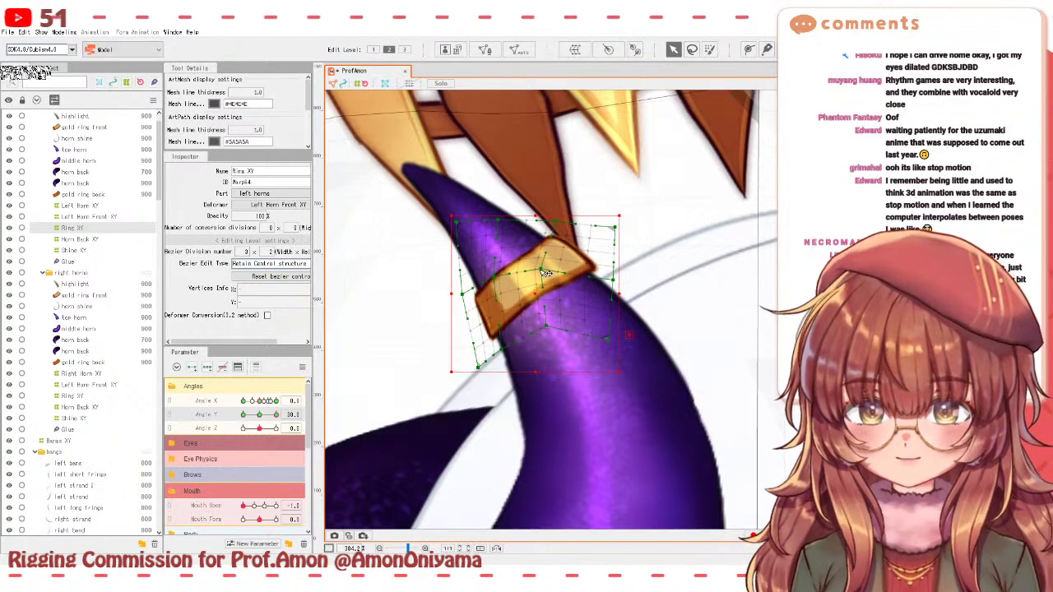
pyautogui.moveTo(542, 269); pyautogui.dragTo(539, 267)
pyautogui.moveTo(557, 221); pyautogui.dragTo(566, 227)
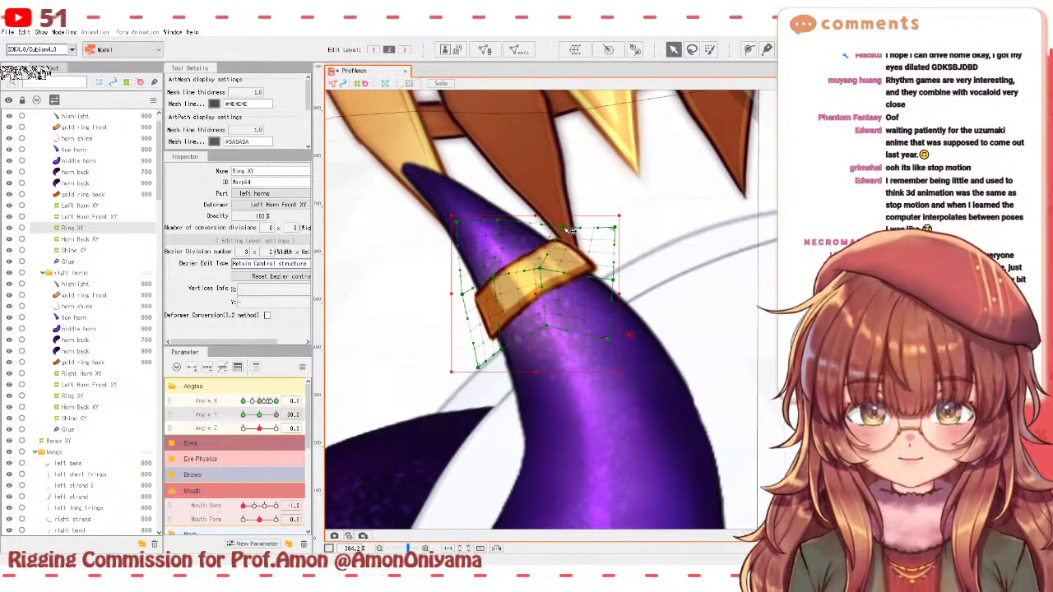
# - At Angle Y -30, curve the left horn's ring downward by reshaping the middle, side and lower points of the Ring XY deformer
pyautogui.moveTo(277, 416); pyautogui.dragTo(244, 414)
pyautogui.moveTo(515, 327); pyautogui.dragTo(544, 75)
pyautogui.moveTo(605, 272); pyautogui.dragTo(617, 286)
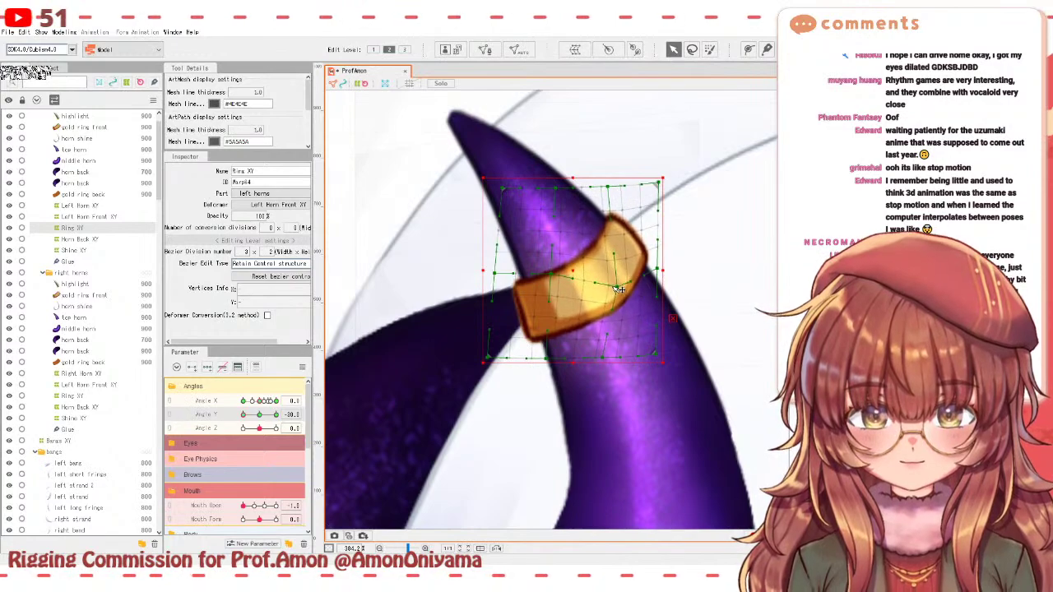
pyautogui.moveTo(550, 273); pyautogui.dragTo(622, 294)
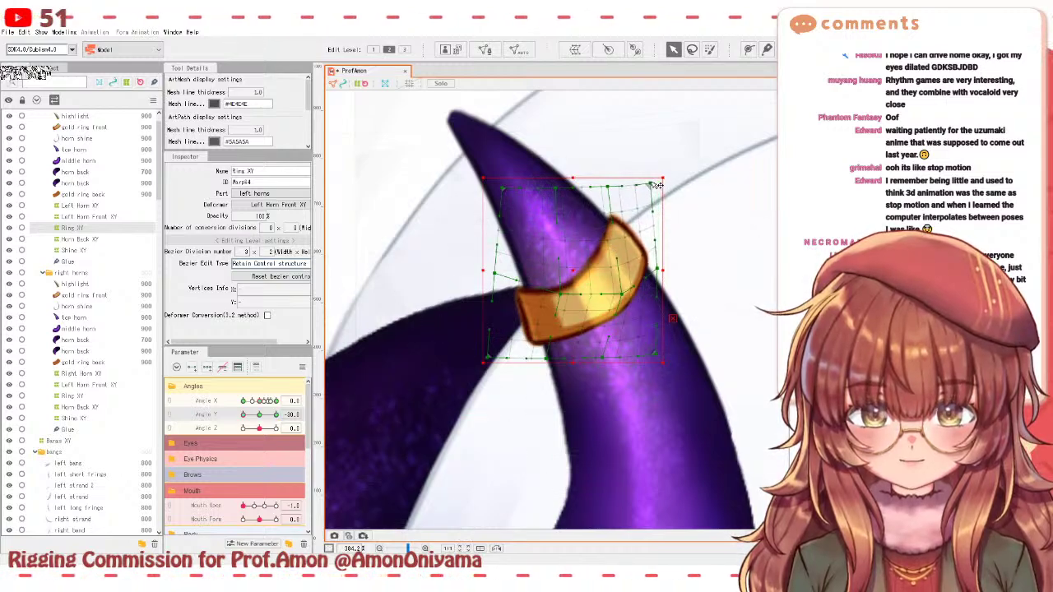
pyautogui.moveTo(660, 272)
pyautogui.mouseDown()
pyautogui.moveTo(588, 306)
pyautogui.moveTo(559, 298)
pyautogui.moveTo(574, 298)
pyautogui.mouseUp()
pyautogui.moveTo(494, 274); pyautogui.dragTo(495, 264)
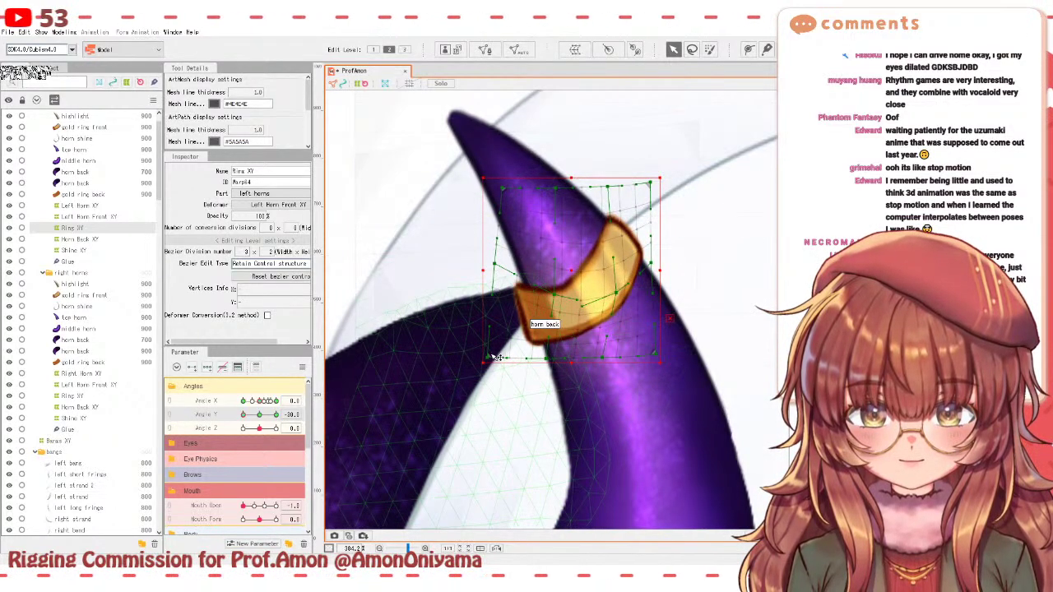
pyautogui.moveTo(487, 357); pyautogui.dragTo(532, 349)
pyautogui.moveTo(605, 356); pyautogui.dragTo(614, 362)
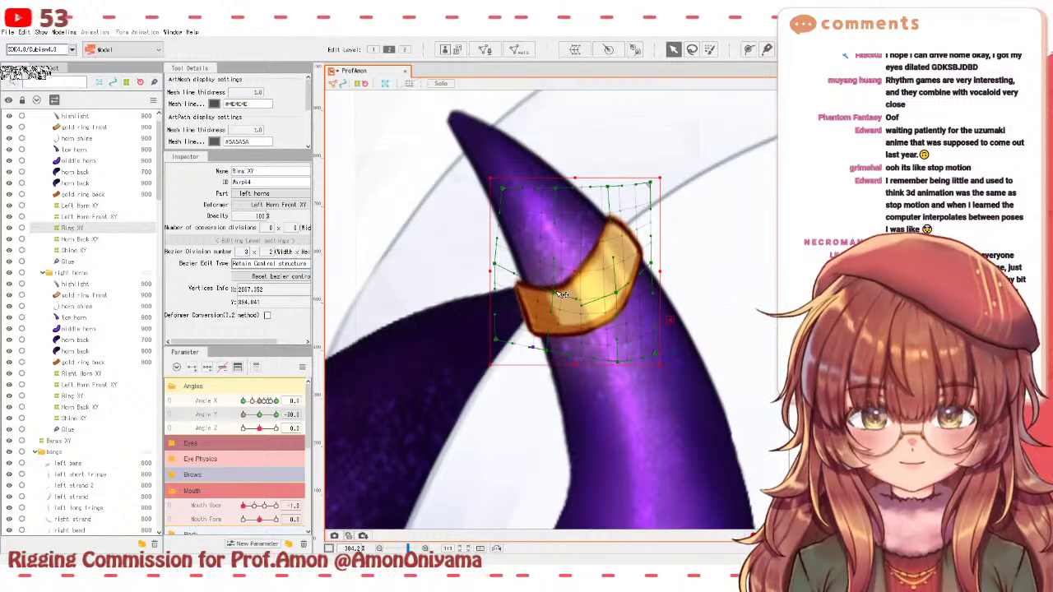
# - Check the ring across Angle Y and smooth its downward curve at Angle Y -30 by fine-tuning Ring XY's middle and lower-edge points
pyautogui.moveTo(243, 415)
pyautogui.mouseDown()
pyautogui.moveTo(267, 416)
pyautogui.moveTo(242, 416)
pyautogui.mouseUp()
pyautogui.scroll(-1, 431, 284)
pyautogui.moveTo(429, 248); pyautogui.dragTo(454, 278)
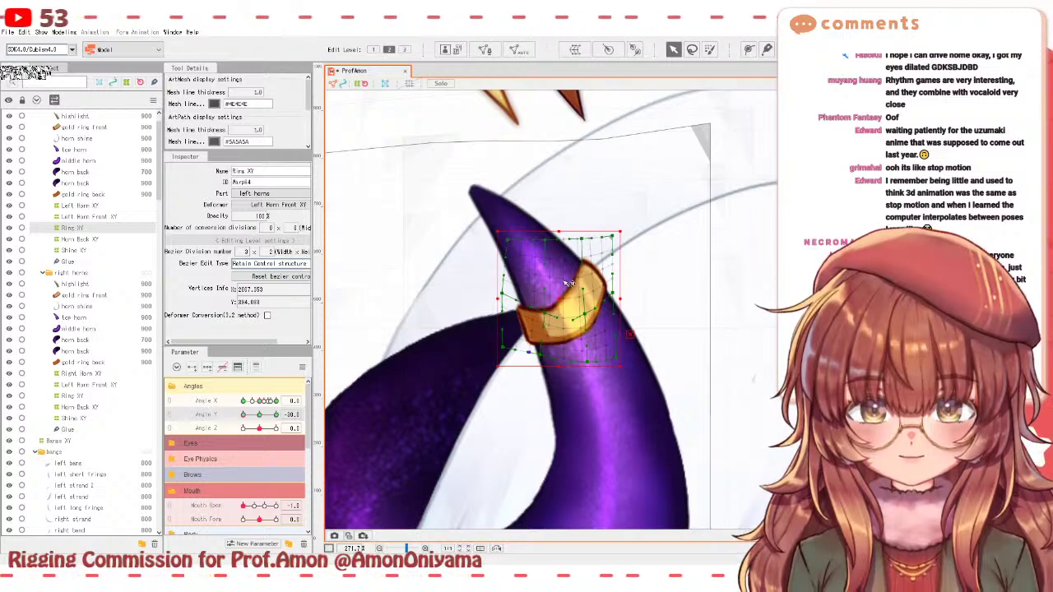
pyautogui.scroll(2, 568, 283)
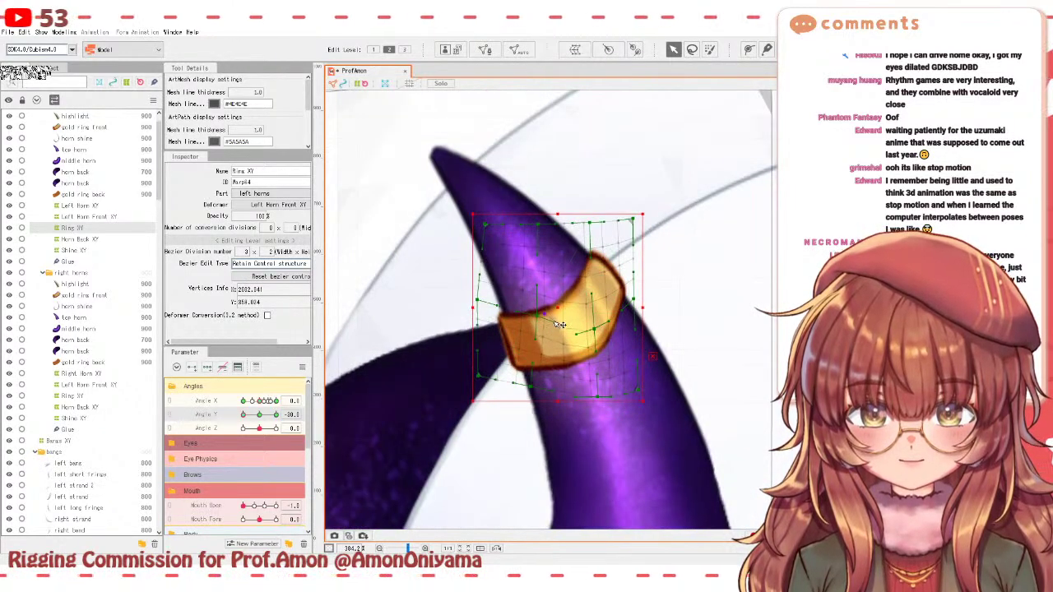
pyautogui.moveTo(244, 415)
pyautogui.mouseDown()
pyautogui.moveTo(258, 415)
pyautogui.moveTo(240, 411)
pyautogui.mouseUp()
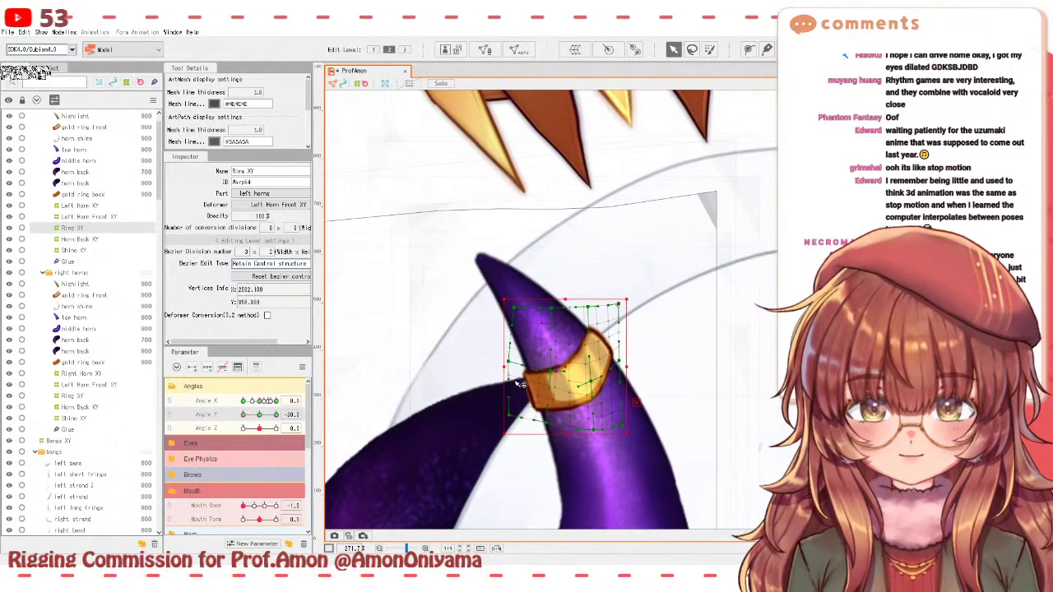
pyautogui.scroll(1, 630, 388)
pyautogui.moveTo(621, 386); pyautogui.dragTo(618, 382)
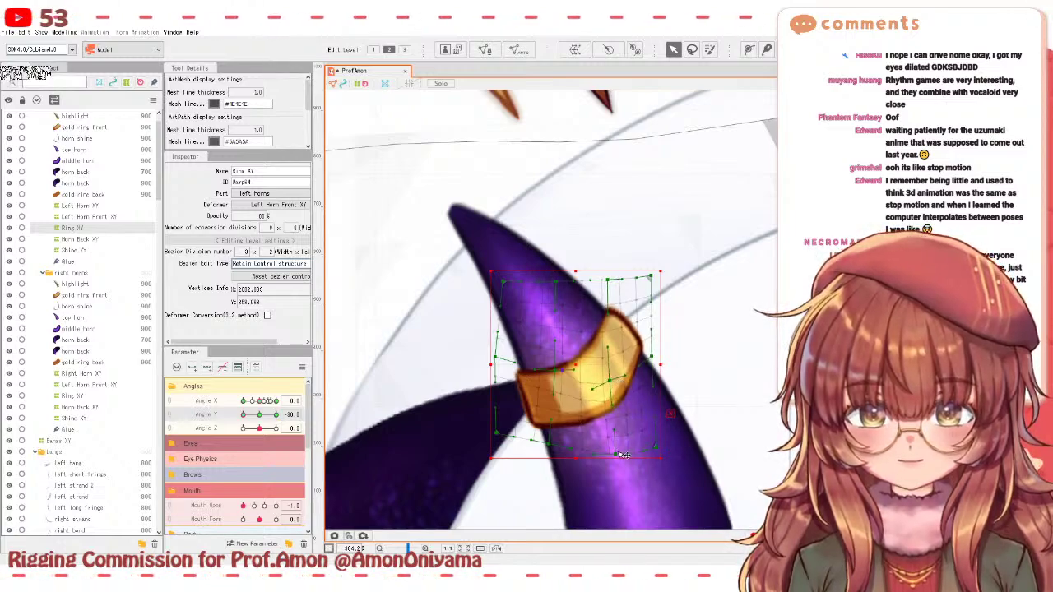
pyautogui.moveTo(618, 453); pyautogui.dragTo(605, 444)
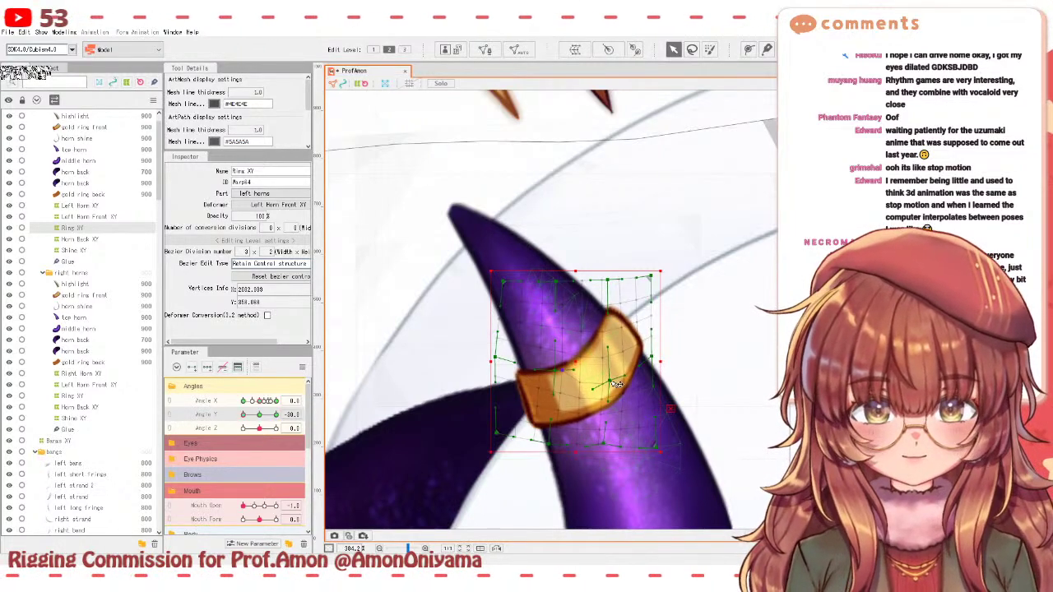
pyautogui.moveTo(616, 384); pyautogui.dragTo(556, 371)
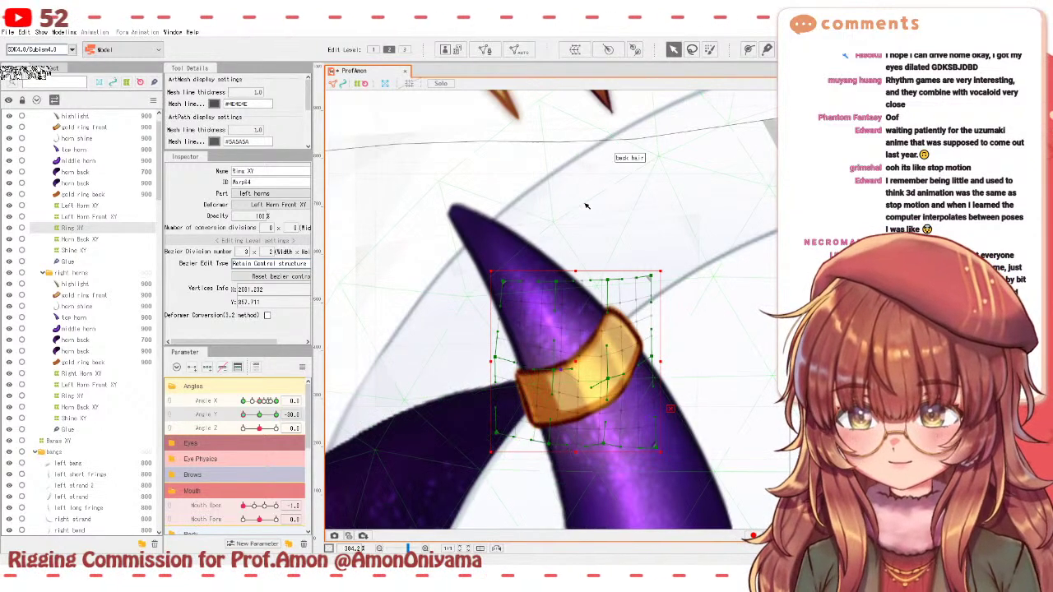
pyautogui.moveTo(244, 417)
pyautogui.mouseDown()
pyautogui.moveTo(260, 416)
pyautogui.moveTo(233, 421)
pyautogui.mouseUp()
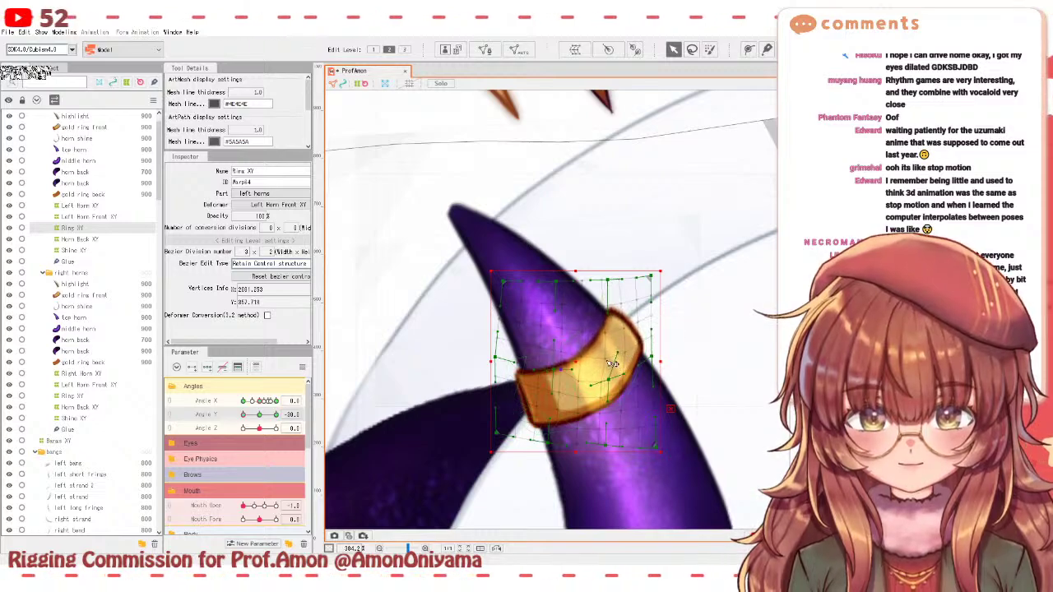
# - Set Angle Y to 30 and refine the ring's upward arch by nudging Ring XY's inner middle, side and upper-edge points
pyautogui.moveTo(244, 417); pyautogui.dragTo(277, 414)
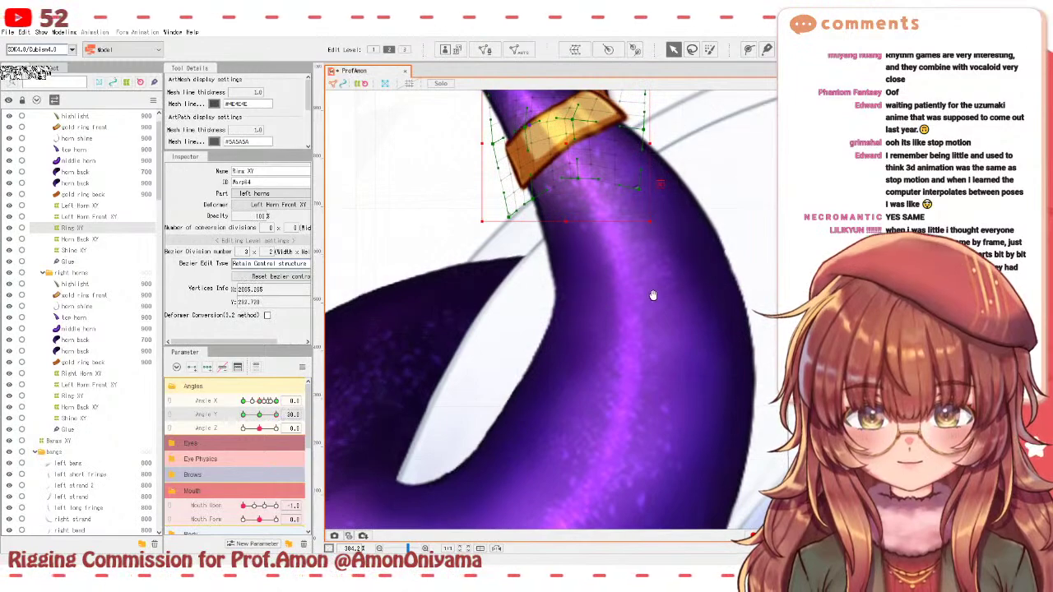
pyautogui.moveTo(575, 104); pyautogui.dragTo(601, 256)
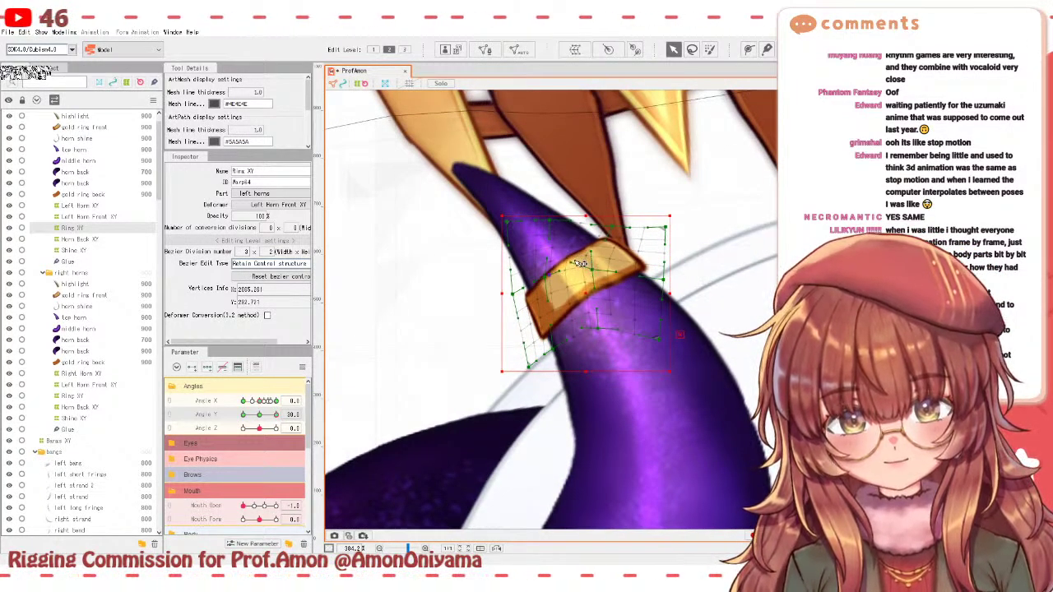
pyautogui.moveTo(593, 270); pyautogui.dragTo(589, 267)
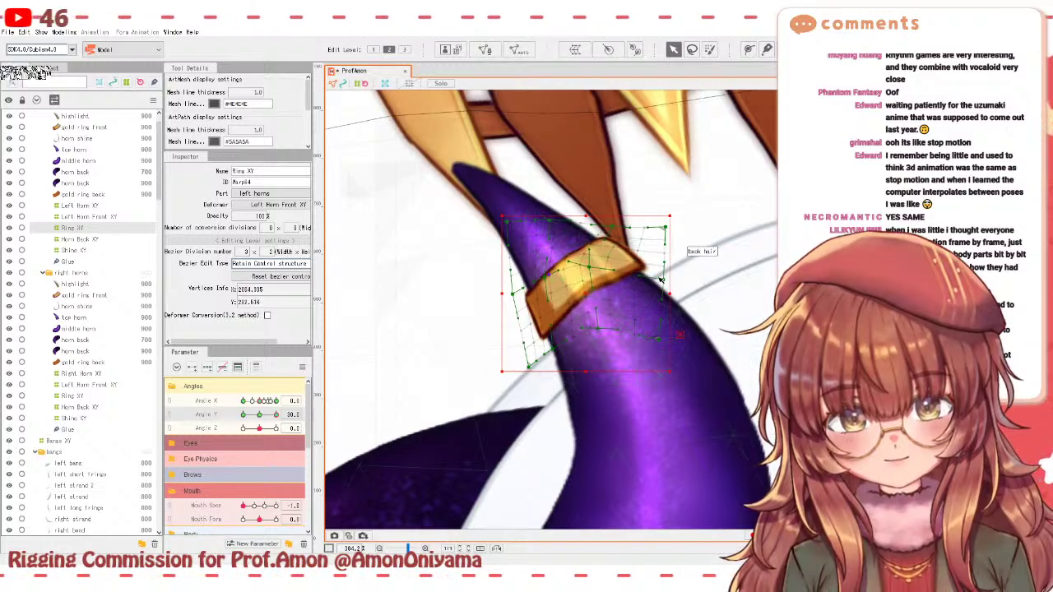
pyautogui.moveTo(664, 280); pyautogui.dragTo(667, 285)
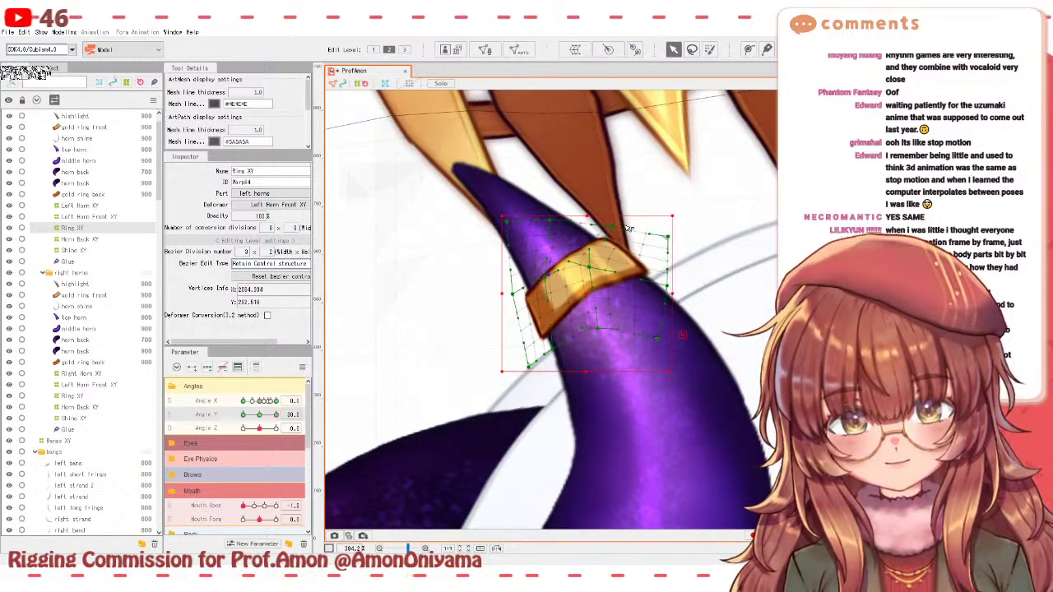
pyautogui.moveTo(618, 229); pyautogui.dragTo(625, 235)
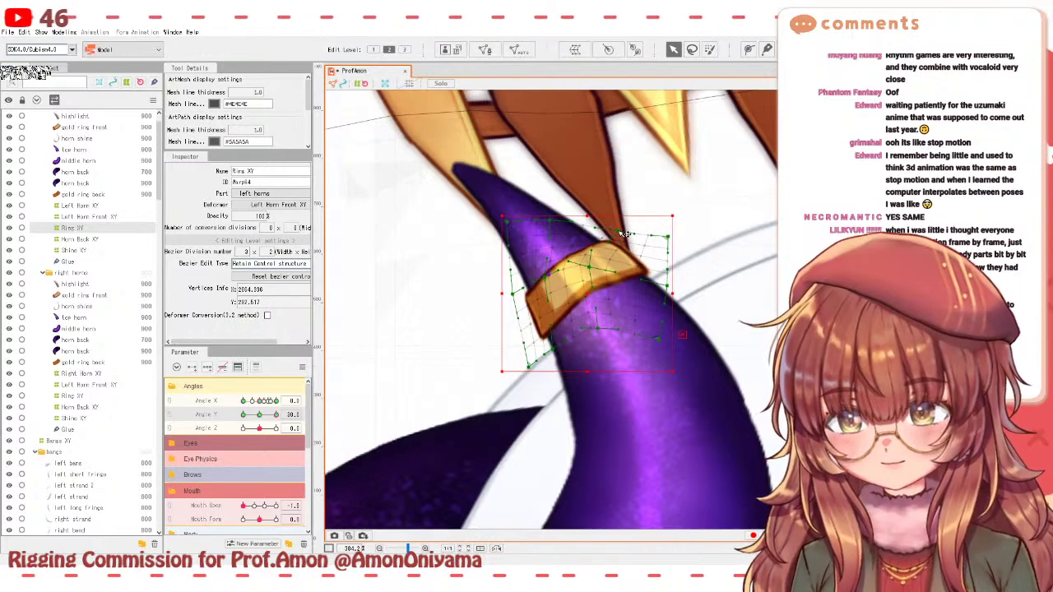
# - At Angle Y -30, compress the Left Horn Front XY deformer from its upper edge and reshape its inner points
pyautogui.moveTo(276, 415); pyautogui.dragTo(231, 418)
pyautogui.scroll(-5, 493, 329)
pyautogui.press('Up')
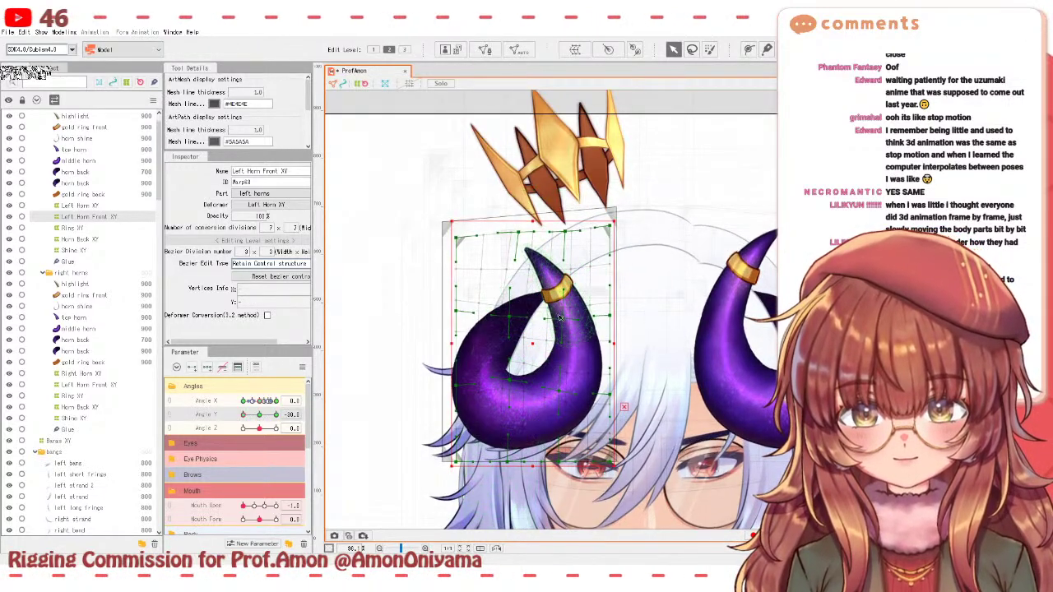
pyautogui.moveTo(532, 220); pyautogui.dragTo(533, 232)
pyautogui.moveTo(282, 420); pyautogui.dragTo(241, 409)
pyautogui.scroll(3, 508, 368)
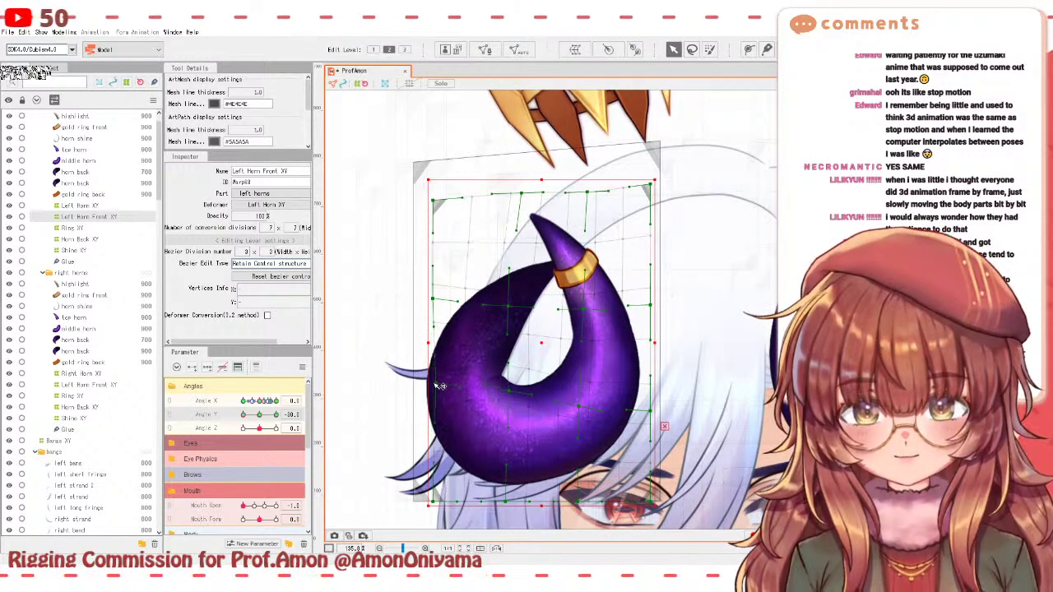
pyautogui.moveTo(440, 386); pyautogui.dragTo(507, 289)
pyautogui.scroll(-3, 511, 281)
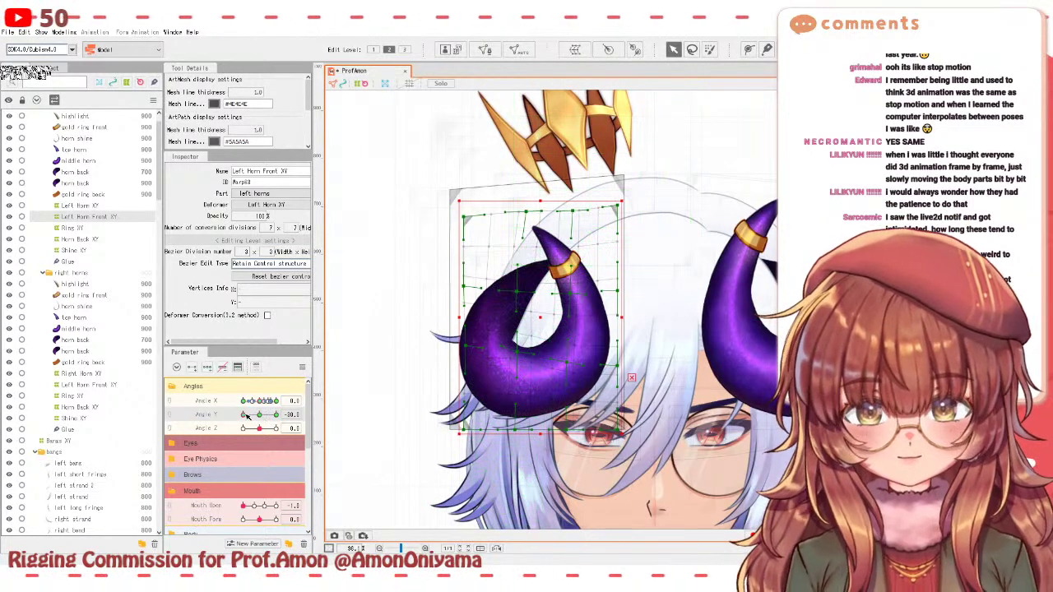
# - Preview the left horn's motion by scrubbing Angle Y between its extremes and neutral
pyautogui.moveTo(243, 415); pyautogui.dragTo(269, 400)
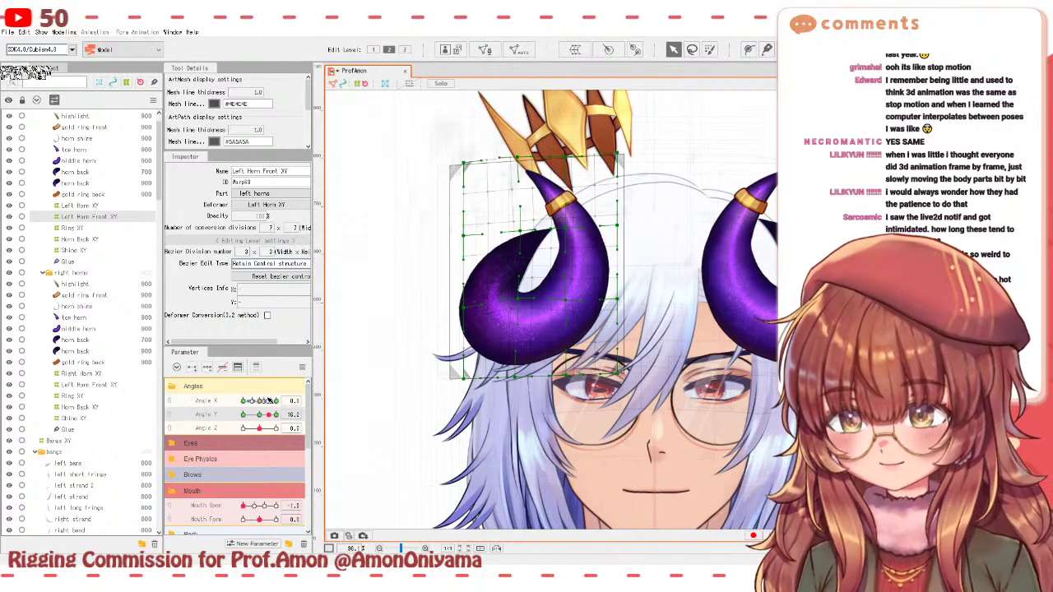
pyautogui.moveTo(269, 401)
pyautogui.mouseDown()
pyautogui.moveTo(241, 399)
pyautogui.moveTo(253, 387)
pyautogui.moveTo(238, 390)
pyautogui.moveTo(257, 386)
pyautogui.mouseUp()
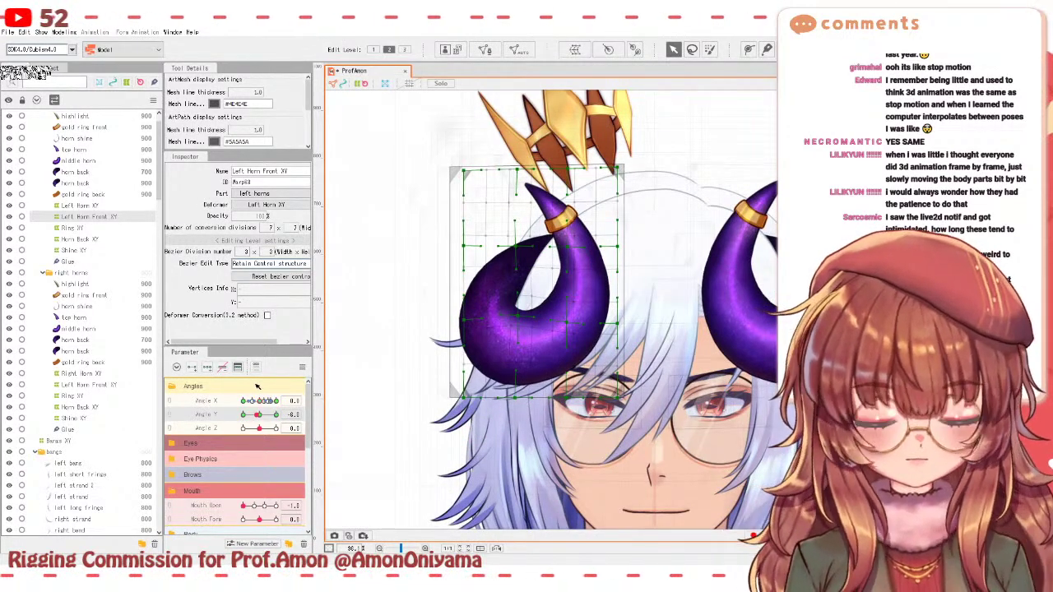
pyautogui.moveTo(257, 386); pyautogui.dragTo(274, 386)
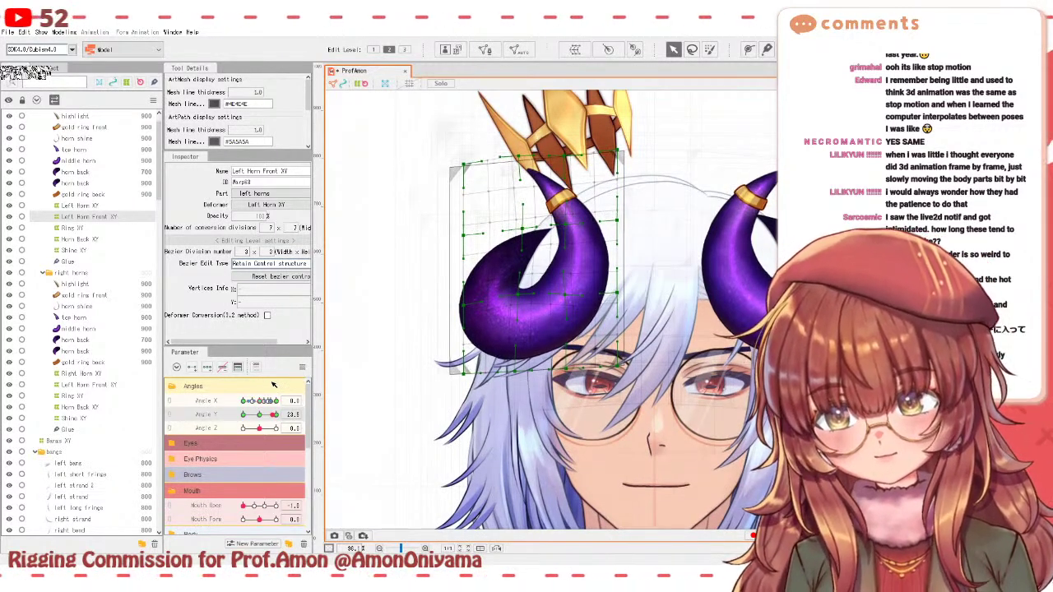
pyautogui.moveTo(274, 386)
pyautogui.mouseDown()
pyautogui.moveTo(248, 389)
pyautogui.moveTo(265, 384)
pyautogui.mouseUp()
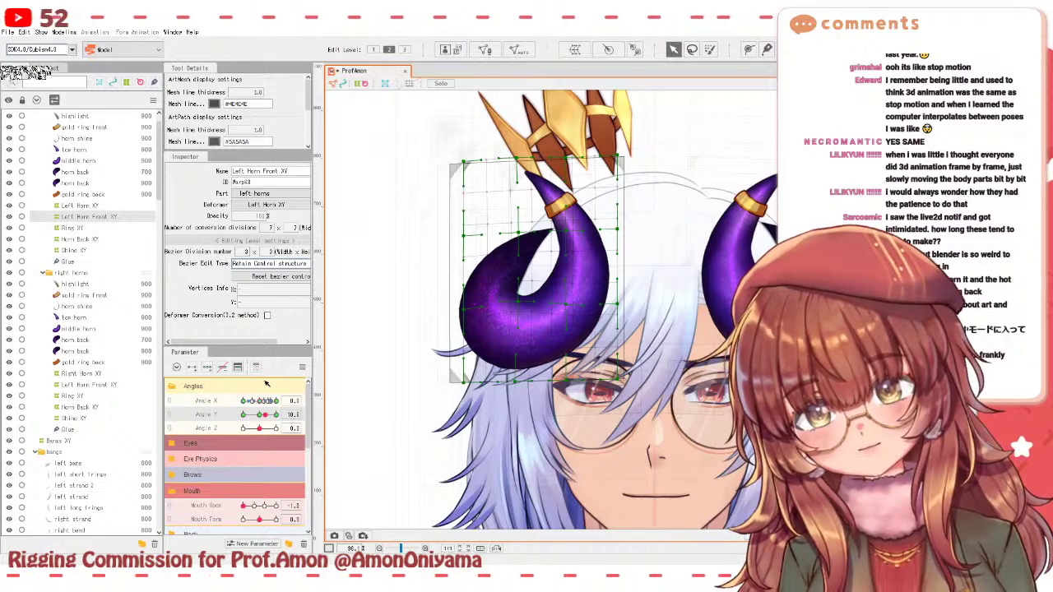
pyautogui.moveTo(265, 415)
pyautogui.mouseDown()
pyautogui.moveTo(277, 414)
pyautogui.moveTo(247, 415)
pyautogui.moveTo(276, 415)
pyautogui.moveTo(259, 414)
pyautogui.mouseUp()
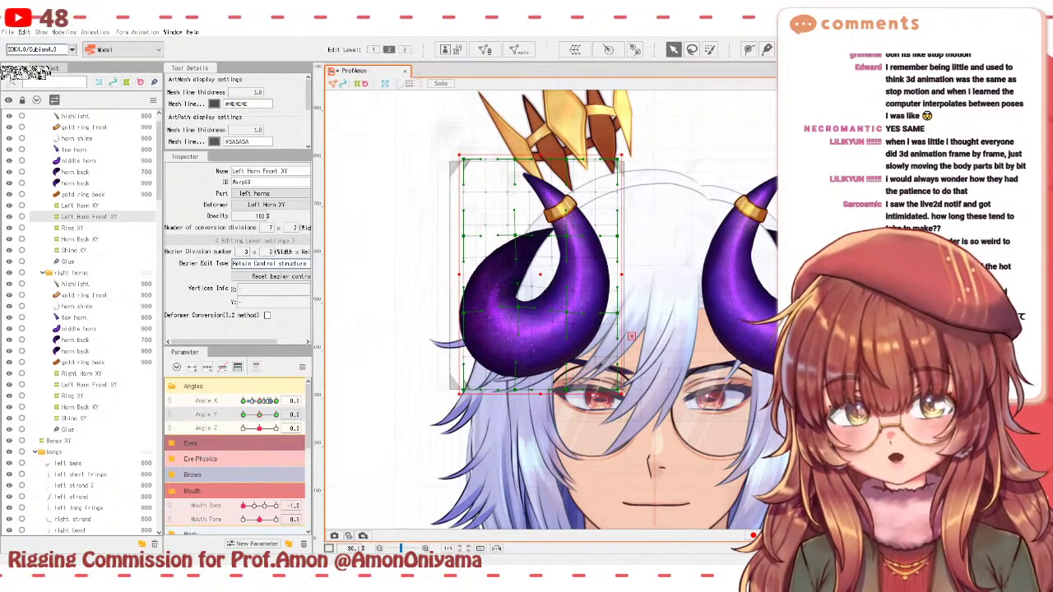
pyautogui.moveTo(260, 414)
pyautogui.mouseDown()
pyautogui.moveTo(270, 415)
pyautogui.moveTo(243, 418)
pyautogui.moveTo(272, 413)
pyautogui.moveTo(241, 420)
pyautogui.mouseUp()
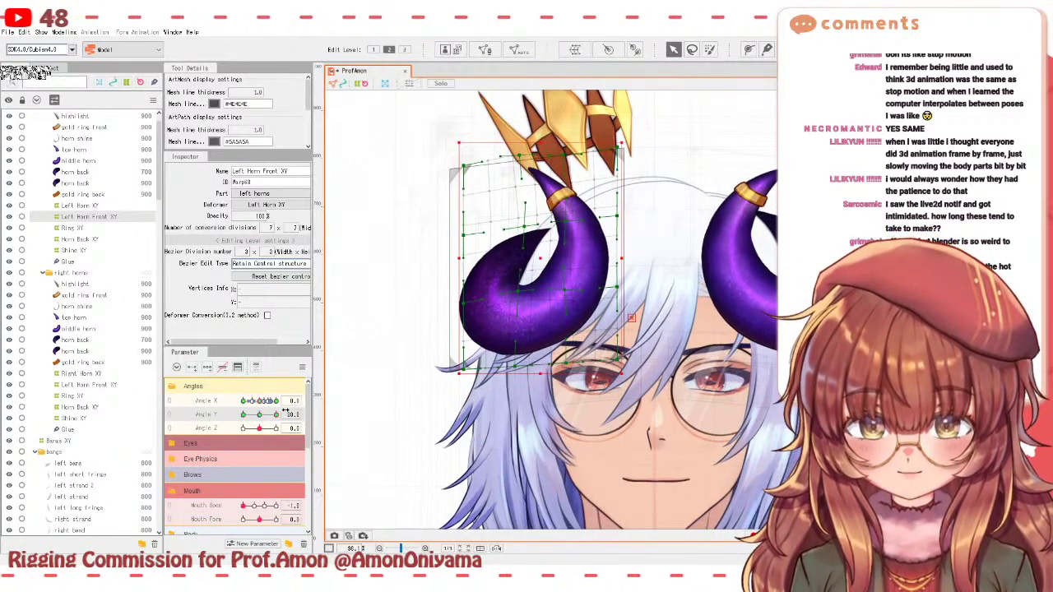
pyautogui.moveTo(275, 415)
pyautogui.mouseDown()
pyautogui.moveTo(233, 417)
pyautogui.moveTo(290, 414)
pyautogui.moveTo(247, 401)
pyautogui.moveTo(282, 403)
pyautogui.moveTo(233, 417)
pyautogui.moveTo(250, 401)
pyautogui.moveTo(270, 401)
pyautogui.moveTo(251, 403)
pyautogui.moveTo(276, 416)
pyautogui.moveTo(243, 415)
pyautogui.moveTo(287, 401)
pyautogui.moveTo(240, 417)
pyautogui.moveTo(271, 417)
pyautogui.moveTo(257, 418)
pyautogui.mouseUp()
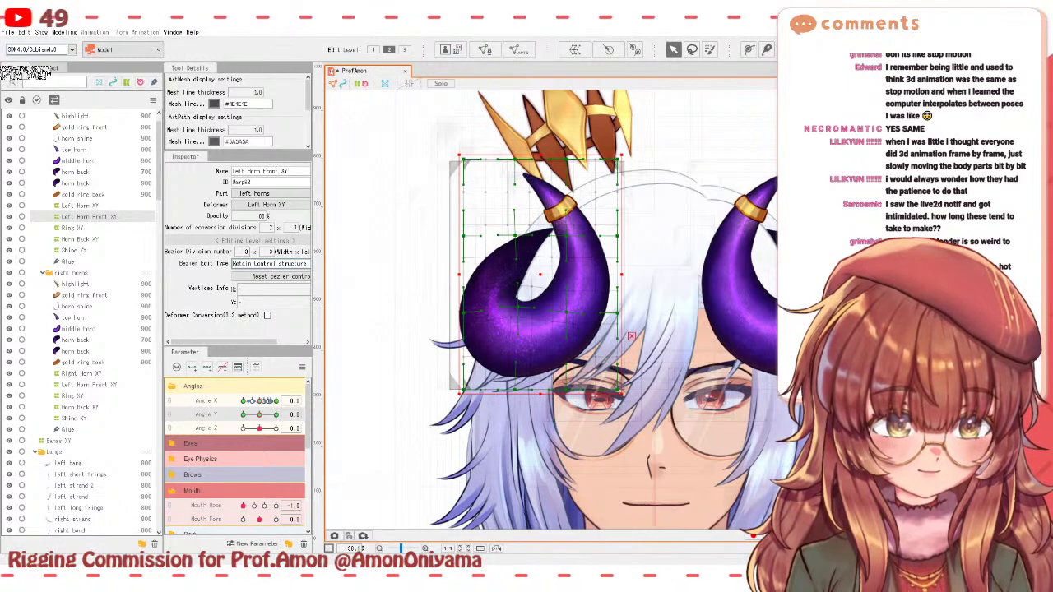
# - Add three Angle Y keys to the left horn's Shine XY deformer and shift the shine slightly outward at Angle Y 30
pyautogui.click(74, 250)
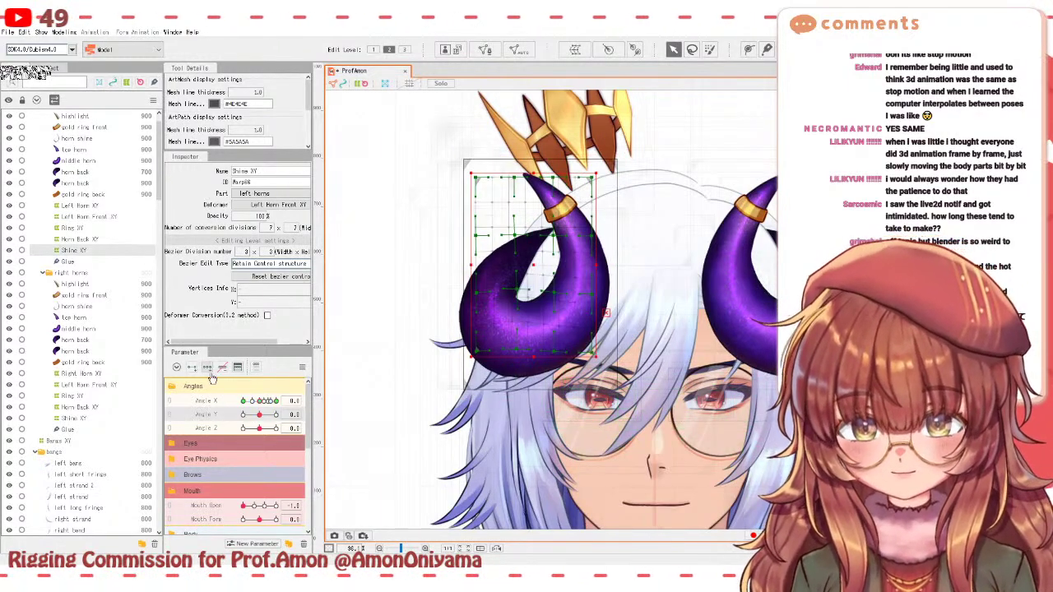
pyautogui.moveTo(259, 414); pyautogui.dragTo(276, 415)
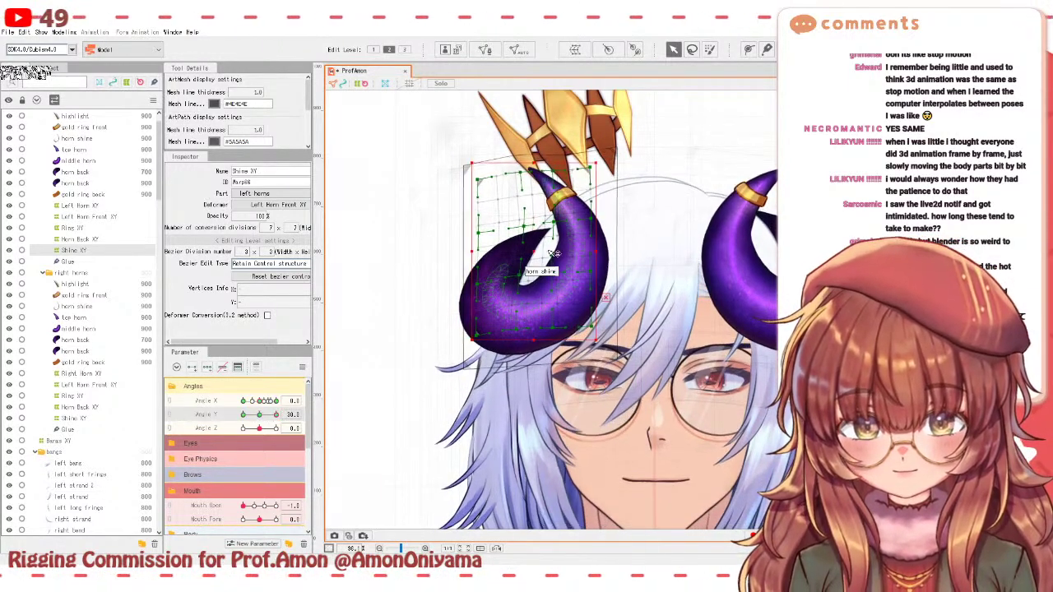
pyautogui.moveTo(538, 250); pyautogui.dragTo(534, 250)
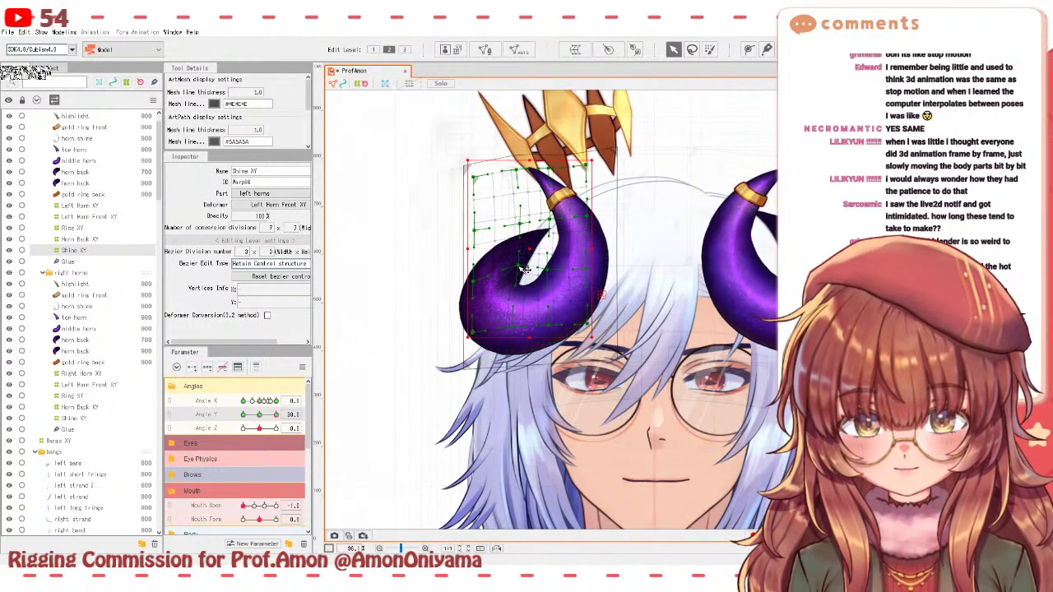
# - At Angle Y -30, stretch Shine XY's lower edge downward, adjust its inner points and check the shine across Angle Y
pyautogui.moveTo(275, 414); pyautogui.dragTo(242, 414)
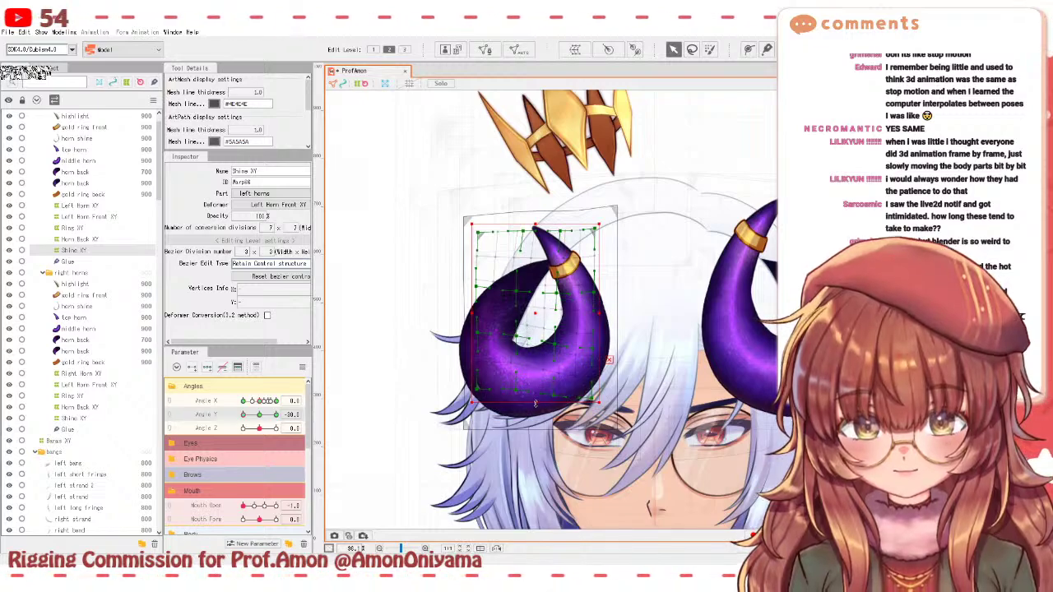
pyautogui.moveTo(535, 404); pyautogui.dragTo(536, 415)
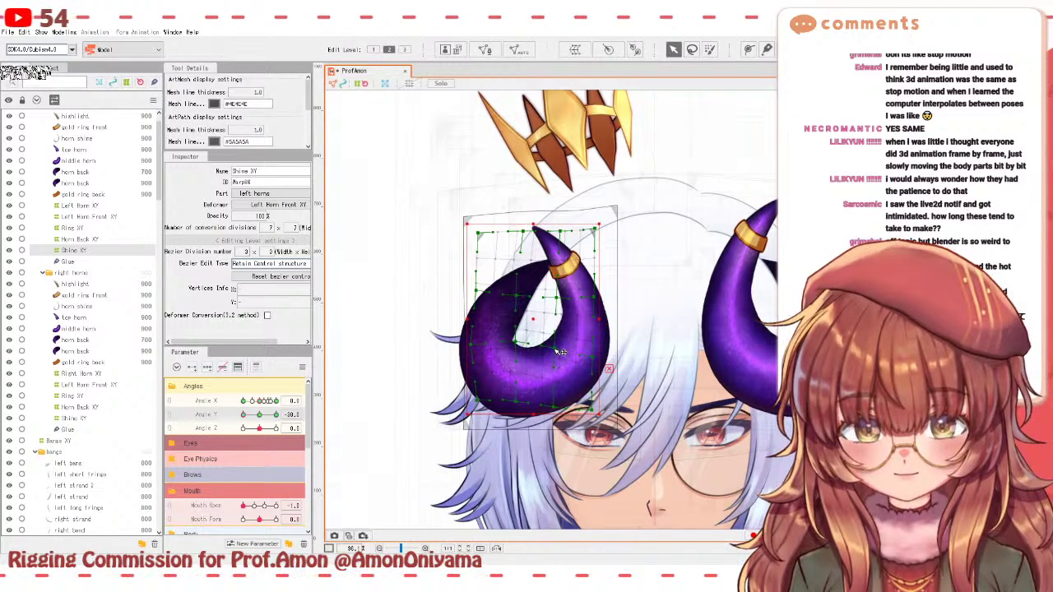
pyautogui.moveTo(247, 413)
pyautogui.mouseDown()
pyautogui.moveTo(263, 413)
pyautogui.moveTo(247, 413)
pyautogui.mouseUp()
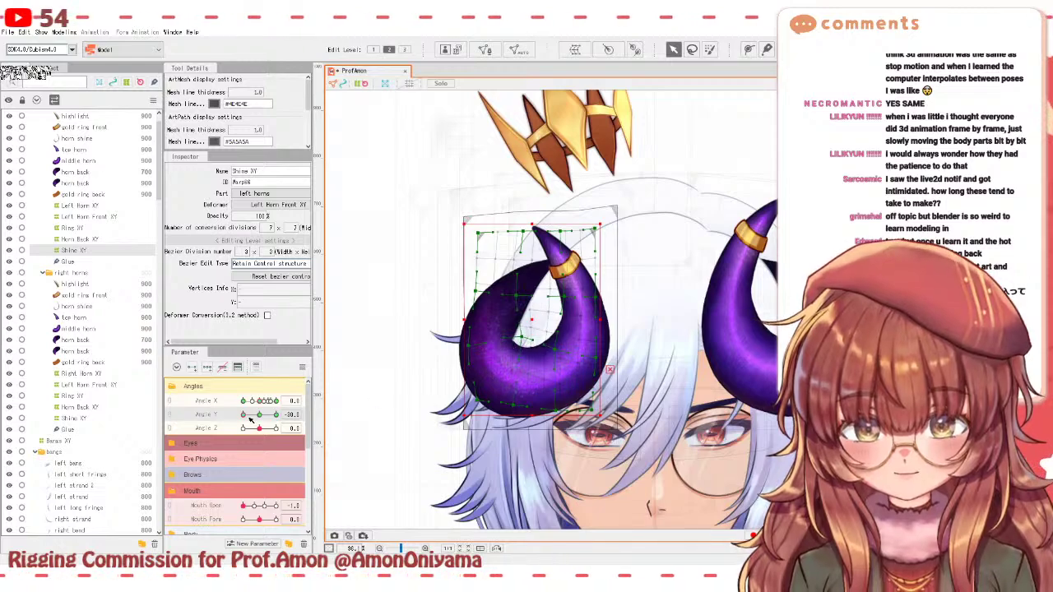
pyautogui.moveTo(243, 415)
pyautogui.mouseDown()
pyautogui.moveTo(255, 415)
pyautogui.moveTo(247, 404)
pyautogui.moveTo(231, 409)
pyautogui.mouseUp()
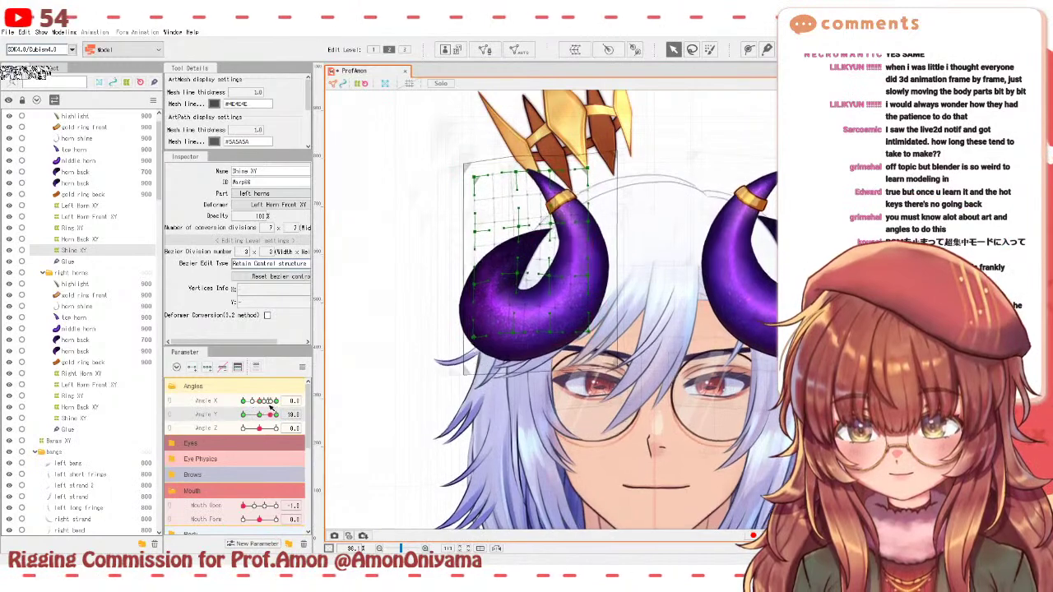
pyautogui.moveTo(279, 407); pyautogui.dragTo(243, 409)
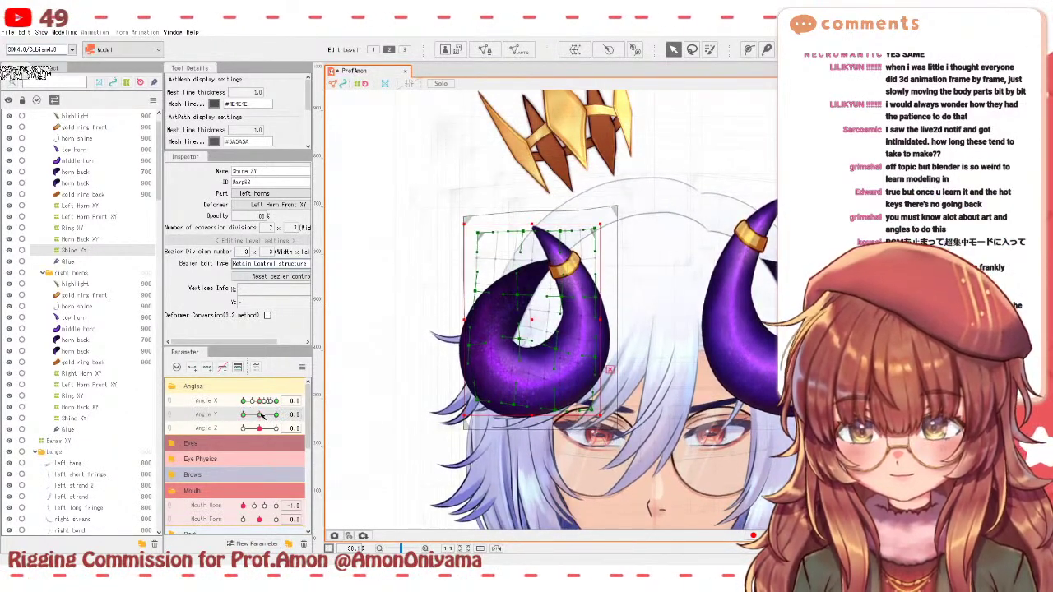
pyautogui.click(260, 415)
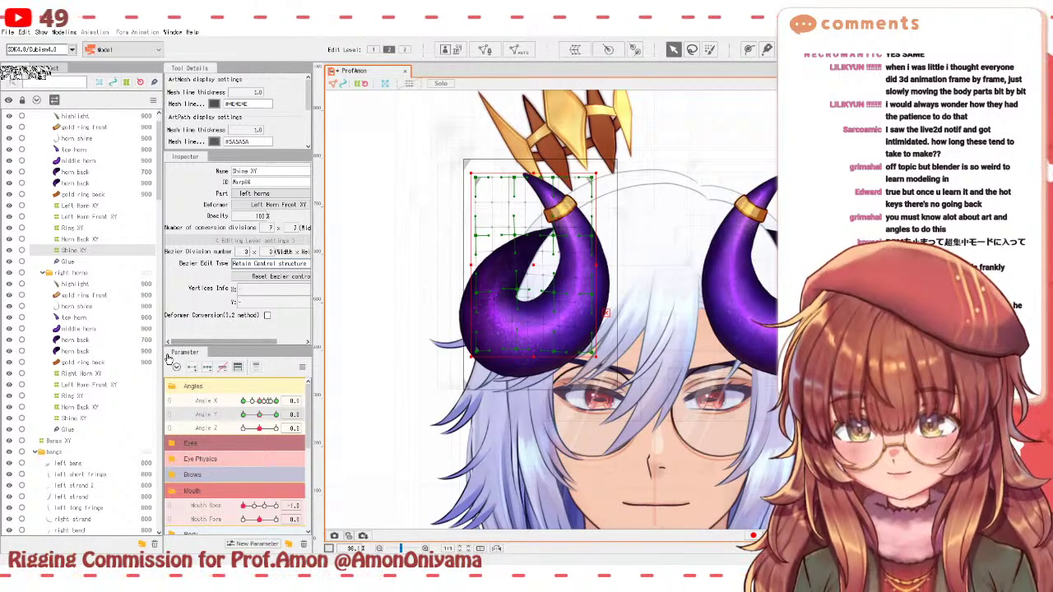
pyautogui.click(237, 414)
pyautogui.moveTo(260, 401)
pyautogui.mouseDown()
pyautogui.moveTo(288, 408)
pyautogui.moveTo(239, 403)
pyautogui.moveTo(263, 416)
pyautogui.mouseUp()
pyautogui.click(275, 414)
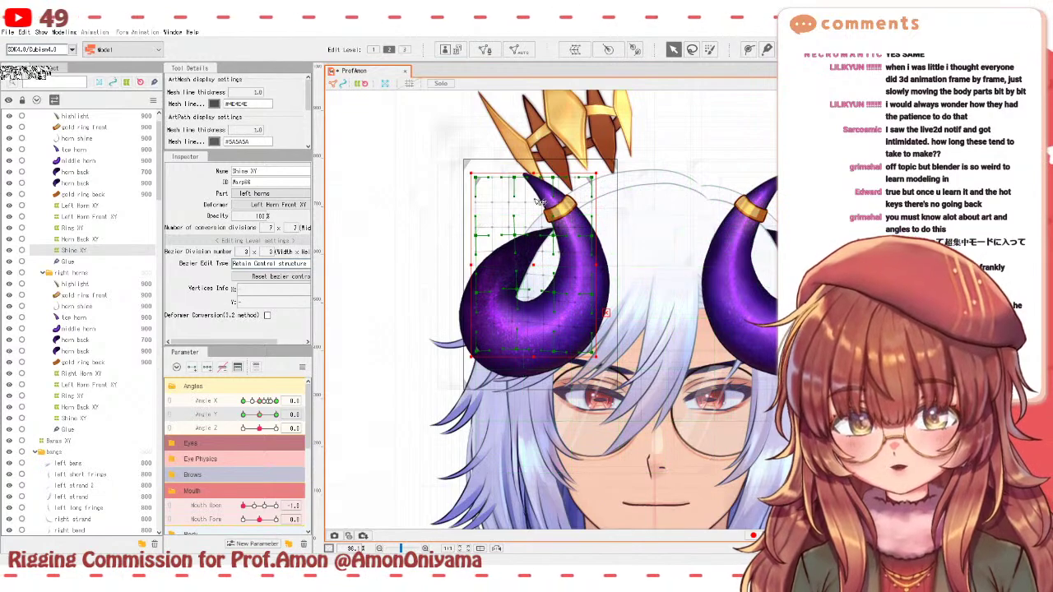
# - At Angle Y 30, lower the upper edge of Left Horn Front XY slightly and move the deformer up a little
pyautogui.moveTo(260, 415)
pyautogui.mouseDown()
pyautogui.moveTo(271, 403)
pyautogui.moveTo(266, 415)
pyautogui.moveTo(277, 413)
pyautogui.mouseUp()
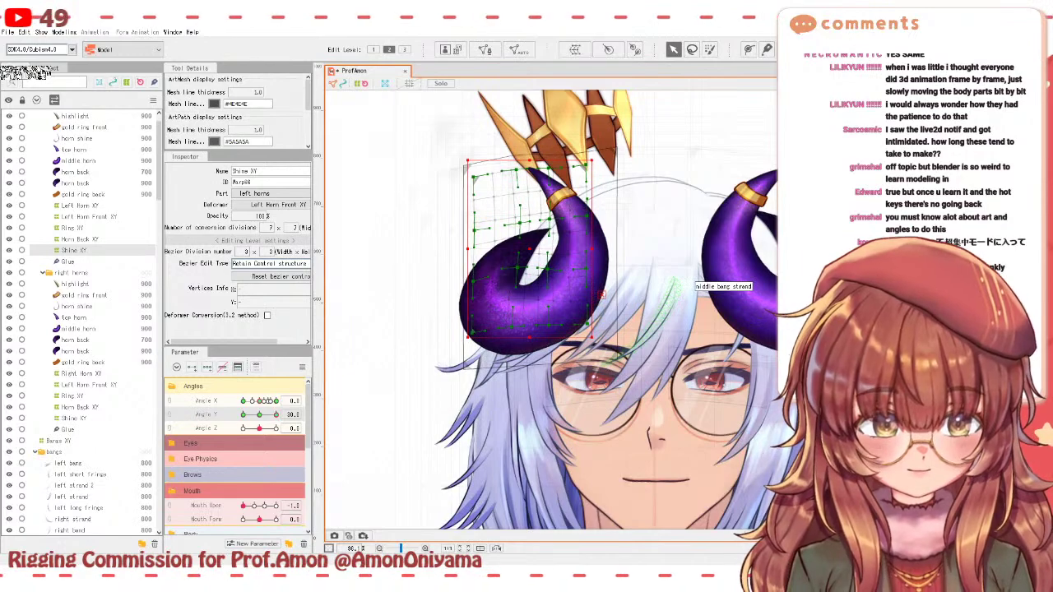
pyautogui.click(559, 246)
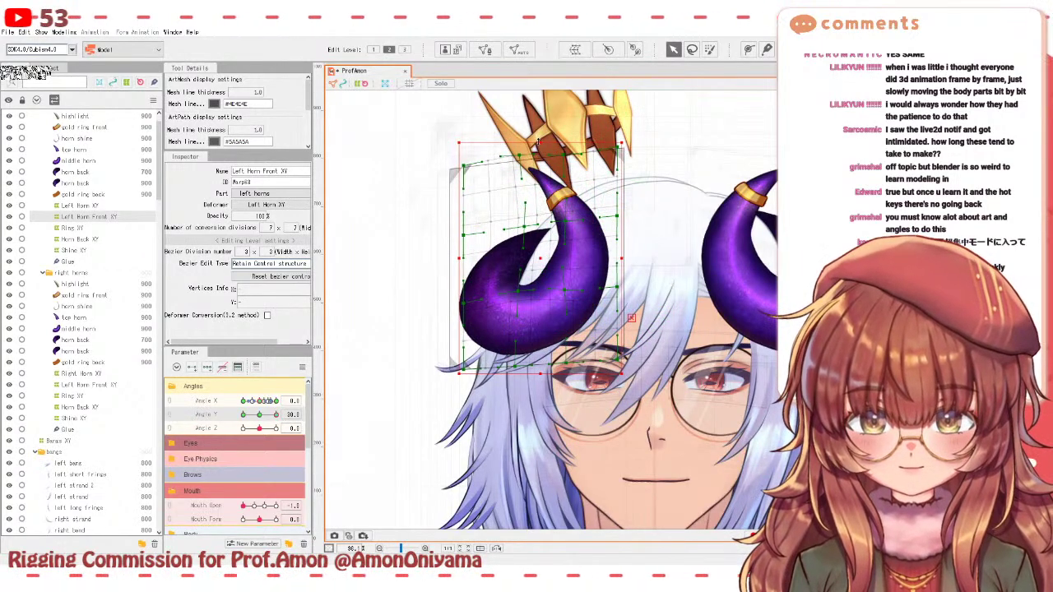
pyautogui.moveTo(539, 143); pyautogui.dragTo(536, 148)
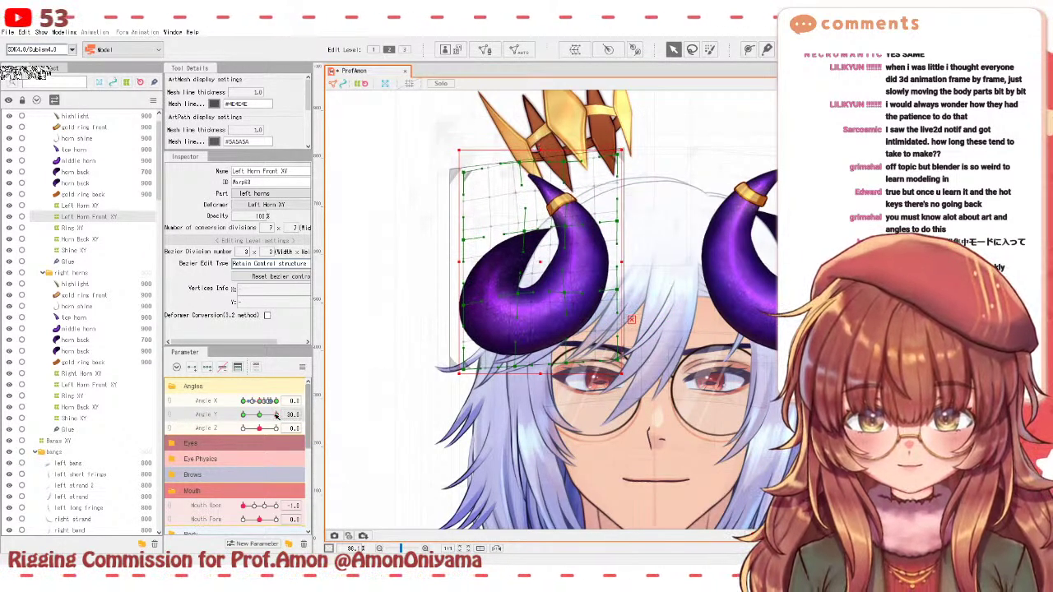
pyautogui.moveTo(276, 414)
pyautogui.mouseDown()
pyautogui.moveTo(262, 414)
pyautogui.moveTo(282, 407)
pyautogui.moveTo(258, 414)
pyautogui.moveTo(276, 414)
pyautogui.mouseUp()
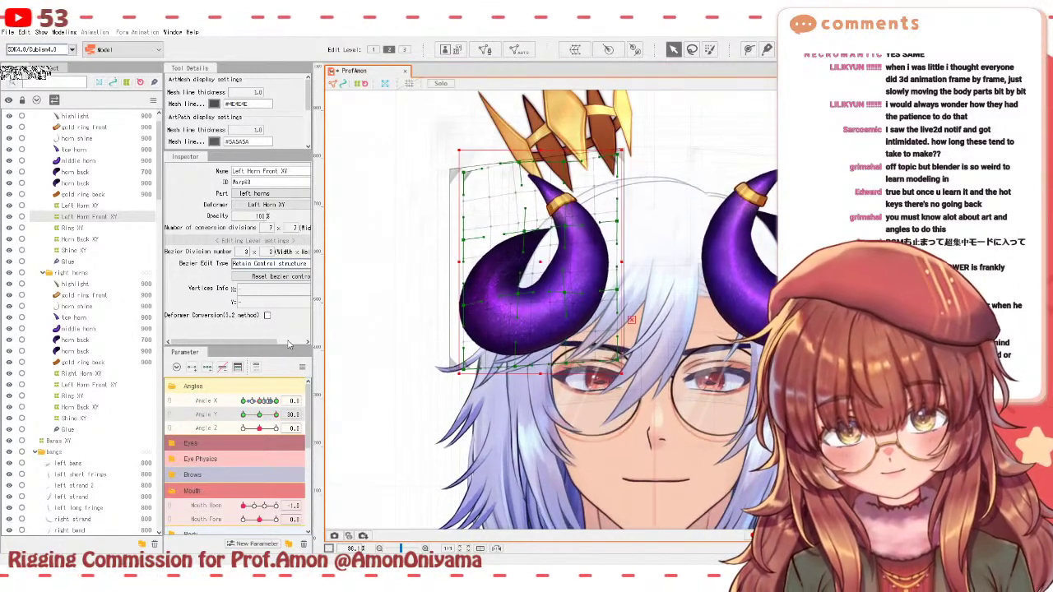
pyautogui.moveTo(540, 264); pyautogui.dragTo(540, 260)
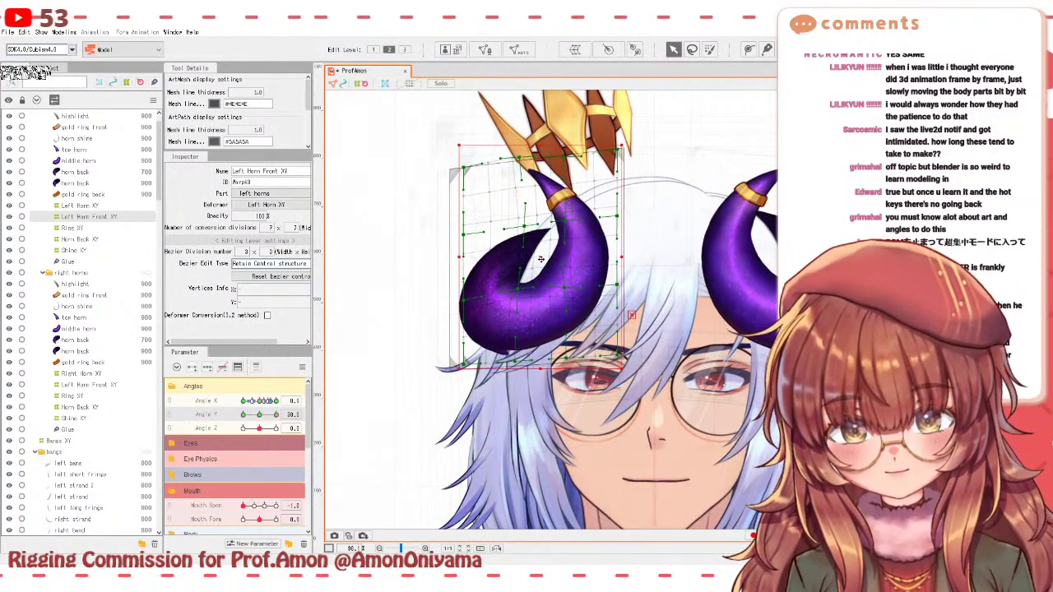
# - Squash the Left Horn XY deformer at Angle Y 30 by raising its lower edge, and check it against Angle Y -30
pyautogui.click(658, 323)
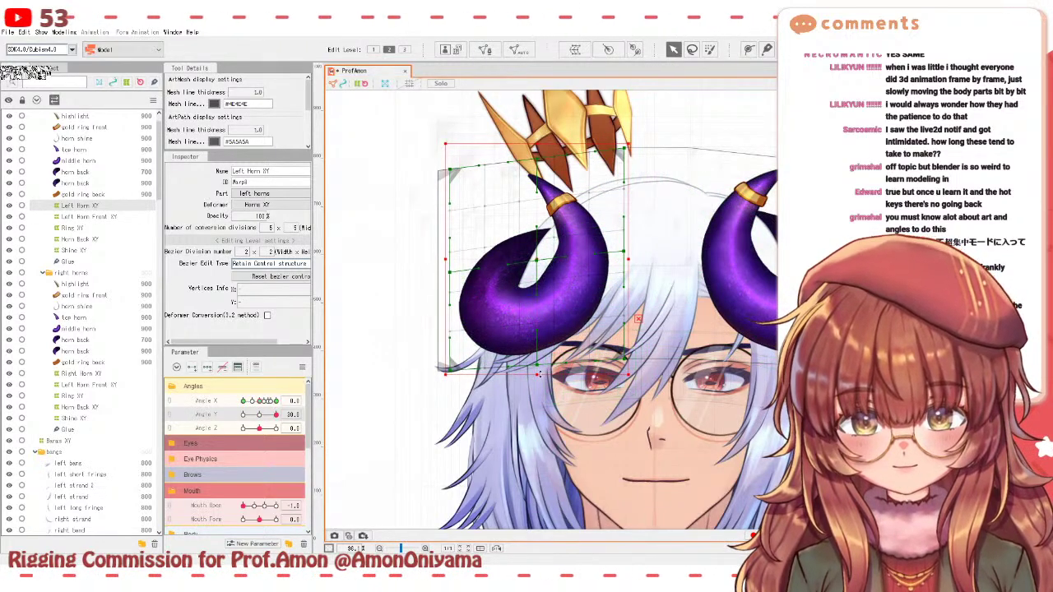
pyautogui.moveTo(539, 375); pyautogui.dragTo(539, 365)
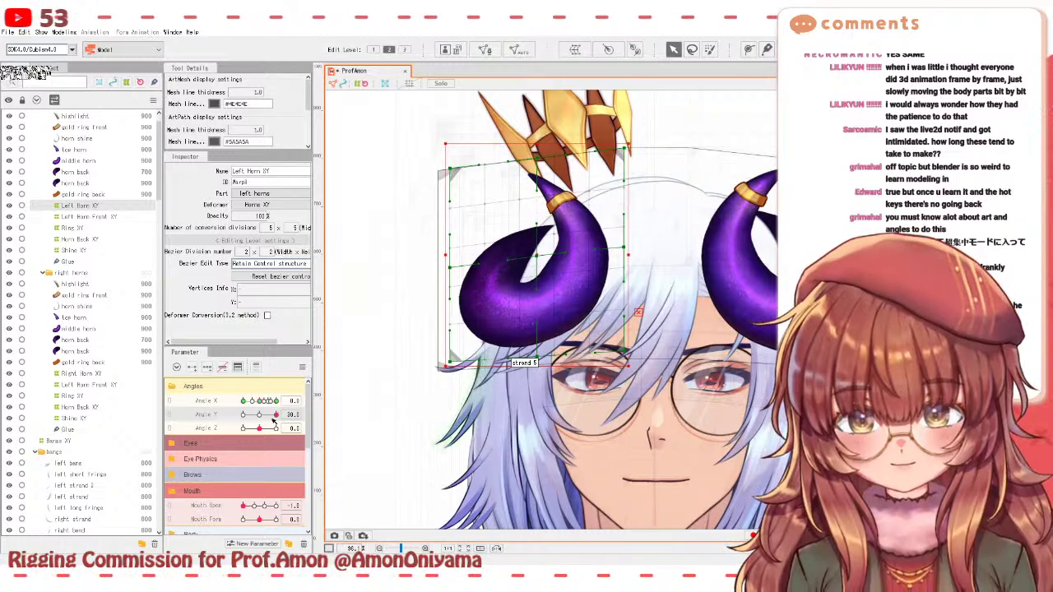
pyautogui.moveTo(274, 417); pyautogui.dragTo(279, 409)
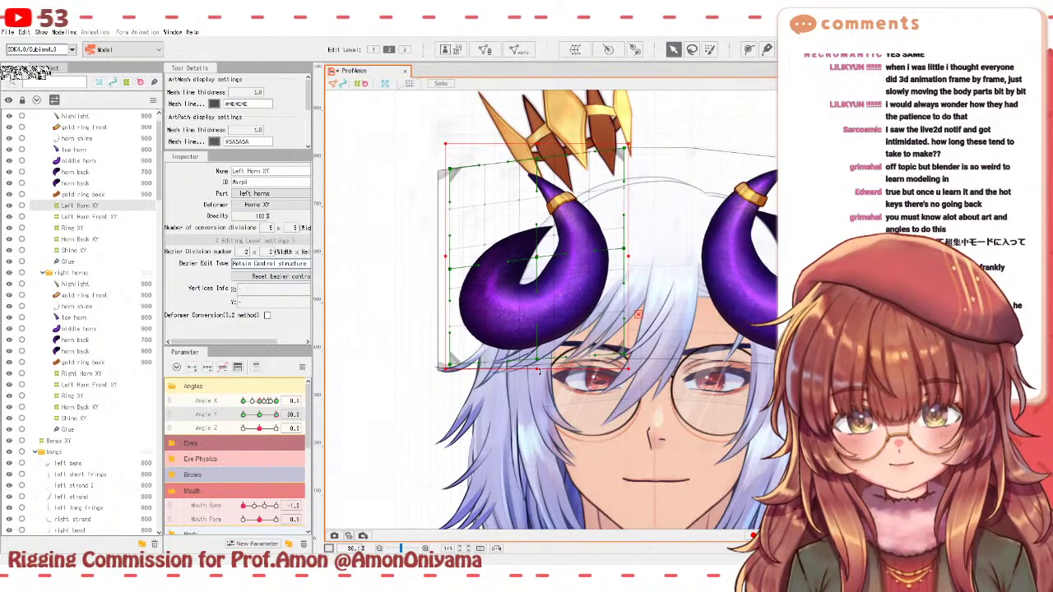
pyautogui.moveTo(276, 416); pyautogui.dragTo(235, 416)
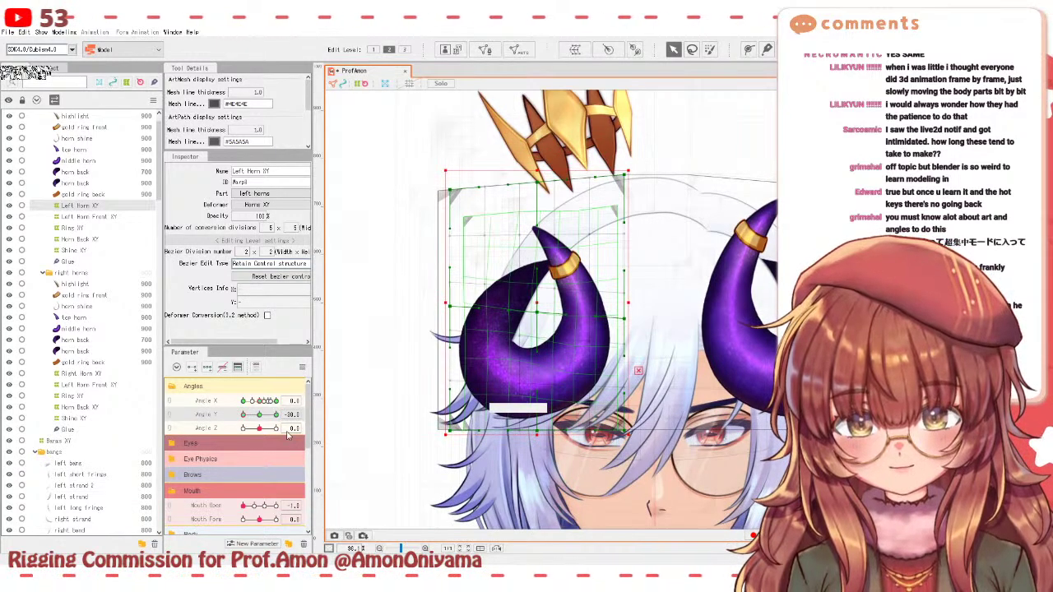
pyautogui.moveTo(244, 415)
pyautogui.mouseDown()
pyautogui.moveTo(263, 415)
pyautogui.moveTo(231, 415)
pyautogui.moveTo(268, 414)
pyautogui.moveTo(237, 414)
pyautogui.mouseUp()
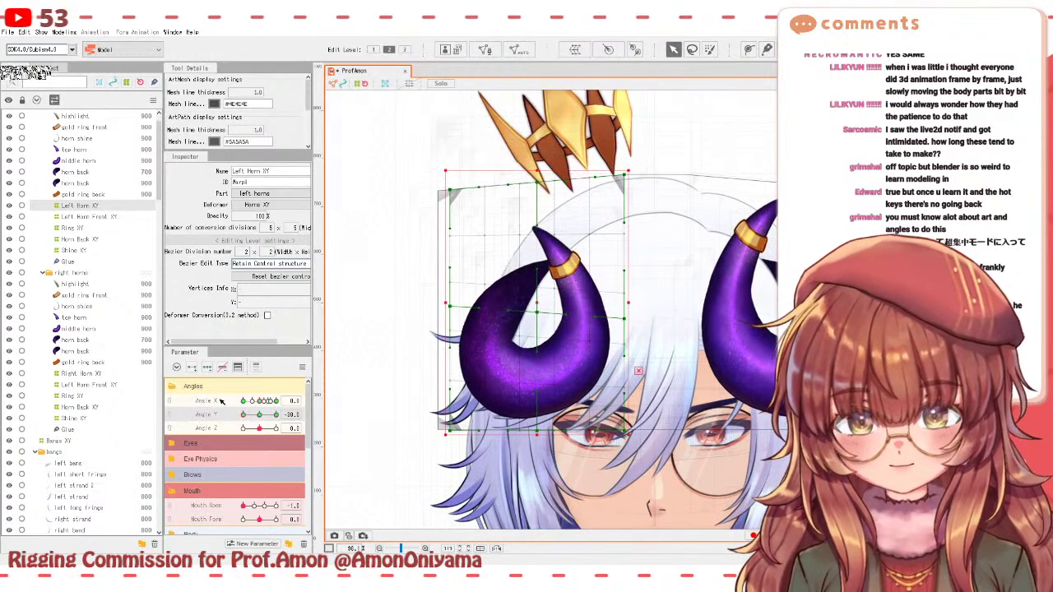
# - Hide the right horns and preview the left horn's motion across Angle Y
pyautogui.click(9, 273)
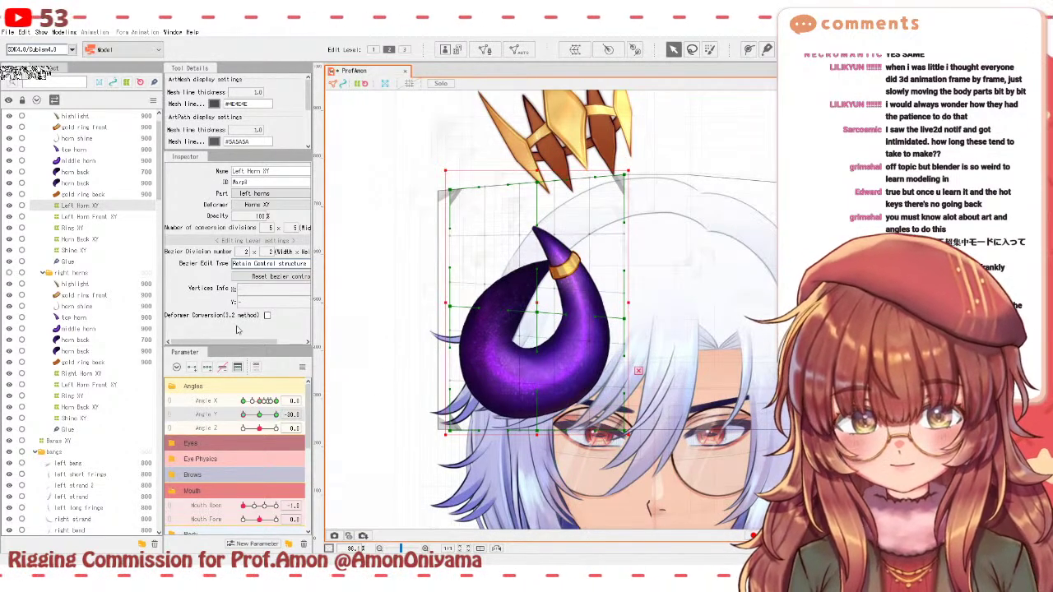
pyautogui.moveTo(255, 417); pyautogui.dragTo(280, 409)
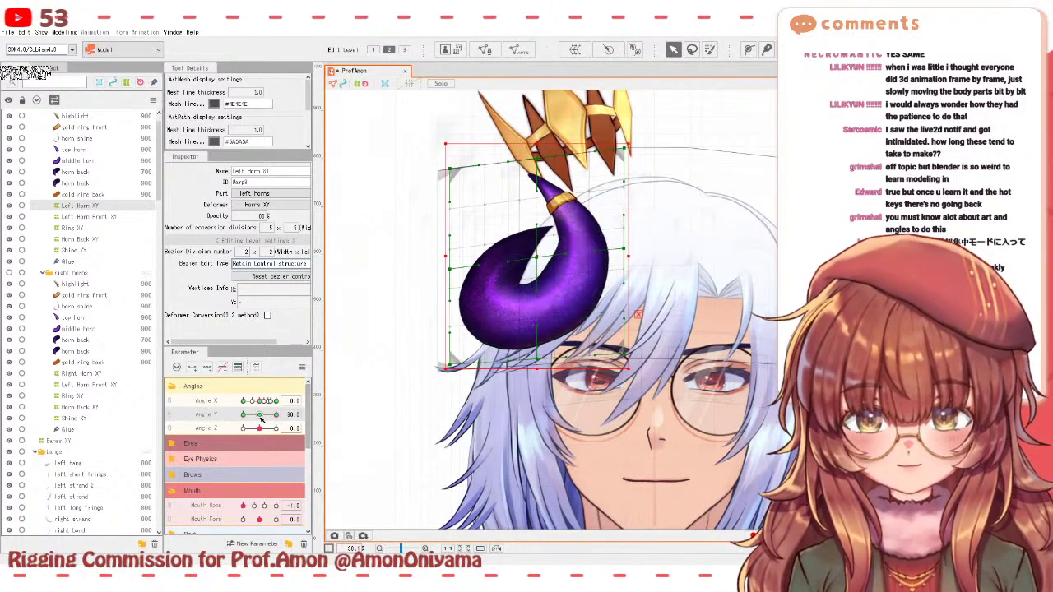
pyautogui.moveTo(262, 403); pyautogui.dragTo(282, 413)
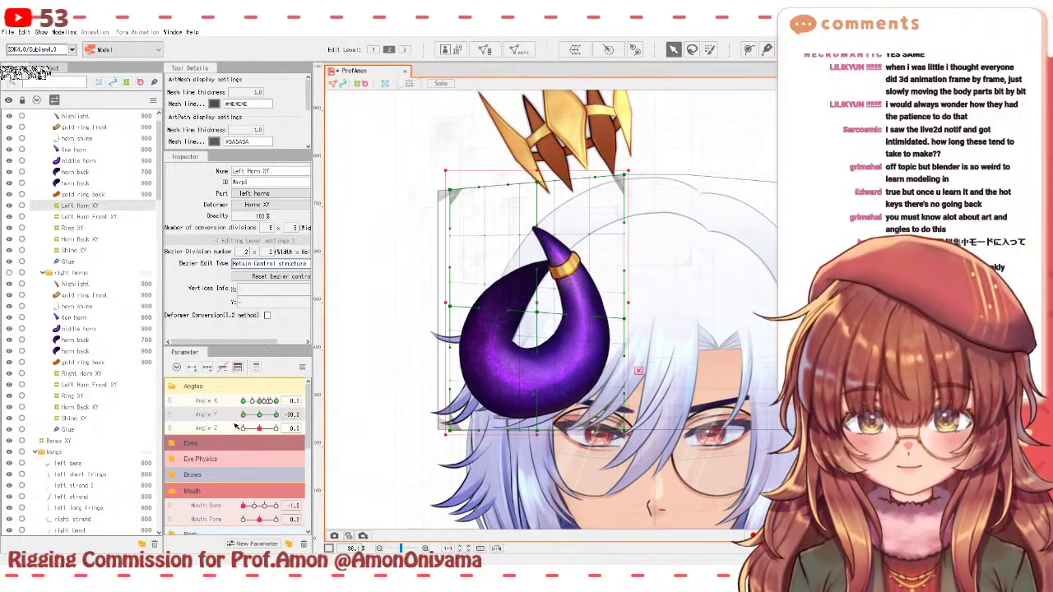
pyautogui.moveTo(282, 423); pyautogui.dragTo(268, 423)
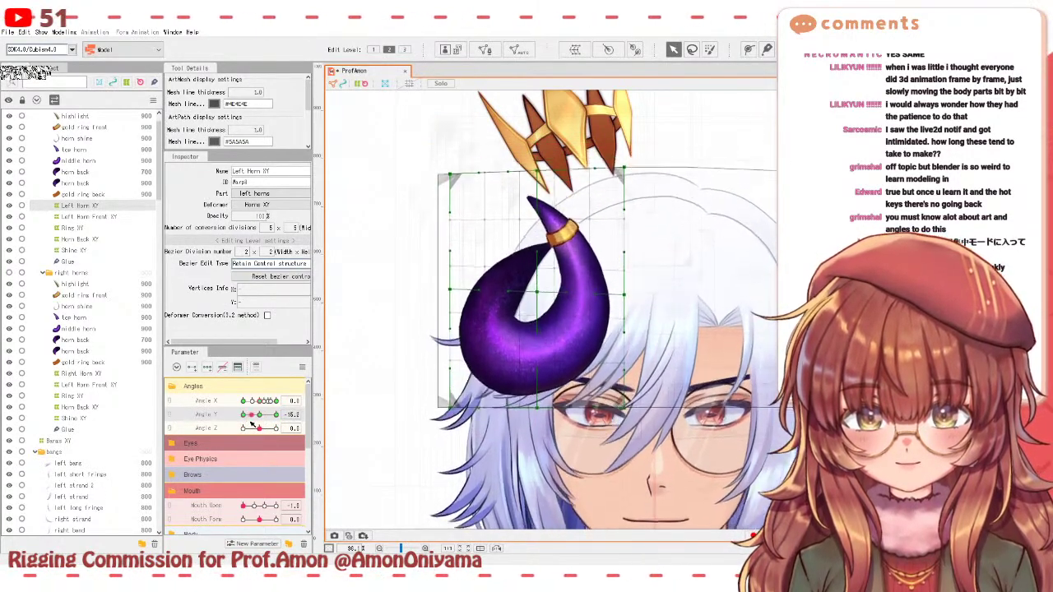
pyautogui.moveTo(253, 425)
pyautogui.mouseDown()
pyautogui.moveTo(285, 426)
pyautogui.moveTo(246, 438)
pyautogui.mouseUp()
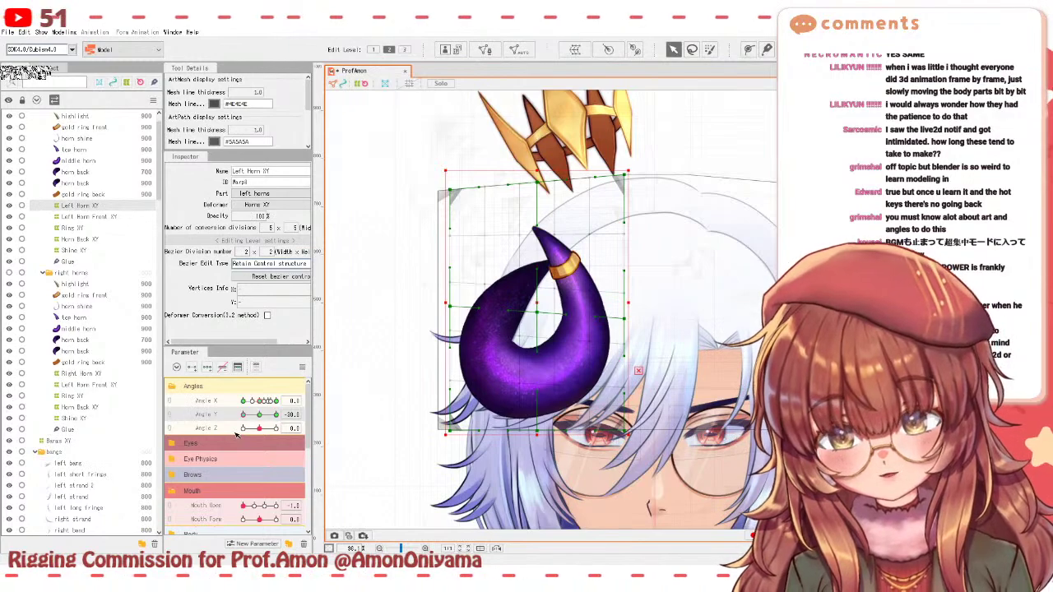
# - Try bending the upper part of Left Horn Front XY inward and down at Angle Y -30, and undo the control-point moves
pyautogui.moveTo(236, 439)
pyautogui.mouseDown()
pyautogui.moveTo(278, 427)
pyautogui.moveTo(234, 426)
pyautogui.mouseUp()
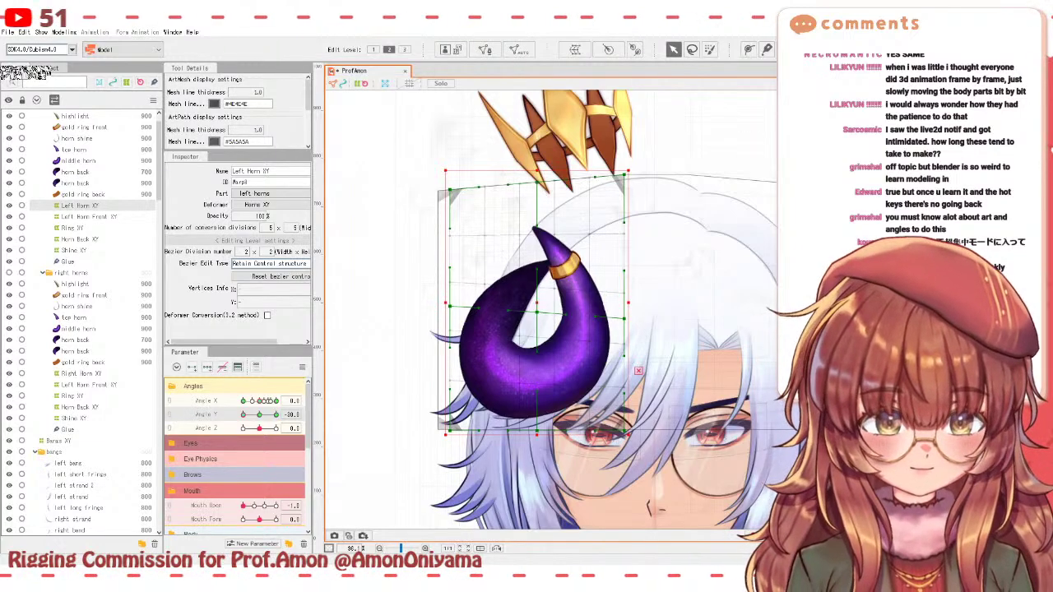
pyautogui.click(529, 215)
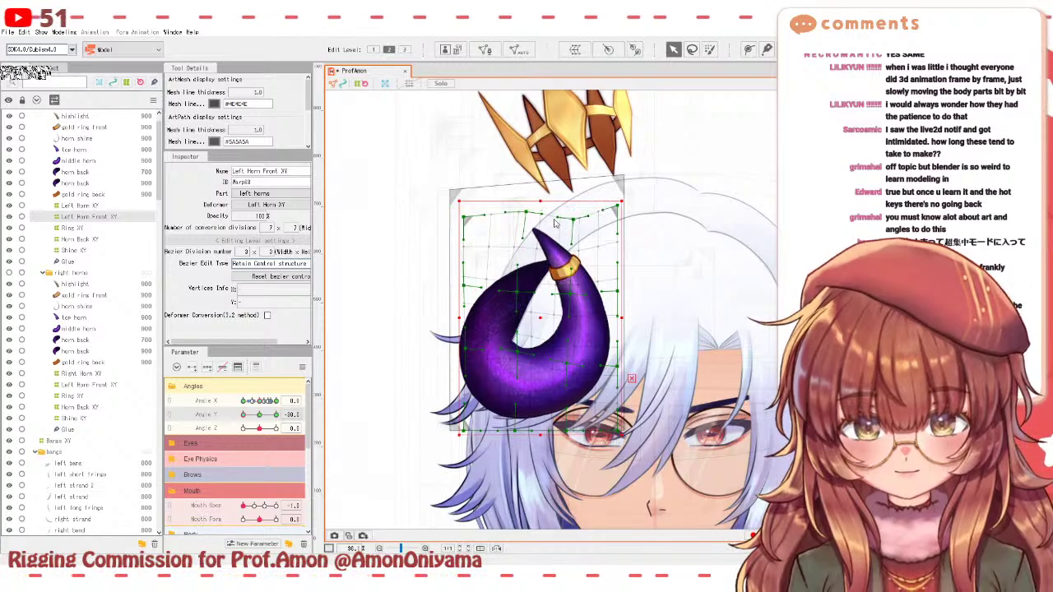
pyautogui.moveTo(529, 213); pyautogui.dragTo(534, 222)
pyautogui.moveTo(569, 295); pyautogui.dragTo(571, 304)
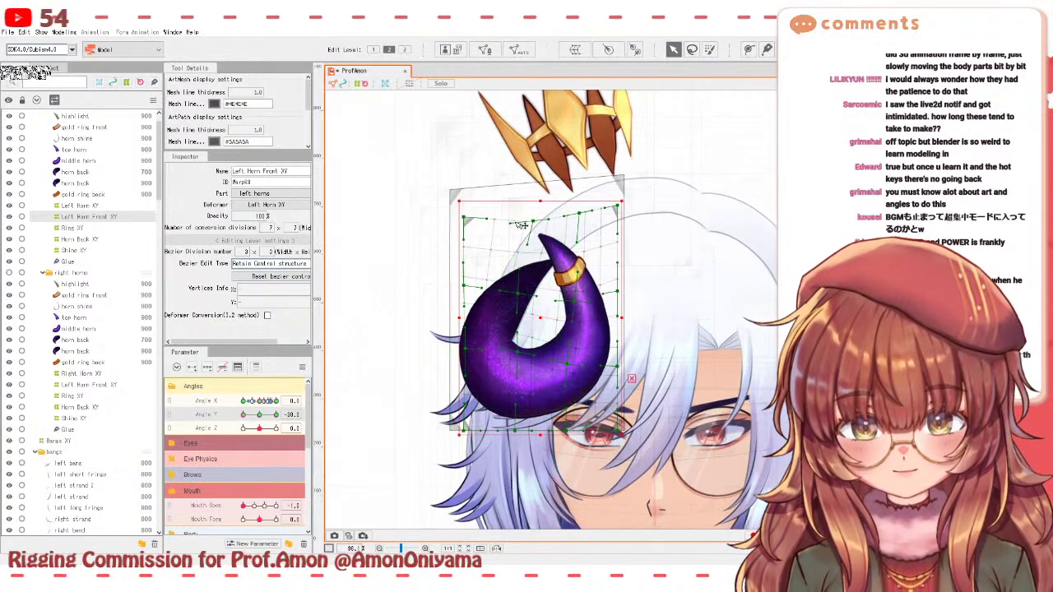
pyautogui.moveTo(534, 221); pyautogui.dragTo(554, 219)
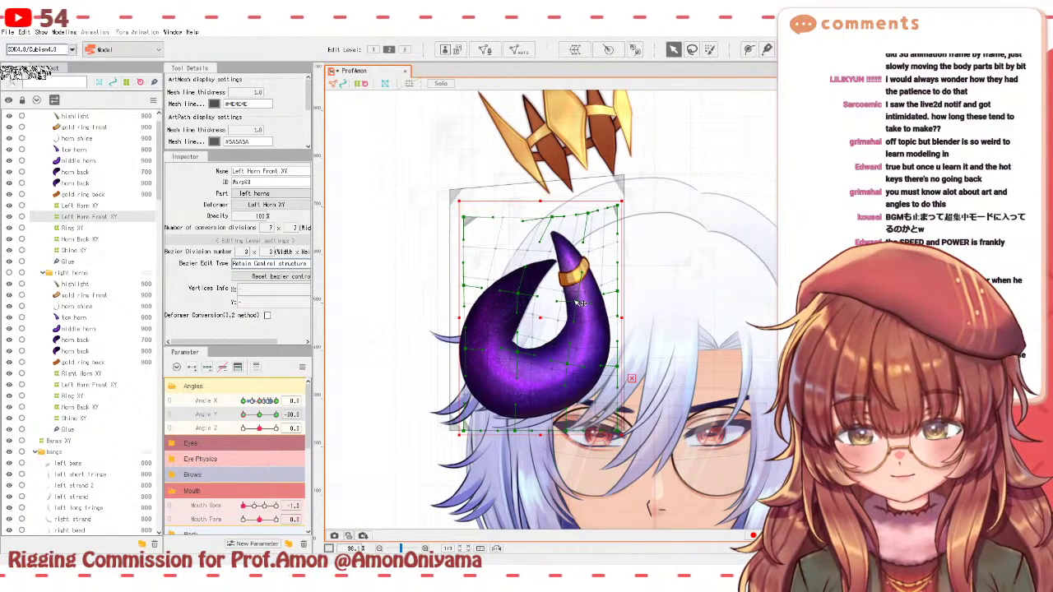
pyautogui.moveTo(244, 415)
pyautogui.mouseDown()
pyautogui.moveTo(257, 413)
pyautogui.moveTo(242, 414)
pyautogui.mouseUp()
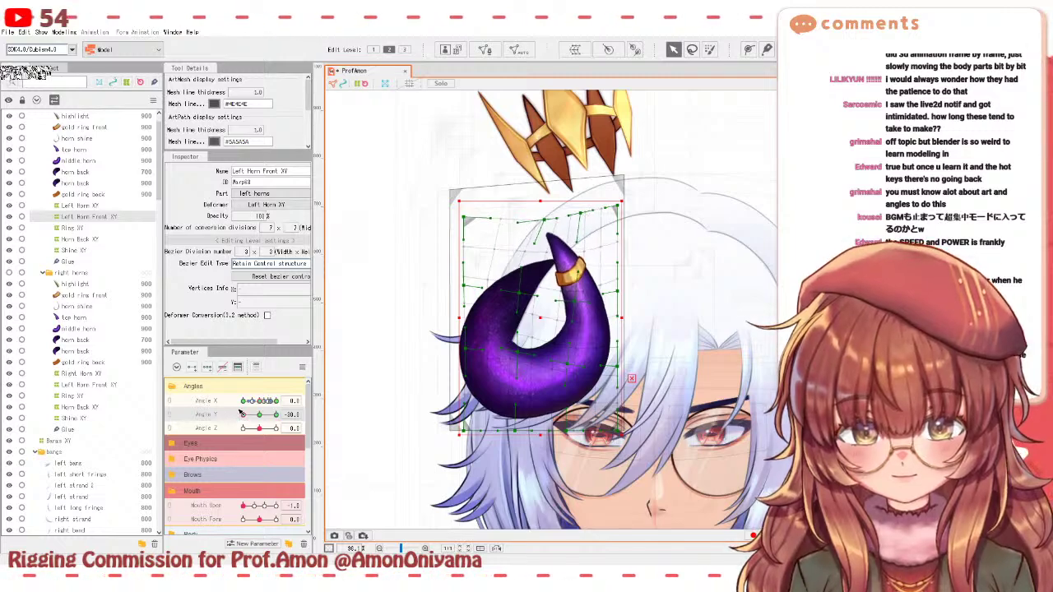
pyautogui.hotkey('ctrl', 'z')
pyautogui.hotkey('ctrl', 'z')
pyautogui.hotkey('ctrl', 'z')
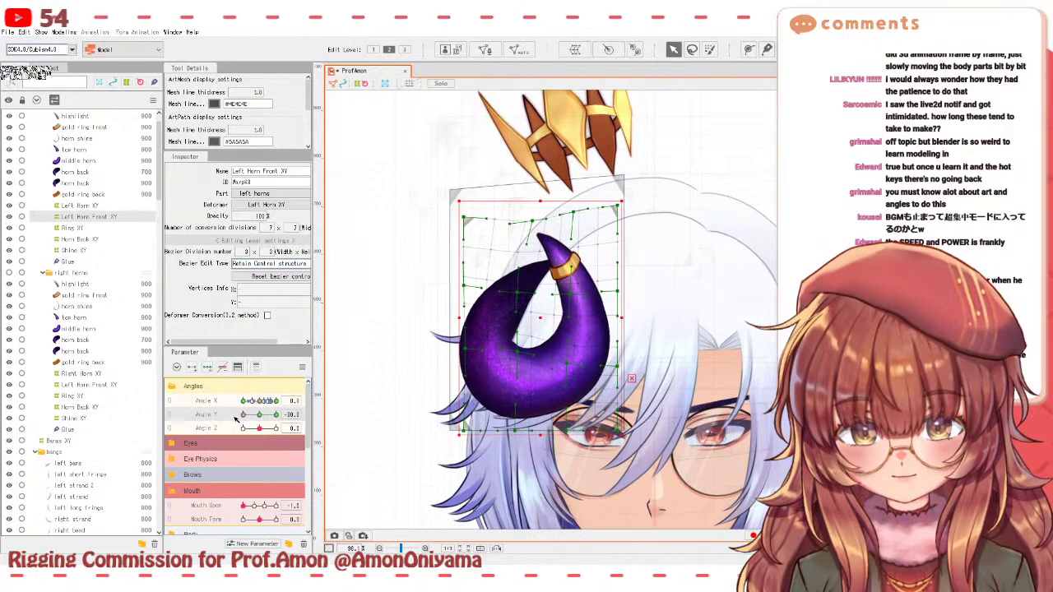
pyautogui.hotkey('ctrl', 'z')
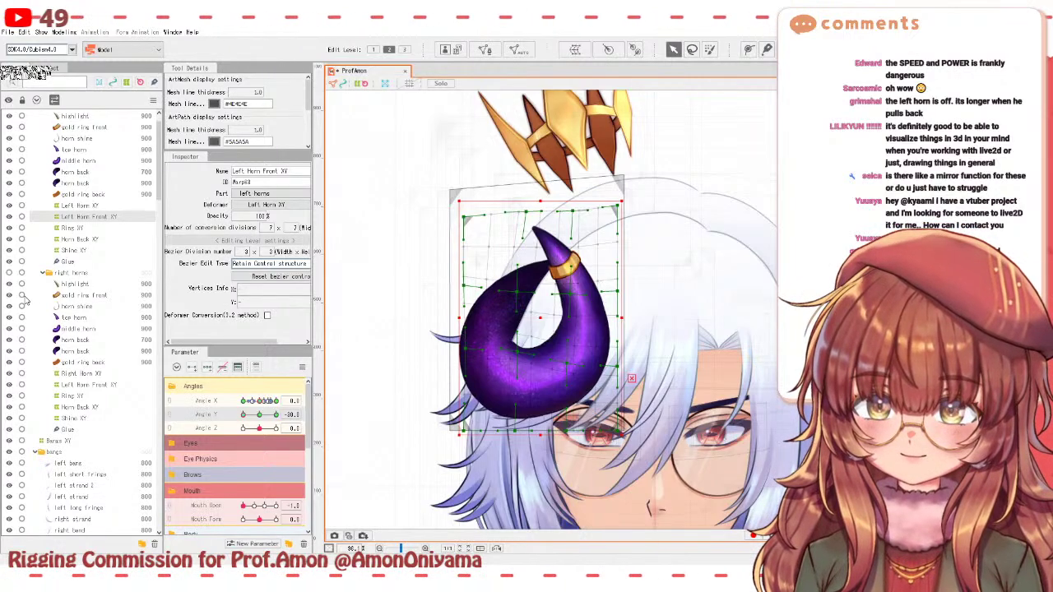
# - At Angle Y -30, brush-select the upper points of Left Horn Front XY, rotate them slightly clockwise and shift the horn tip toward the face
pyautogui.moveTo(261, 401); pyautogui.dragTo(232, 428)
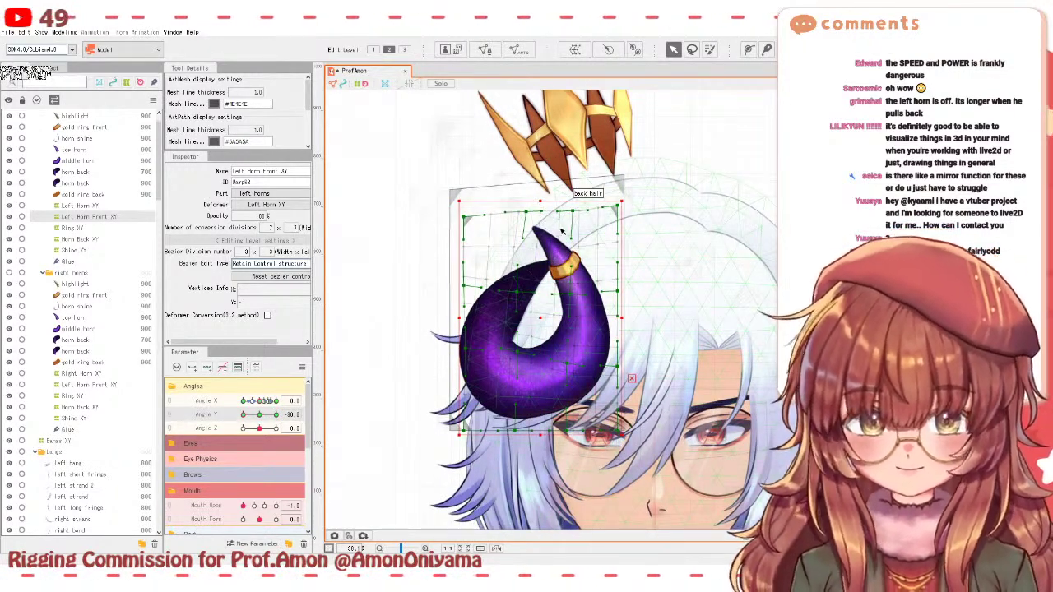
pyautogui.scroll(2, 550, 223)
pyautogui.press('b')
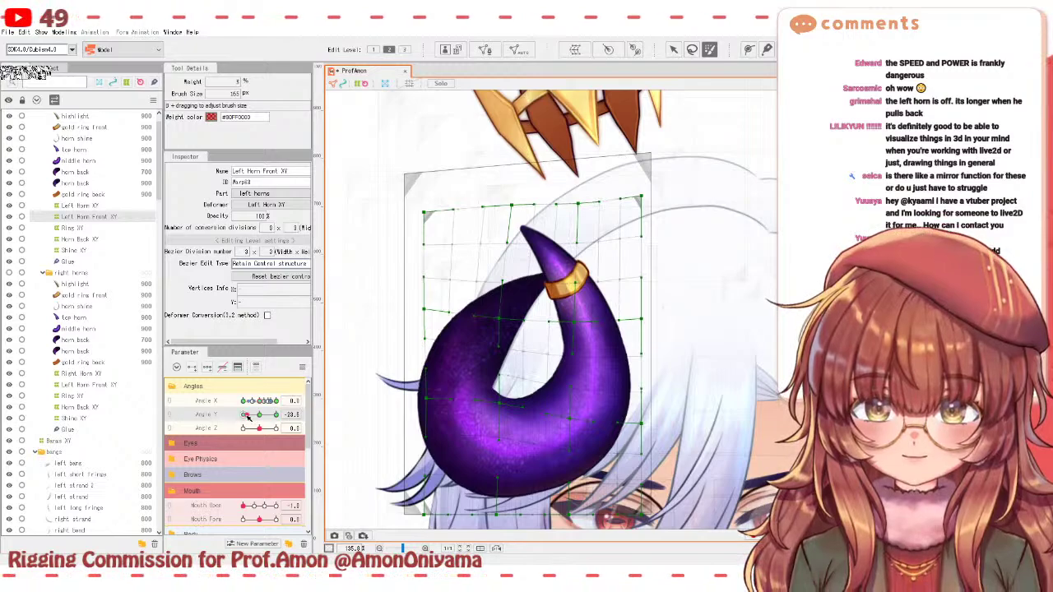
pyautogui.moveTo(259, 414)
pyautogui.mouseDown()
pyautogui.moveTo(275, 415)
pyautogui.moveTo(243, 415)
pyautogui.mouseUp()
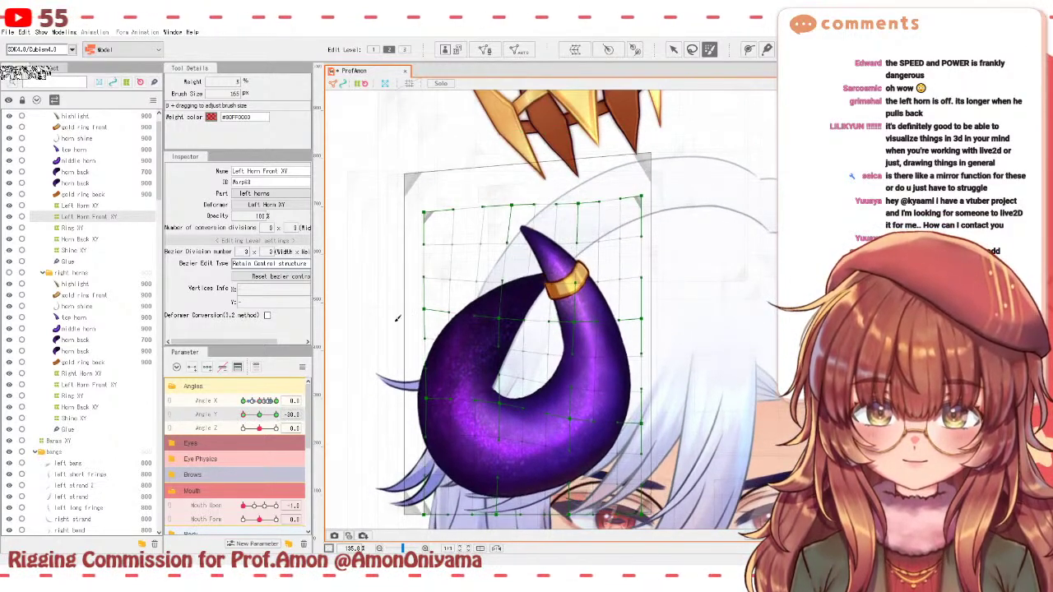
pyautogui.moveTo(558, 203)
pyautogui.mouseDown()
pyautogui.moveTo(543, 204)
pyautogui.moveTo(535, 188)
pyautogui.moveTo(543, 198)
pyautogui.moveTo(564, 183)
pyautogui.moveTo(548, 178)
pyautogui.moveTo(560, 182)
pyautogui.mouseUp()
pyautogui.press('v')
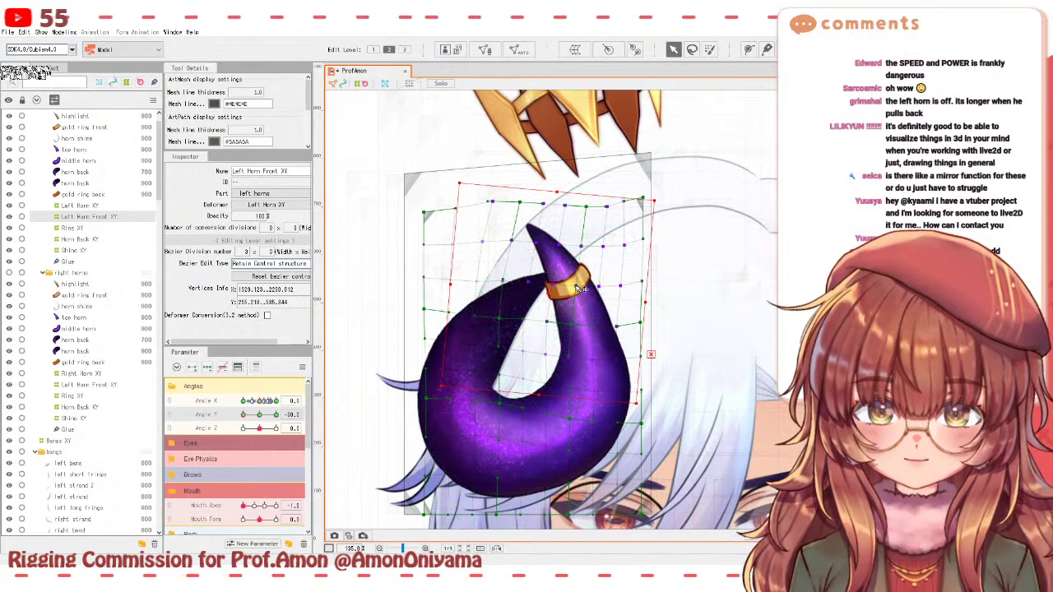
pyautogui.moveTo(551, 297); pyautogui.dragTo(557, 296)
# - At Angle Y 30, scale the selected tip points slightly narrower and upward, and fine-tune the tip's tilt at Angle Y -30
pyautogui.moveTo(243, 417); pyautogui.dragTo(259, 416)
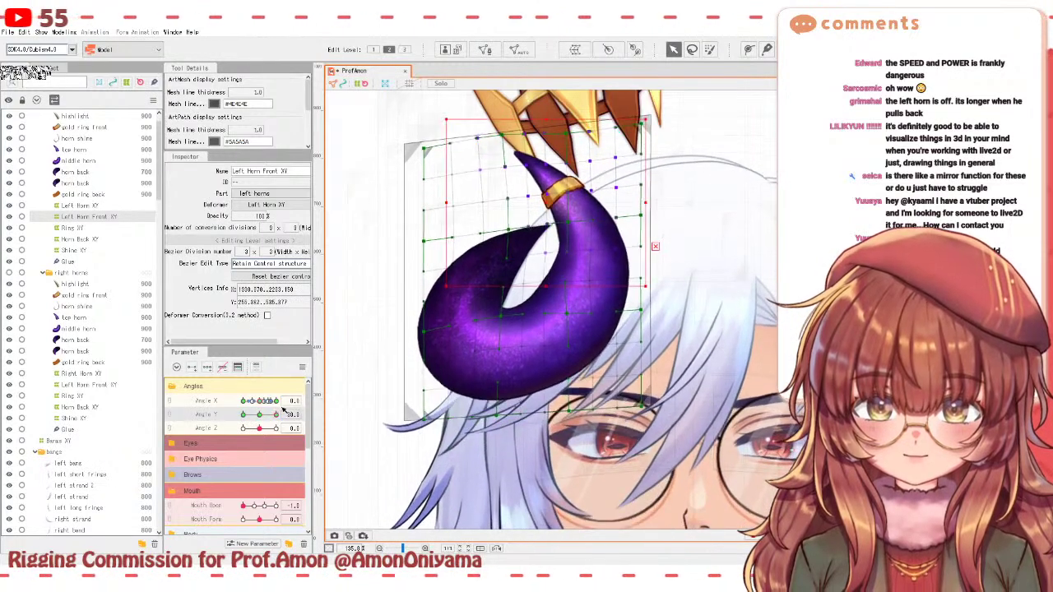
pyautogui.moveTo(446, 120); pyautogui.dragTo(453, 115)
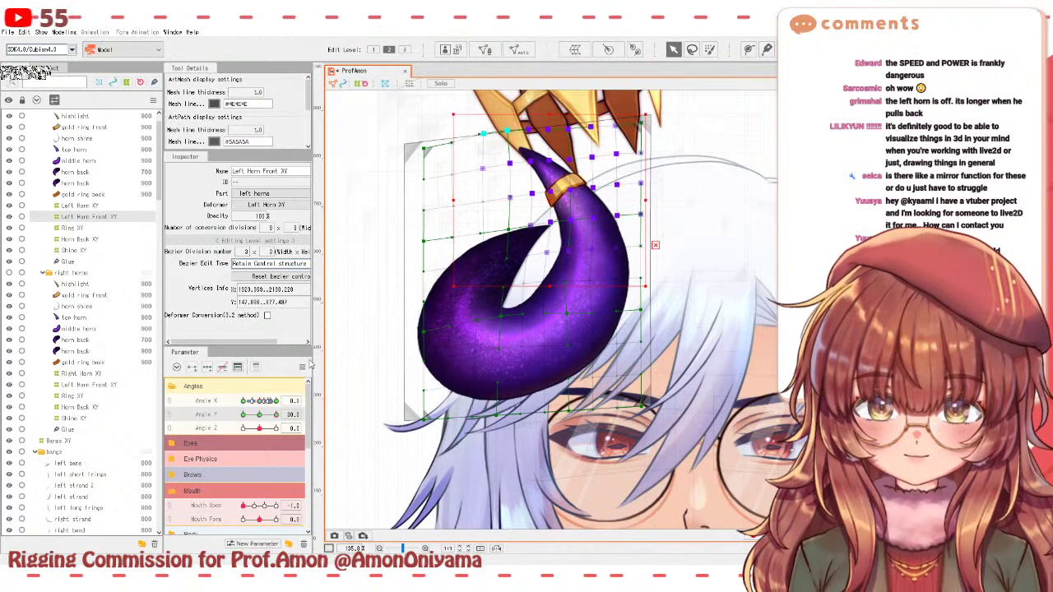
pyautogui.moveTo(276, 417); pyautogui.dragTo(243, 414)
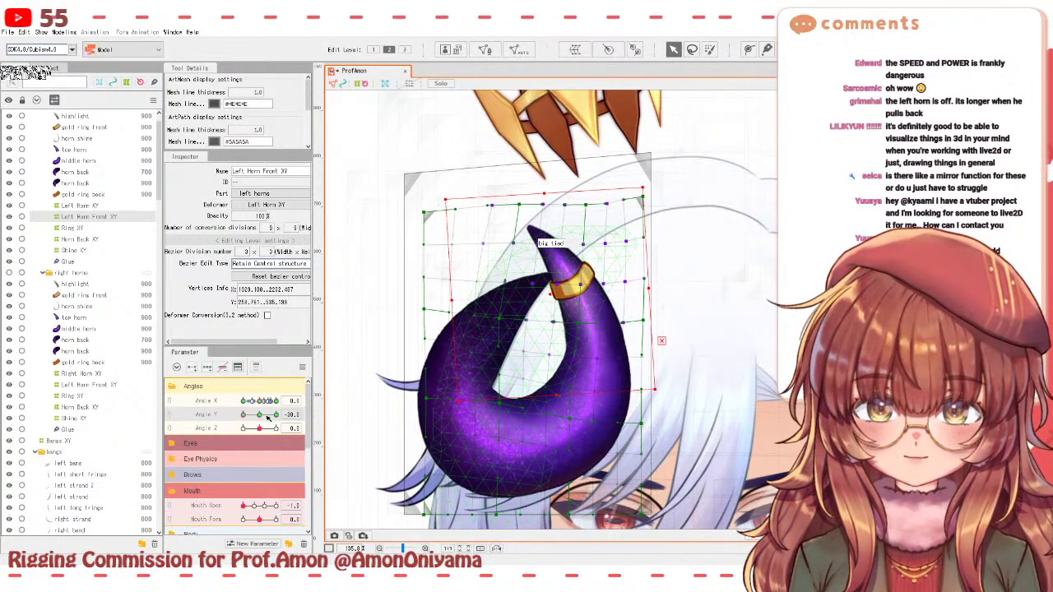
pyautogui.moveTo(244, 414)
pyautogui.mouseDown()
pyautogui.moveTo(261, 414)
pyautogui.moveTo(248, 416)
pyautogui.moveTo(266, 401)
pyautogui.moveTo(243, 414)
pyautogui.mouseUp()
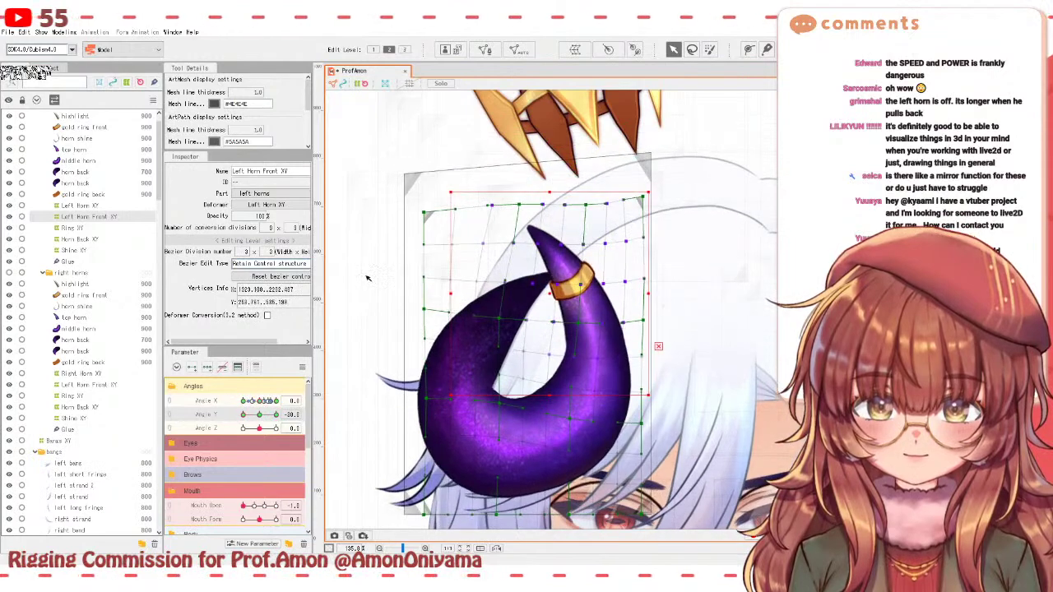
# - Extend the brush selection down the horn's face-side half, rotate it slightly clockwise and nudge it toward the face at Angle Y -30
pyautogui.click(709, 49)
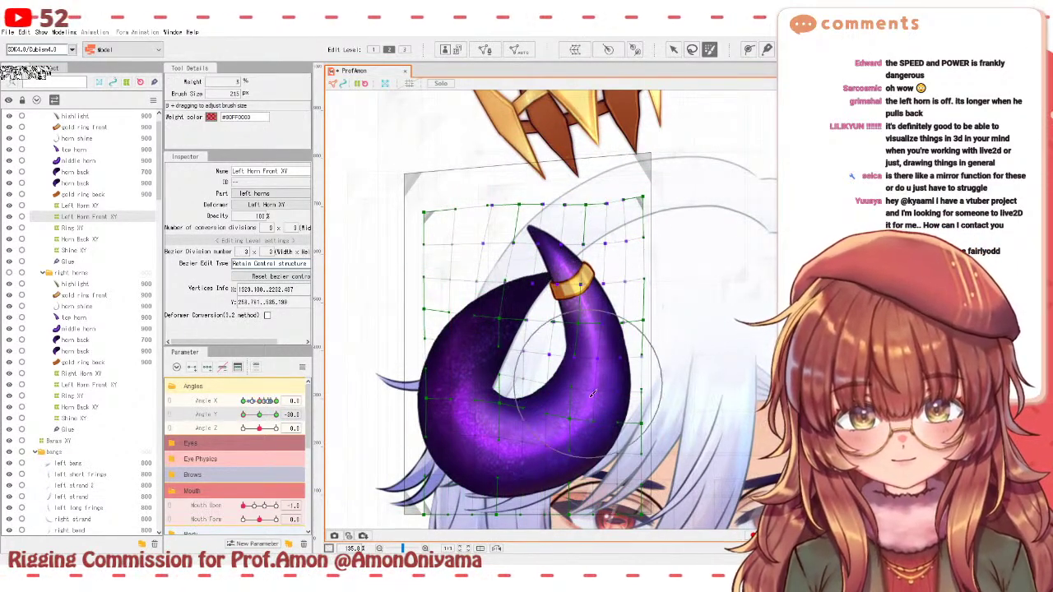
pyautogui.click(673, 49)
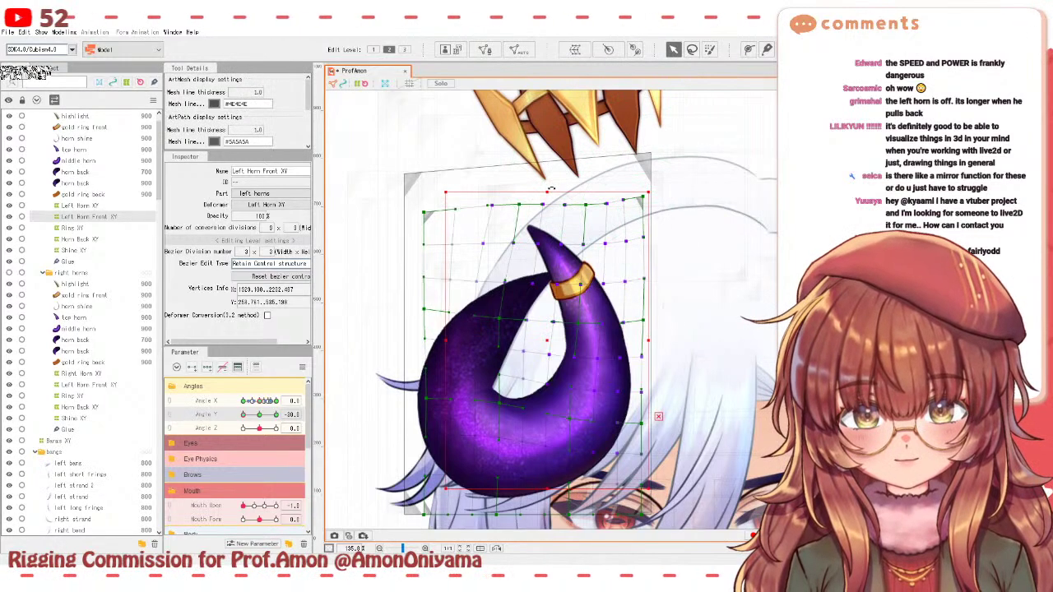
pyautogui.hotkey('ctrl', 'a')
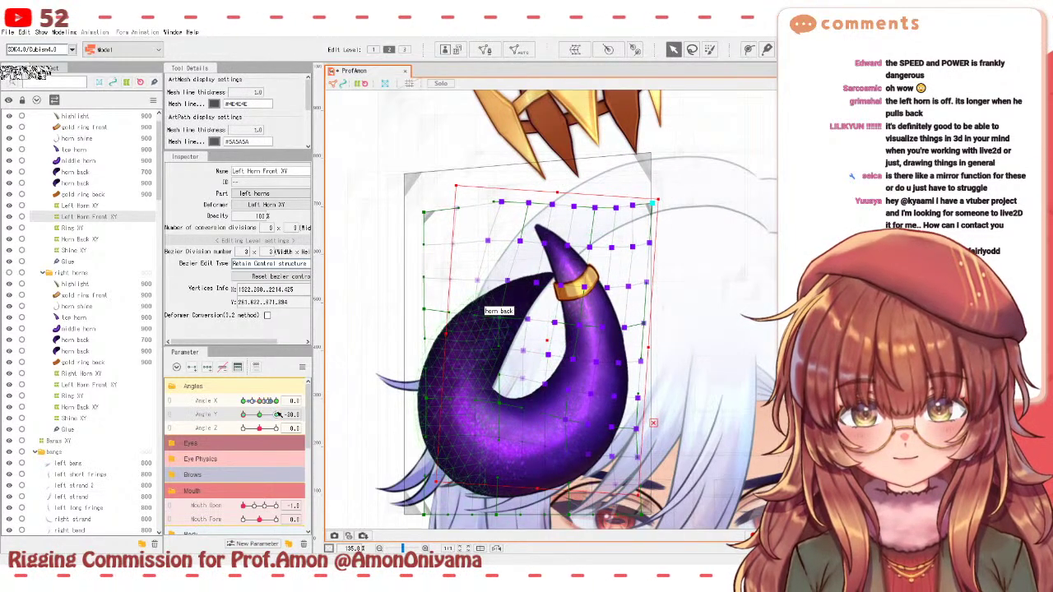
pyautogui.moveTo(243, 416)
pyautogui.mouseDown()
pyautogui.moveTo(275, 415)
pyautogui.moveTo(241, 417)
pyautogui.mouseUp()
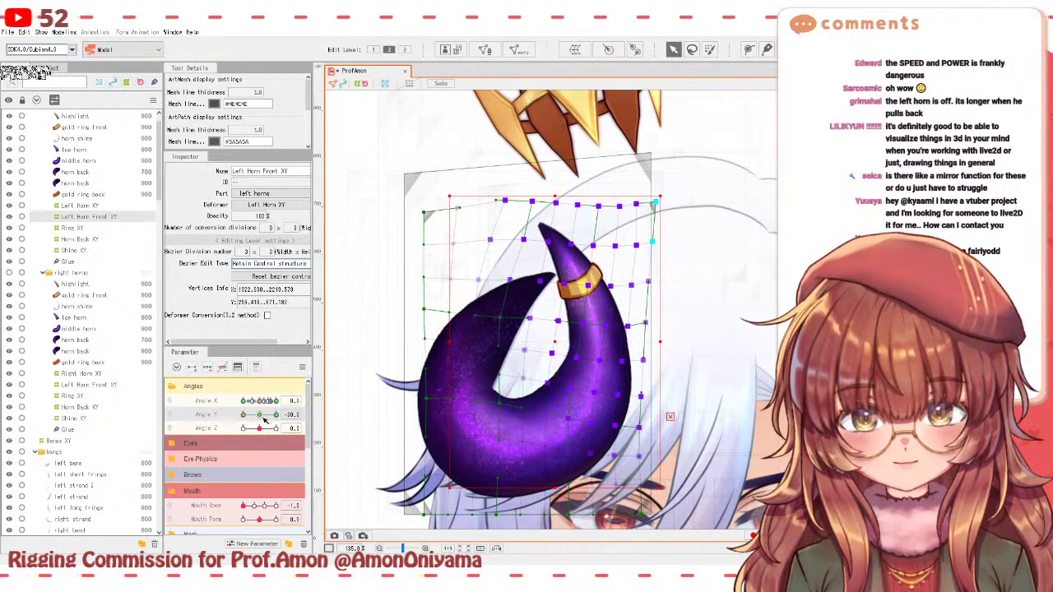
pyautogui.moveTo(246, 417)
pyautogui.mouseDown()
pyautogui.moveTo(264, 416)
pyautogui.moveTo(234, 419)
pyautogui.mouseUp()
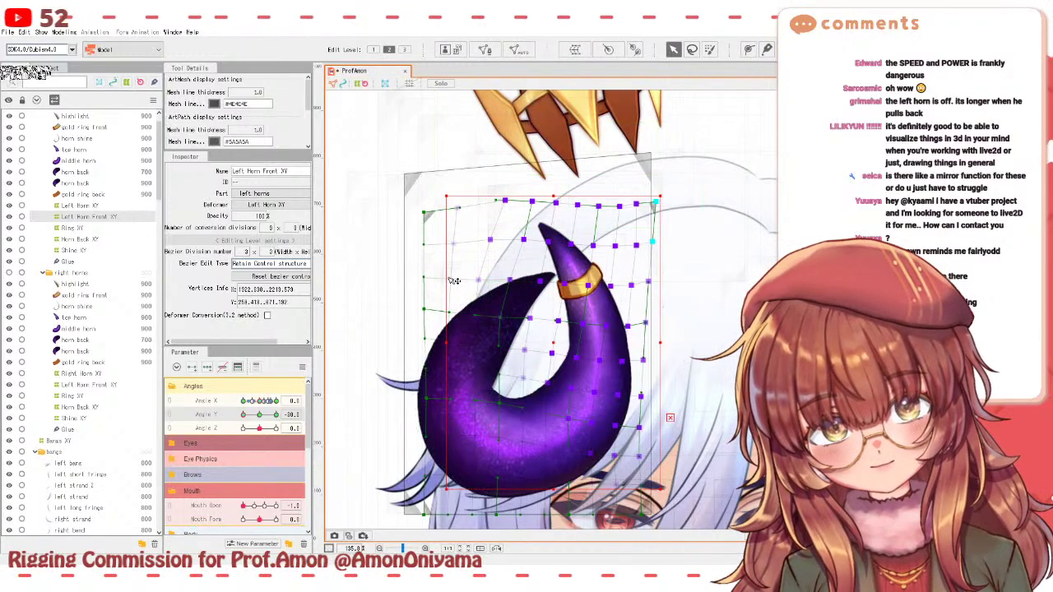
# - Preview the reshaped left horn across Angle Y, both with its deformer shown and with nothing selected against the whole face
pyautogui.click(81, 207)
pyautogui.click(82, 217)
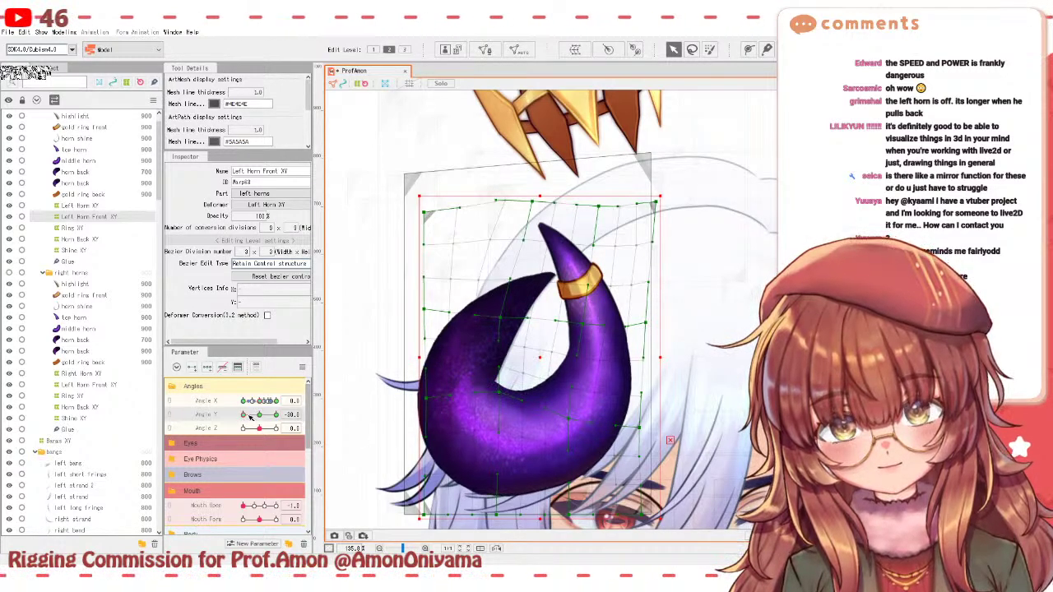
pyautogui.moveTo(251, 417)
pyautogui.mouseDown()
pyautogui.moveTo(267, 414)
pyautogui.moveTo(239, 414)
pyautogui.moveTo(277, 413)
pyautogui.moveTo(236, 416)
pyautogui.mouseUp()
pyautogui.scroll(-3, 463, 415)
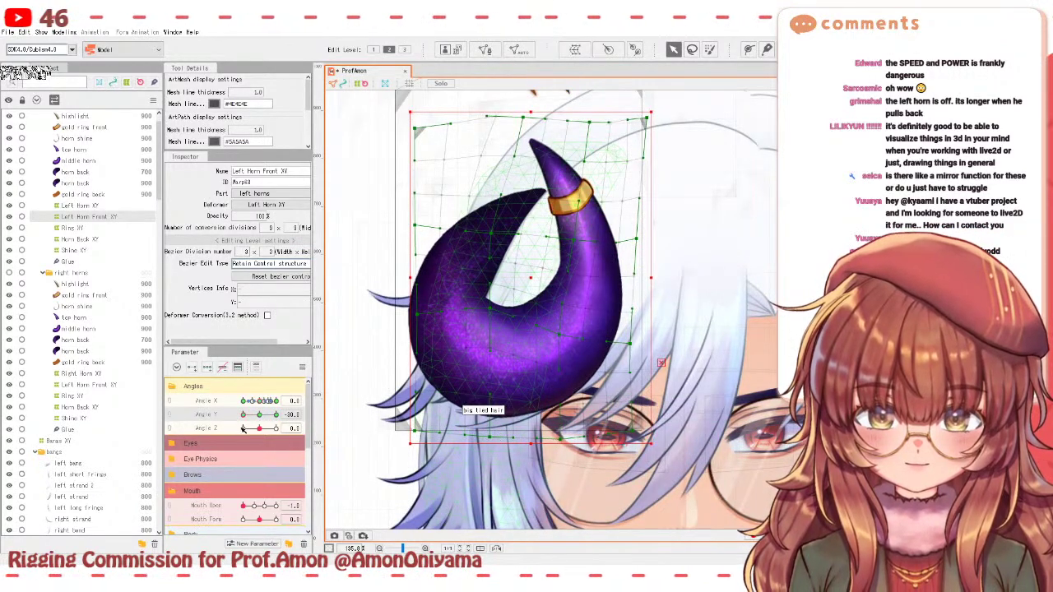
pyautogui.moveTo(242, 415)
pyautogui.mouseDown()
pyautogui.moveTo(269, 415)
pyautogui.moveTo(243, 414)
pyautogui.moveTo(259, 415)
pyautogui.mouseUp()
pyautogui.scroll(-3, 646, 101)
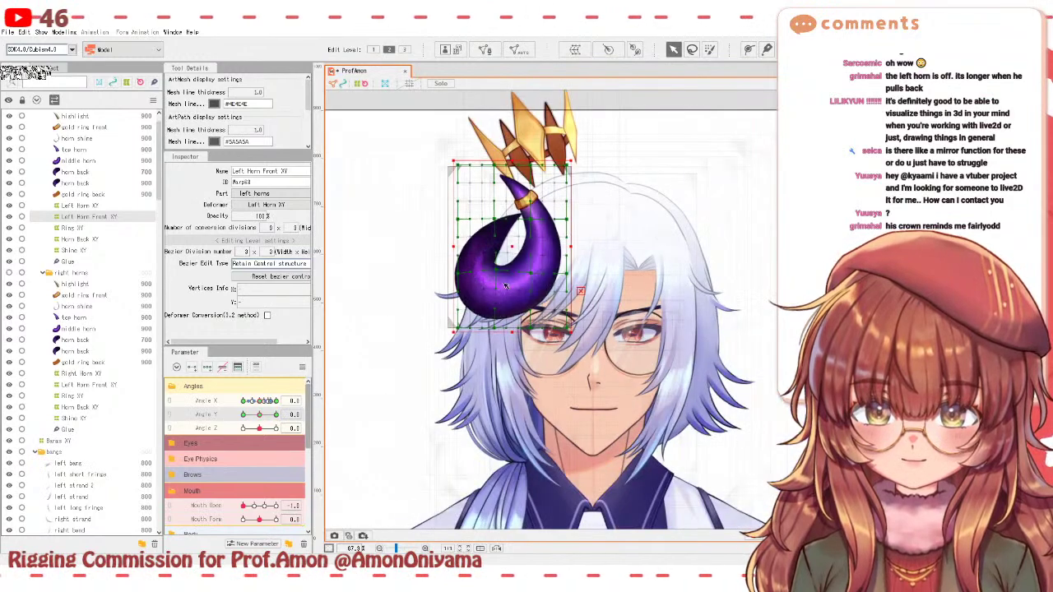
pyautogui.click(647, 101)
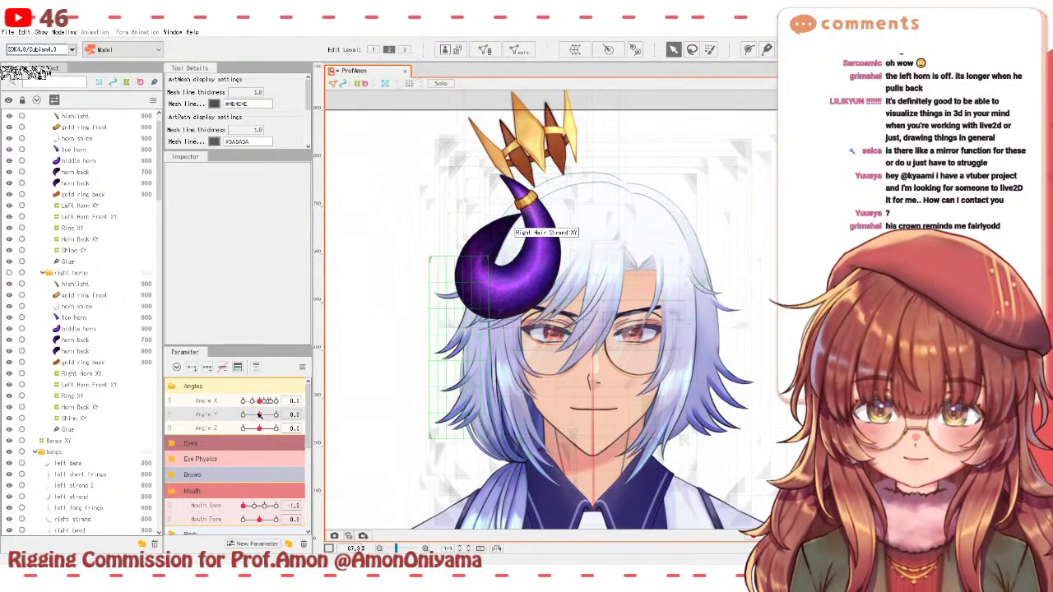
pyautogui.moveTo(259, 415); pyautogui.dragTo(241, 427)
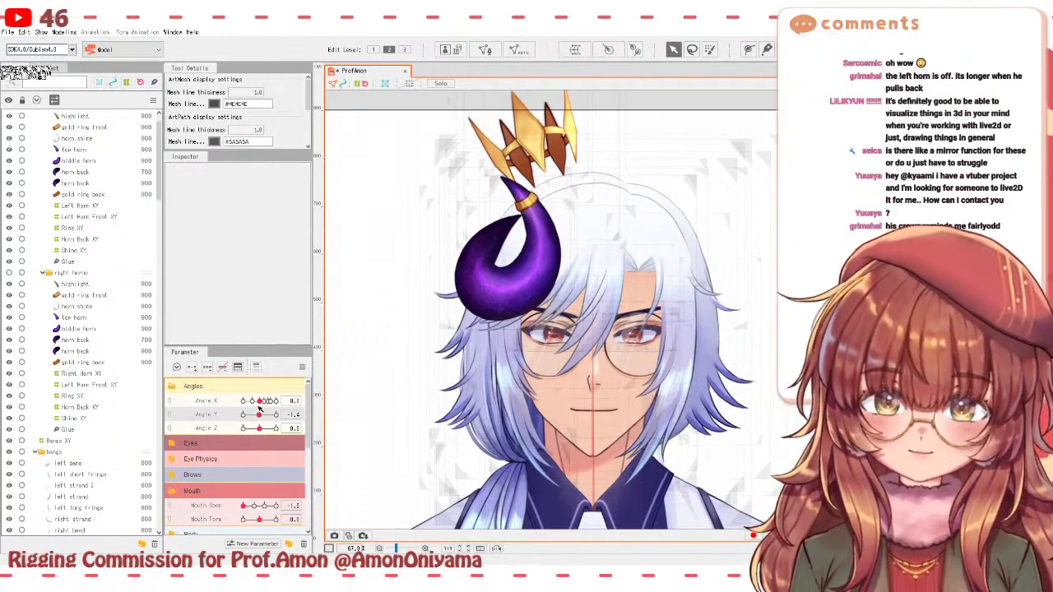
pyautogui.moveTo(243, 413); pyautogui.dragTo(269, 401)
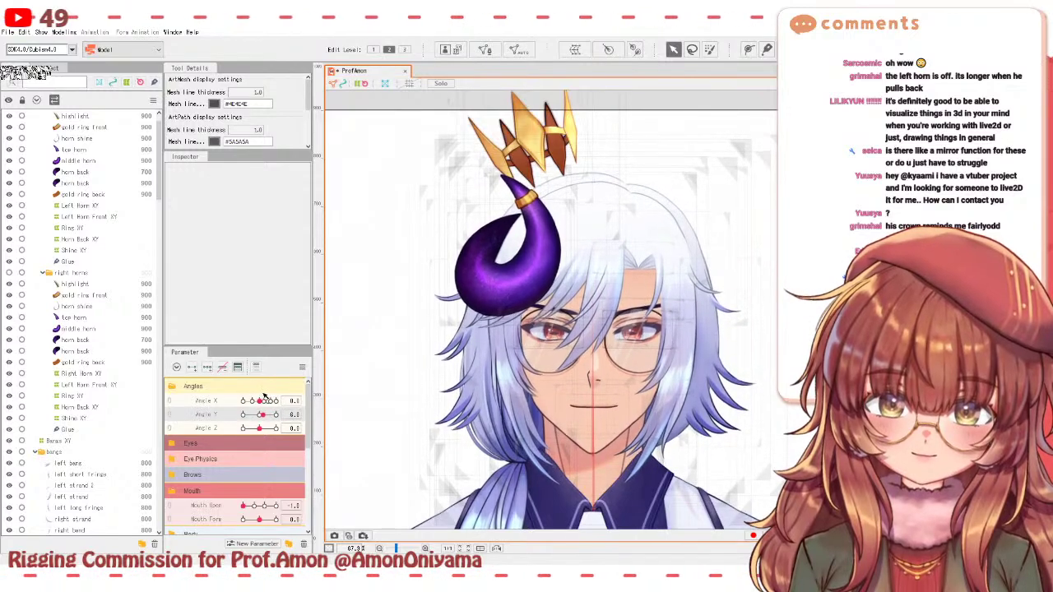
pyautogui.moveTo(272, 393)
pyautogui.mouseDown()
pyautogui.moveTo(232, 392)
pyautogui.moveTo(283, 386)
pyautogui.mouseUp()
# - At Angle Y 30, brush-select the tip points of Left Horn Front XY and stretch them slightly upward and outward from the face
pyautogui.click(89, 216)
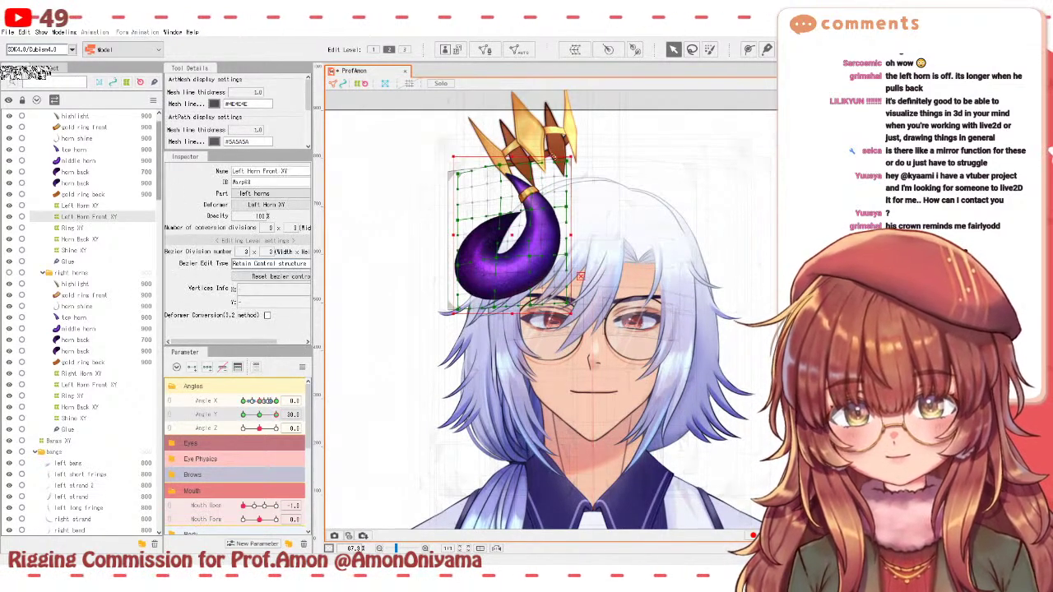
pyautogui.scroll(3, 530, 163)
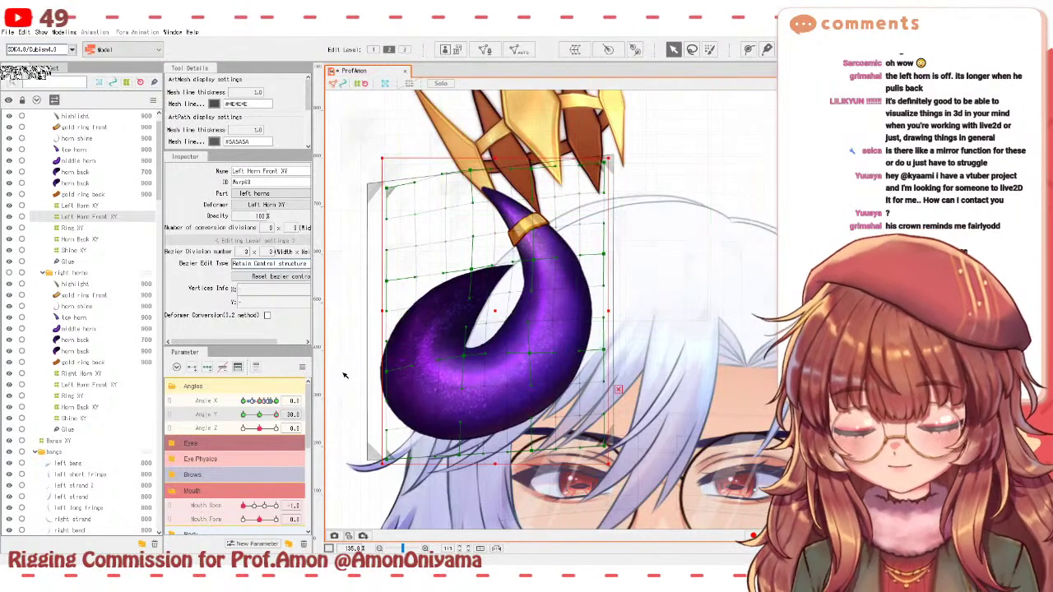
pyautogui.press('b')
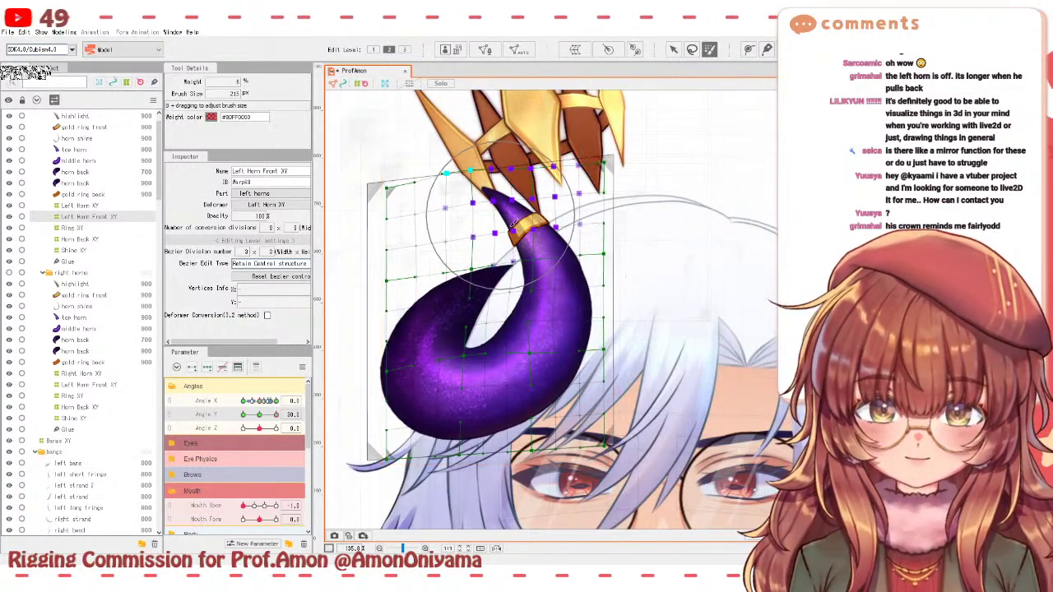
pyautogui.click(673, 49)
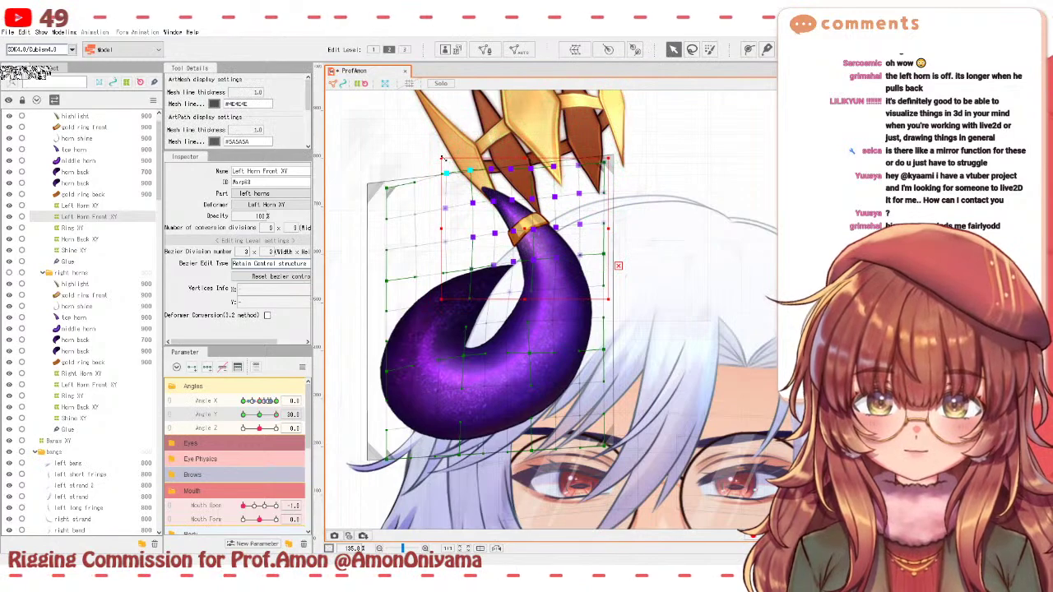
pyautogui.moveTo(438, 157); pyautogui.dragTo(435, 151)
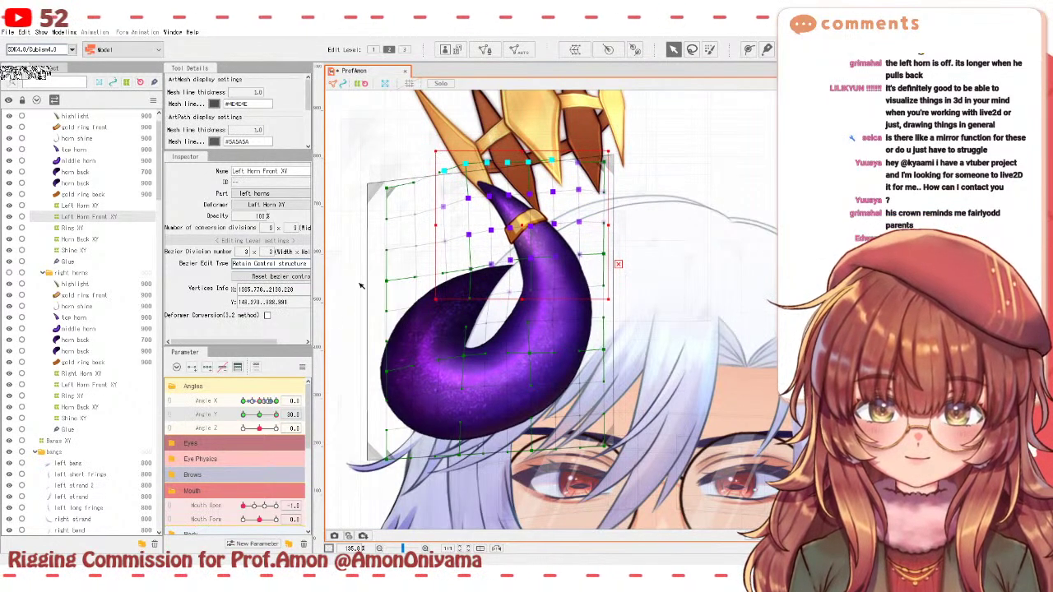
# - At Angle Y -30, rotate the selected horn-tip points slightly counterclockwise, shift them outward and check the motion across Angle Y
pyautogui.moveTo(275, 415); pyautogui.dragTo(244, 414)
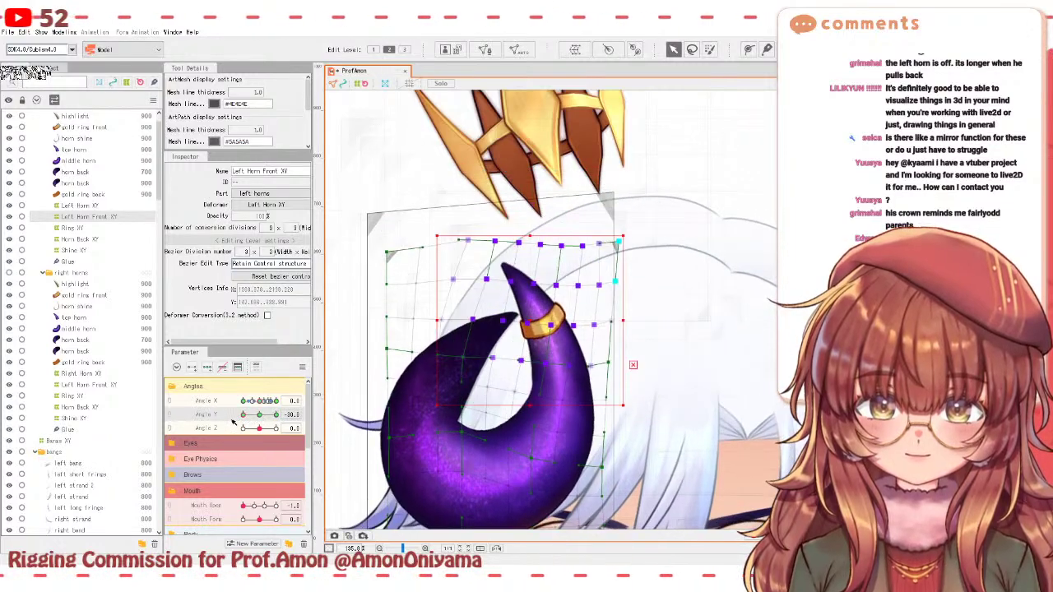
pyautogui.moveTo(536, 233); pyautogui.dragTo(525, 240)
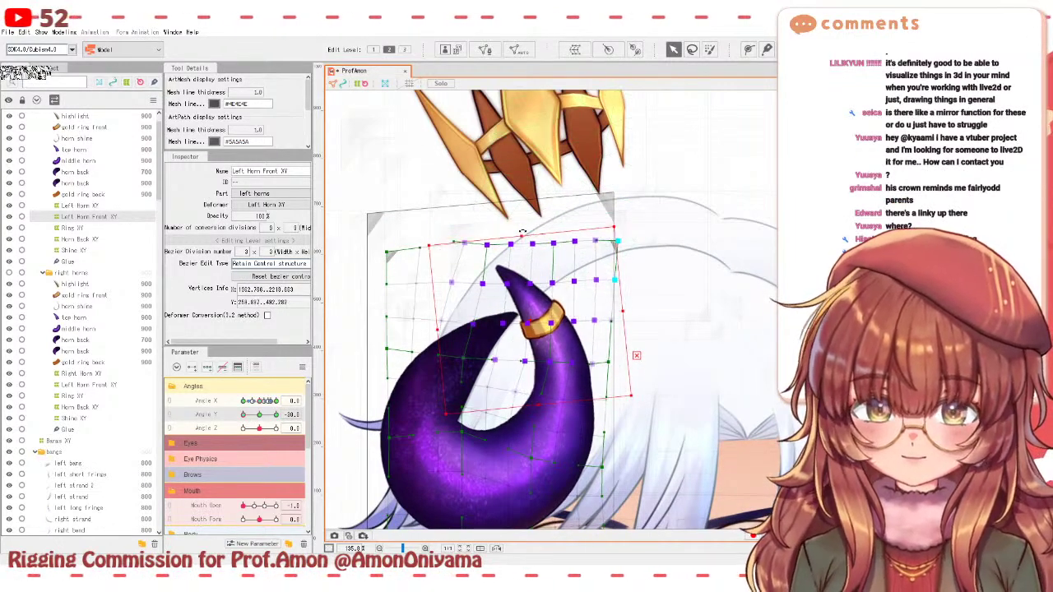
pyautogui.moveTo(534, 323); pyautogui.dragTo(532, 323)
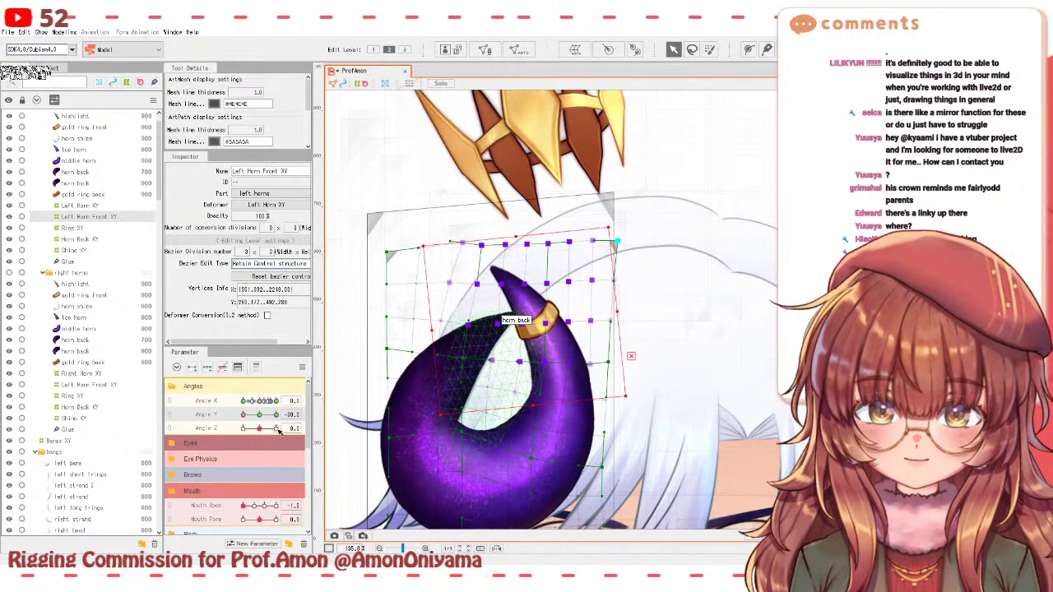
pyautogui.moveTo(244, 414)
pyautogui.mouseDown()
pyautogui.moveTo(278, 414)
pyautogui.moveTo(244, 413)
pyautogui.mouseUp()
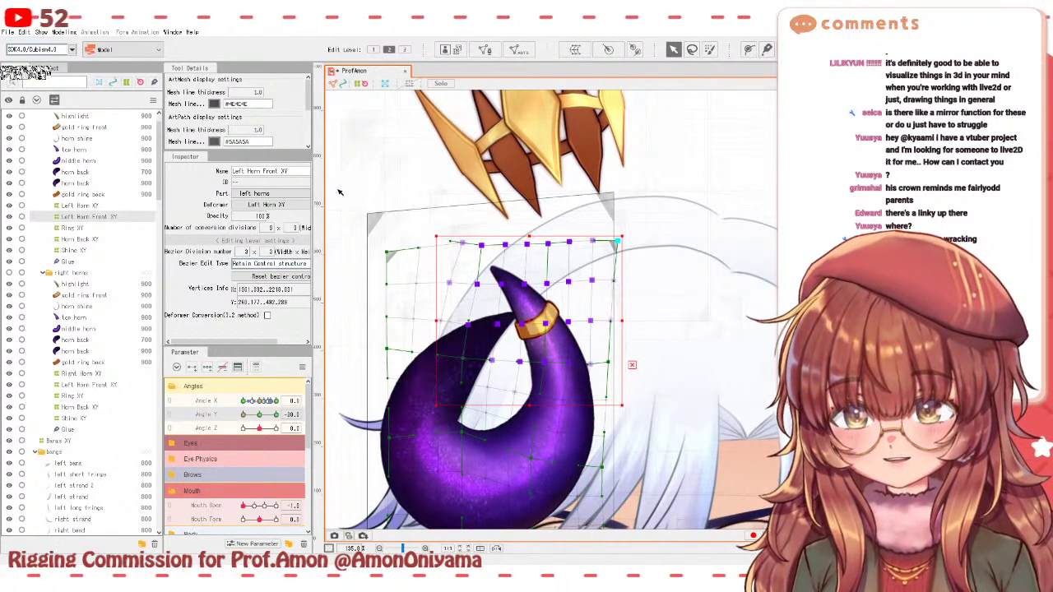
# - Preview the left horn's vertical motion across Angle Y against the whole face, with nothing selected
pyautogui.scroll(-4, 337, 115)
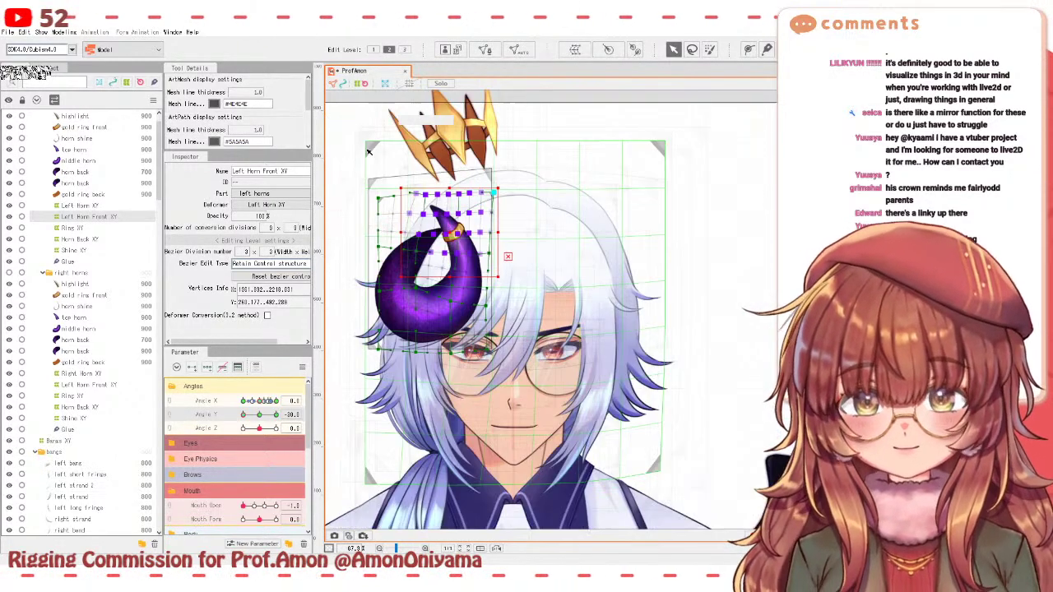
pyautogui.moveTo(492, 90); pyautogui.dragTo(574, 172)
pyautogui.click(574, 172)
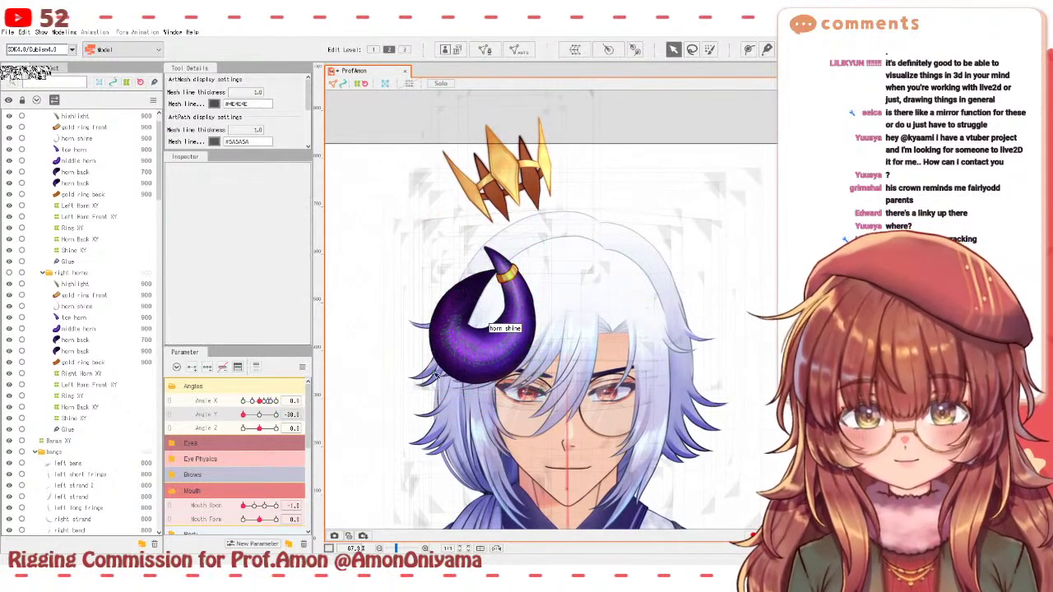
pyautogui.moveTo(248, 418)
pyautogui.mouseDown()
pyautogui.moveTo(280, 400)
pyautogui.moveTo(240, 403)
pyautogui.moveTo(262, 409)
pyautogui.mouseUp()
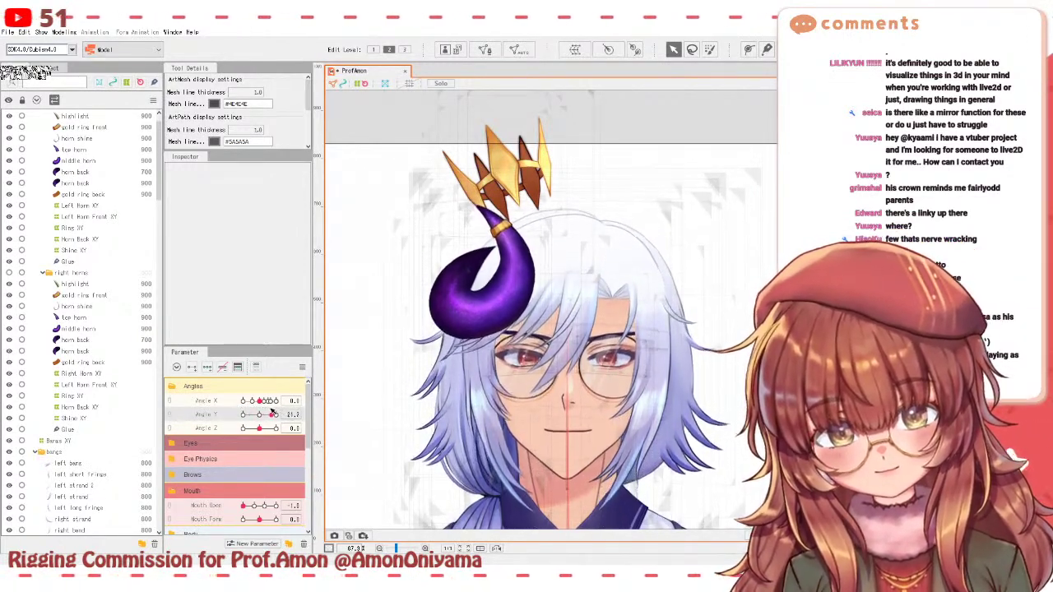
pyautogui.moveTo(272, 412); pyautogui.dragTo(260, 418)
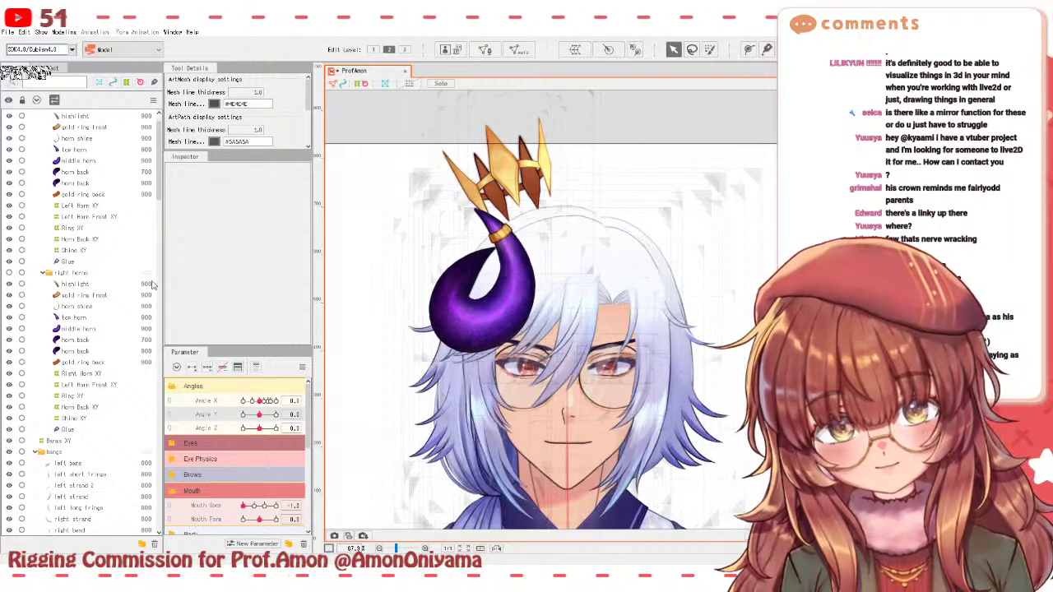
# - At Angle Y 30, brush-select the tip points of Left Horn Front XY, rotate them slightly counterclockwise and nudge them outward
pyautogui.click(447, 217)
pyautogui.scroll(3, 448, 217)
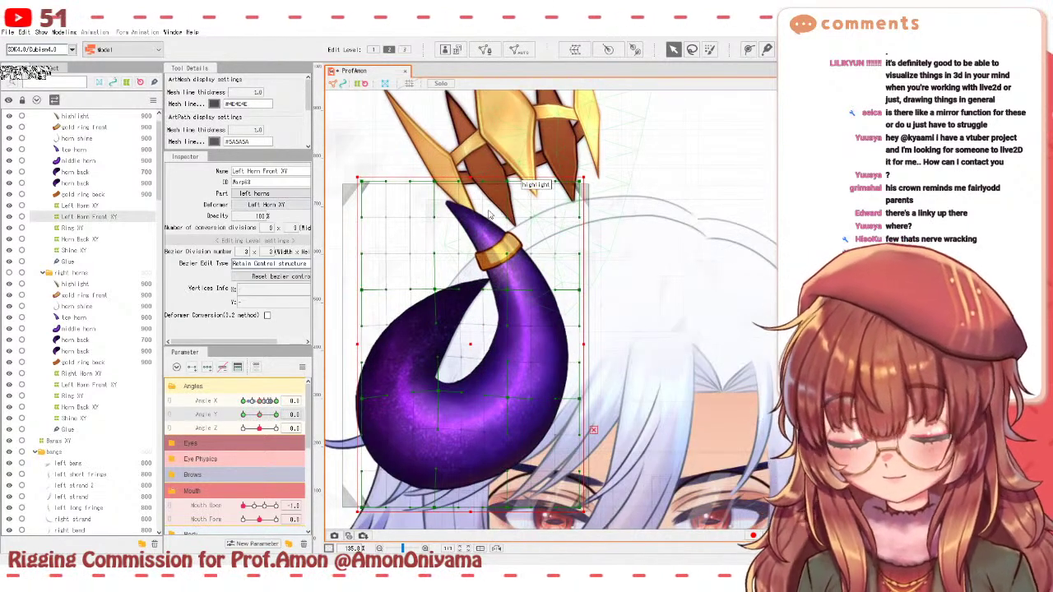
pyautogui.press('b')
pyautogui.moveTo(458, 218); pyautogui.dragTo(527, 239)
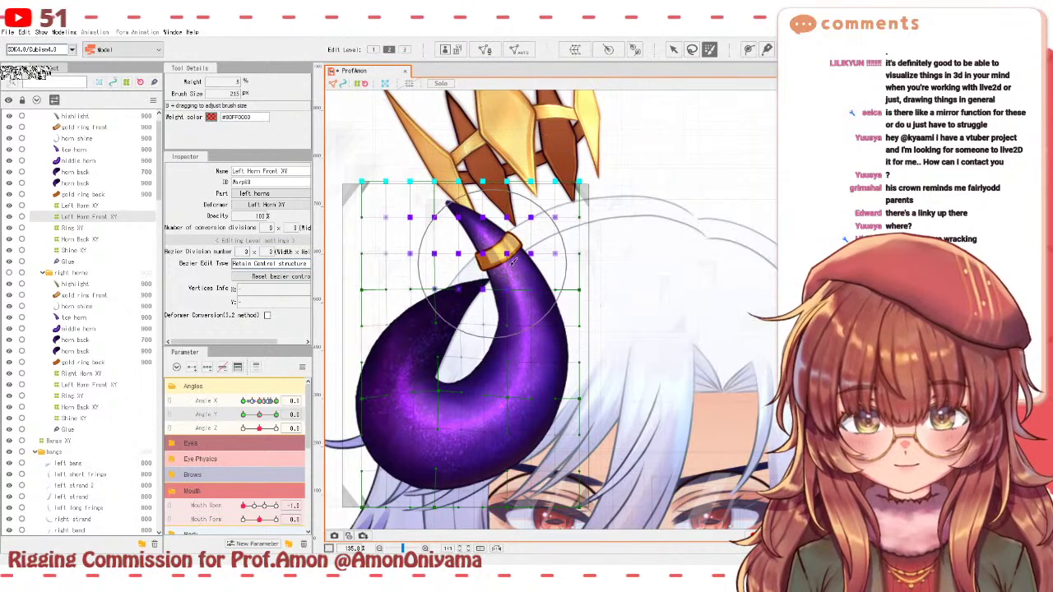
pyautogui.click(673, 49)
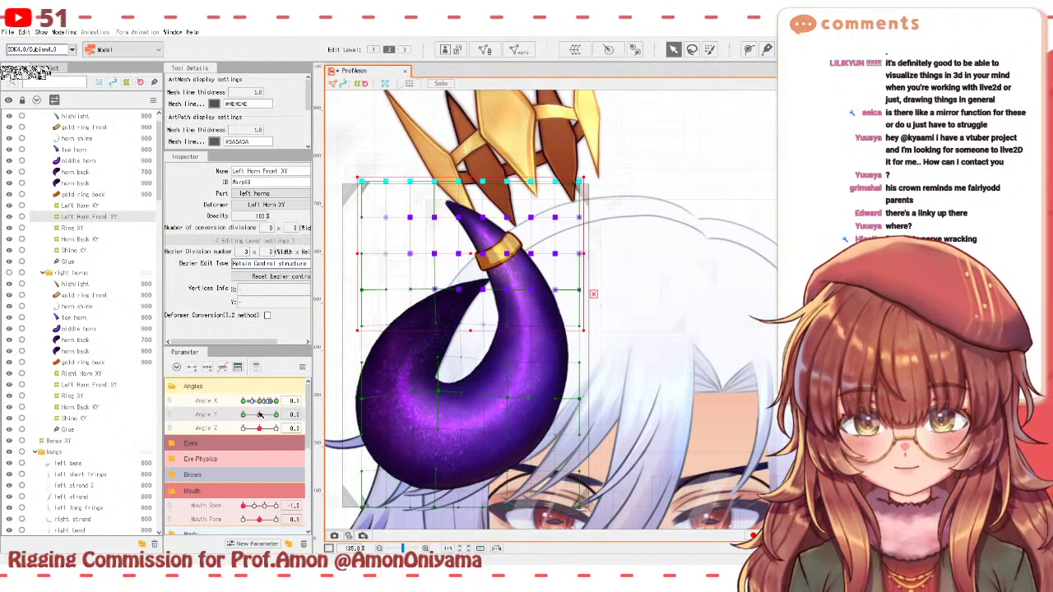
pyautogui.moveTo(260, 415); pyautogui.dragTo(275, 414)
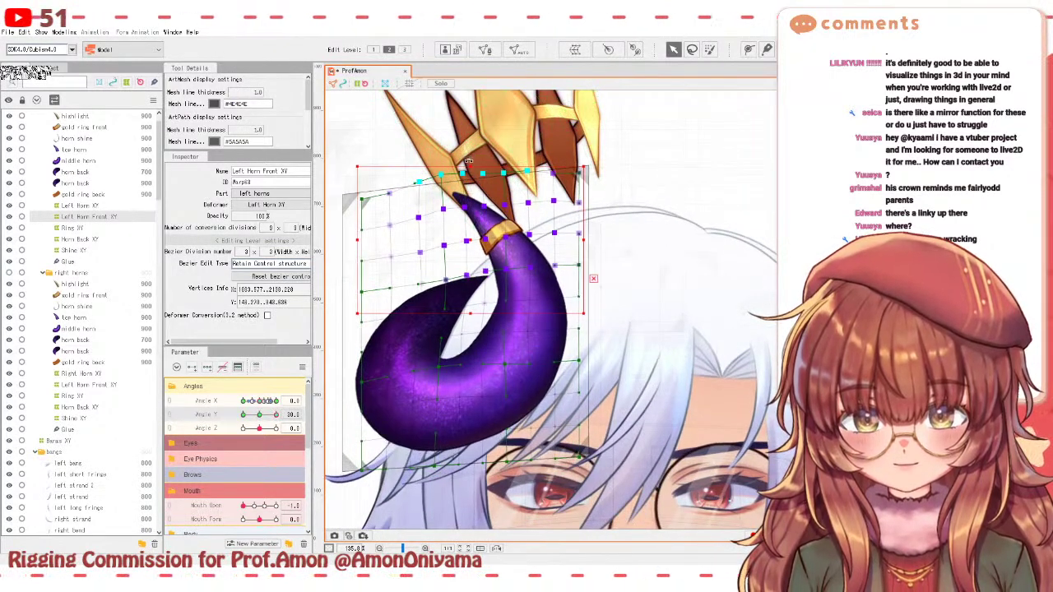
pyautogui.moveTo(469, 161); pyautogui.dragTo(462, 162)
pyautogui.moveTo(470, 242); pyautogui.dragTo(467, 245)
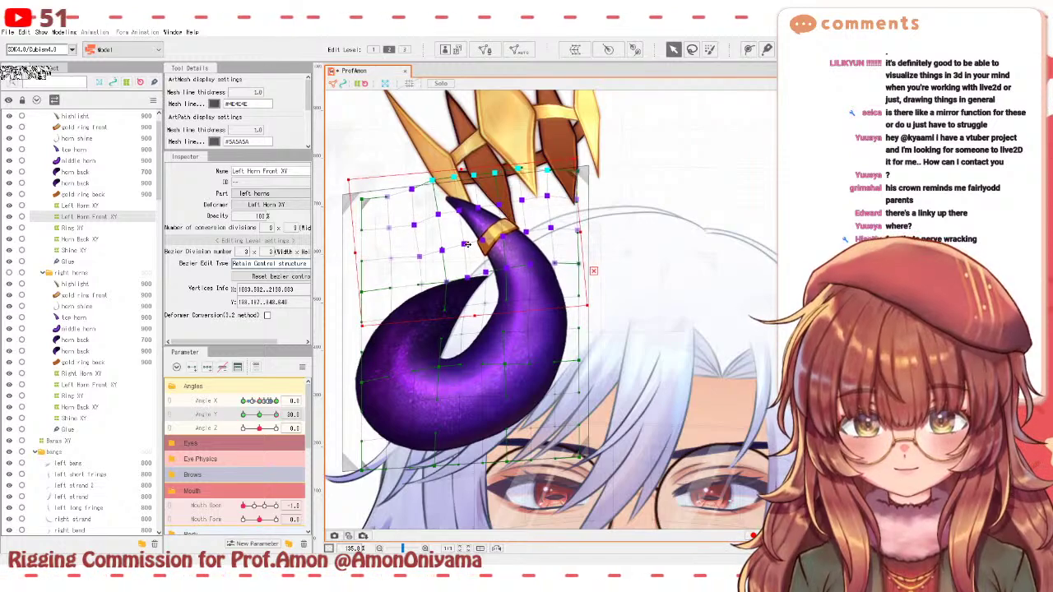
# - Preview the refined left horn on the whole head across Angle Y and Angle X, then return both to 0
pyautogui.moveTo(275, 415)
pyautogui.mouseDown()
pyautogui.moveTo(260, 416)
pyautogui.moveTo(276, 415)
pyautogui.mouseUp()
pyautogui.scroll(-5, 518, 122)
pyautogui.click(519, 121)
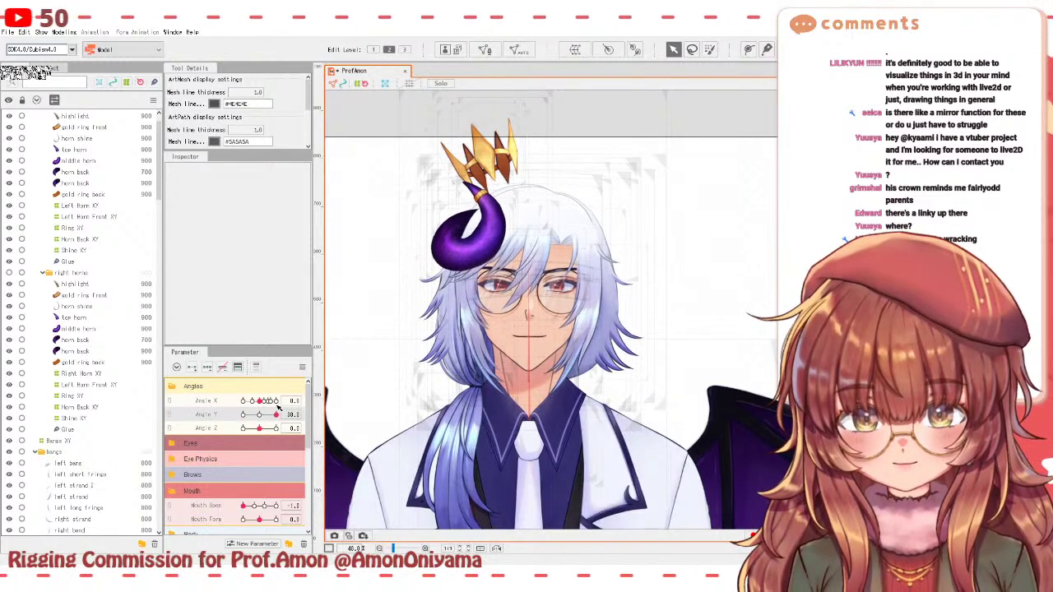
pyautogui.moveTo(276, 405); pyautogui.dragTo(260, 398)
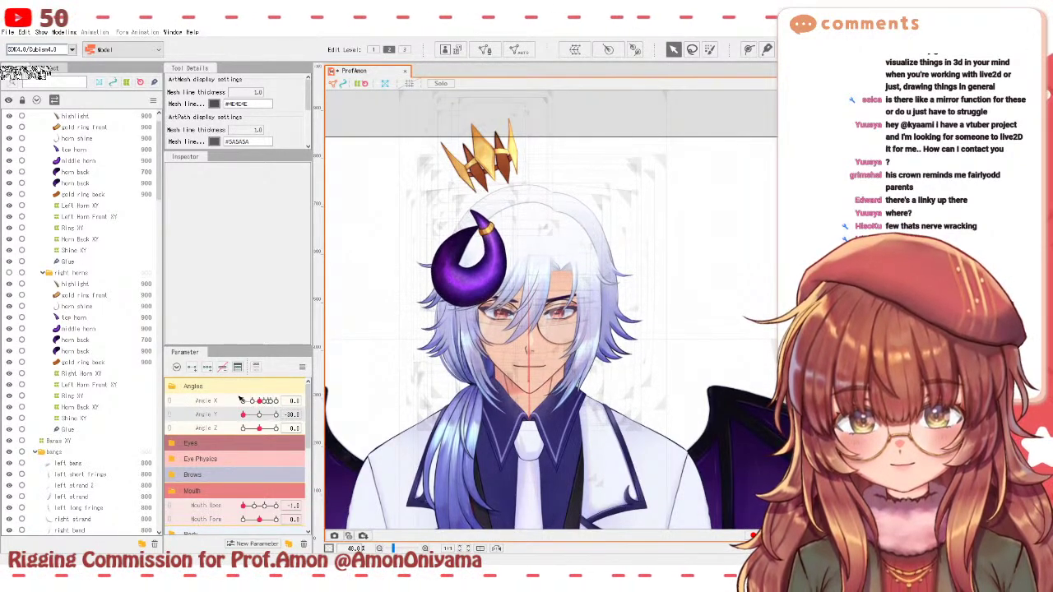
pyautogui.moveTo(241, 399)
pyautogui.mouseDown()
pyautogui.moveTo(286, 397)
pyautogui.moveTo(238, 394)
pyautogui.mouseUp()
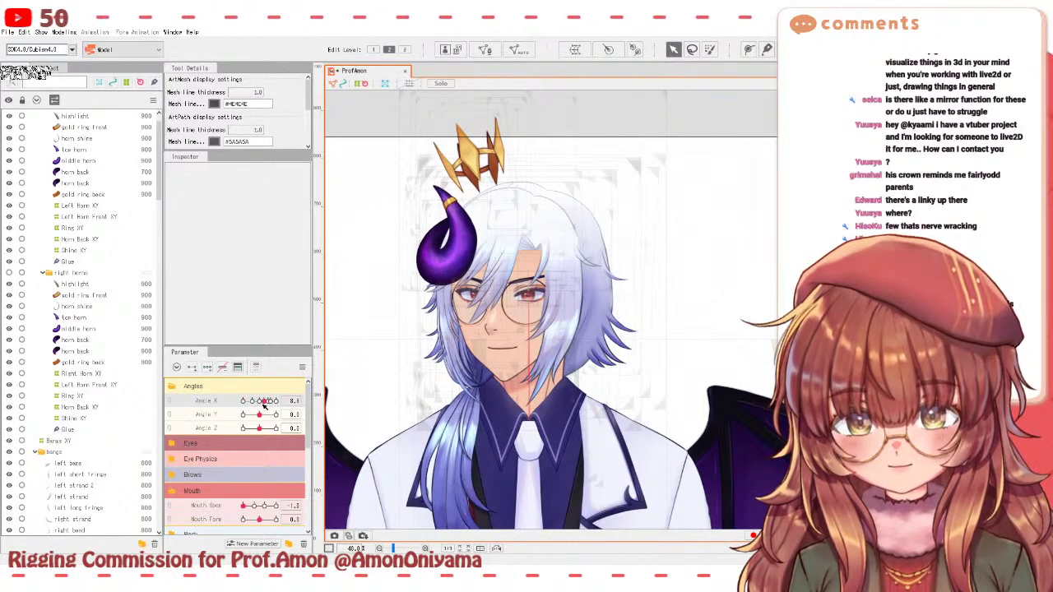
pyautogui.click(264, 401)
pyautogui.click(303, 368)
pyautogui.click(316, 366)
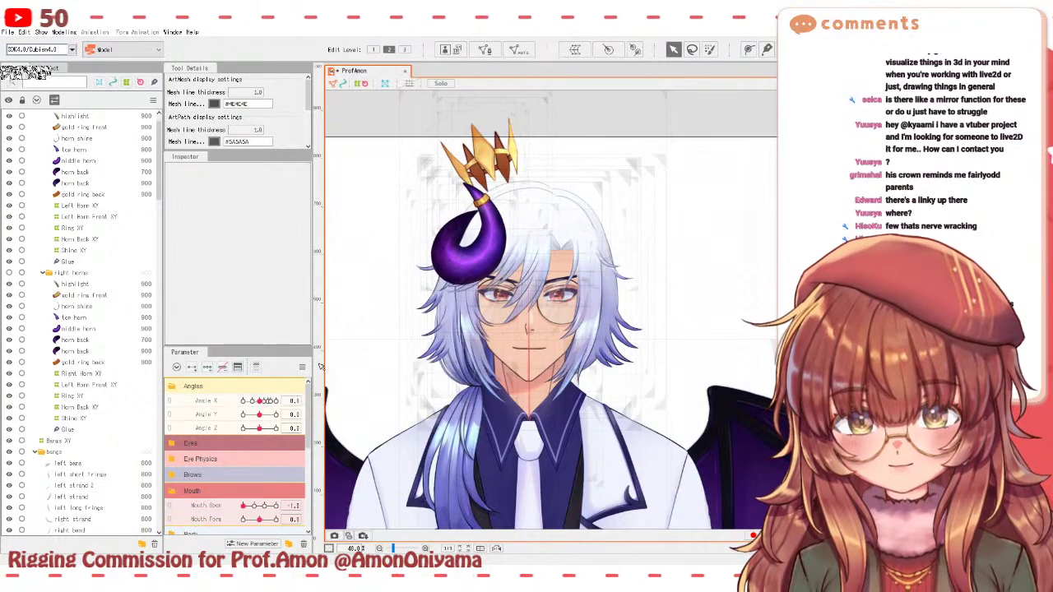
pyautogui.click(64, 32)
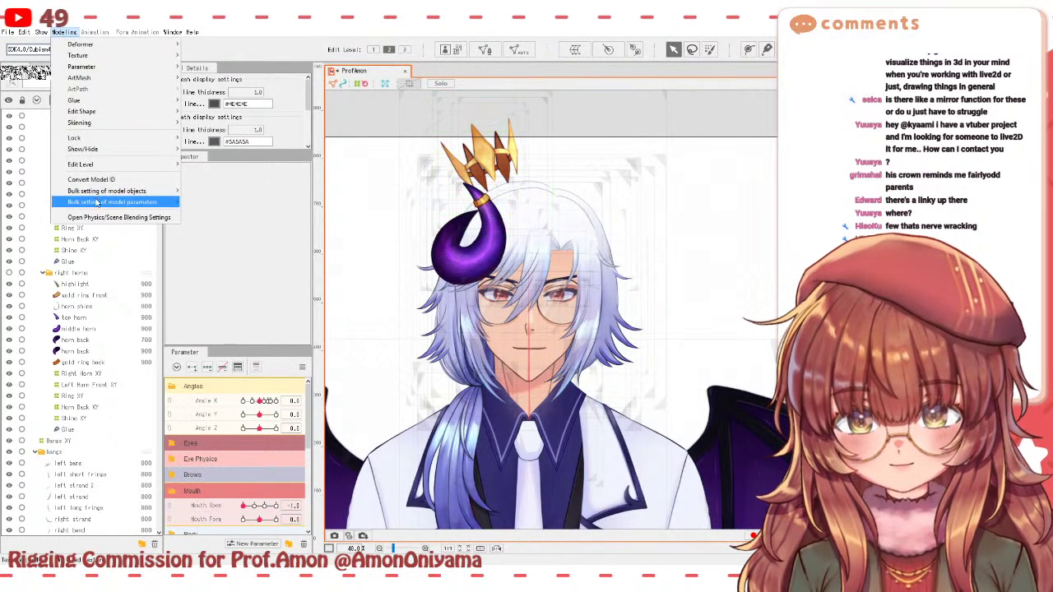
pyautogui.press('Escape')
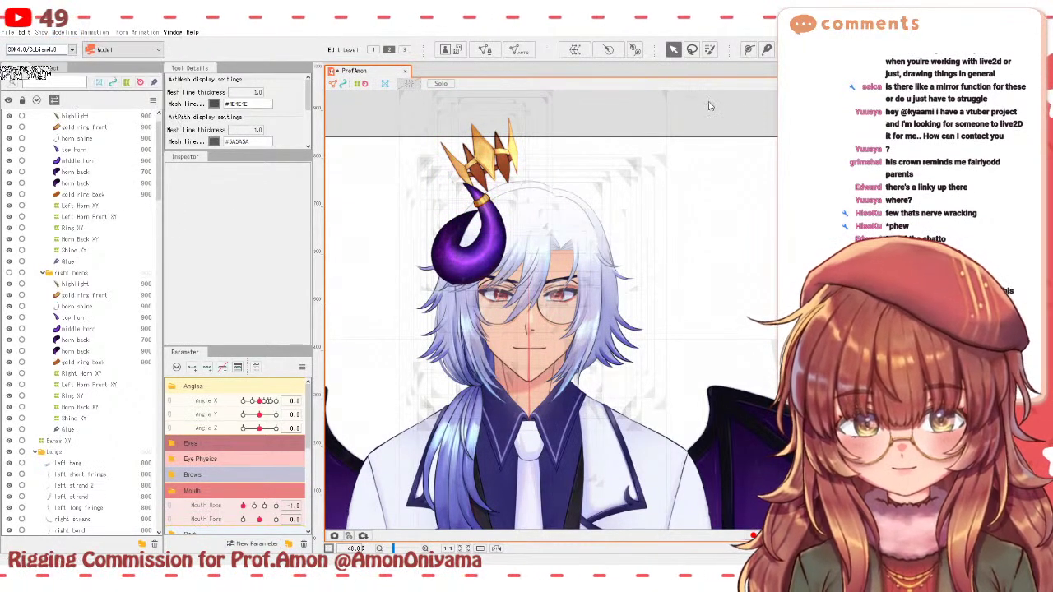
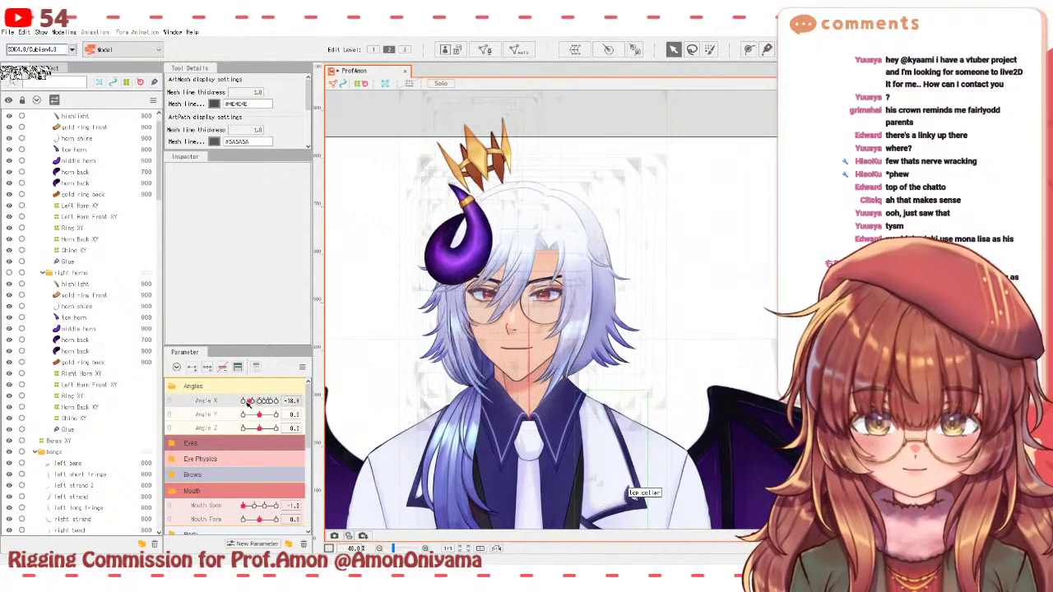
# - Sweep Angle X and Angle Y repeatedly to examine how the head, hair and left horn turn together
pyautogui.moveTo(260, 401)
pyautogui.mouseDown()
pyautogui.moveTo(274, 400)
pyautogui.moveTo(259, 402)
pyautogui.moveTo(274, 415)
pyautogui.moveTo(238, 414)
pyautogui.moveTo(260, 417)
pyautogui.mouseUp()
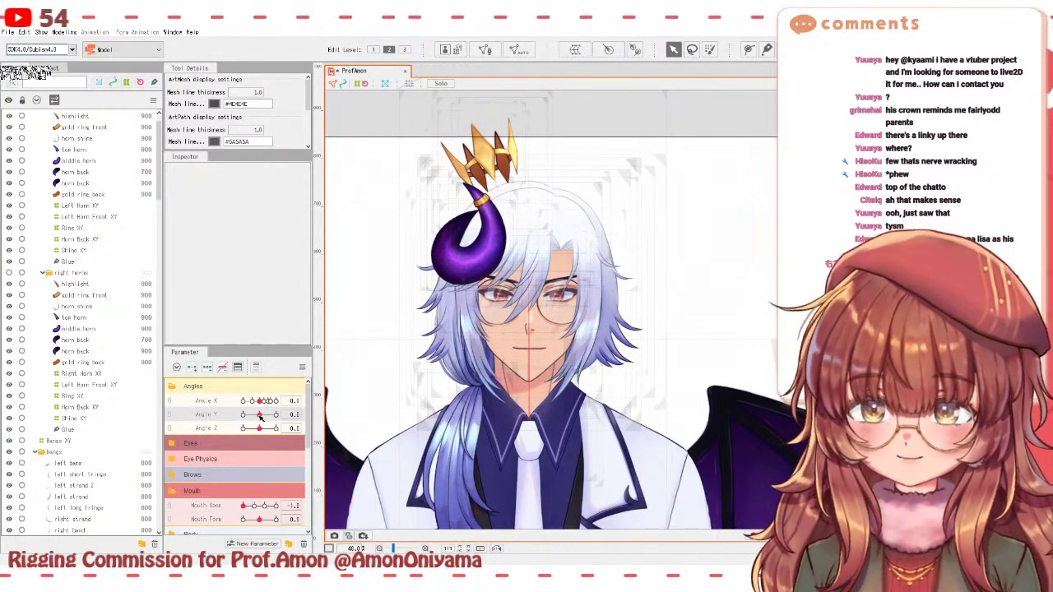
pyautogui.moveTo(260, 417)
pyautogui.mouseDown()
pyautogui.moveTo(275, 415)
pyautogui.moveTo(260, 415)
pyautogui.moveTo(276, 430)
pyautogui.moveTo(240, 429)
pyautogui.moveTo(259, 430)
pyautogui.mouseUp()
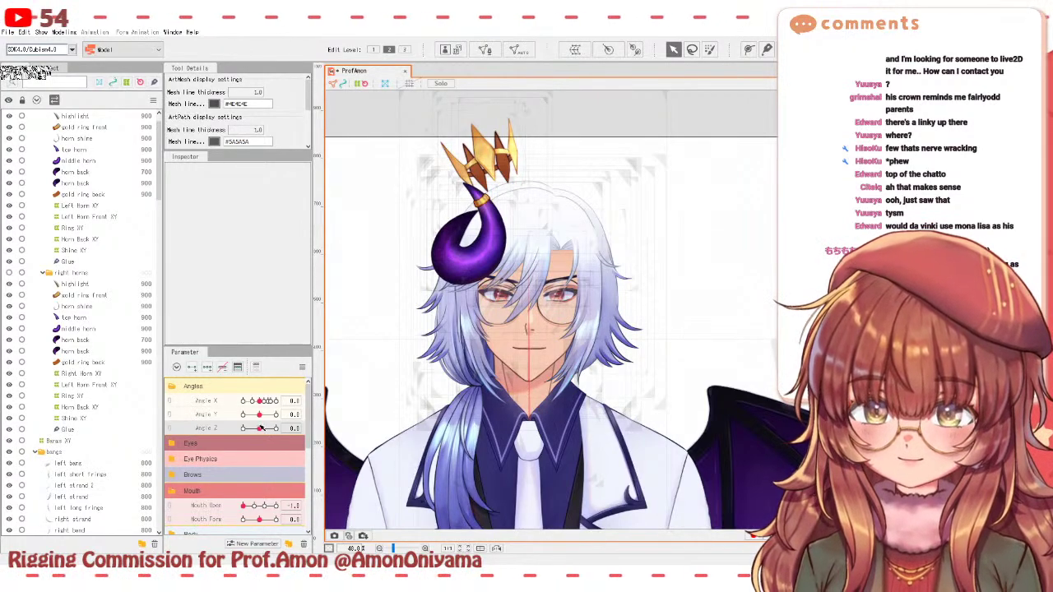
pyautogui.moveTo(260, 402); pyautogui.dragTo(278, 418)
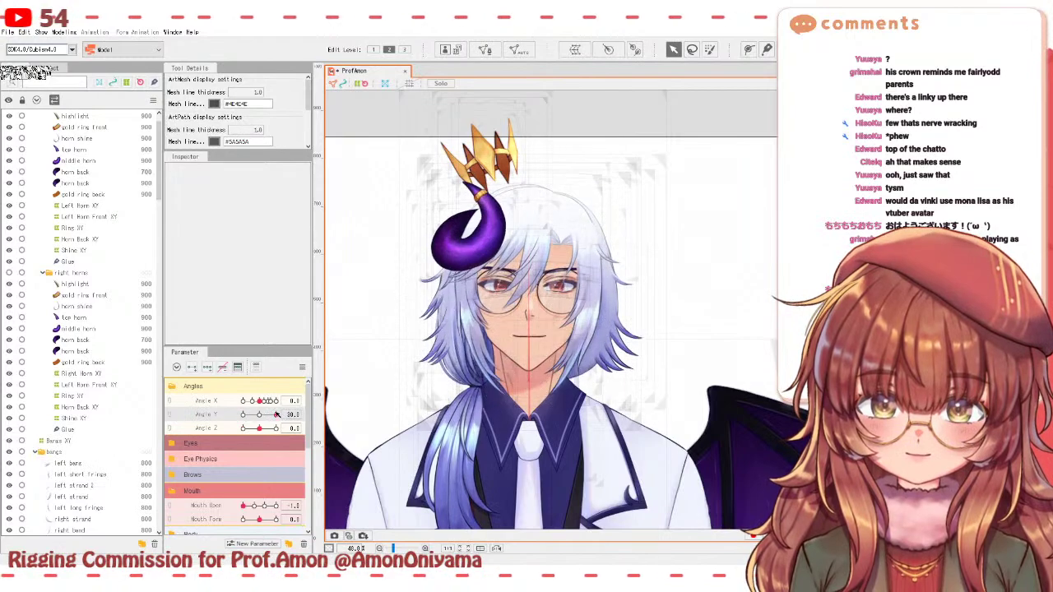
pyautogui.moveTo(277, 415)
pyautogui.mouseDown()
pyautogui.moveTo(235, 416)
pyautogui.moveTo(274, 401)
pyautogui.moveTo(263, 400)
pyautogui.mouseUp()
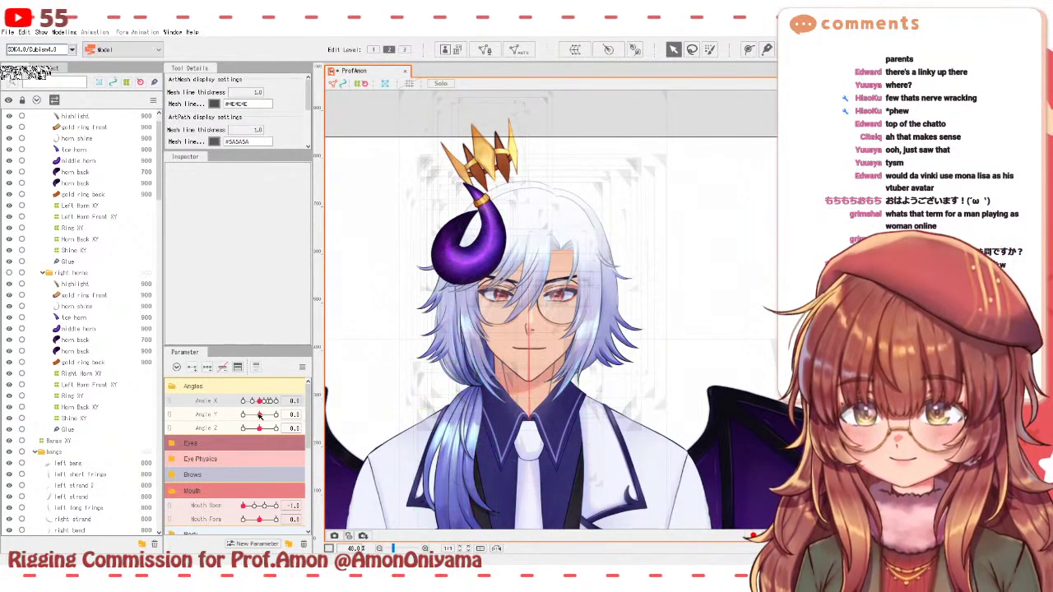
pyautogui.moveTo(269, 401)
pyautogui.mouseDown()
pyautogui.moveTo(247, 401)
pyautogui.moveTo(283, 405)
pyautogui.moveTo(259, 402)
pyautogui.moveTo(241, 420)
pyautogui.moveTo(282, 415)
pyautogui.moveTo(259, 416)
pyautogui.mouseUp()
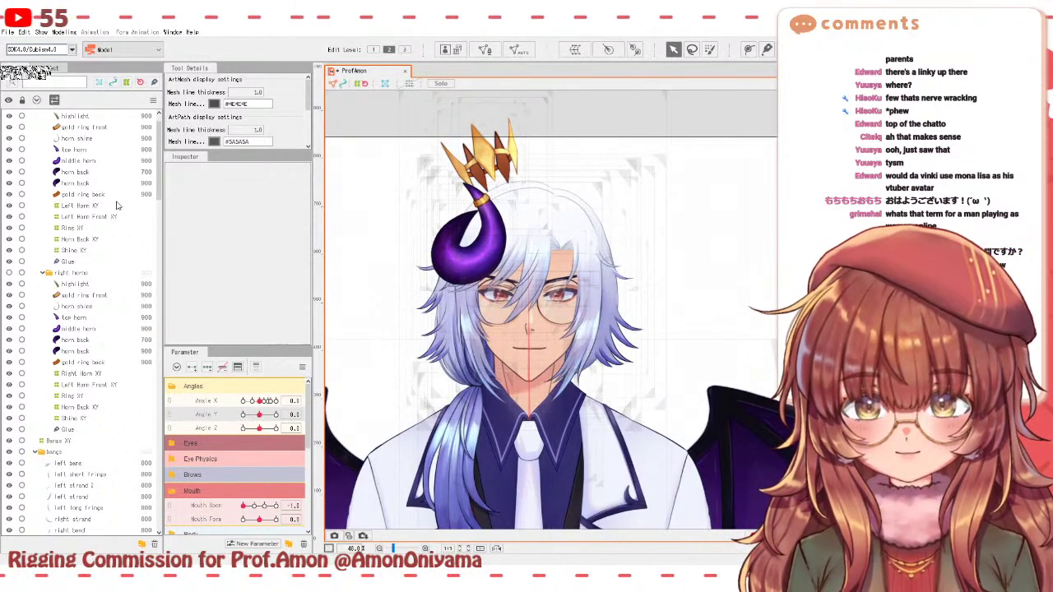
pyautogui.scroll(1, 78, 255)
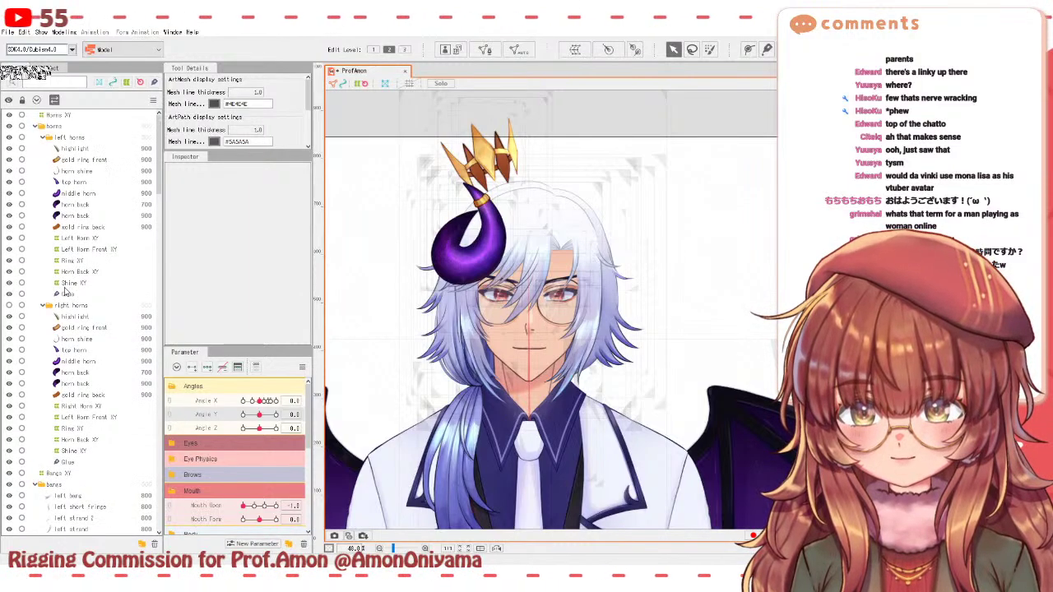
pyautogui.click(71, 150)
pyautogui.keyDown('shift'); pyautogui.click(75, 296); pyautogui.keyUp('shift')
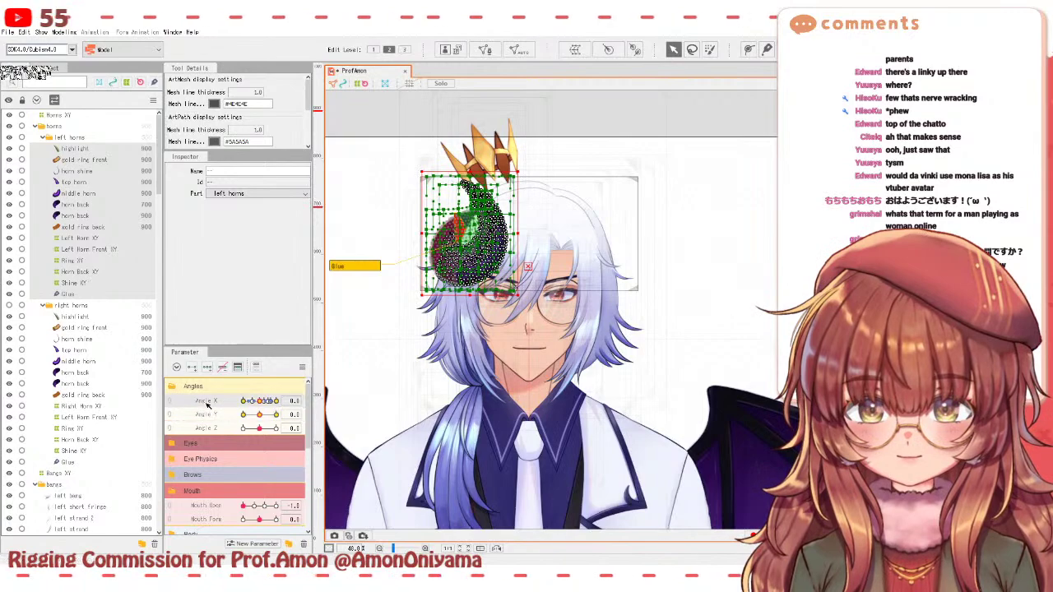
pyautogui.click(660, 97)
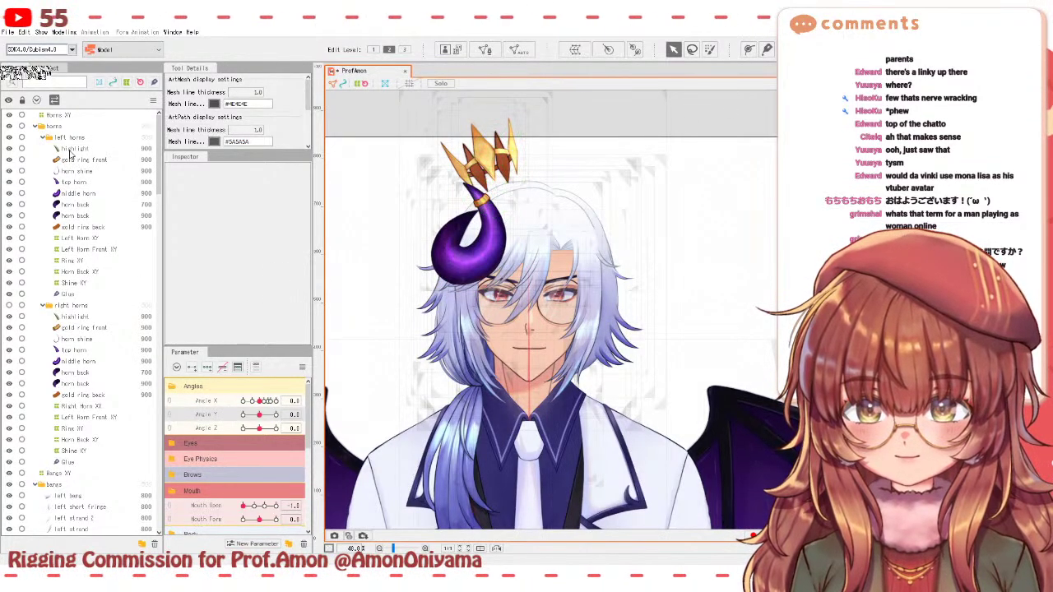
# - Delete all the old objects in the right horns part, from highlight through Glue
pyautogui.click(72, 317)
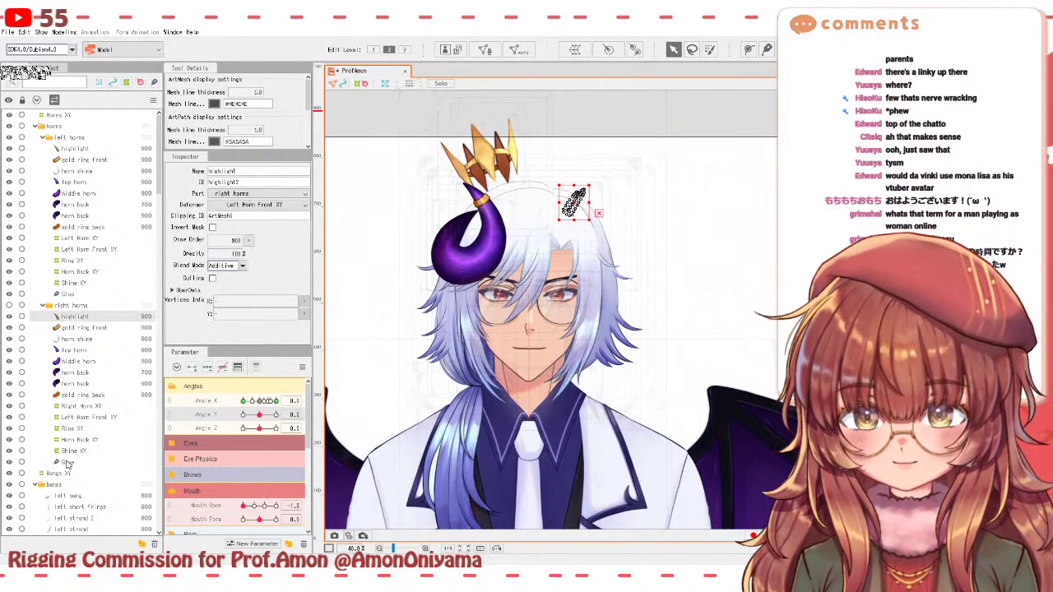
pyautogui.keyDown('shift'); pyautogui.click(68, 464); pyautogui.keyUp('shift')
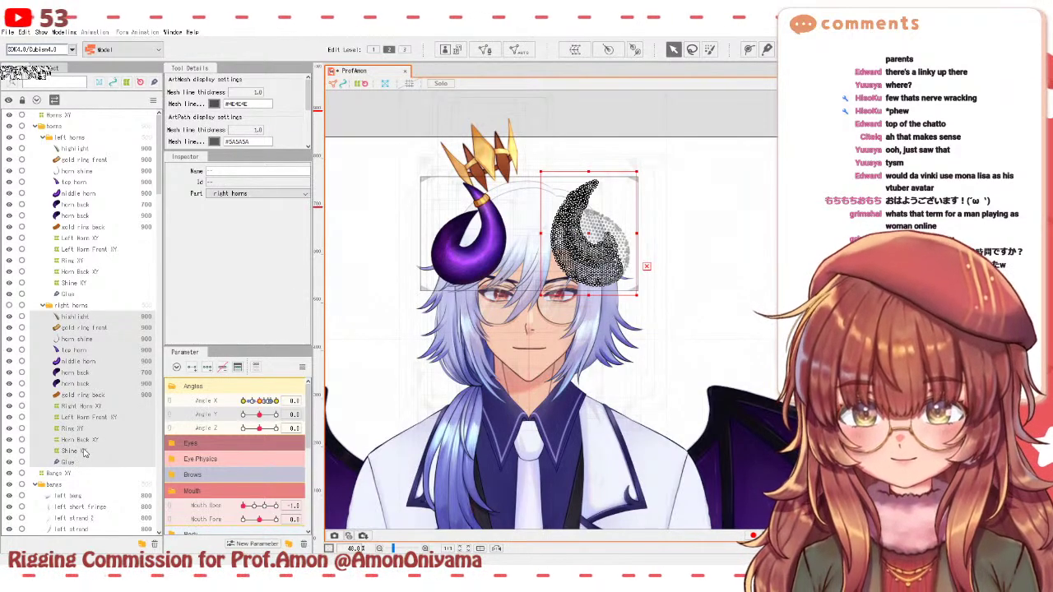
pyautogui.click(10, 305)
pyautogui.click(42, 306)
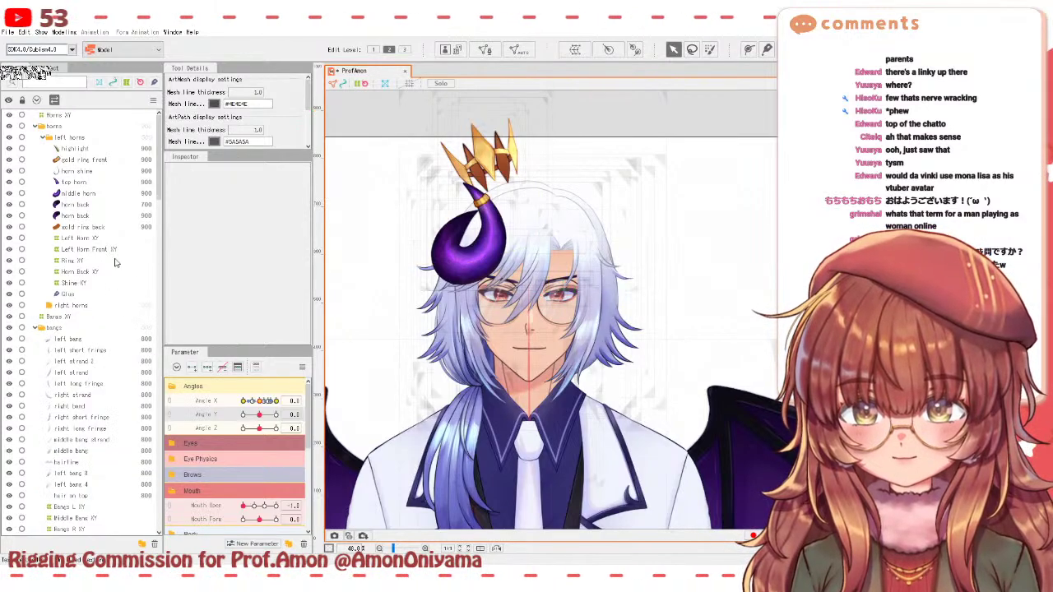
# - Copy all the left horns objects, from highlight through Glue, into the right horns part and select the copies
pyautogui.click(74, 148)
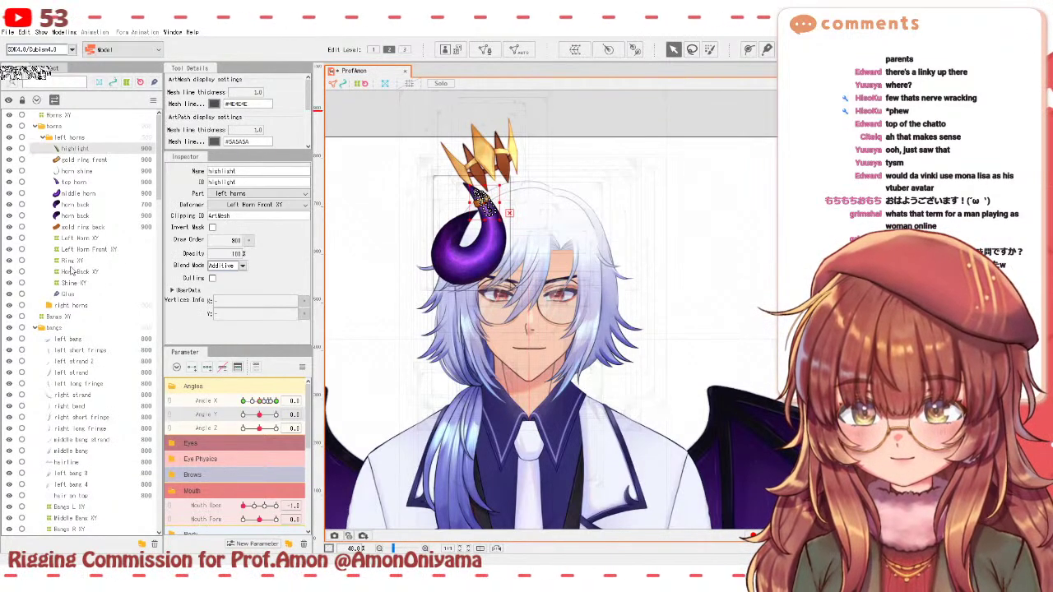
pyautogui.keyDown('shift'); pyautogui.click(68, 295); pyautogui.keyUp('shift')
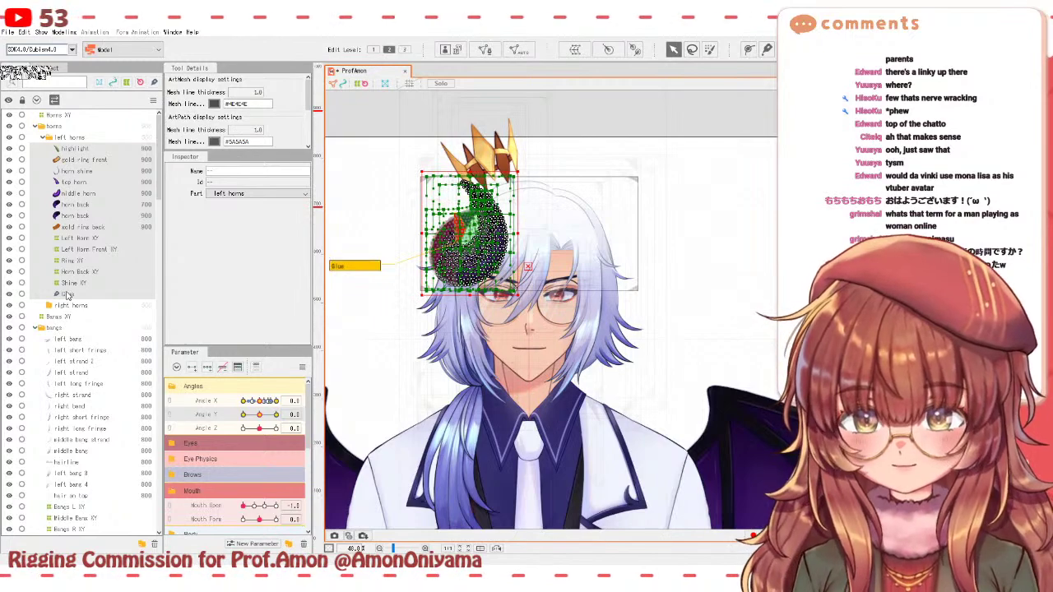
pyautogui.click(58, 307)
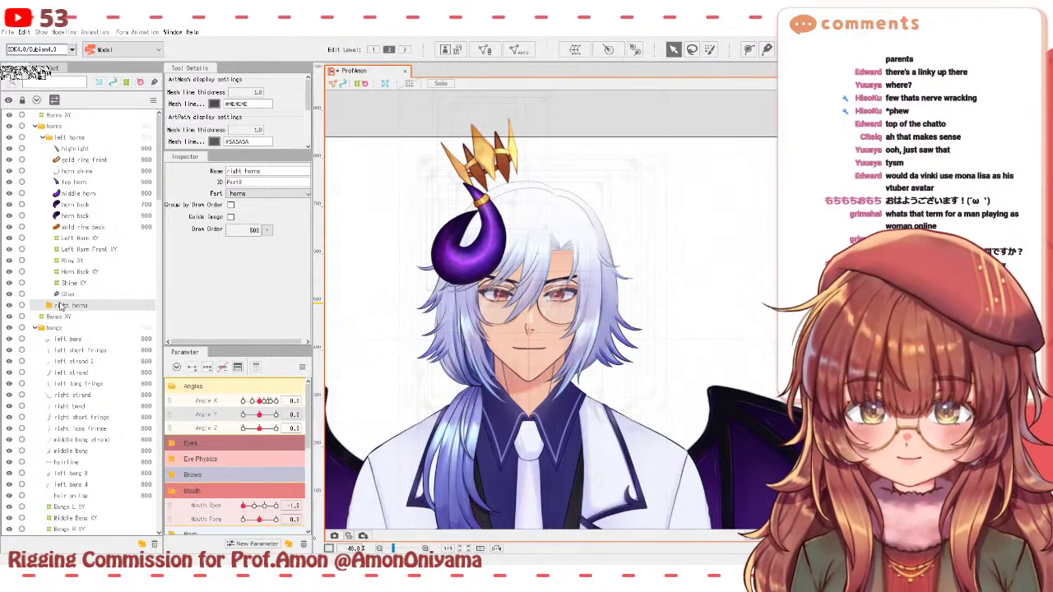
pyautogui.doubleClick(82, 302)
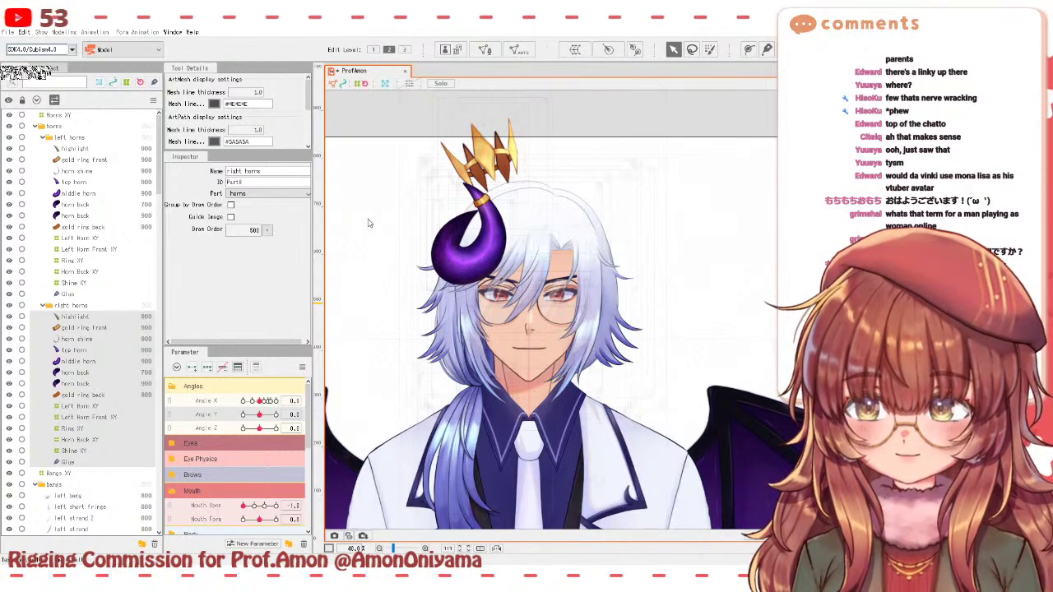
pyautogui.click(367, 231)
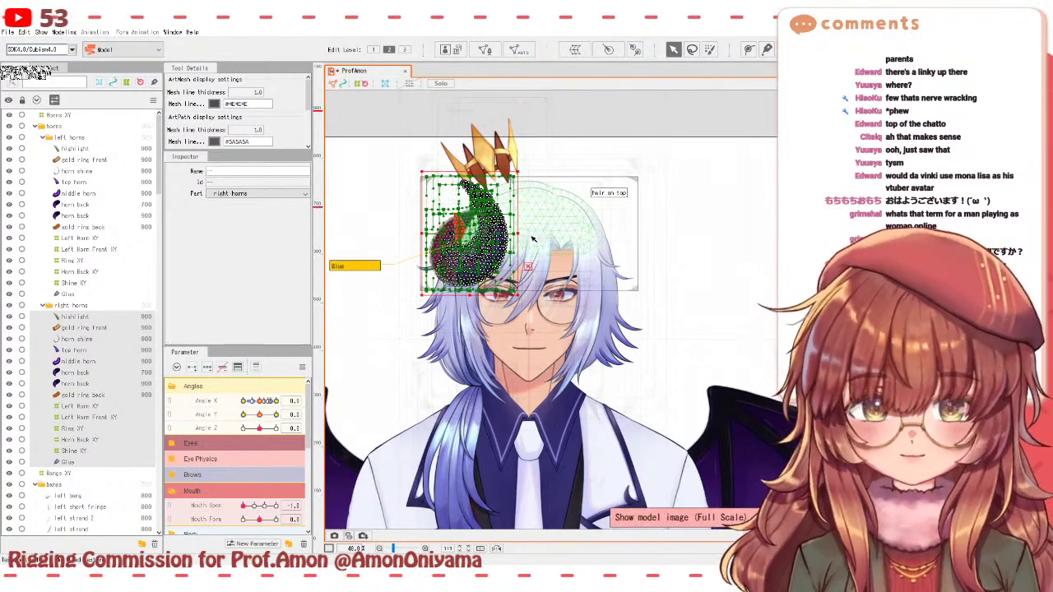
# - Reflect the copied horn horizontally onto the other side of the head and check both horns across the head angles
pyautogui.rightClick(465, 249)
pyautogui.click(505, 474)
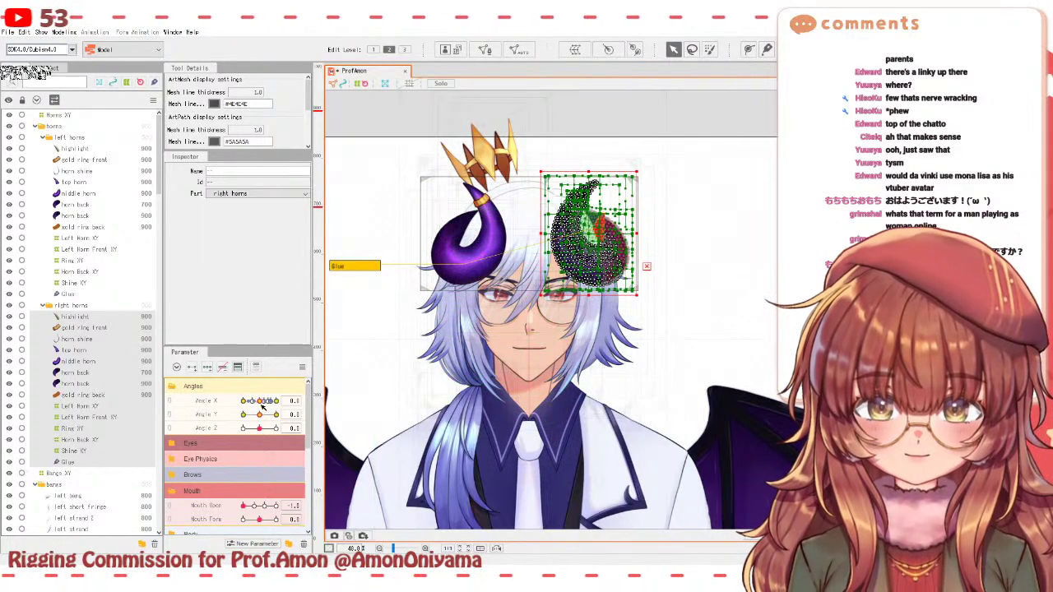
pyautogui.moveTo(261, 400); pyautogui.dragTo(259, 415)
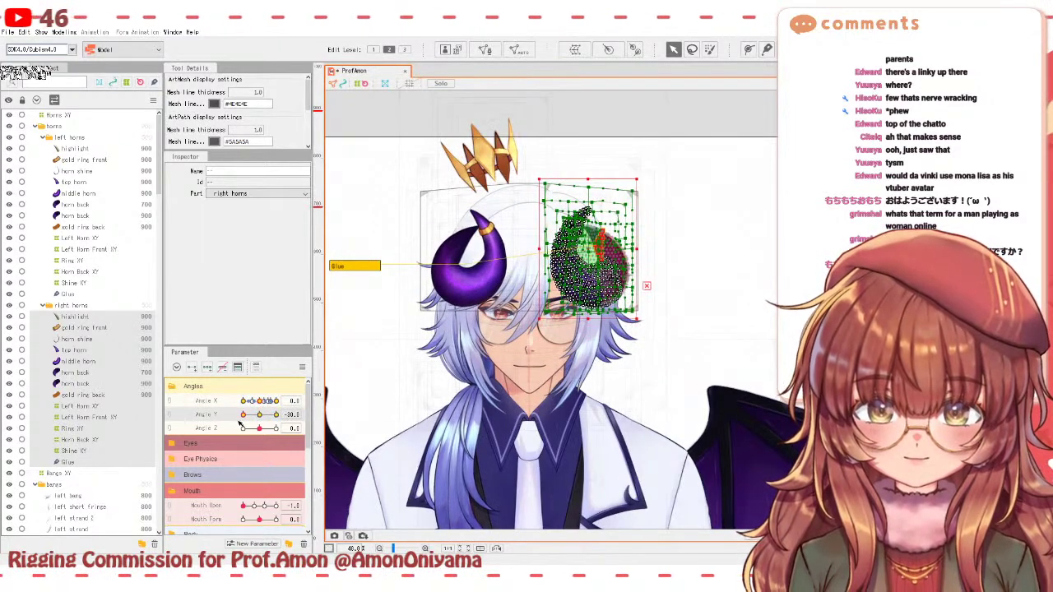
pyautogui.click(661, 129)
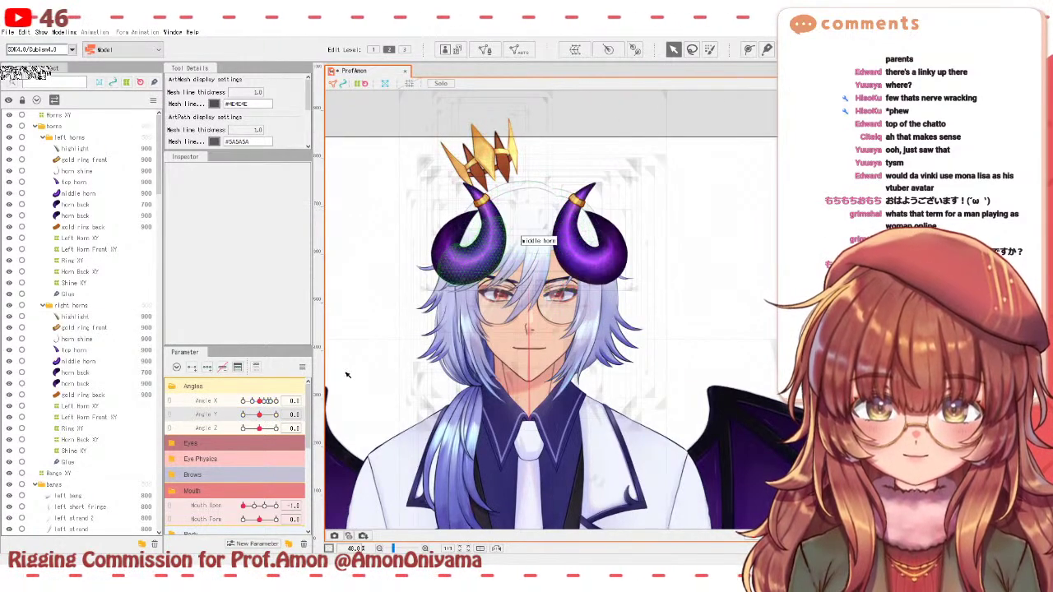
# - Sweep Angle Y and Angle X through their ranges to examine both horns, returning both angles to 0
pyautogui.moveTo(260, 401); pyautogui.dragTo(285, 412)
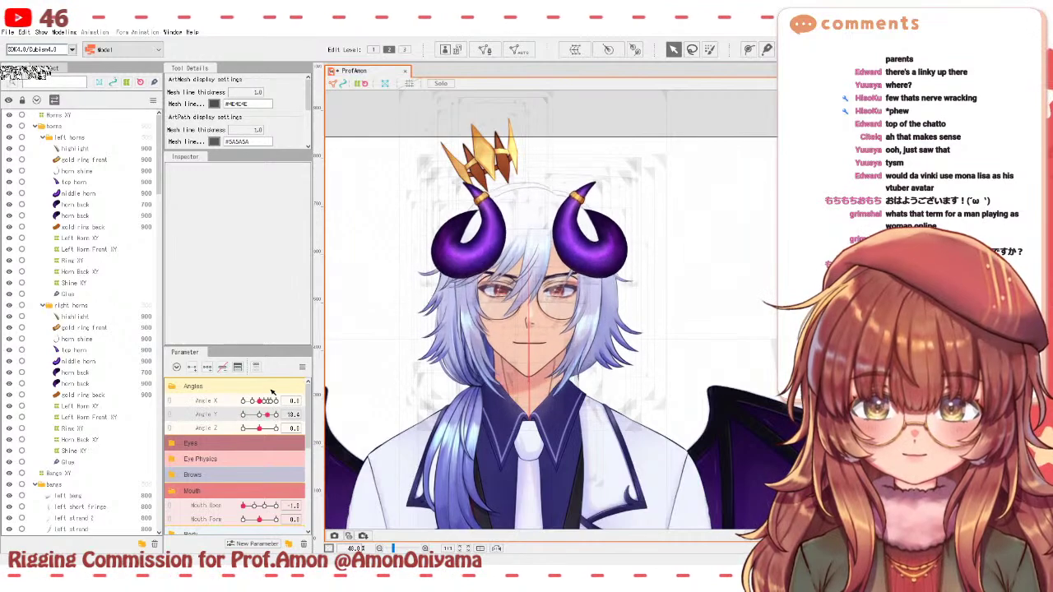
pyautogui.moveTo(244, 414); pyautogui.dragTo(228, 414)
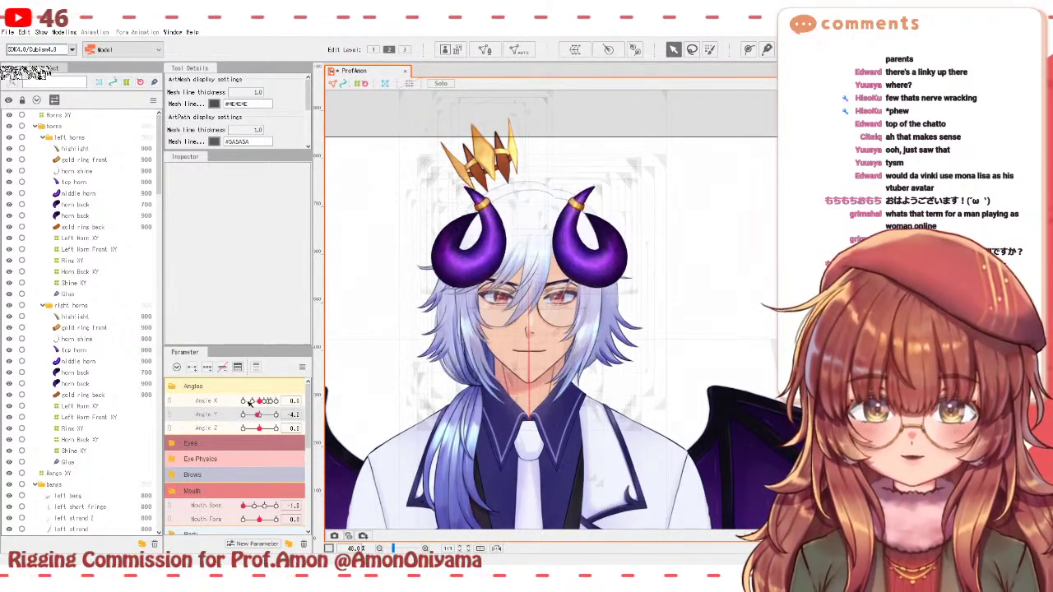
pyautogui.moveTo(280, 399); pyautogui.dragTo(242, 411)
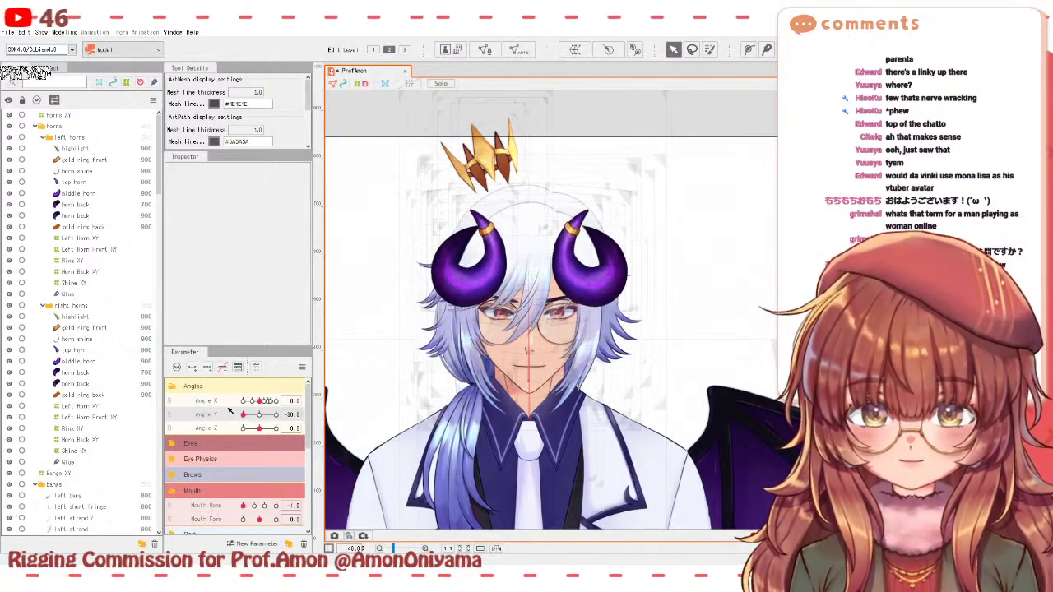
pyautogui.moveTo(237, 414)
pyautogui.mouseDown()
pyautogui.moveTo(287, 409)
pyautogui.moveTo(237, 400)
pyautogui.moveTo(282, 398)
pyautogui.moveTo(234, 396)
pyautogui.mouseUp()
pyautogui.click(260, 416)
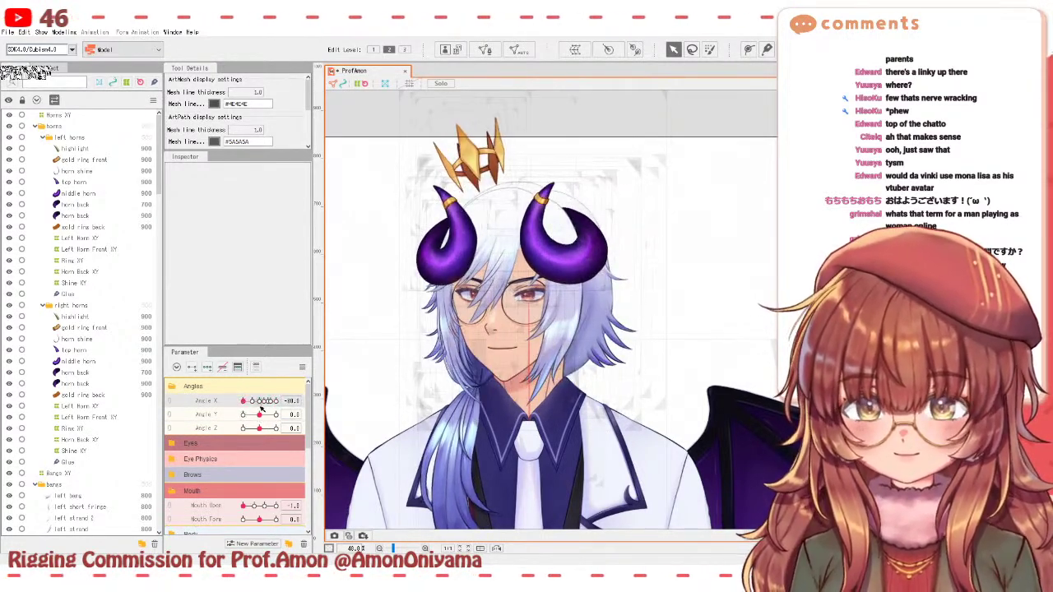
pyautogui.click(260, 403)
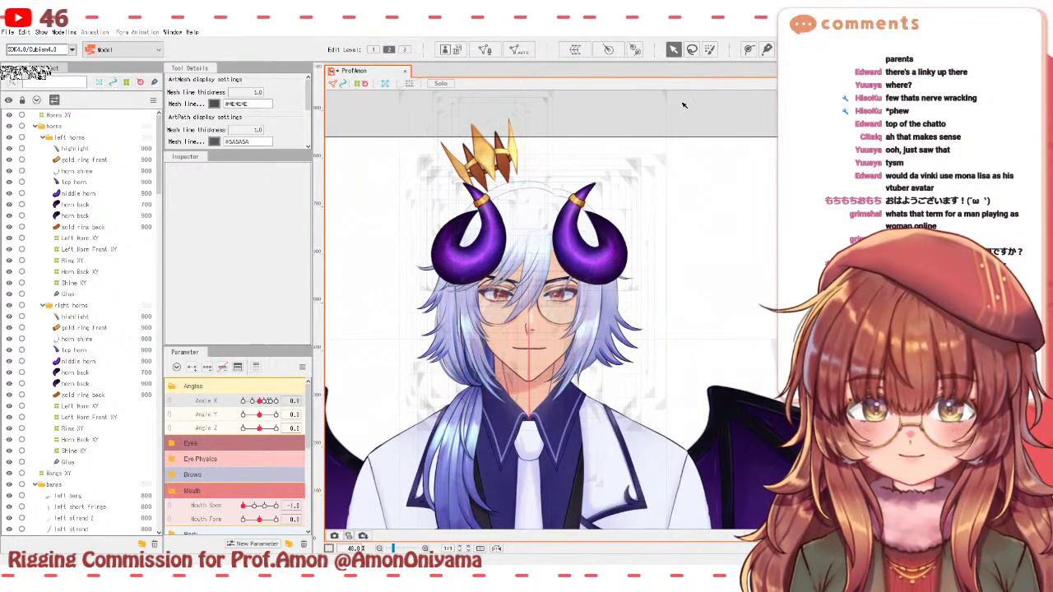
# - Shift the Crown XY deformer slightly downward and toward the middle of the head for the Angle Y 30 pose
pyautogui.click(483, 150)
pyautogui.scroll(-3, 116, 447)
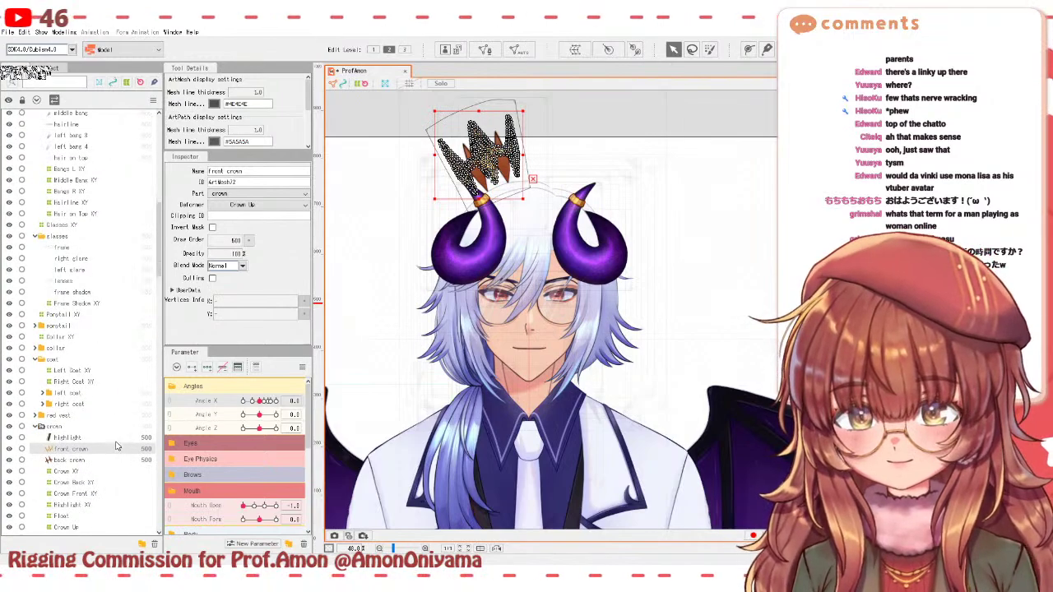
pyautogui.scroll(-2, 82, 453)
pyautogui.click(70, 431)
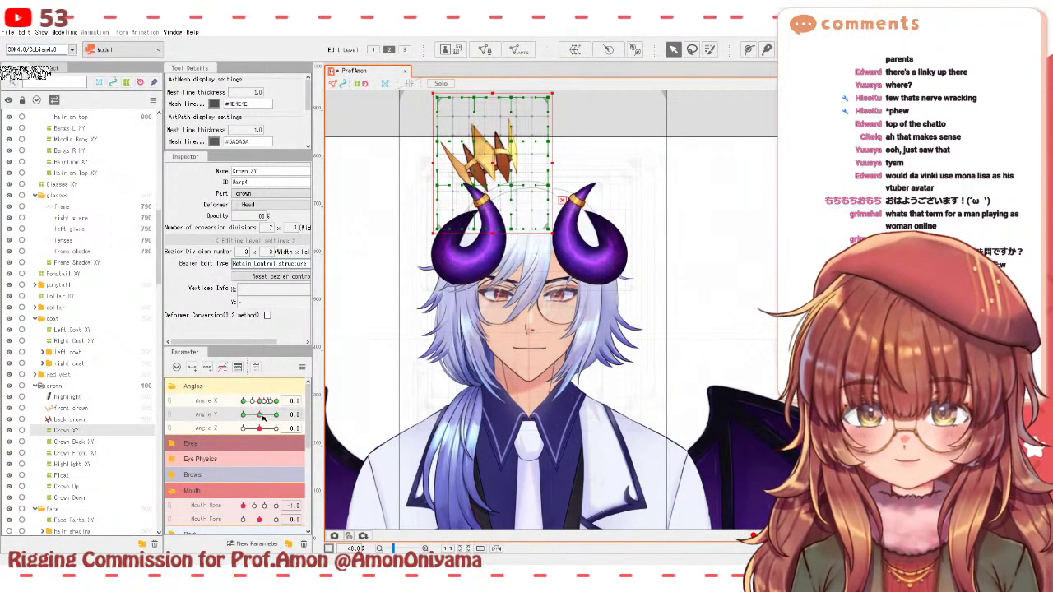
pyautogui.moveTo(263, 418); pyautogui.dragTo(267, 416)
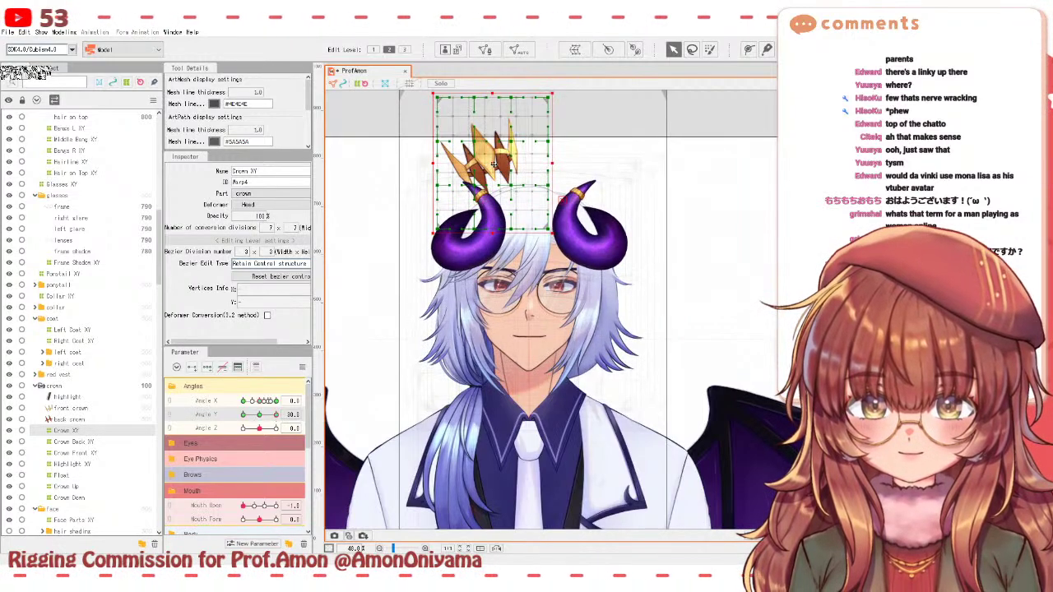
pyautogui.moveTo(494, 164); pyautogui.dragTo(500, 171)
# - Raise the Crown XY deformer slightly above its neutral position for the Angle Y -30 pose
pyautogui.moveTo(278, 415); pyautogui.dragTo(225, 420)
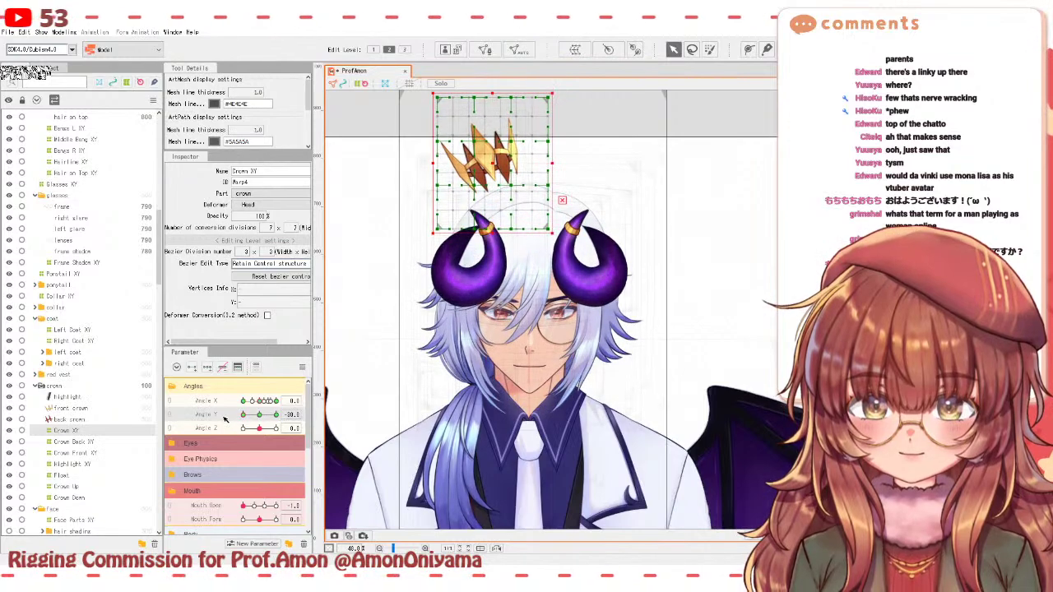
pyautogui.moveTo(489, 163); pyautogui.dragTo(481, 158)
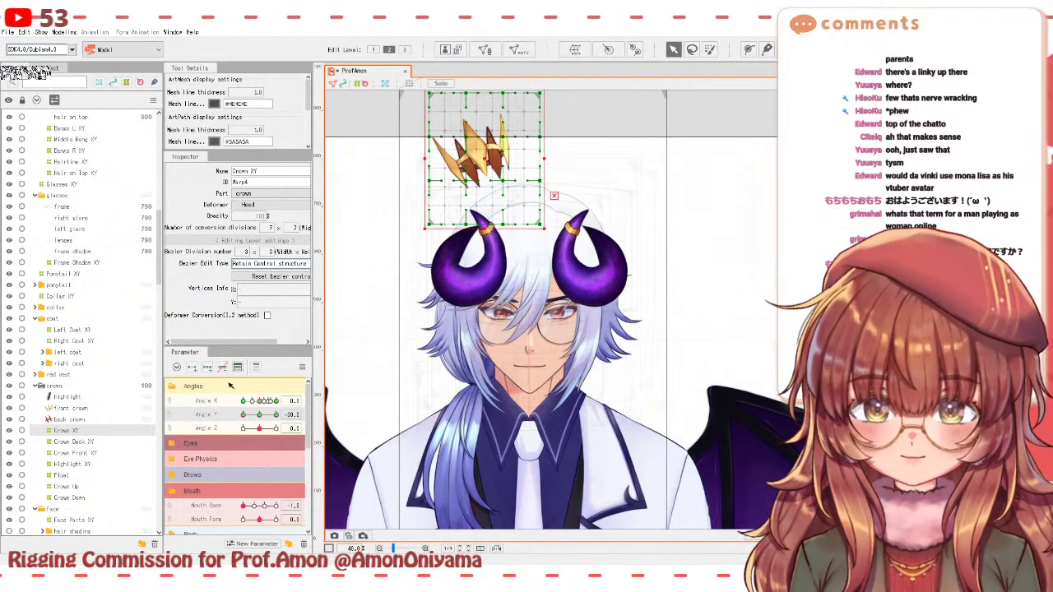
pyautogui.moveTo(483, 163); pyautogui.dragTo(490, 160)
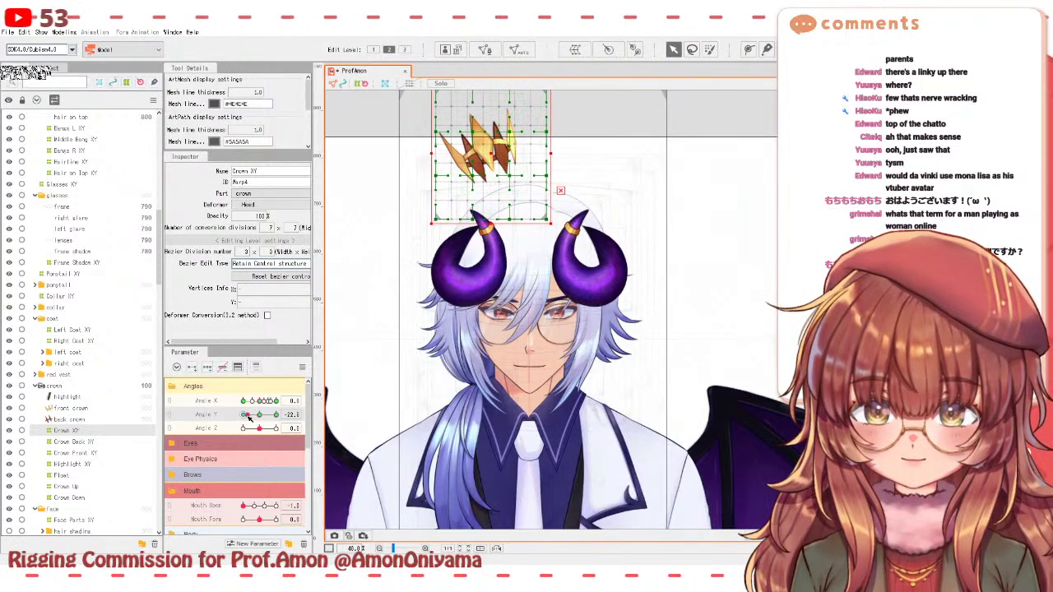
# - Tilt the Crown XY deformer in opposite directions at Angle Y 30 and -30, and check the crown's motion between them
pyautogui.moveTo(248, 418); pyautogui.dragTo(276, 414)
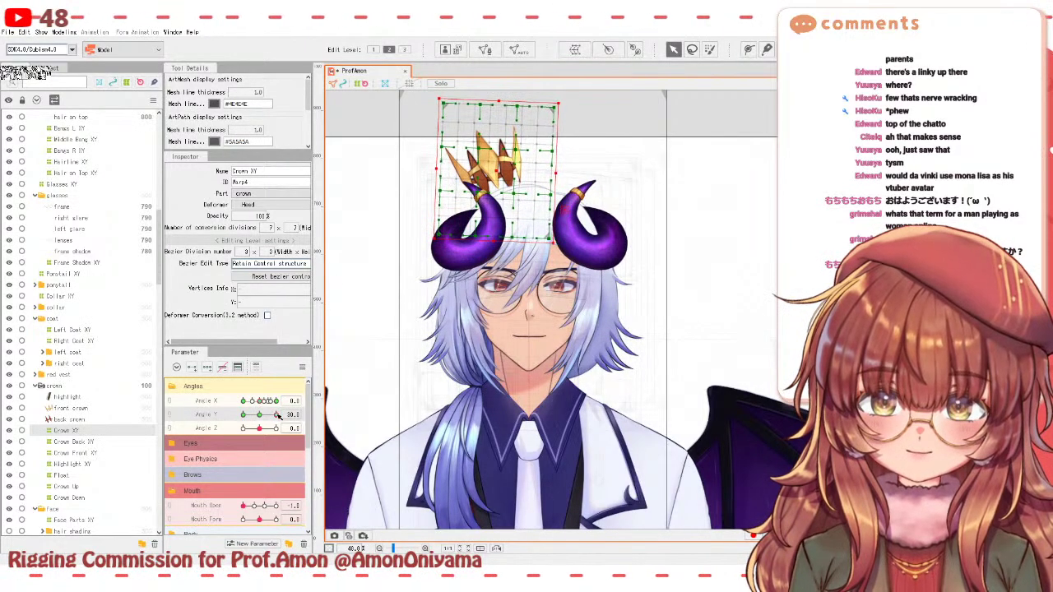
pyautogui.moveTo(276, 413); pyautogui.dragTo(243, 414)
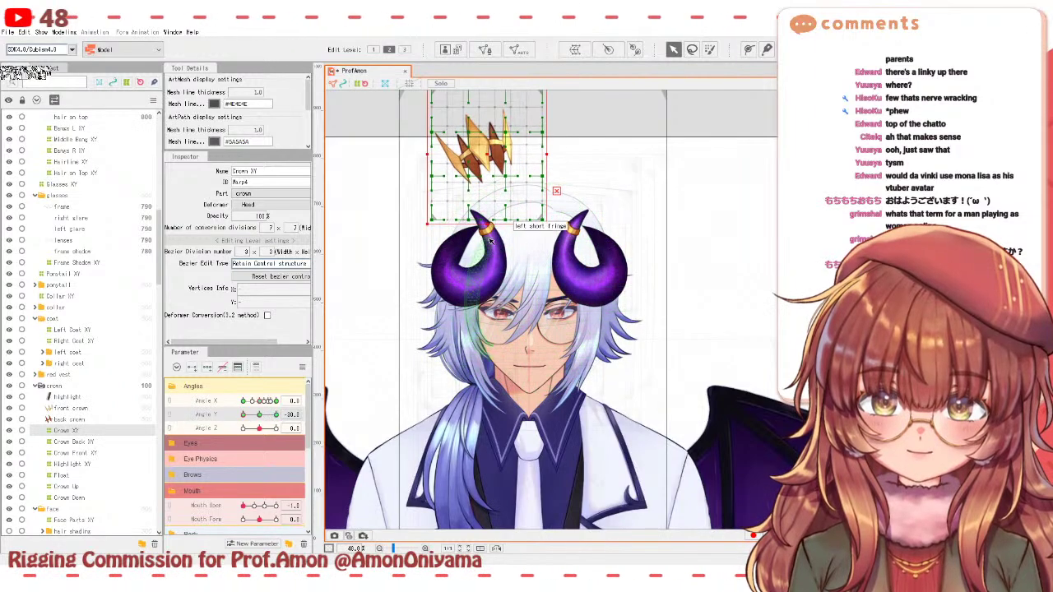
pyautogui.moveTo(243, 415); pyautogui.dragTo(222, 409)
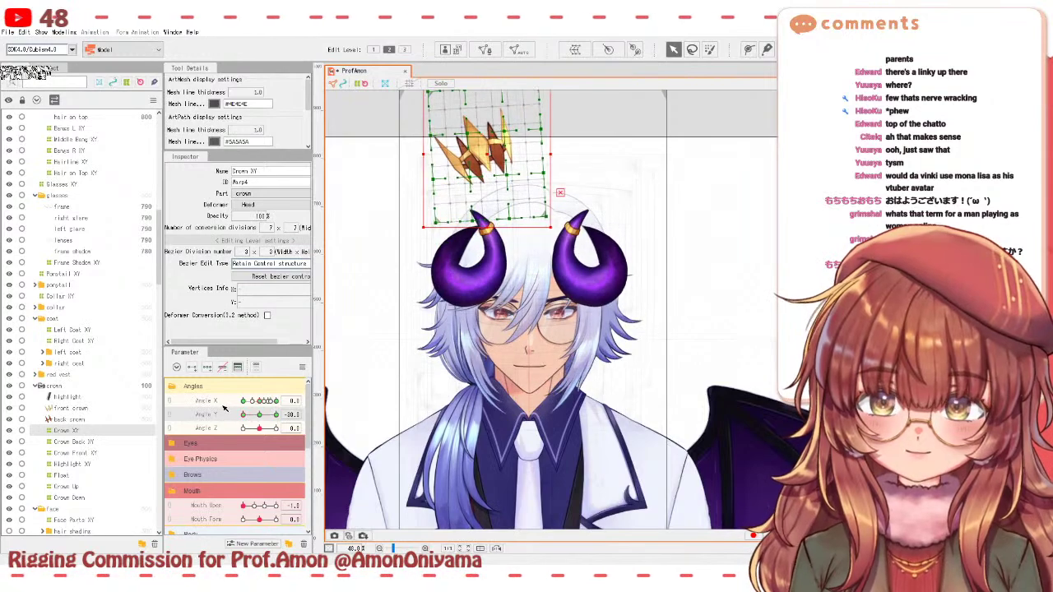
pyautogui.click(259, 416)
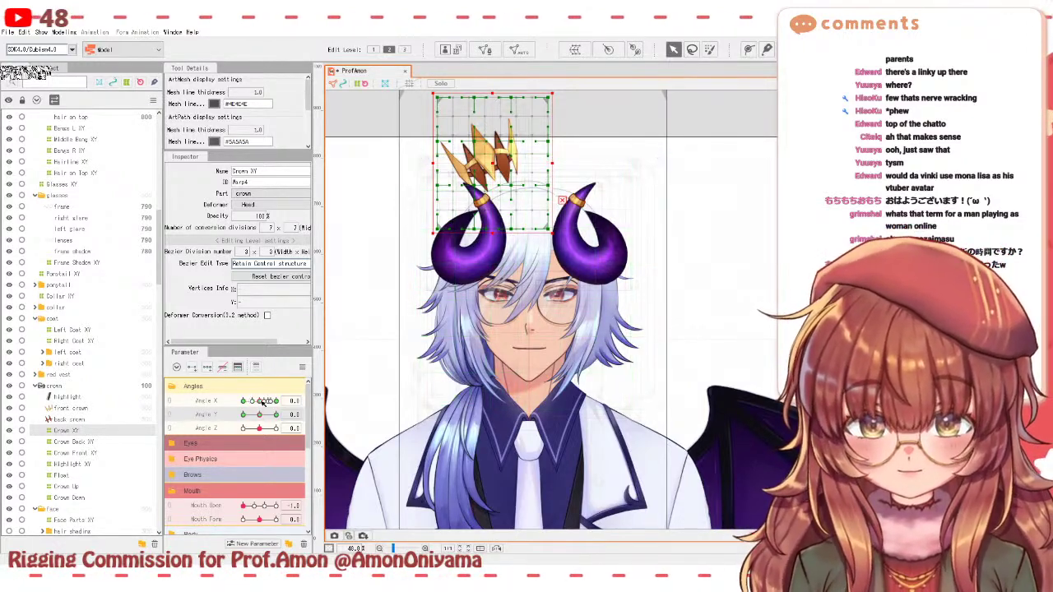
pyautogui.moveTo(261, 401); pyautogui.dragTo(237, 415)
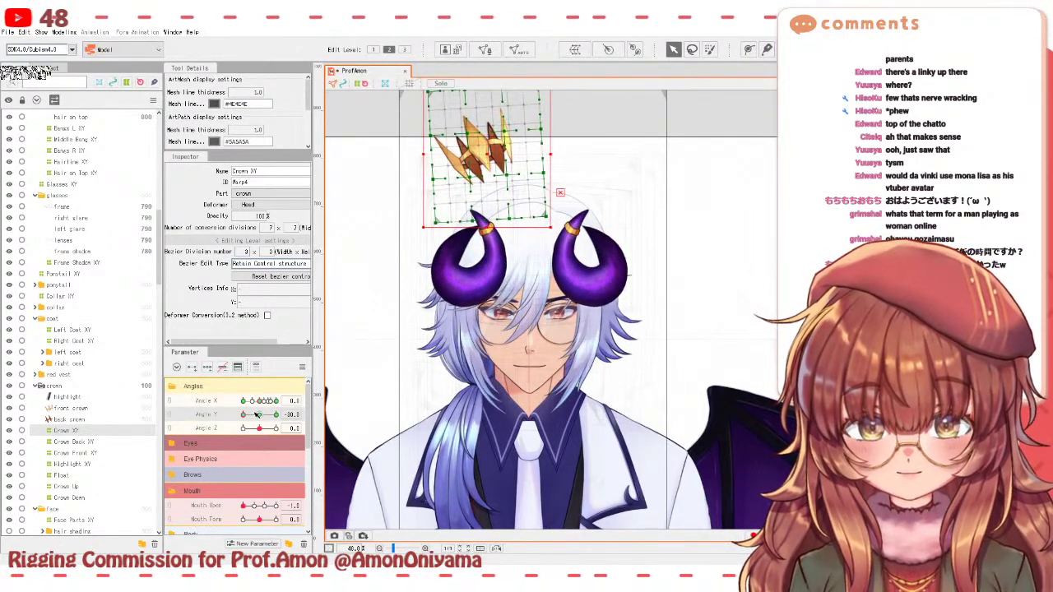
# - Move the Eyeball X and Y controls at Angle Y -30 and 30 to examine the gaze, then recentre the eyeballs
pyautogui.click(189, 445)
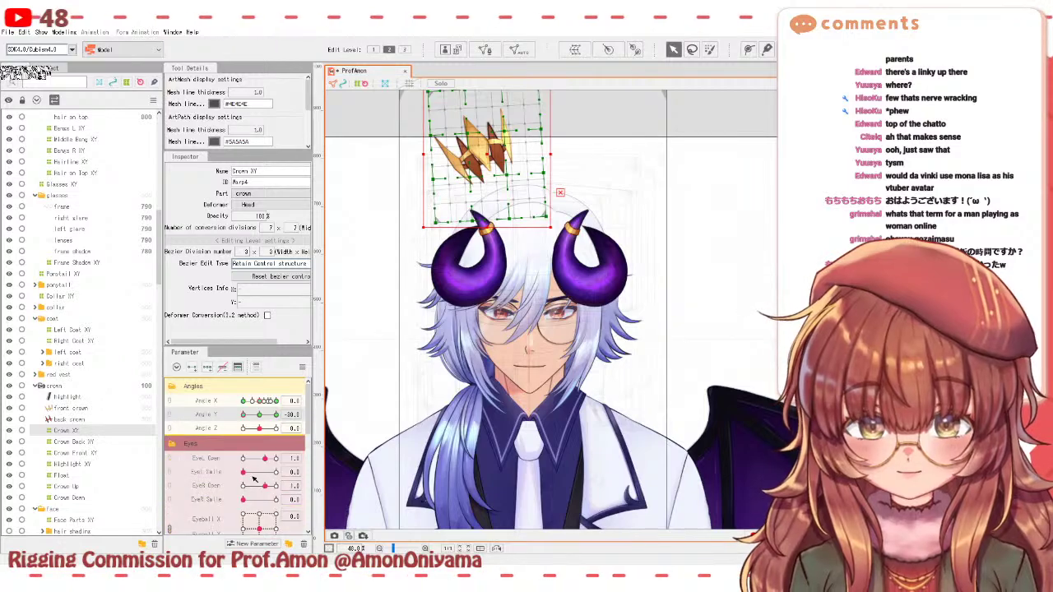
pyautogui.click(246, 527)
pyautogui.scroll(-2, 234, 520)
pyautogui.moveTo(258, 489)
pyautogui.mouseDown()
pyautogui.moveTo(252, 511)
pyautogui.moveTo(260, 467)
pyautogui.moveTo(265, 485)
pyautogui.moveTo(236, 502)
pyautogui.moveTo(256, 504)
pyautogui.mouseUp()
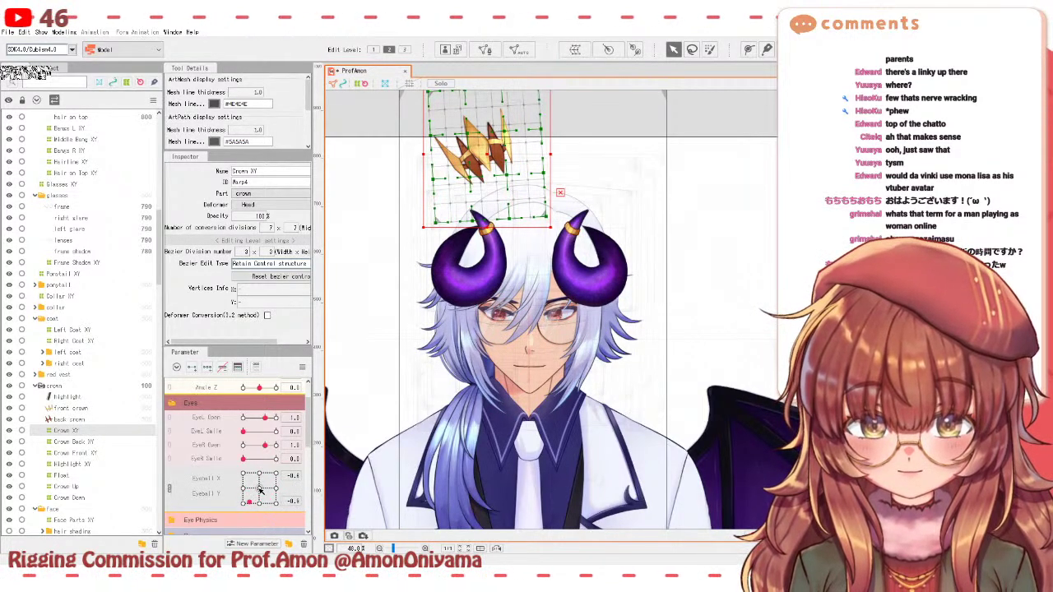
pyautogui.scroll(1, 260, 461)
pyautogui.moveTo(259, 414); pyautogui.dragTo(280, 425)
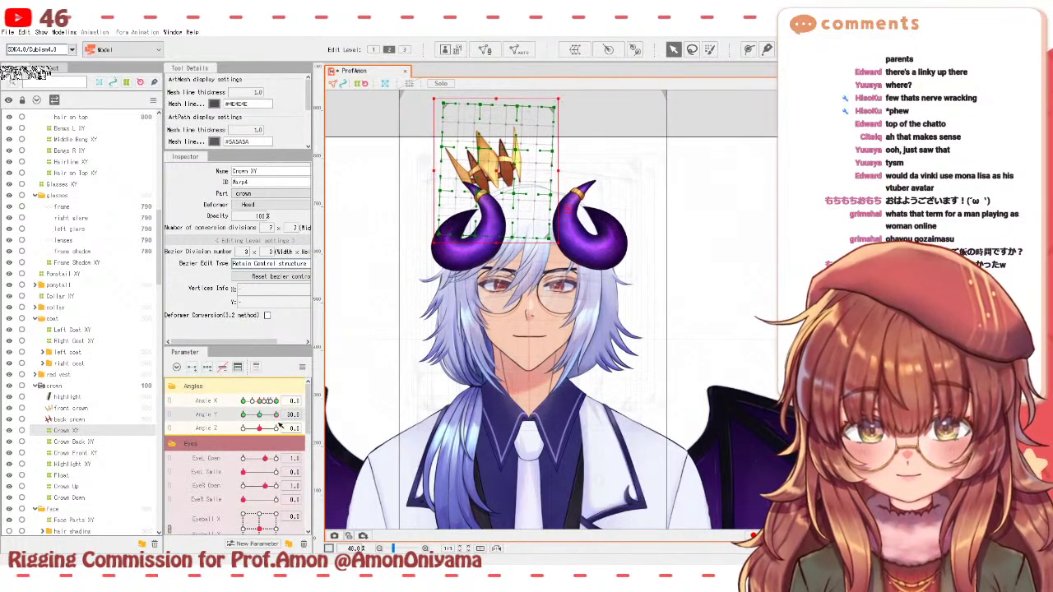
pyautogui.scroll(-1, 280, 425)
pyautogui.moveTo(258, 505); pyautogui.dragTo(263, 489)
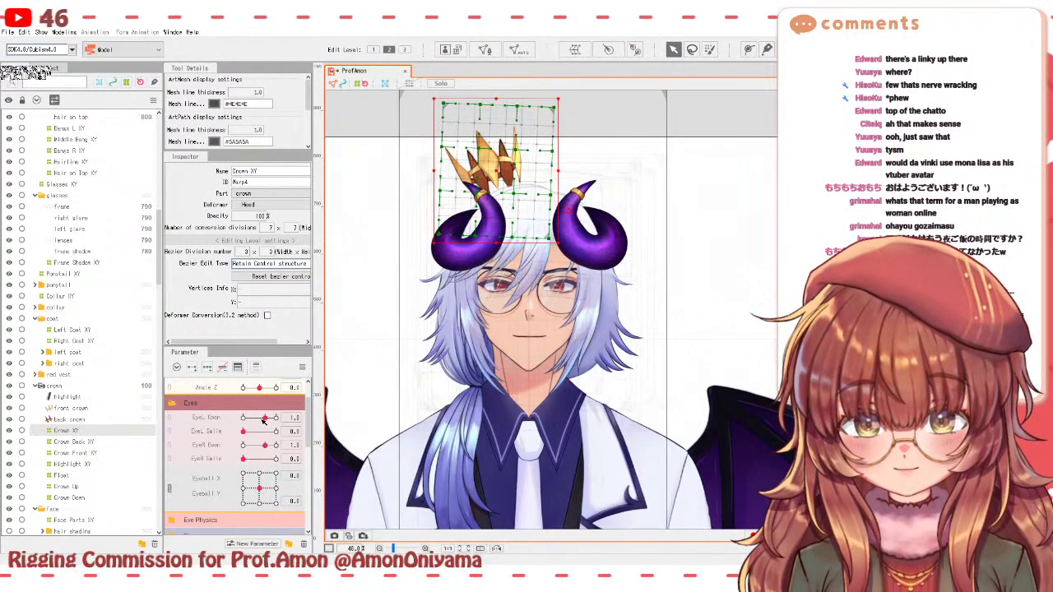
# - Close both eyes with EyeL Open and EyeR Open at 0, examine them across Angle Y, and return the head to neutral
pyautogui.moveTo(263, 419); pyautogui.dragTo(241, 417)
pyautogui.click(244, 445)
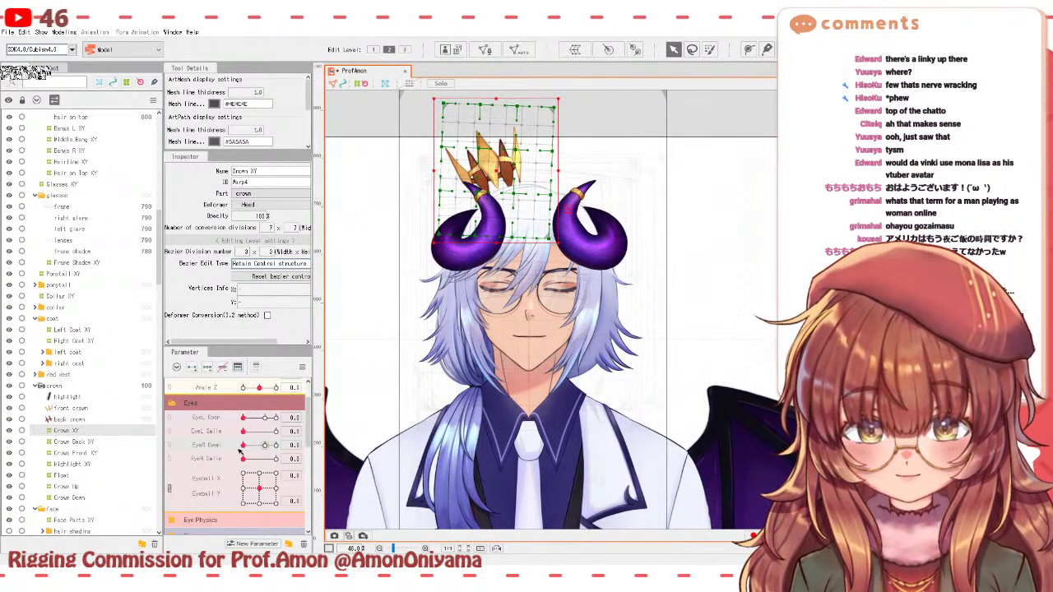
pyautogui.scroll(2, 226, 434)
pyautogui.moveTo(259, 415); pyautogui.dragTo(281, 410)
pyautogui.click(257, 414)
pyautogui.click(260, 401)
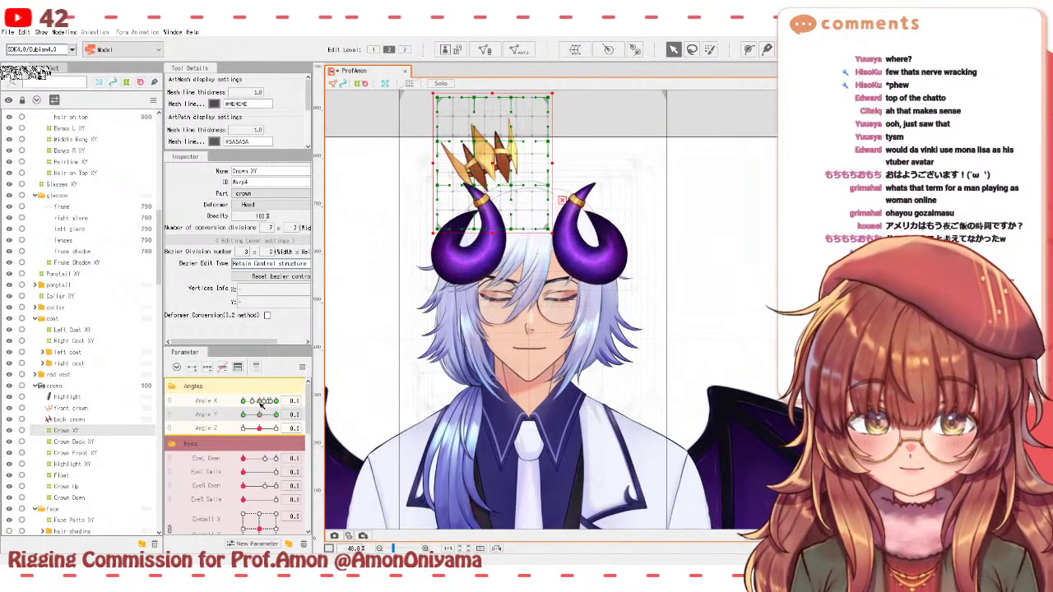
# - Reset the parameters to their defaults and move the eyeballs around to examine the gaze on the neutral head
pyautogui.click(302, 368)
pyautogui.click(327, 367)
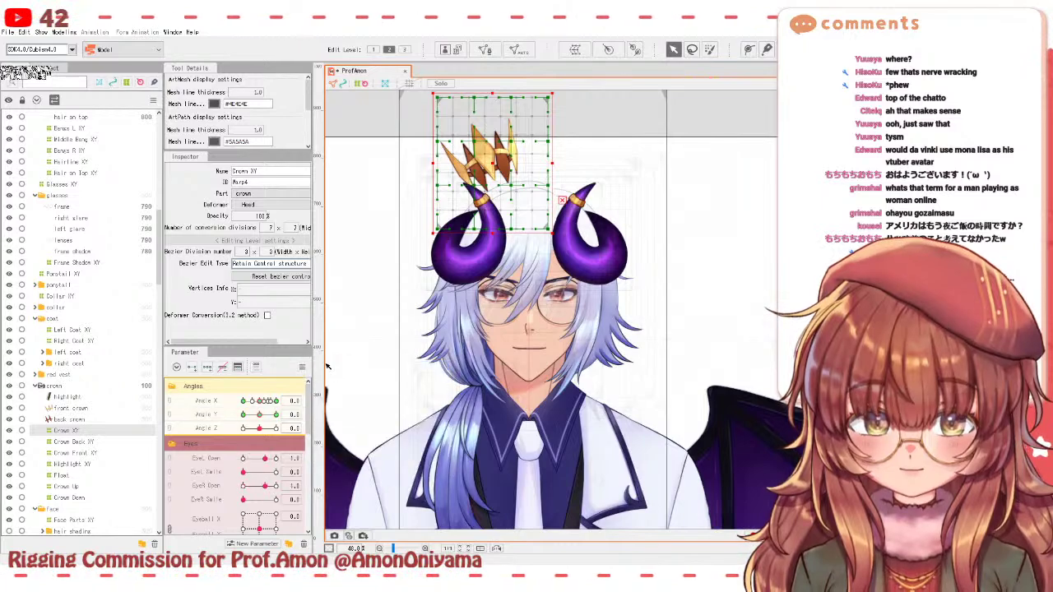
pyautogui.scroll(-3, 247, 477)
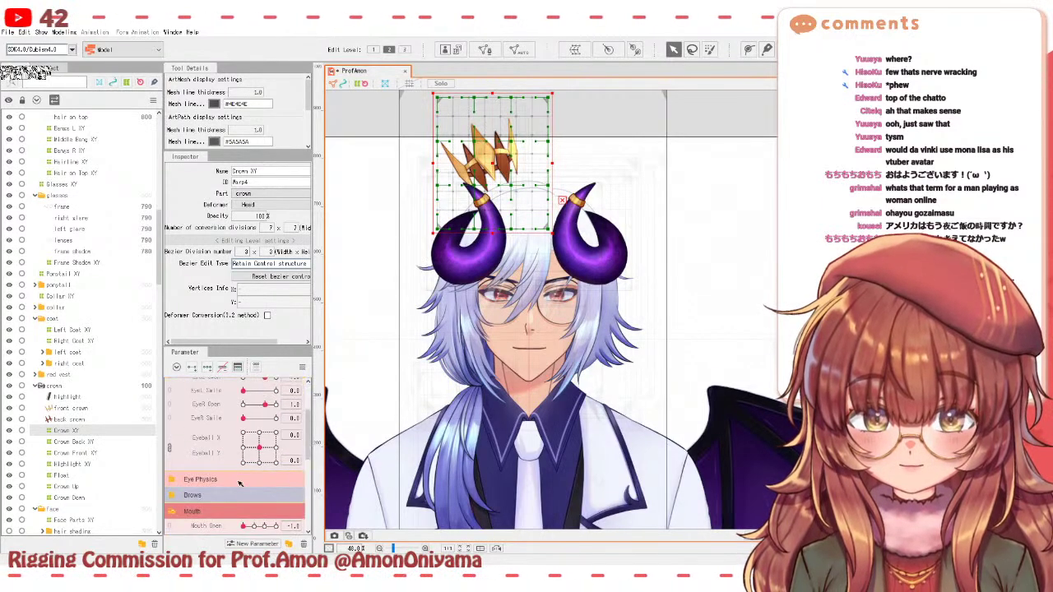
pyautogui.moveTo(257, 445); pyautogui.dragTo(285, 410)
pyautogui.scroll(3, 244, 451)
pyautogui.click(260, 416)
pyautogui.scroll(-1, 231, 437)
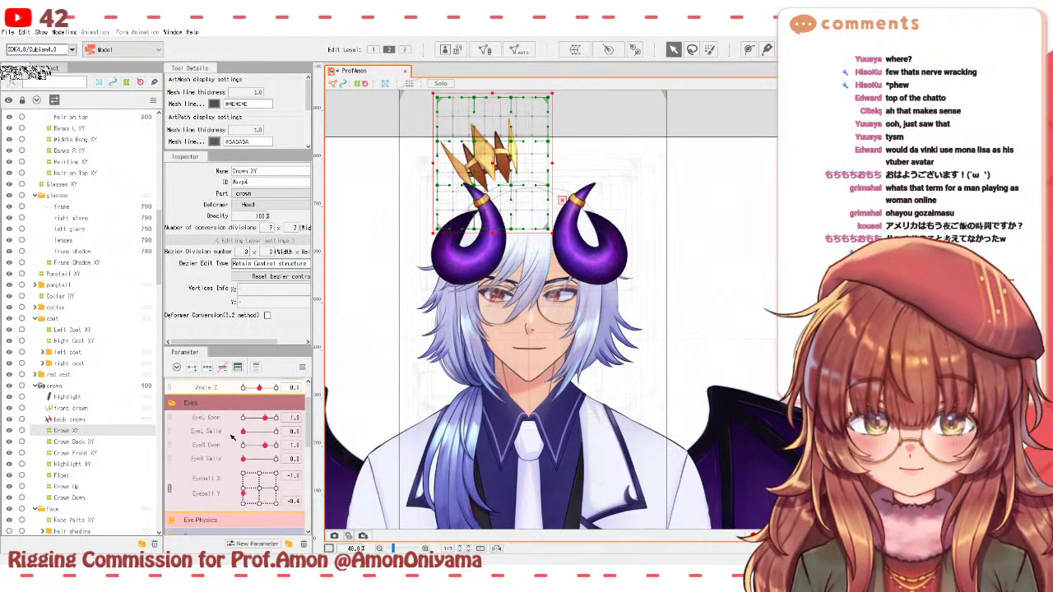
# - Set Mouth Form to 1.0, open the mouth fully, and examine the smile down to Angle Y -30
pyautogui.scroll(-2, 230, 477)
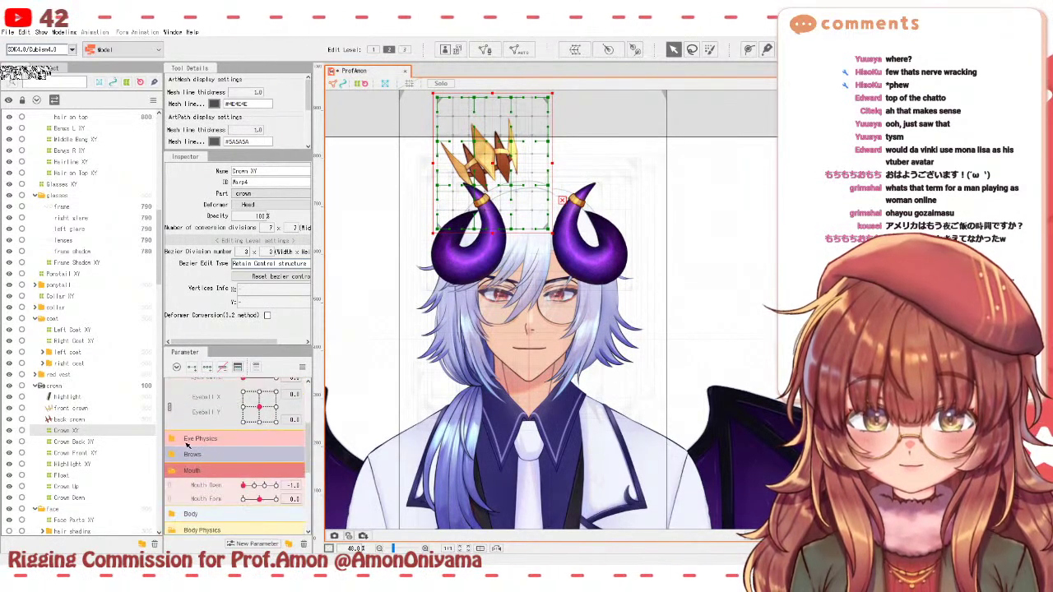
pyautogui.scroll(-1, 210, 472)
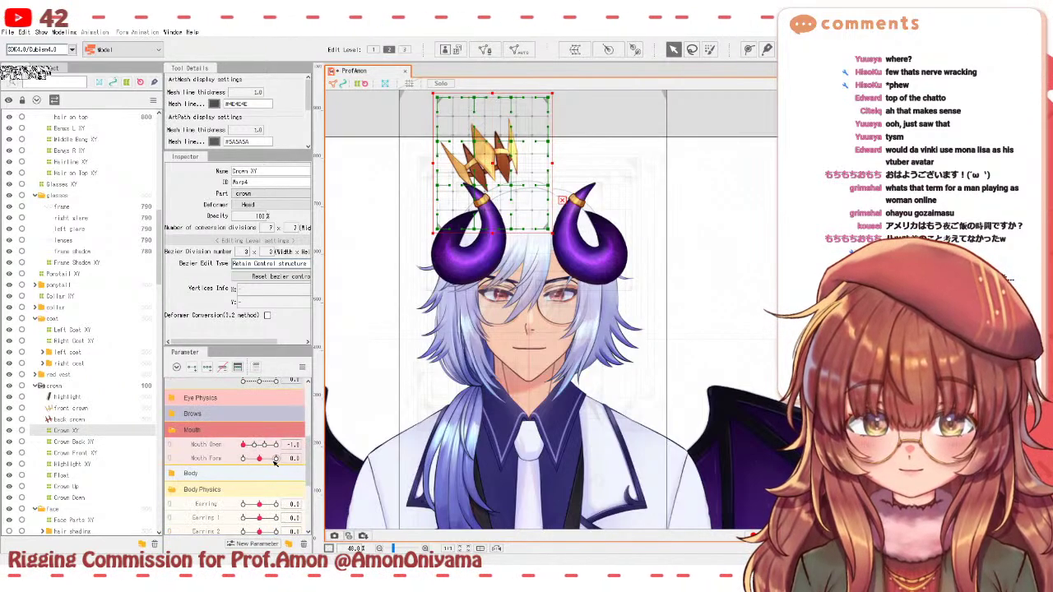
pyautogui.click(255, 448)
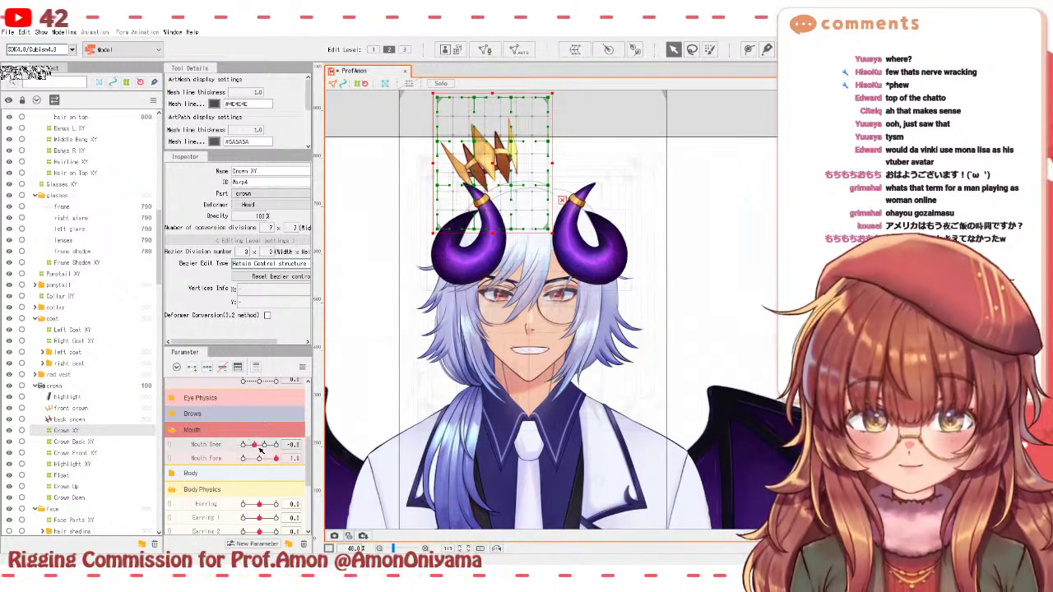
pyautogui.click(280, 445)
pyautogui.scroll(4, 227, 433)
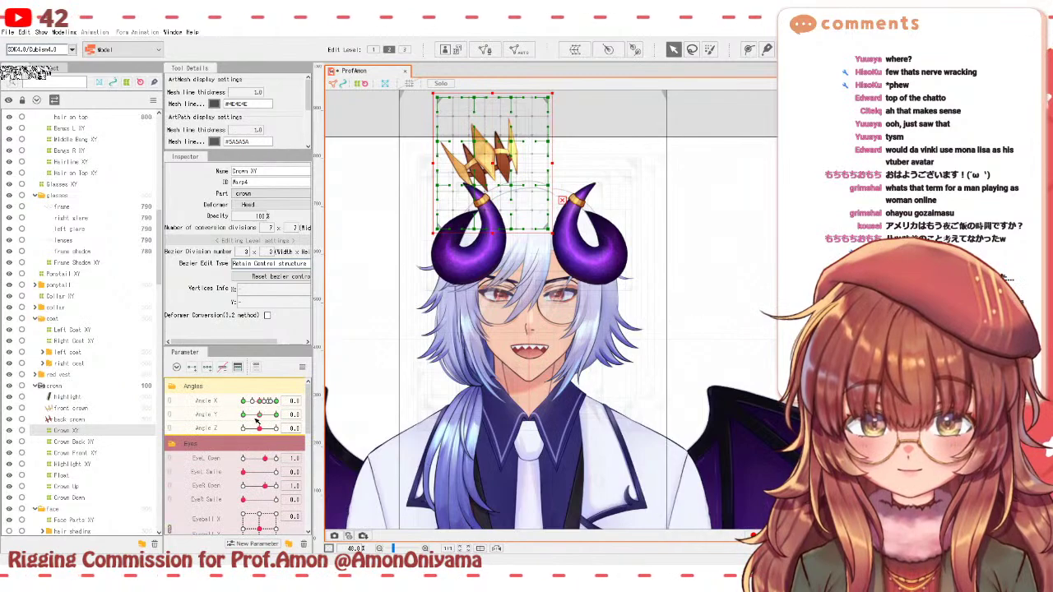
pyautogui.moveTo(257, 419); pyautogui.dragTo(238, 431)
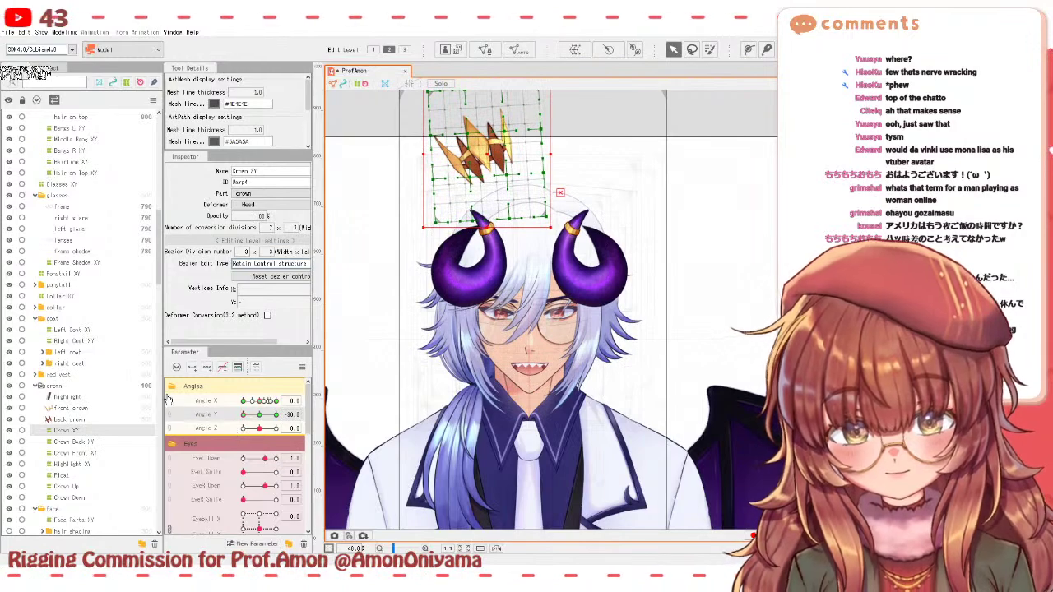
# - Select the Mouth XY deformer, examine the open mouth at Angle Y -30, and nudge its centre control point upward at Angle Y 30
pyautogui.click(523, 372)
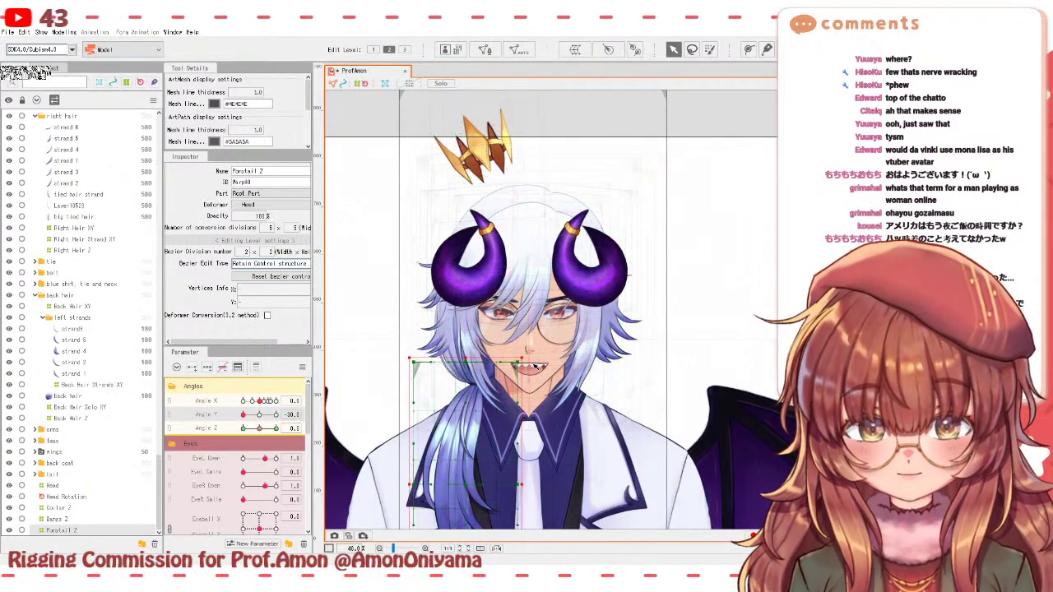
pyautogui.click(530, 362)
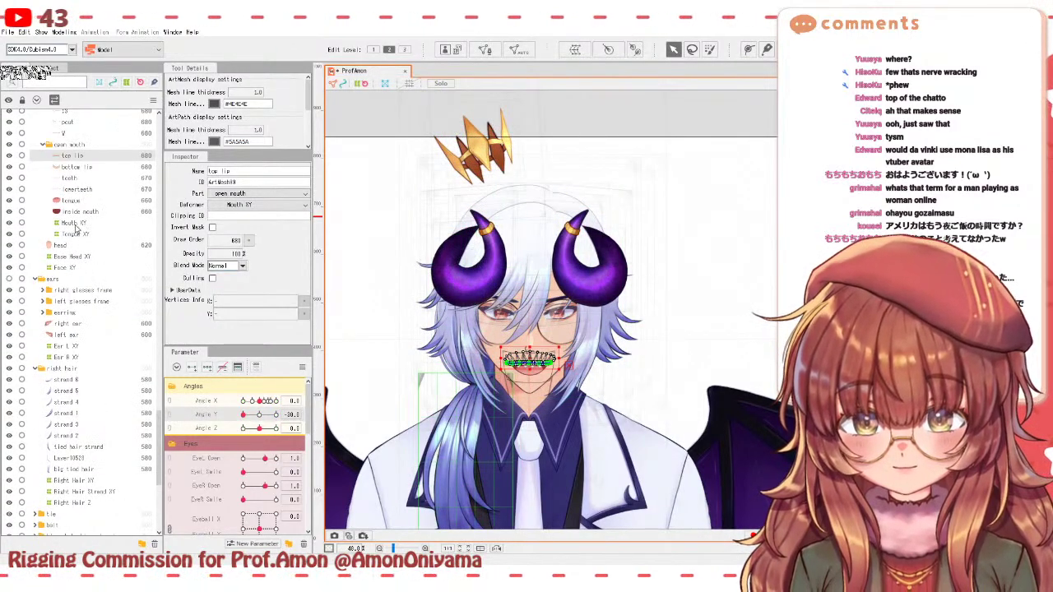
pyautogui.click(74, 226)
pyautogui.scroll(5, 527, 336)
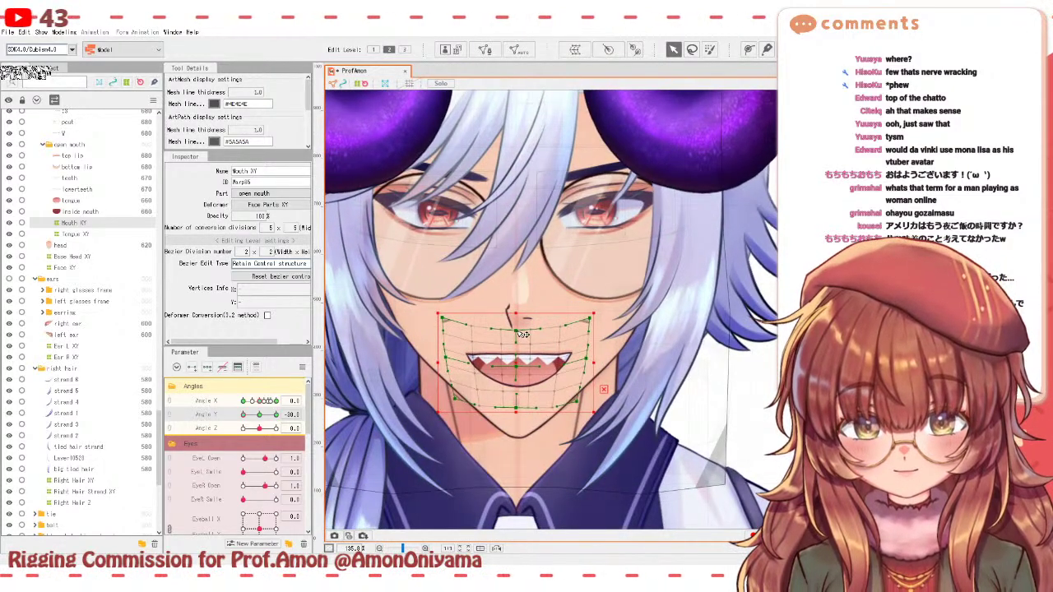
pyautogui.moveTo(252, 417); pyautogui.dragTo(259, 415)
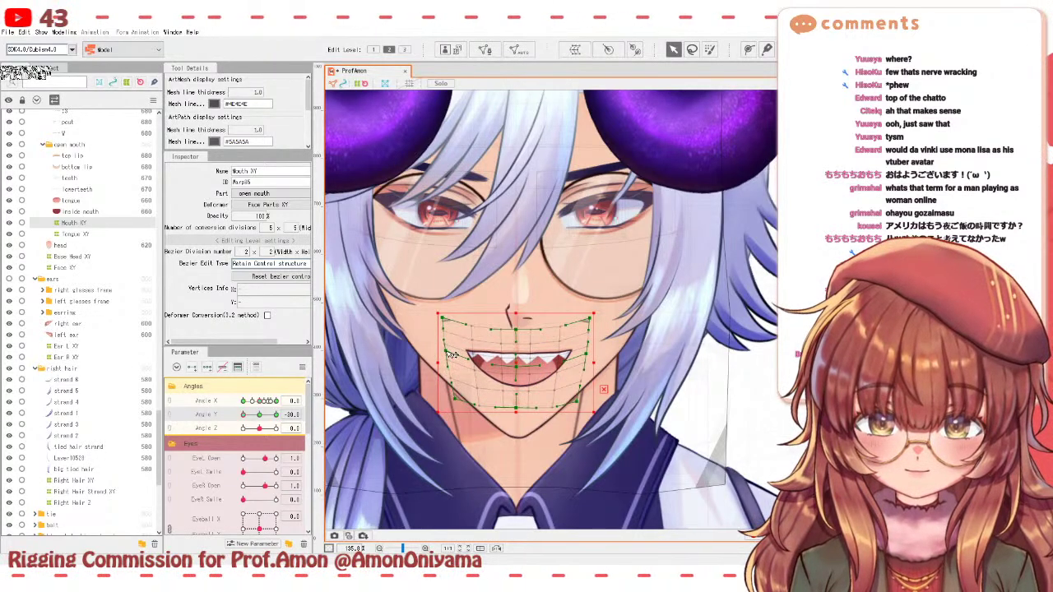
pyautogui.moveTo(243, 414); pyautogui.dragTo(282, 401)
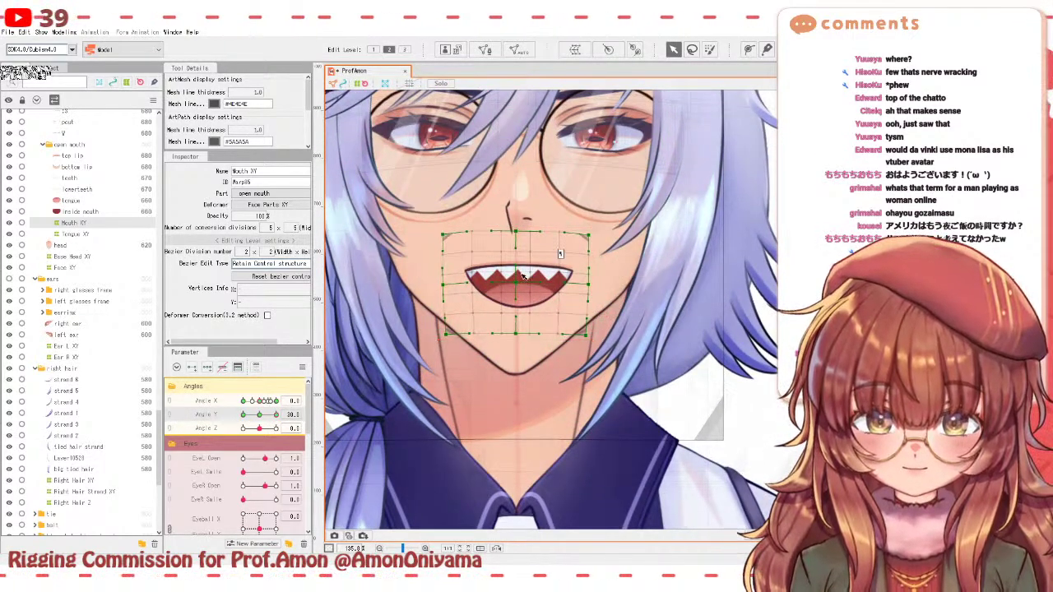
pyautogui.moveTo(518, 281); pyautogui.dragTo(517, 275)
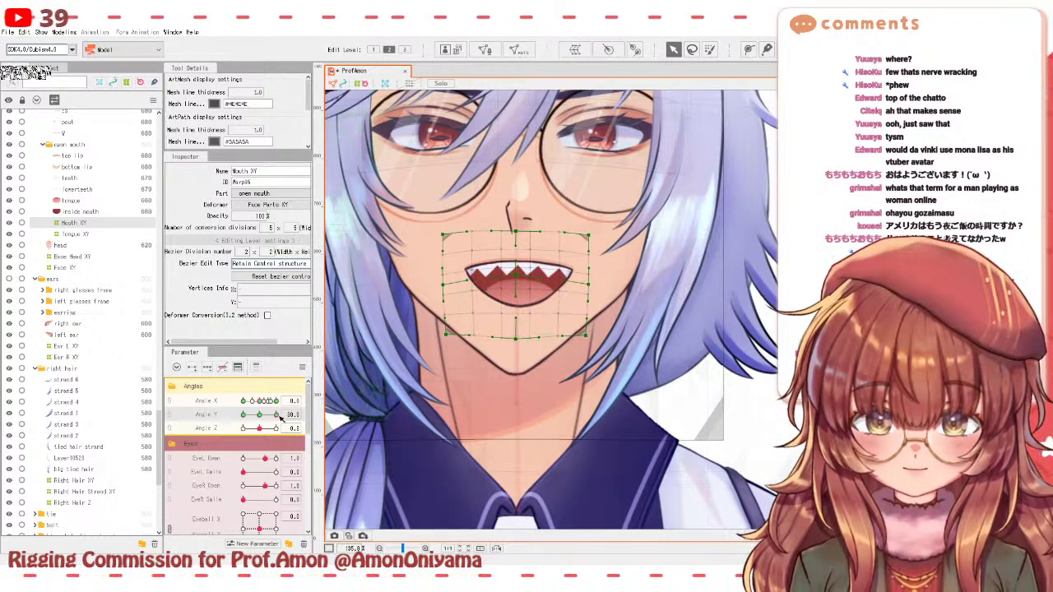
# - Turn the head along Angle X to examine the open mouth, then reset the parameters to their defaults
pyautogui.moveTo(276, 414); pyautogui.dragTo(243, 399)
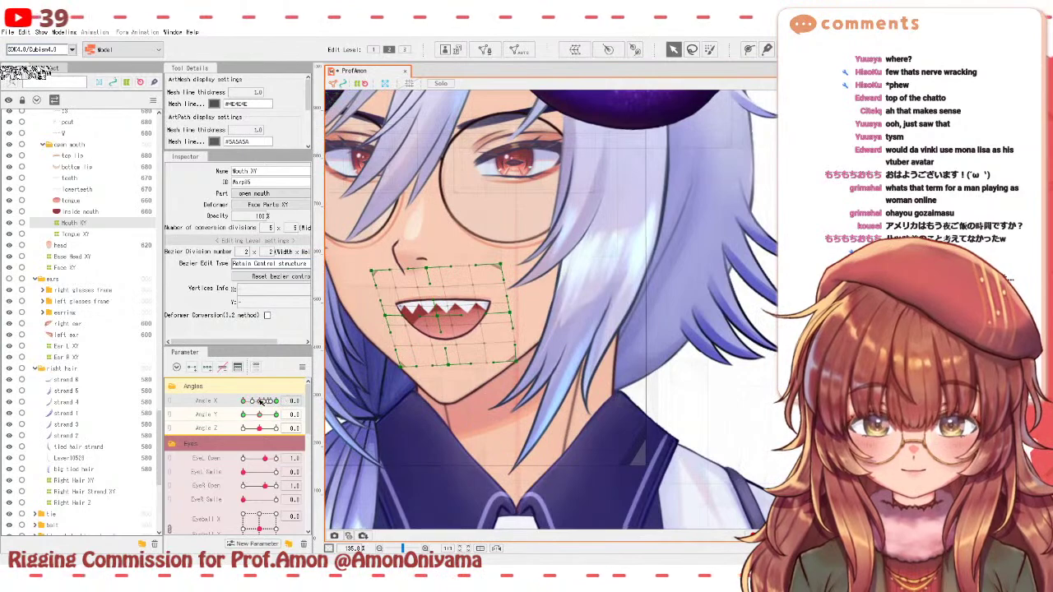
pyautogui.click(260, 401)
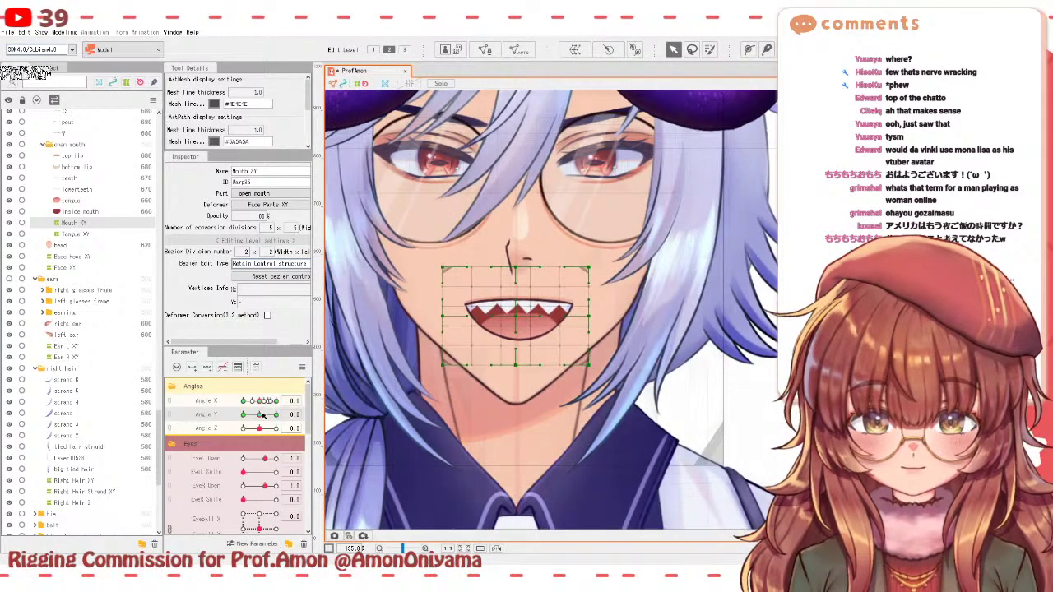
pyautogui.click(303, 368)
pyautogui.click(311, 371)
# - Combine Mouth Open and Mouth Form, open the mouth fully into a smile, and examine it around Angle Y -30
pyautogui.moveTo(257, 415)
pyautogui.mouseDown()
pyautogui.moveTo(244, 416)
pyautogui.moveTo(271, 416)
pyautogui.moveTo(236, 416)
pyautogui.mouseUp()
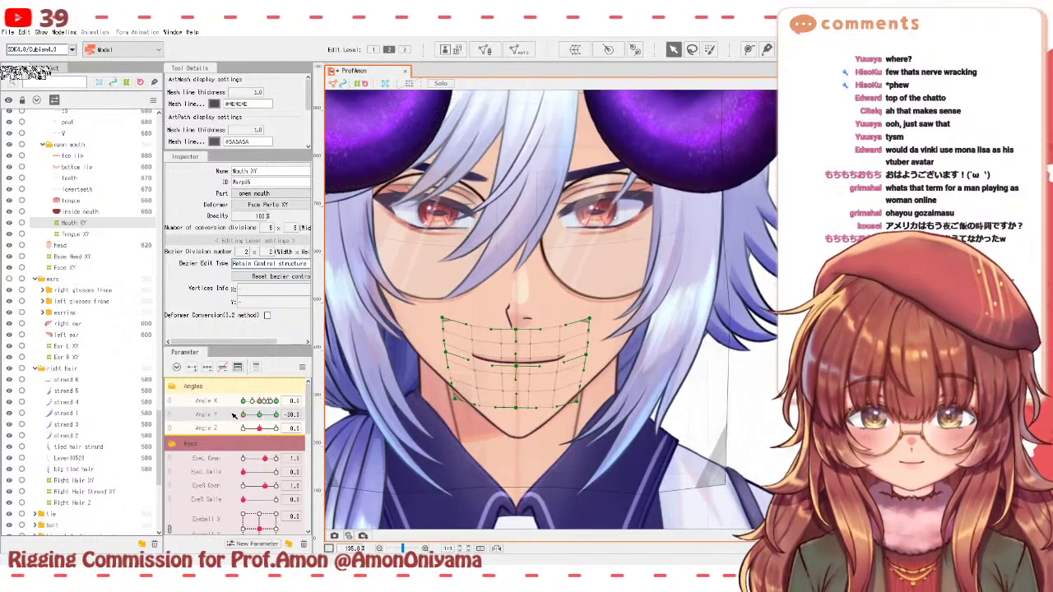
pyautogui.scroll(-5, 263, 452)
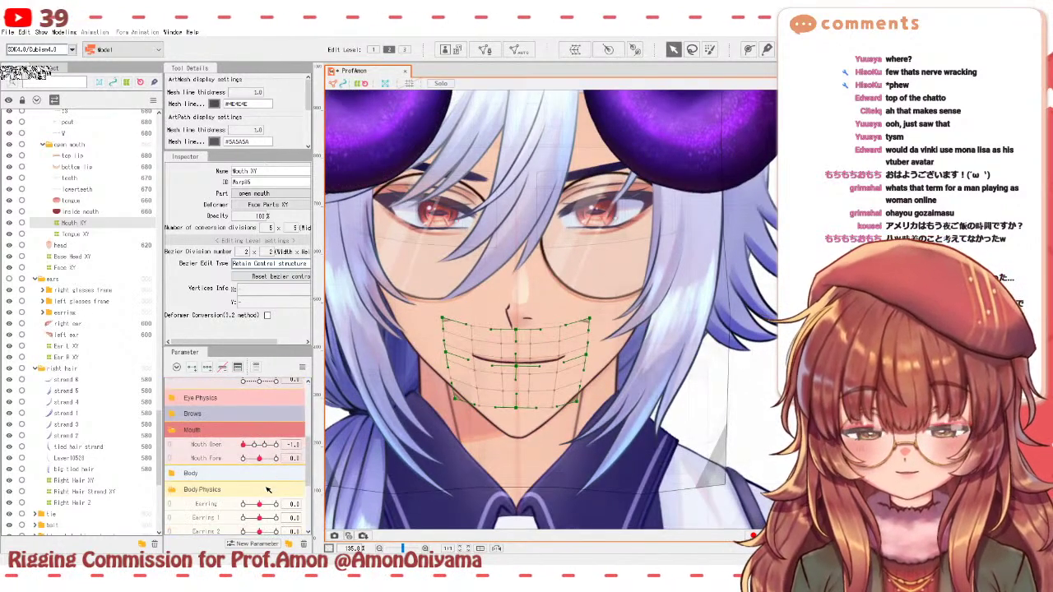
pyautogui.click(172, 450)
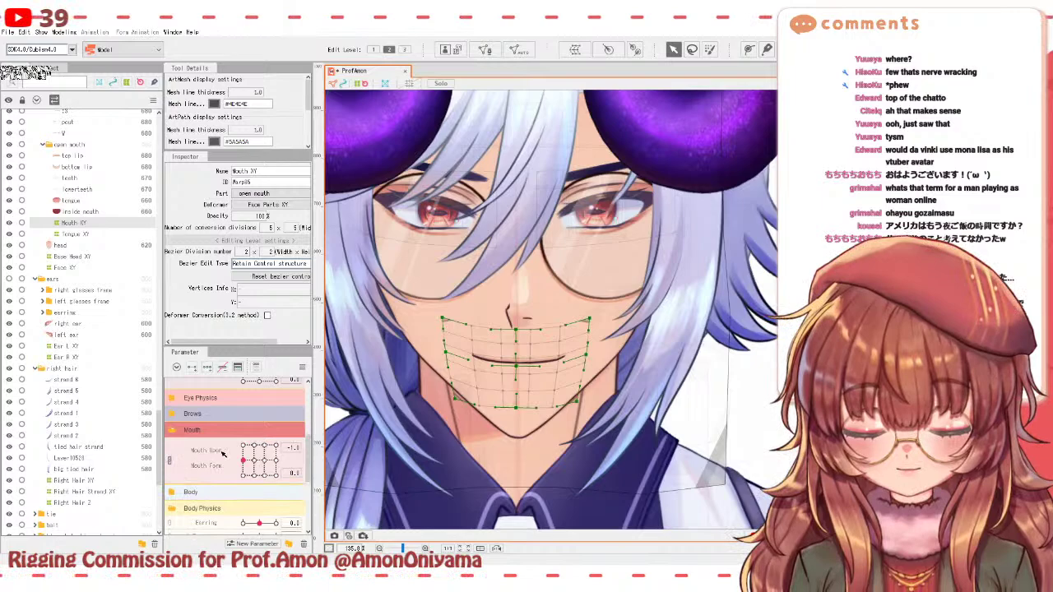
pyautogui.click(276, 449)
pyautogui.scroll(5, 270, 447)
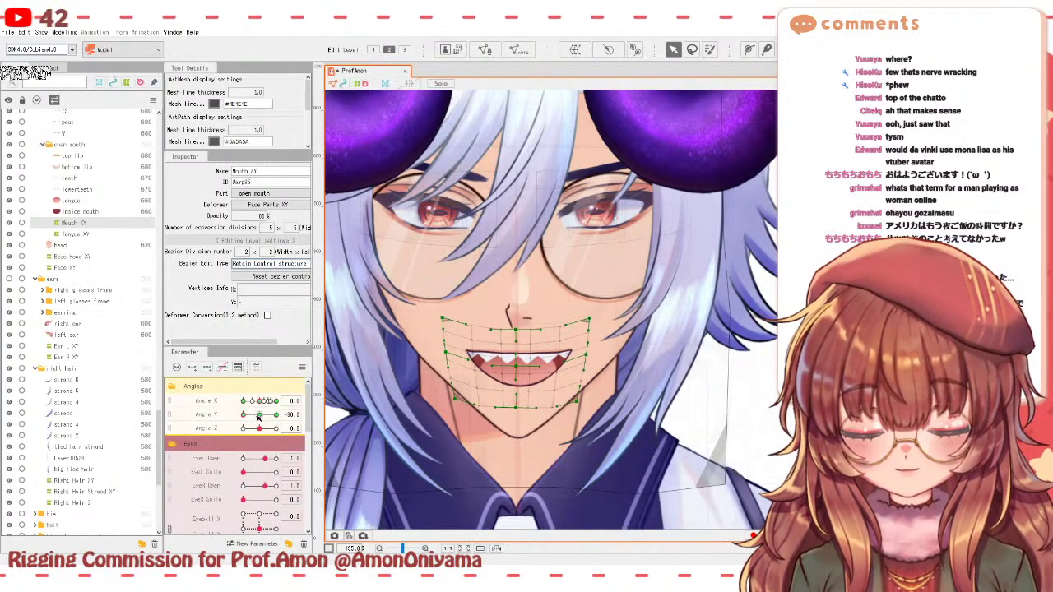
pyautogui.moveTo(257, 418); pyautogui.dragTo(245, 422)
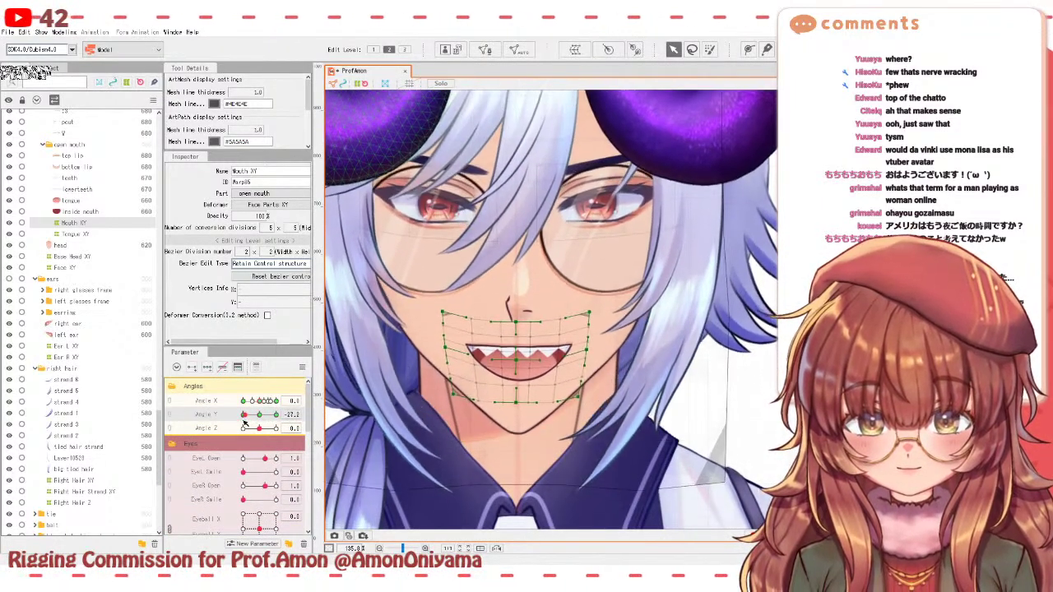
# - Undo the last change and compare the open mouth between Angle Y 0 and -30
pyautogui.hotkey('ctrl', 'z')
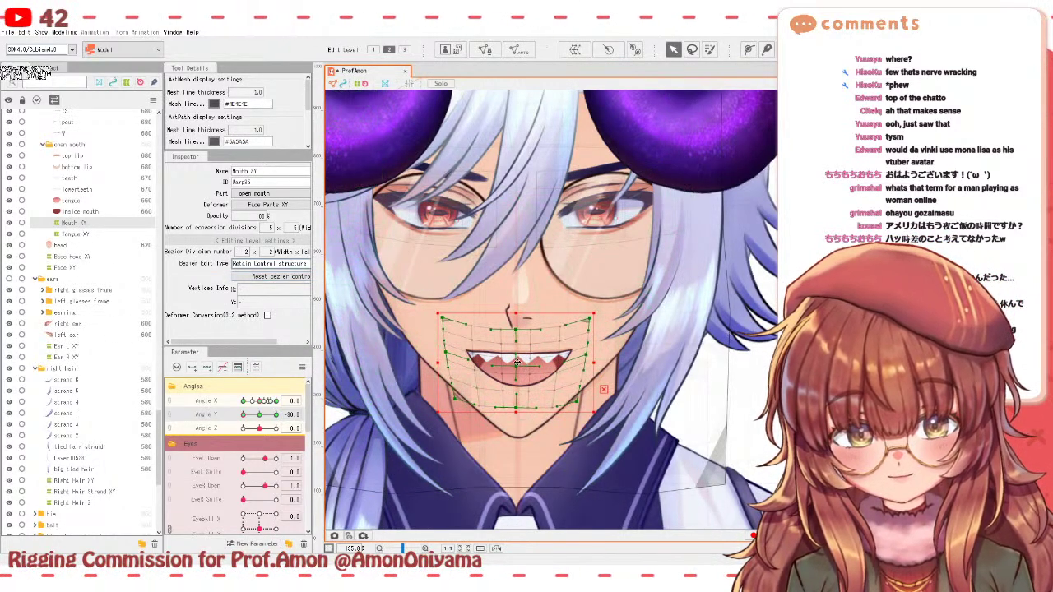
pyautogui.click(260, 415)
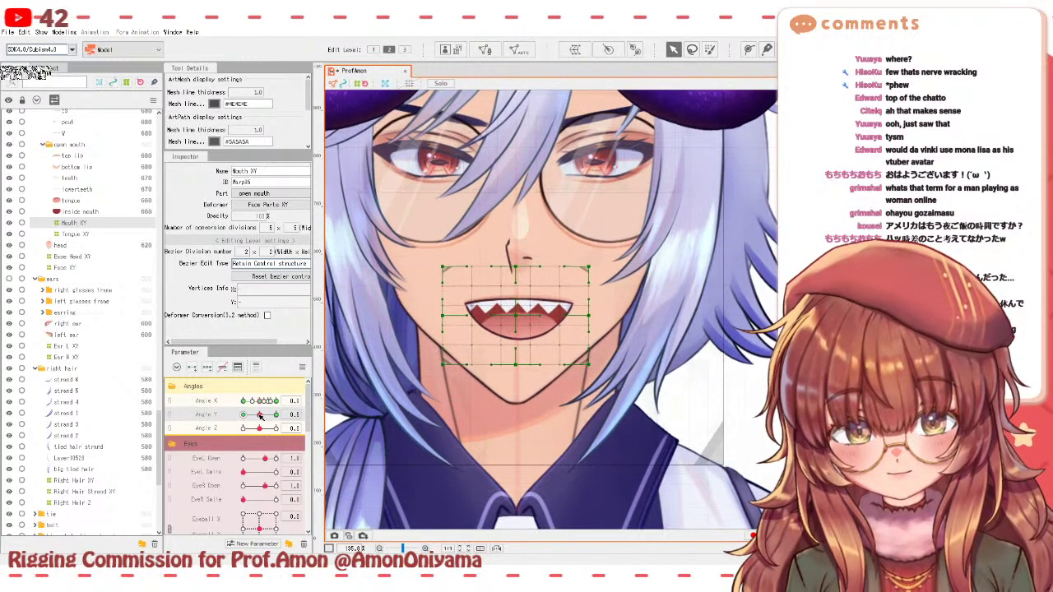
pyautogui.moveTo(260, 415); pyautogui.dragTo(246, 416)
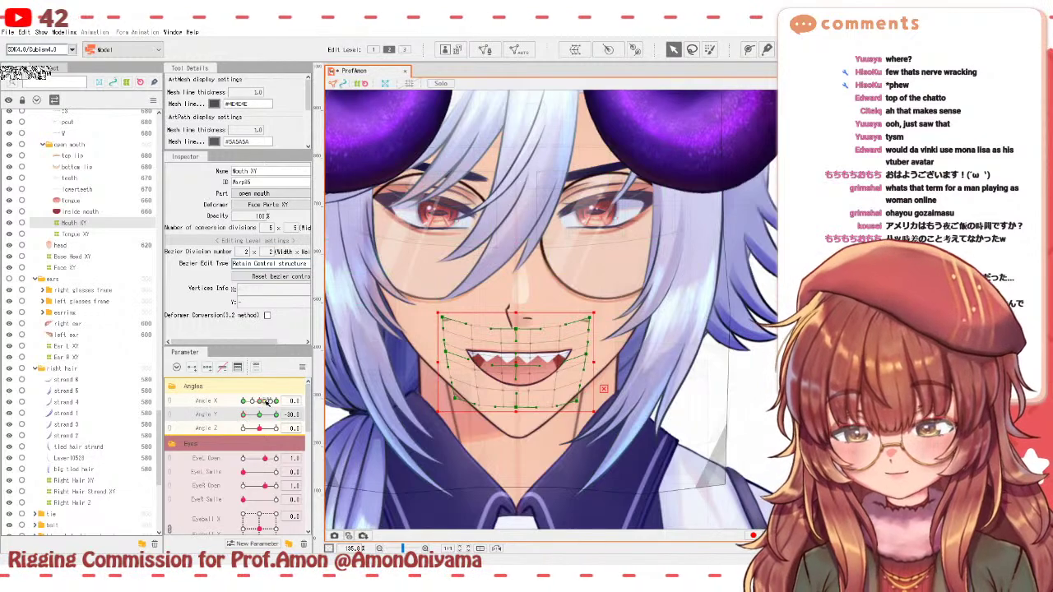
# - Select the Base Head XY deformer and raise its control points around the chin slightly at Angle Y -30
pyautogui.click(449, 304)
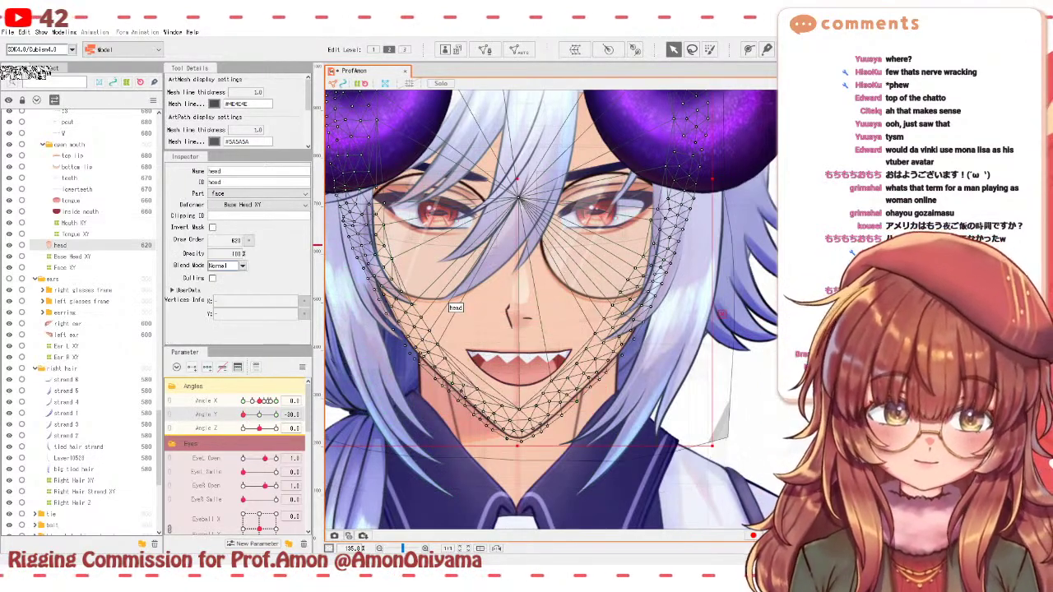
pyautogui.click(72, 255)
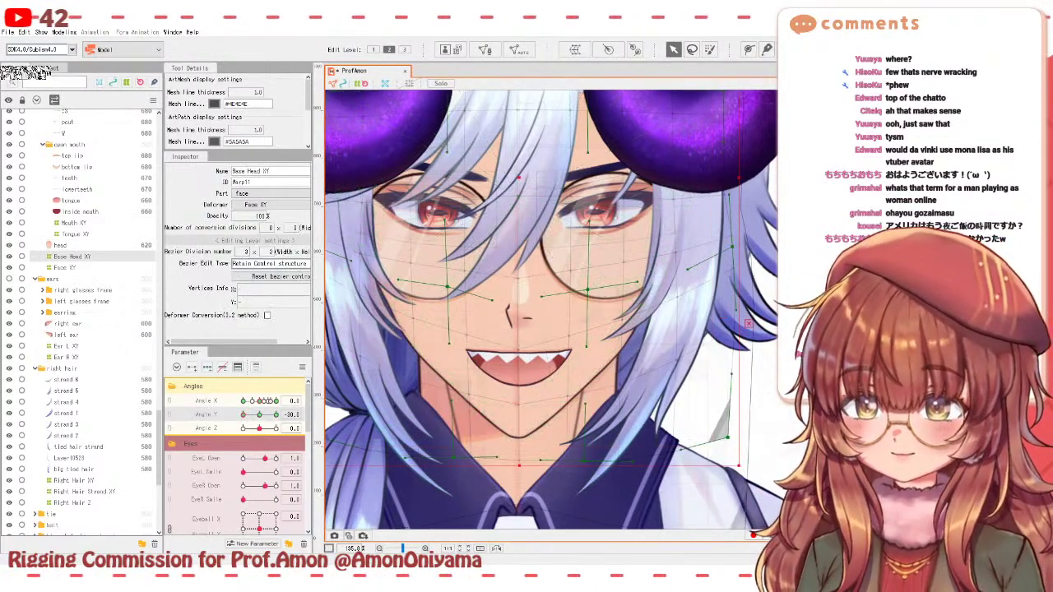
pyautogui.moveTo(259, 417); pyautogui.dragTo(239, 420)
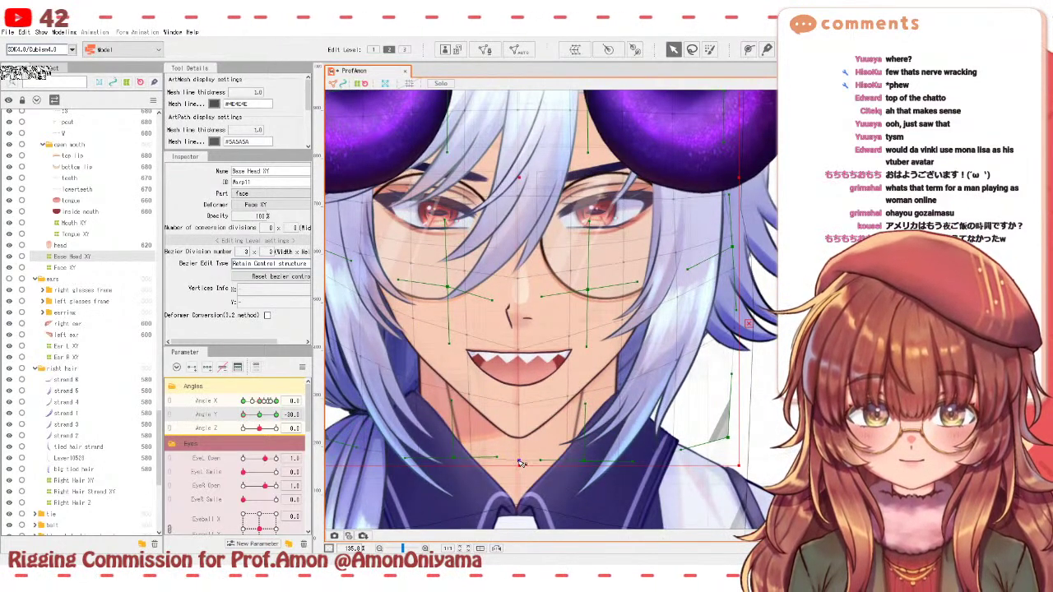
pyautogui.moveTo(519, 462); pyautogui.dragTo(520, 456)
pyautogui.moveTo(519, 405); pyautogui.dragTo(520, 401)
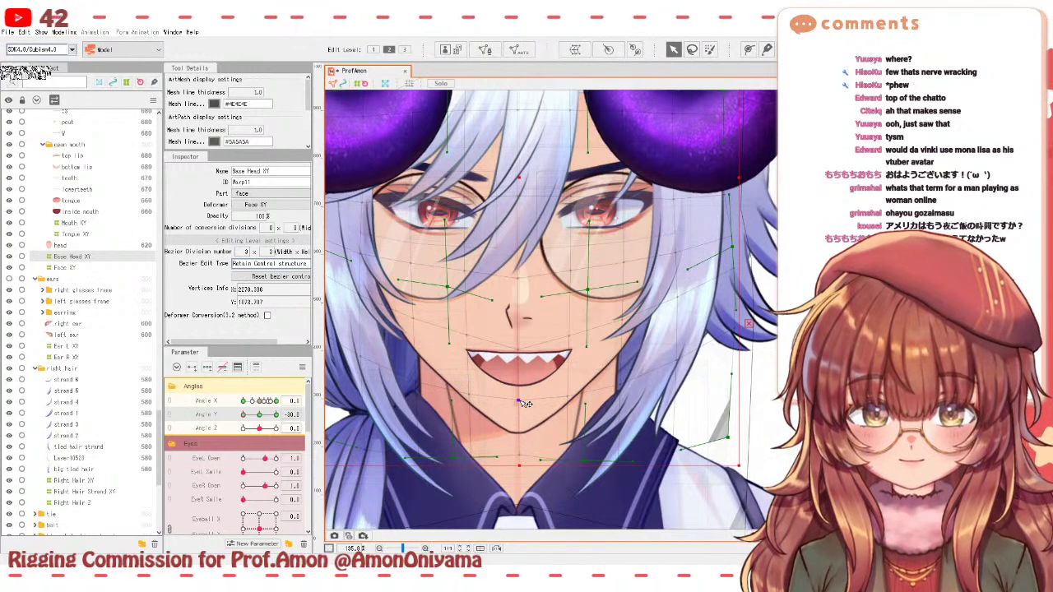
pyautogui.click(462, 453)
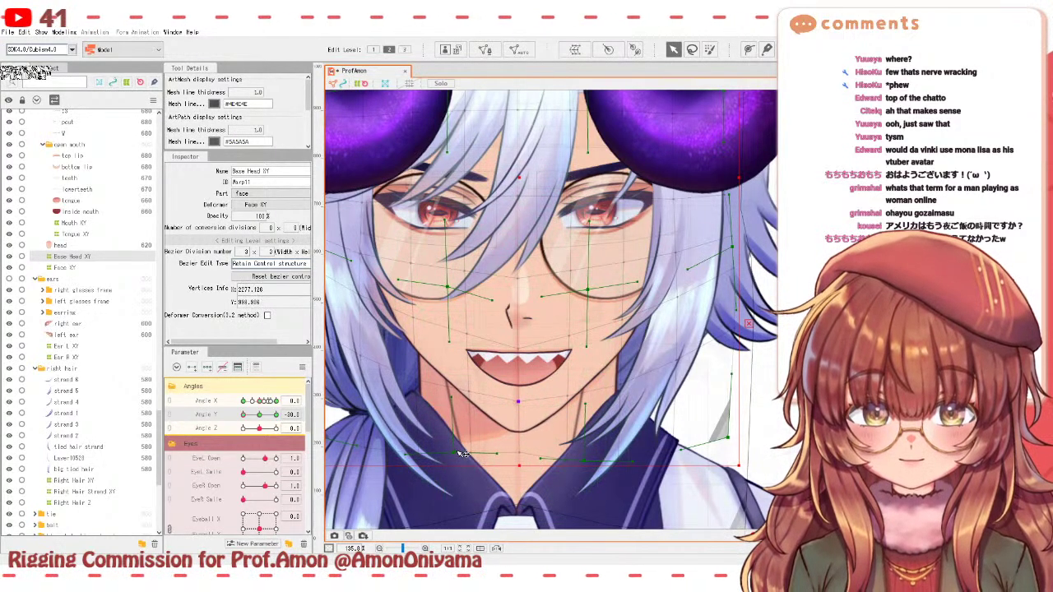
pyautogui.moveTo(462, 453); pyautogui.dragTo(464, 453)
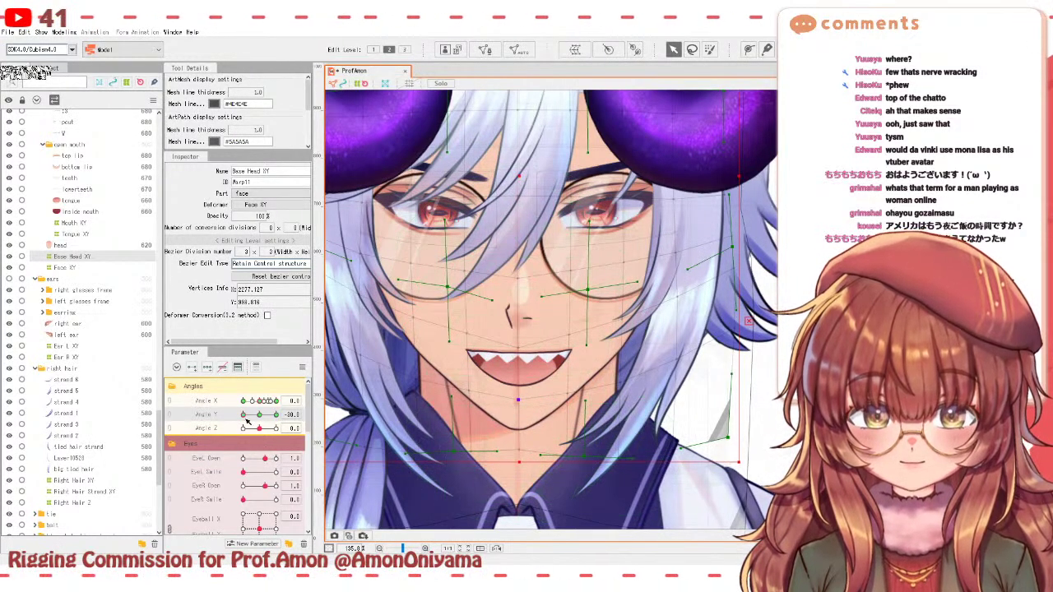
# - Examine the chin shape across Angle Y from 30 down to -30
pyautogui.moveTo(247, 420); pyautogui.dragTo(280, 416)
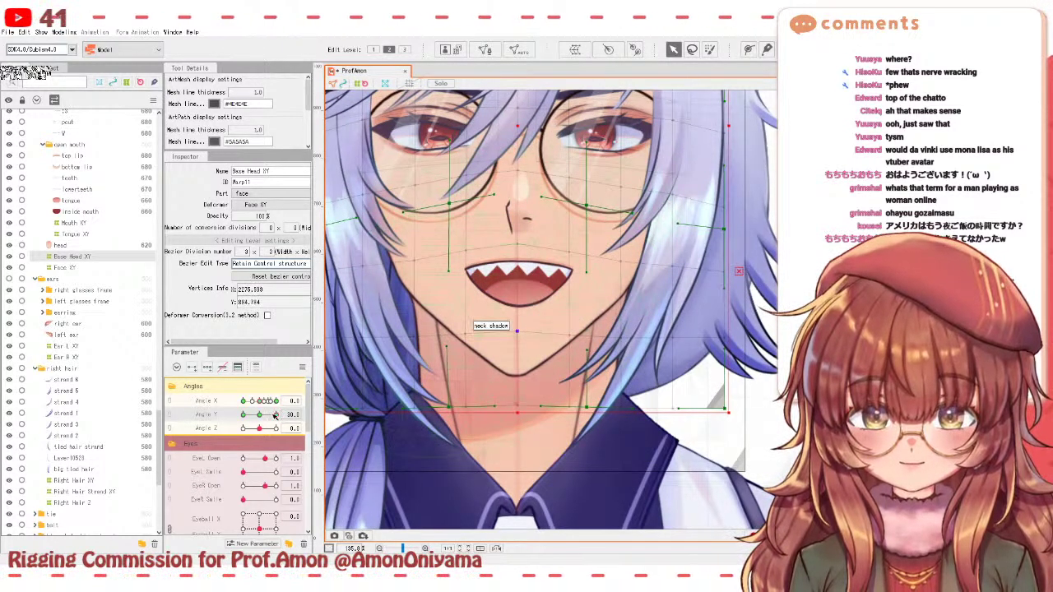
pyautogui.moveTo(274, 415); pyautogui.dragTo(244, 417)
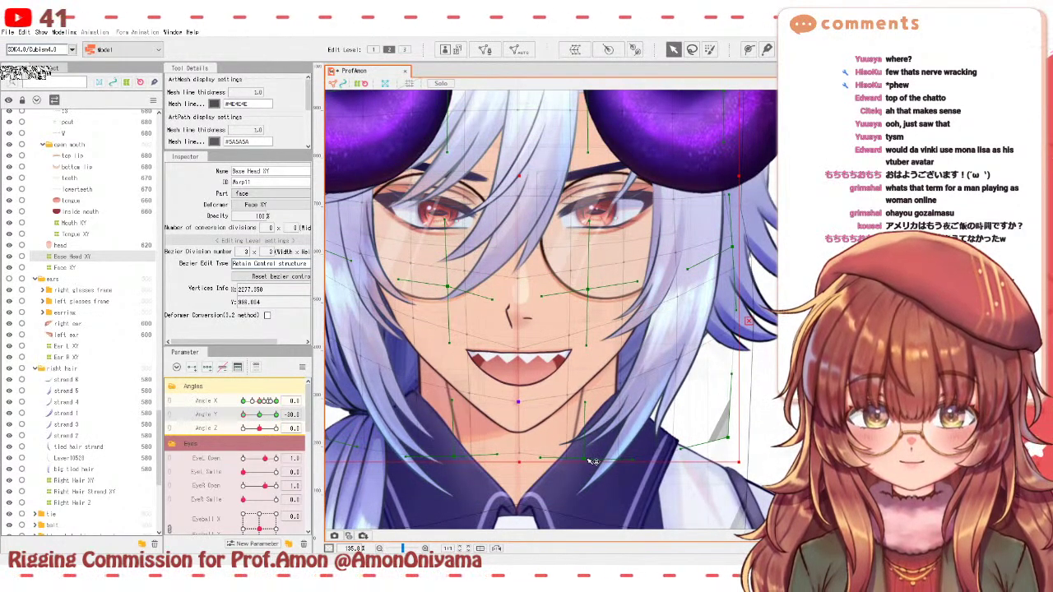
pyautogui.moveTo(262, 415); pyautogui.dragTo(235, 422)
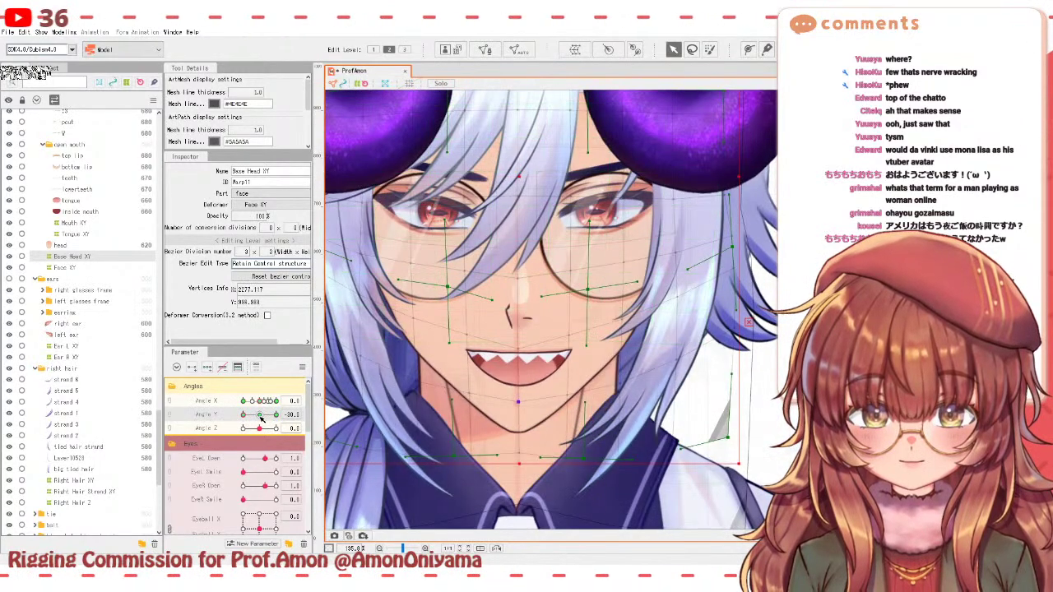
# - Inspect the Mouth XY deformer up close at Angle Y -30, then deselect it and examine the whole head through Angle Y 30
pyautogui.click(72, 223)
pyautogui.scroll(3, 529, 367)
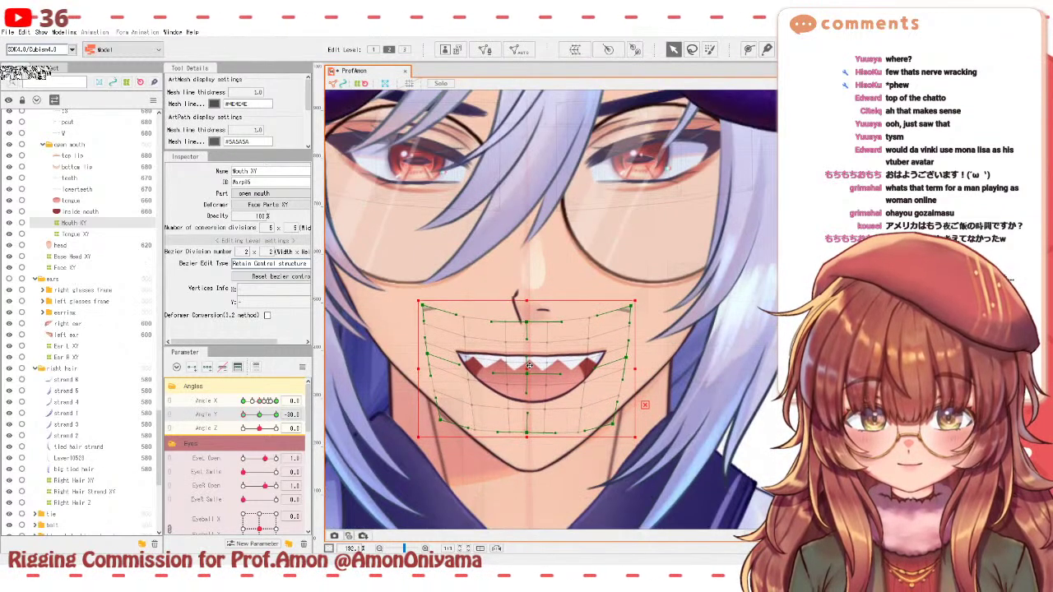
pyautogui.scroll(-10, 529, 368)
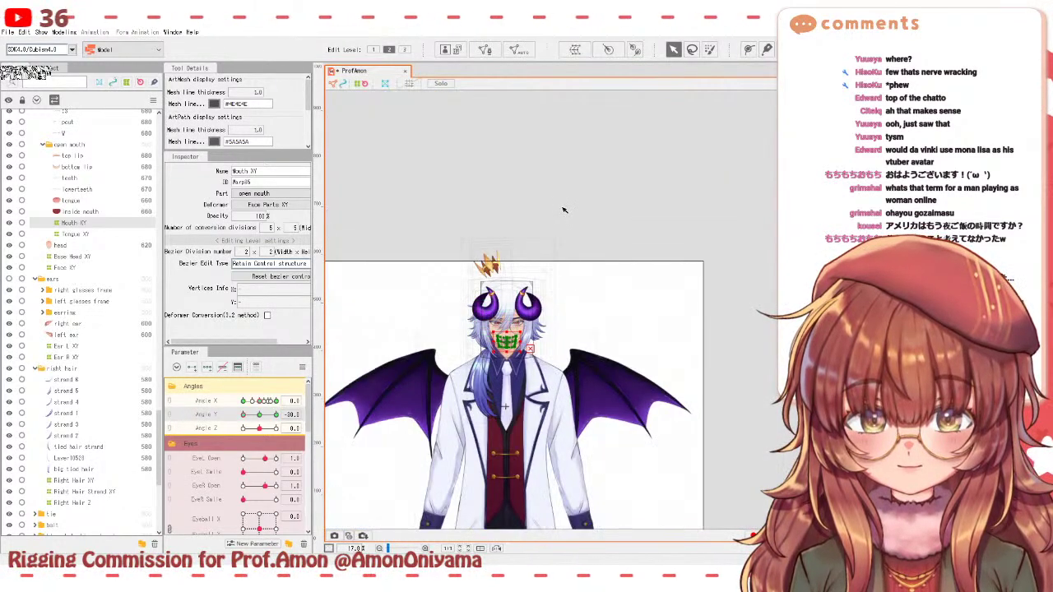
pyautogui.click(504, 323)
pyautogui.scroll(4, 504, 323)
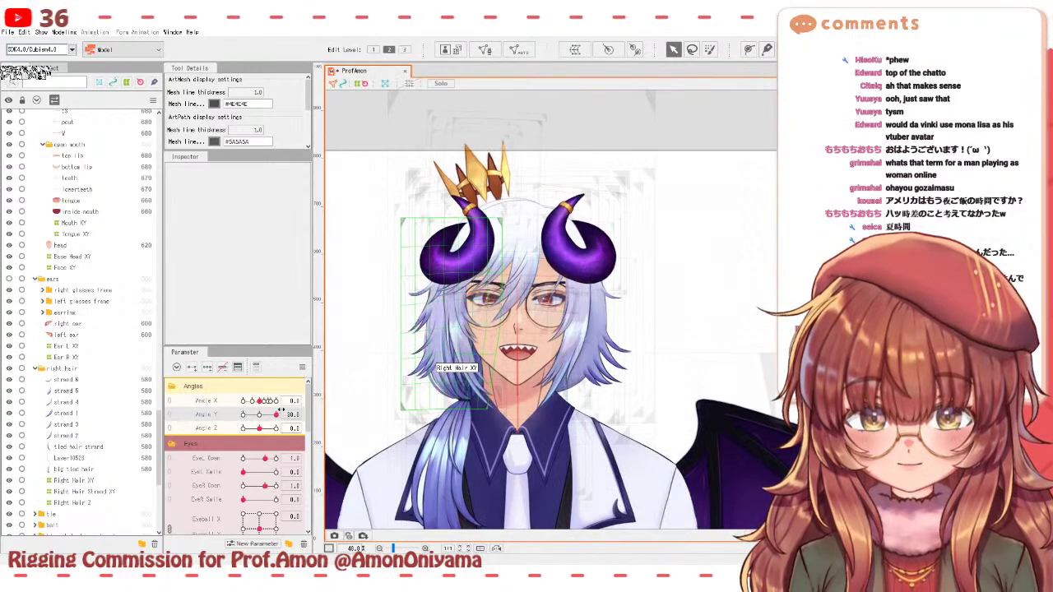
pyautogui.moveTo(243, 414)
pyautogui.mouseDown()
pyautogui.moveTo(280, 409)
pyautogui.moveTo(251, 414)
pyautogui.moveTo(280, 409)
pyautogui.moveTo(242, 402)
pyautogui.mouseUp()
# - Reset the parameters to their defaults, examine the head at Angle X -30, and reset them again
pyautogui.rightClick(328, 367)
pyautogui.click(327, 367)
pyautogui.click(261, 408)
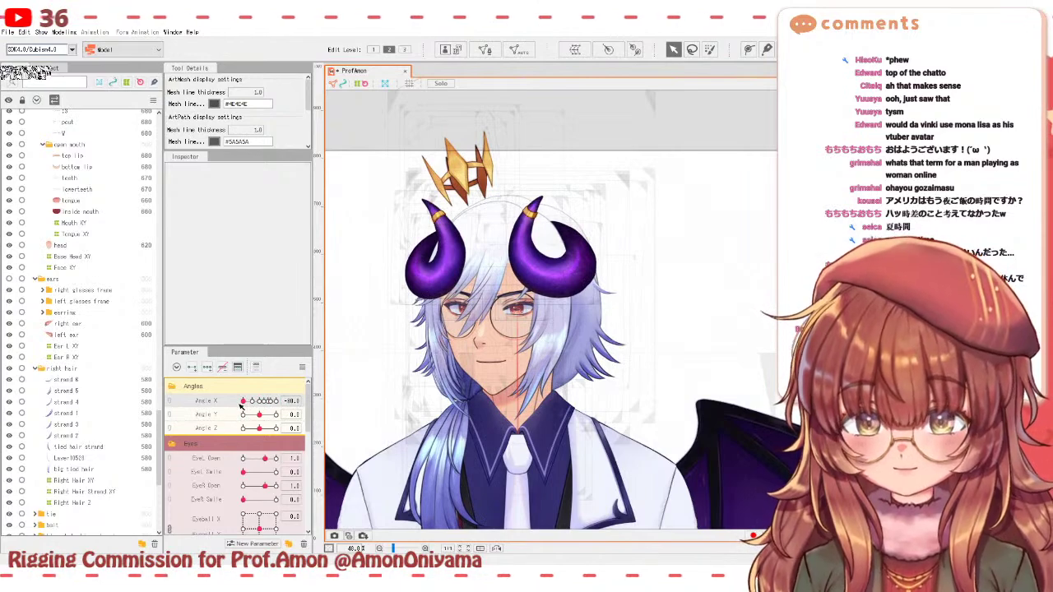
pyautogui.rightClick(309, 362)
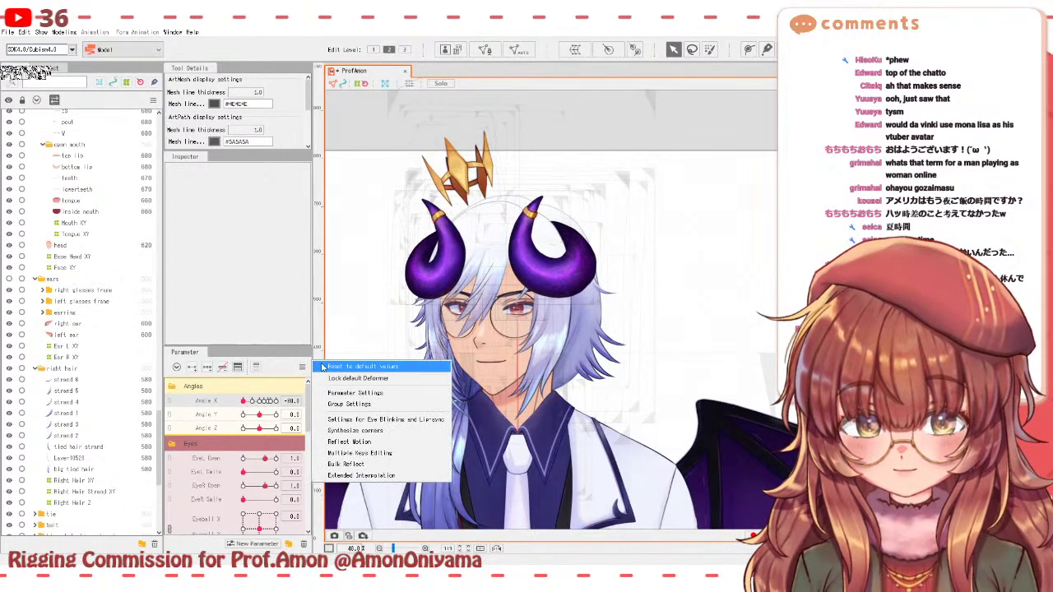
pyautogui.click(328, 367)
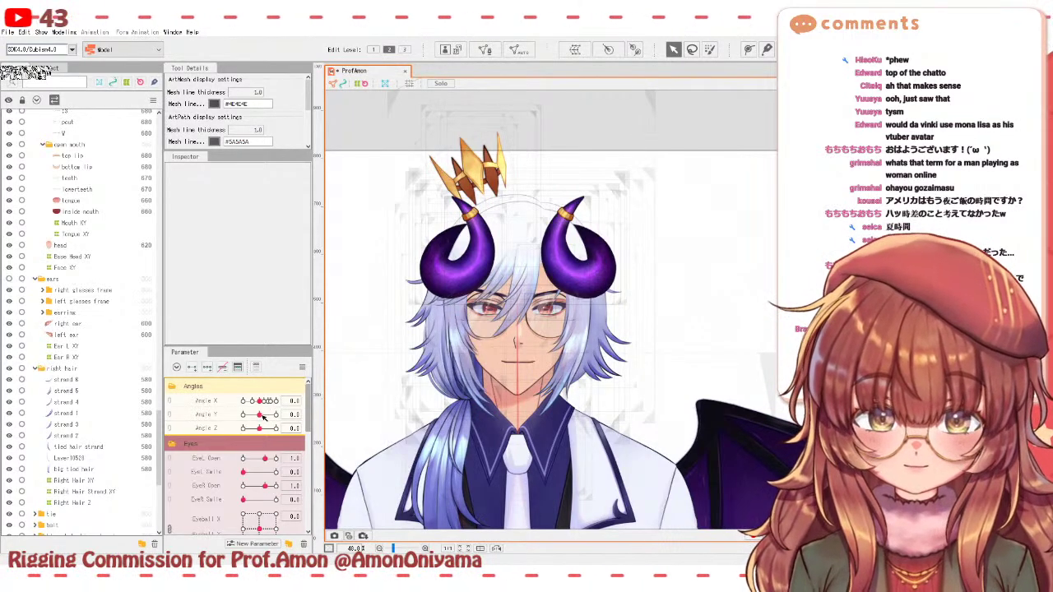
# - Move Angle Y and Angle X around to examine the neutral-faced head's motion, and return both to 0
pyautogui.moveTo(260, 415)
pyautogui.mouseDown()
pyautogui.moveTo(248, 416)
pyautogui.moveTo(260, 417)
pyautogui.mouseUp()
pyautogui.moveTo(259, 400)
pyautogui.mouseDown()
pyautogui.moveTo(265, 415)
pyautogui.moveTo(233, 419)
pyautogui.moveTo(260, 419)
pyautogui.mouseUp()
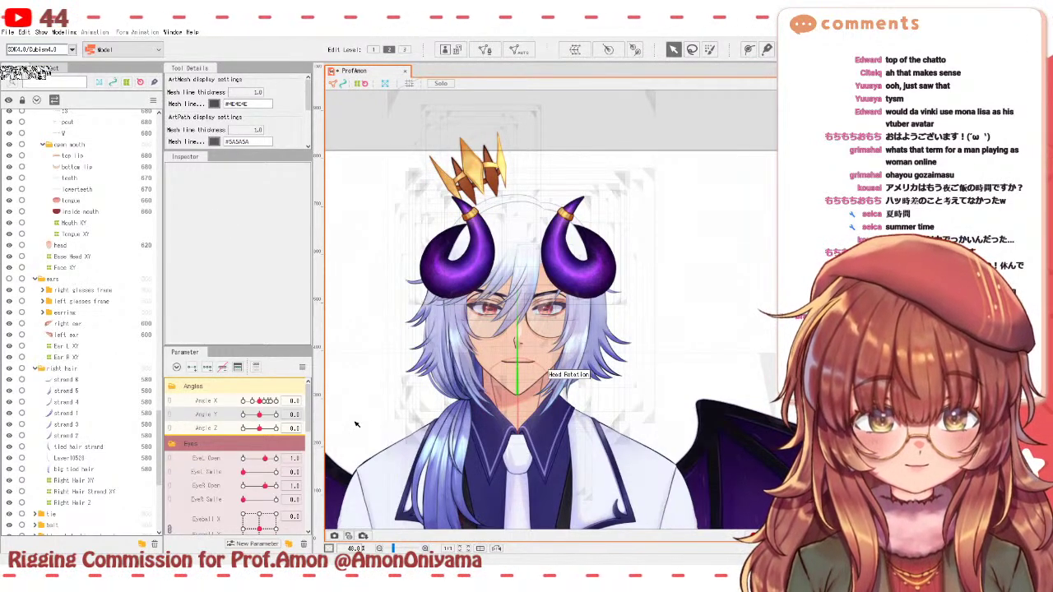
pyautogui.moveTo(260, 416)
pyautogui.mouseDown()
pyautogui.moveTo(250, 417)
pyautogui.moveTo(259, 415)
pyautogui.mouseUp()
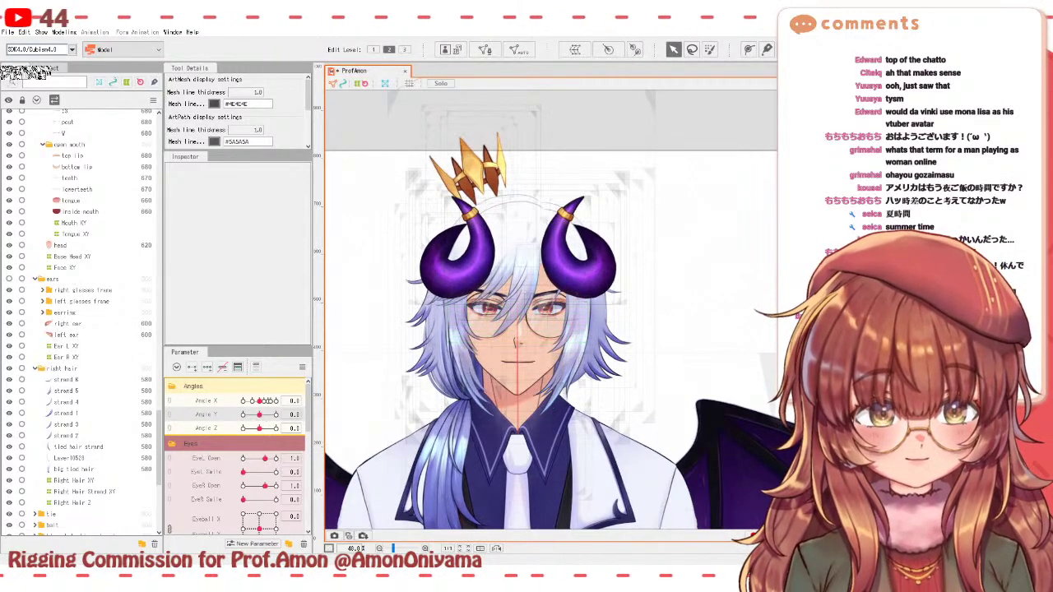
# - Select the Glasses XY deformer, examine it at Angle Y -30, return Angle Y to 0 and deselect it
pyautogui.click(518, 316)
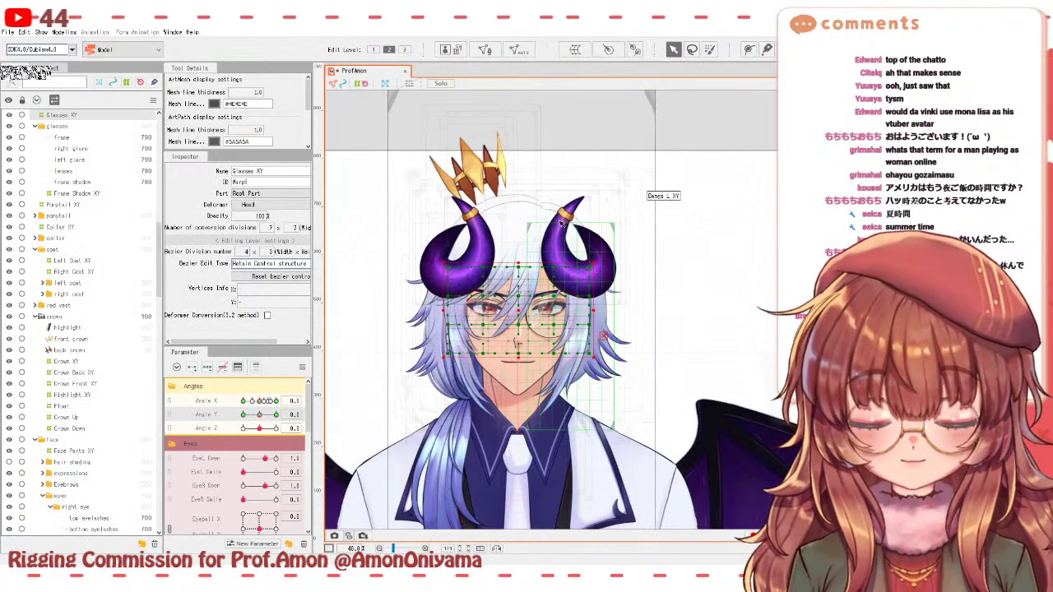
pyautogui.moveTo(259, 416); pyautogui.dragTo(240, 421)
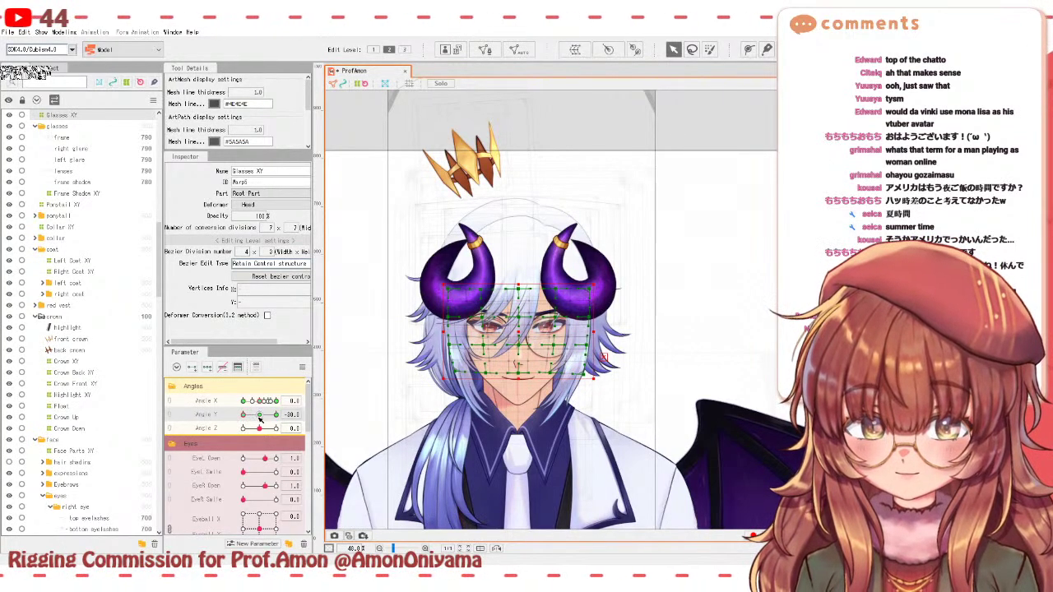
pyautogui.click(259, 415)
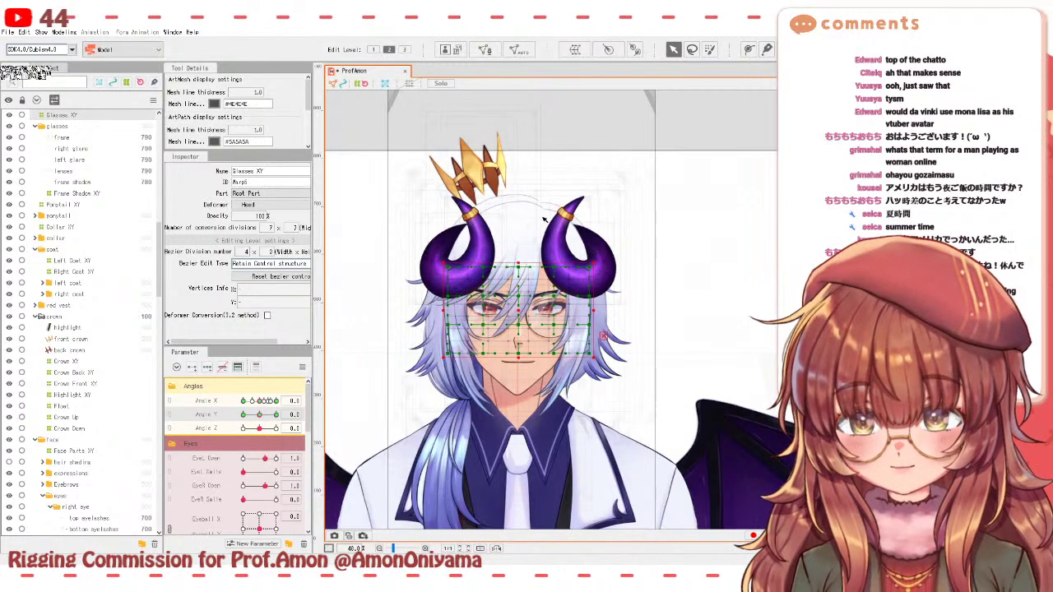
pyautogui.scroll(2, 698, 139)
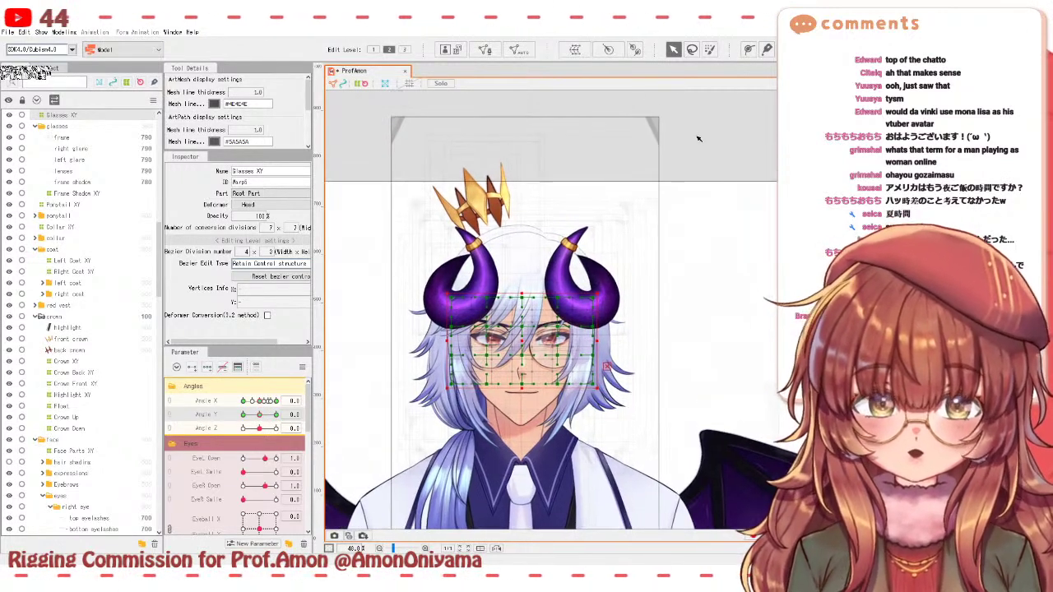
pyautogui.click(699, 138)
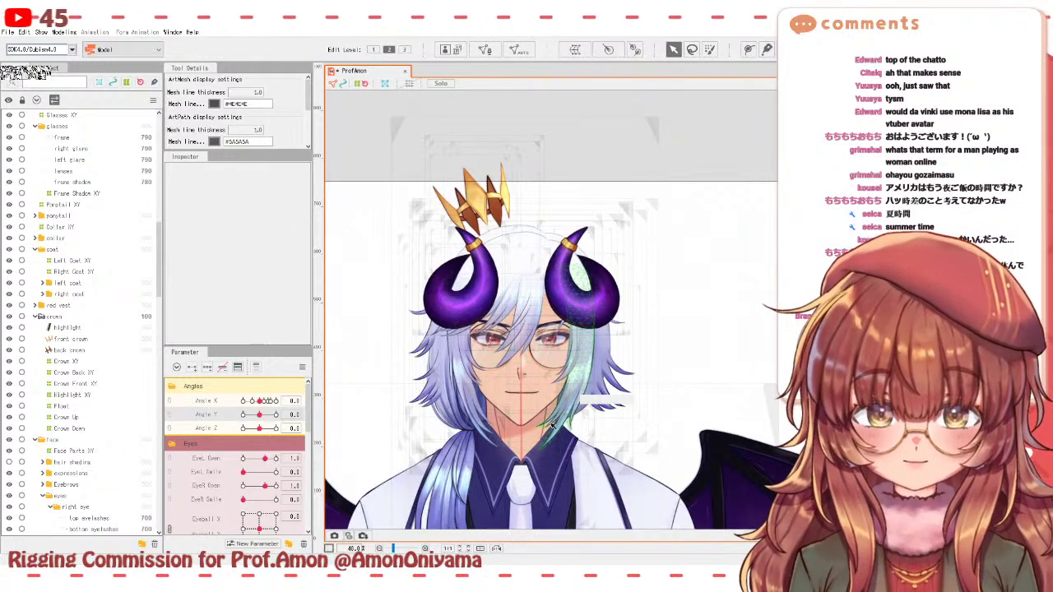
pyautogui.scroll(-2, 551, 424)
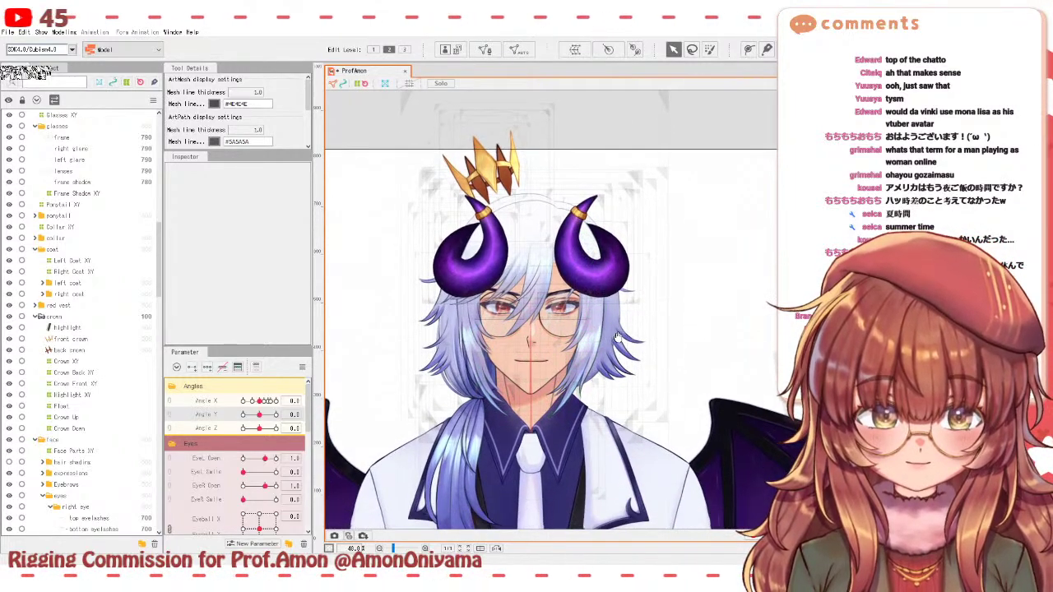
# - Create a warp deformer named Glasses On Off as the parent of Glasses XY, test-moving it and undoing both moves
pyautogui.click(616, 336)
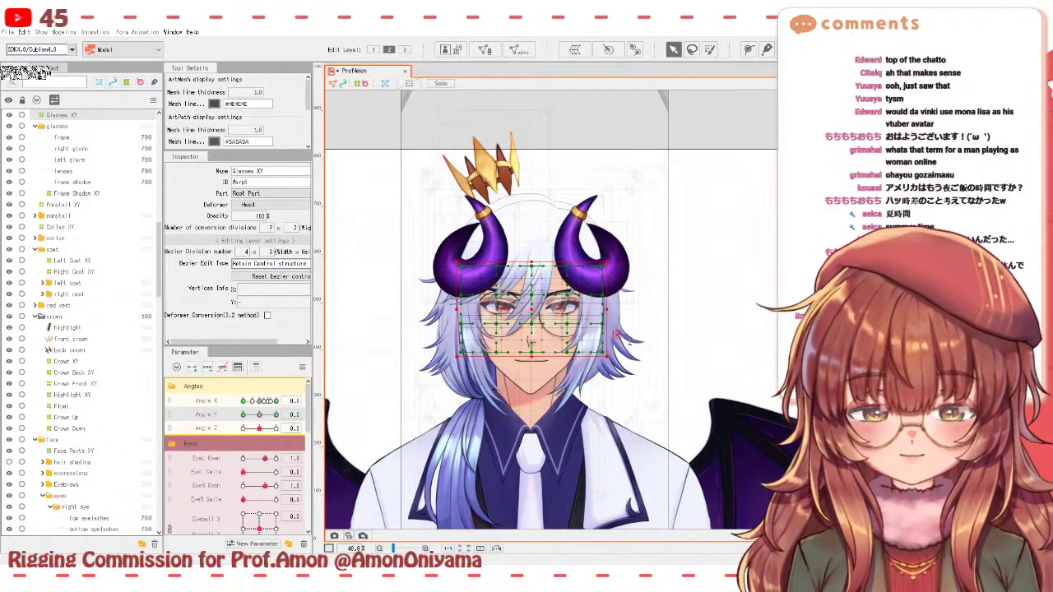
pyautogui.click(530, 308)
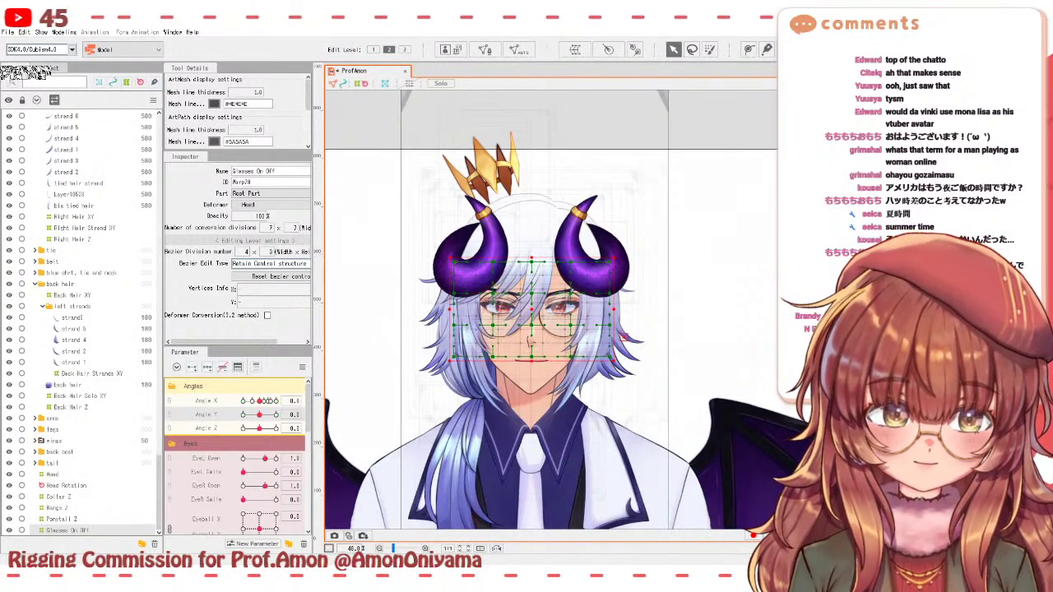
pyautogui.moveTo(530, 309); pyautogui.dragTo(653, 399)
pyautogui.hotkey('ctrl', 'z')
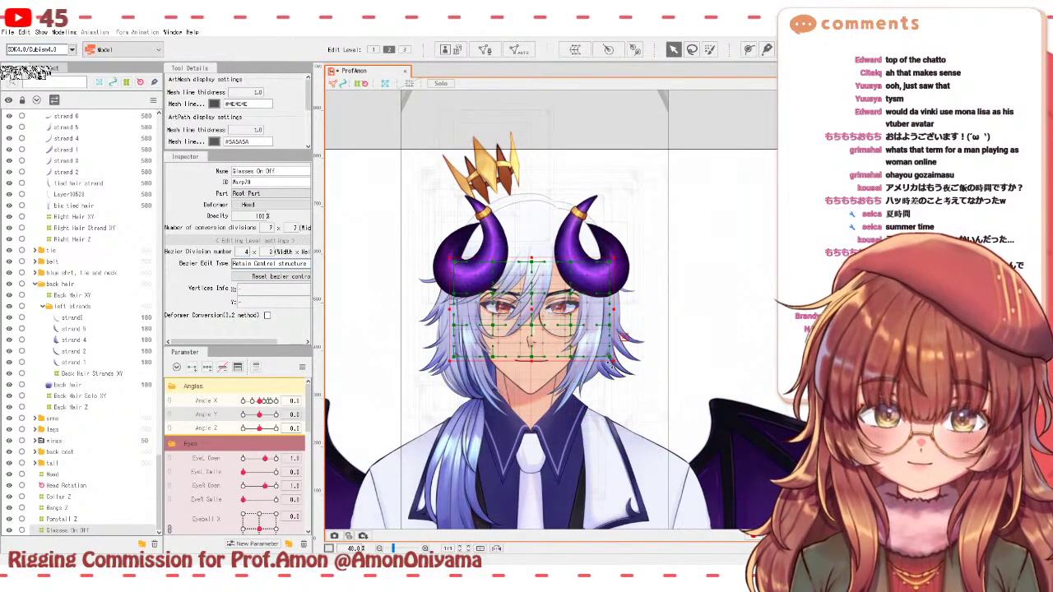
pyautogui.moveTo(552, 320); pyautogui.dragTo(676, 359)
pyautogui.hotkey('ctrl', 'z')
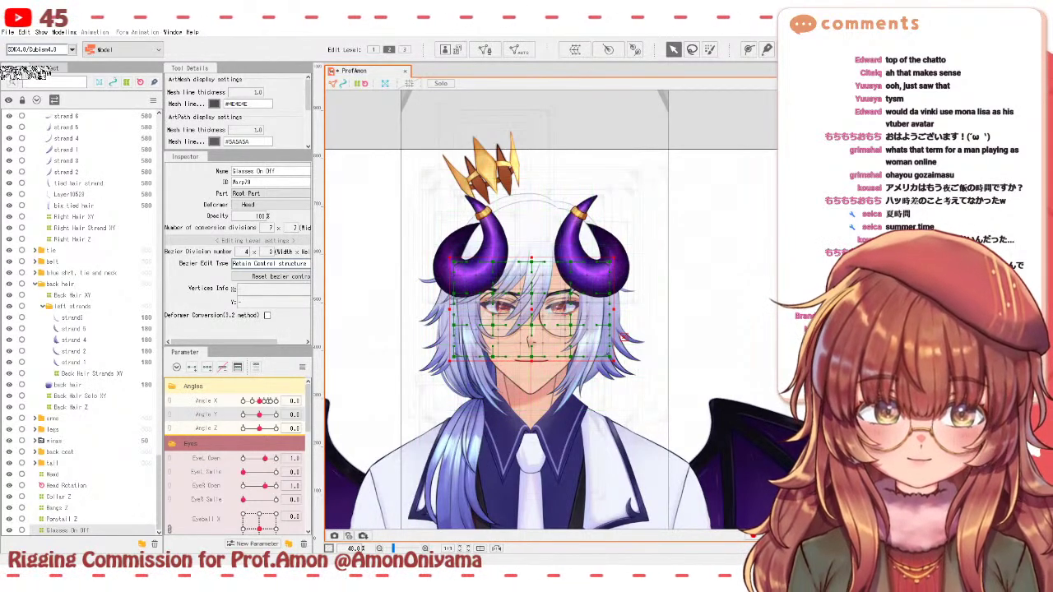
# - Check the Side Frame L XY deformer at Angle X -30, return Angle X to 0, and make the ears folder visible
pyautogui.click(531, 312)
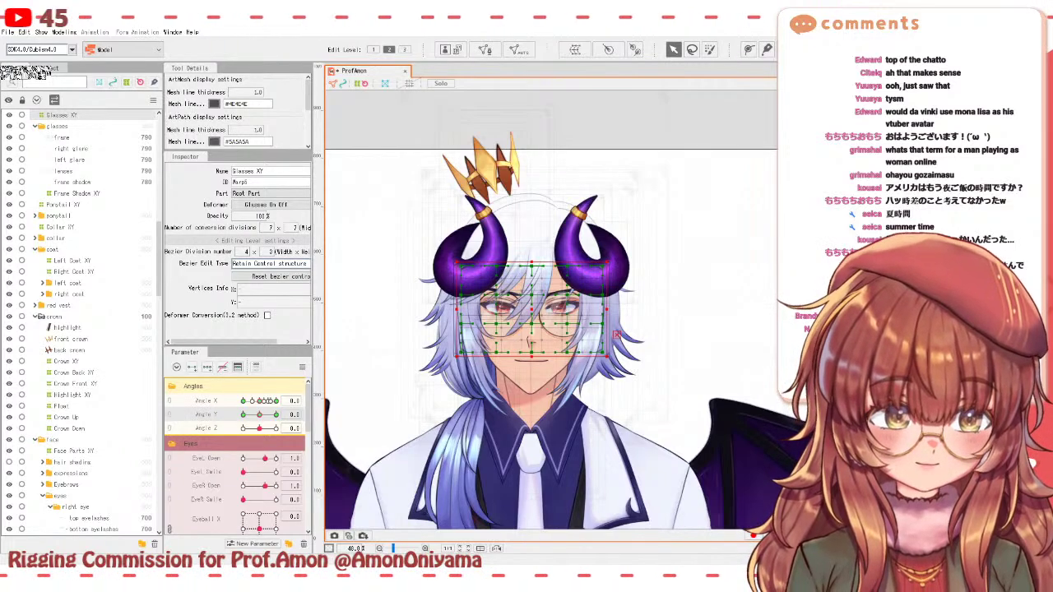
pyautogui.click(590, 301)
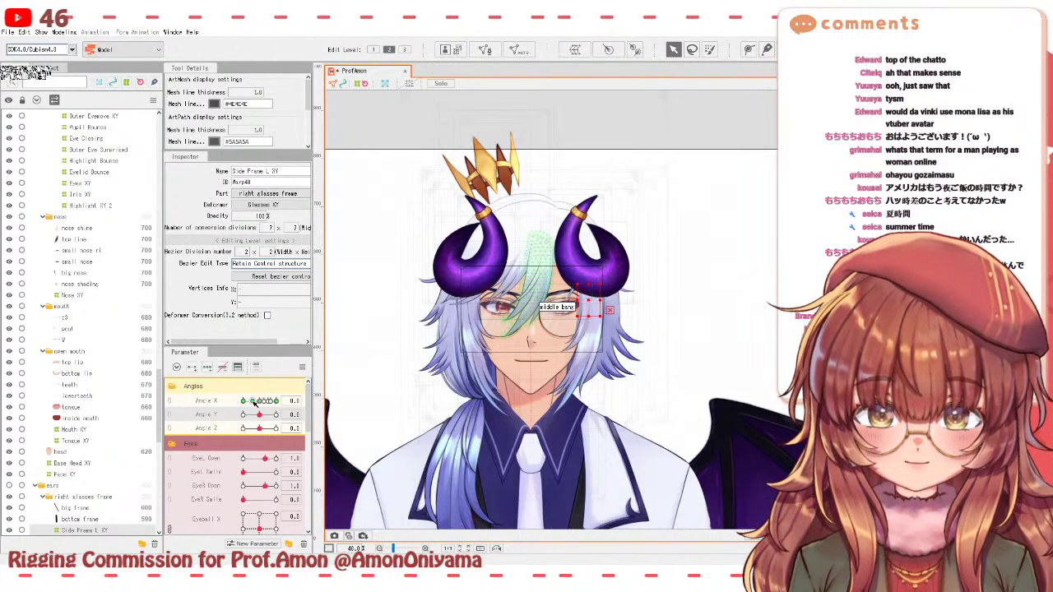
pyautogui.moveTo(259, 400); pyautogui.dragTo(241, 400)
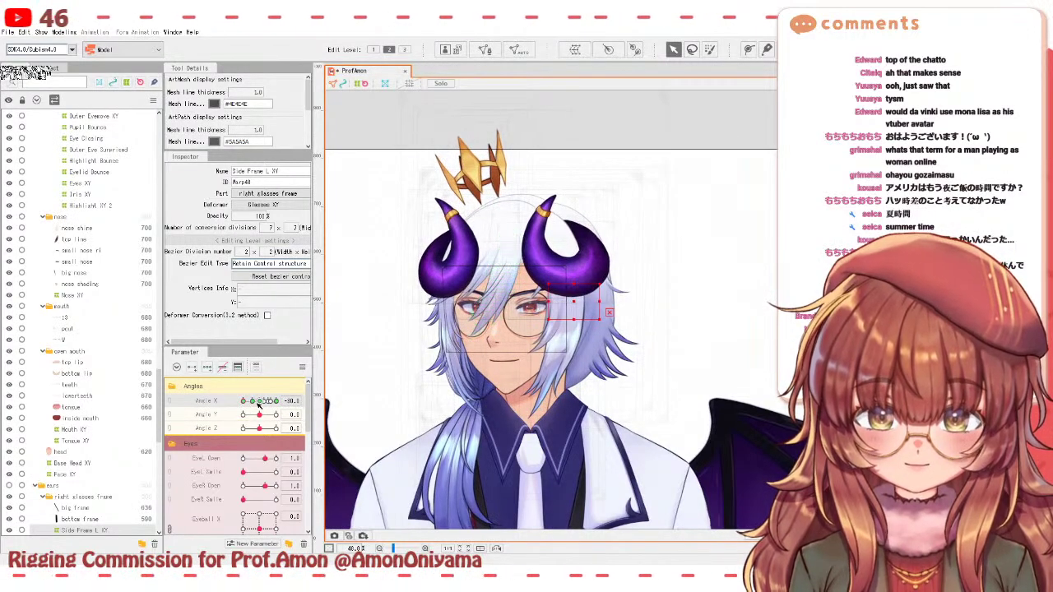
pyautogui.click(257, 401)
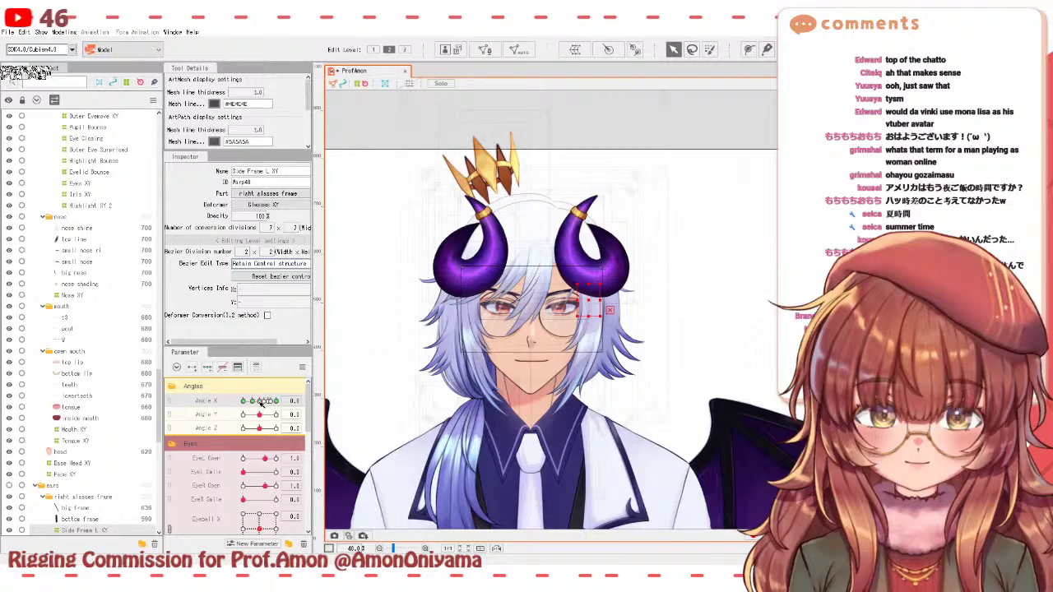
pyautogui.click(11, 486)
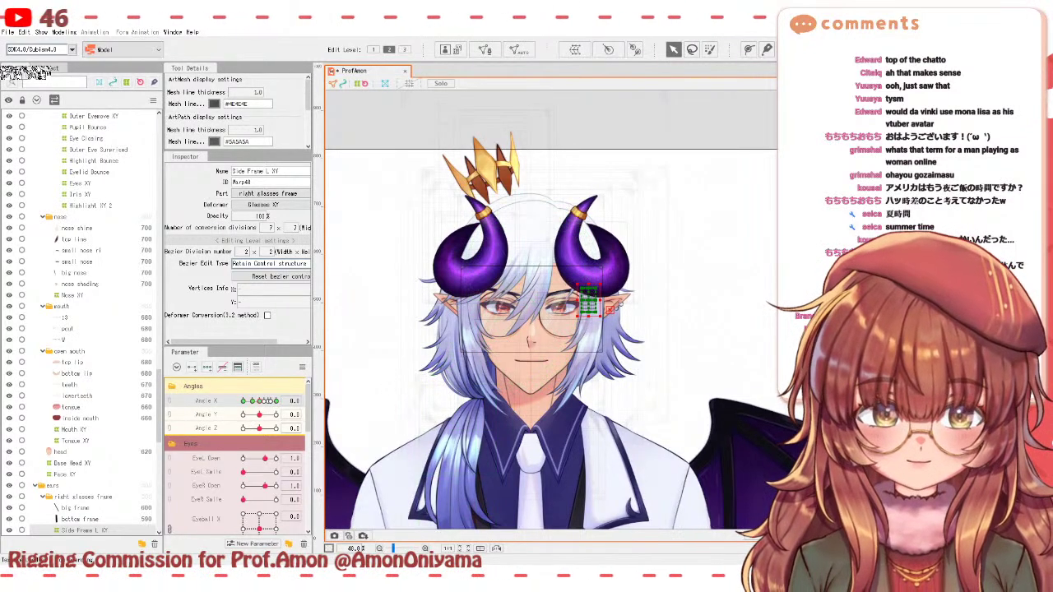
# - Move the Glasses On Off deformer aside to test the frames with the lenses, and place it back over the eyes
pyautogui.click(591, 326)
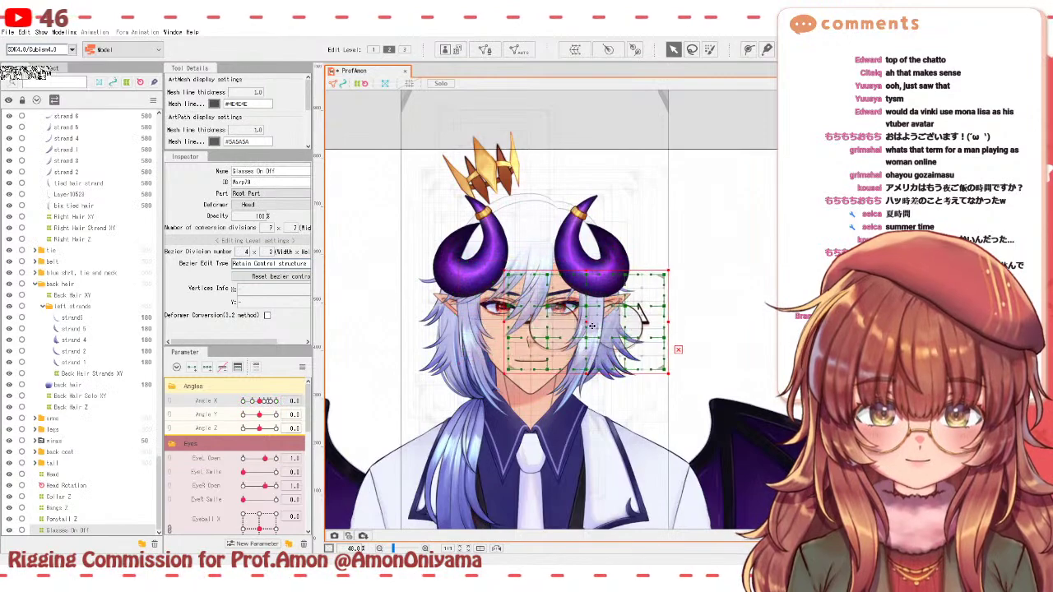
pyautogui.moveTo(590, 325); pyautogui.dragTo(525, 300)
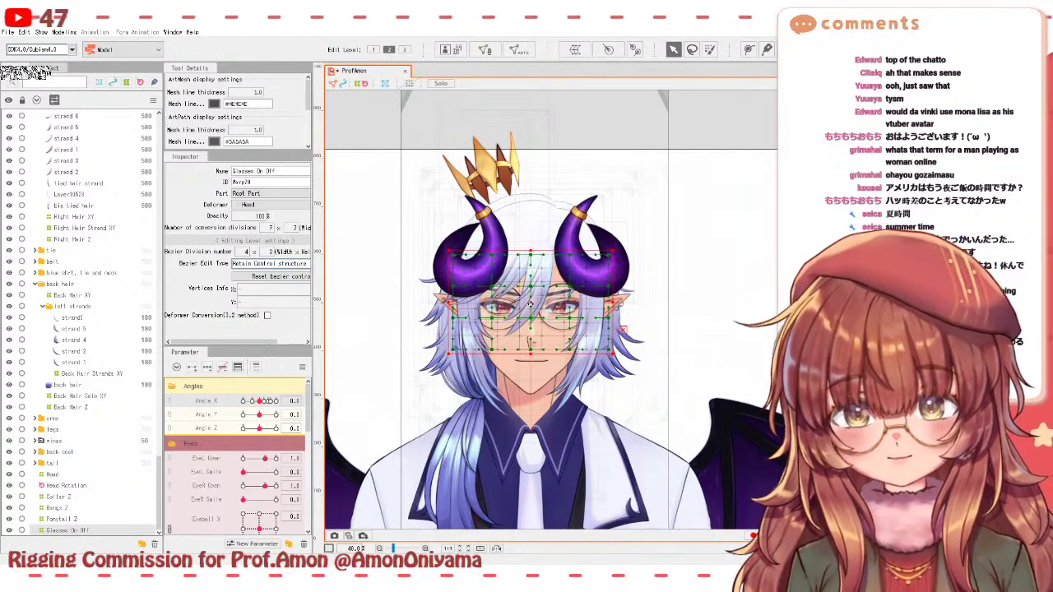
pyautogui.moveTo(530, 304)
pyautogui.mouseDown()
pyautogui.moveTo(529, 461)
pyautogui.moveTo(530, 311)
pyautogui.mouseUp()
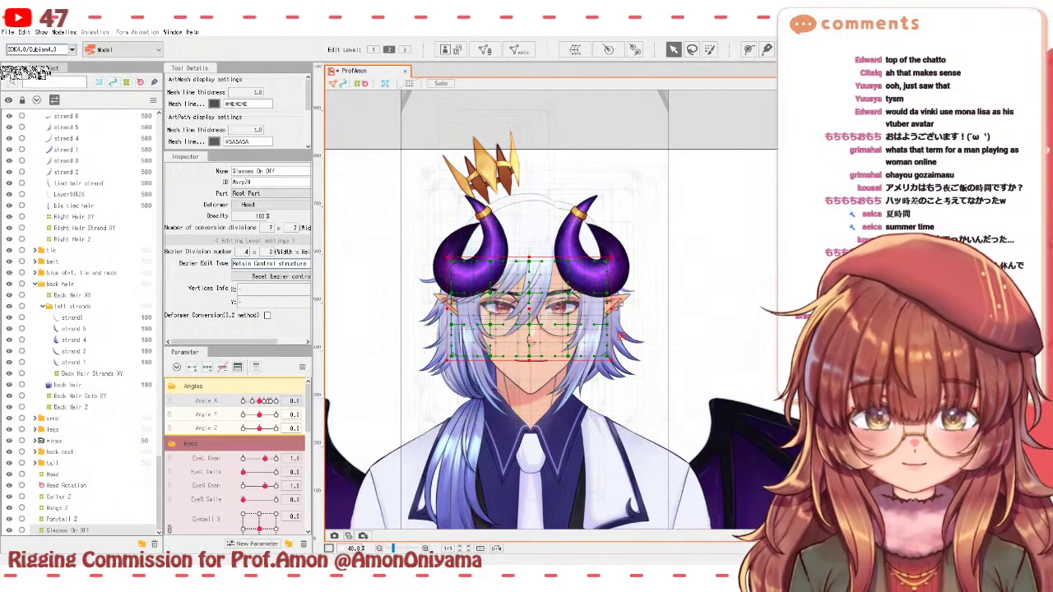
# - Try moving the Glasses On Off deformer sideways at Angle X -30, undo the move, return Angle X to 0 and deselect
pyautogui.click(602, 355)
pyautogui.moveTo(260, 414); pyautogui.dragTo(241, 401)
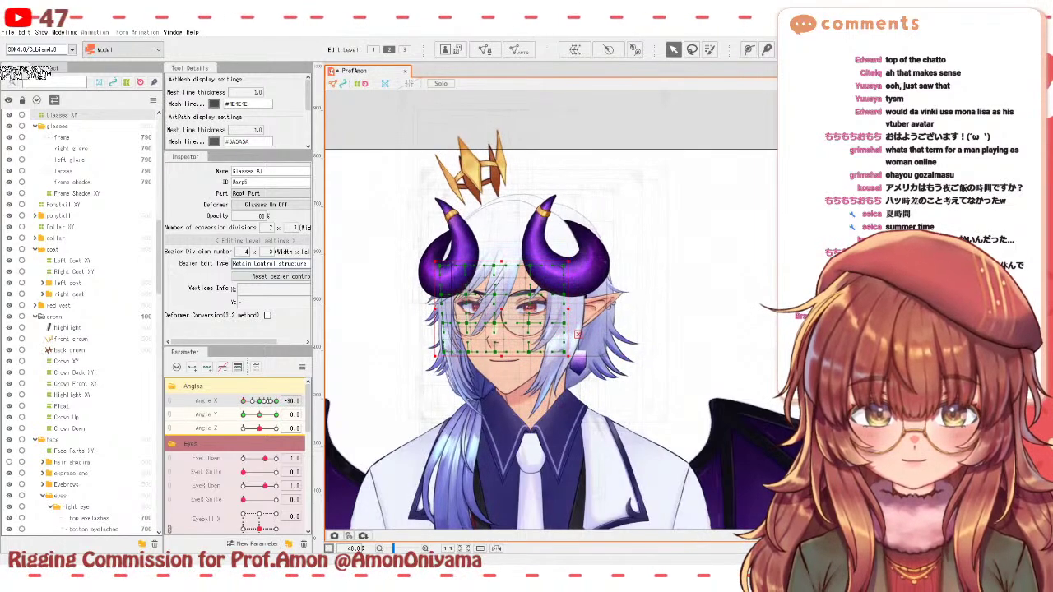
pyautogui.click(529, 311)
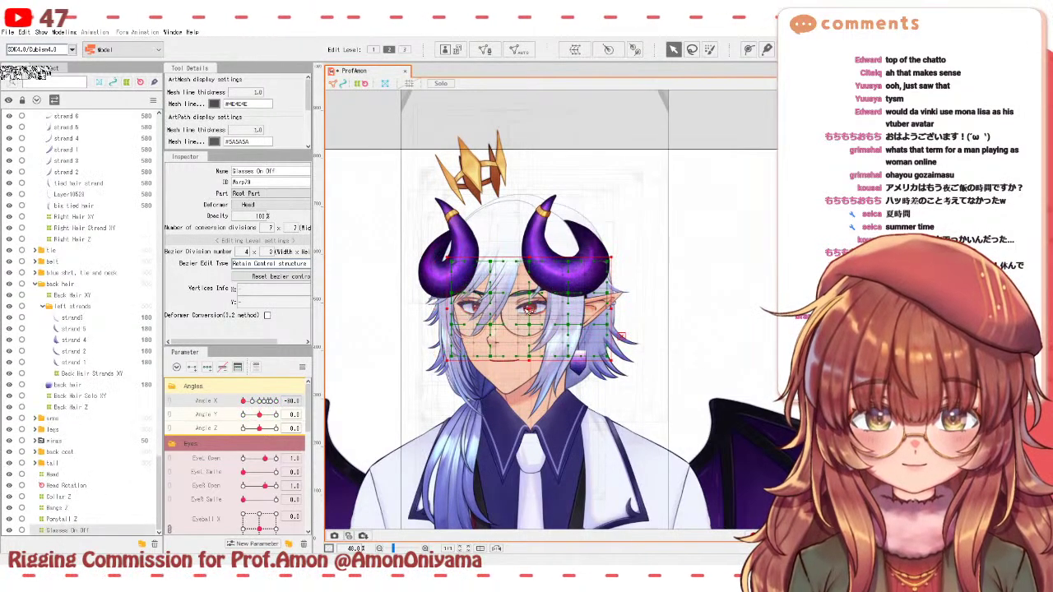
pyautogui.moveTo(529, 311); pyautogui.dragTo(666, 307)
pyautogui.hotkey('ctrl', 'z')
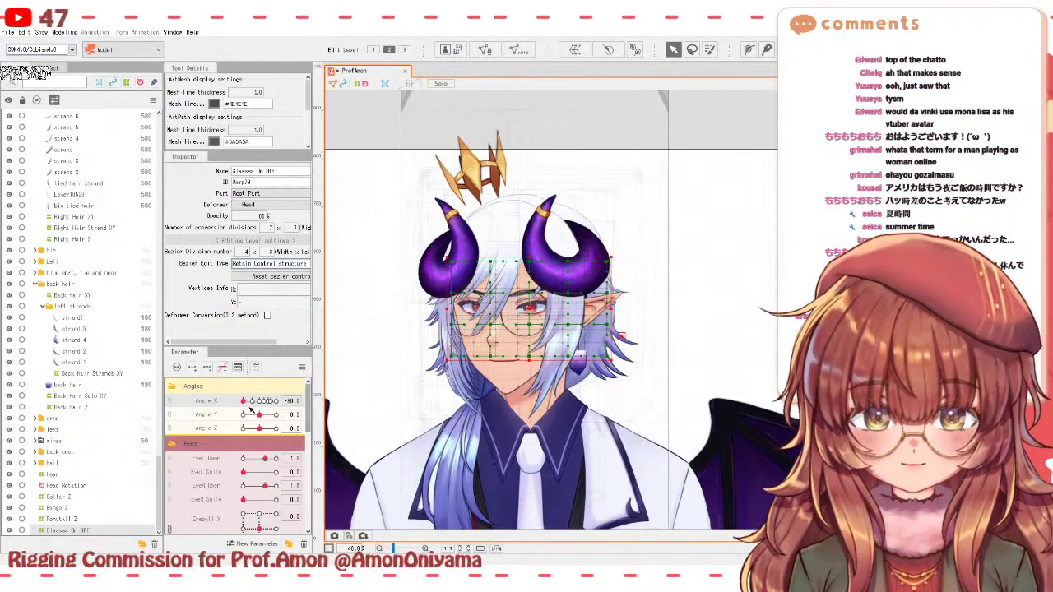
pyautogui.click(260, 401)
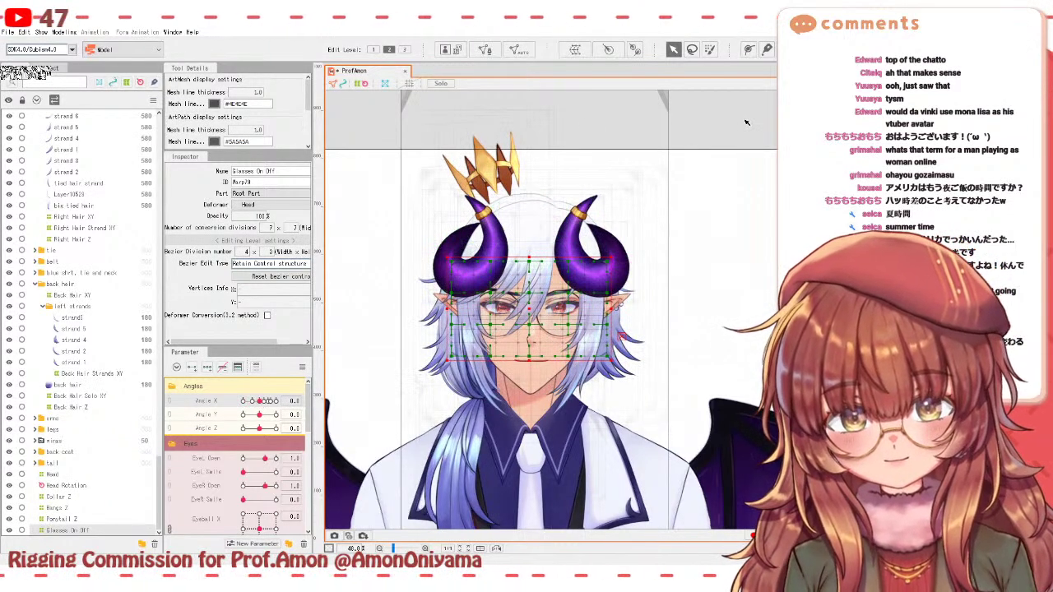
pyautogui.click(746, 122)
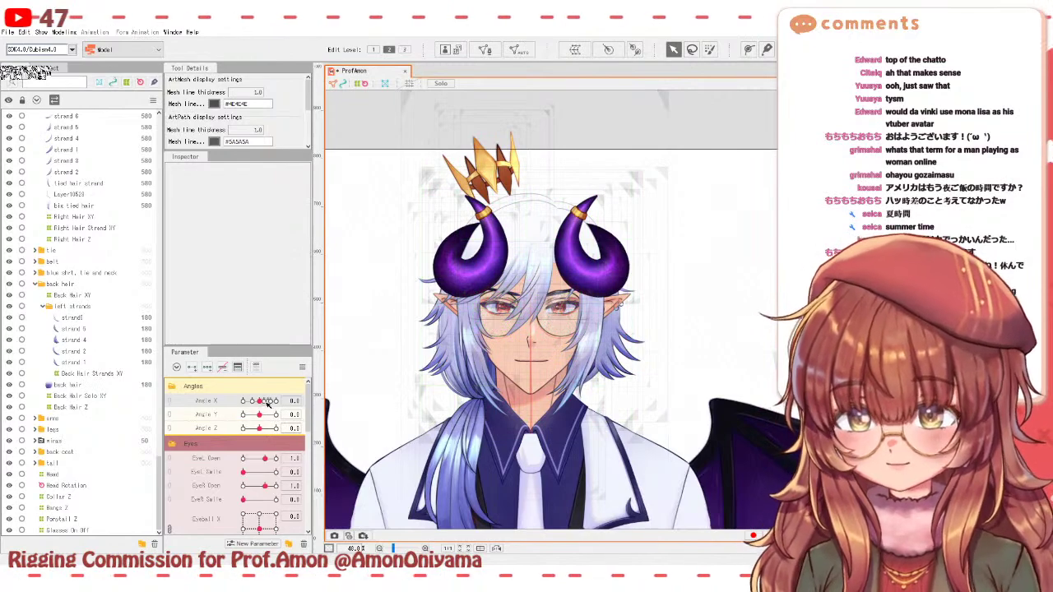
# - Examine the head and the Bangs XY and Bangs L XY deformers up to Angle Y 30, return to 0 and deselect
pyautogui.moveTo(249, 416); pyautogui.dragTo(281, 413)
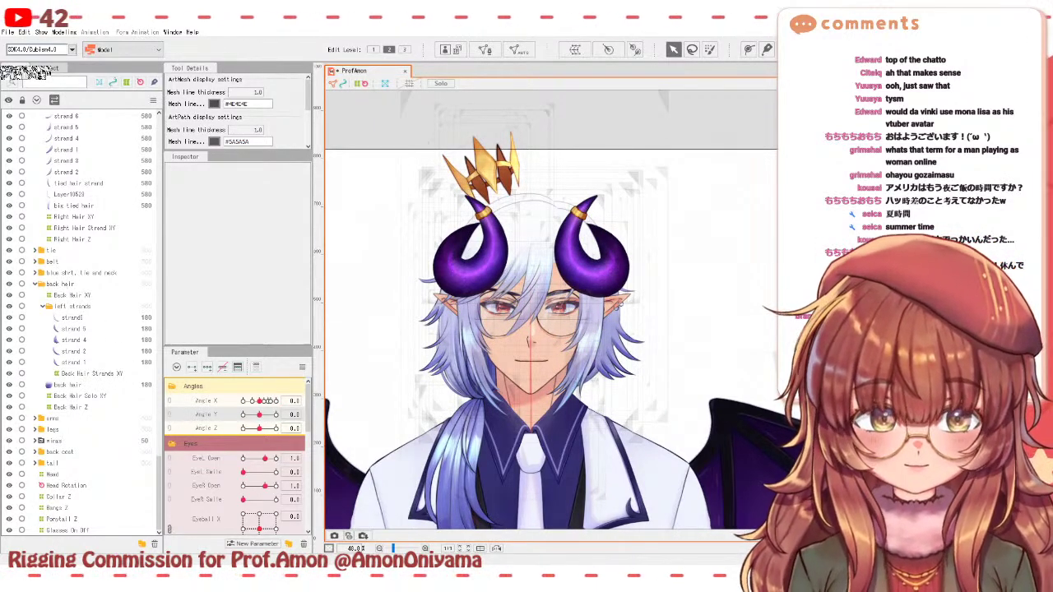
pyautogui.click(427, 177)
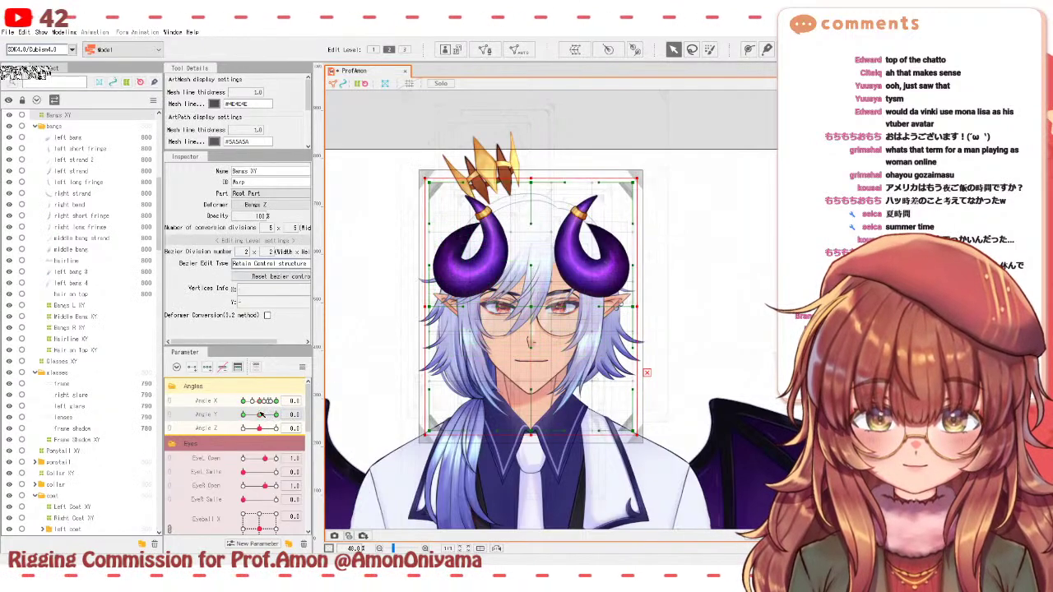
pyautogui.moveTo(261, 414)
pyautogui.mouseDown()
pyautogui.moveTo(281, 412)
pyautogui.moveTo(259, 414)
pyautogui.mouseUp()
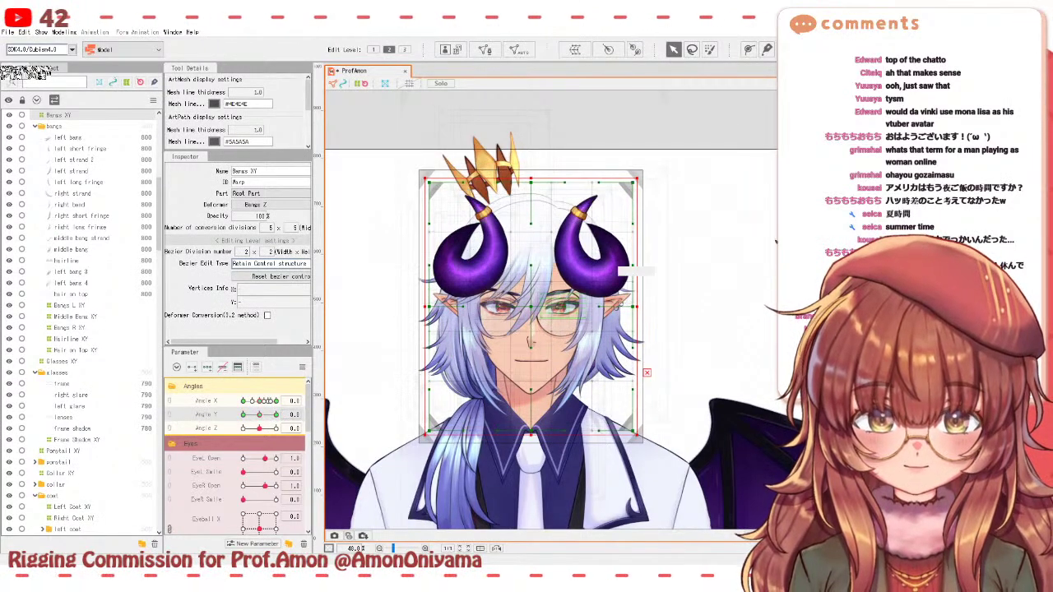
pyautogui.click(70, 305)
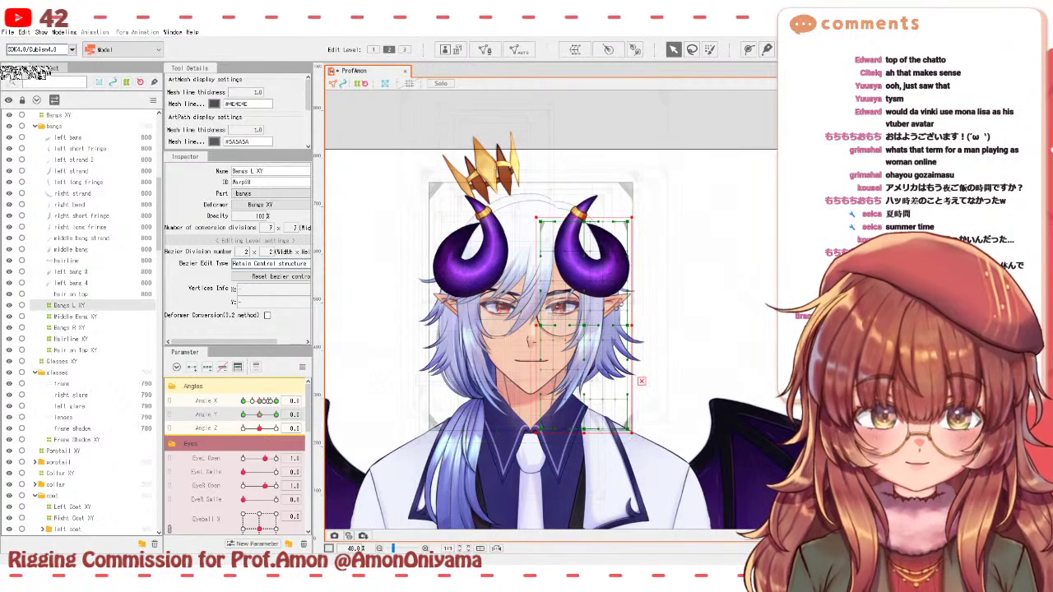
pyautogui.moveTo(263, 415); pyautogui.dragTo(282, 414)
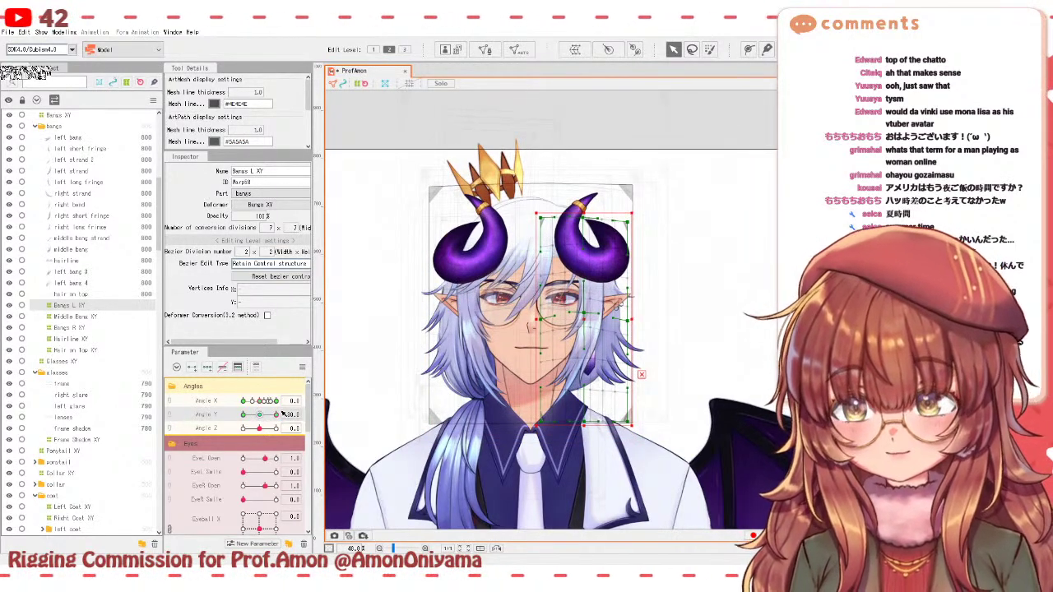
pyautogui.moveTo(282, 414); pyautogui.dragTo(260, 415)
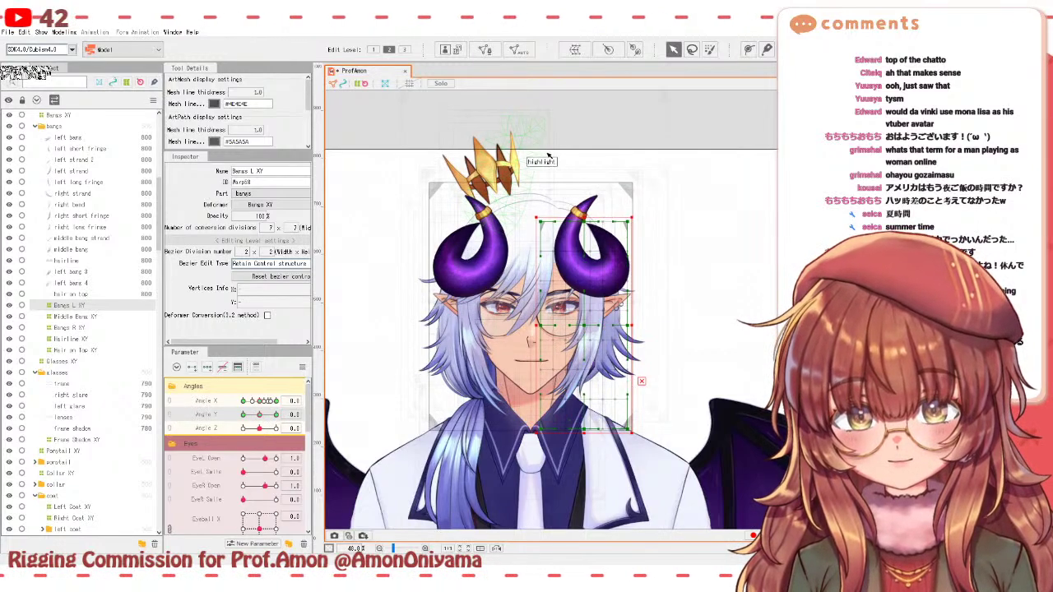
pyautogui.click(622, 118)
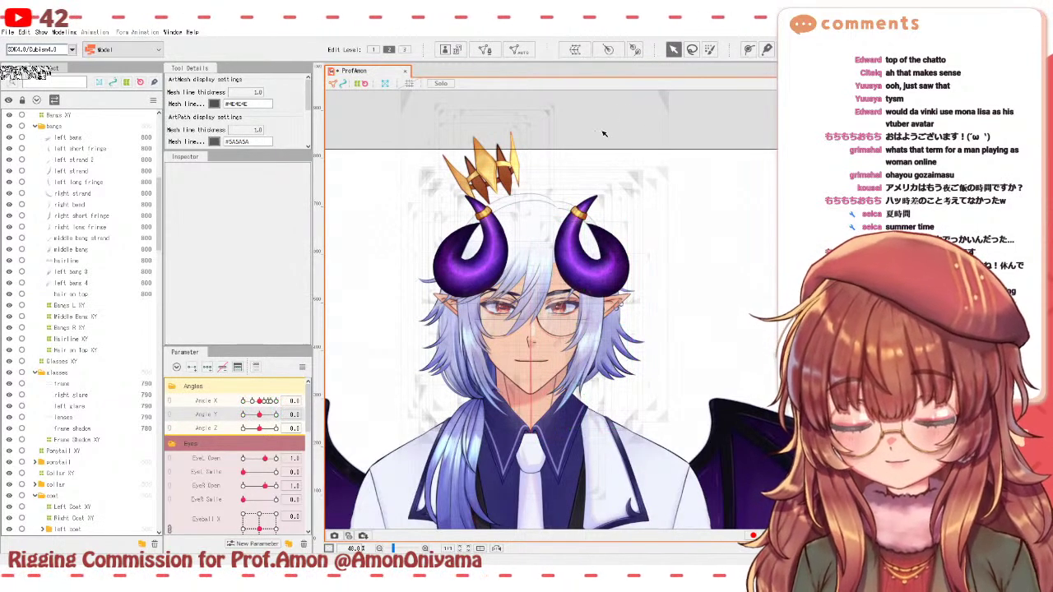